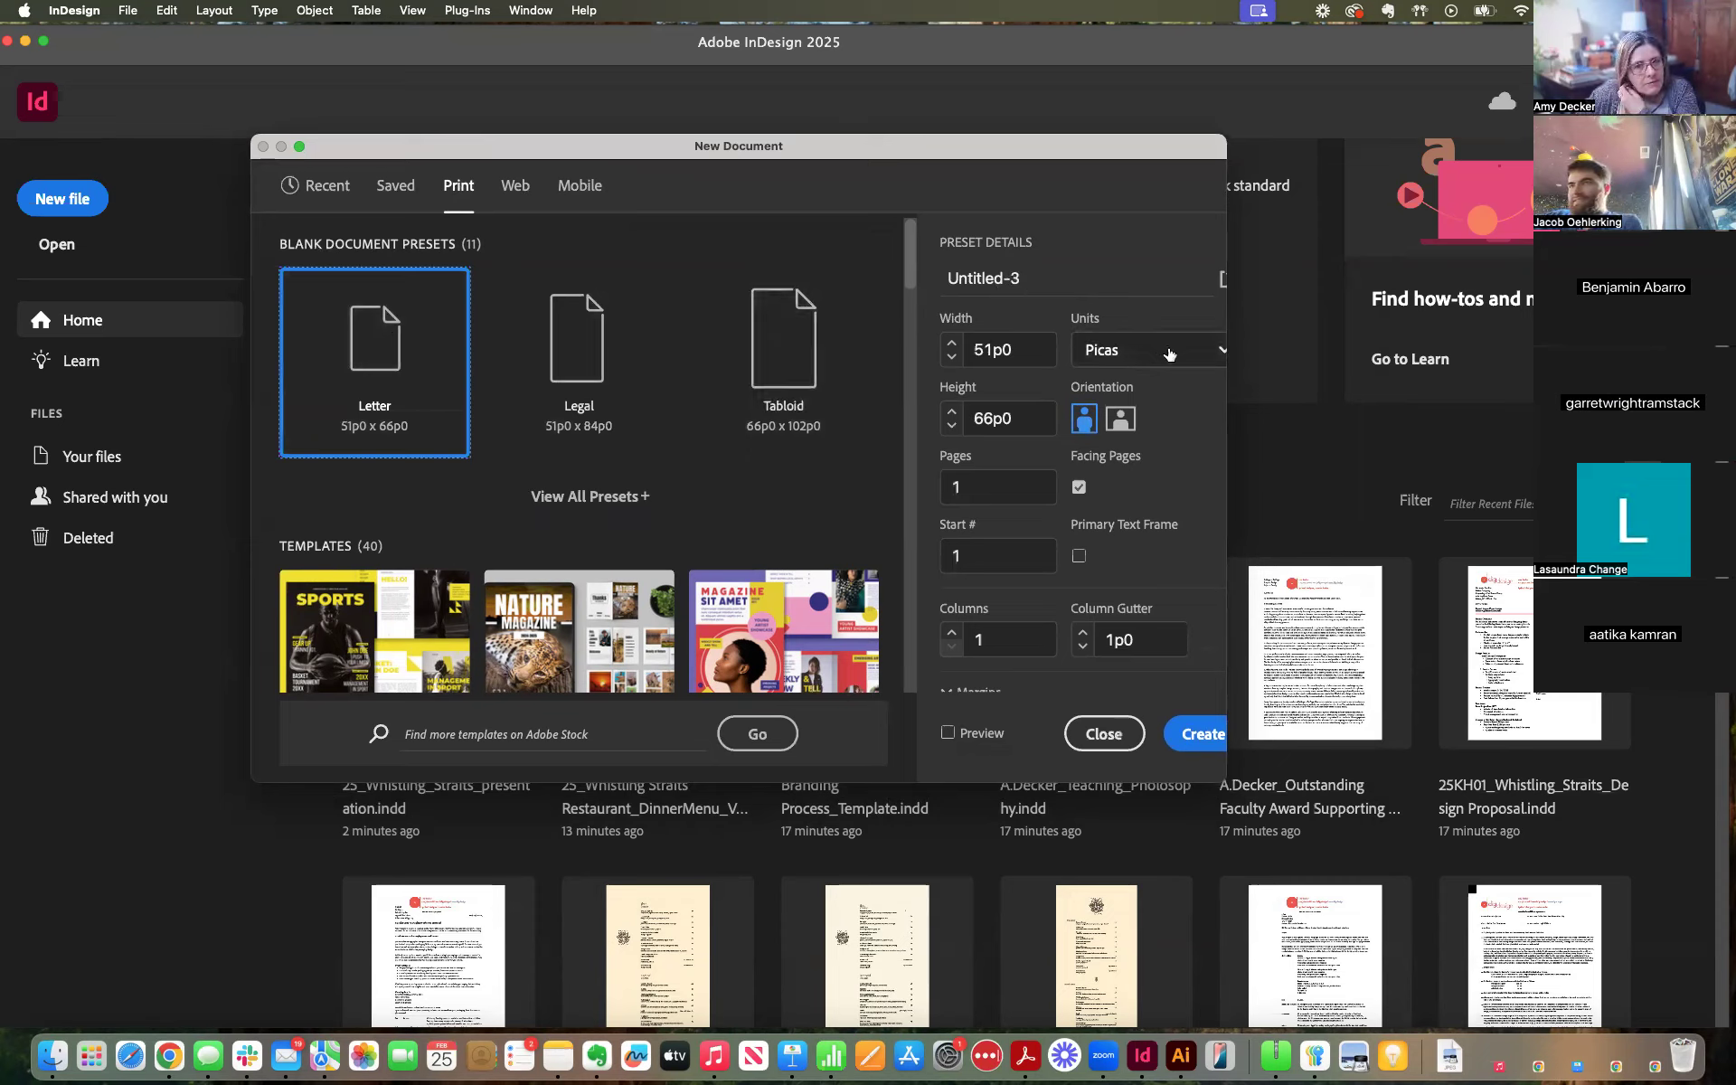
# Set the new document's units to inches and its page orientation to landscape
pyautogui.click(1216, 350)
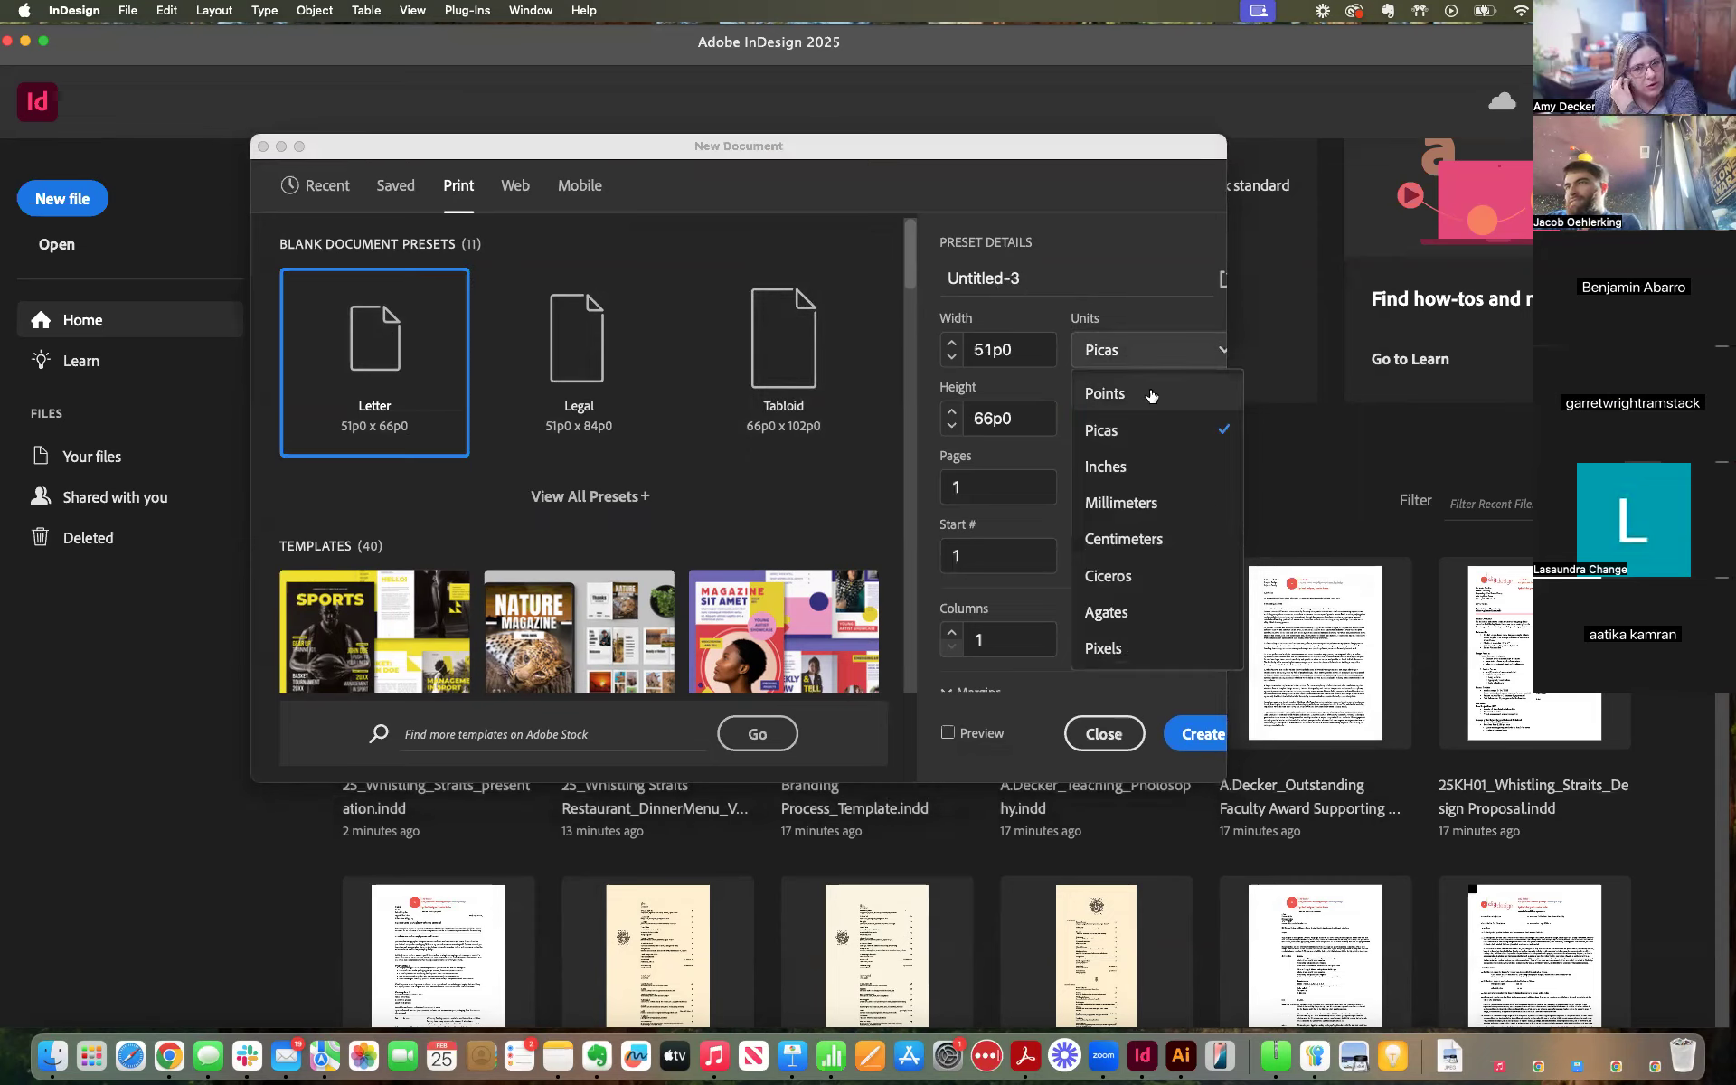
pyautogui.click(1121, 469)
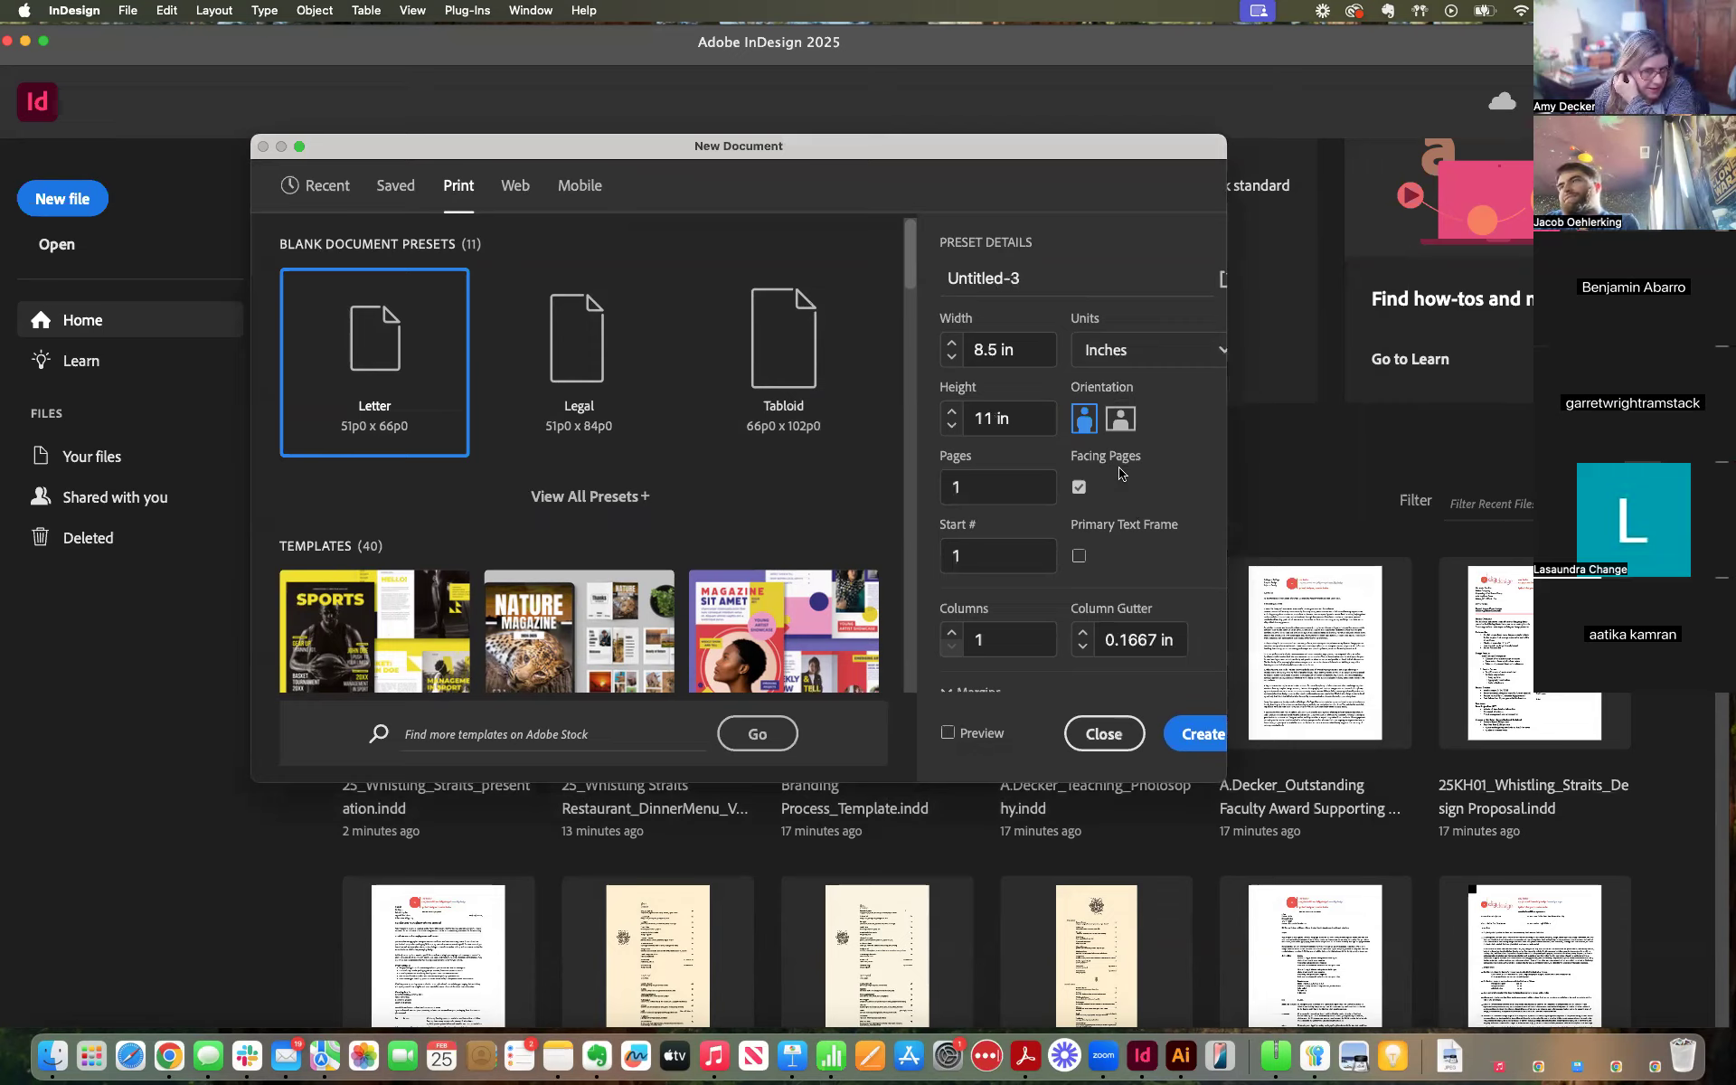
pyautogui.click(1118, 419)
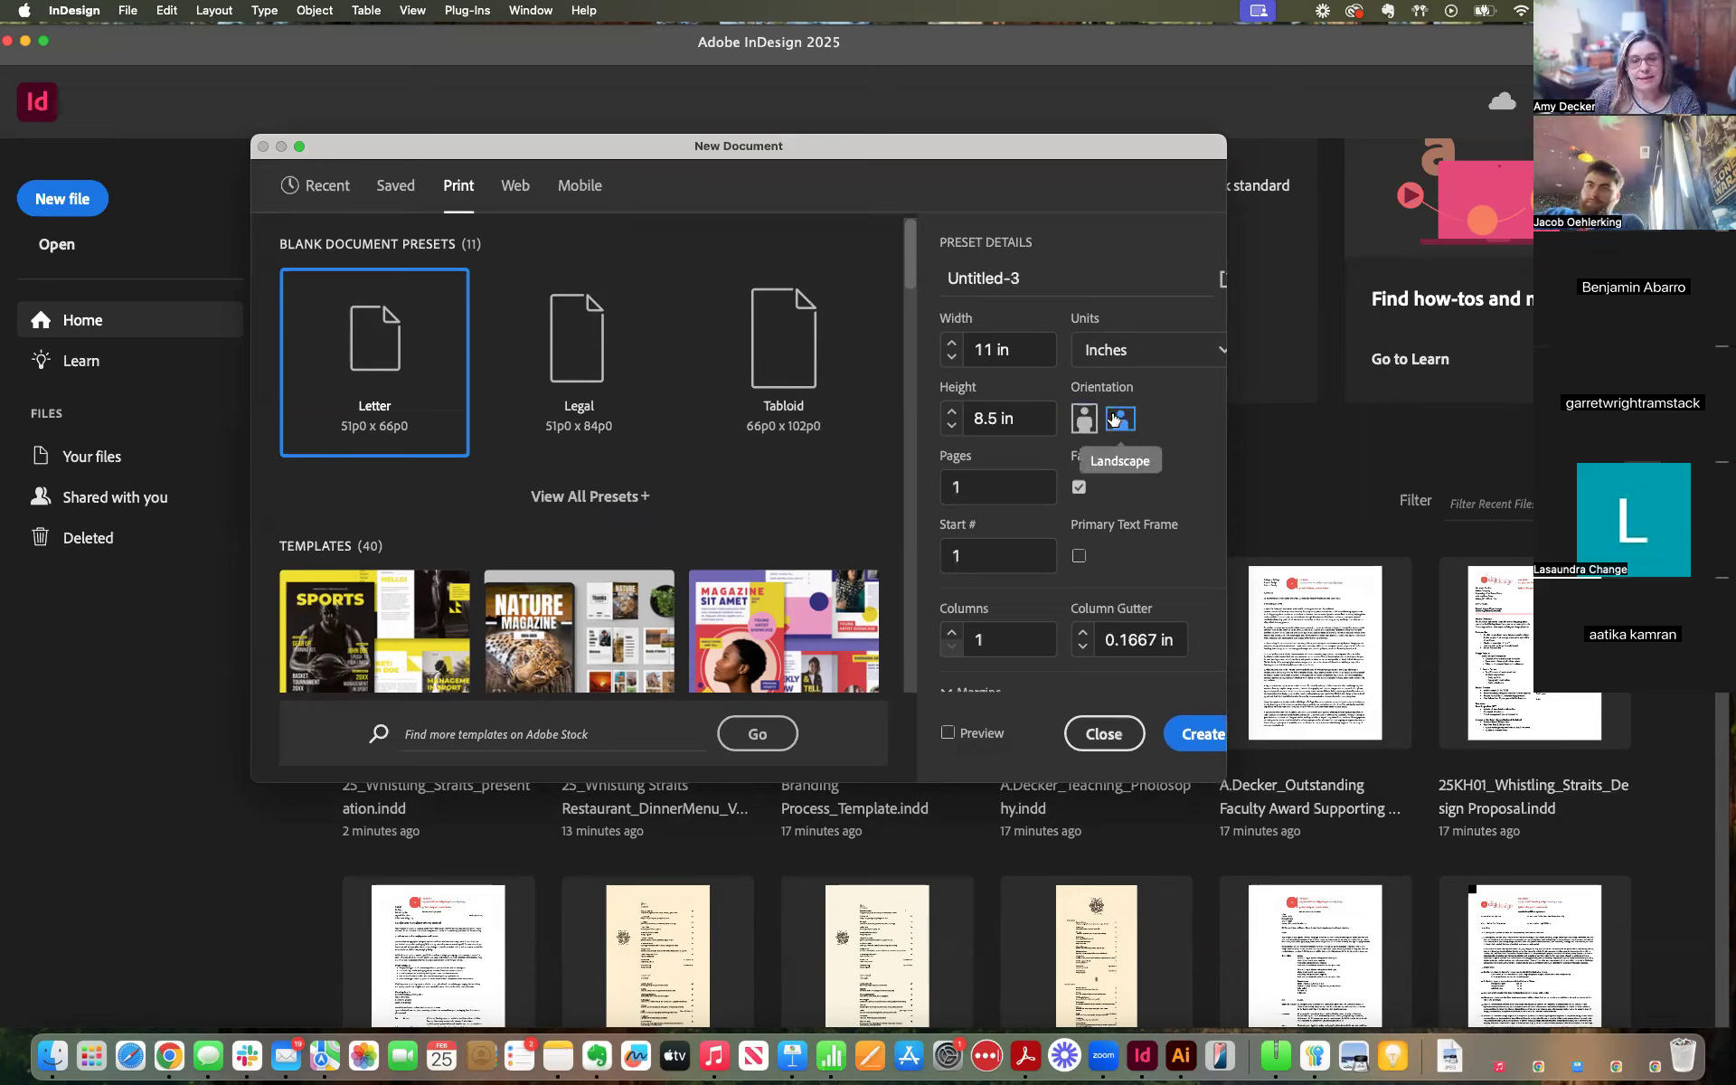
pyautogui.moveTo(934, 154); pyautogui.dragTo(839, 88)
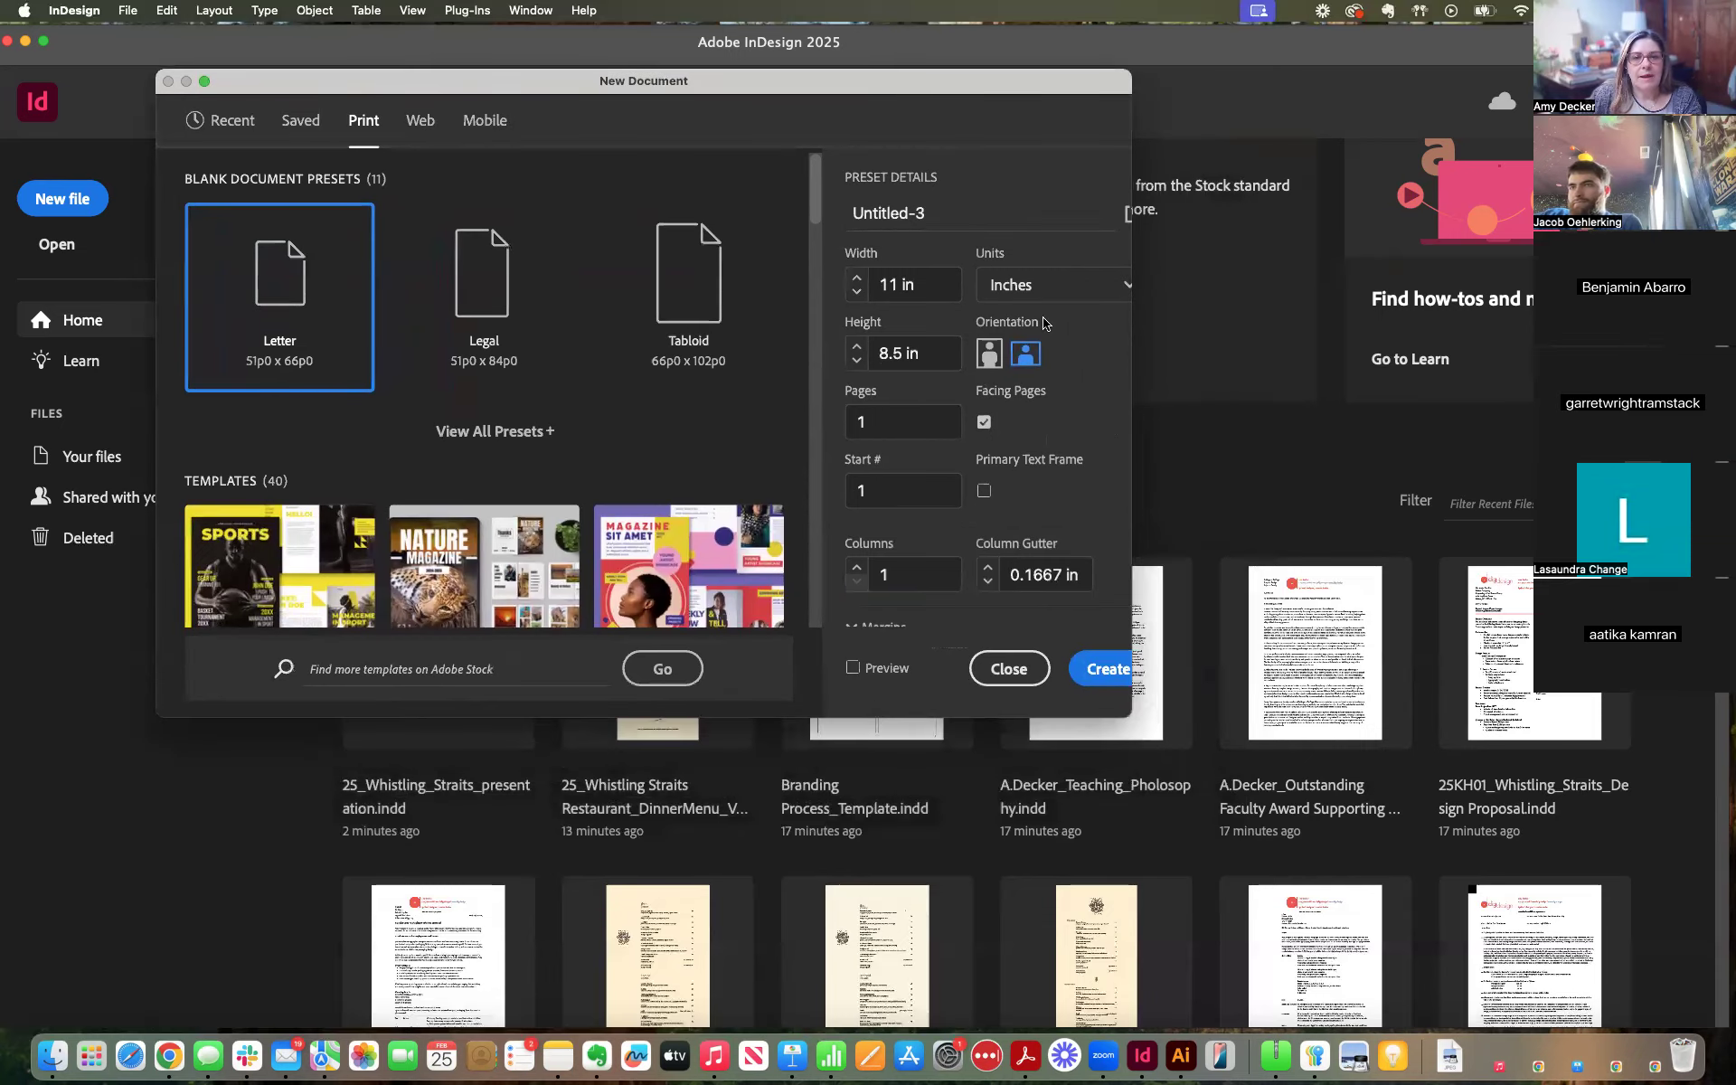
# Switch the page orientation between portrait and landscape to compare the two, ending on landscape
pyautogui.click(989, 353)
pyautogui.click(1025, 354)
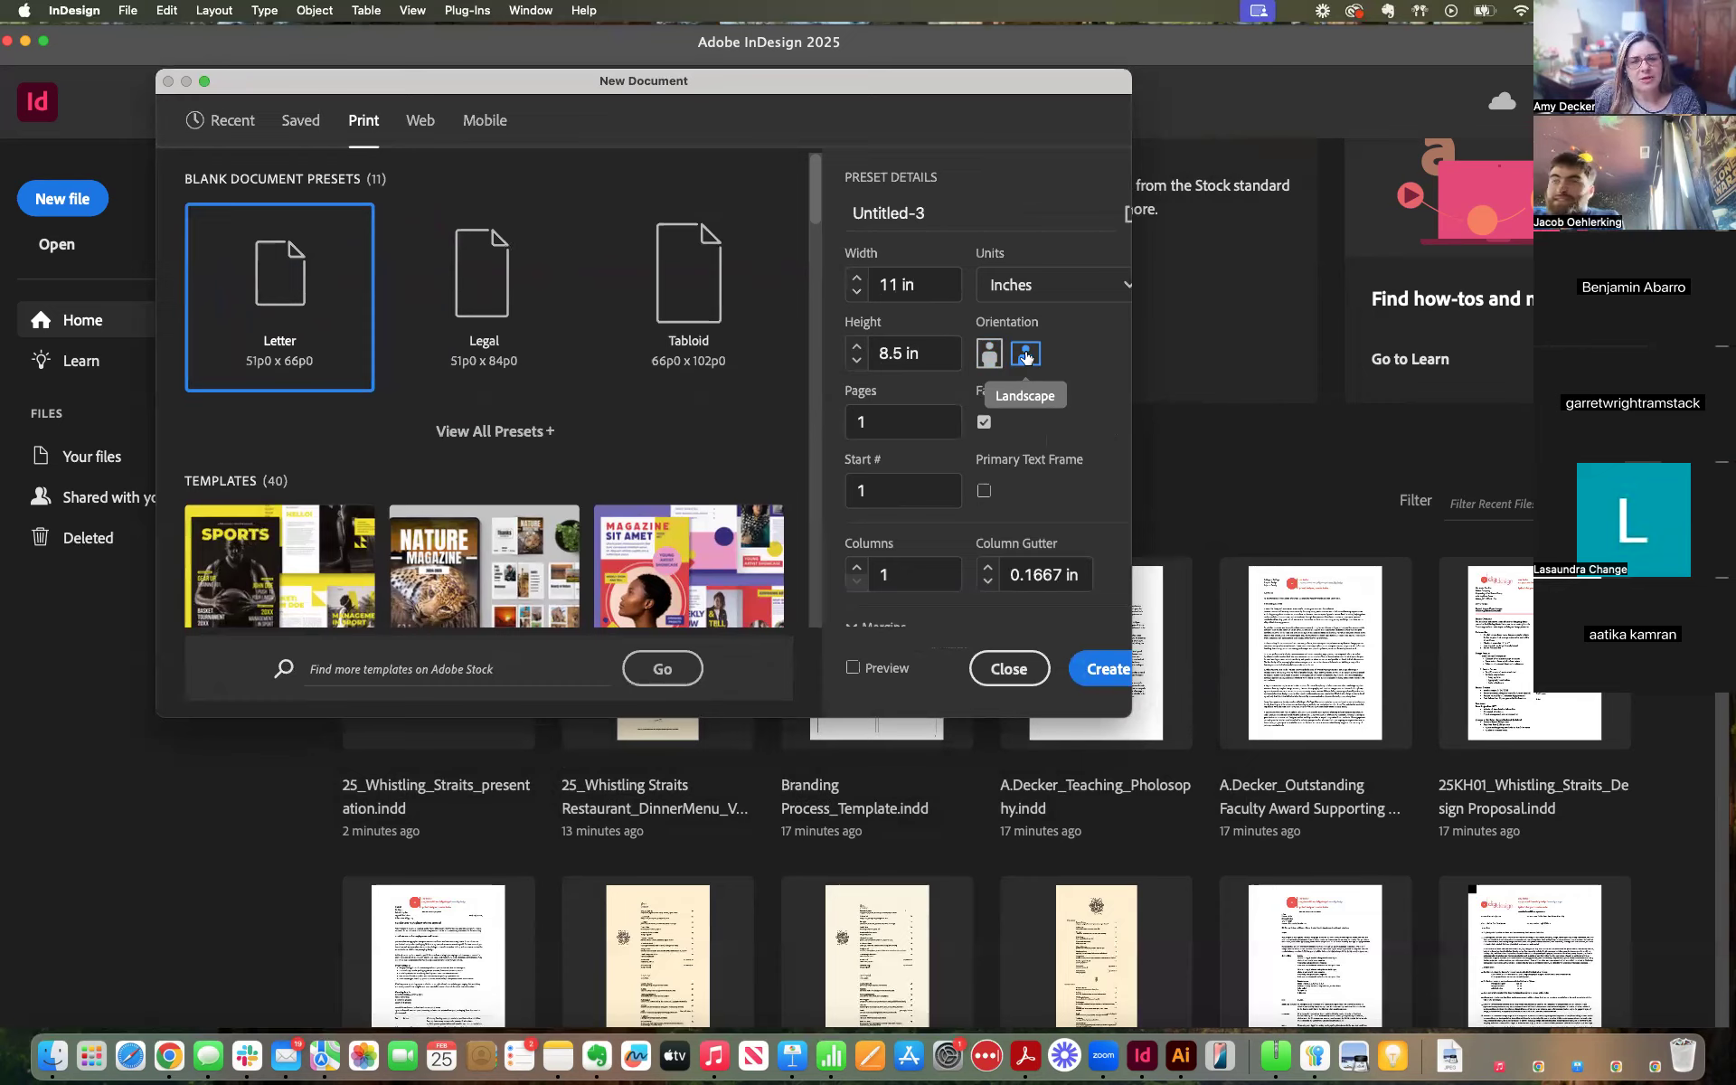
pyautogui.click(990, 354)
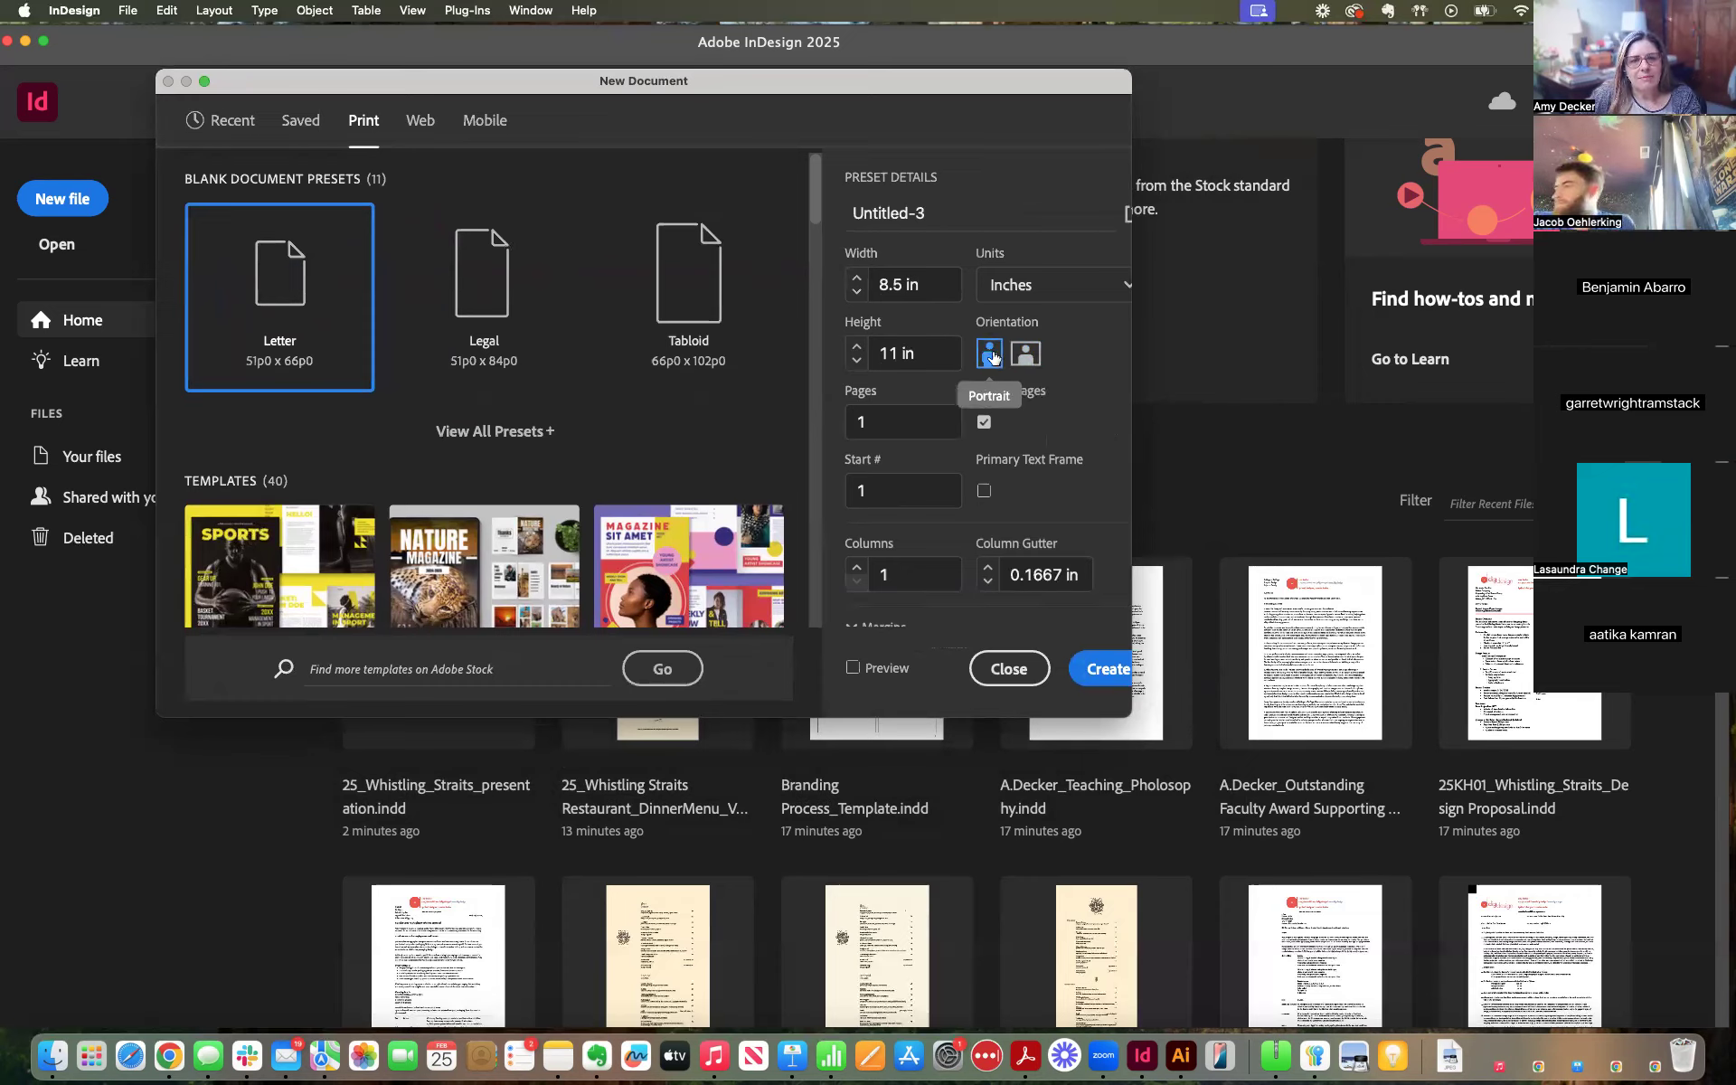
pyautogui.click(1025, 353)
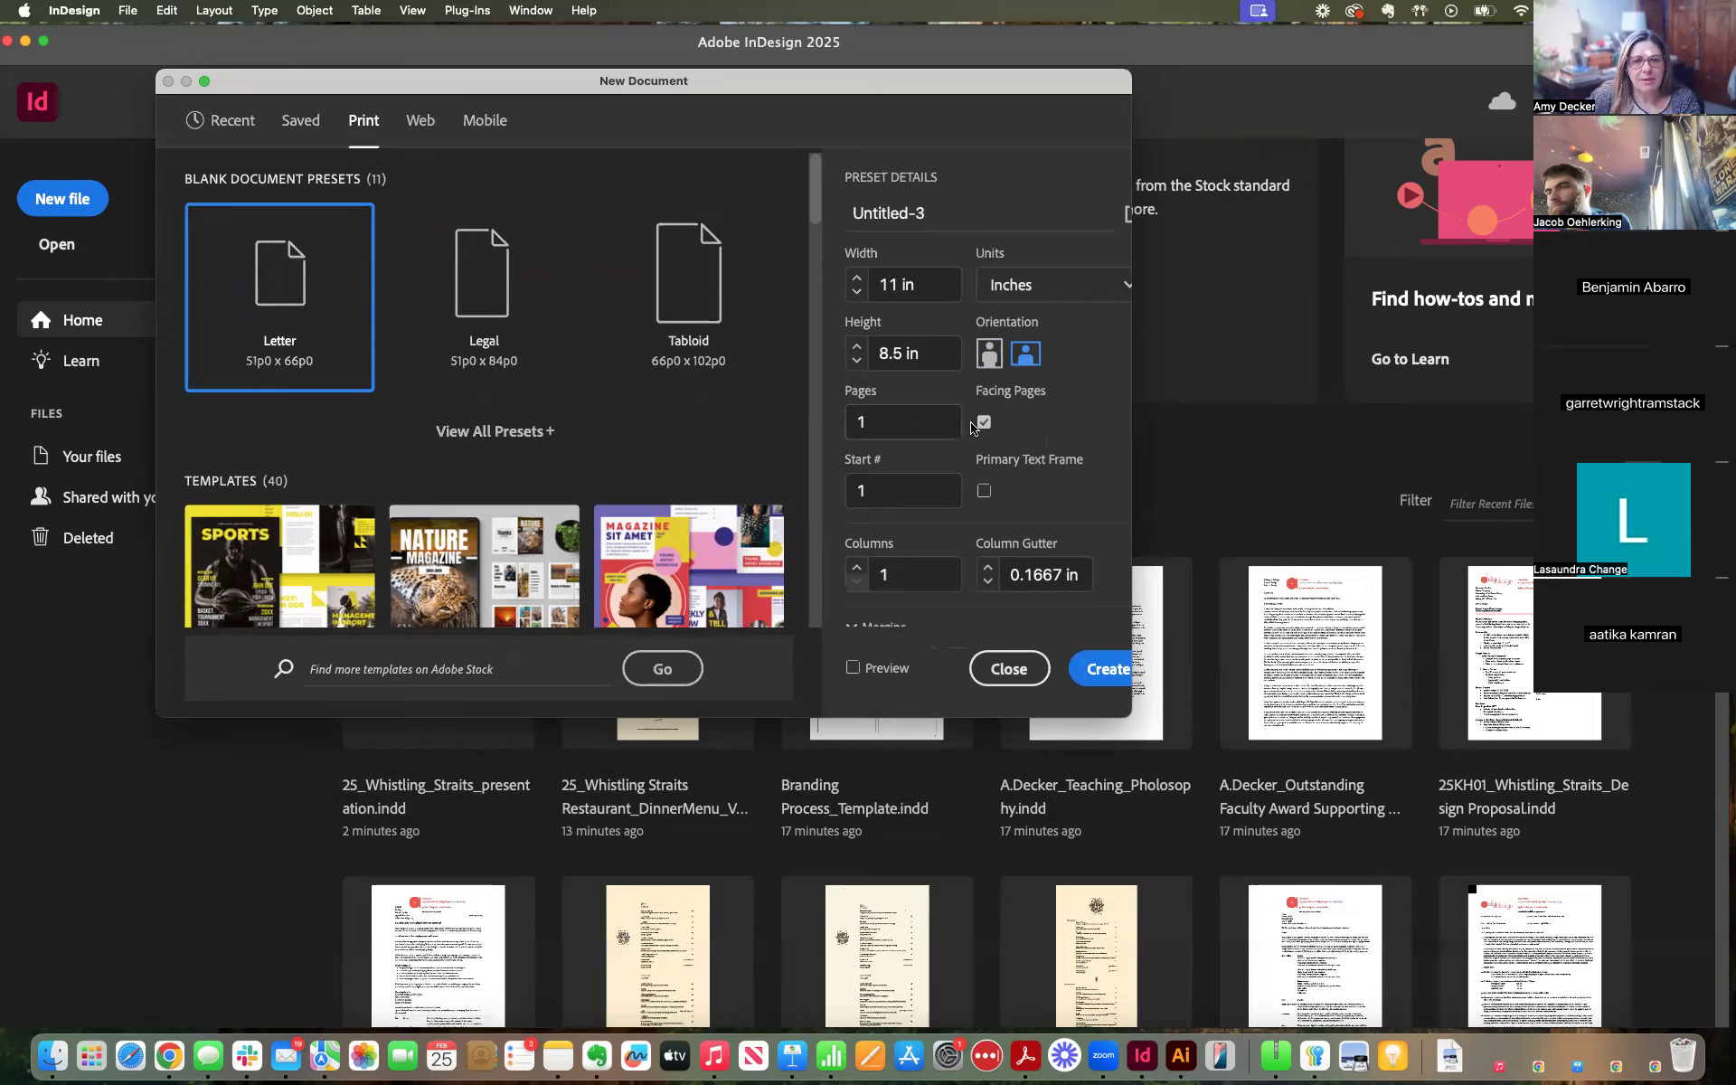
# Set the new document to 24 pages with 4 columns per page
pyautogui.doubleClick(860, 422)
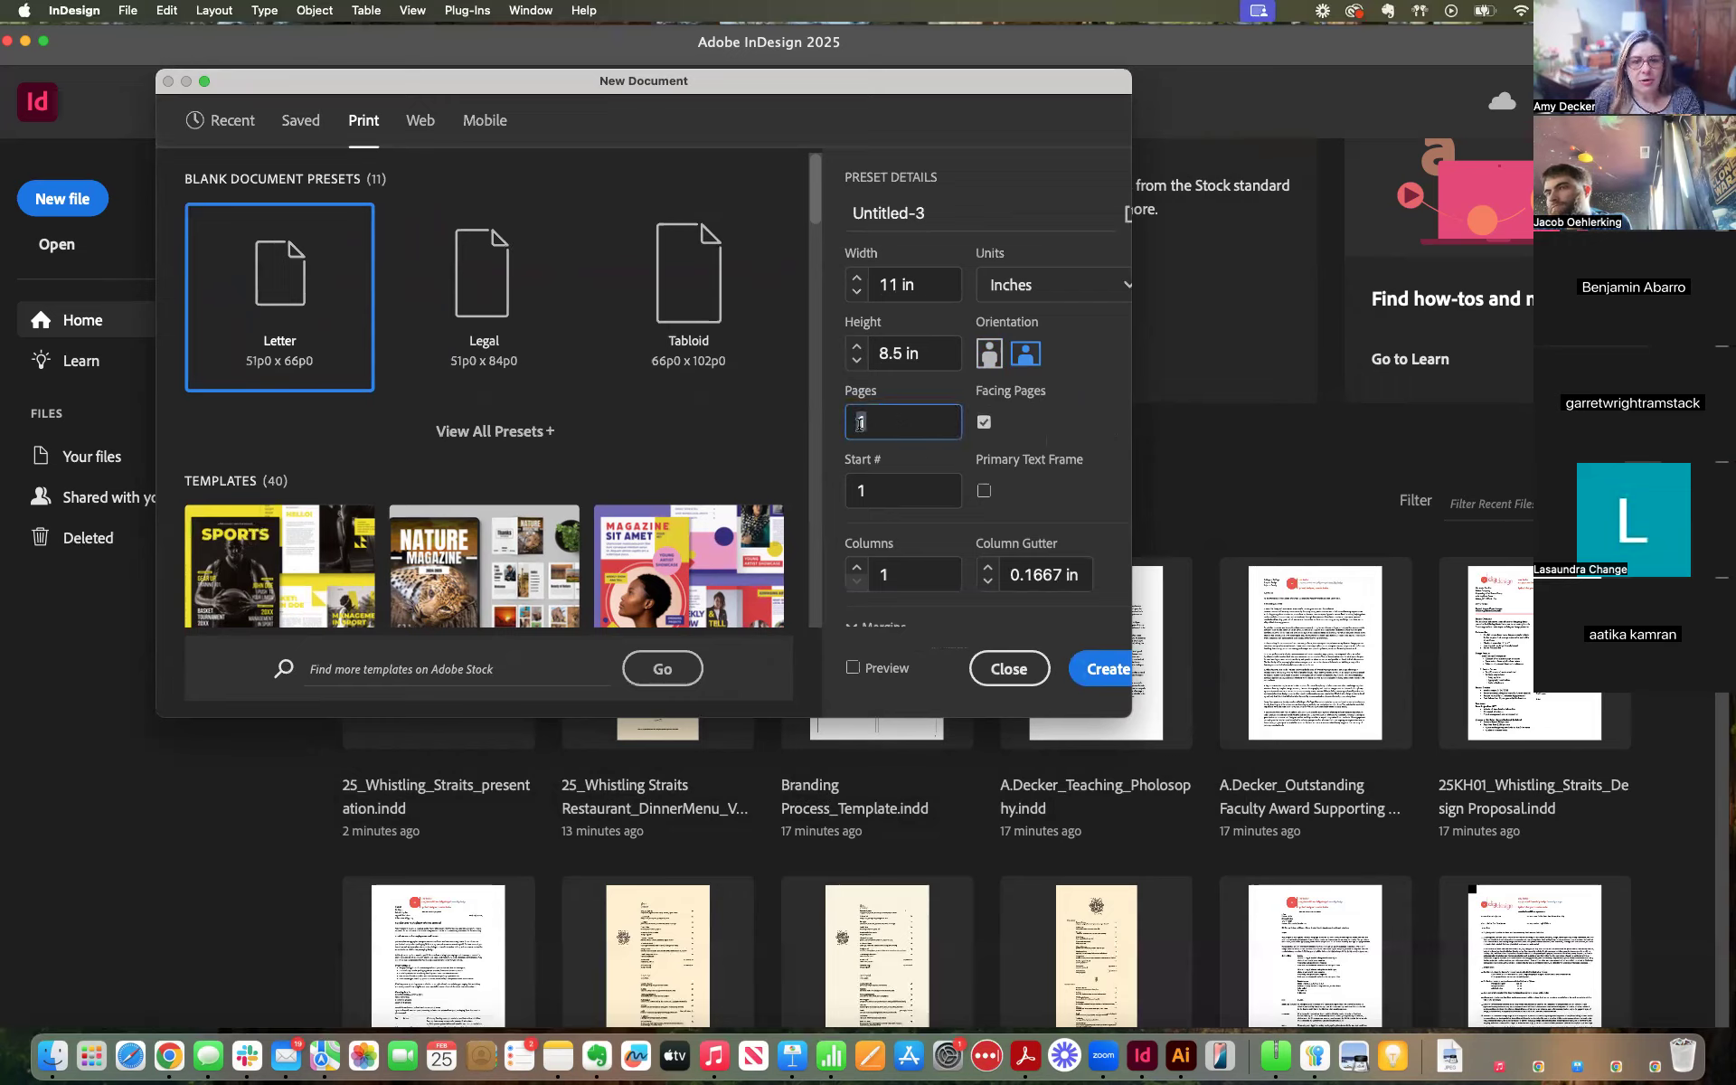
pyautogui.write('24')
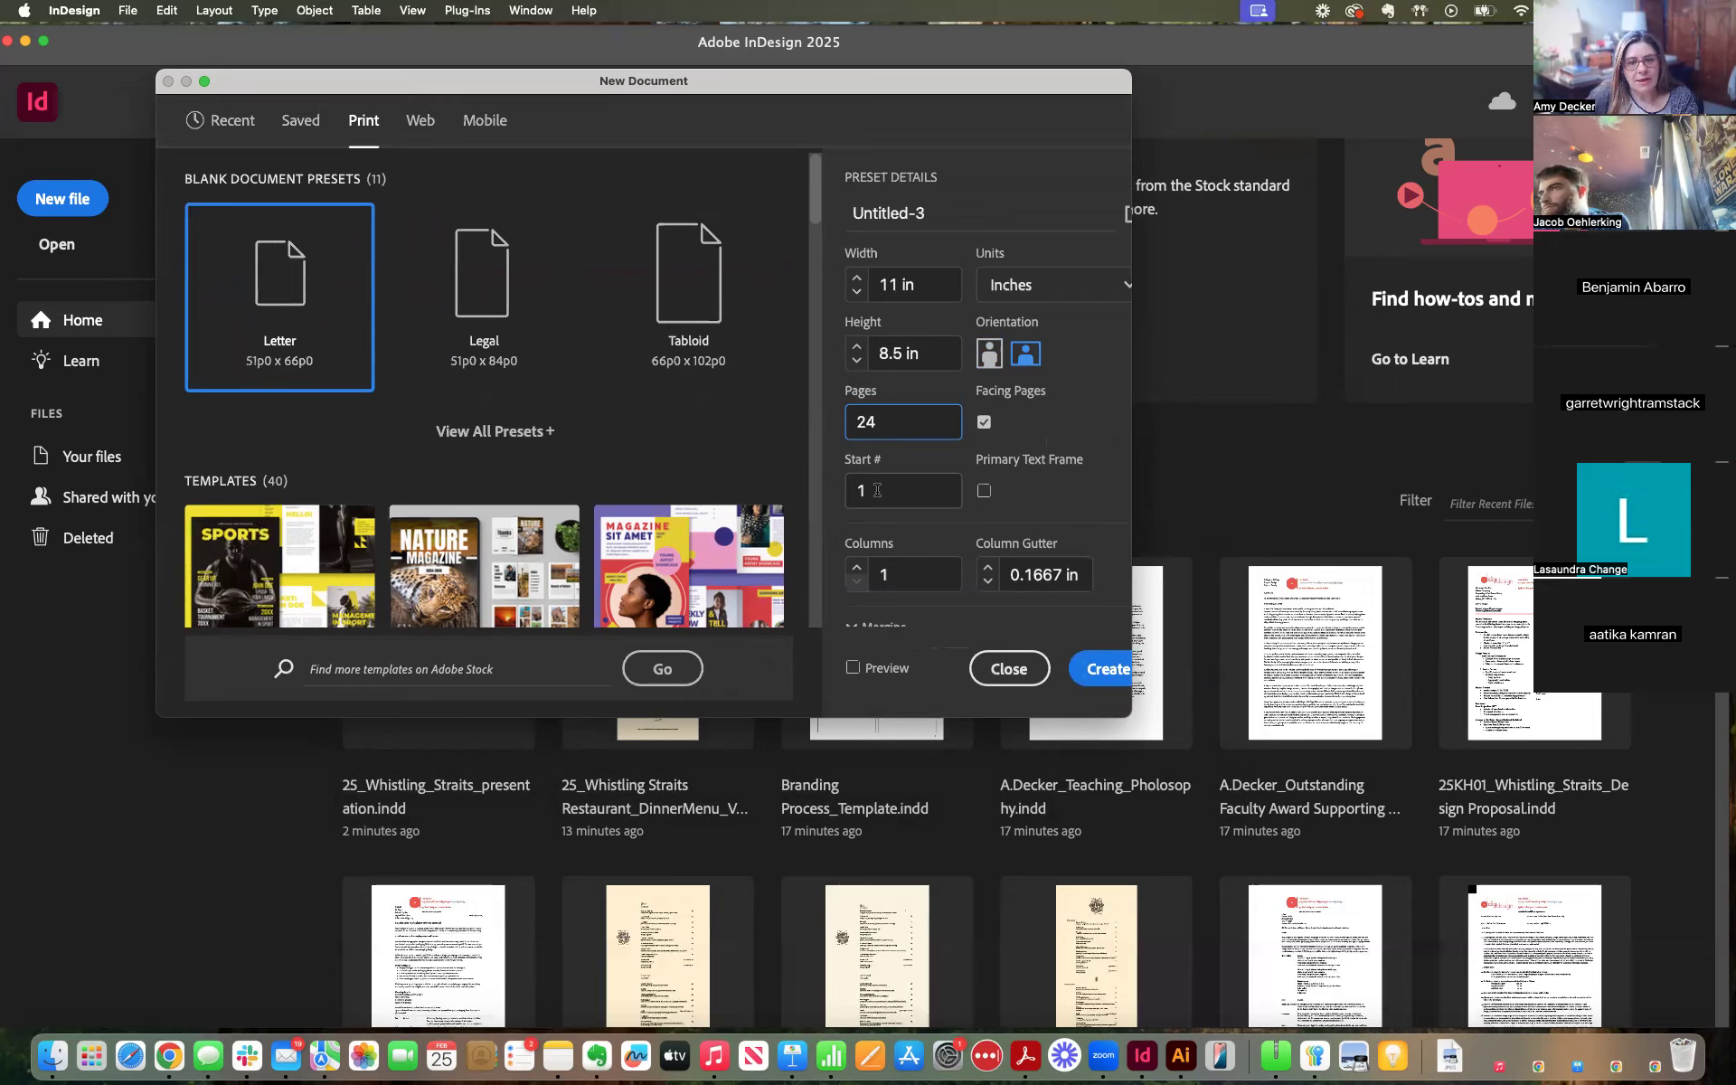
pyautogui.click(877, 490)
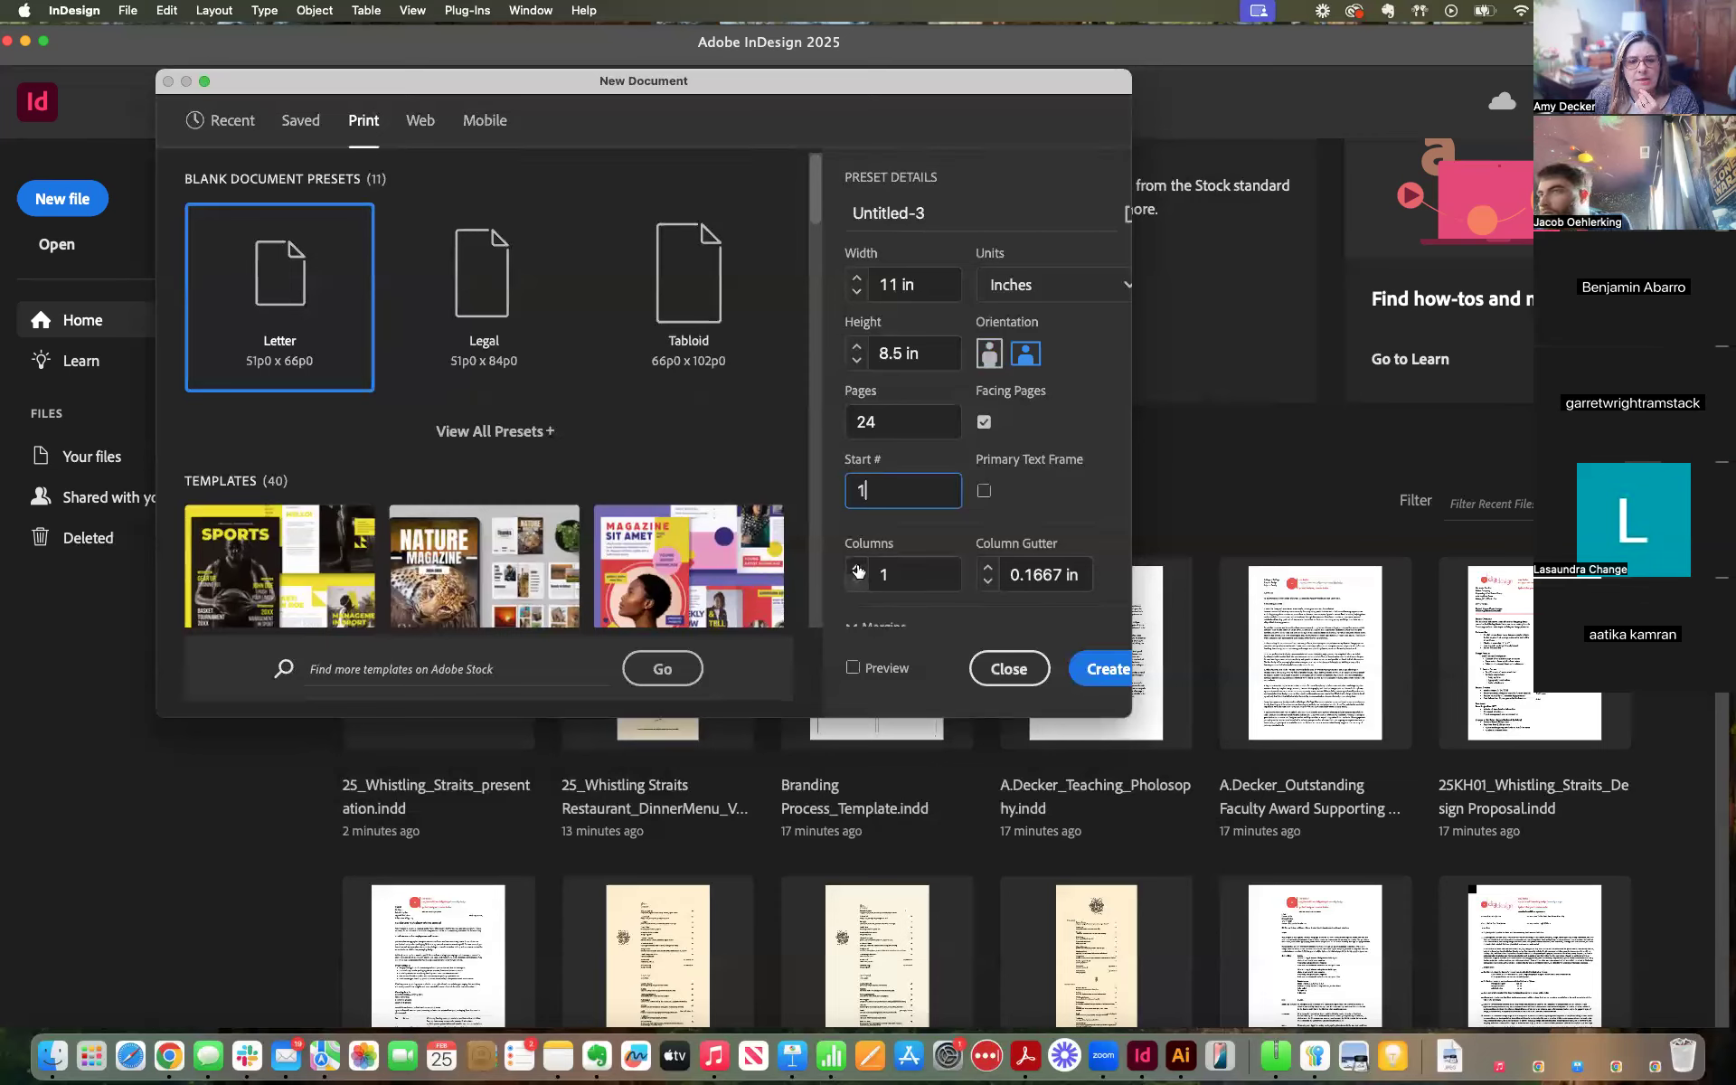
pyautogui.click(856, 567)
pyautogui.click(856, 567)
pyautogui.click(856, 566)
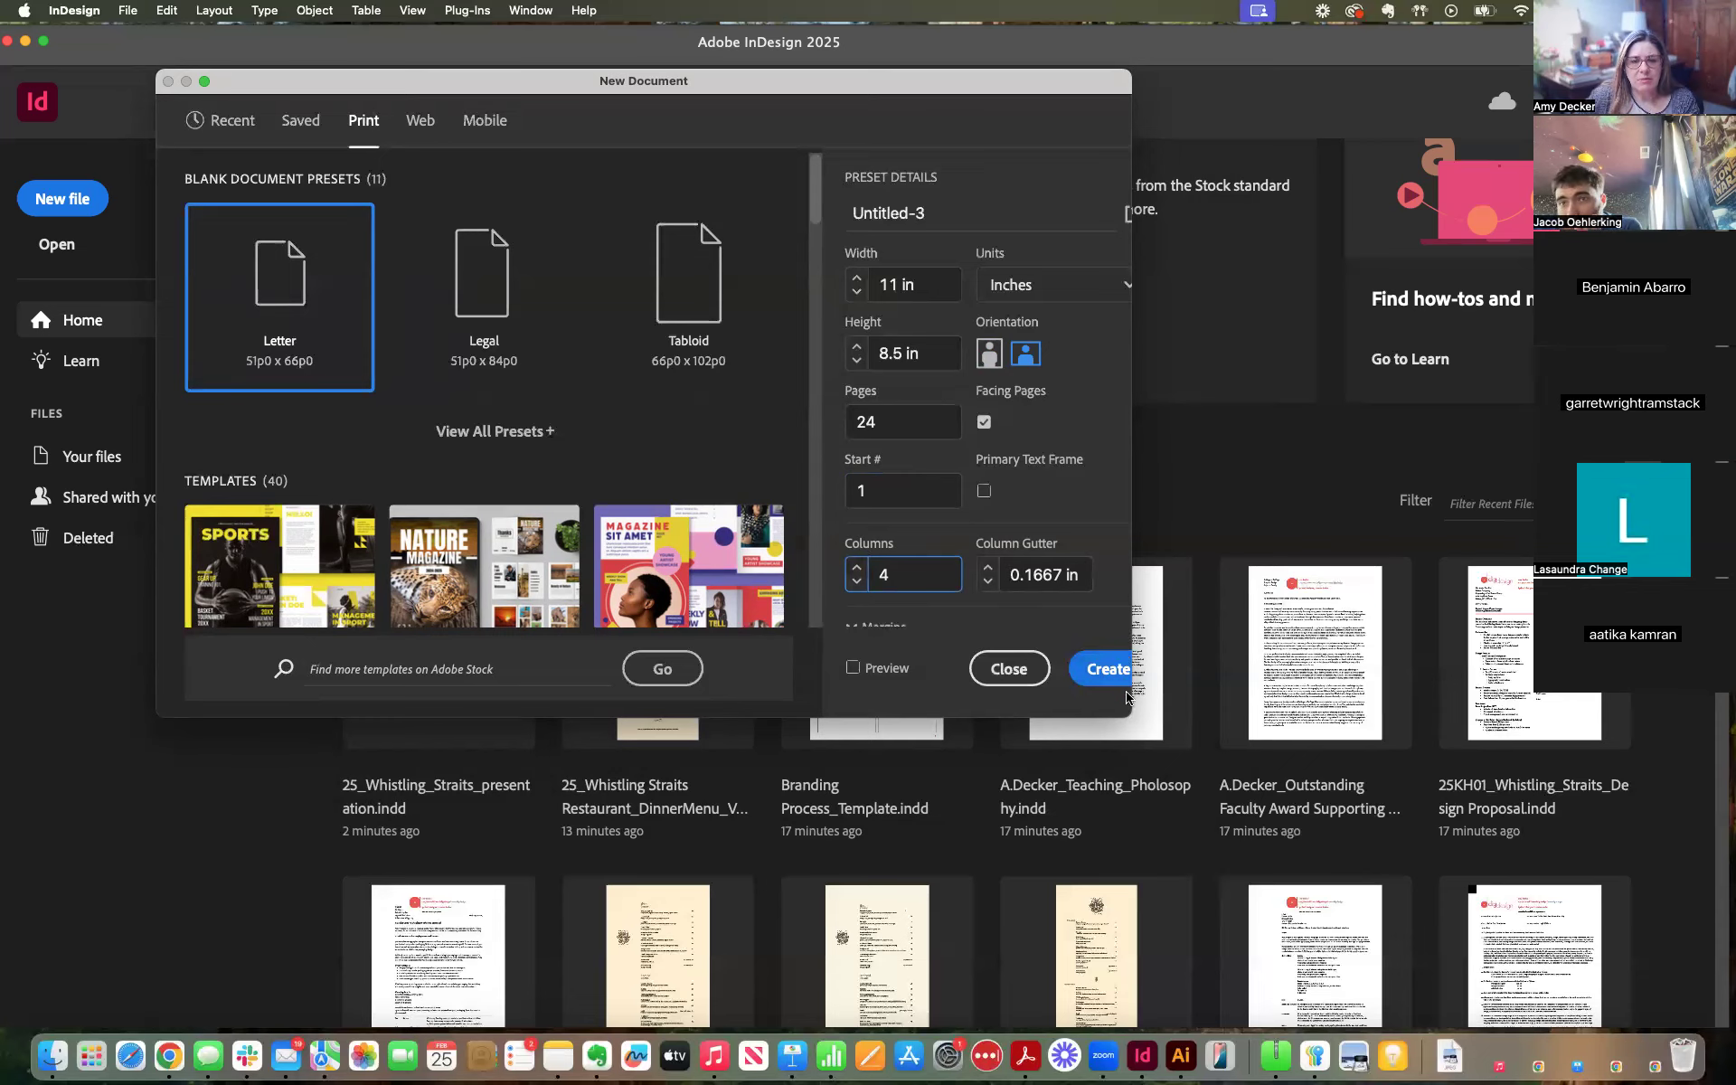
# Enlarge the New Document dialog and set all four linked page margins to 0.75 in
pyautogui.moveTo(1132, 716); pyautogui.dragTo(1363, 883)
pyautogui.scroll(-2, 1153, 616)
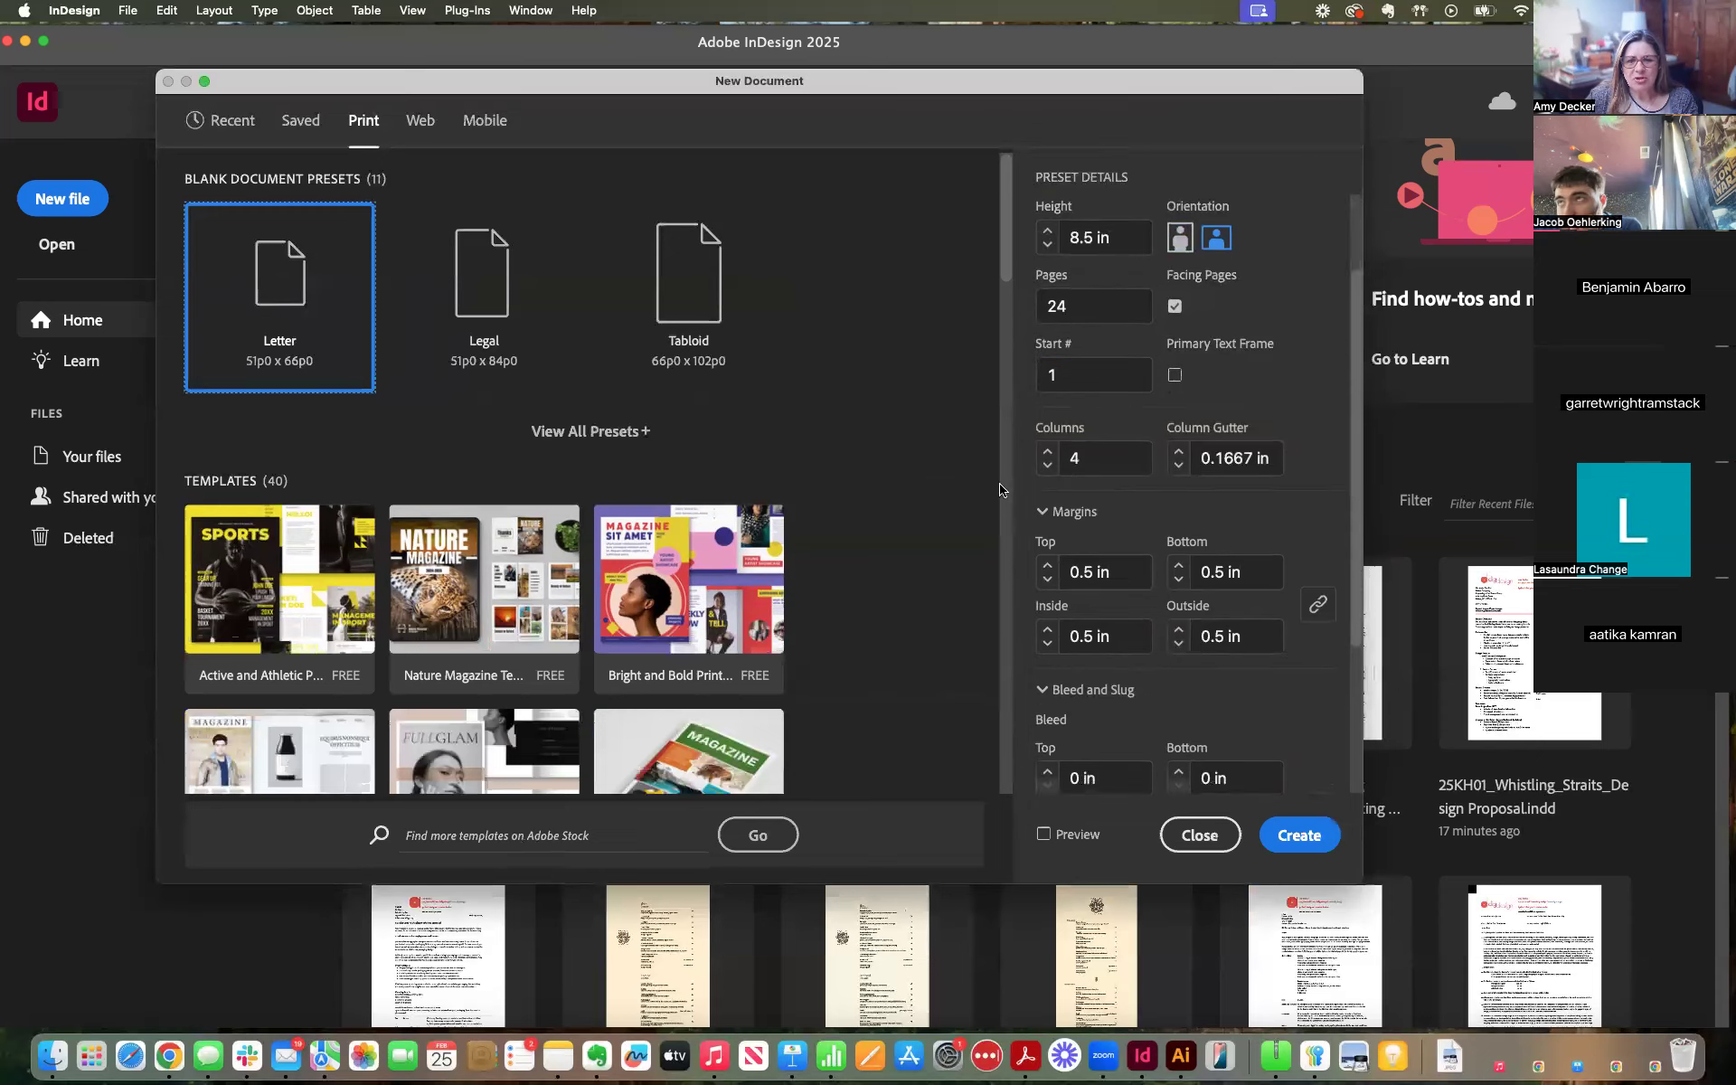
pyautogui.click(1046, 564)
pyautogui.click(1046, 565)
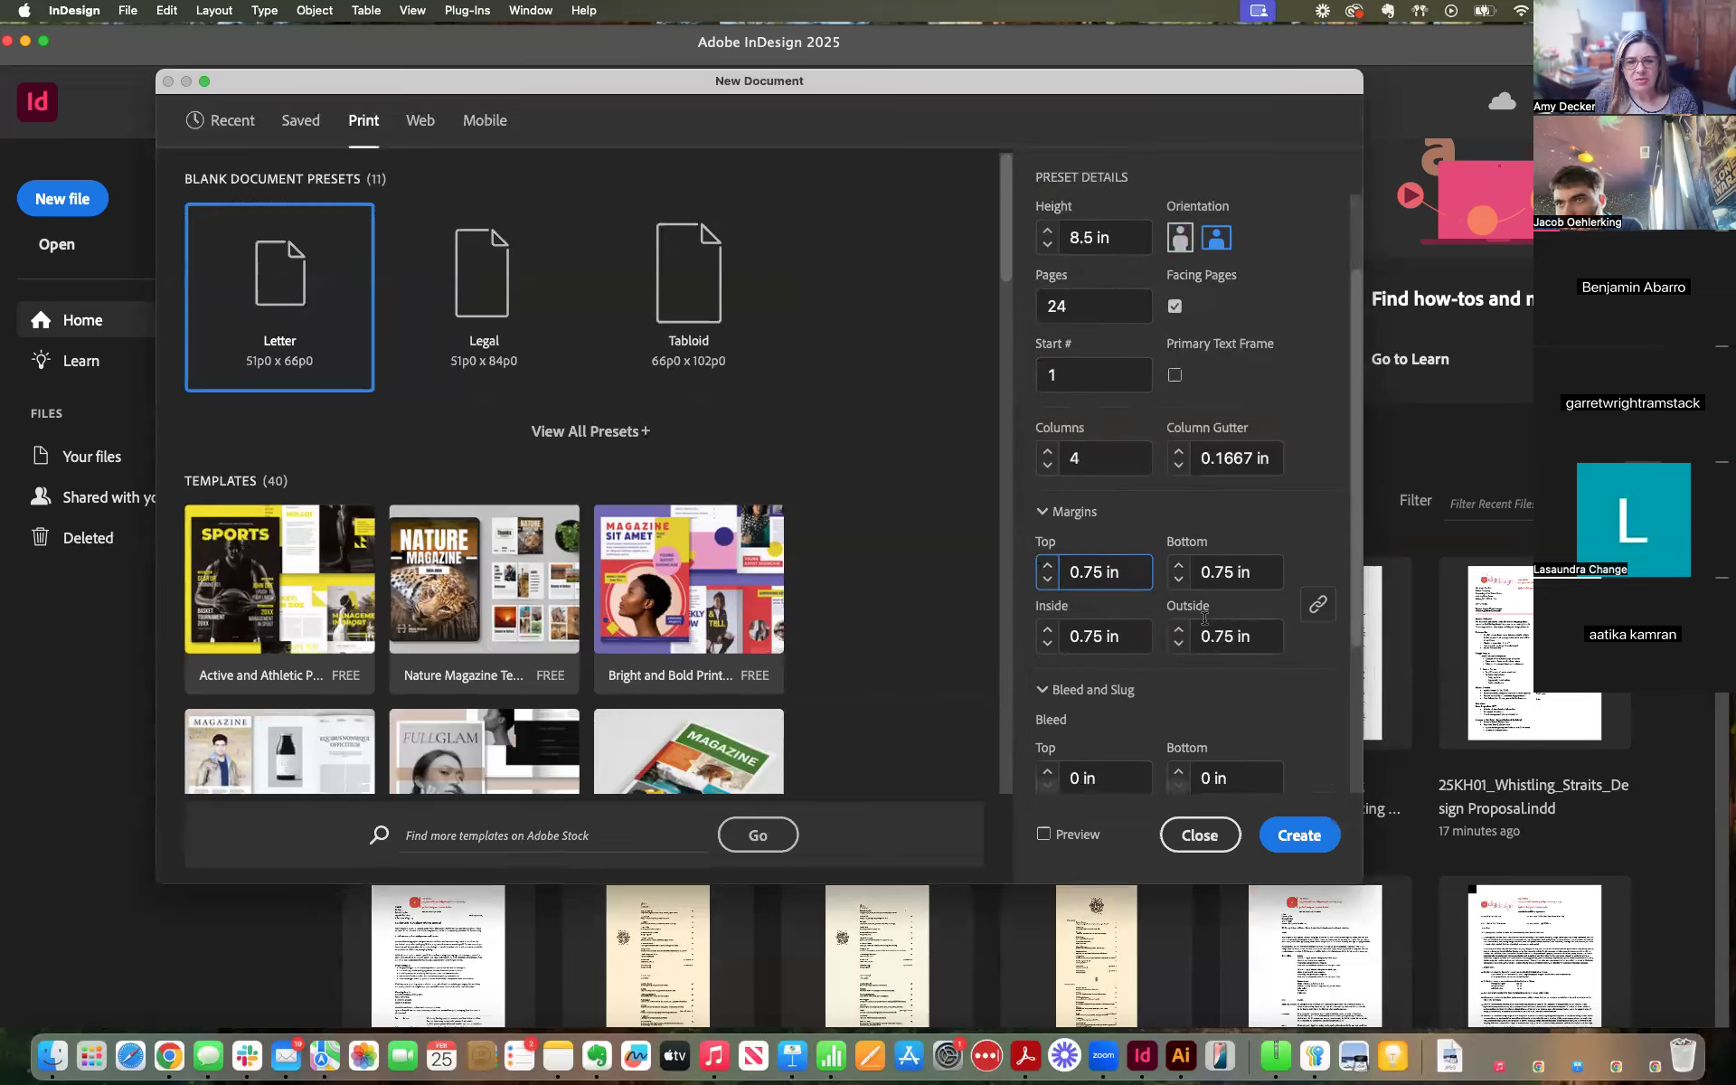
# Set the bleed to 0.125 in on all sides and create the document
pyautogui.scroll(-2, 1212, 680)
pyautogui.scroll(-2, 1158, 624)
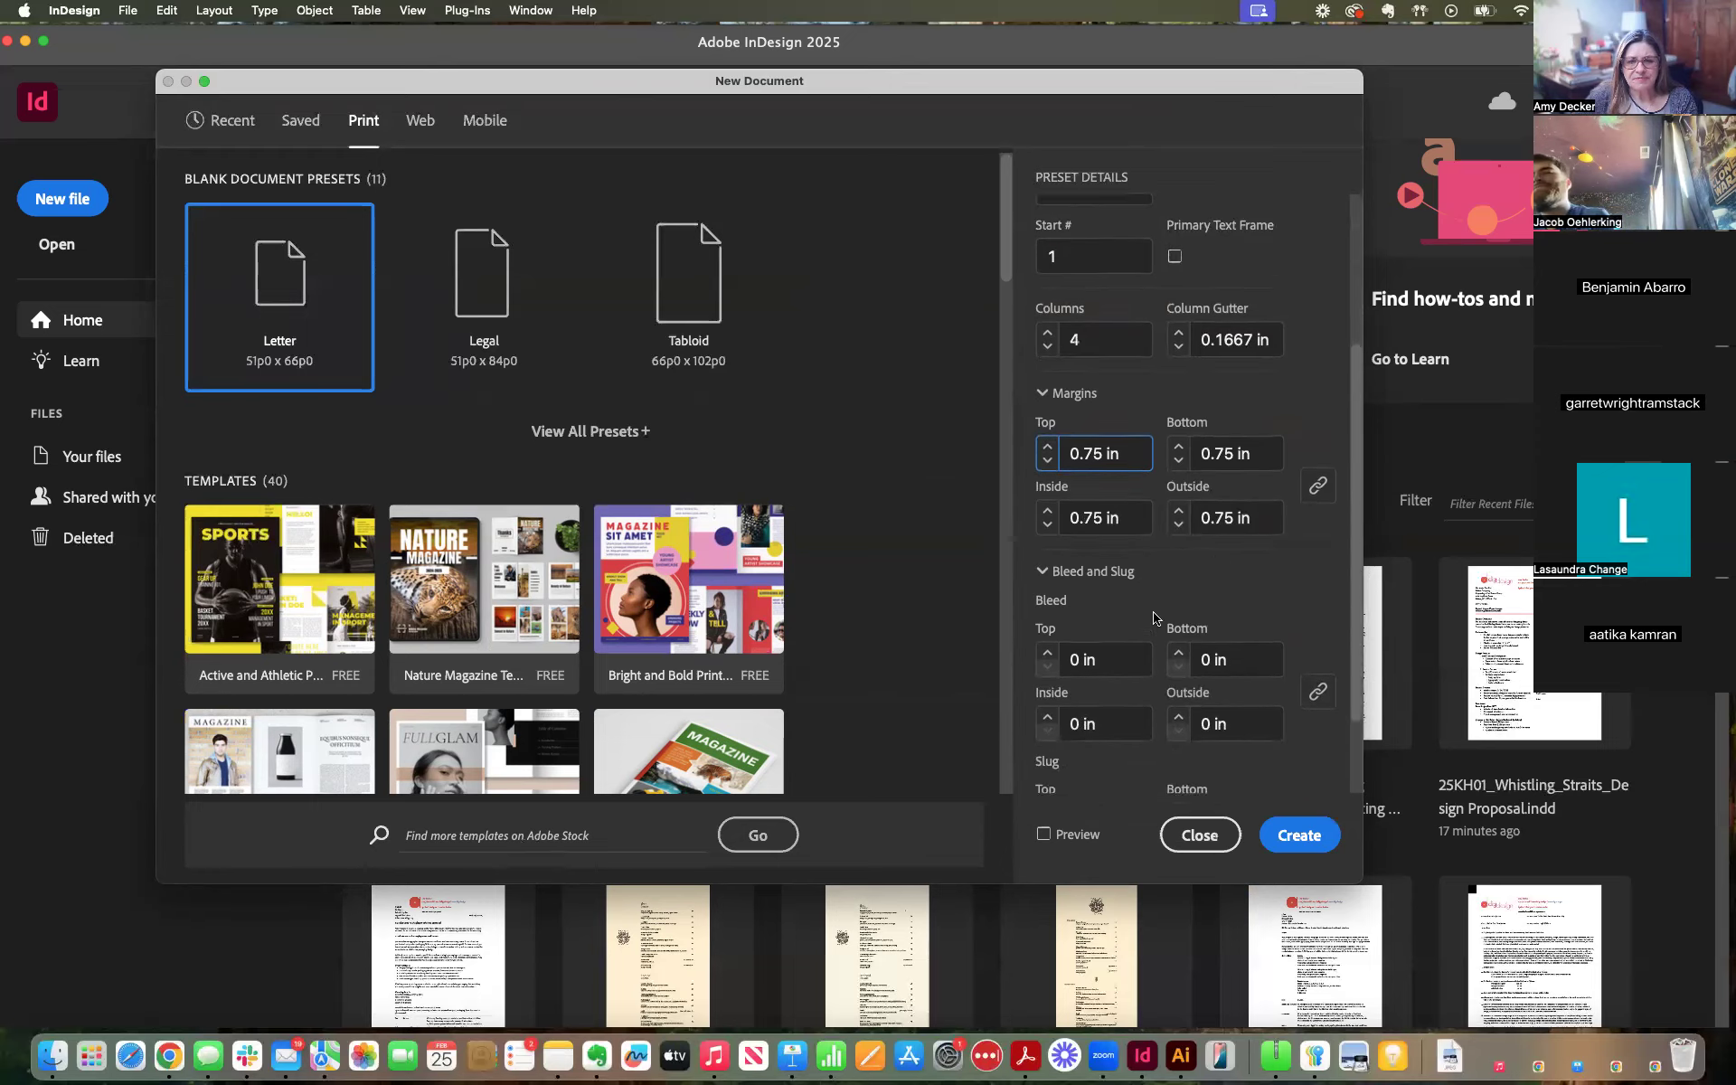
pyautogui.scroll(-3, 1155, 618)
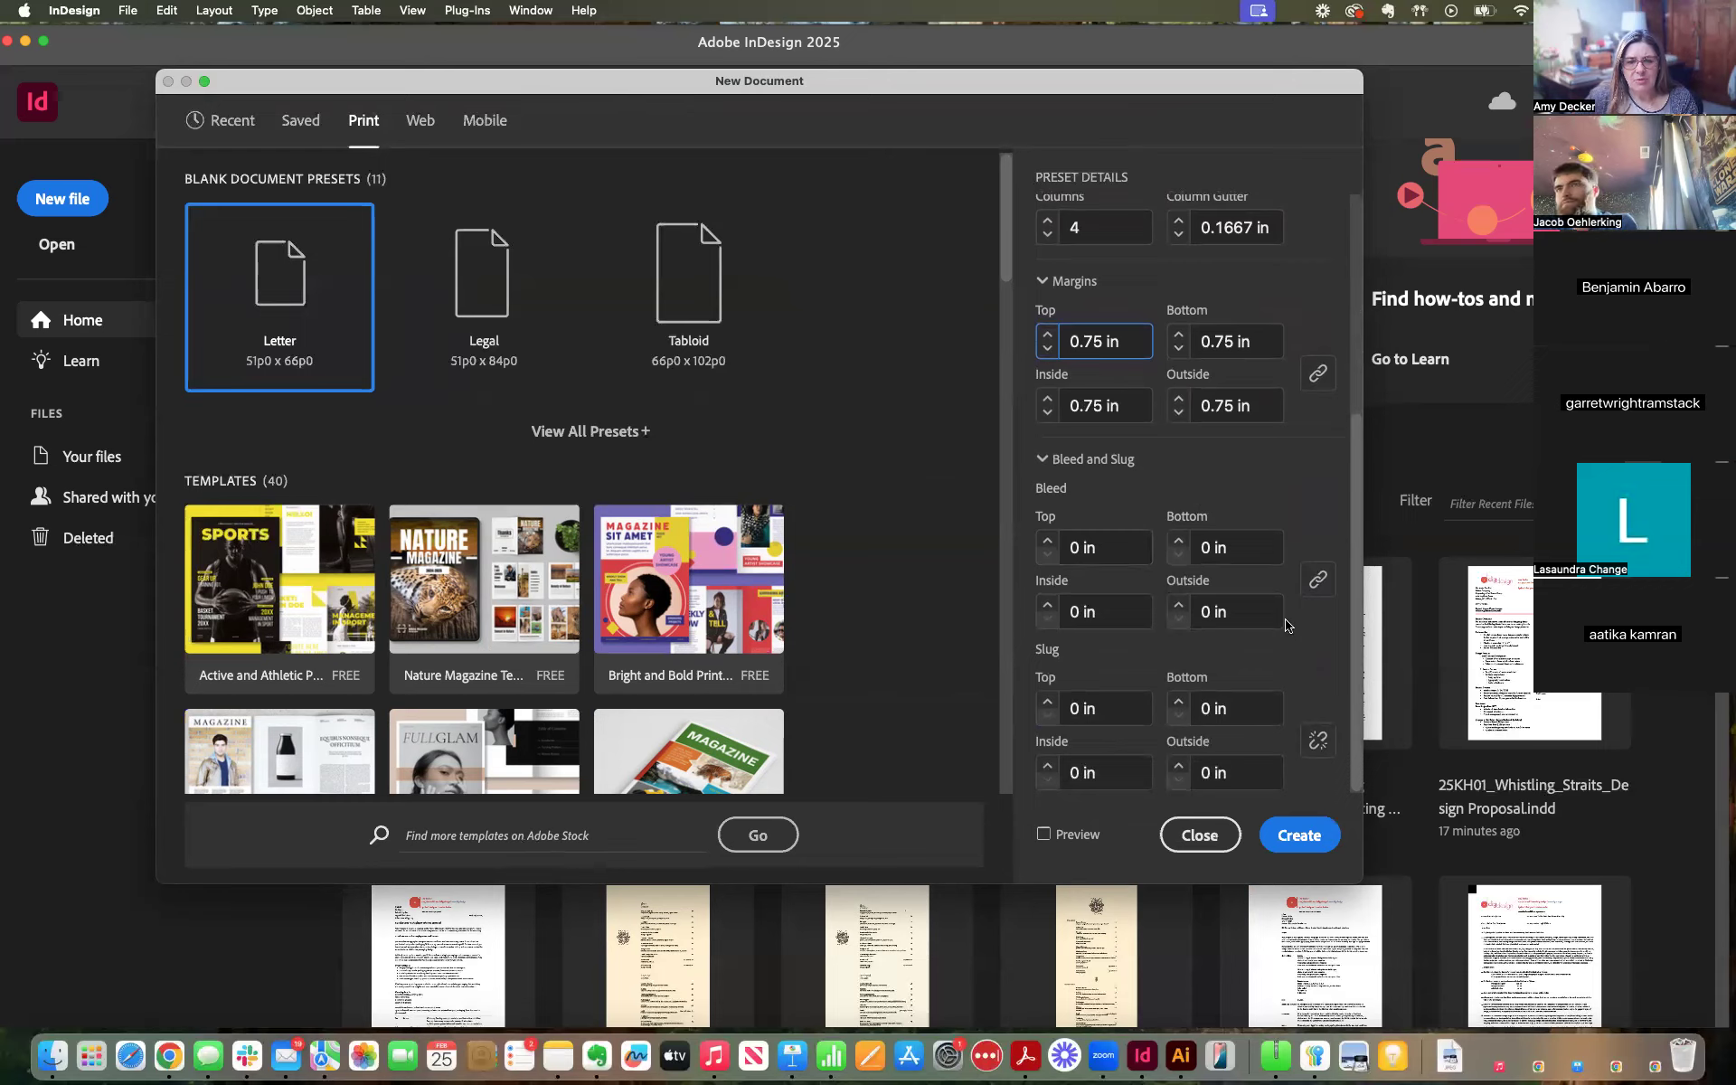
pyautogui.click(1050, 543)
pyautogui.click(1049, 541)
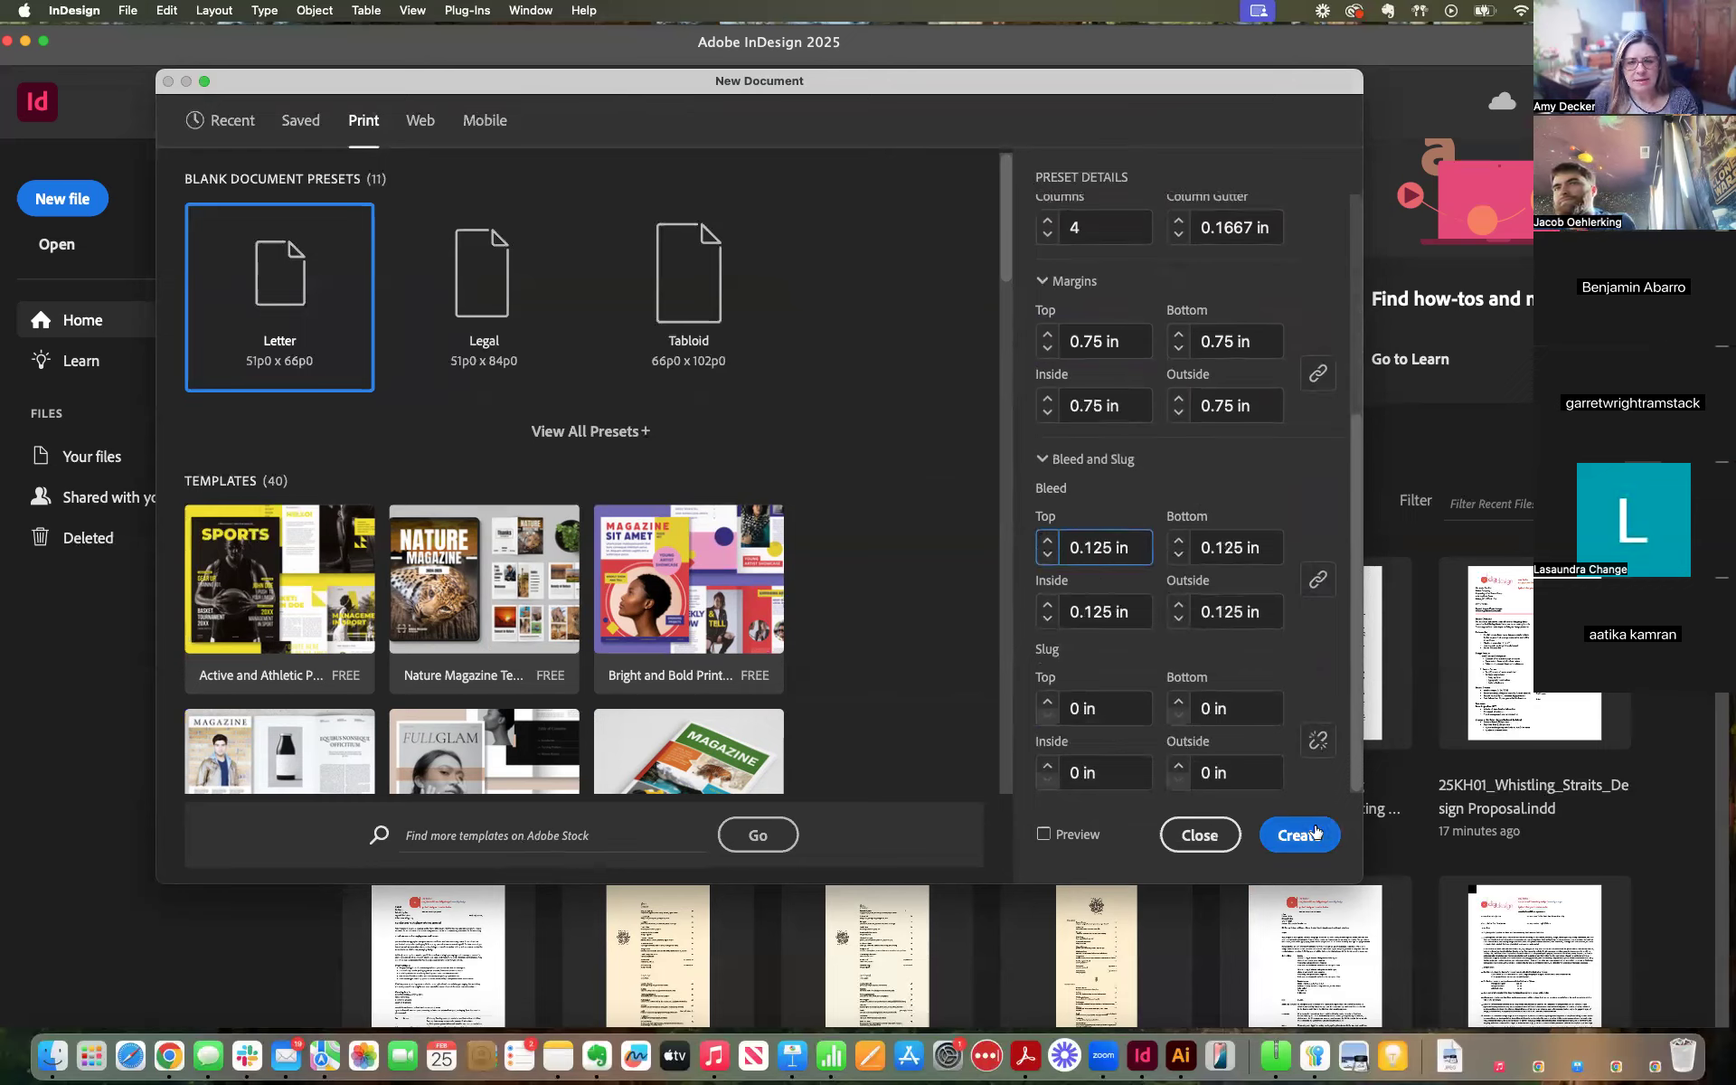
pyautogui.click(1309, 837)
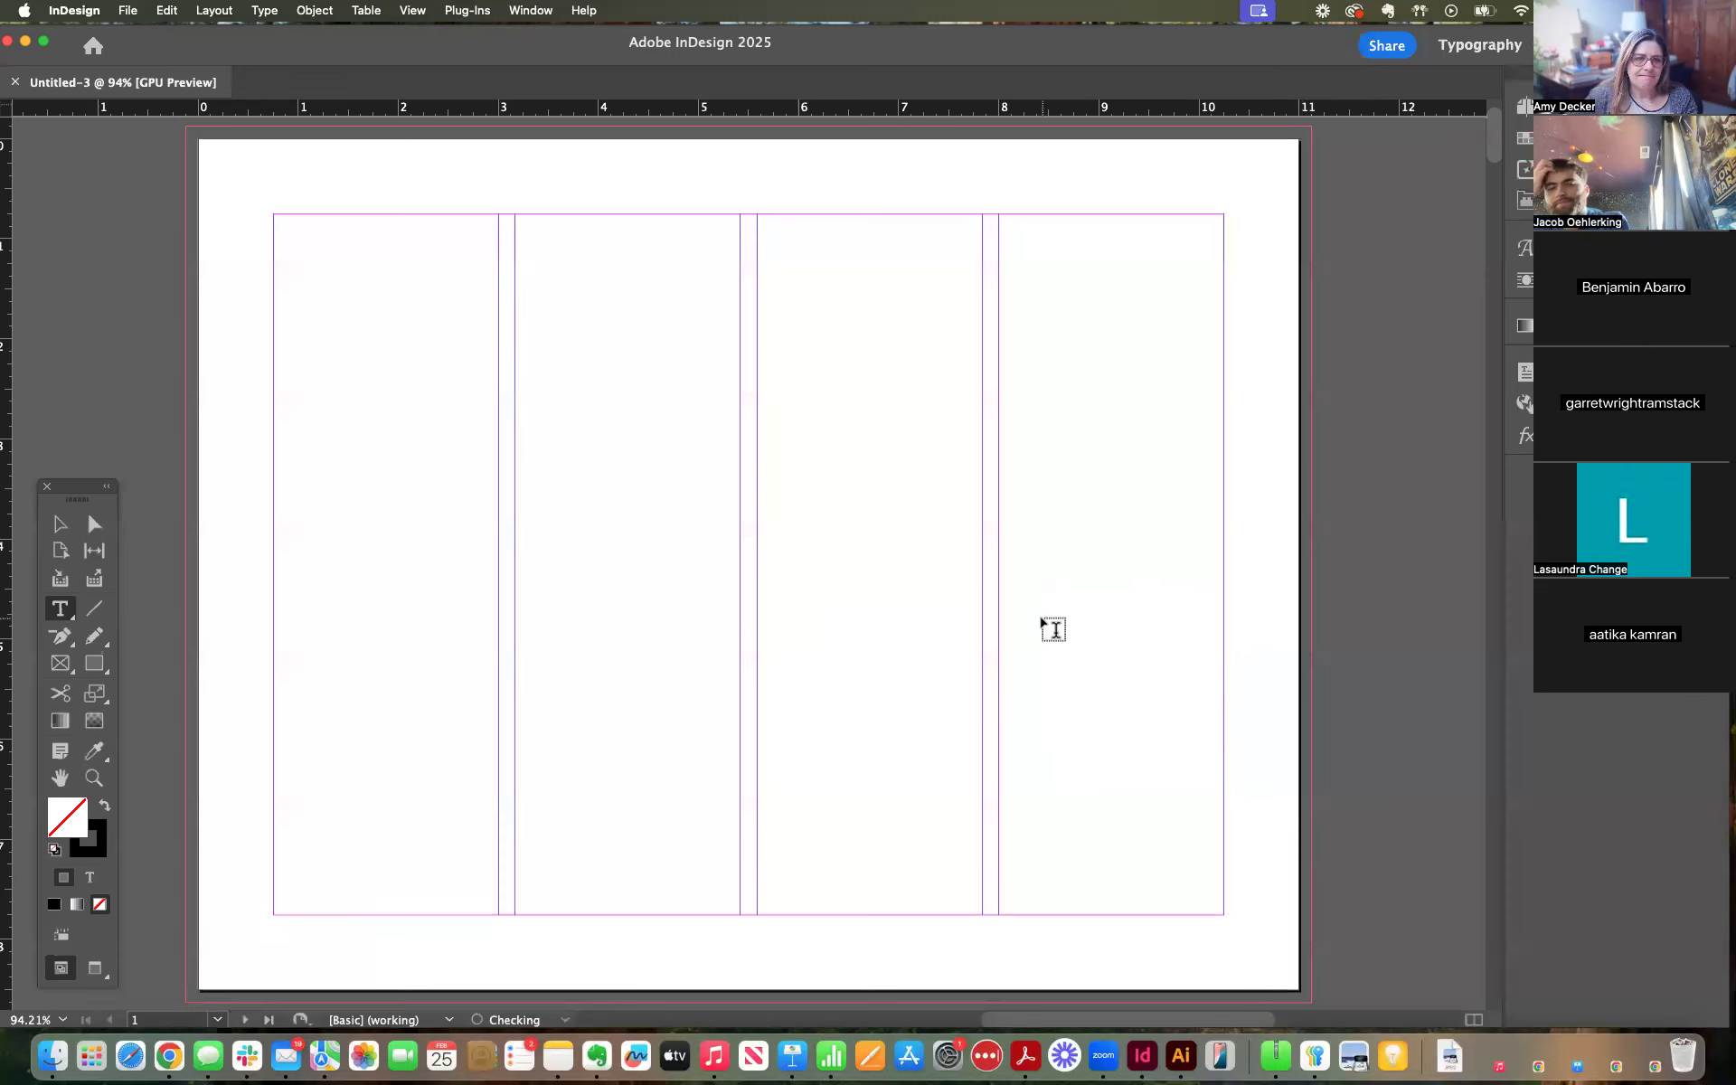
# Look through the document's facing-page spreads and return to page 1
pyautogui.scroll(-10, 1008, 611)
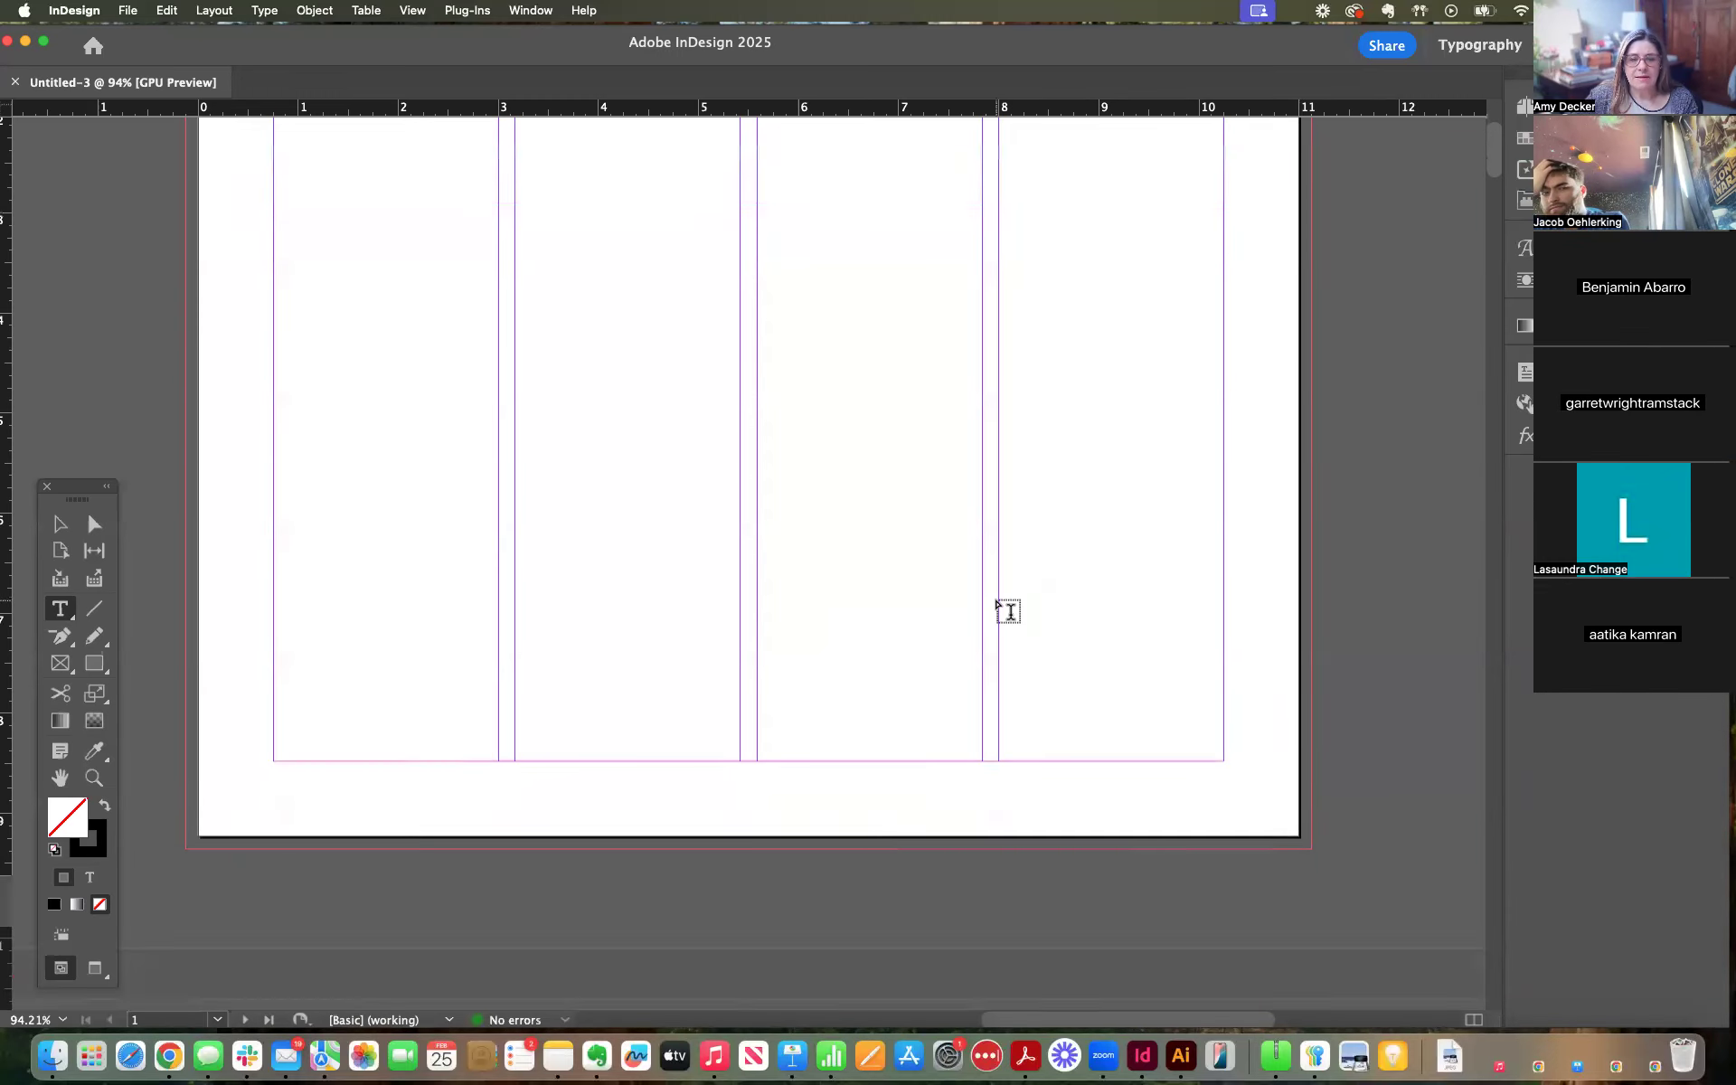
pyautogui.scroll(-5, 1008, 612)
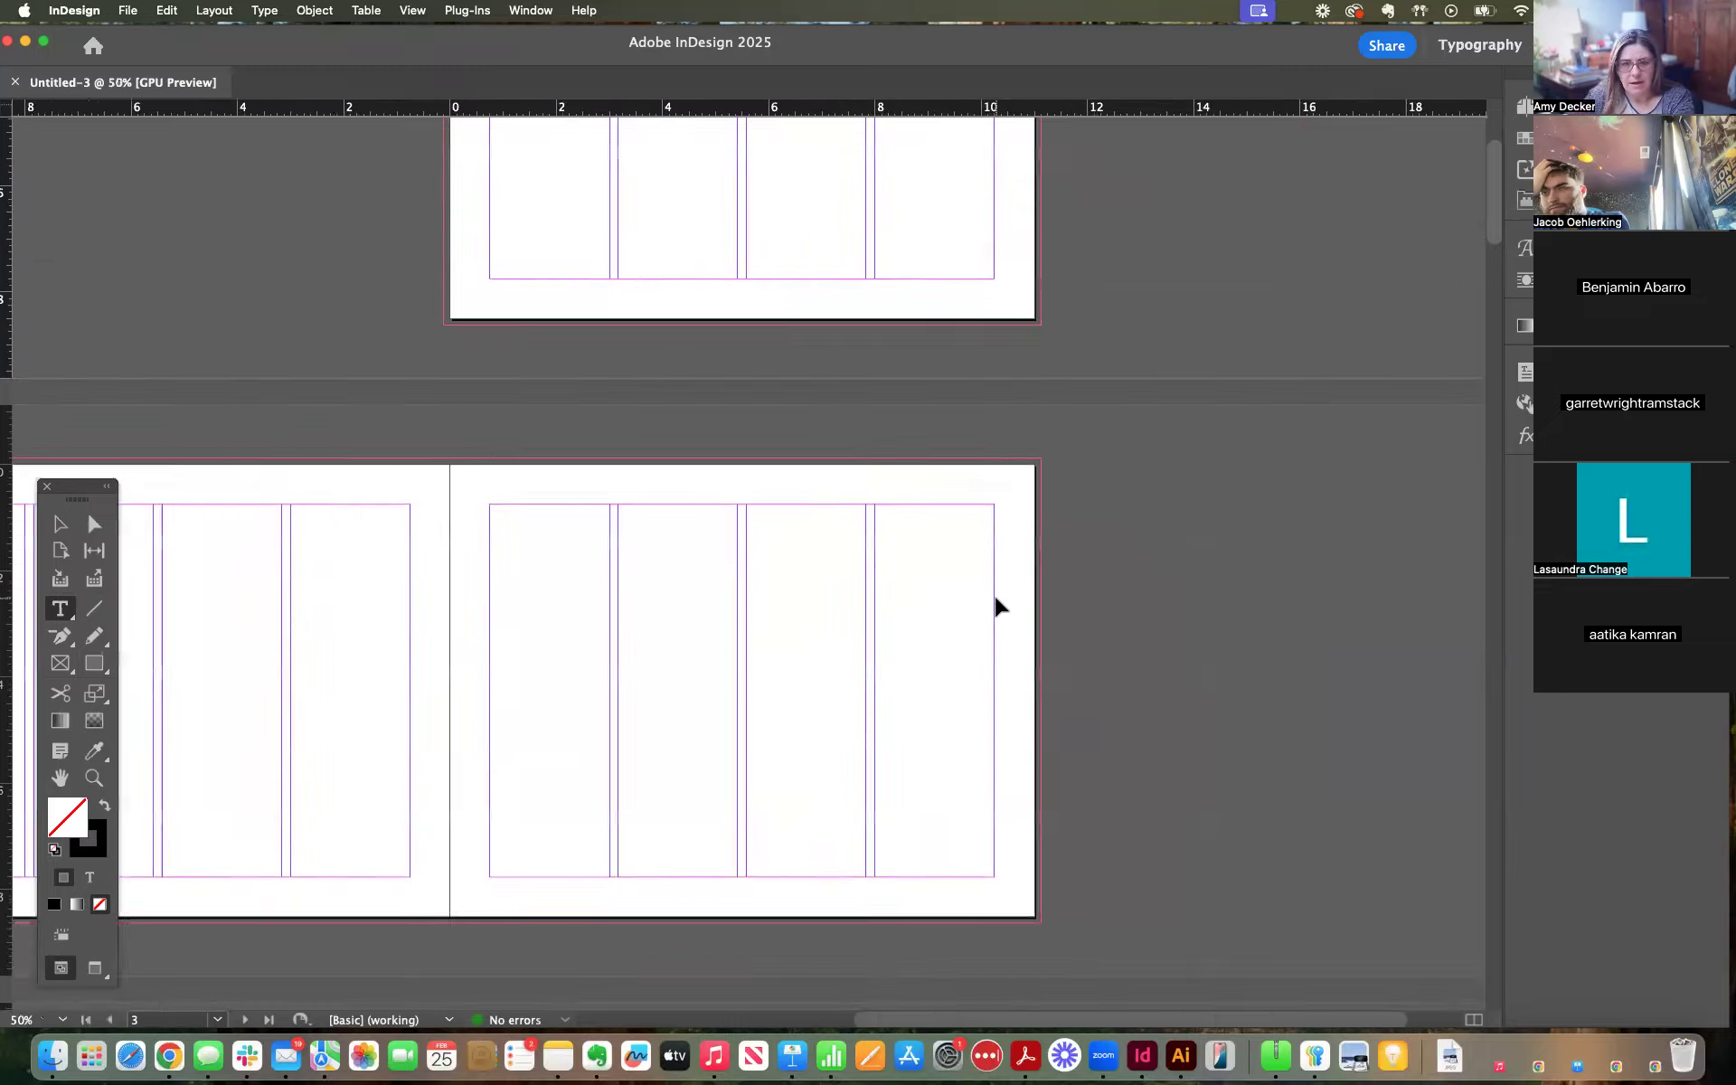
pyautogui.scroll(-15, 1002, 608)
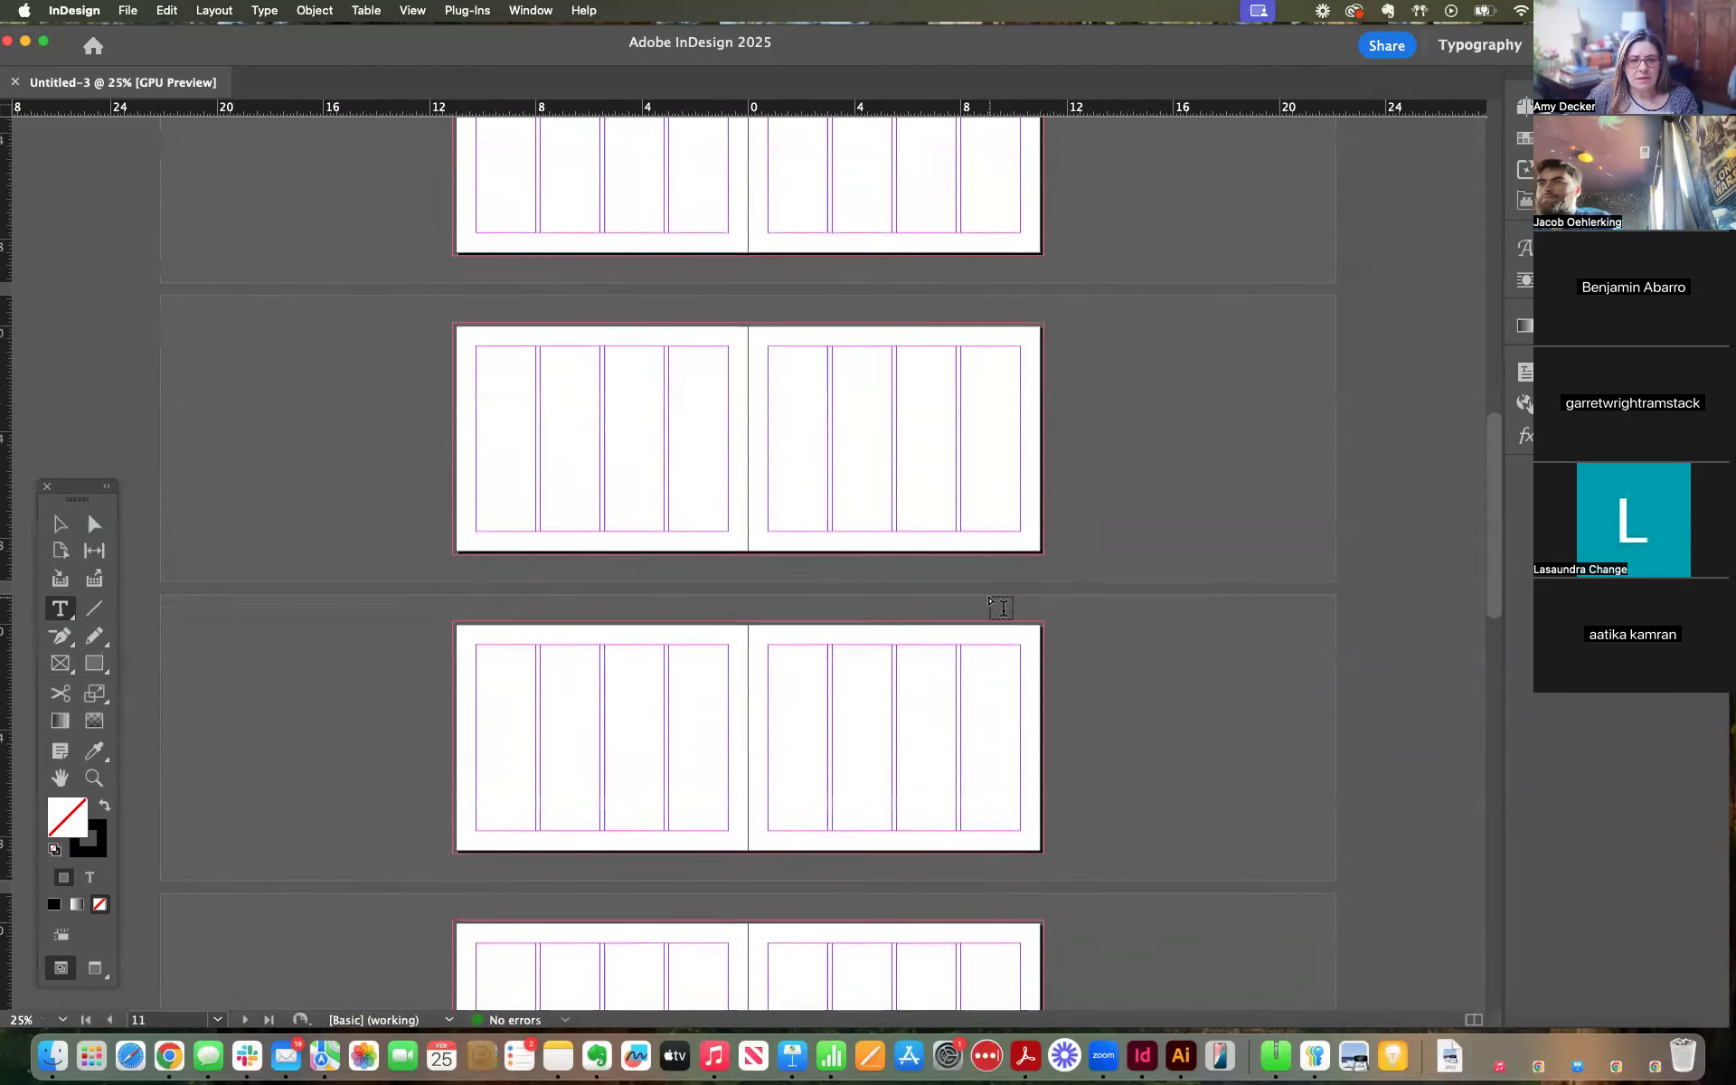
pyautogui.scroll(15, 1002, 607)
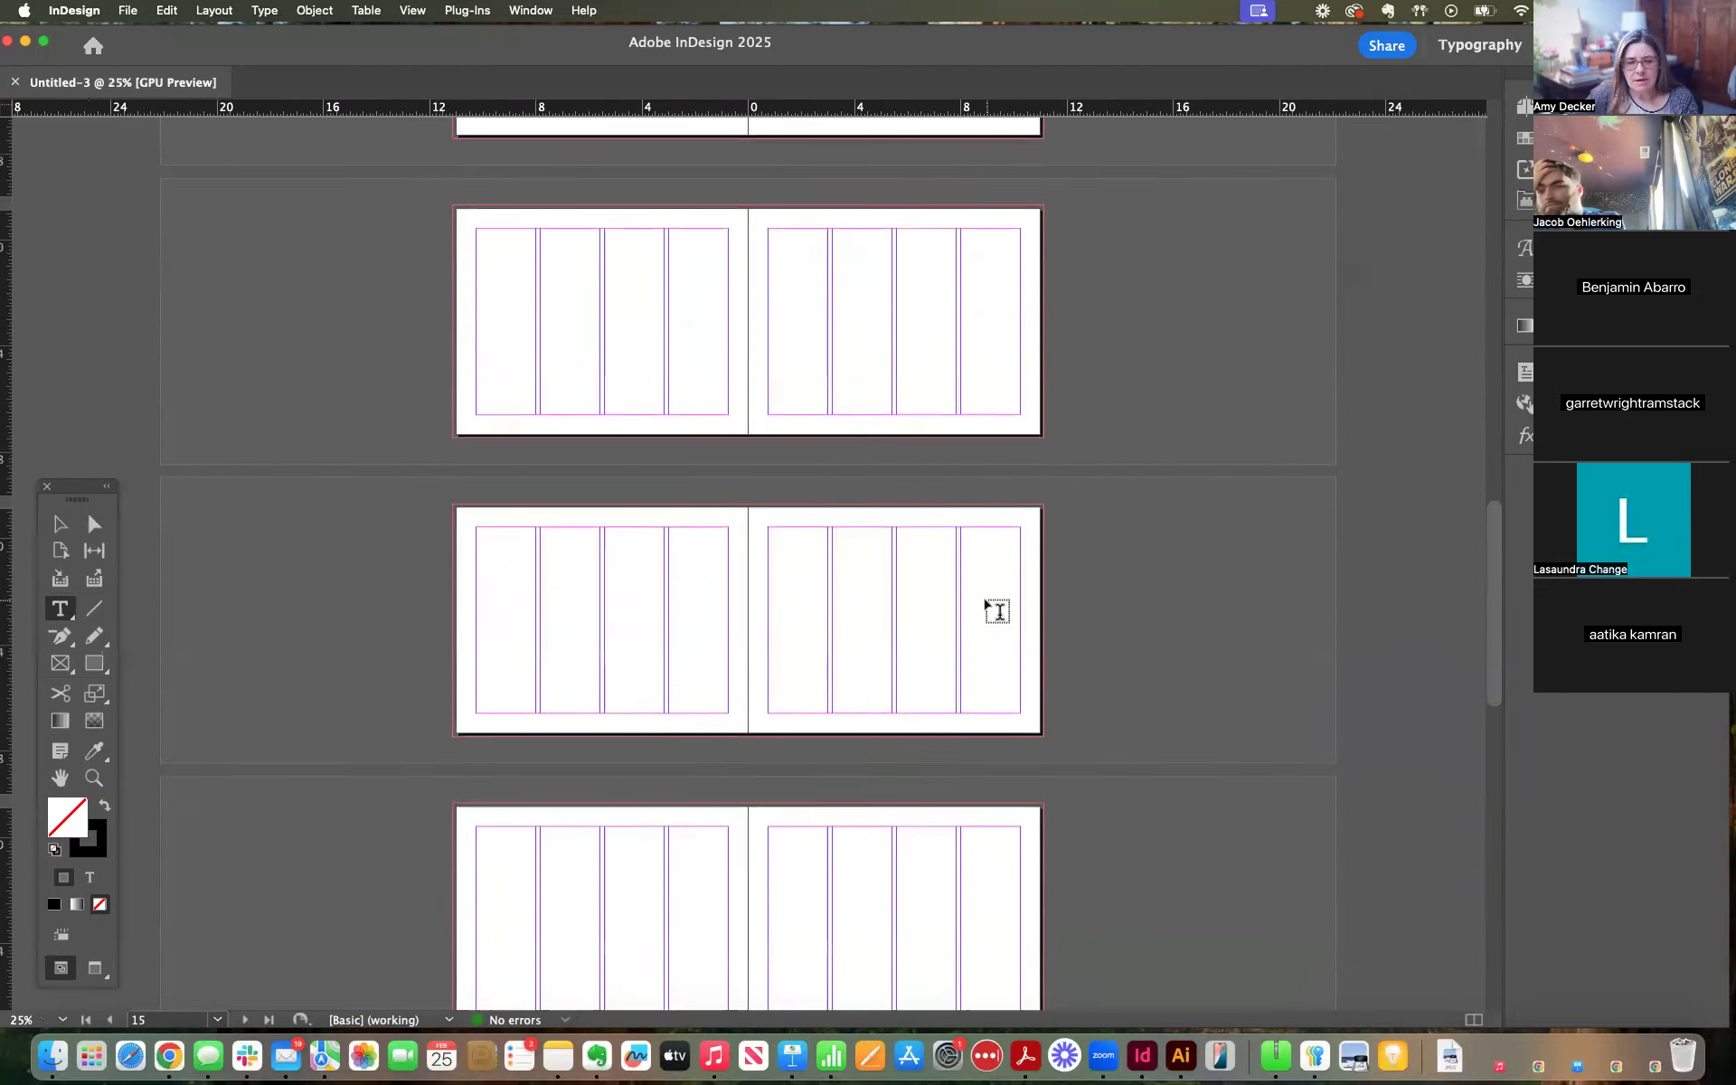
pyautogui.scroll(-3, 920, 577)
pyautogui.scroll(6, 919, 577)
pyautogui.press('super+0')
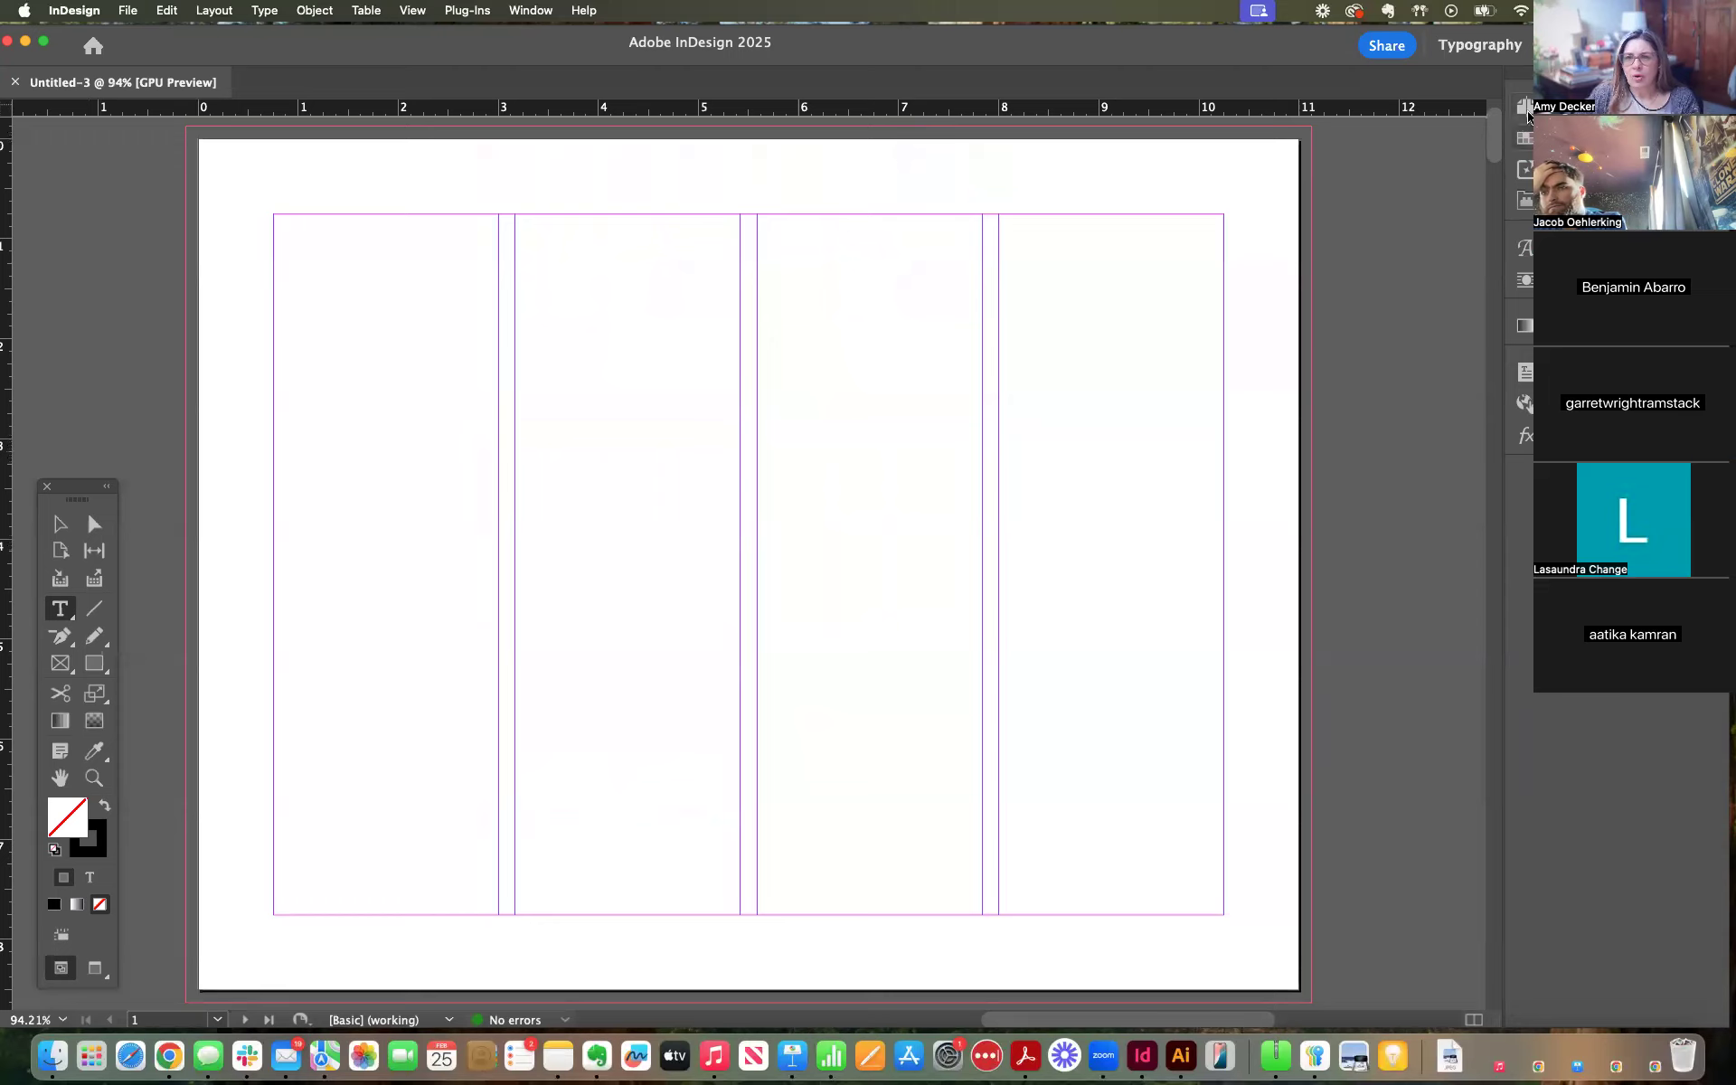
# Show the document's page thumbnails and open the left-hand page of A-Parent for editing
pyautogui.press('super+F12')
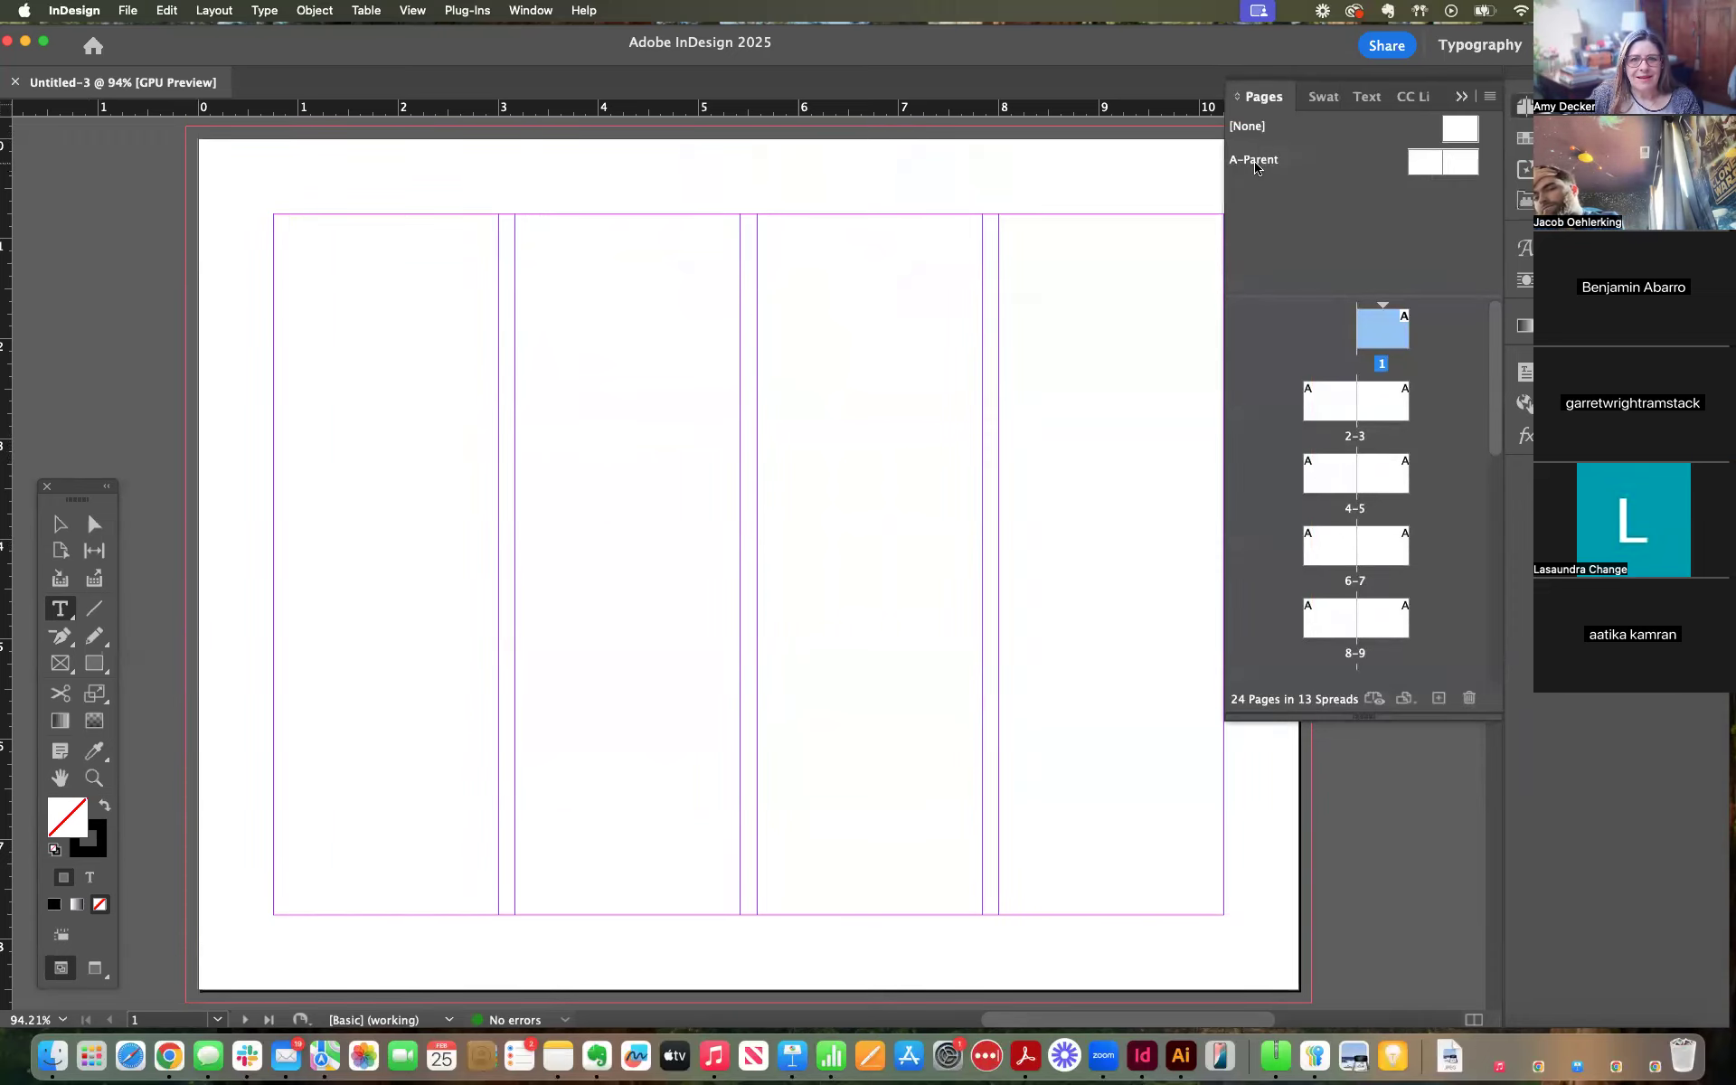
pyautogui.hscroll(3, 1074, 207)
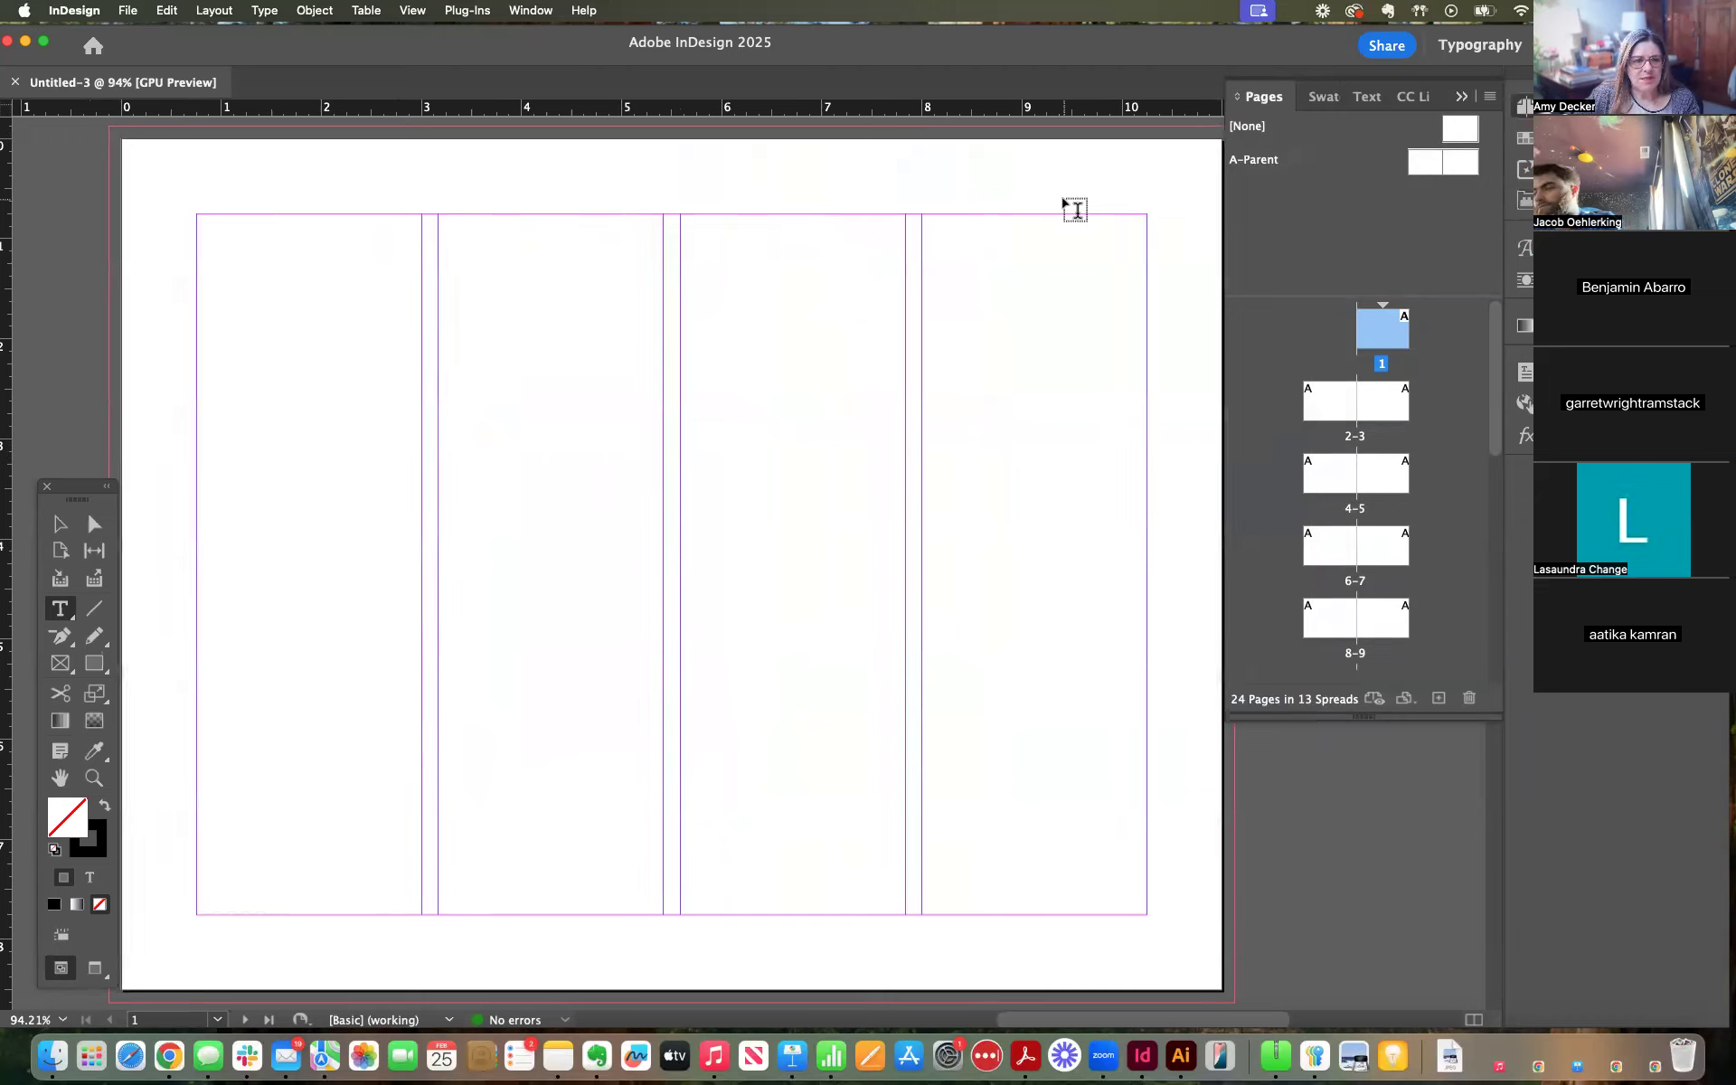
pyautogui.moveTo(74, 505); pyautogui.dragTo(55, 504)
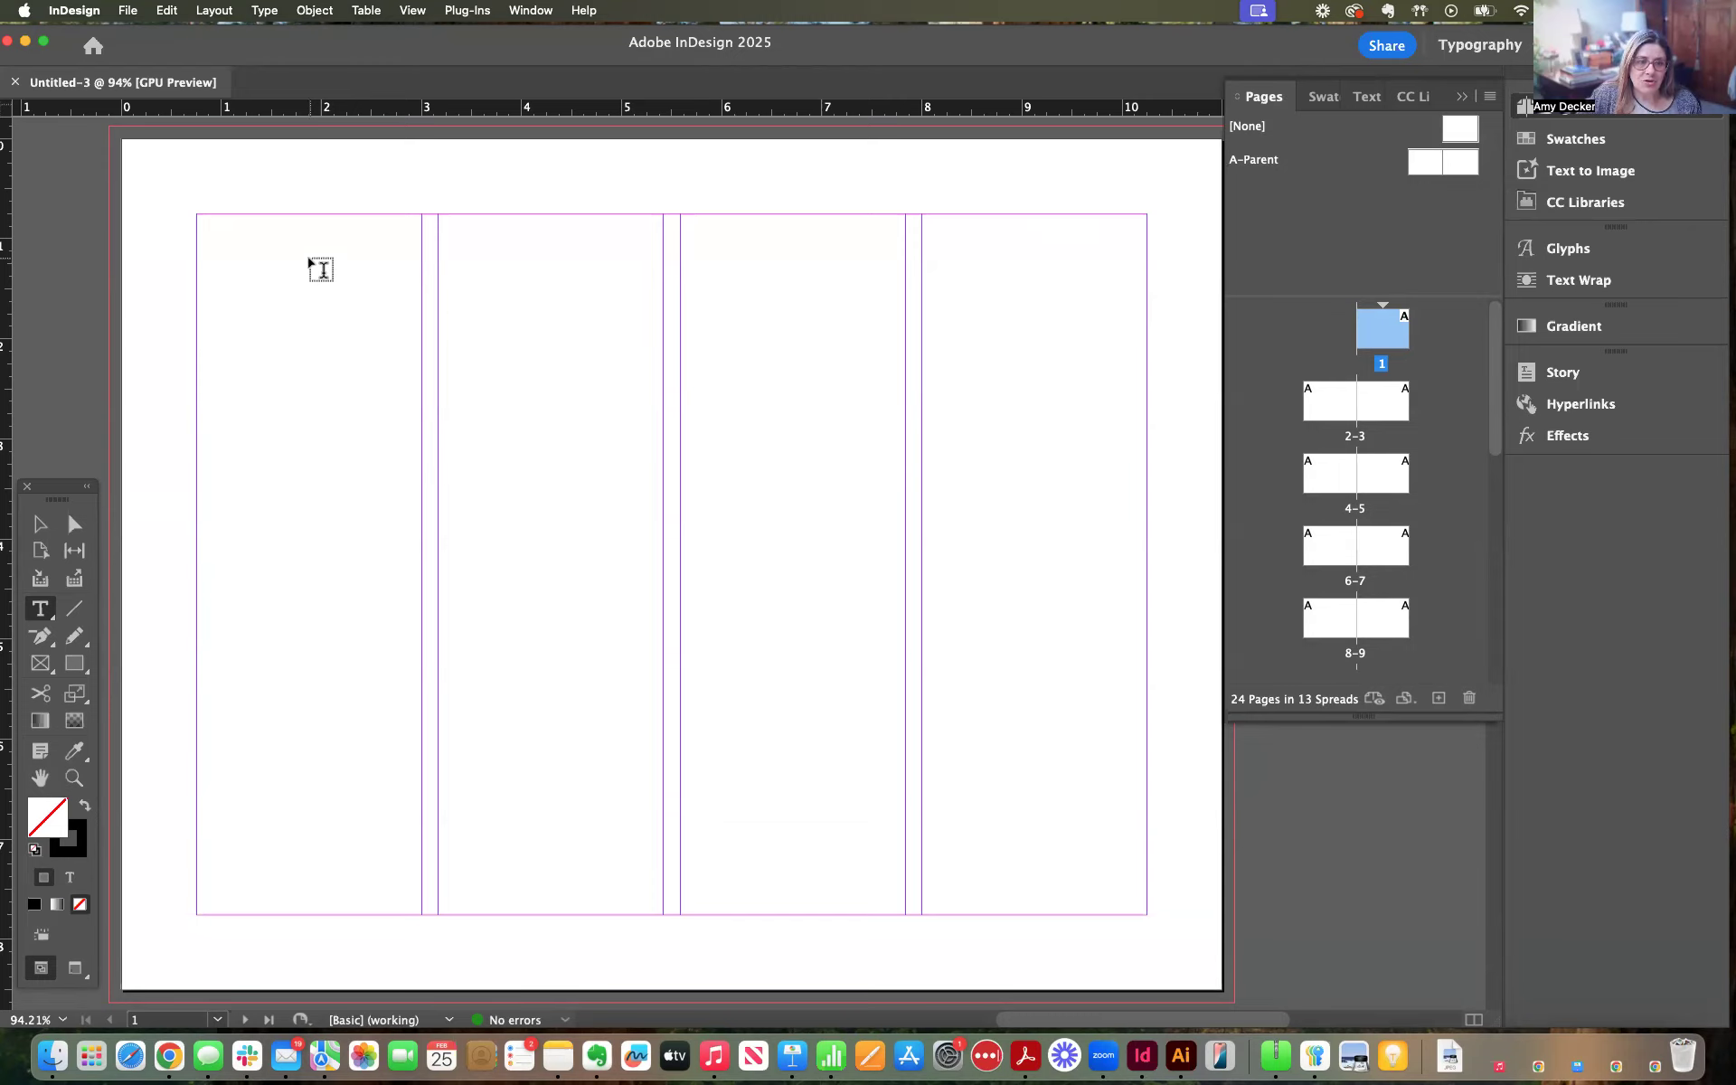
pyautogui.scroll(-4, 310, 262)
pyautogui.scroll(3, 309, 262)
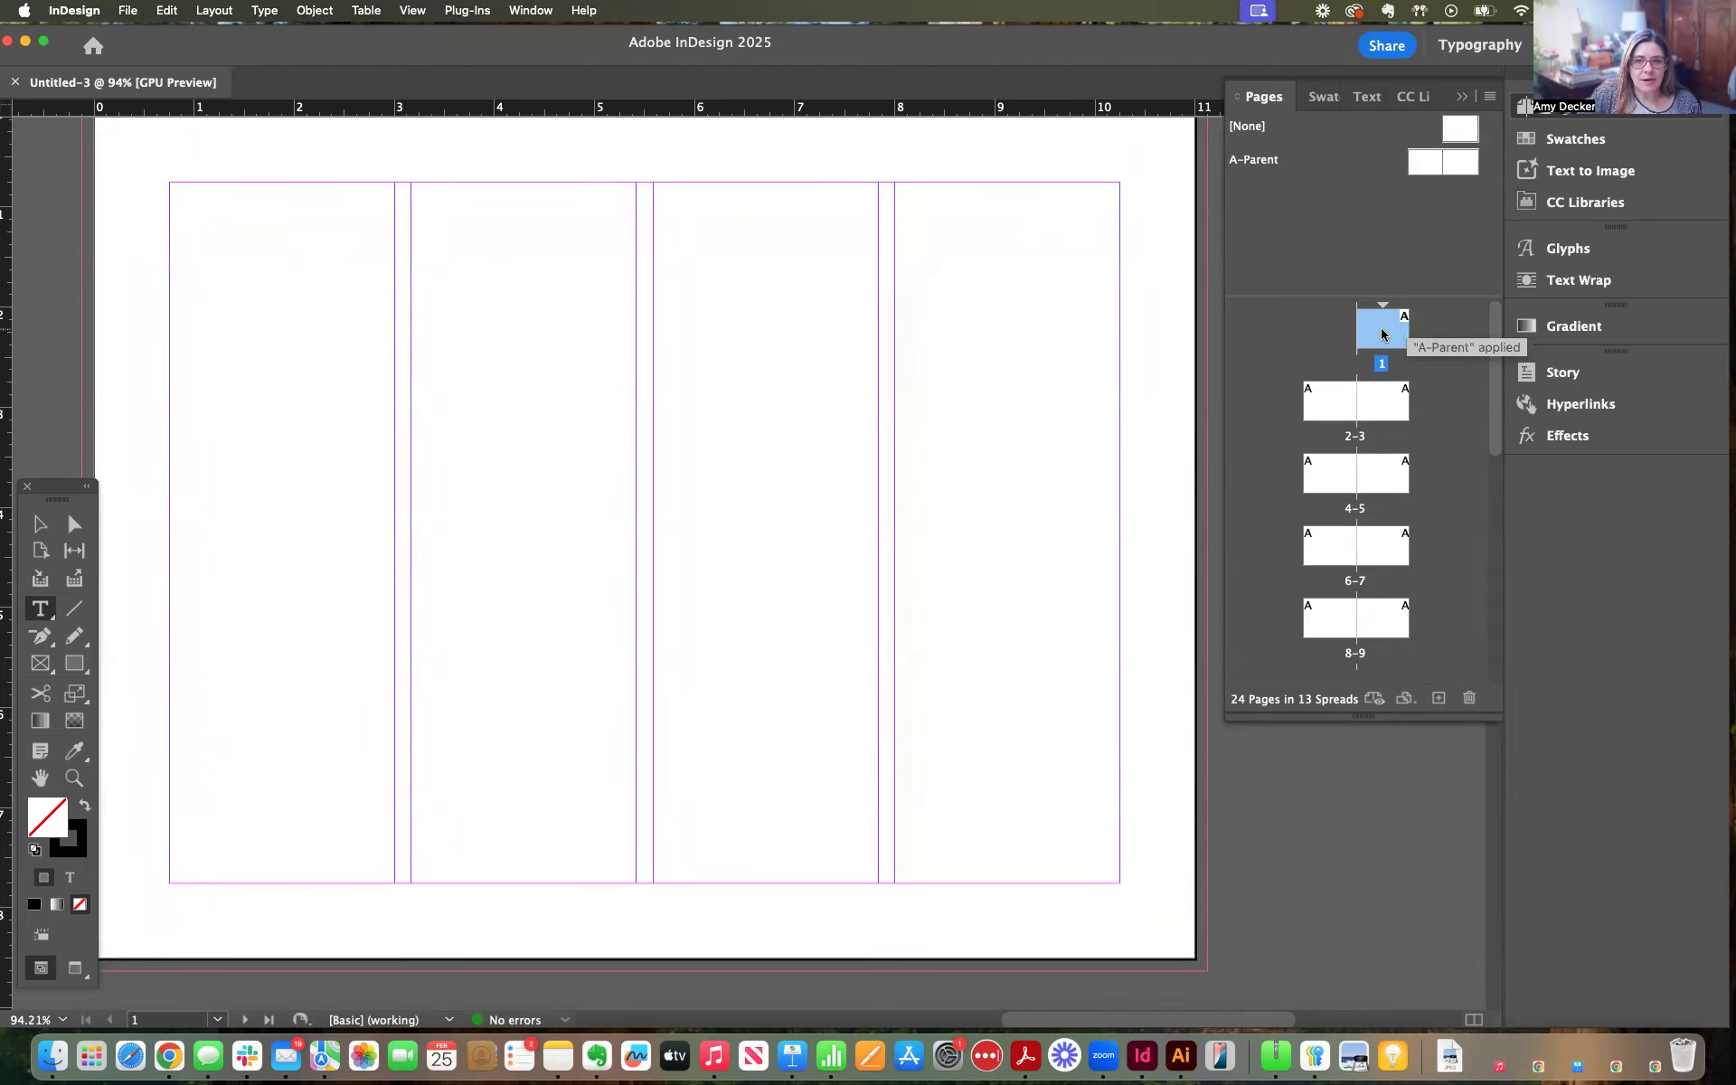
pyautogui.doubleClick(1416, 163)
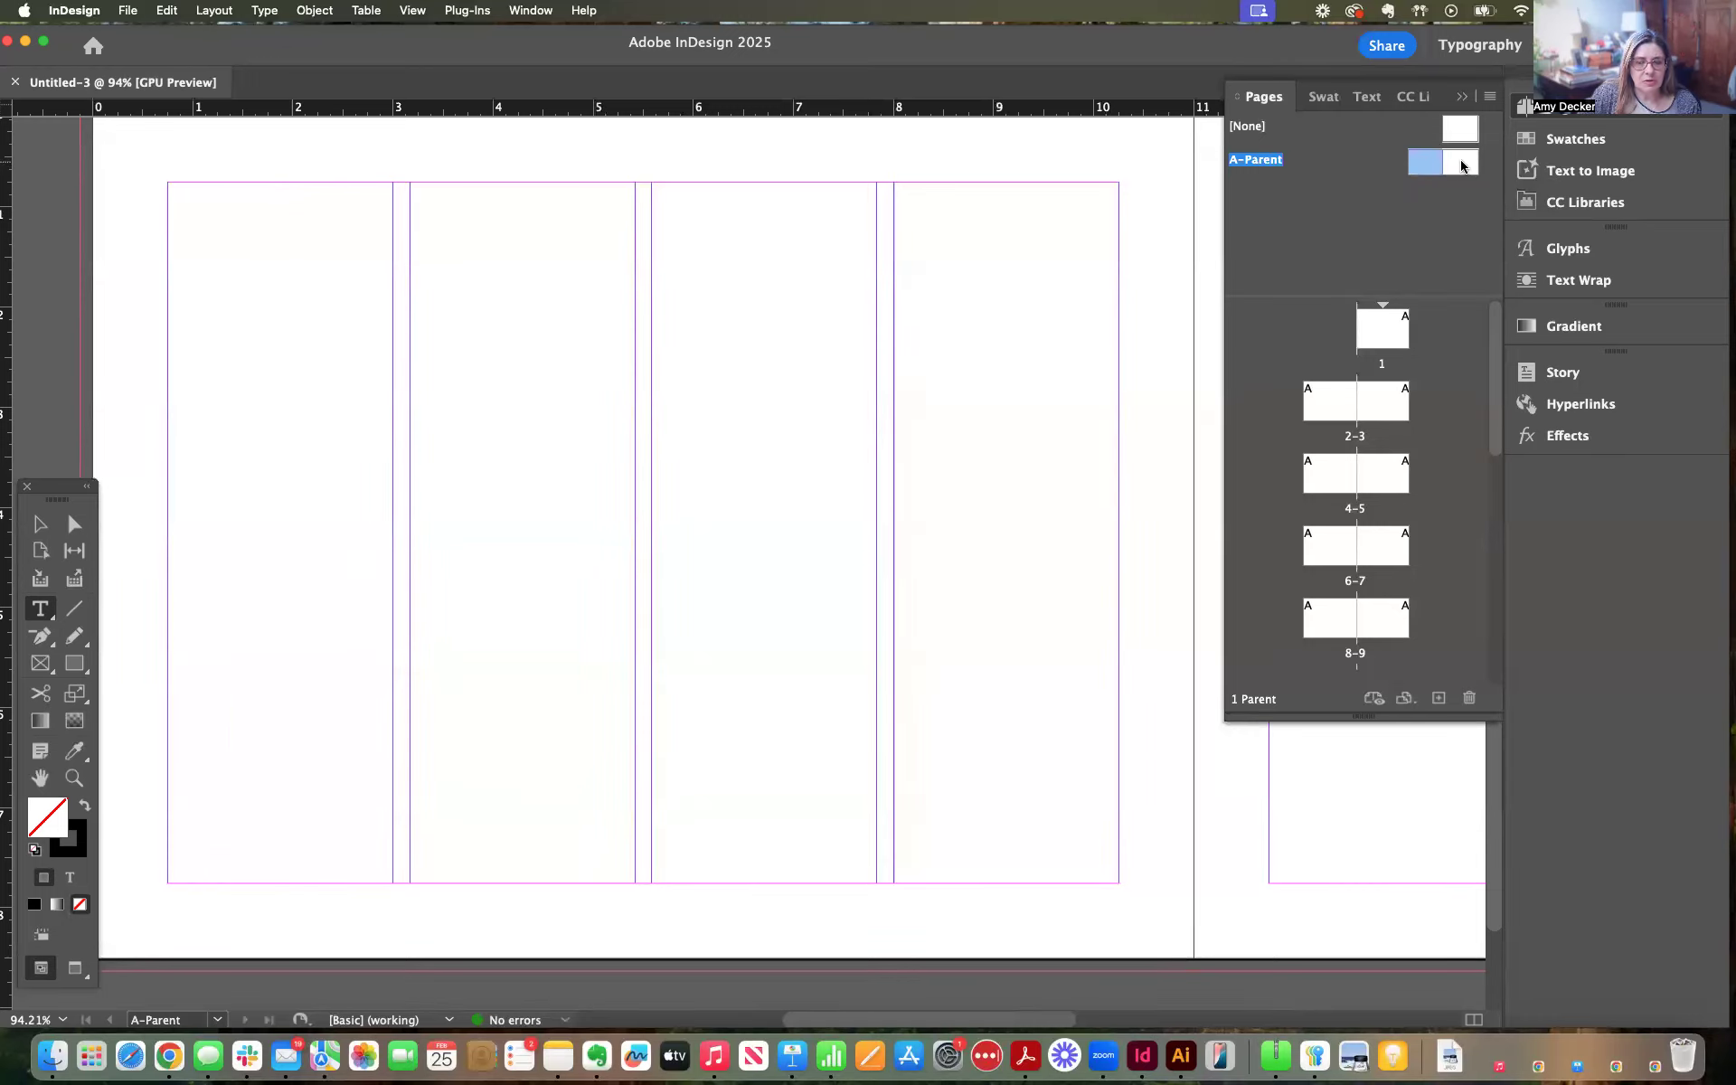
pyautogui.doubleClick(1418, 168)
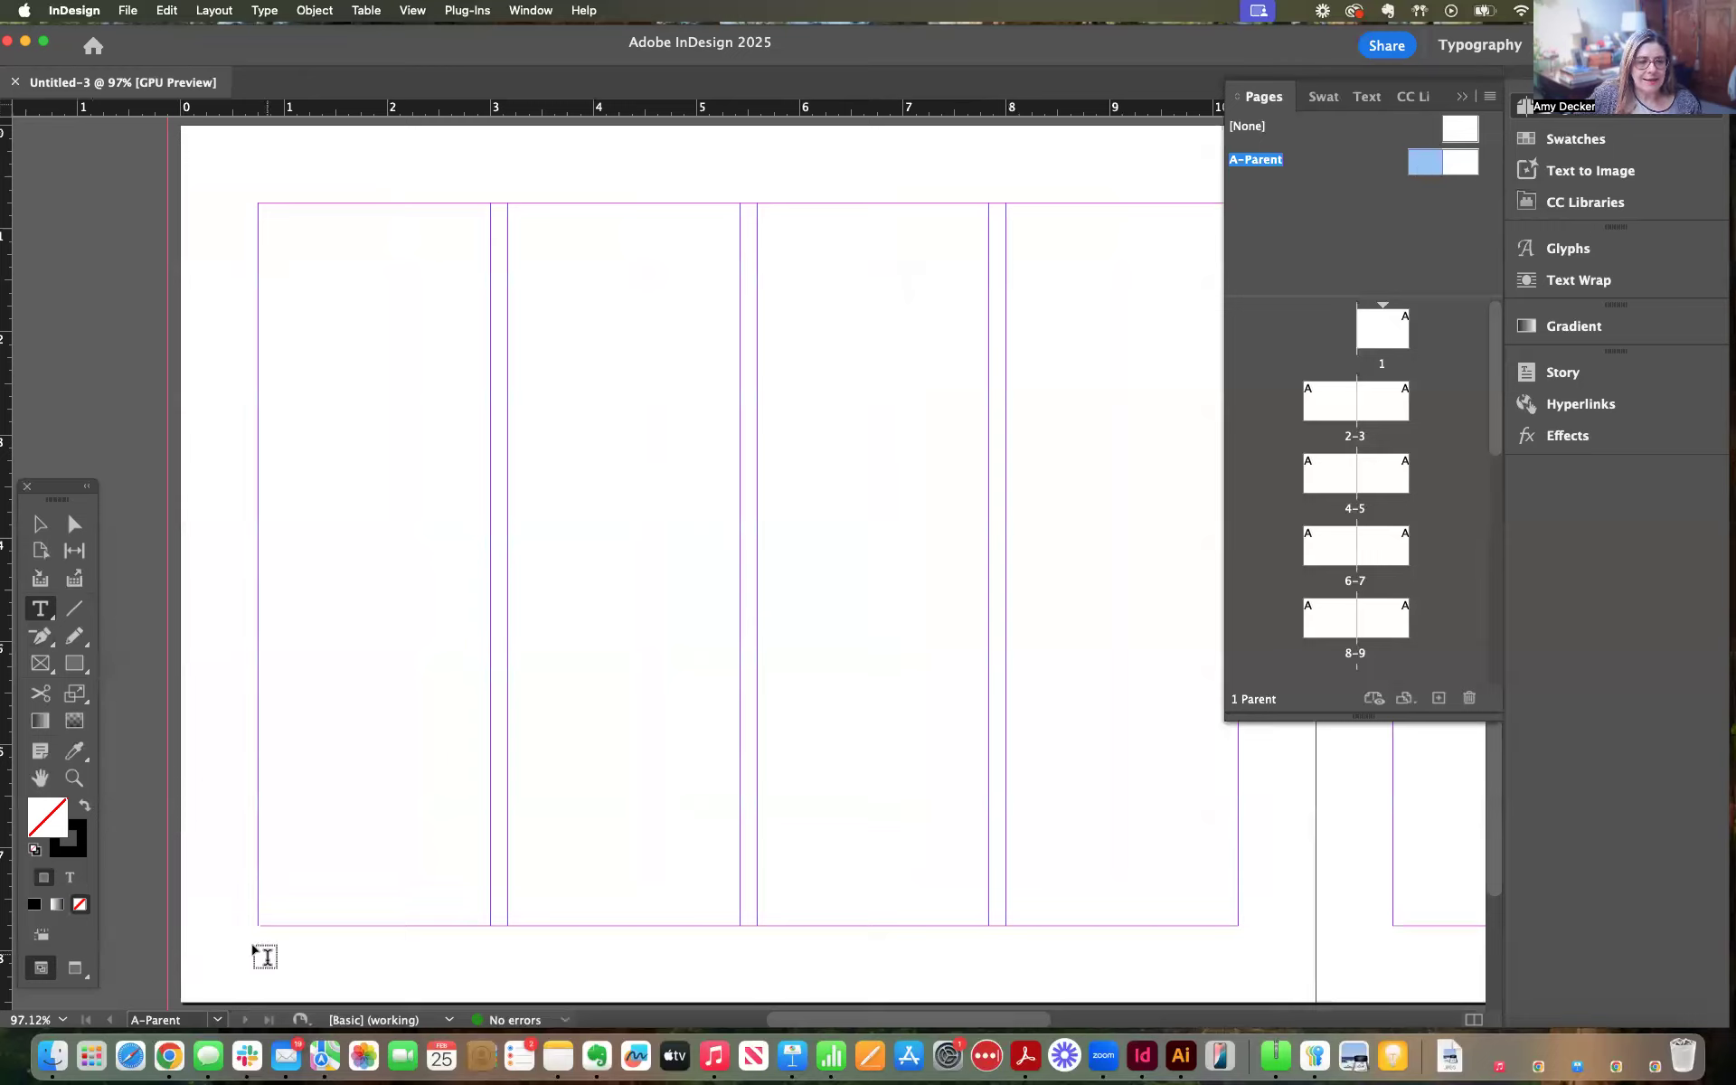
# Add a one-column-wide footer text frame below the first column of the left parent page, reading "1 COMPANY NAME BRAND BOOK"
pyautogui.moveTo(258, 936); pyautogui.dragTo(489, 979)
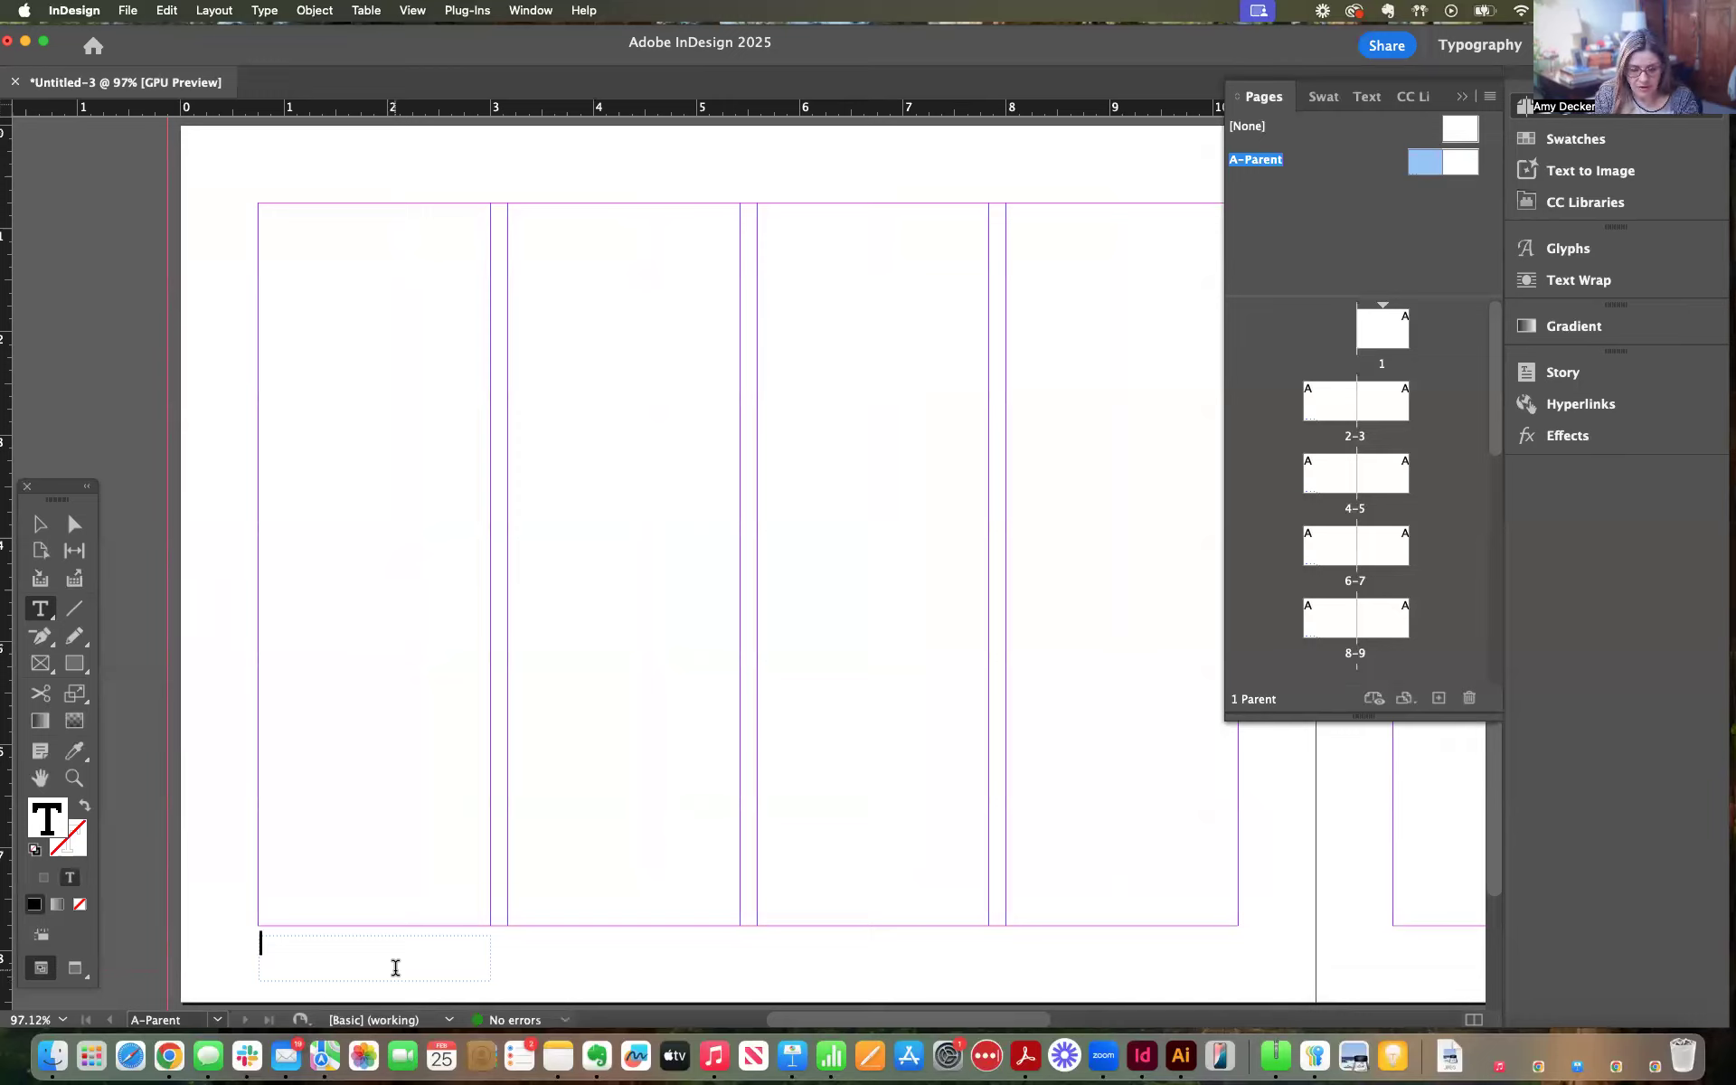
pyautogui.write('1')
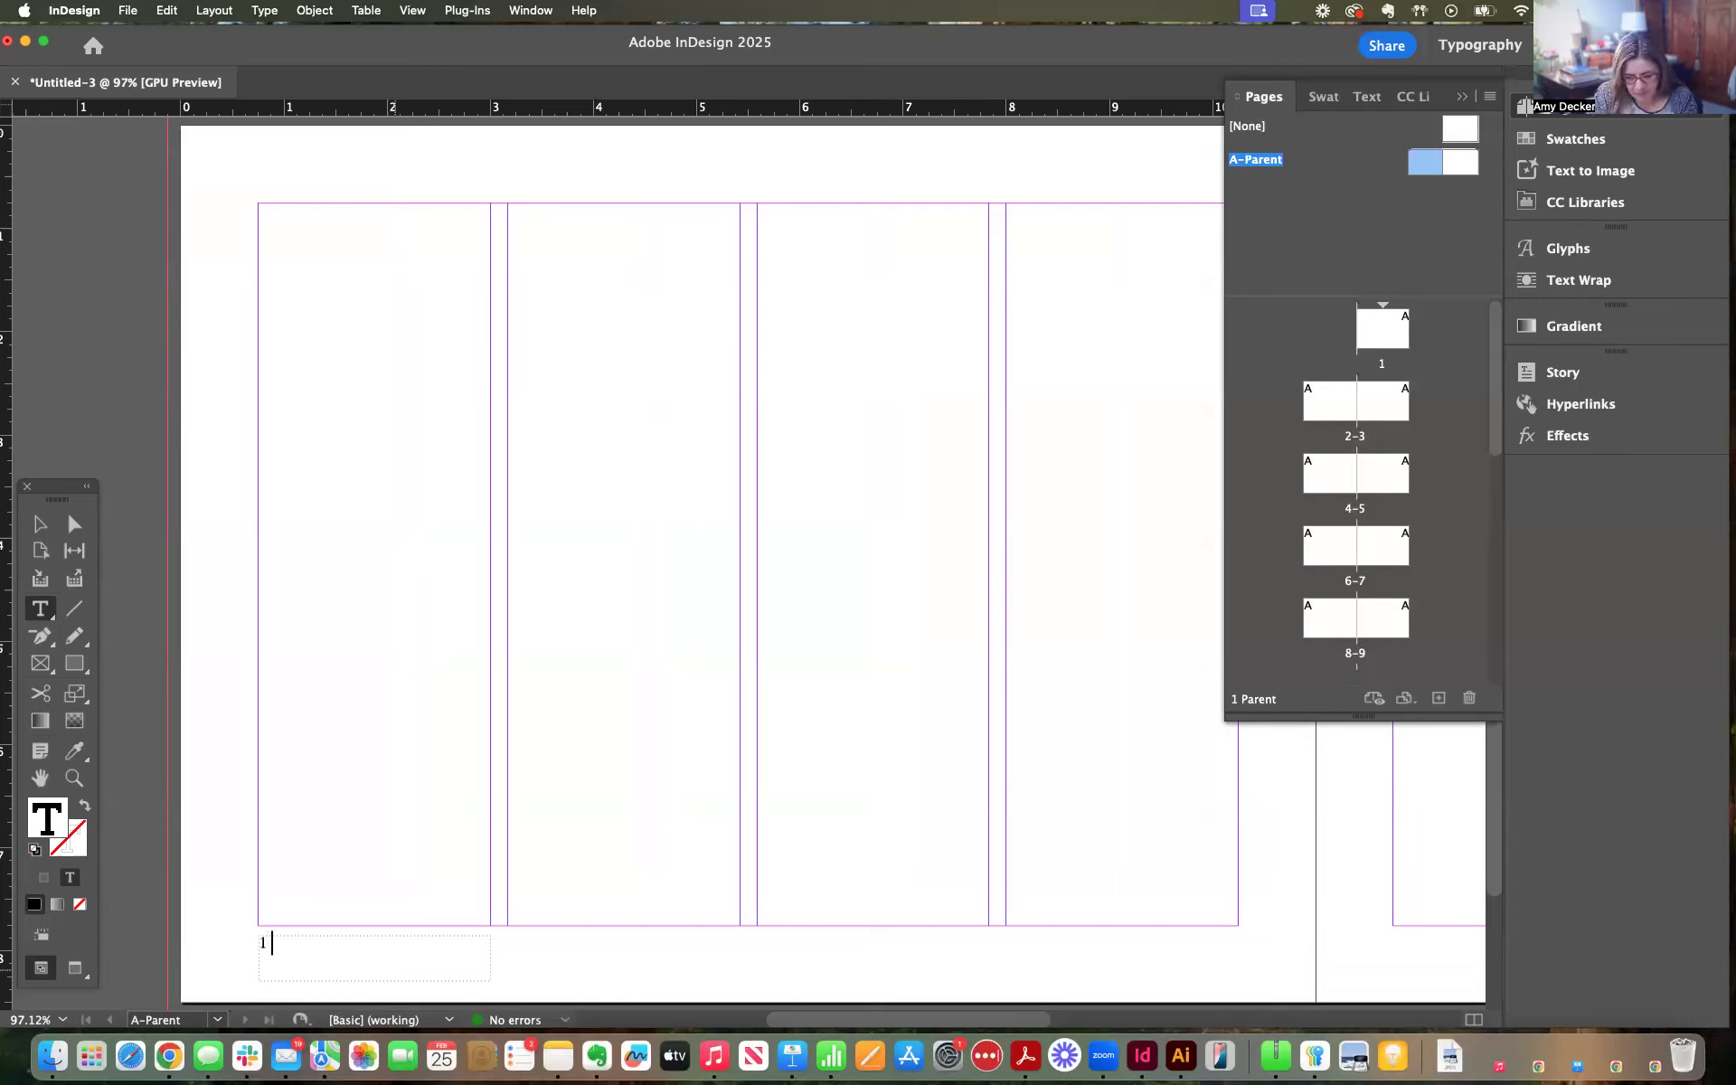
pyautogui.write('BR')
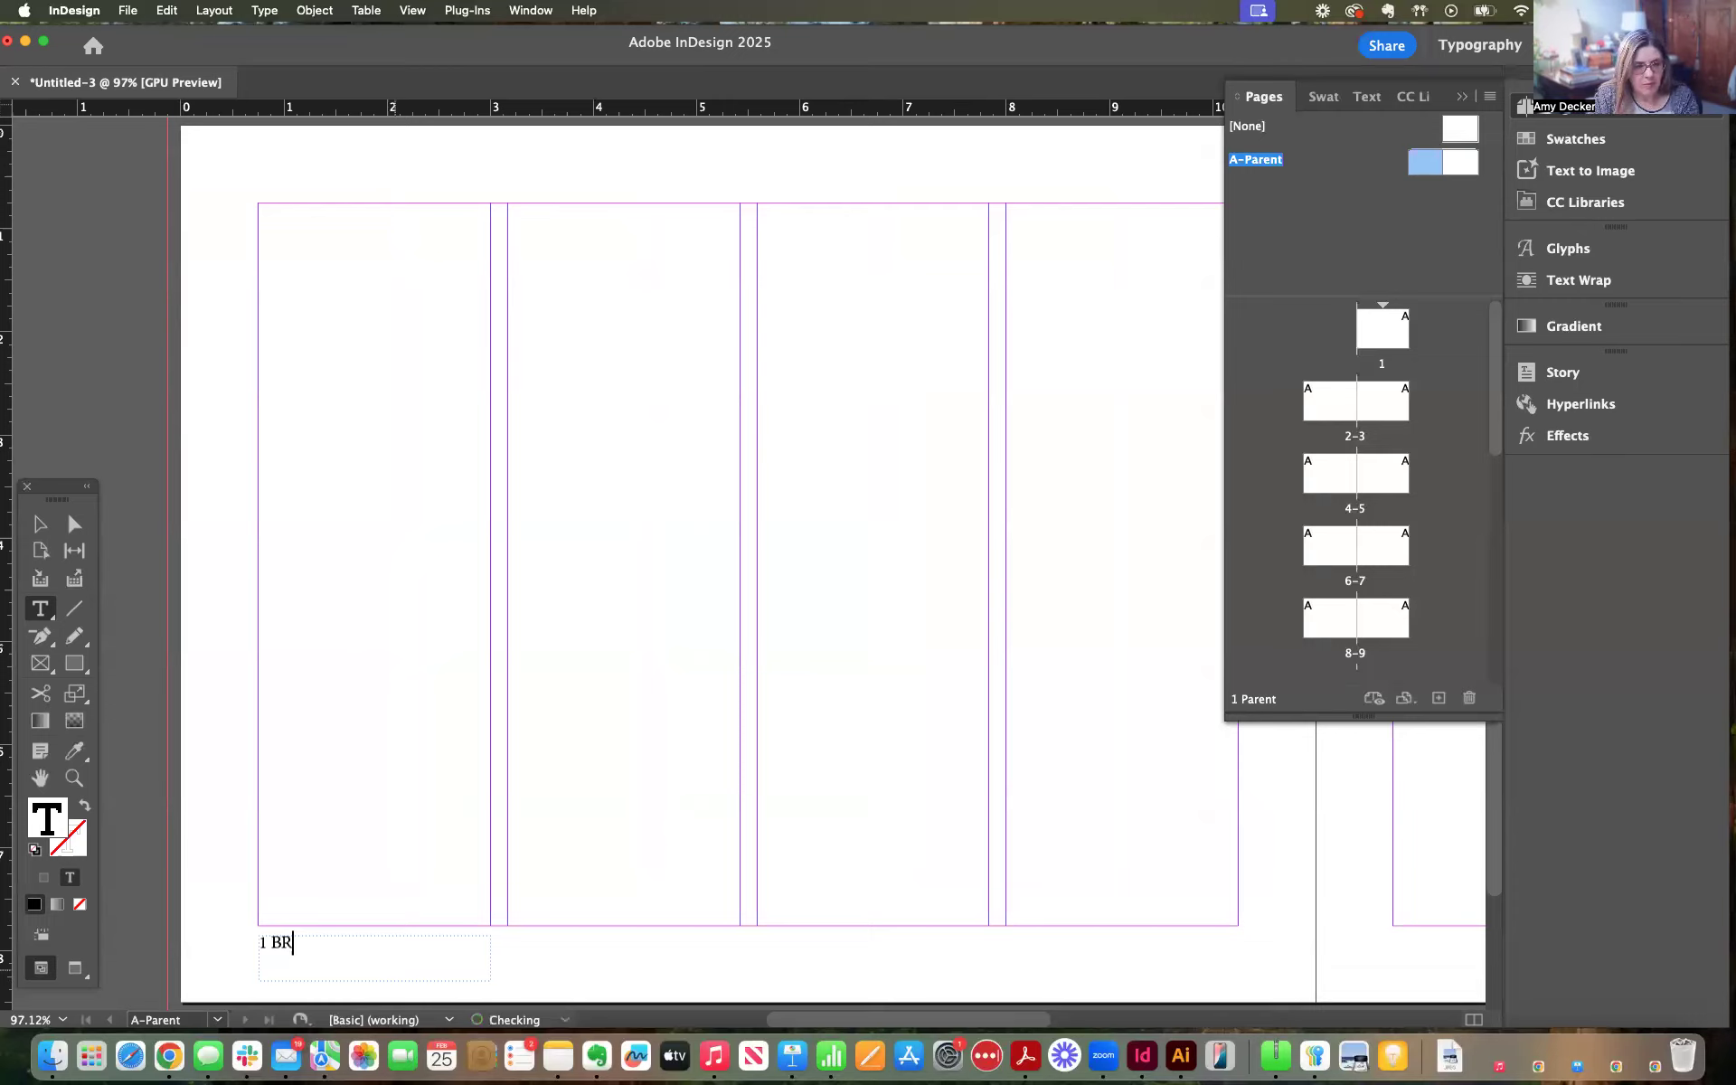
pyautogui.write('AN D')
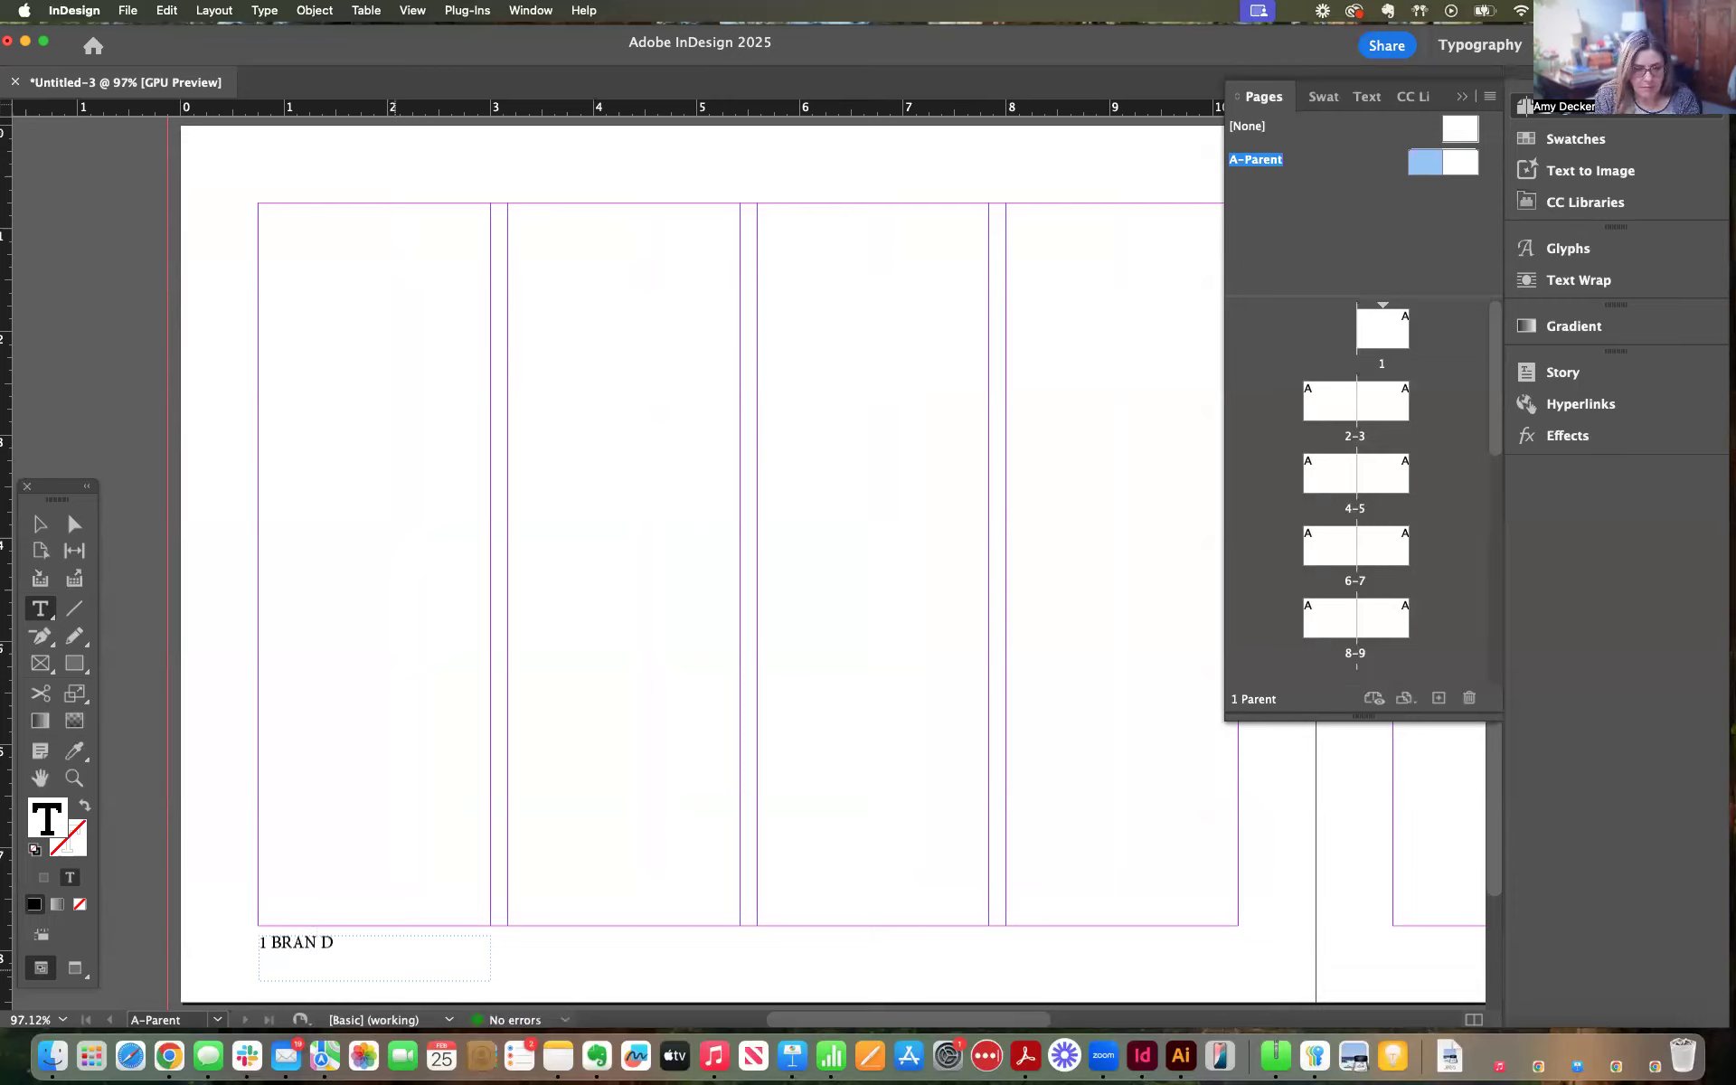
pyautogui.press('BackSpace')
pyautogui.write('BOOK')
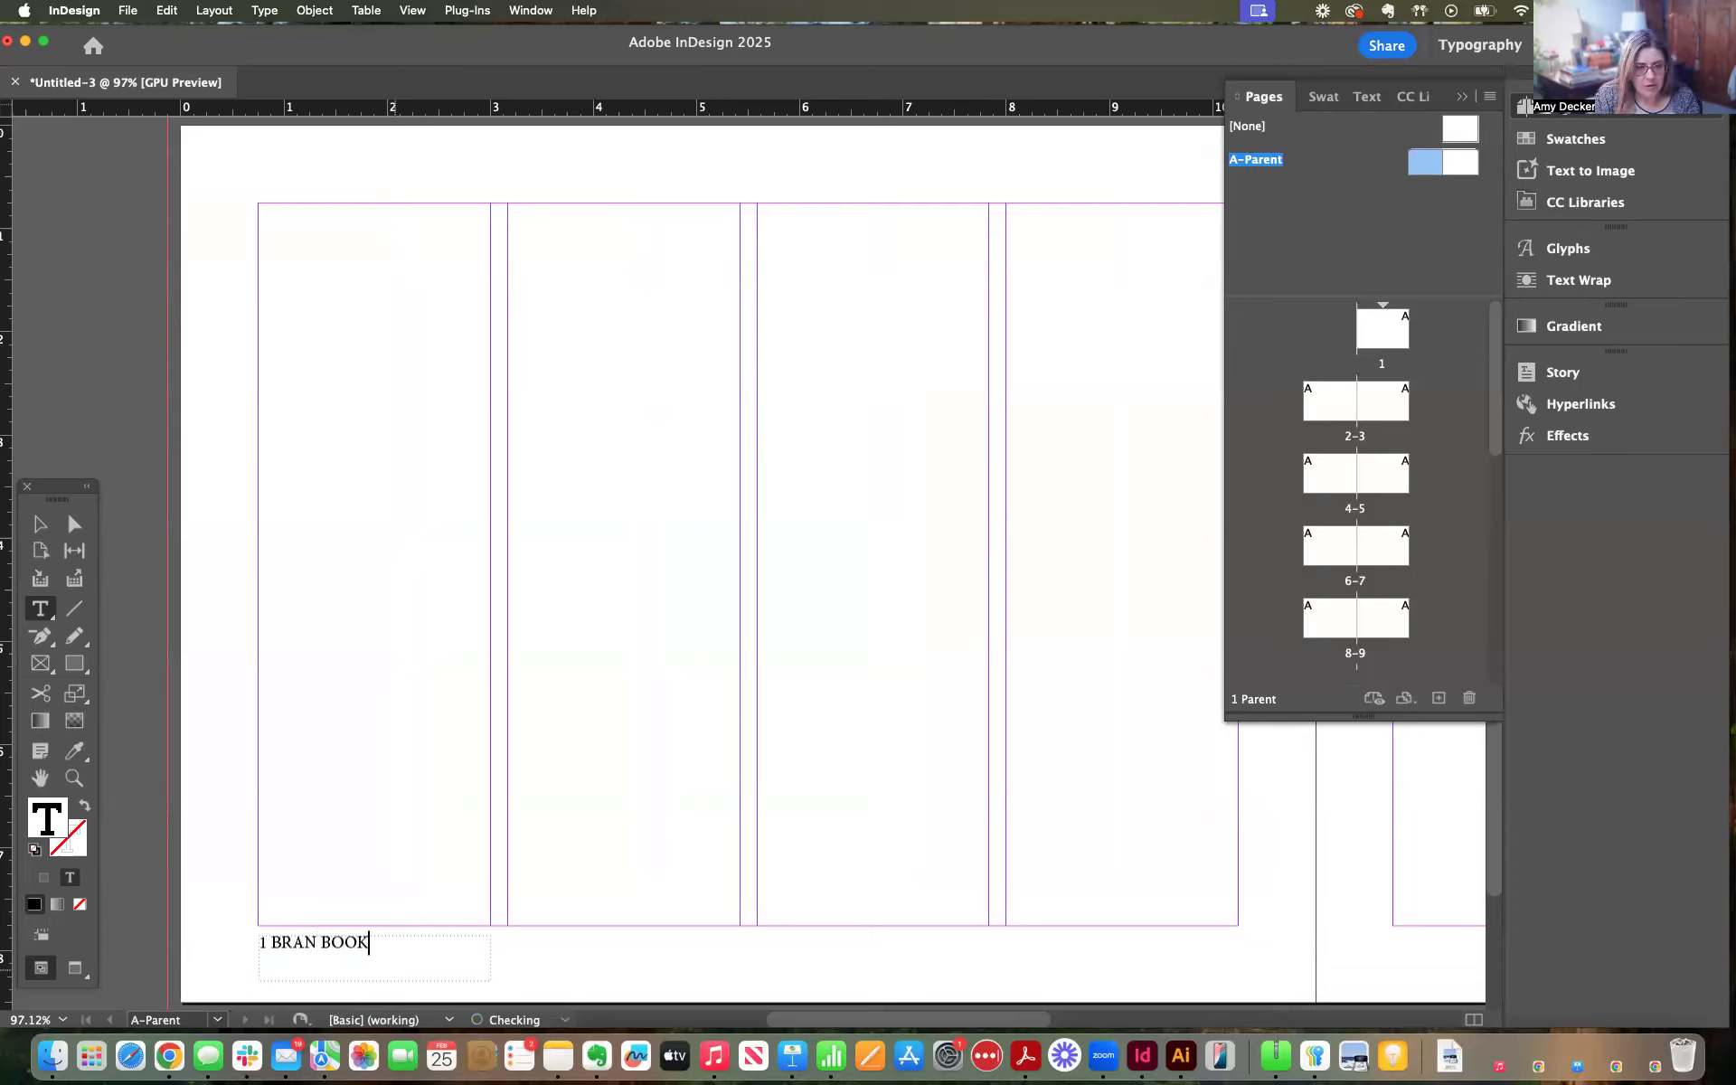
pyautogui.click(322, 942)
pyautogui.write('D')
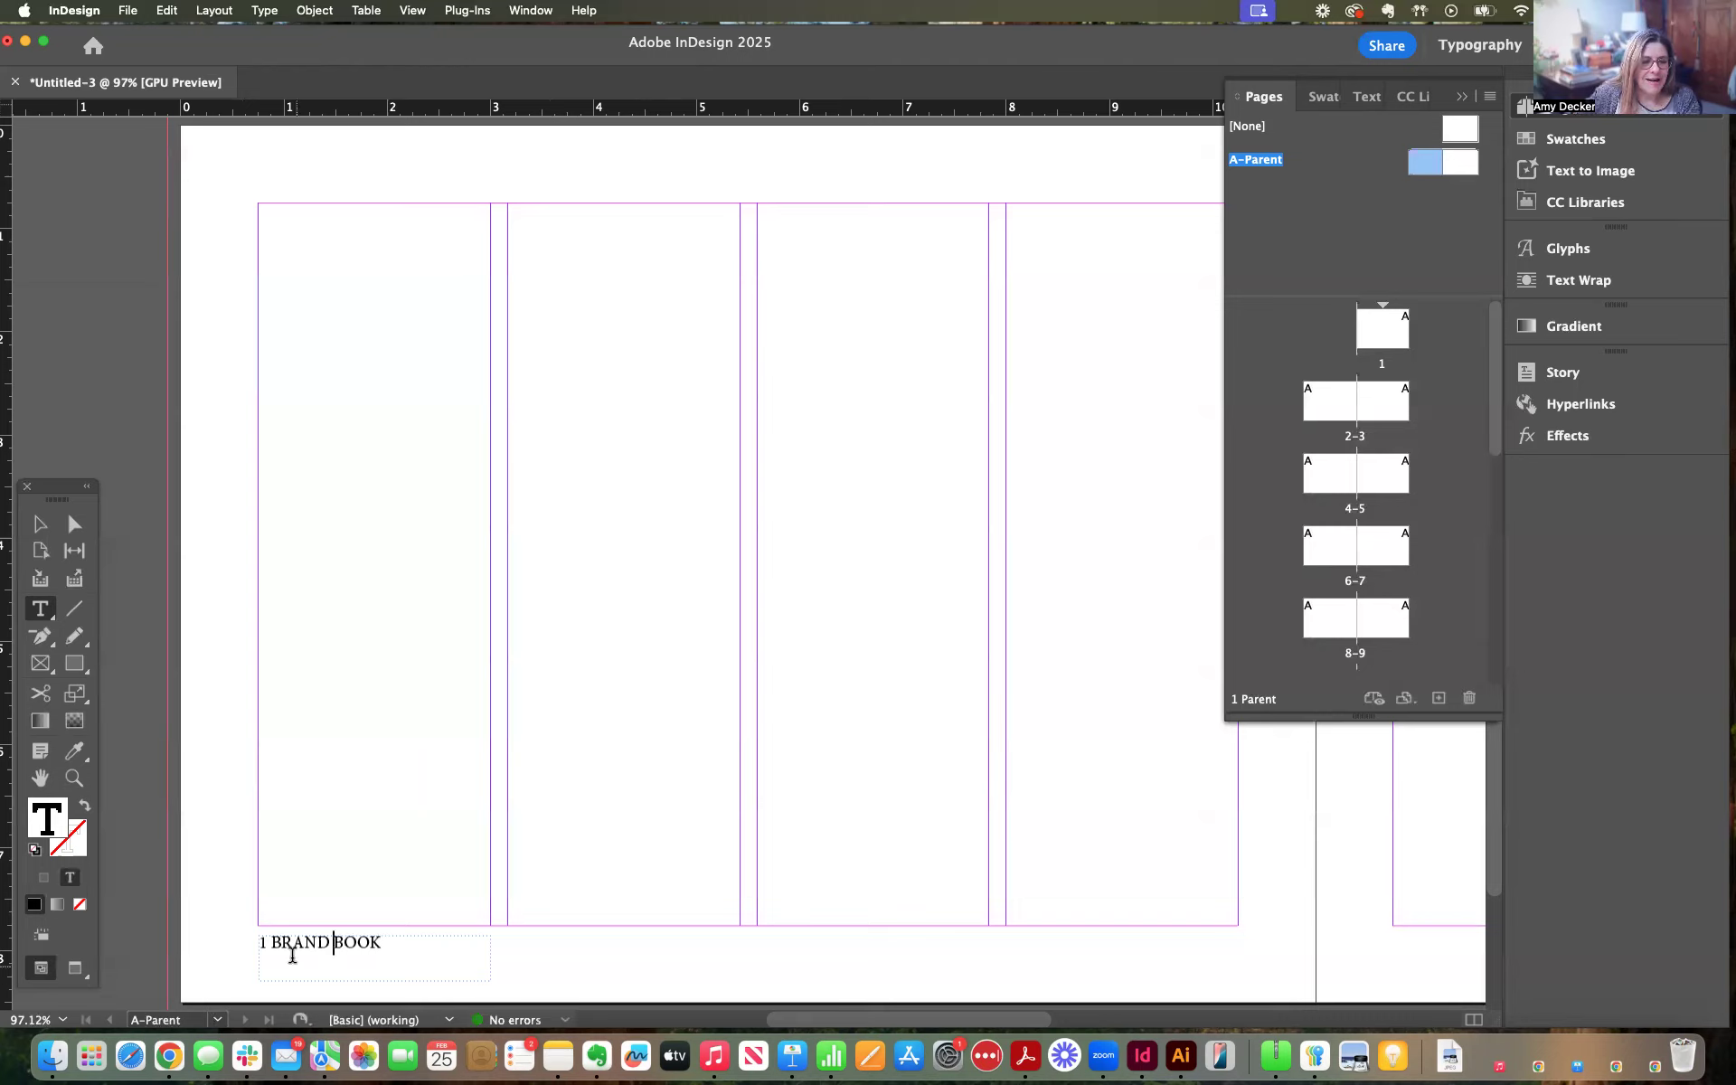
pyautogui.click(273, 944)
pyautogui.write('COMPANY NAME')
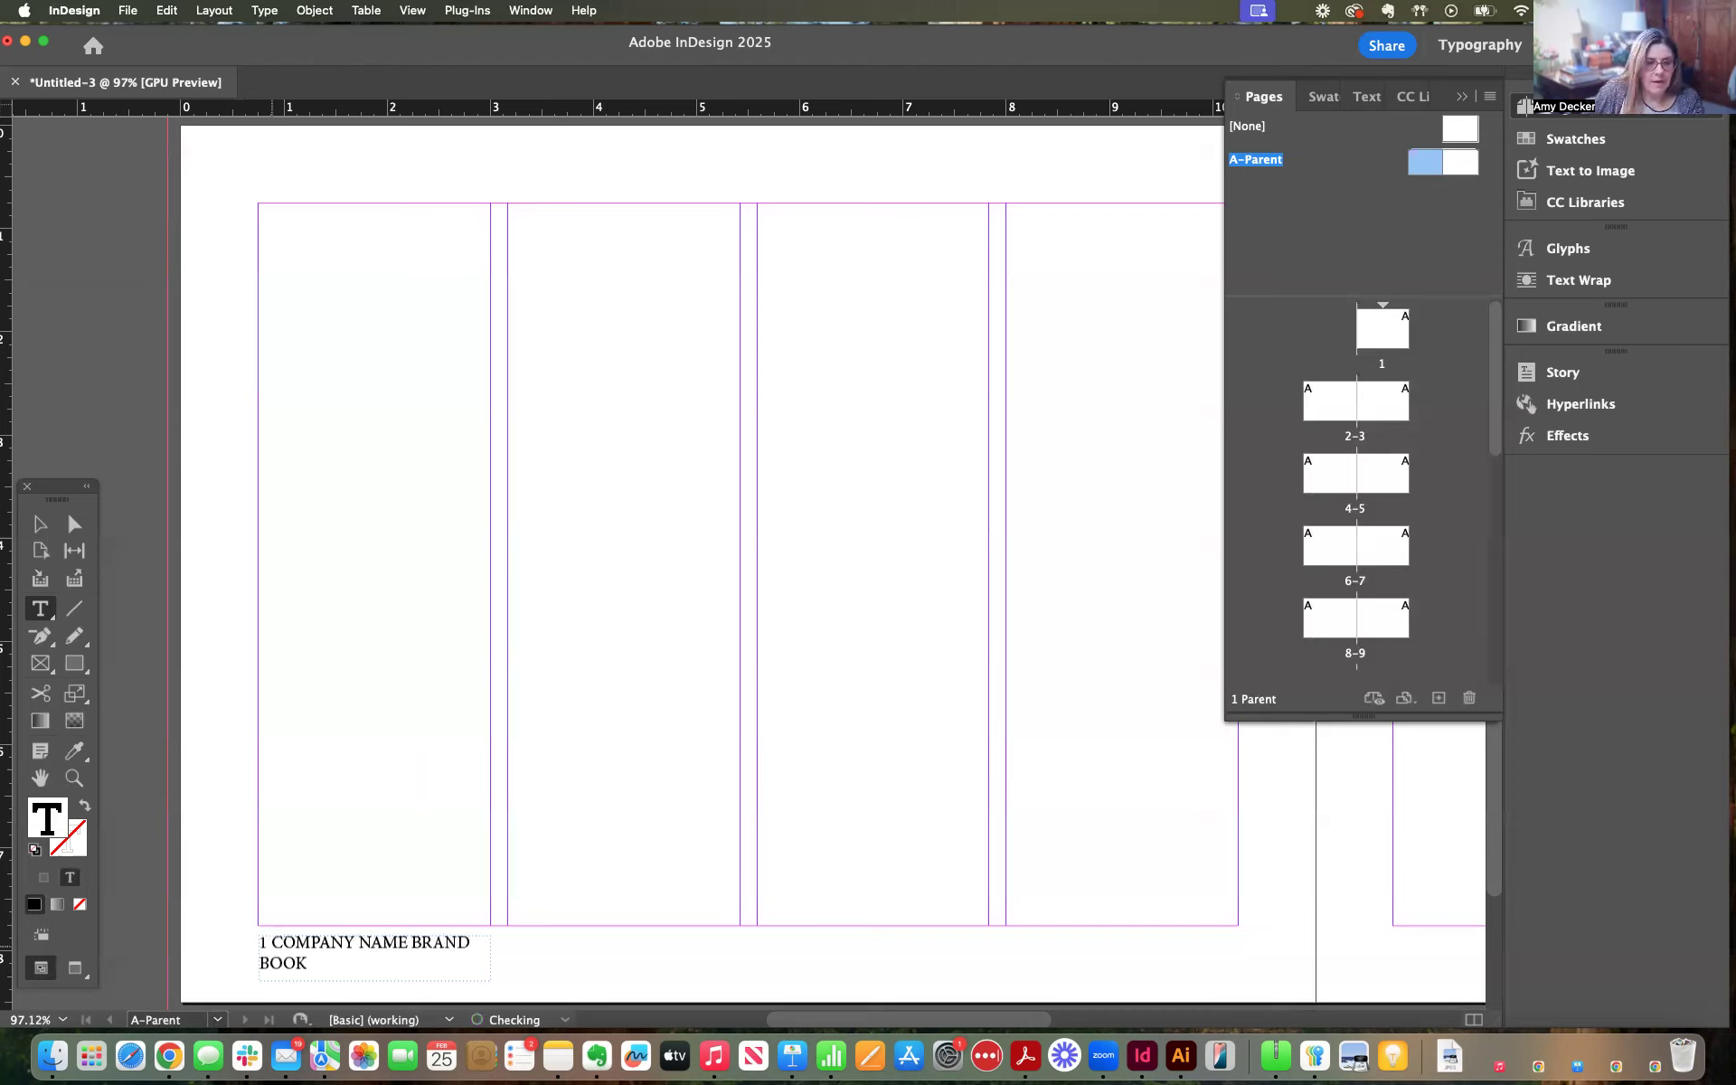
# Widen the footer text frame to about the middle of the second column so its text fits on one line
pyautogui.press('Escape')
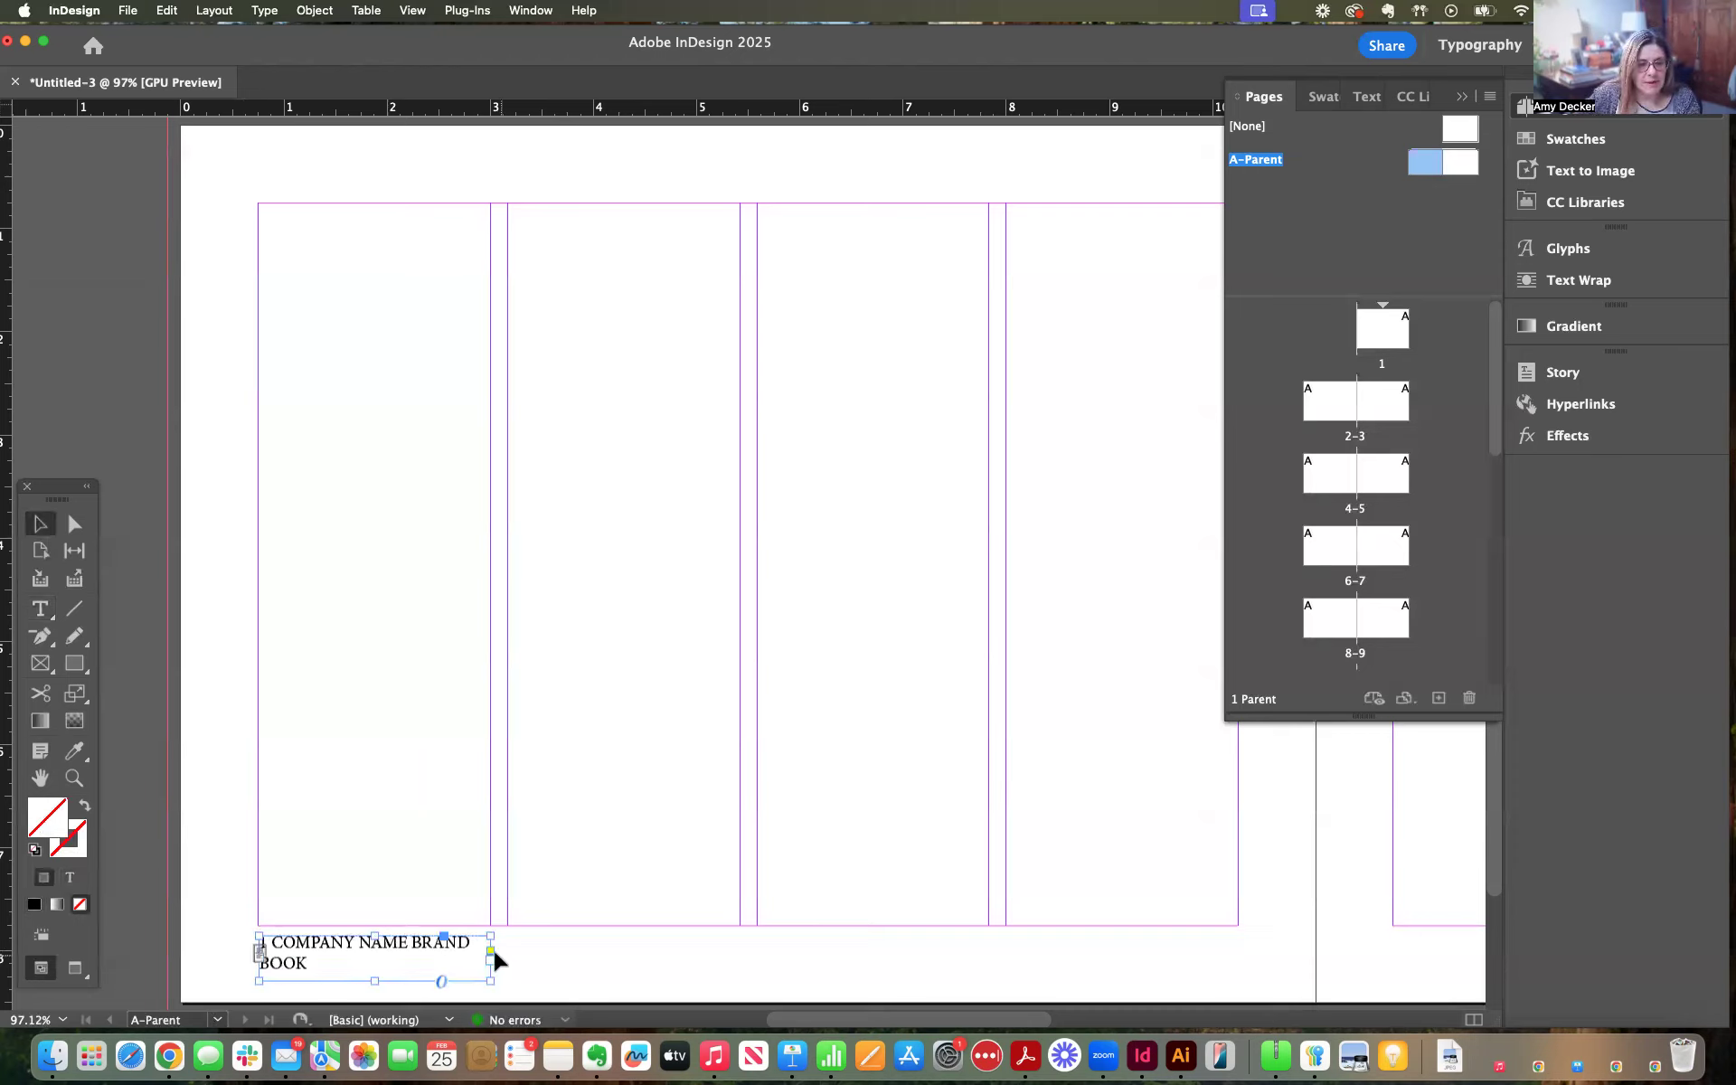
pyautogui.moveTo(491, 981); pyautogui.dragTo(629, 978)
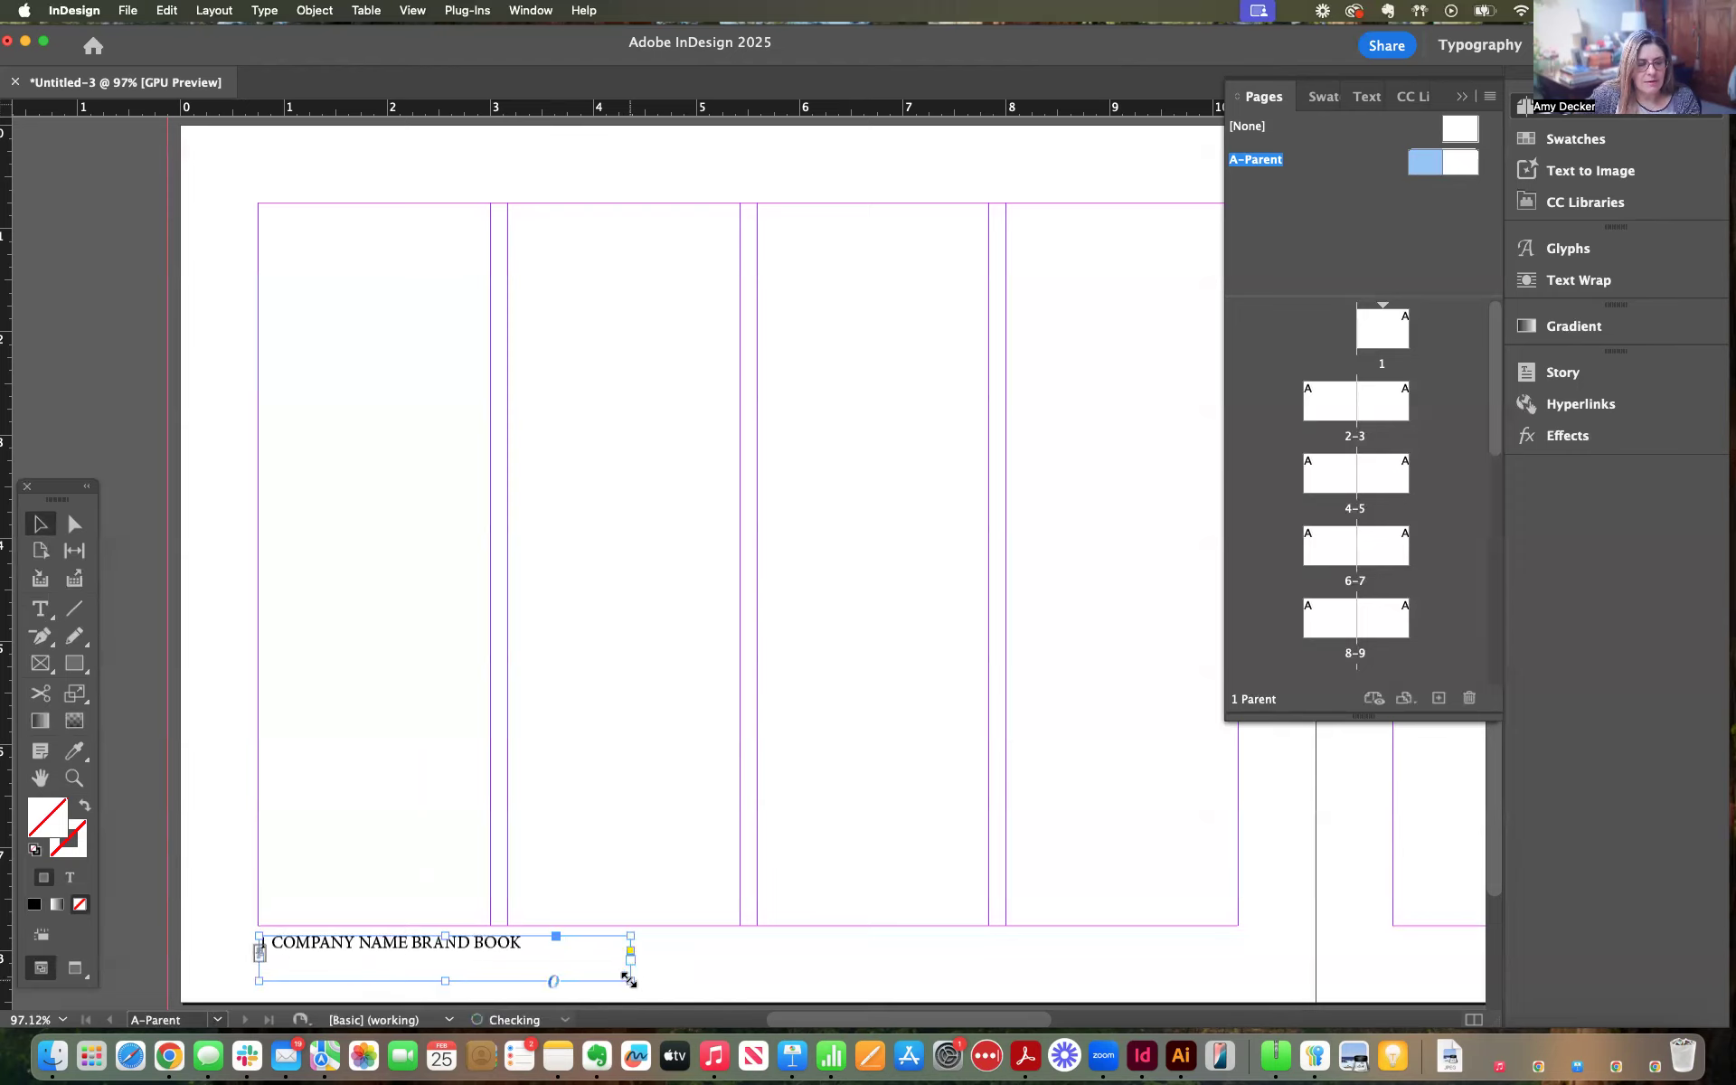
pyautogui.doubleClick(398, 942)
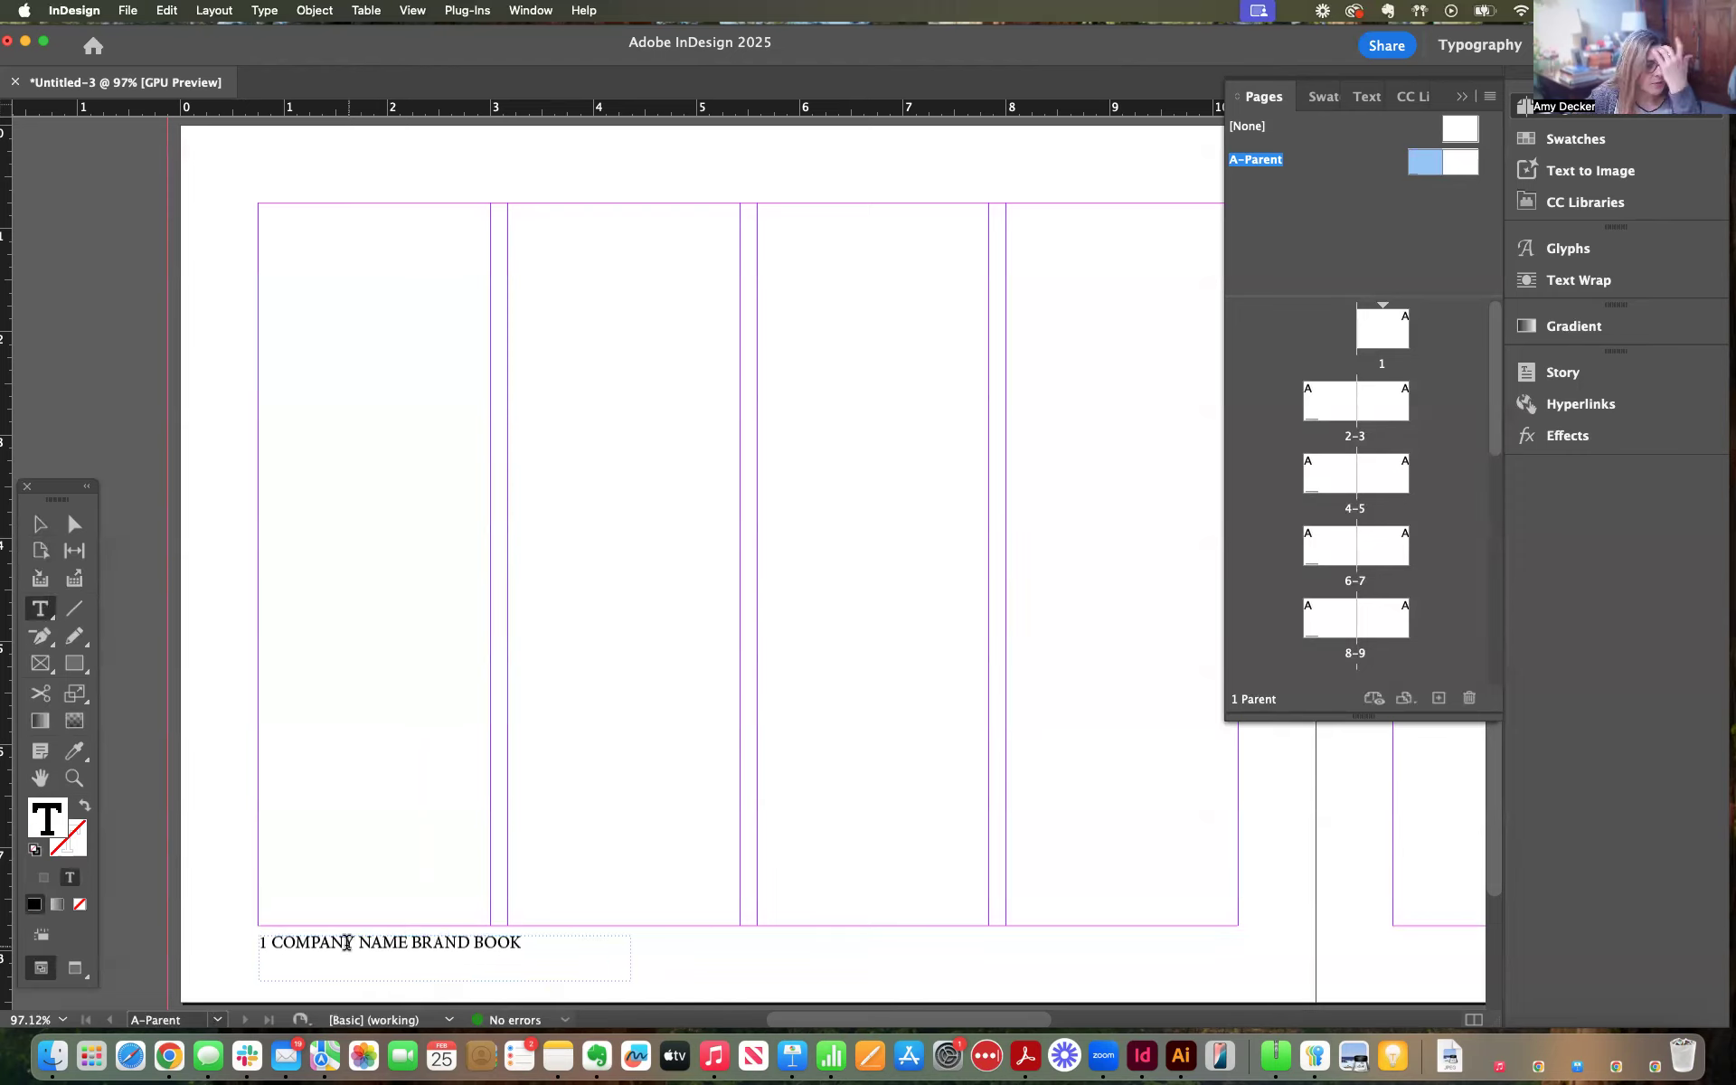
pyautogui.hscroll(-1, 269, 944)
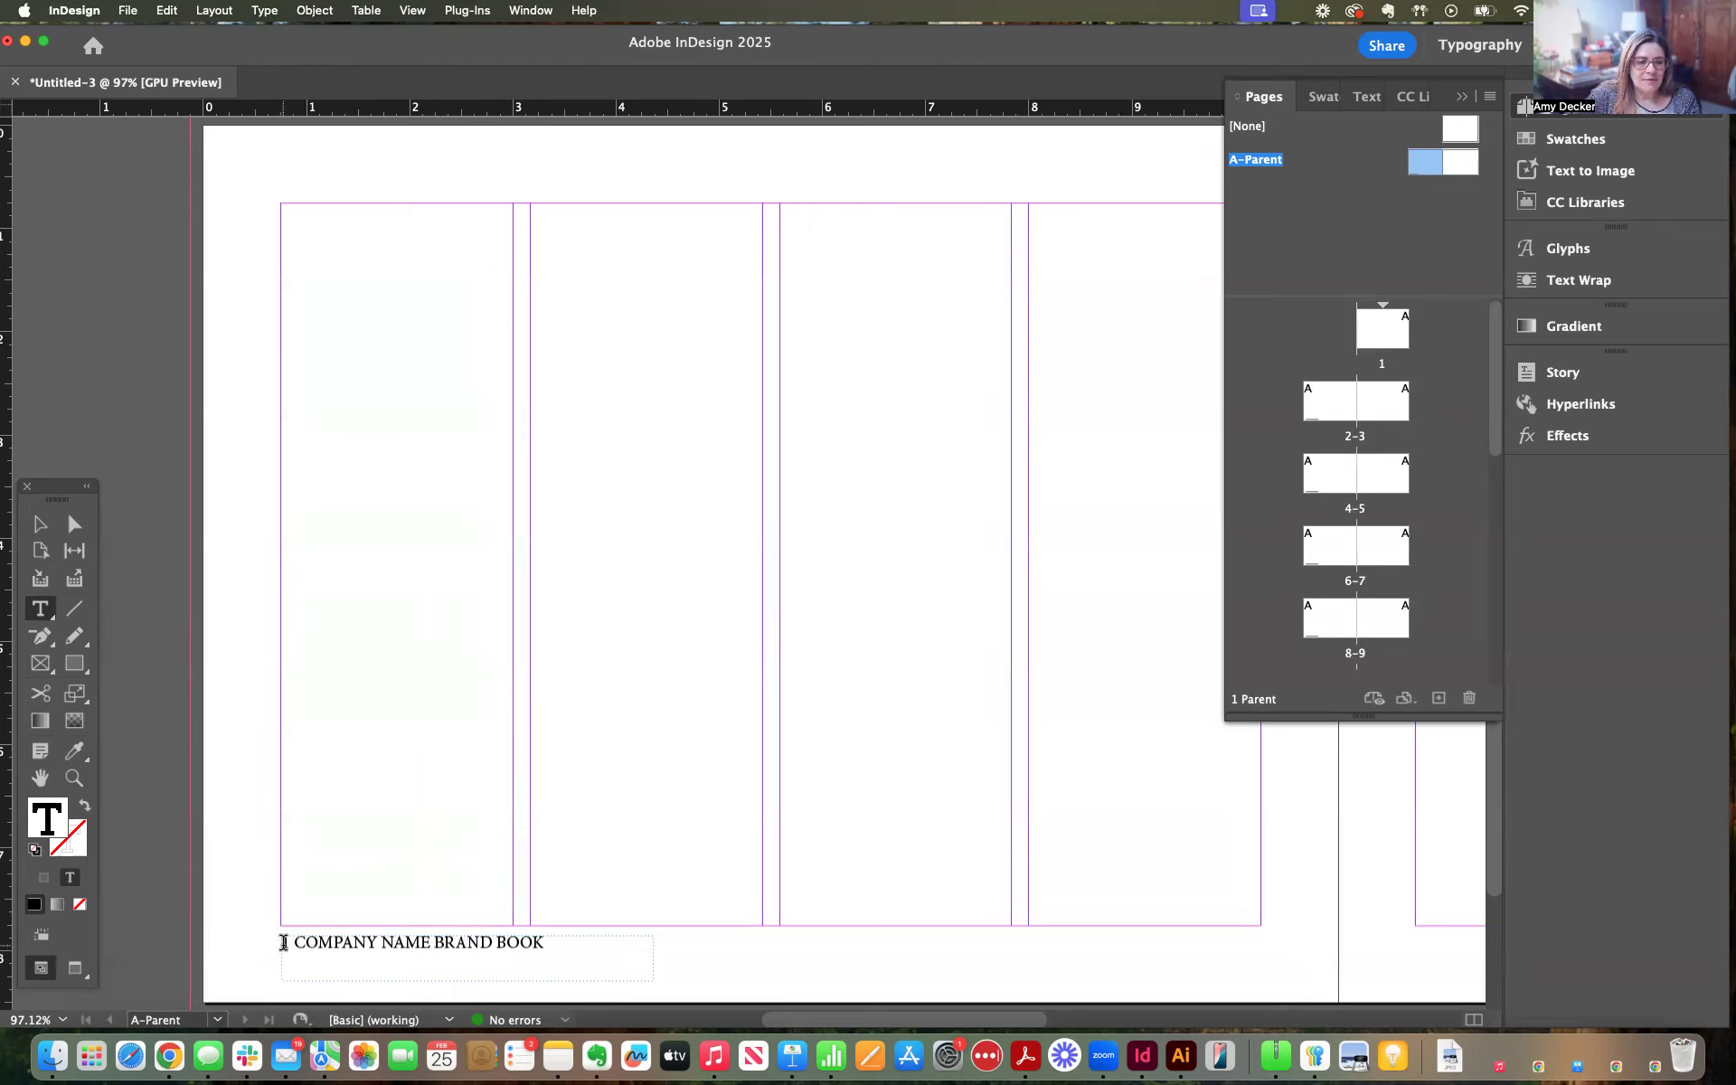
# Select the whole "1 COMPANY NAME BRAND BOOK" footer line and apply the Typography workspace
pyautogui.moveTo(283, 942); pyautogui.dragTo(604, 945)
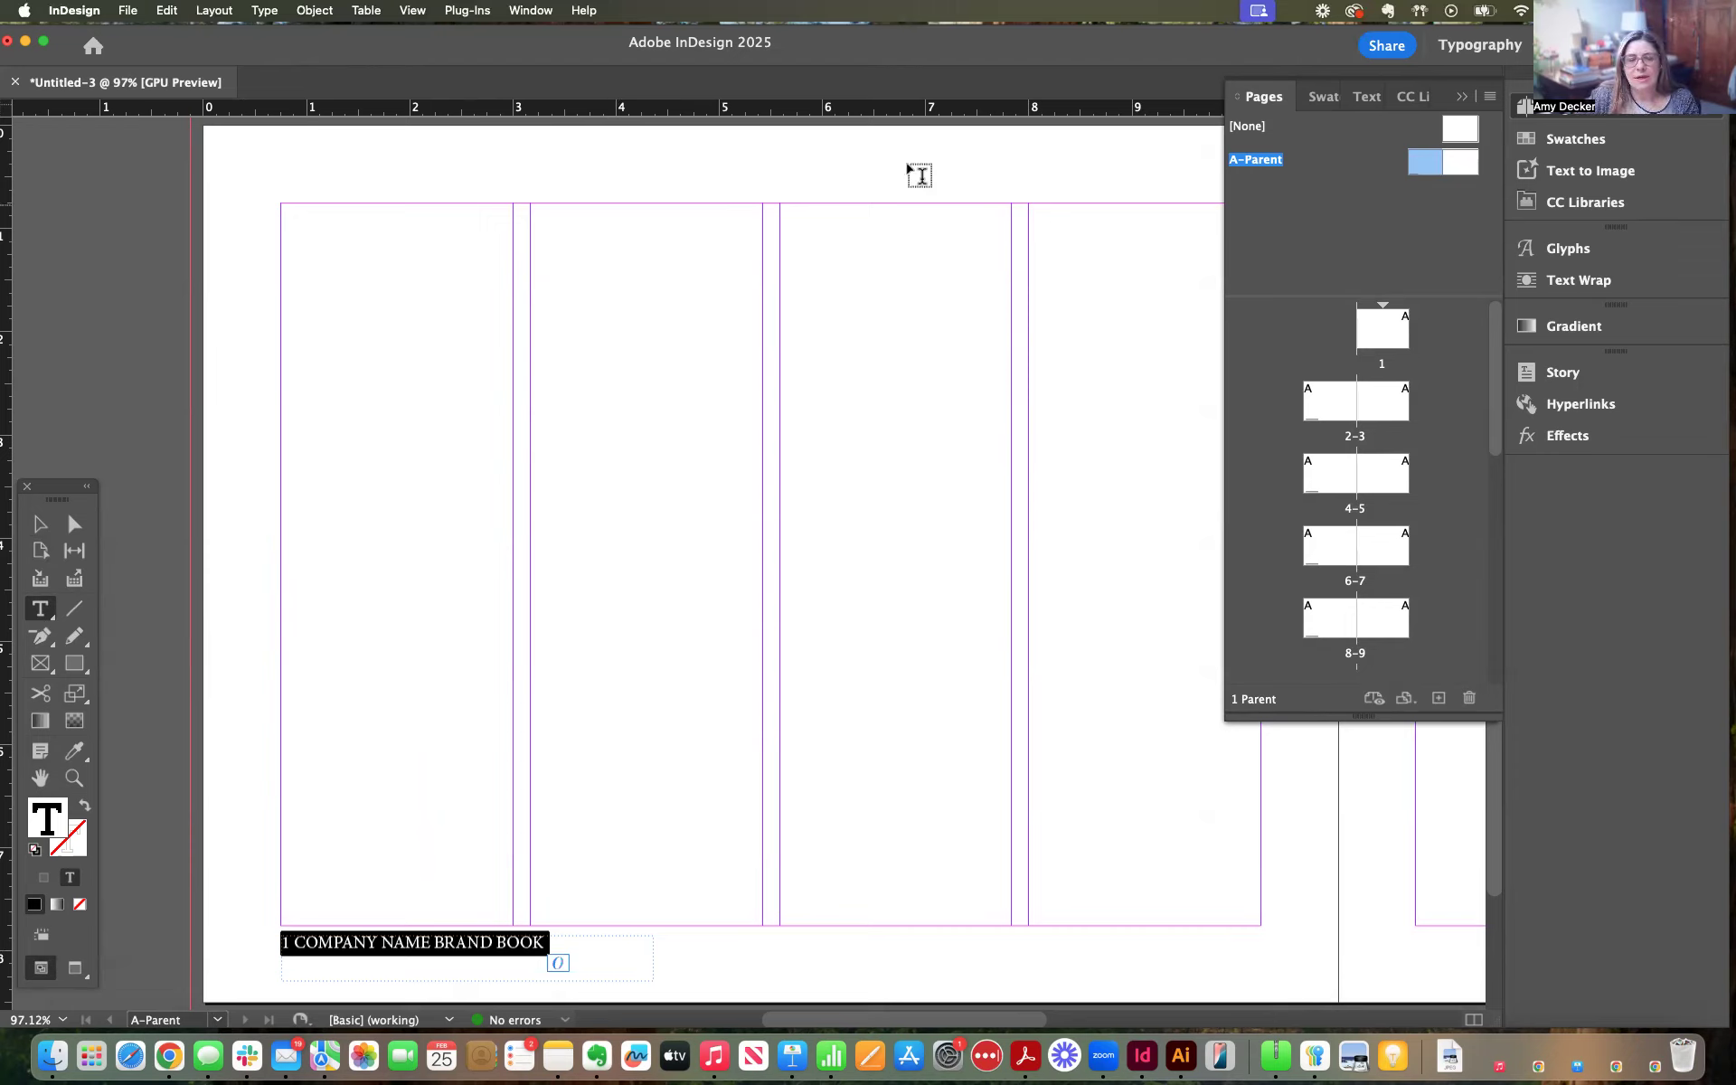
pyautogui.click(264, 10)
pyautogui.click(271, 10)
pyautogui.click(542, 10)
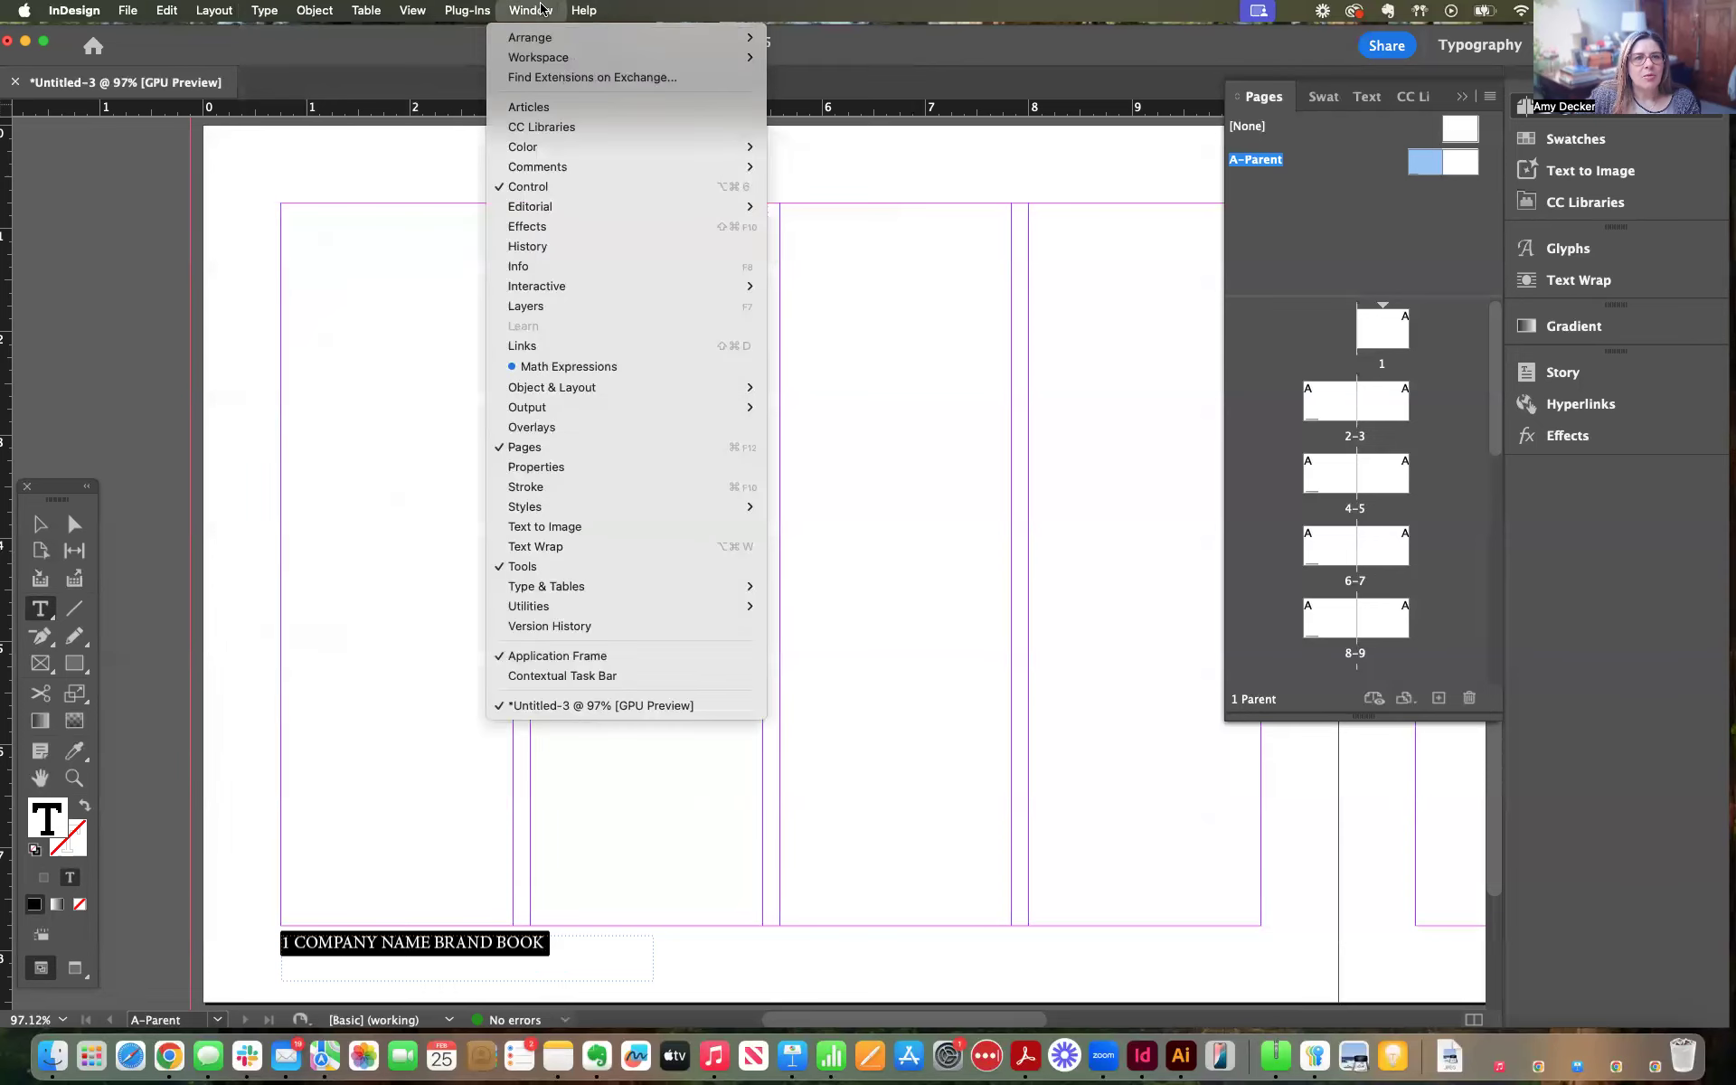
pyautogui.moveTo(553, 60)
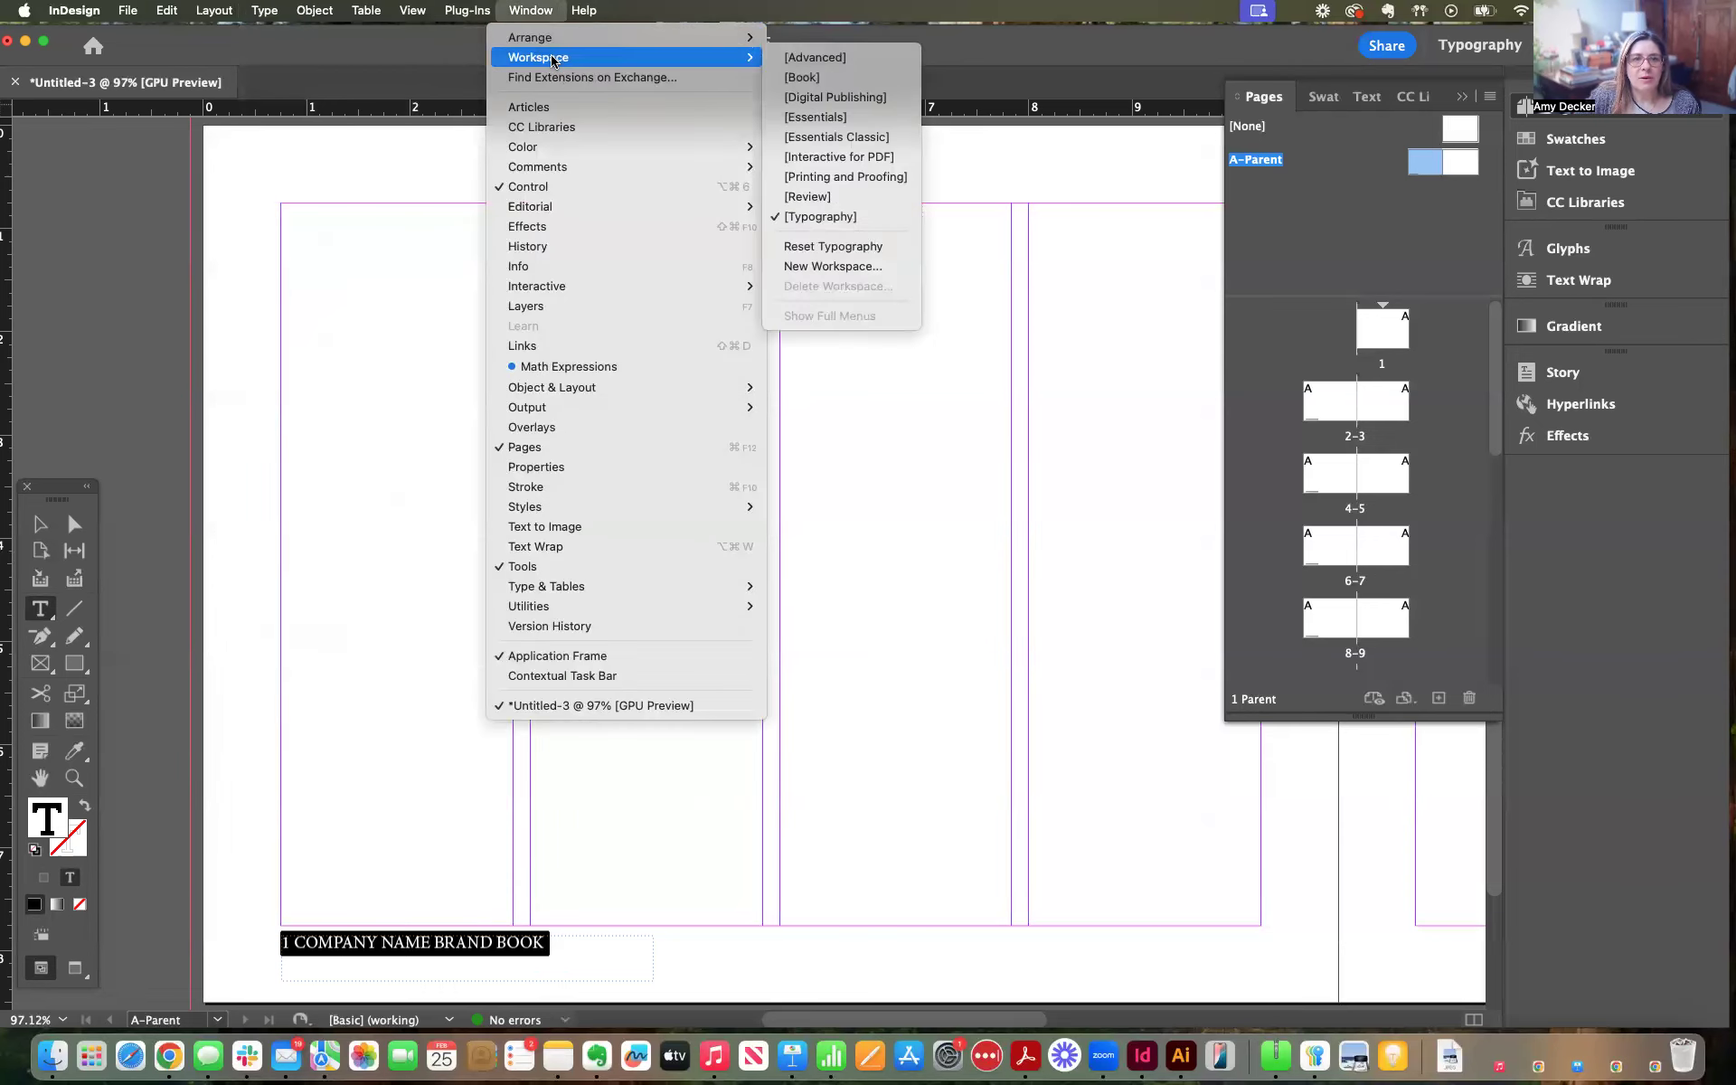
pyautogui.click(828, 219)
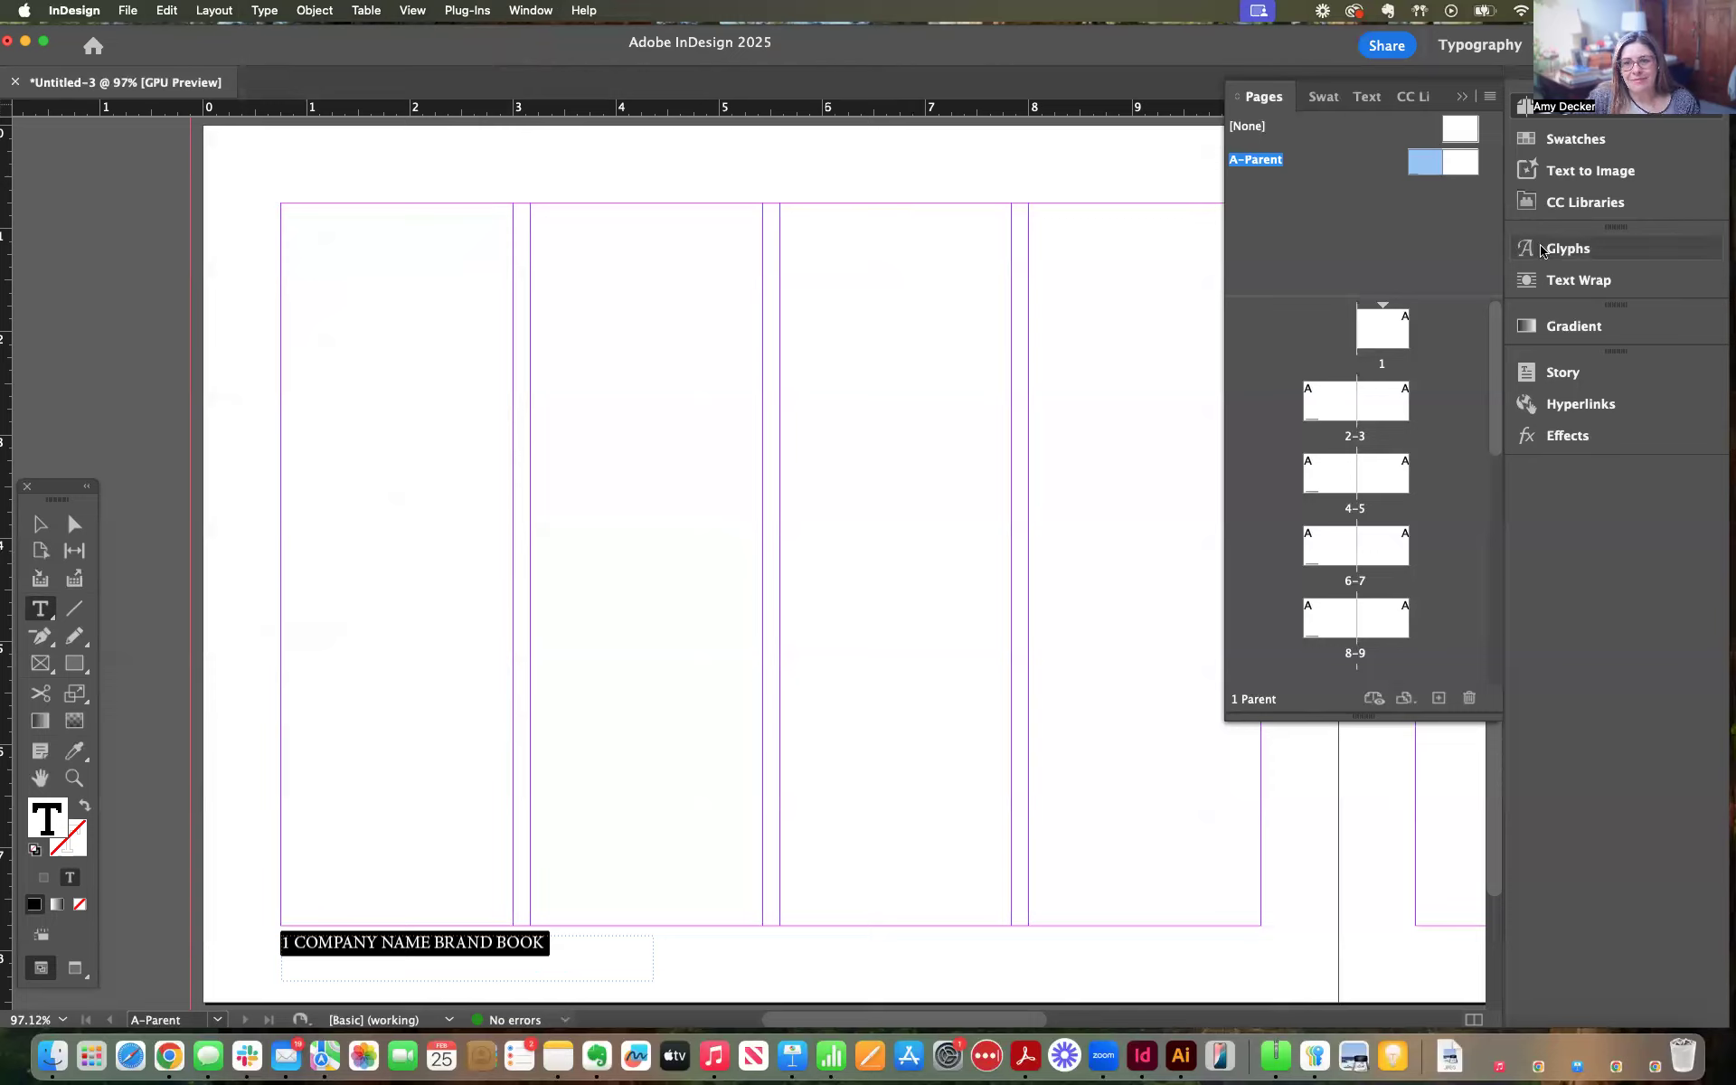
pyautogui.click(1366, 97)
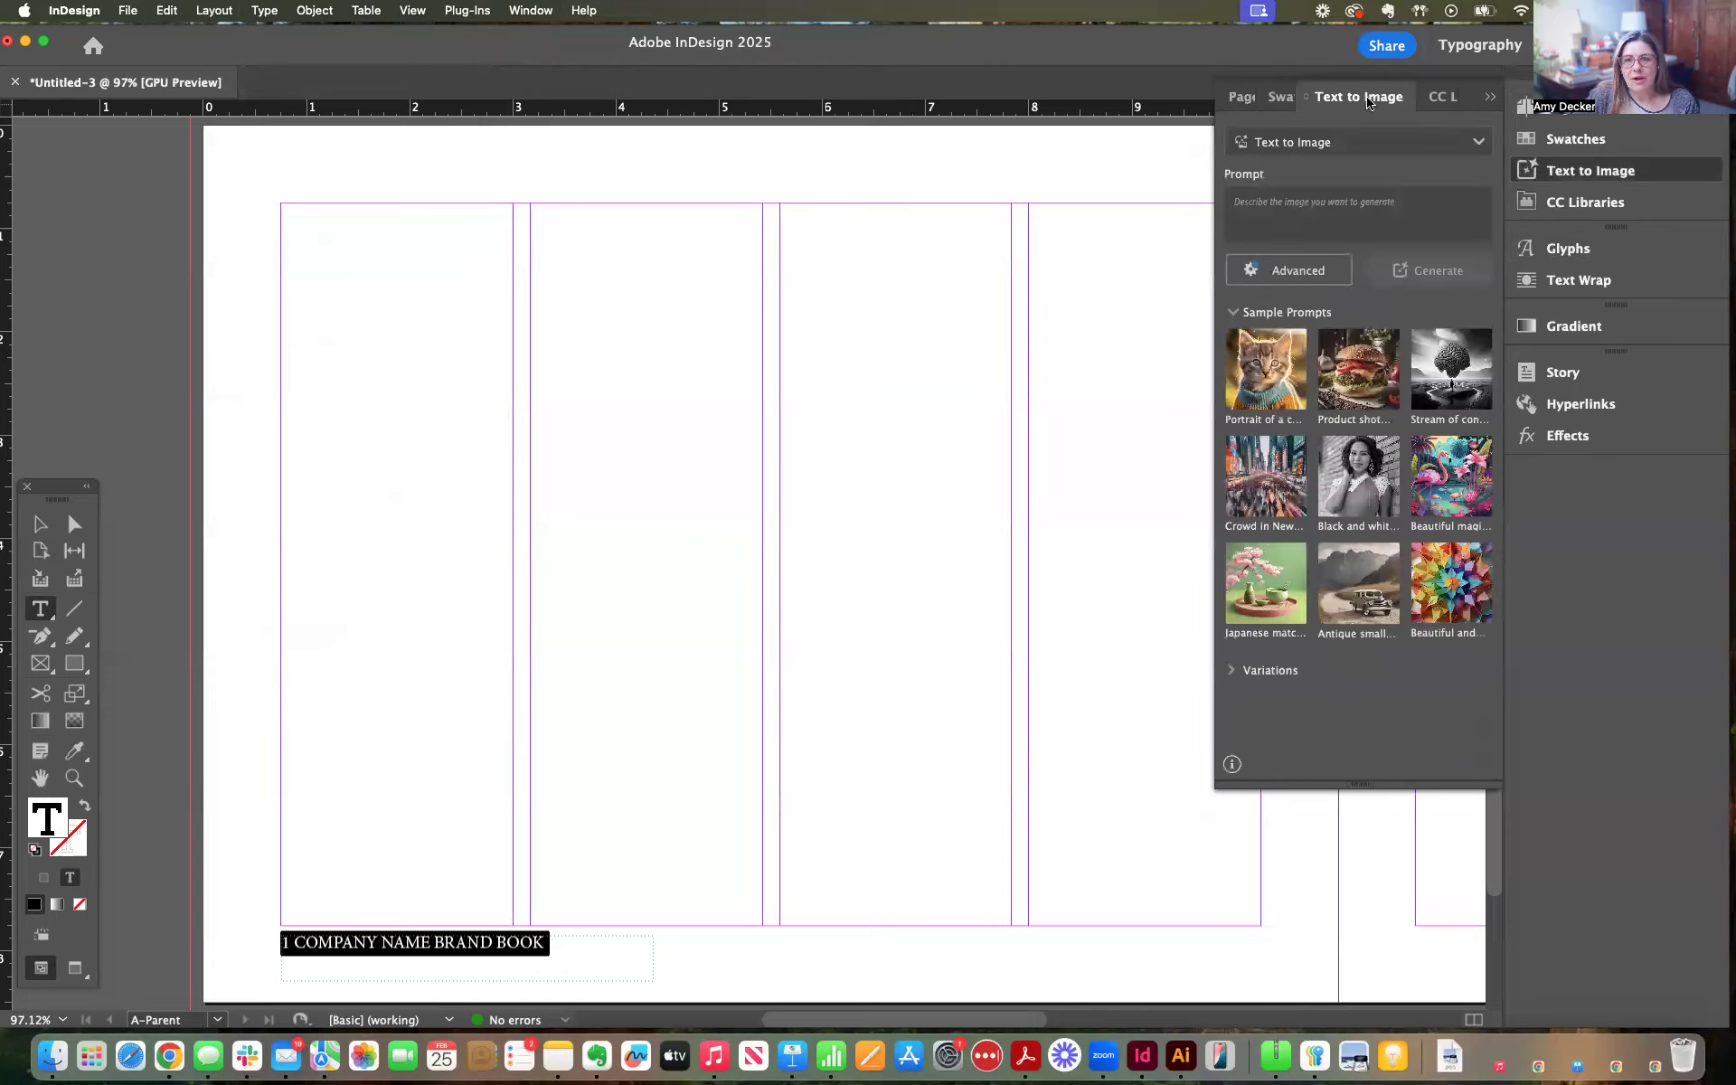
pyautogui.click(1246, 97)
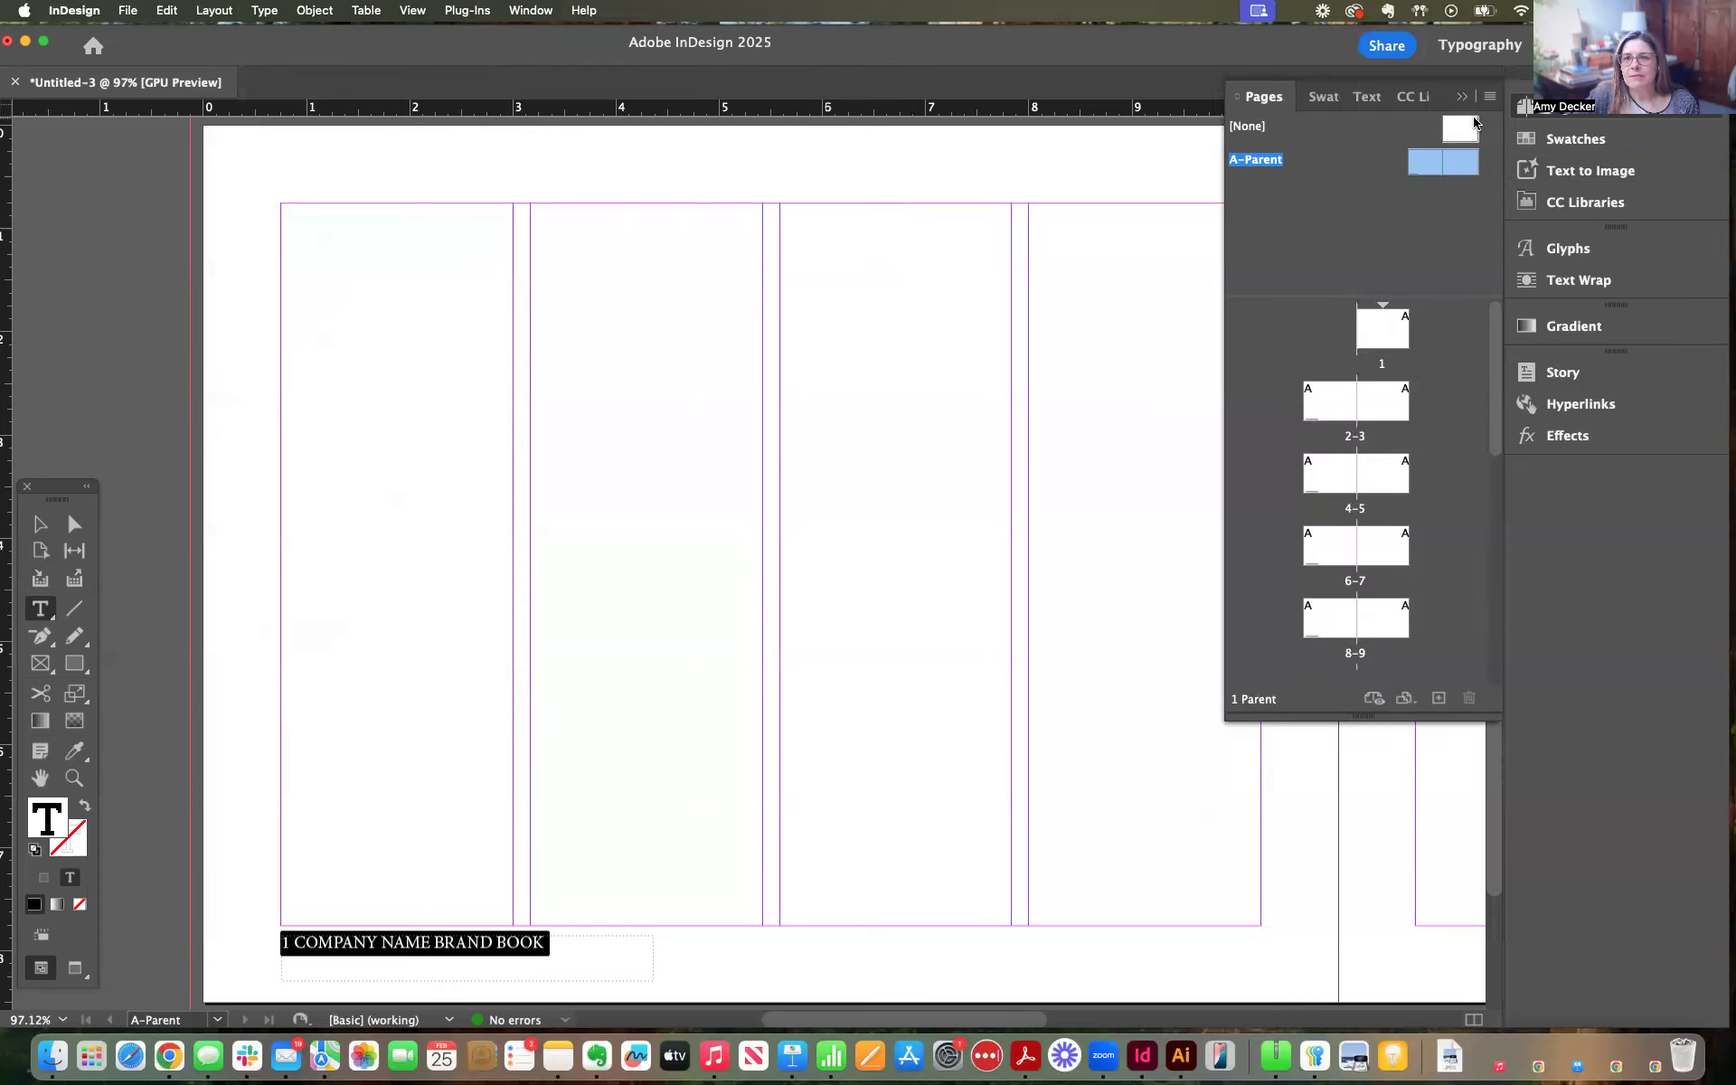
pyautogui.moveTo(449, 40); pyautogui.dragTo(456, 38)
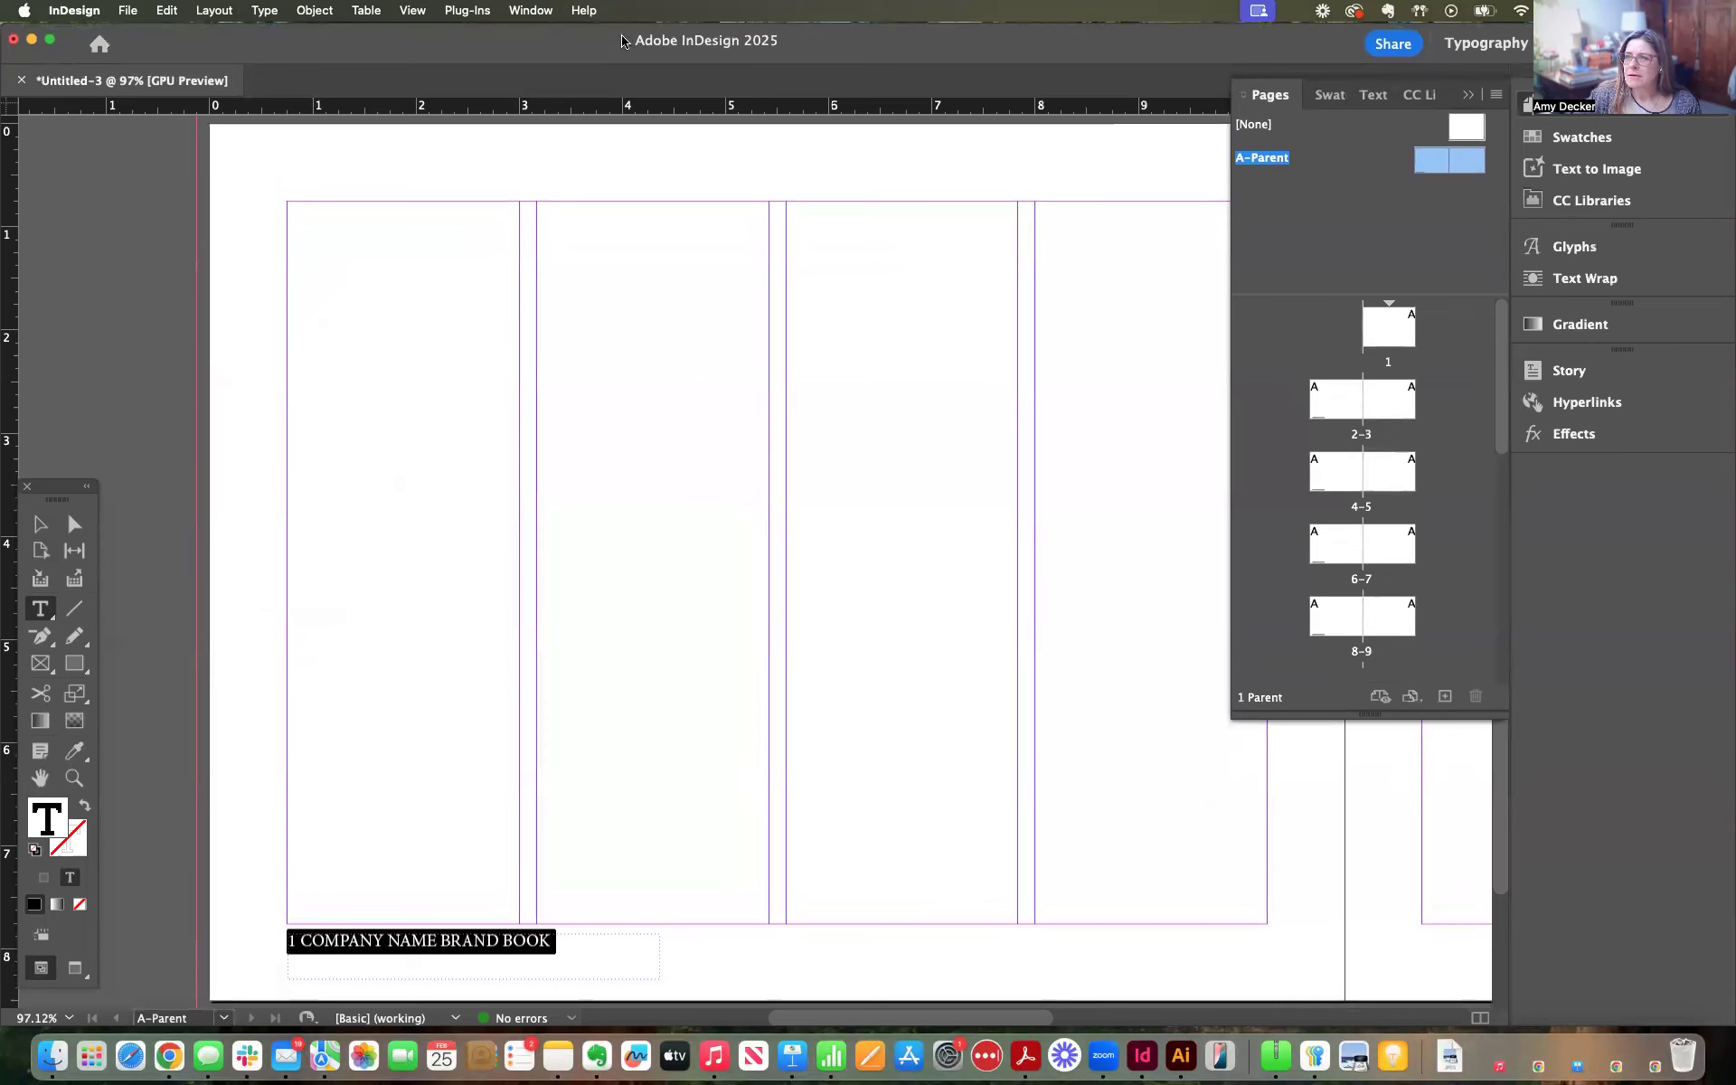
# Show the character formatting settings and place them above the toolbox, beside the parent page
pyautogui.click(528, 9)
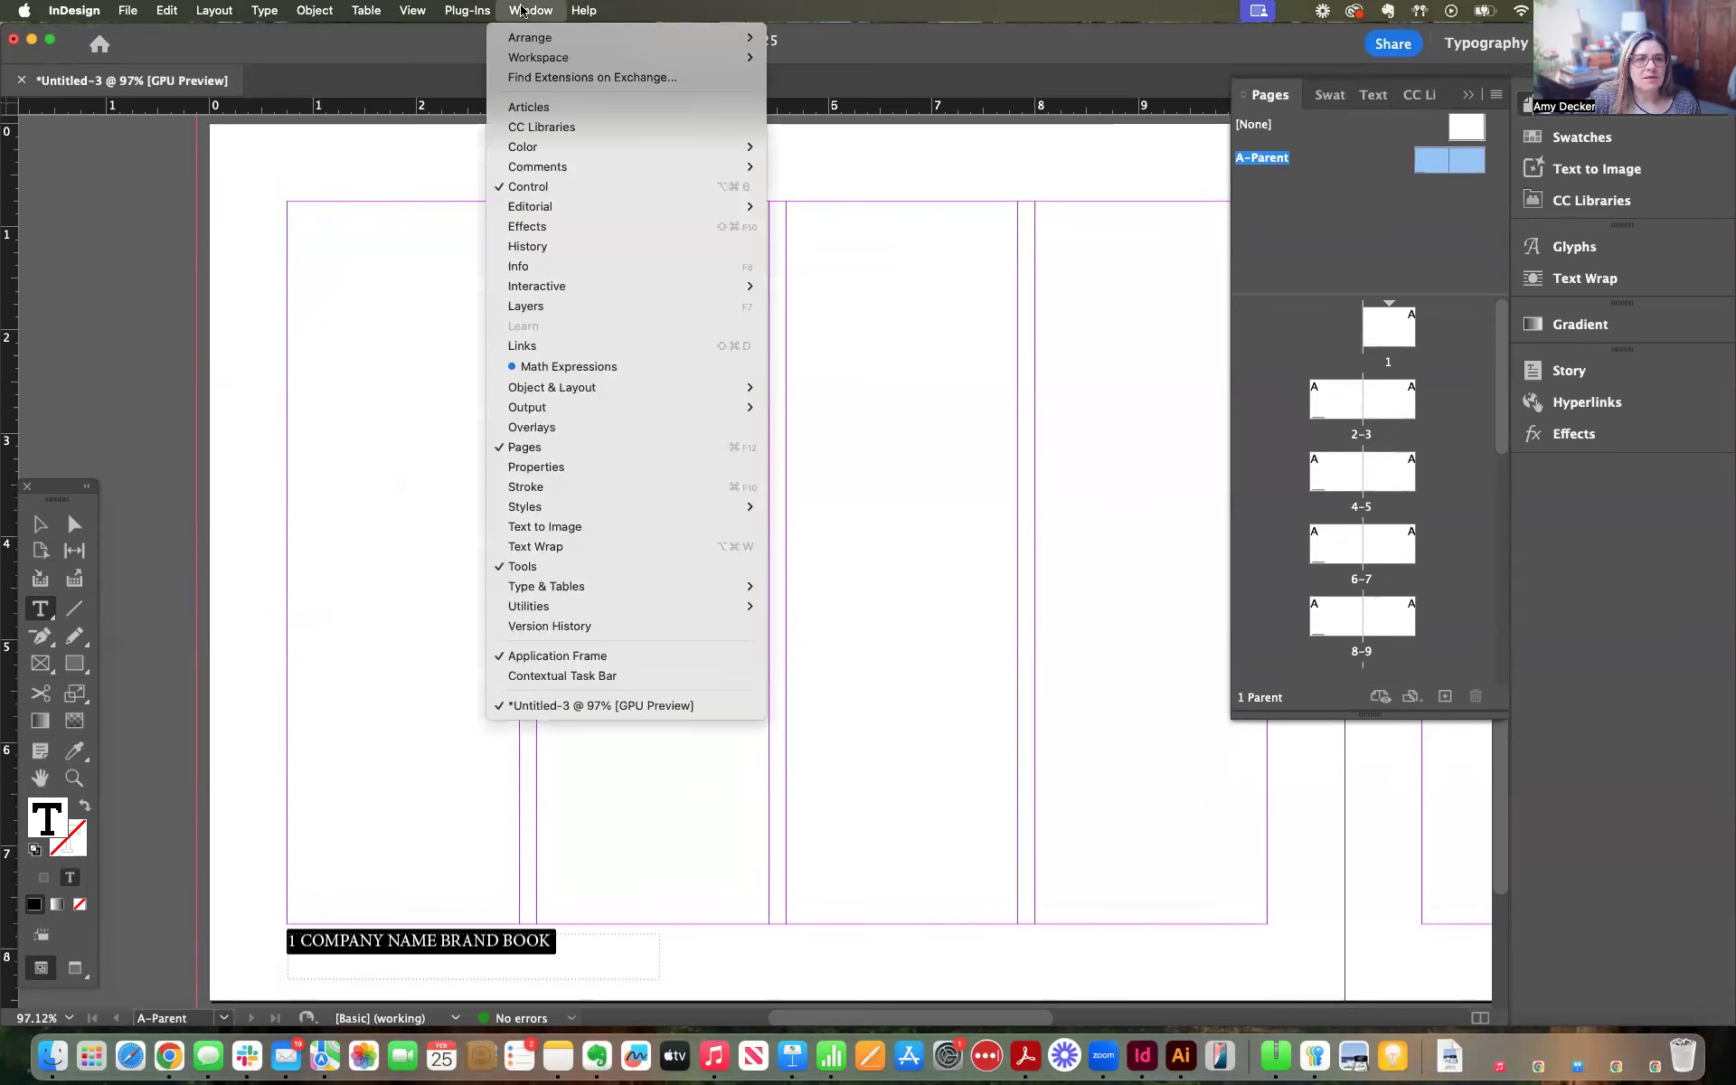
pyautogui.moveTo(264, 10)
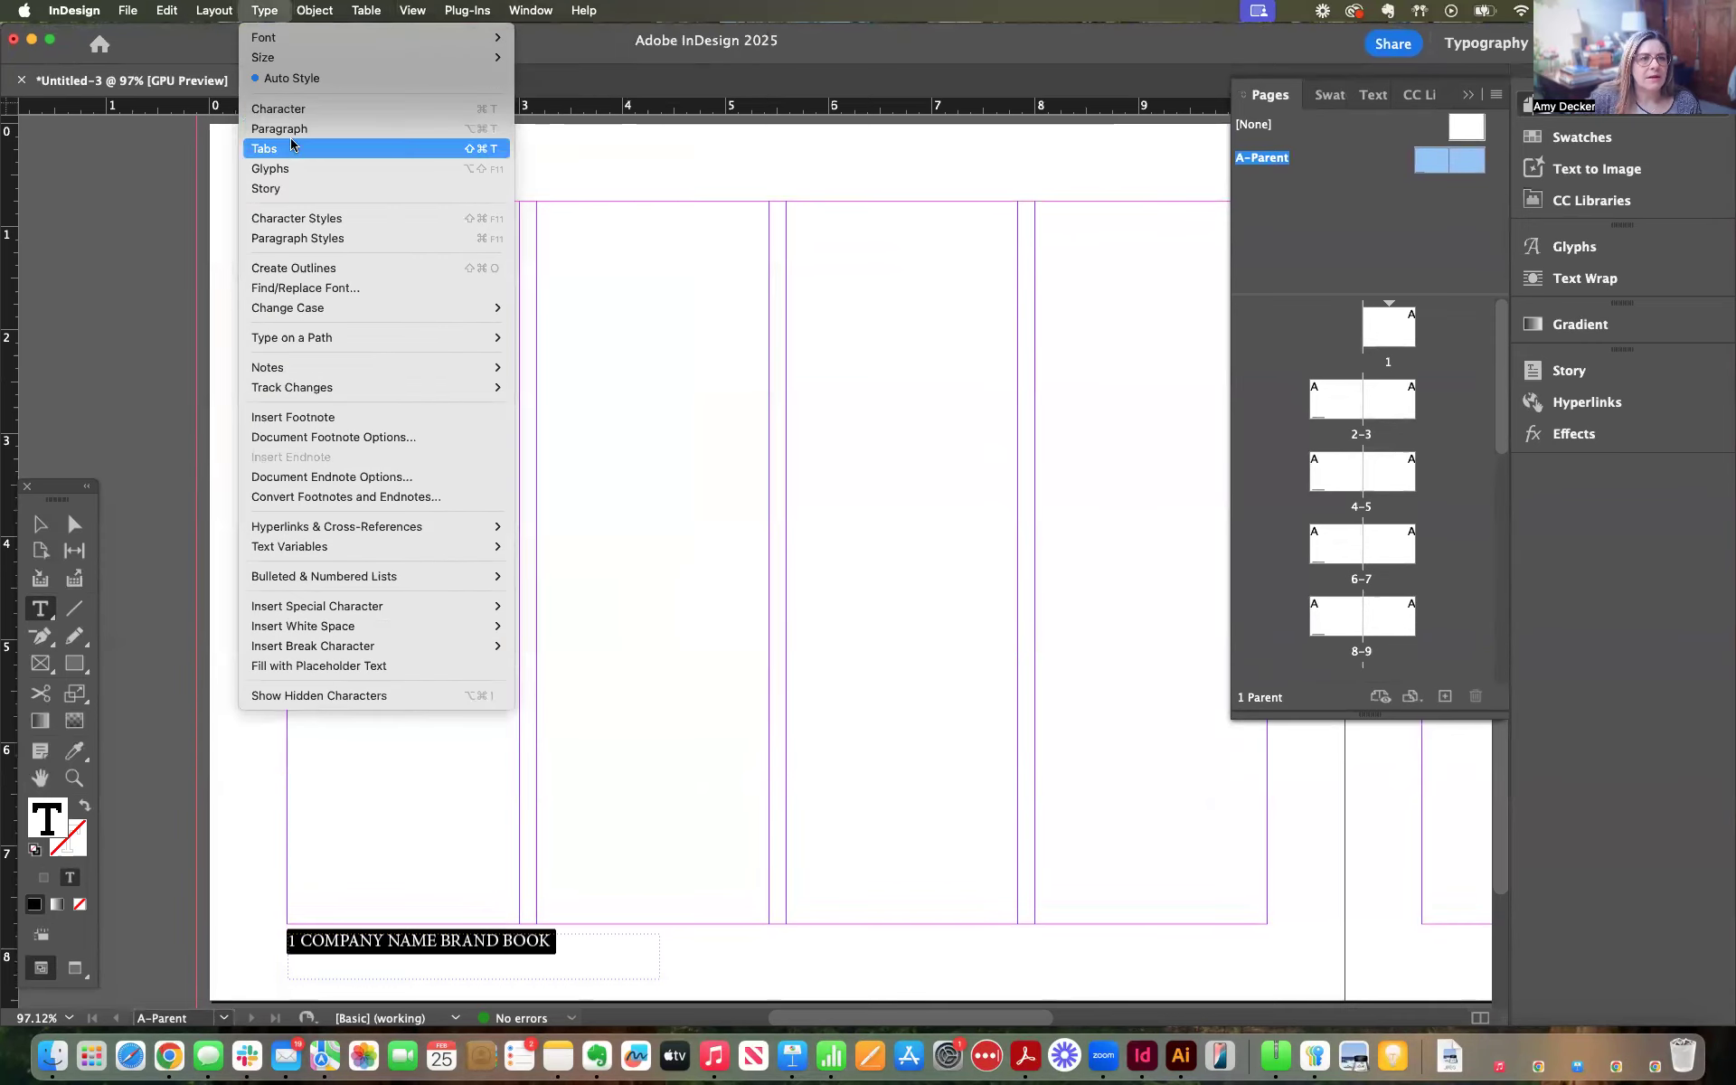
pyautogui.click(292, 109)
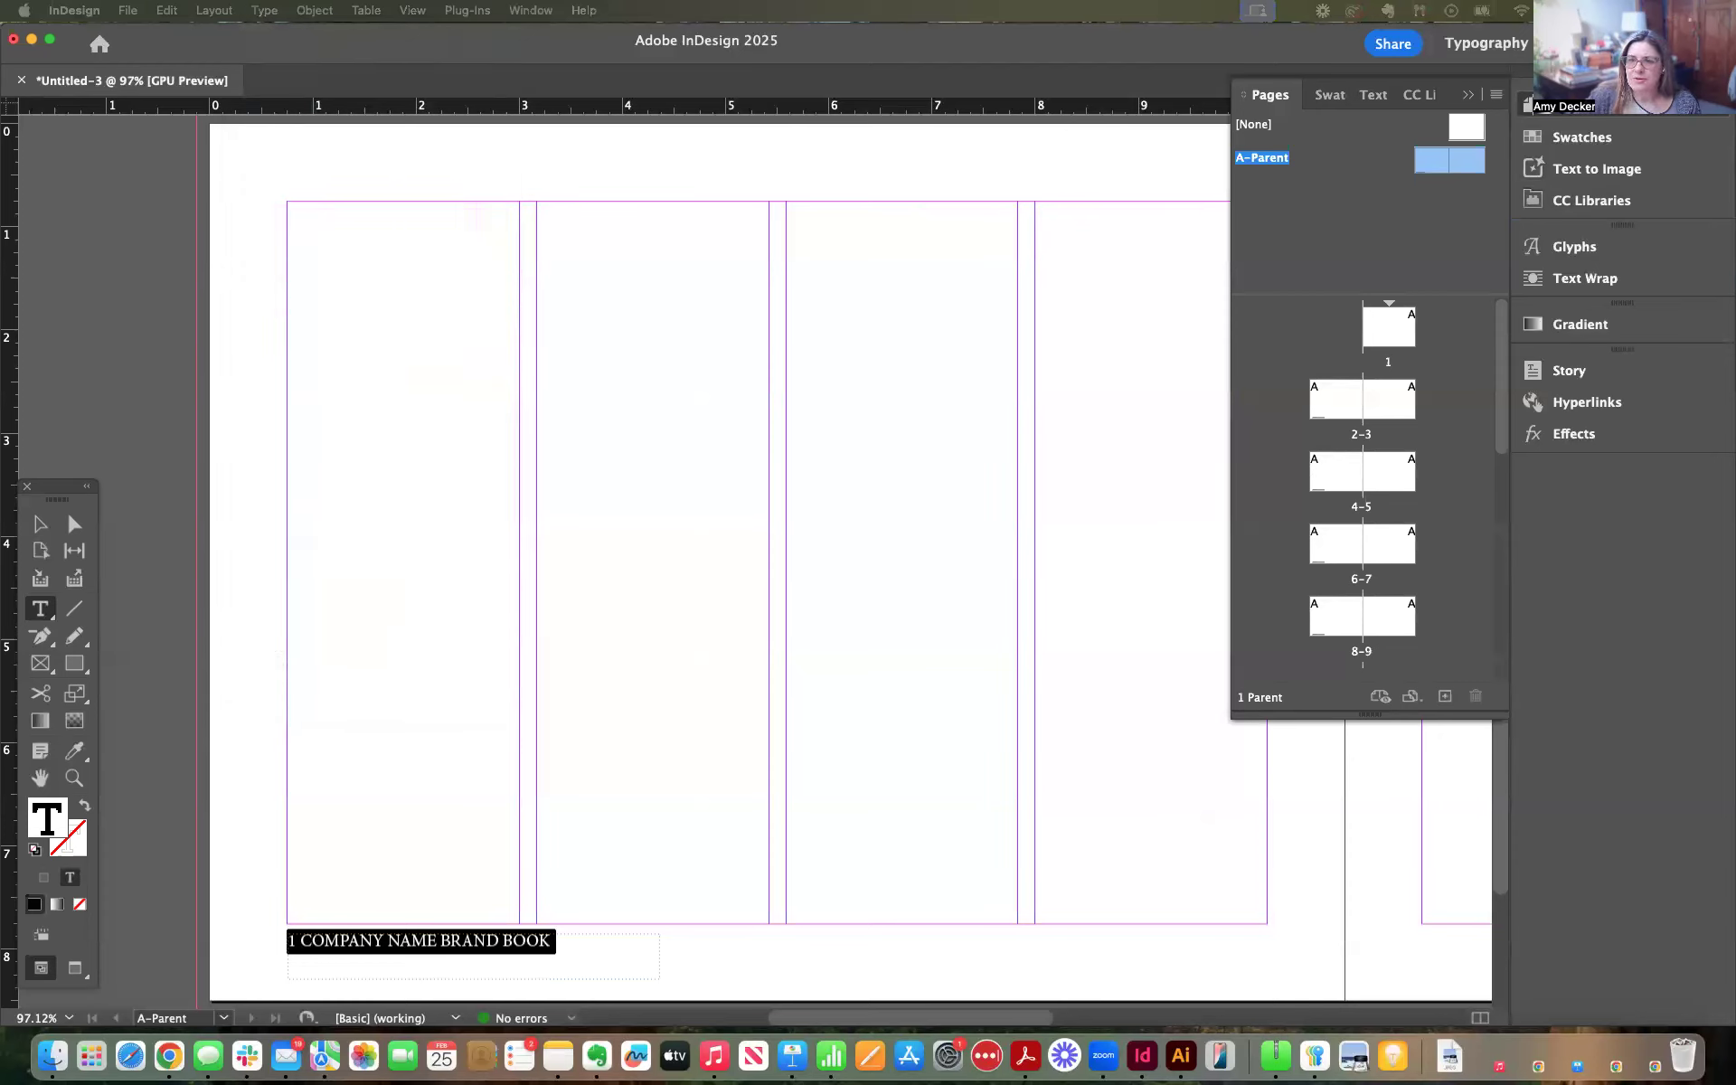
pyautogui.moveTo(1282, 257); pyautogui.dragTo(284, 170)
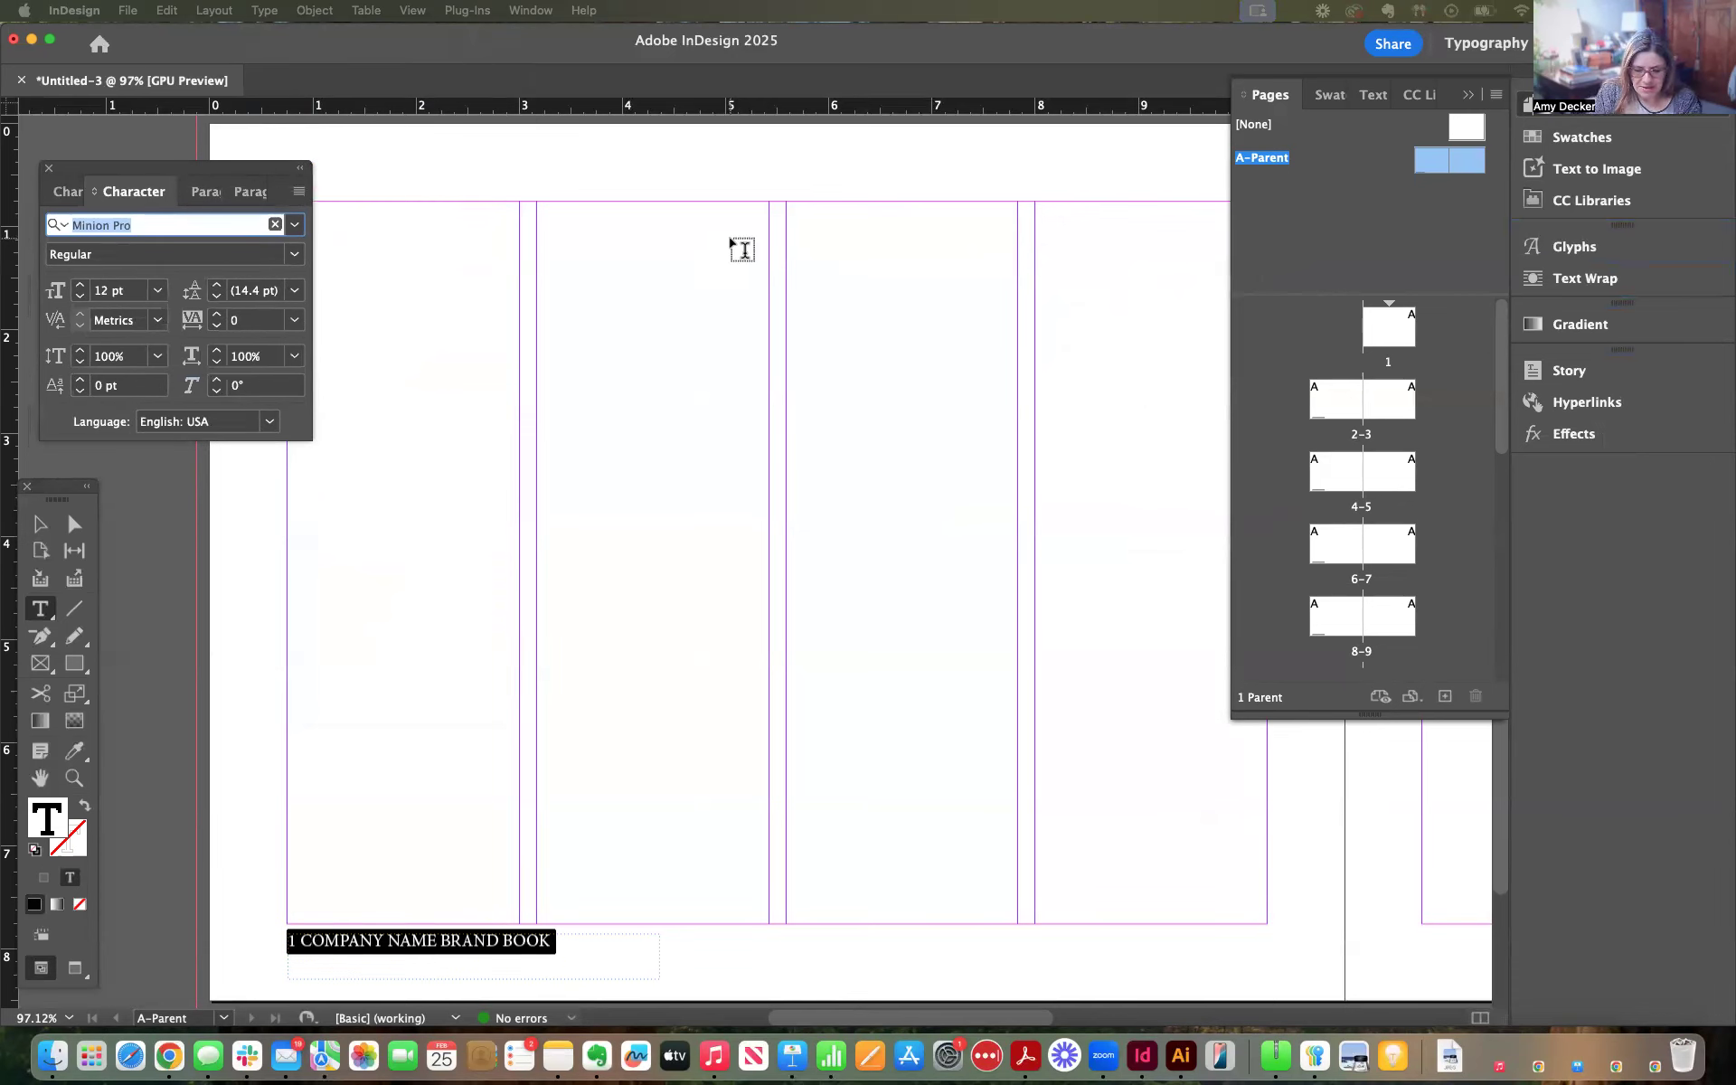
# Set the selected footer text to Futura PT Book at 9 pt
pyautogui.write('Fut')
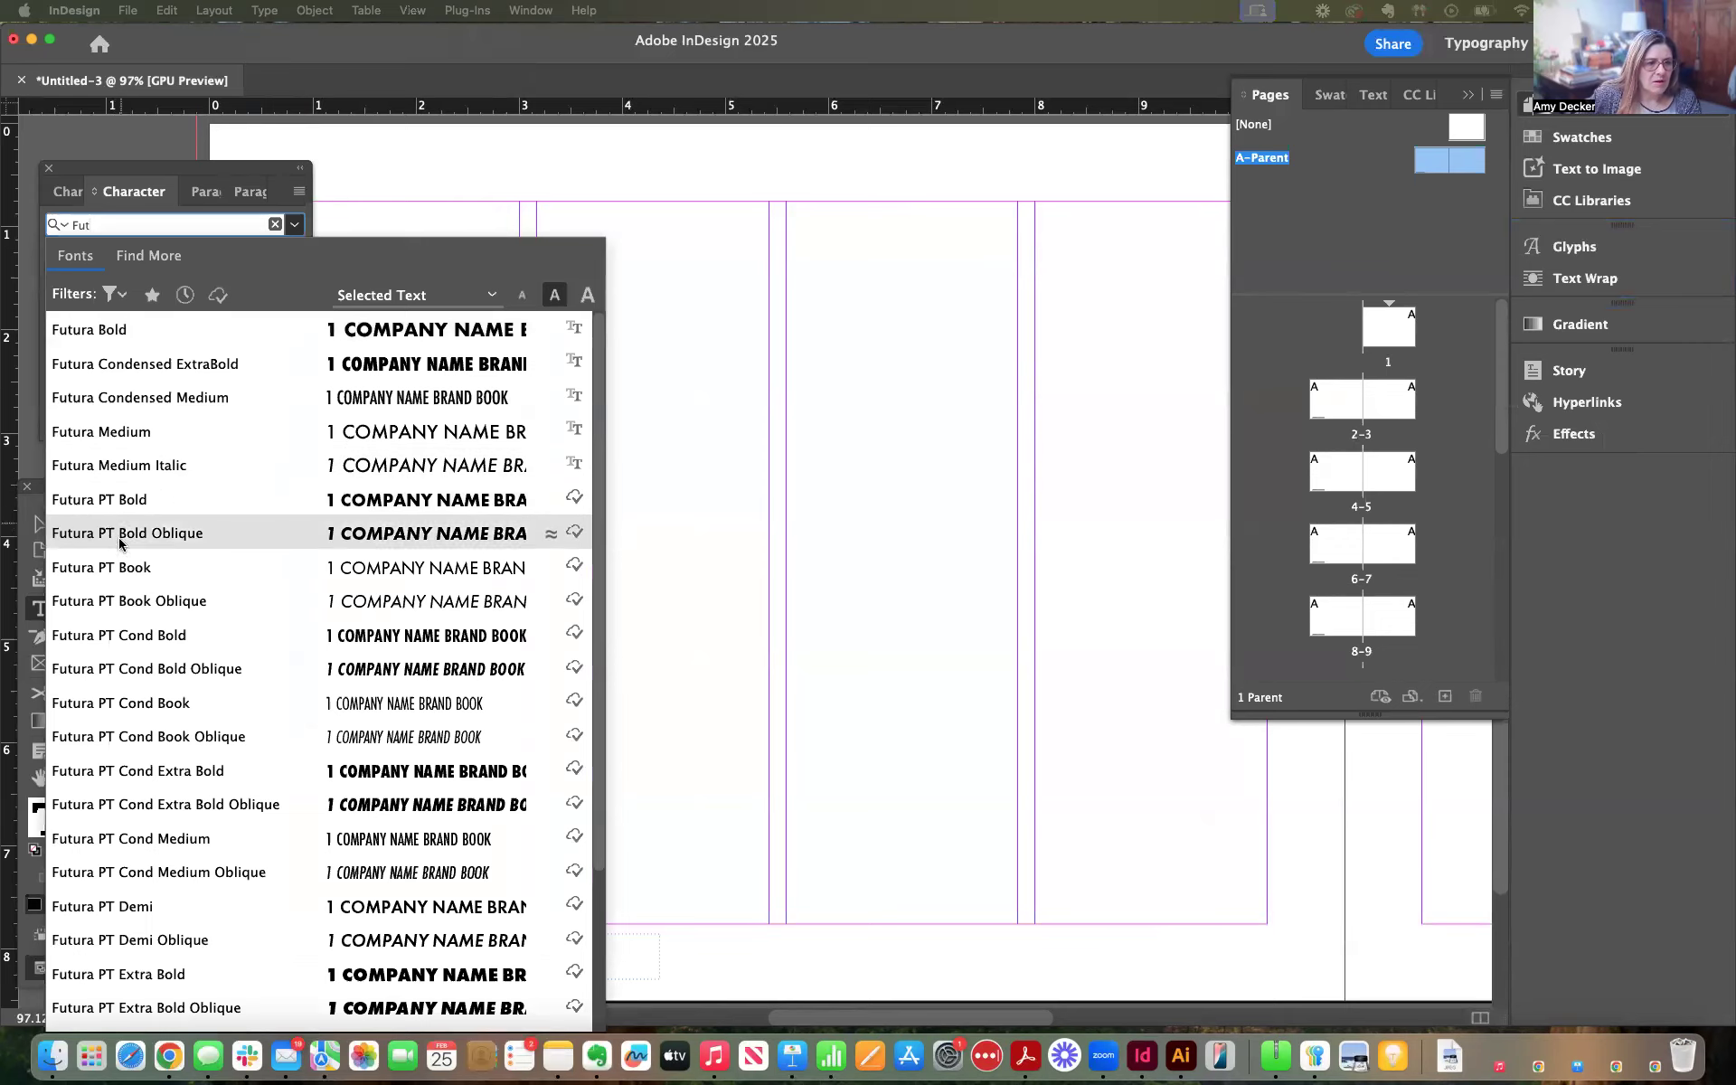
pyautogui.click(83, 565)
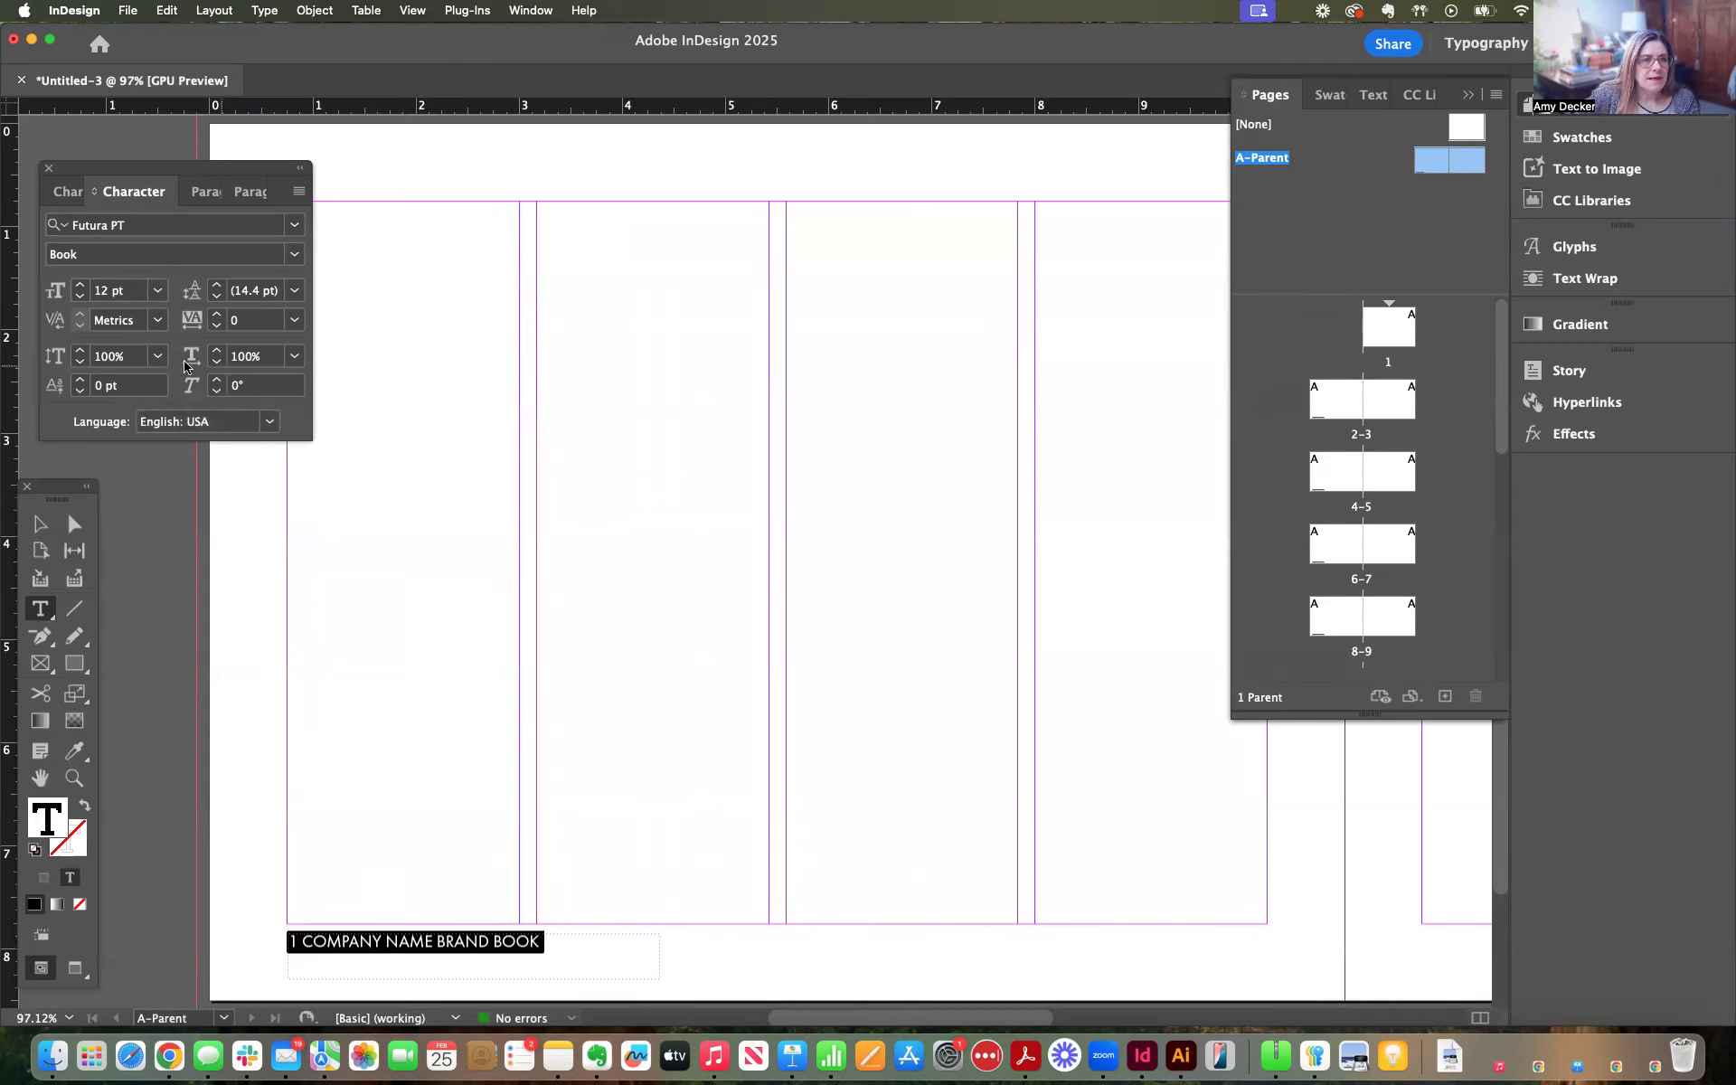
pyautogui.click(80, 295)
pyautogui.click(79, 295)
pyautogui.click(79, 295)
# Set only the footer's number "1" to the Demi style at 11 pt, leaving the rest of the line as is
pyautogui.click(314, 938)
pyautogui.moveTo(296, 940); pyautogui.dragTo(287, 939)
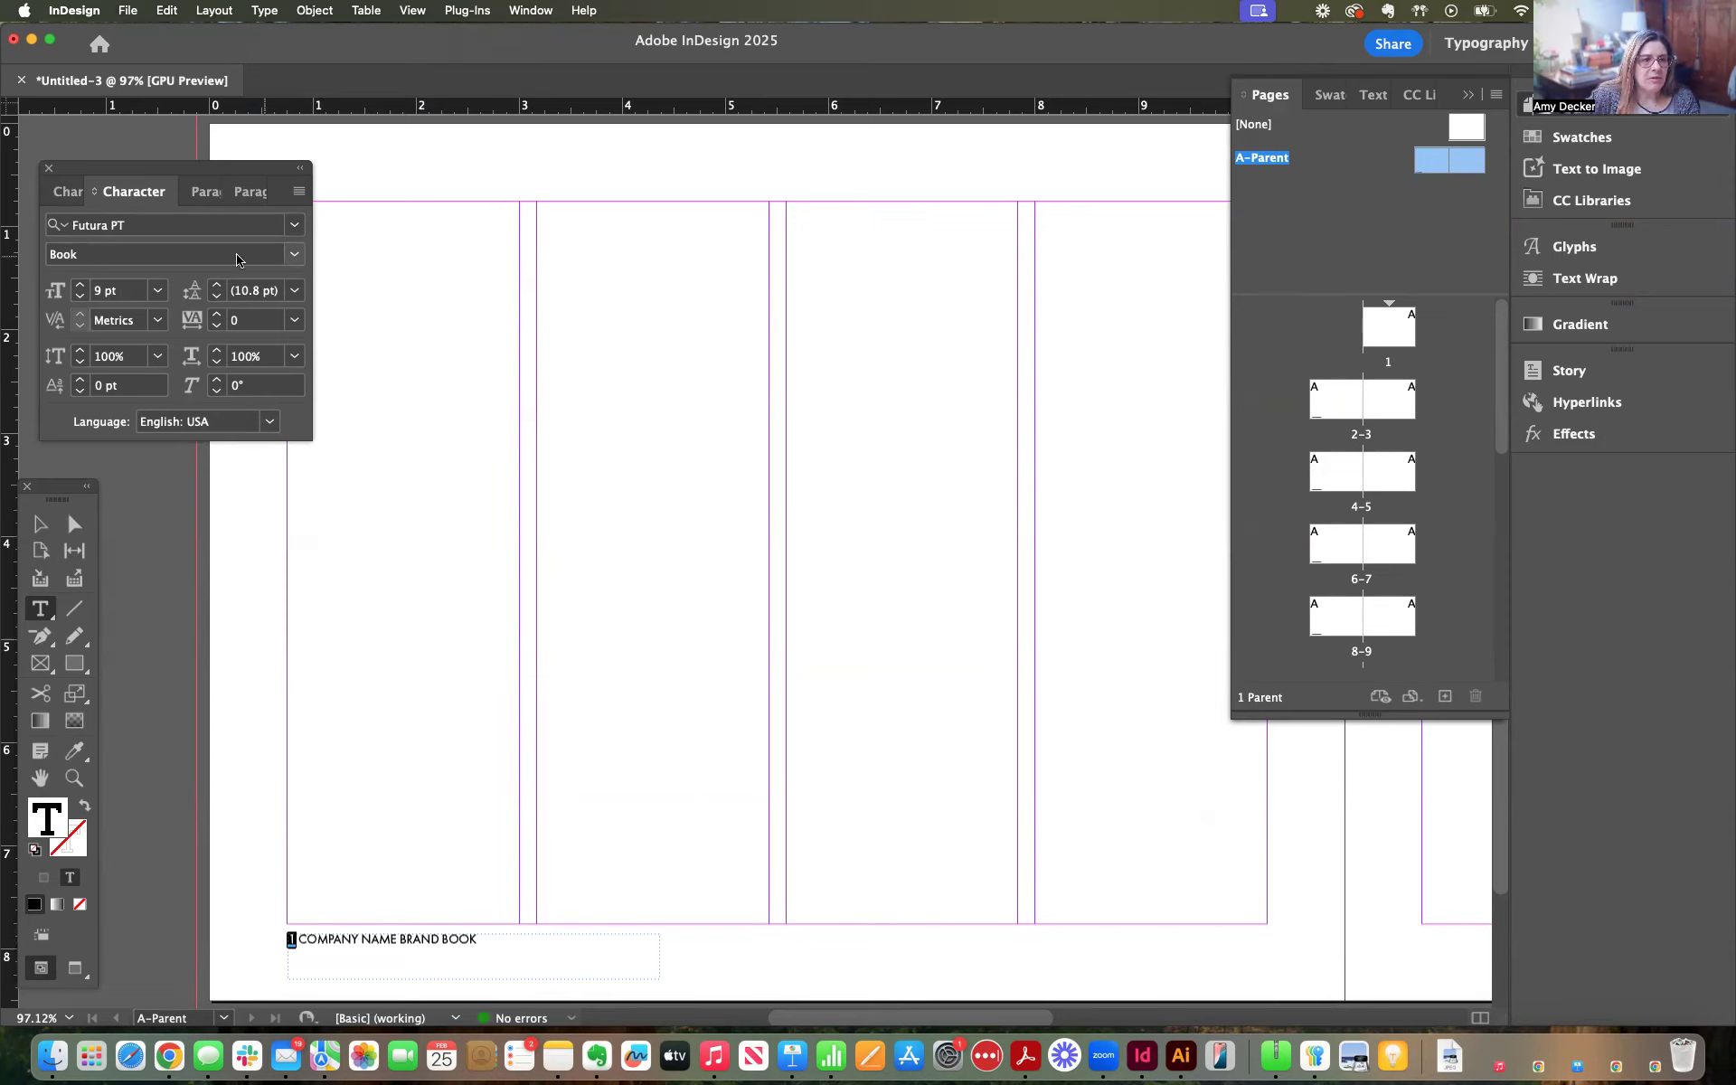
pyautogui.click(293, 255)
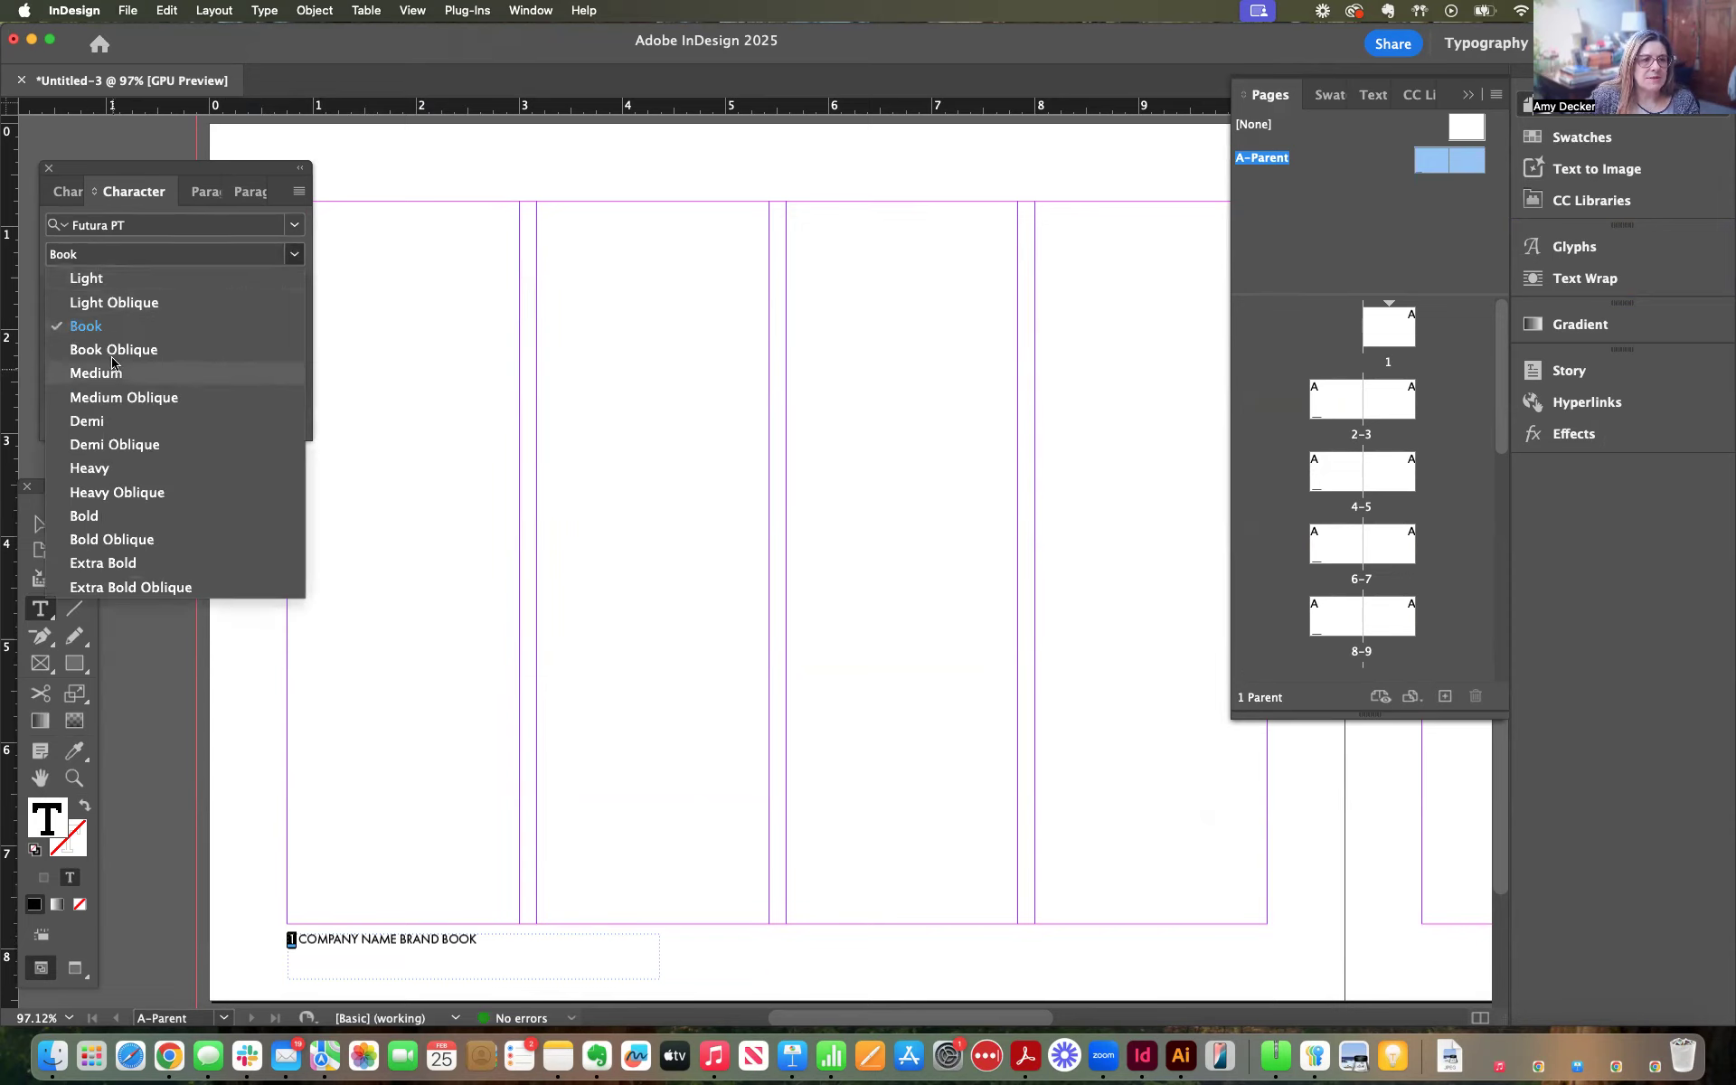
pyautogui.click(96, 421)
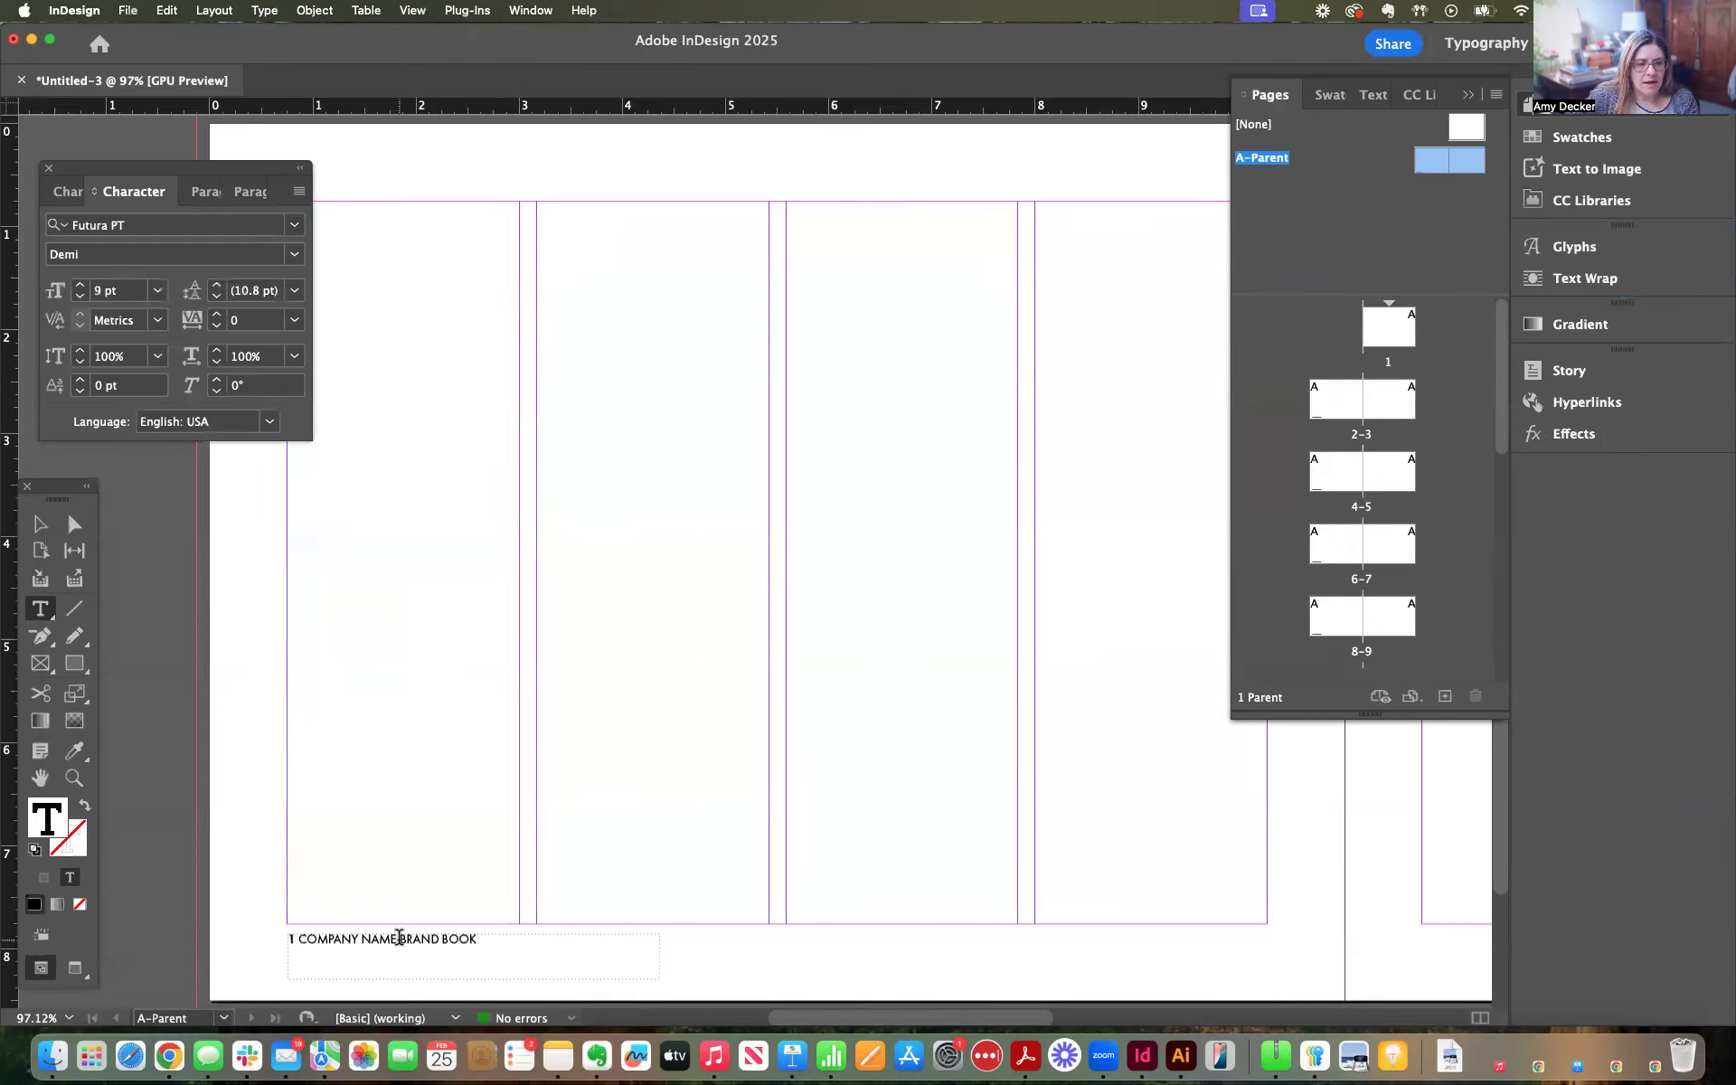
pyautogui.moveTo(302, 938); pyautogui.dragTo(294, 937)
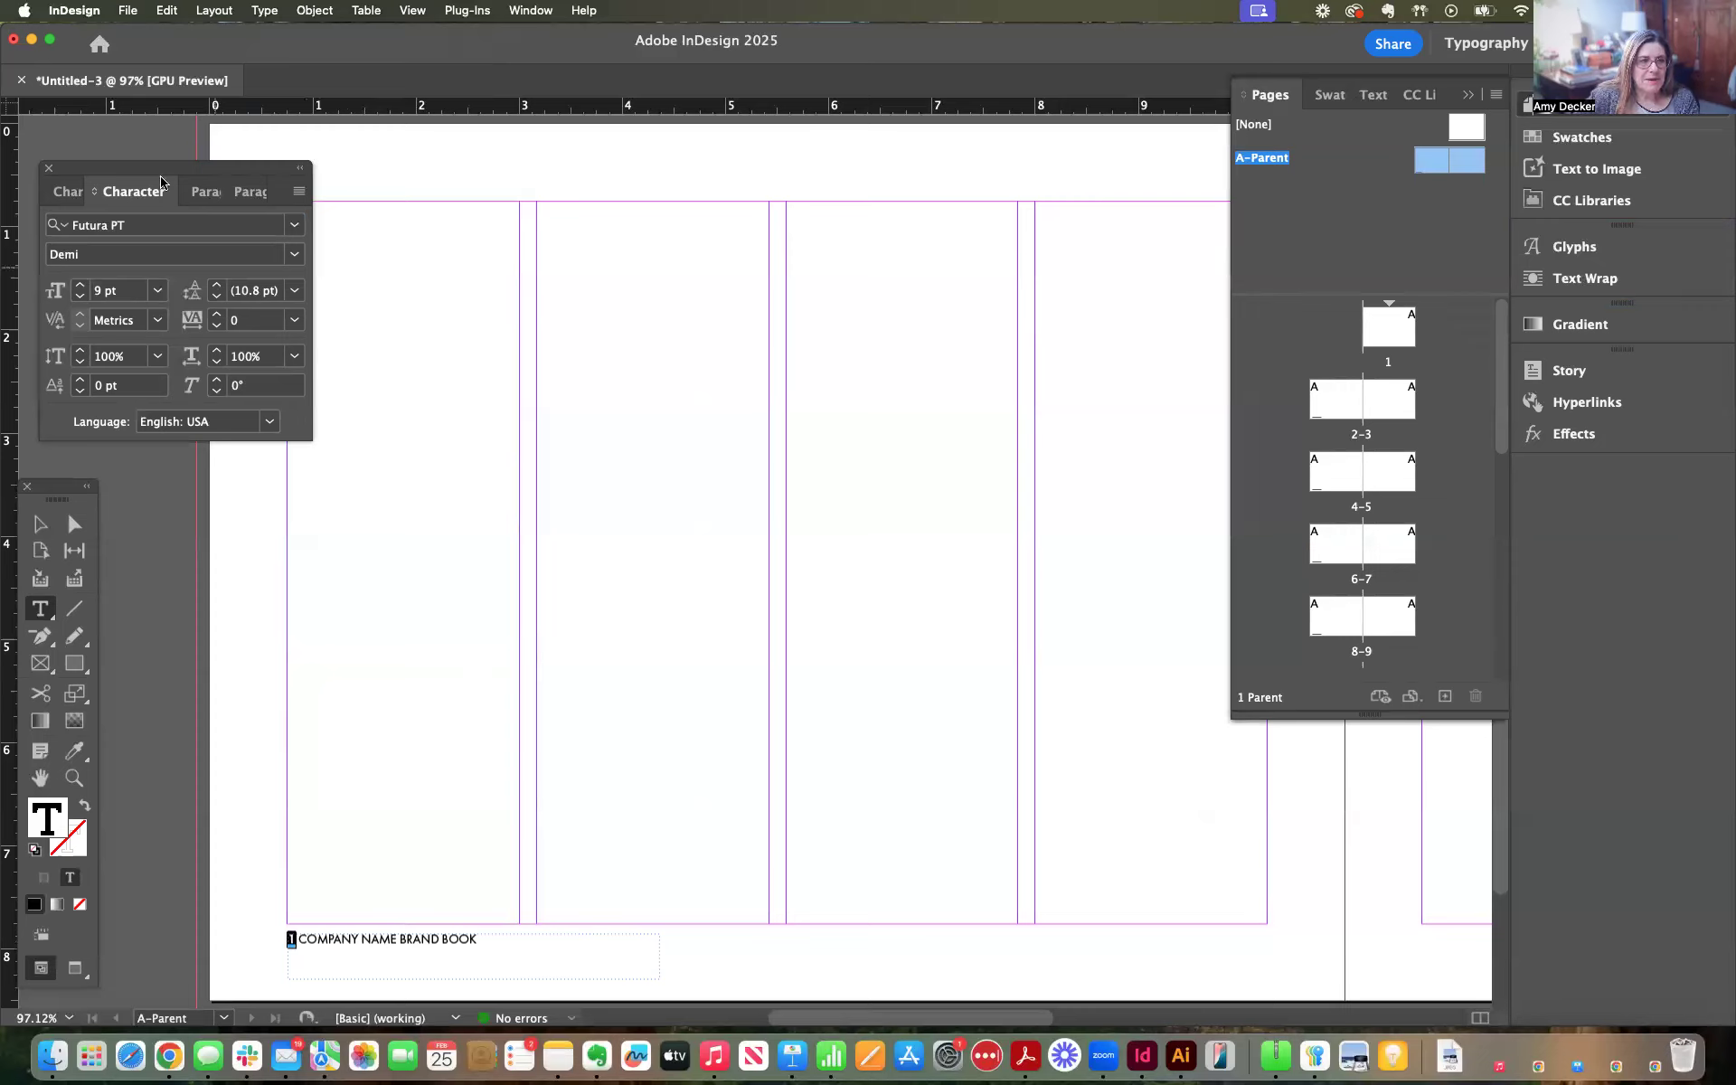
pyautogui.click(80, 285)
pyautogui.click(81, 287)
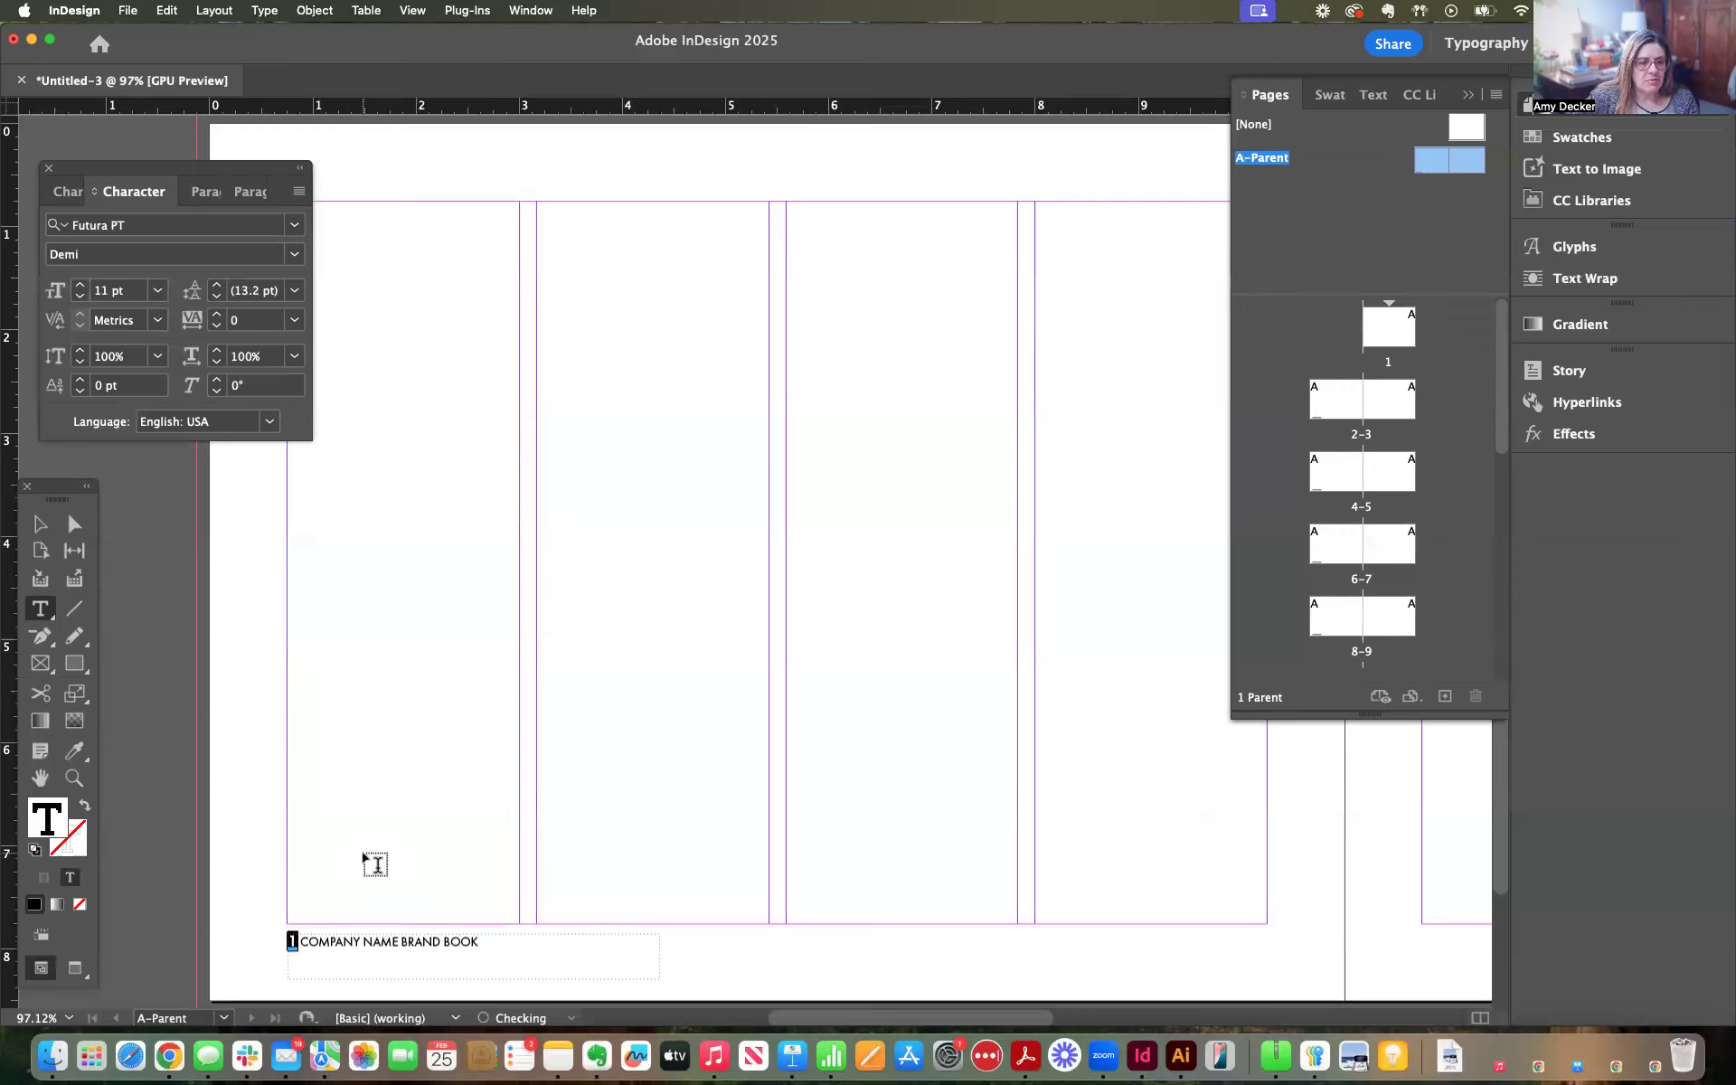
pyautogui.click(363, 854)
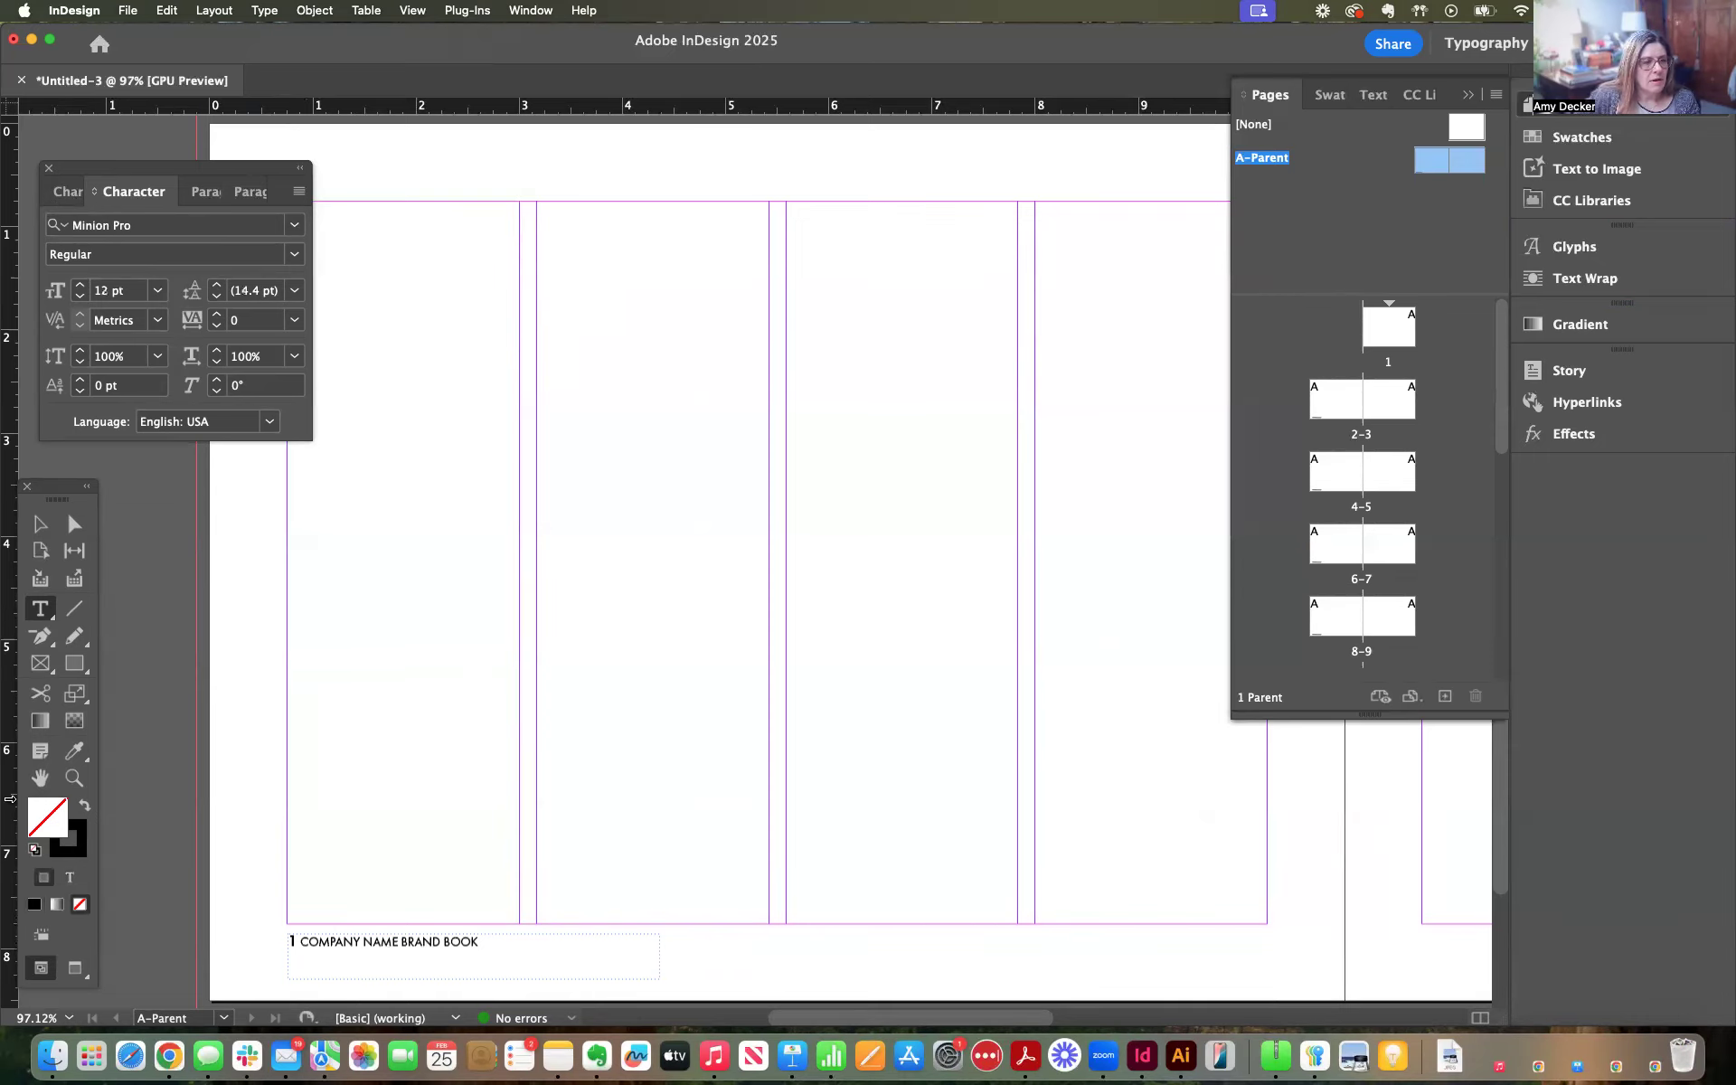
# Move the footer frame slightly closer to the lower margin and nudge it into line with the first column's left edge
pyautogui.click(56, 551)
pyautogui.press('v')
pyautogui.click(361, 956)
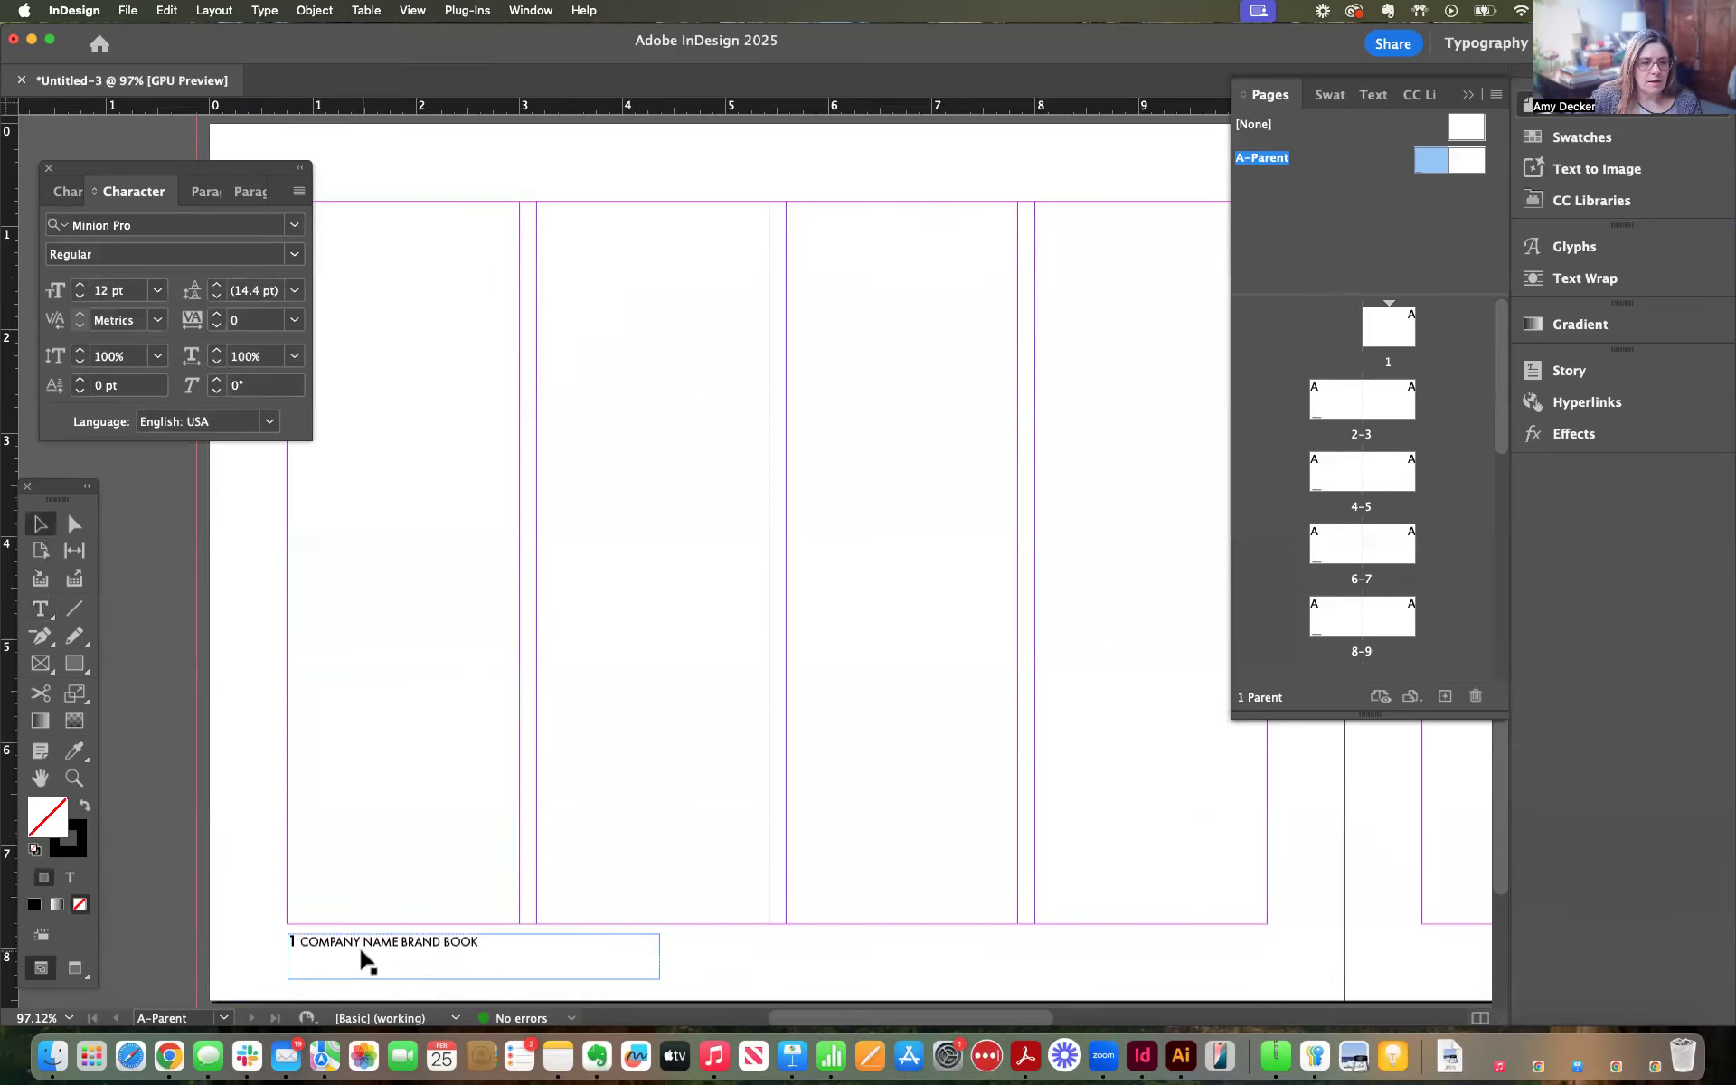
pyautogui.moveTo(360, 947); pyautogui.dragTo(360, 949)
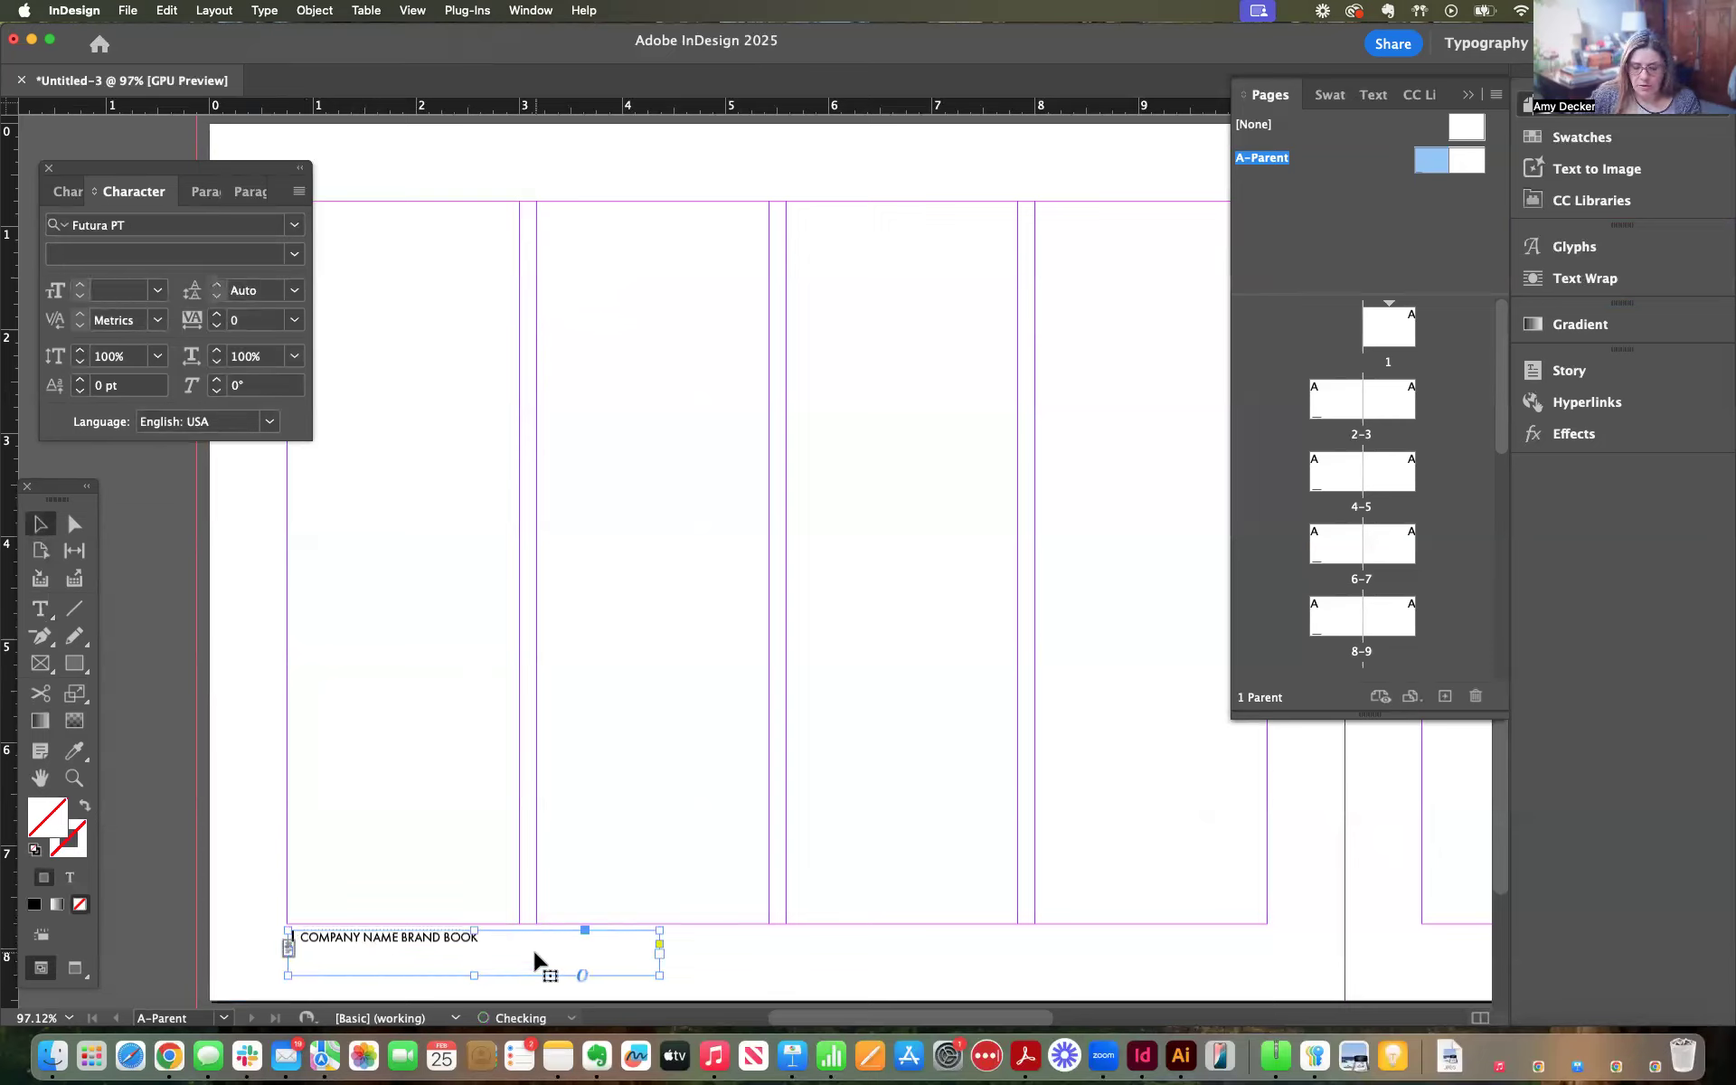
pyautogui.press('Down')
pyautogui.press('Left')
pyautogui.click(564, 833)
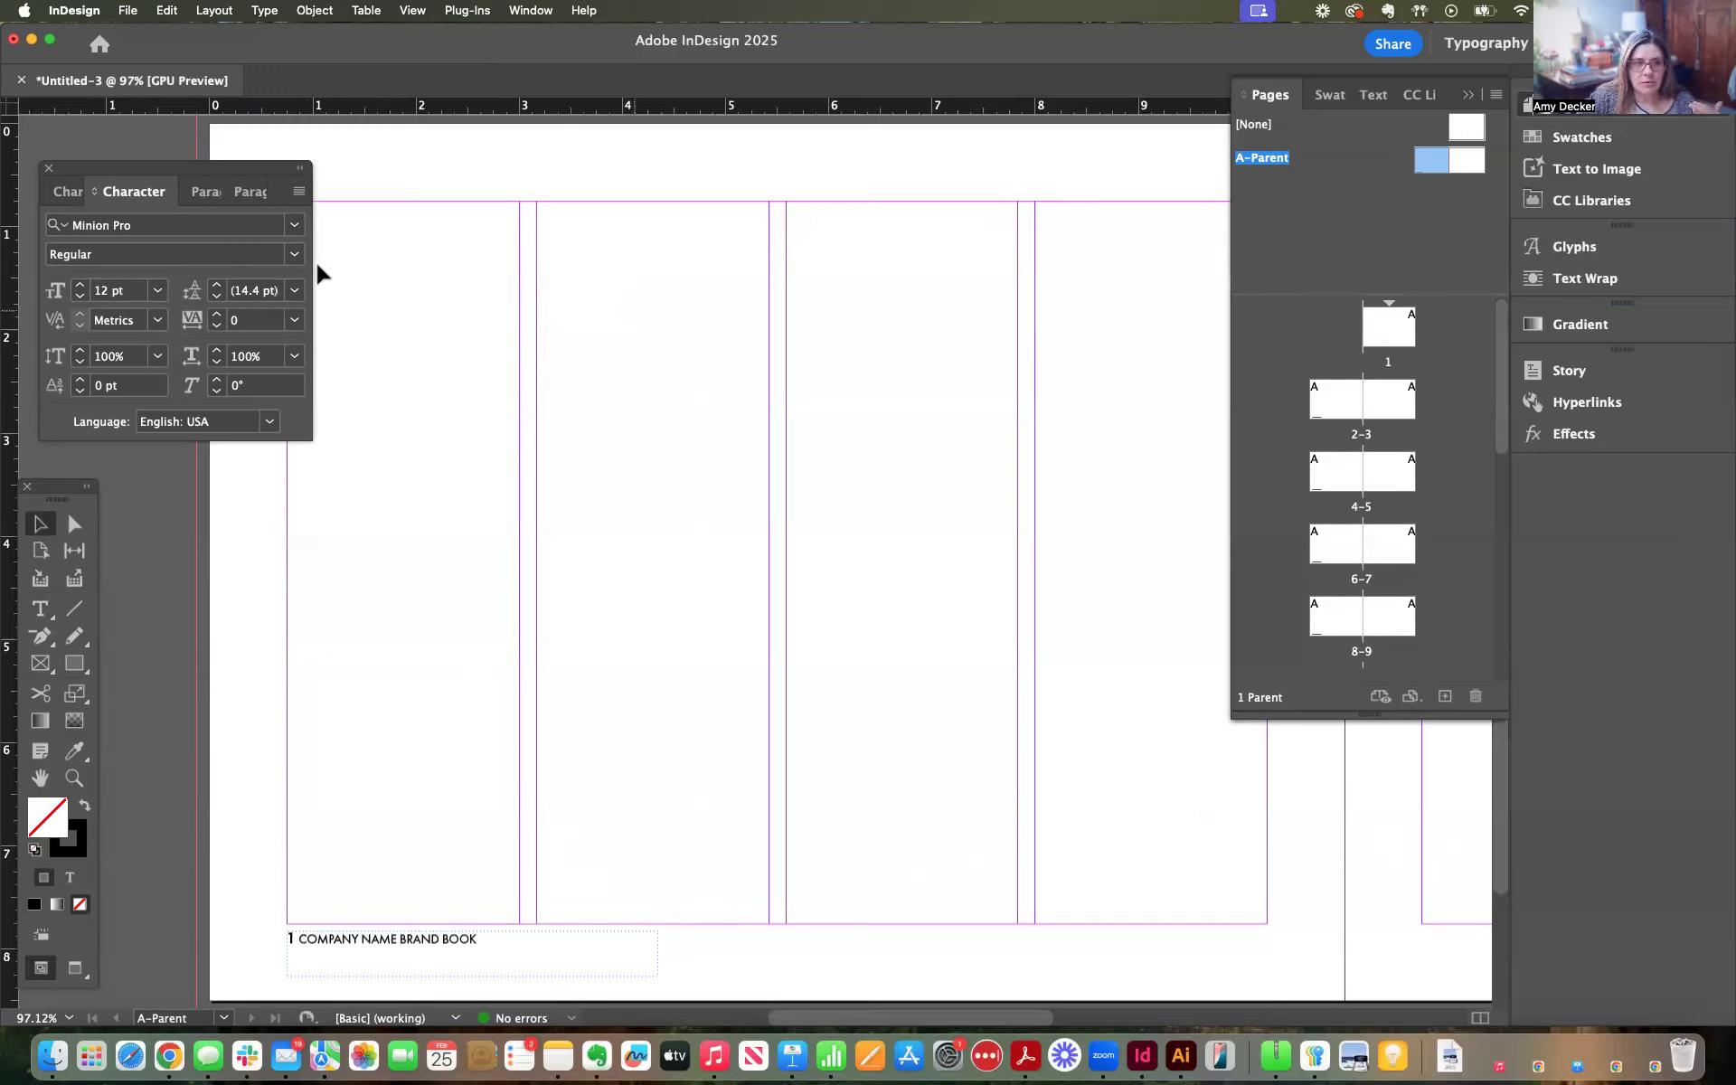
# Rearrange the floating character settings and toolbox so they sit one above the other, clear of the footer
pyautogui.moveTo(210, 175); pyautogui.dragTo(197, 141)
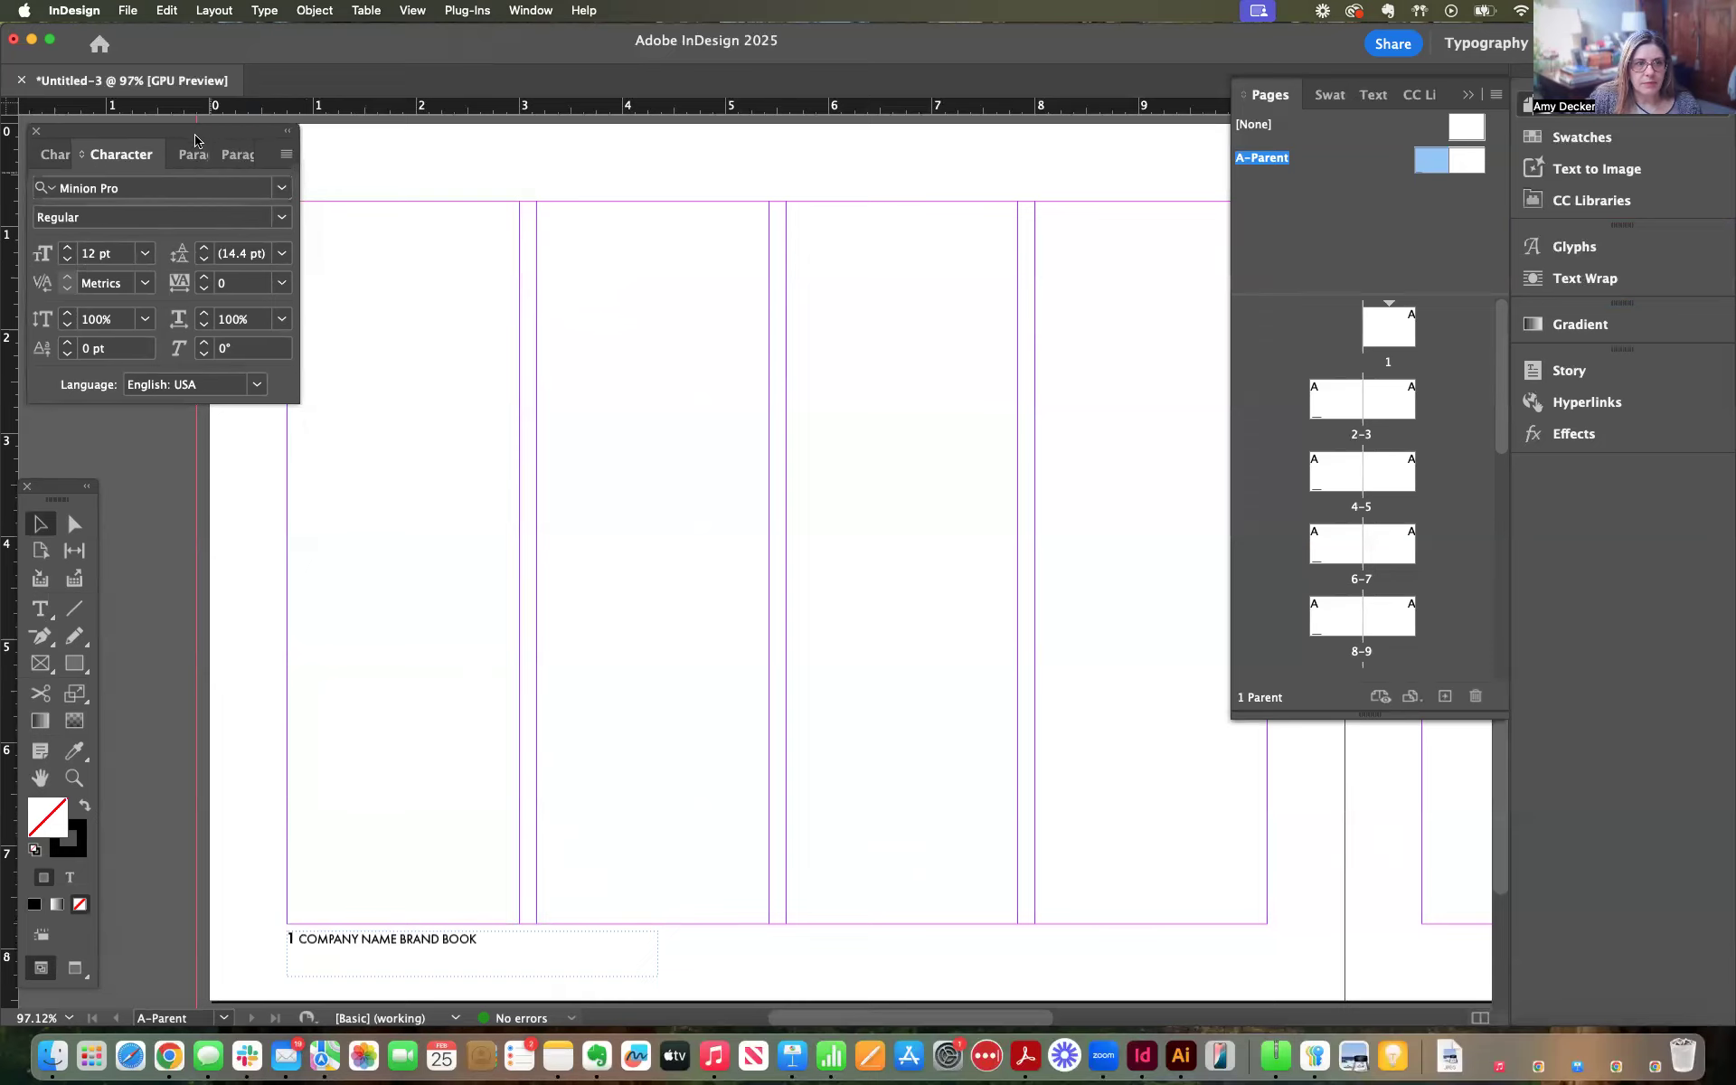
pyautogui.moveTo(60, 505); pyautogui.dragTo(71, 442)
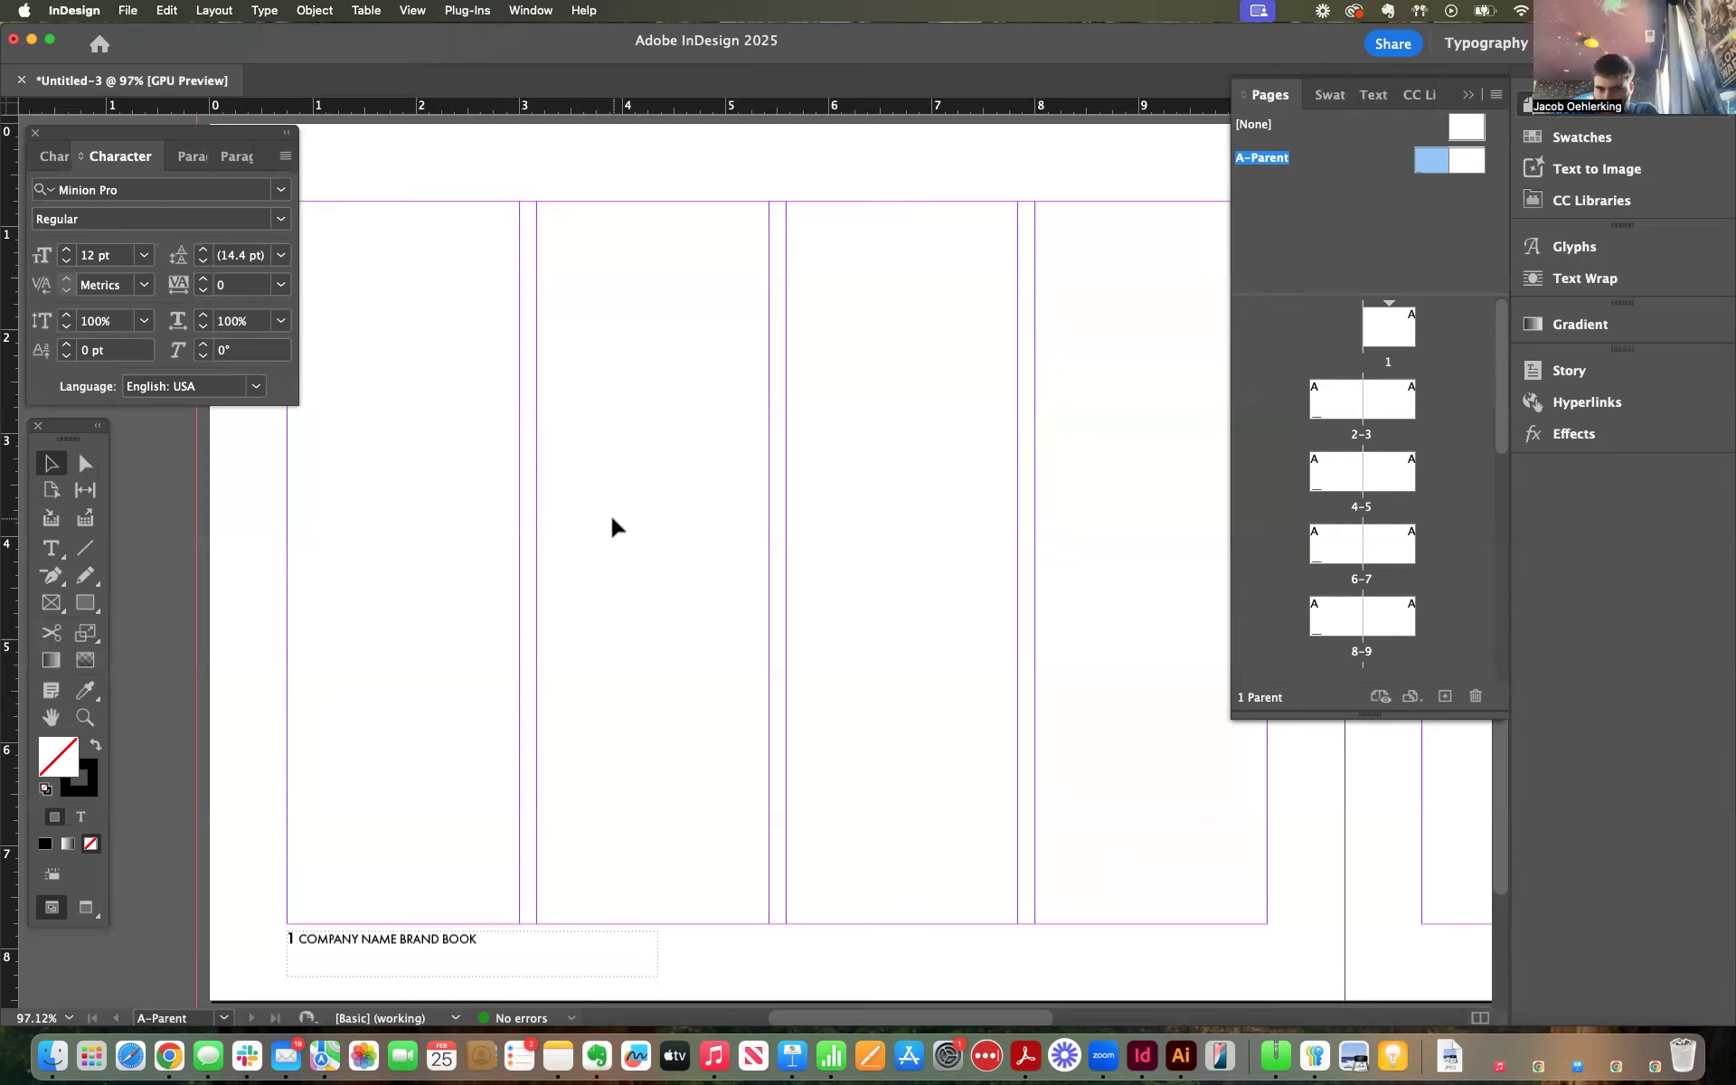
pyautogui.scroll(-1, 612, 527)
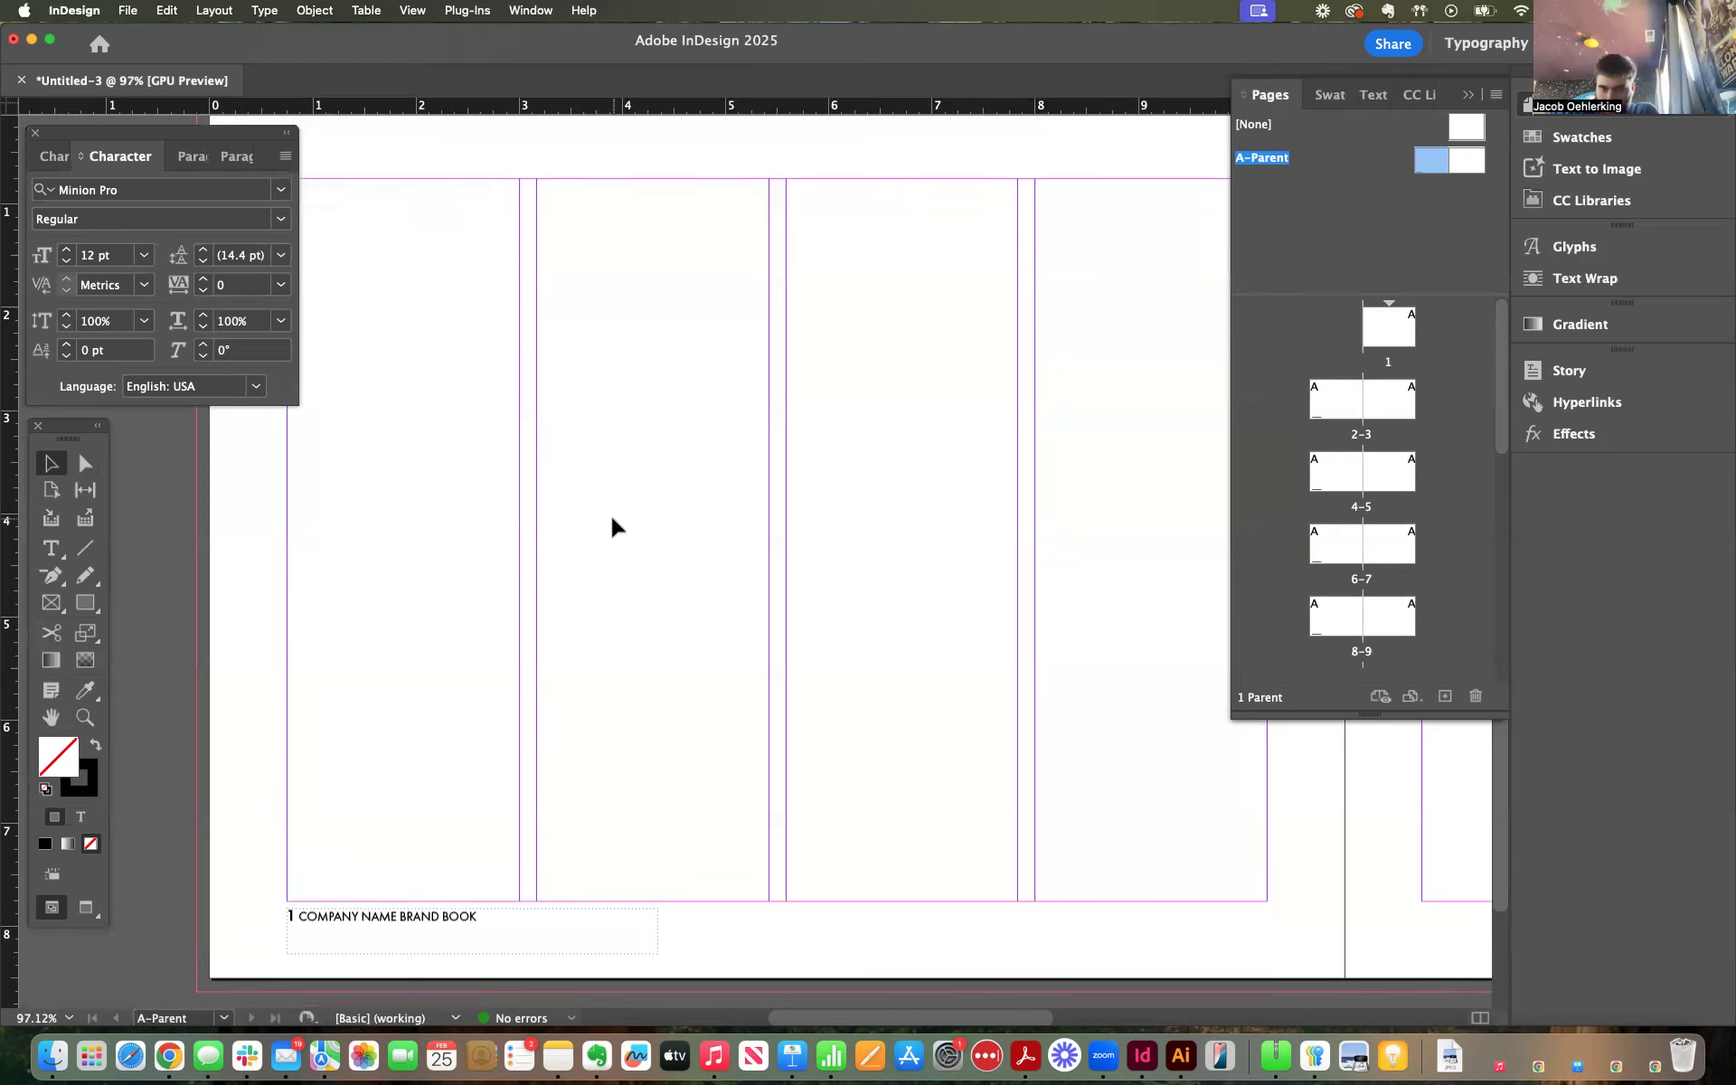
pyautogui.scroll(1, 613, 527)
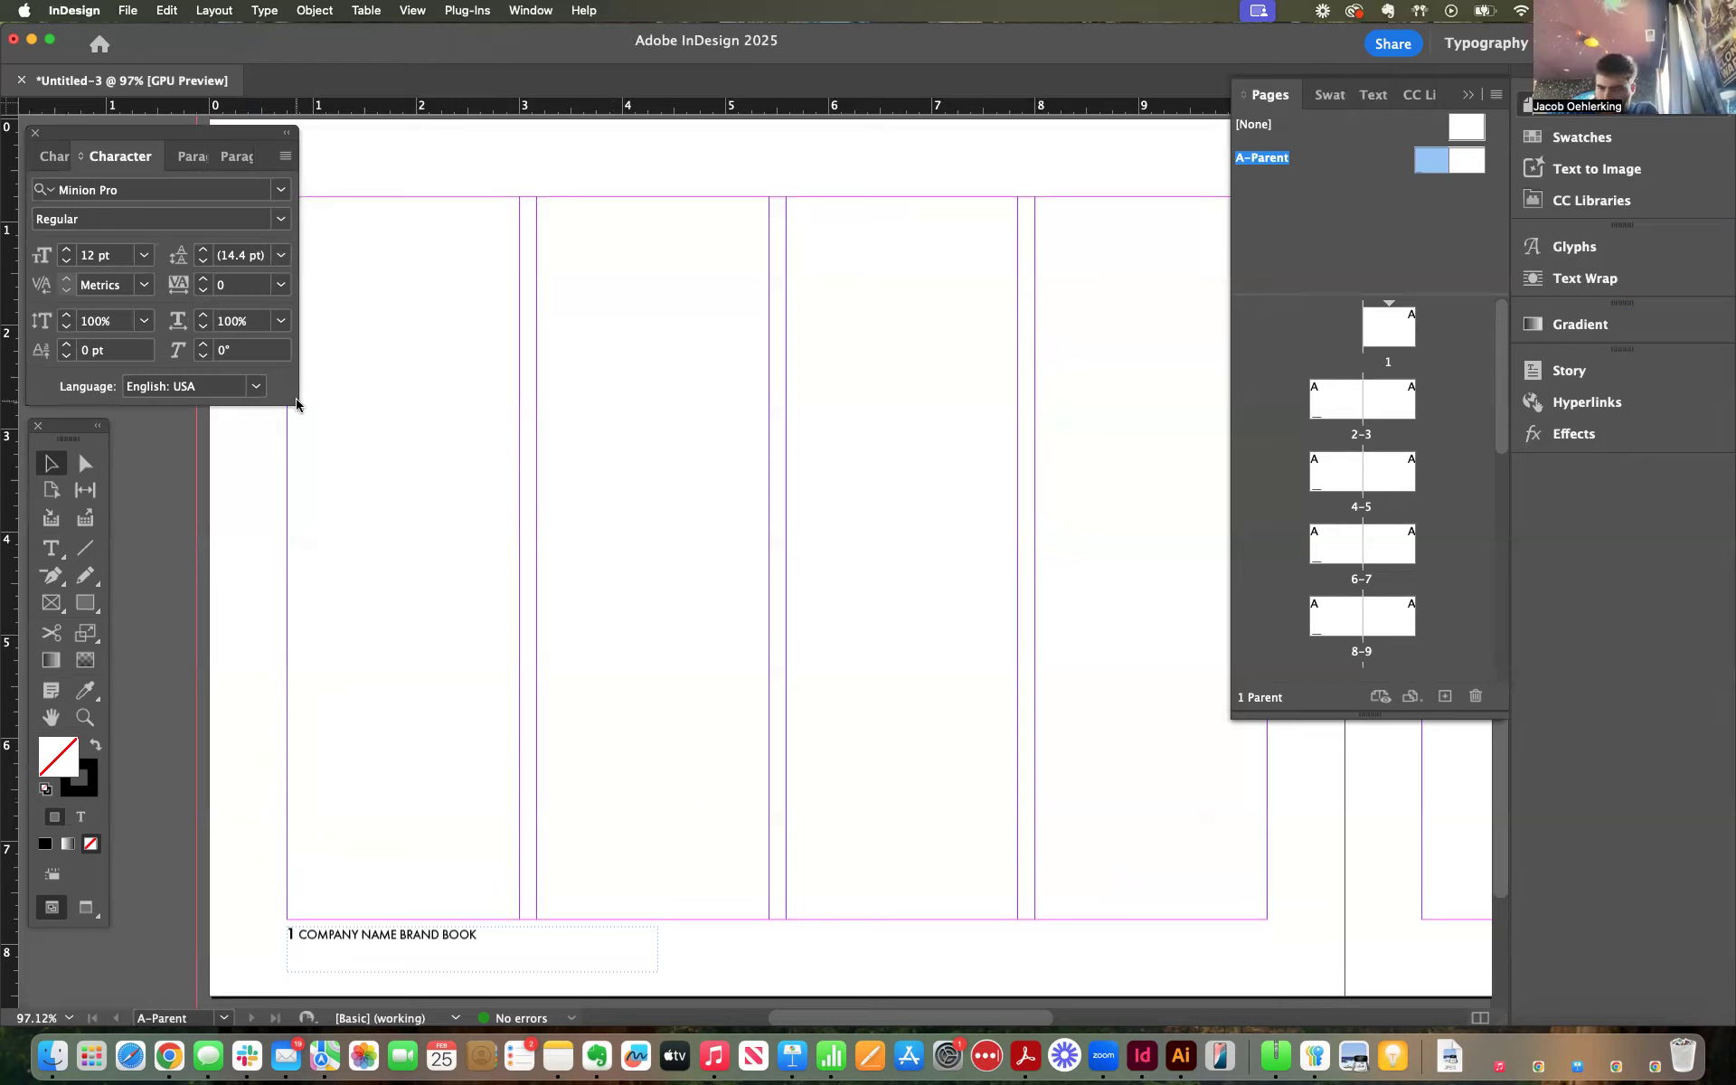
pyautogui.moveTo(184, 139); pyautogui.dragTo(186, 134)
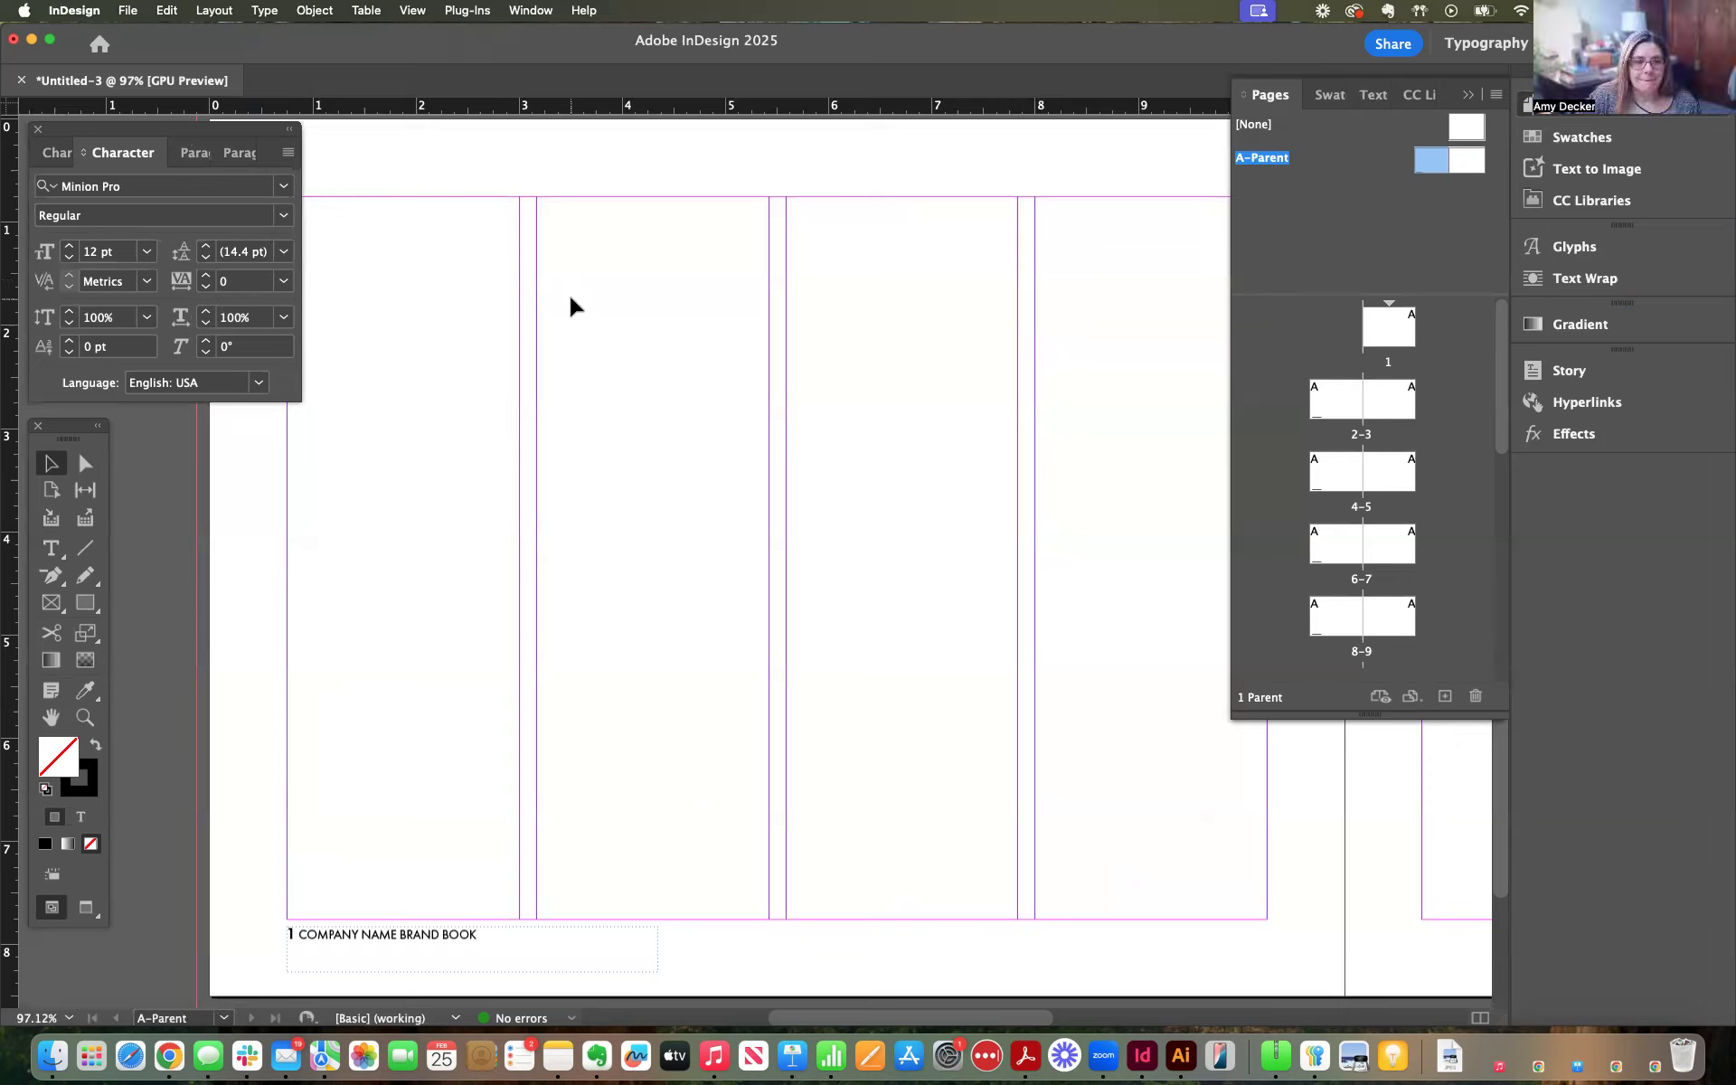
pyautogui.click(348, 945)
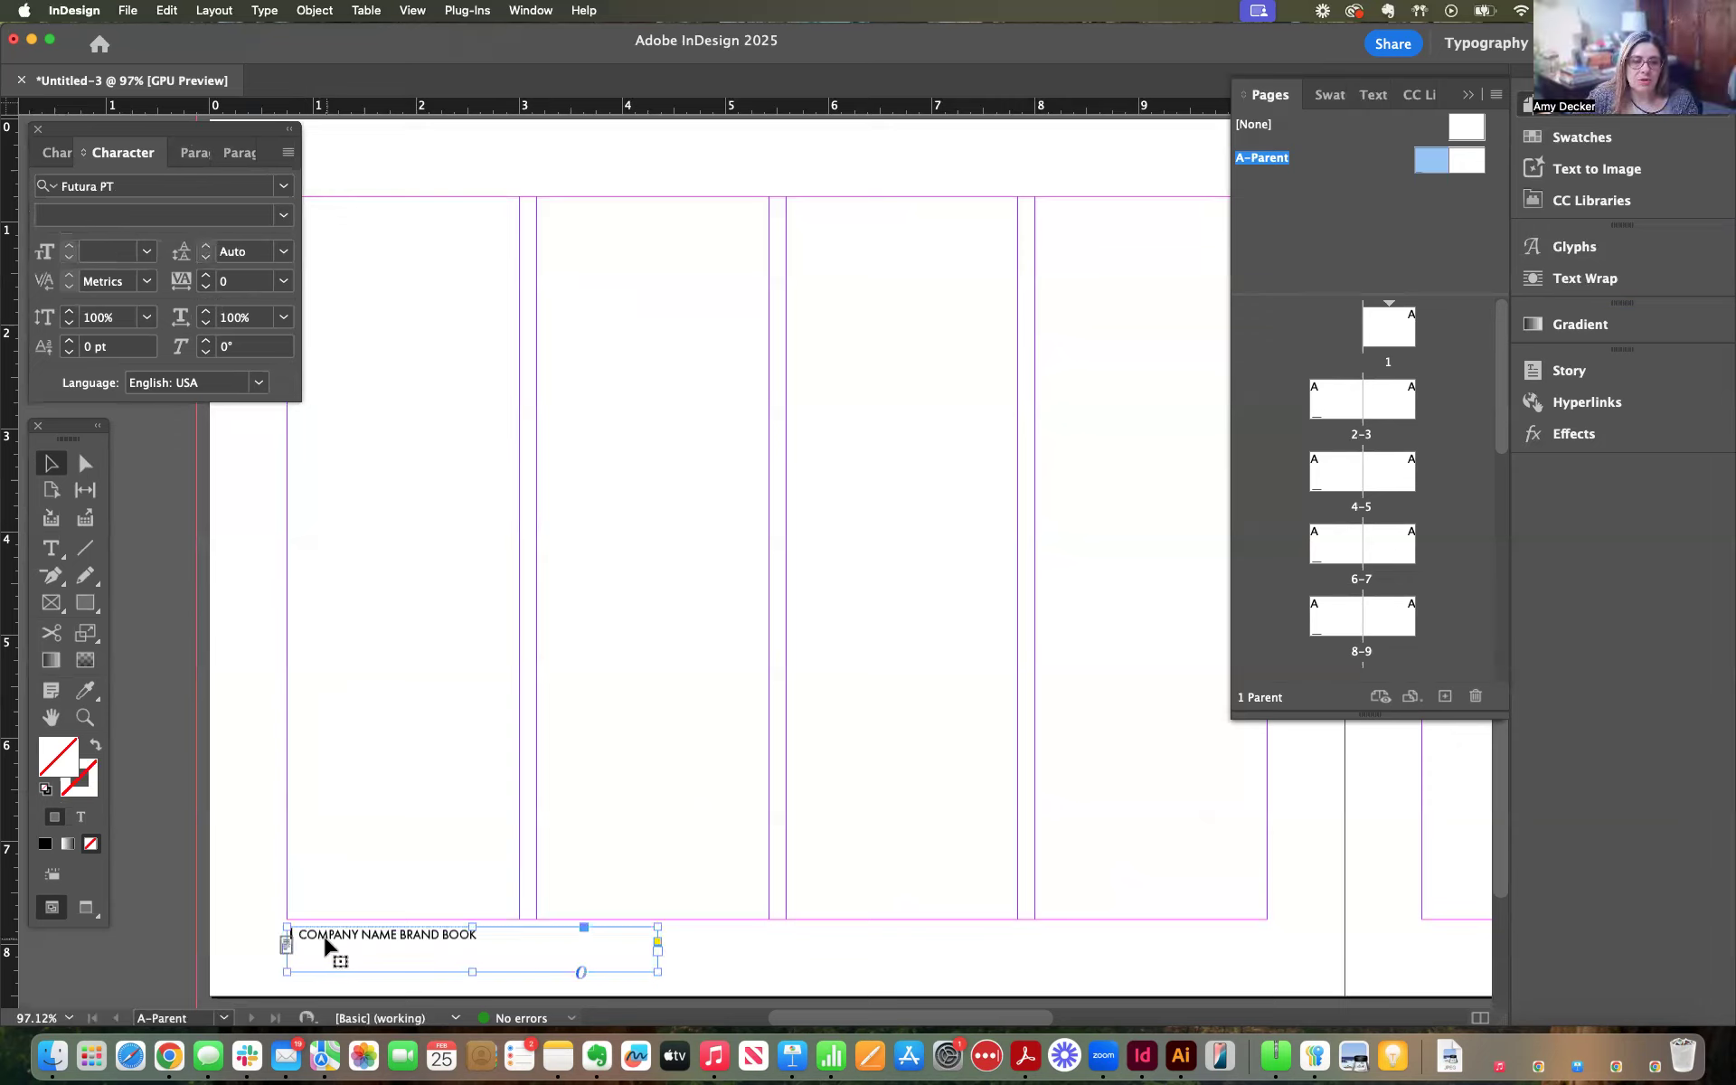
pyautogui.doubleClick(327, 940)
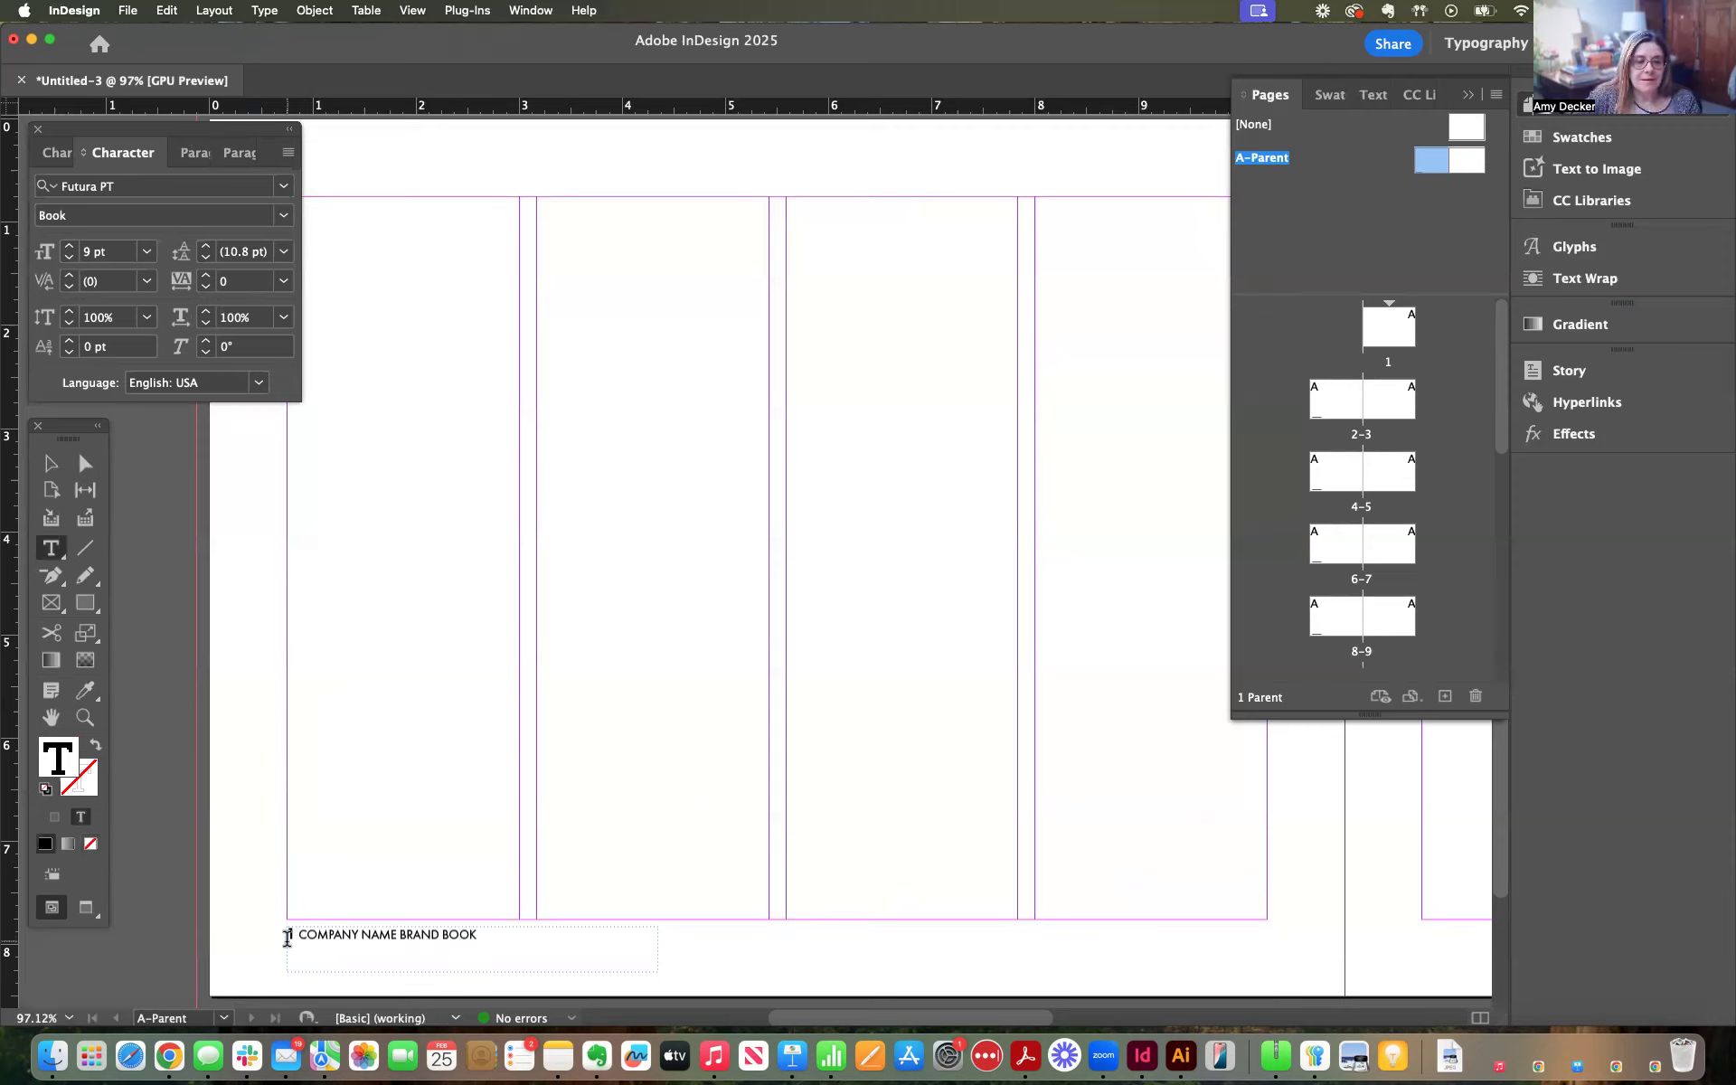
pyautogui.moveTo(287, 935); pyautogui.dragTo(523, 944)
pyautogui.click(523, 940)
pyautogui.moveTo(68, 130)
pyautogui.mouseDown()
pyautogui.moveTo(99, 124)
pyautogui.moveTo(72, 132)
pyautogui.mouseUp()
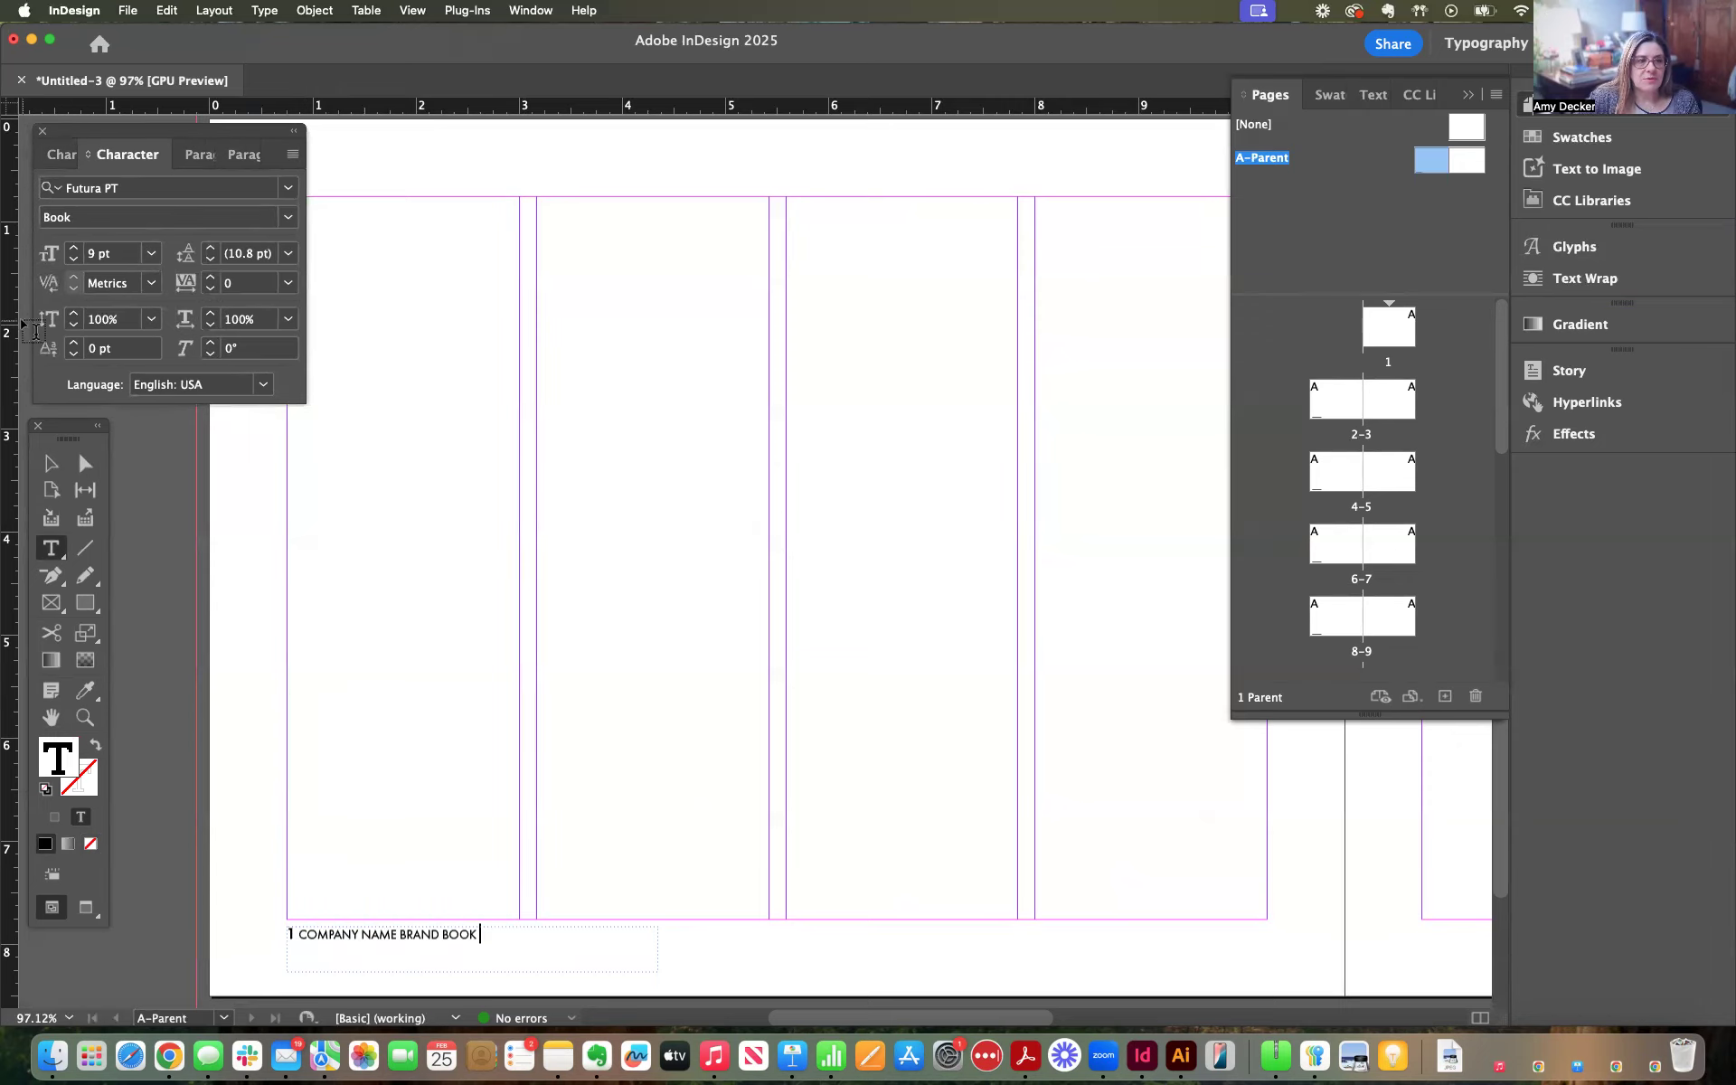
# Narrow the footer frame so it ends just past the start of the second column, and open its text for editing
pyautogui.click(54, 467)
pyautogui.click(253, 829)
pyautogui.click(454, 958)
pyautogui.moveTo(657, 972); pyautogui.dragTo(542, 966)
pyautogui.click(621, 968)
pyautogui.doubleClick(380, 935)
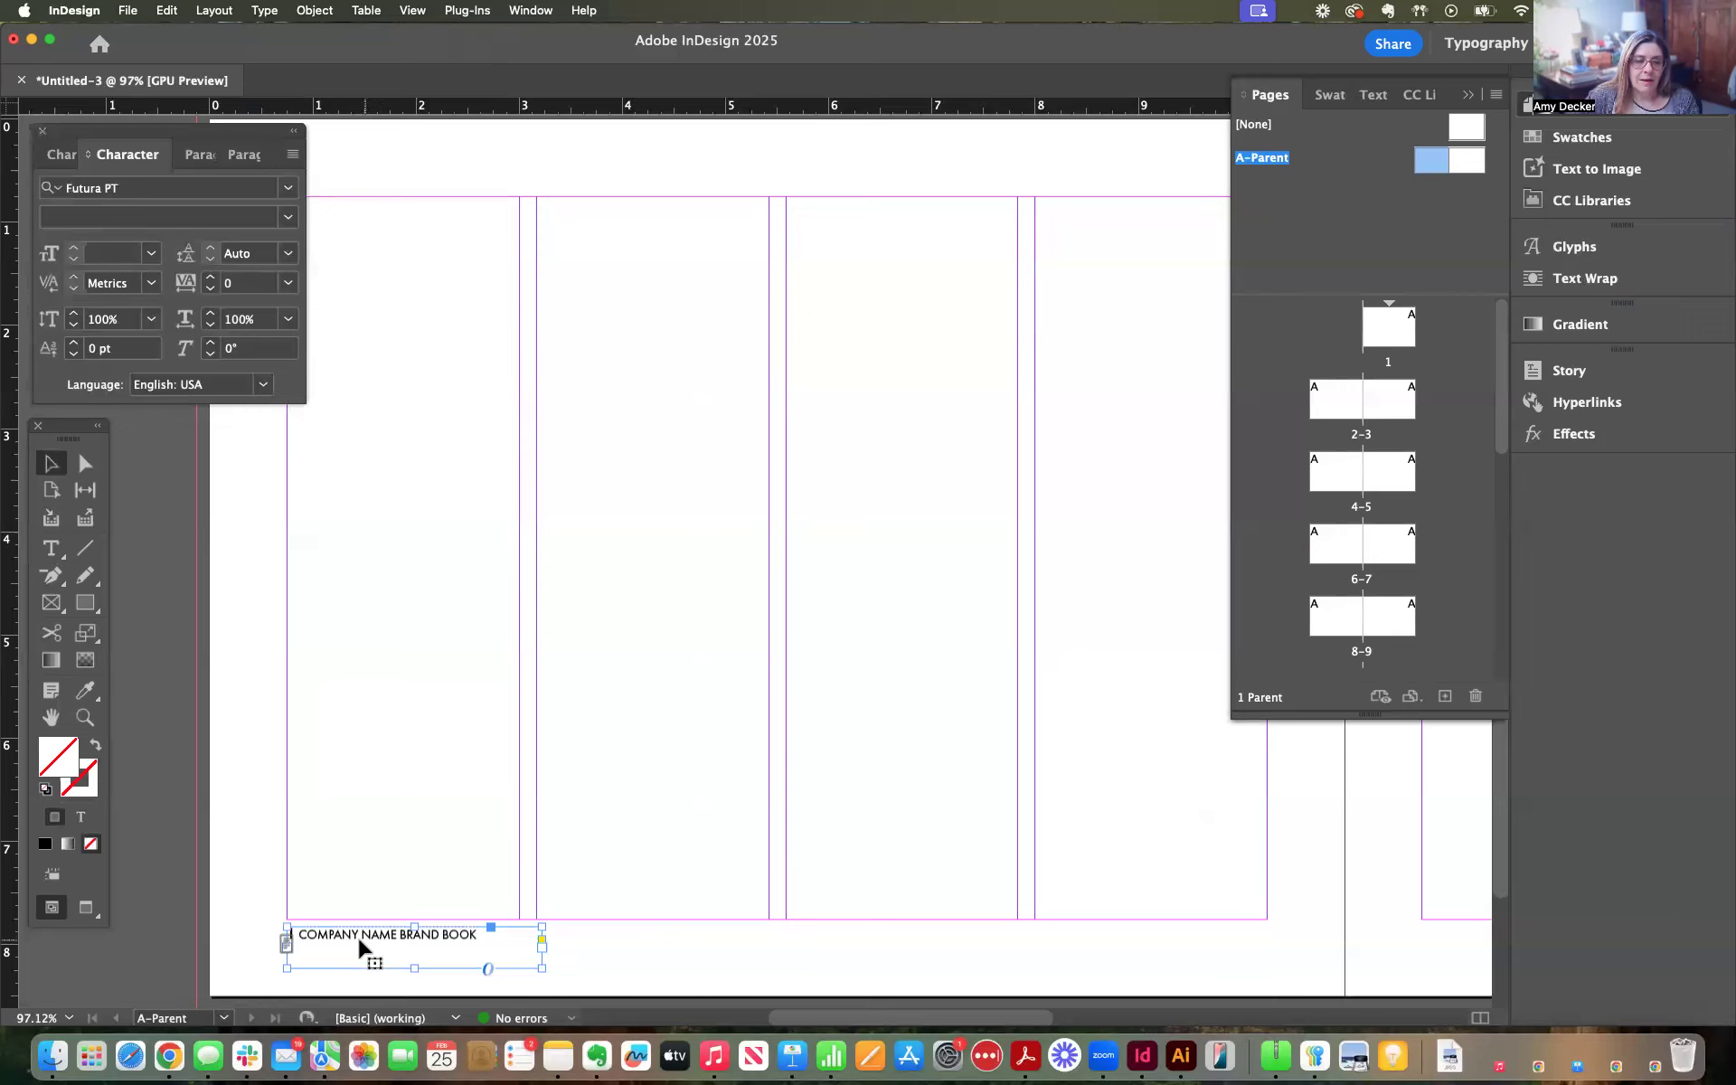
# Replace the "1" in the parent page footer with a Current Page Number marker
pyautogui.doubleClick(289, 934)
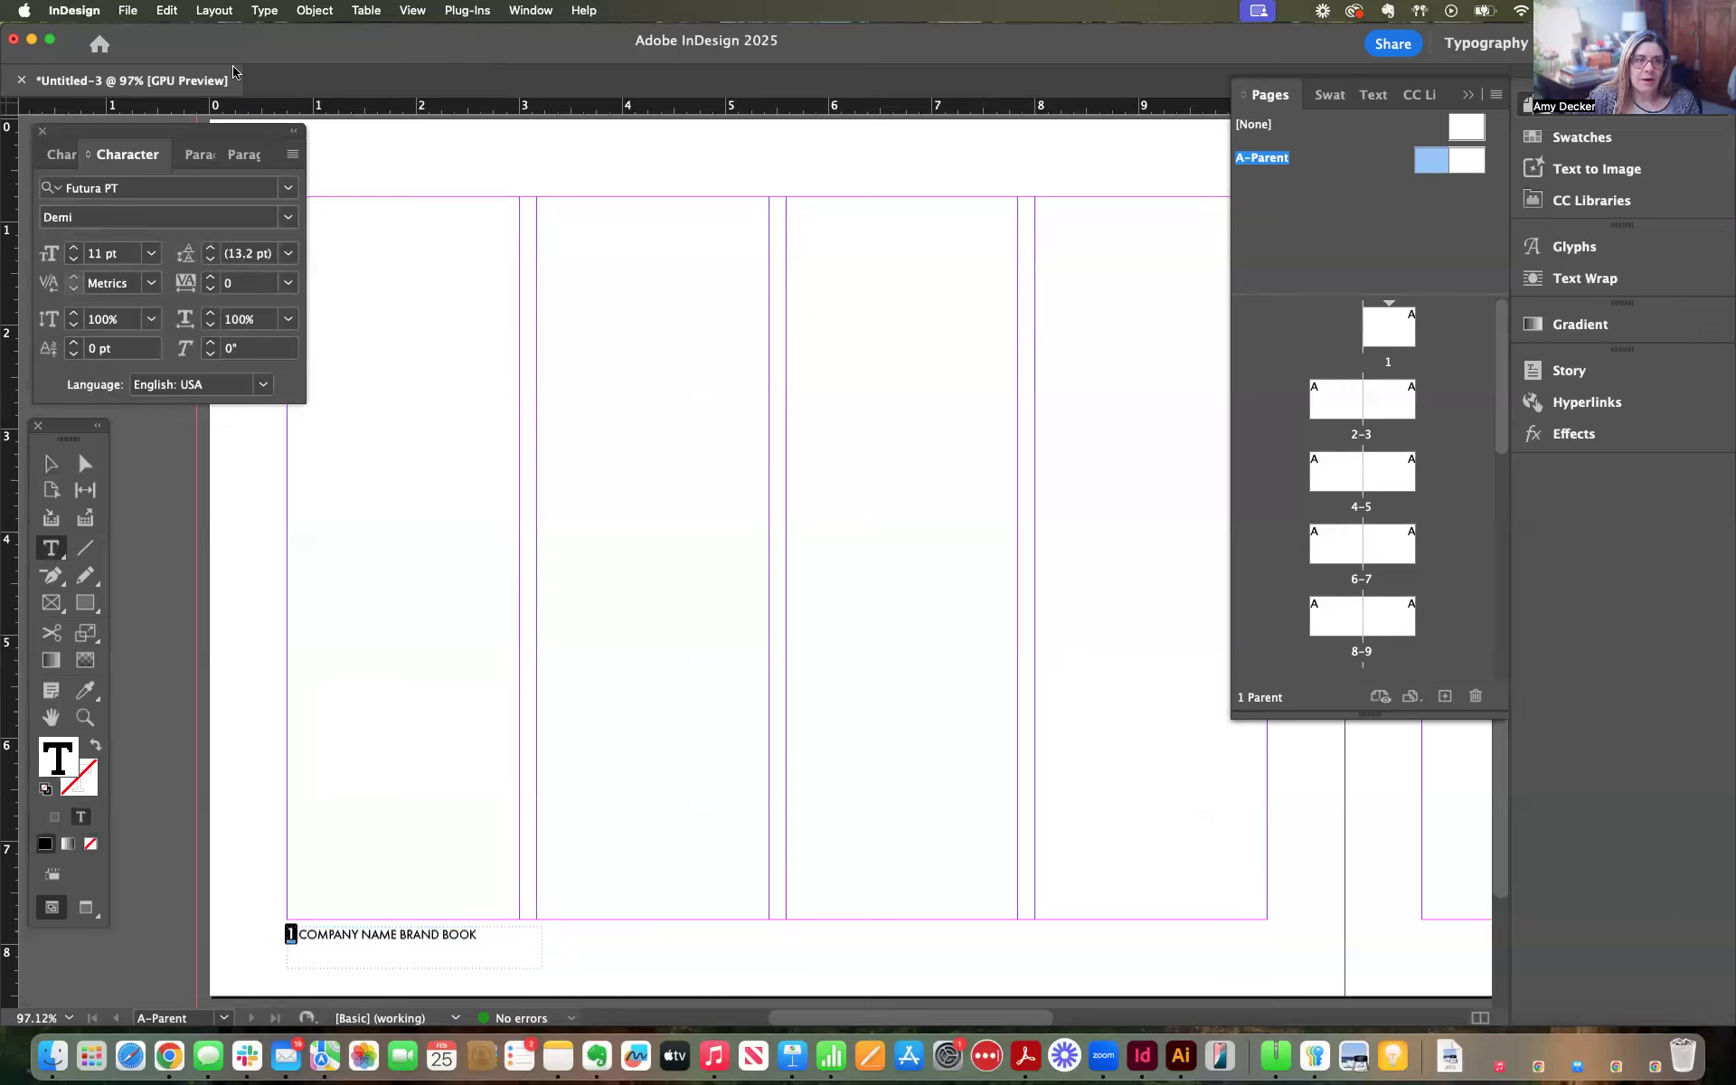
pyautogui.click(166, 10)
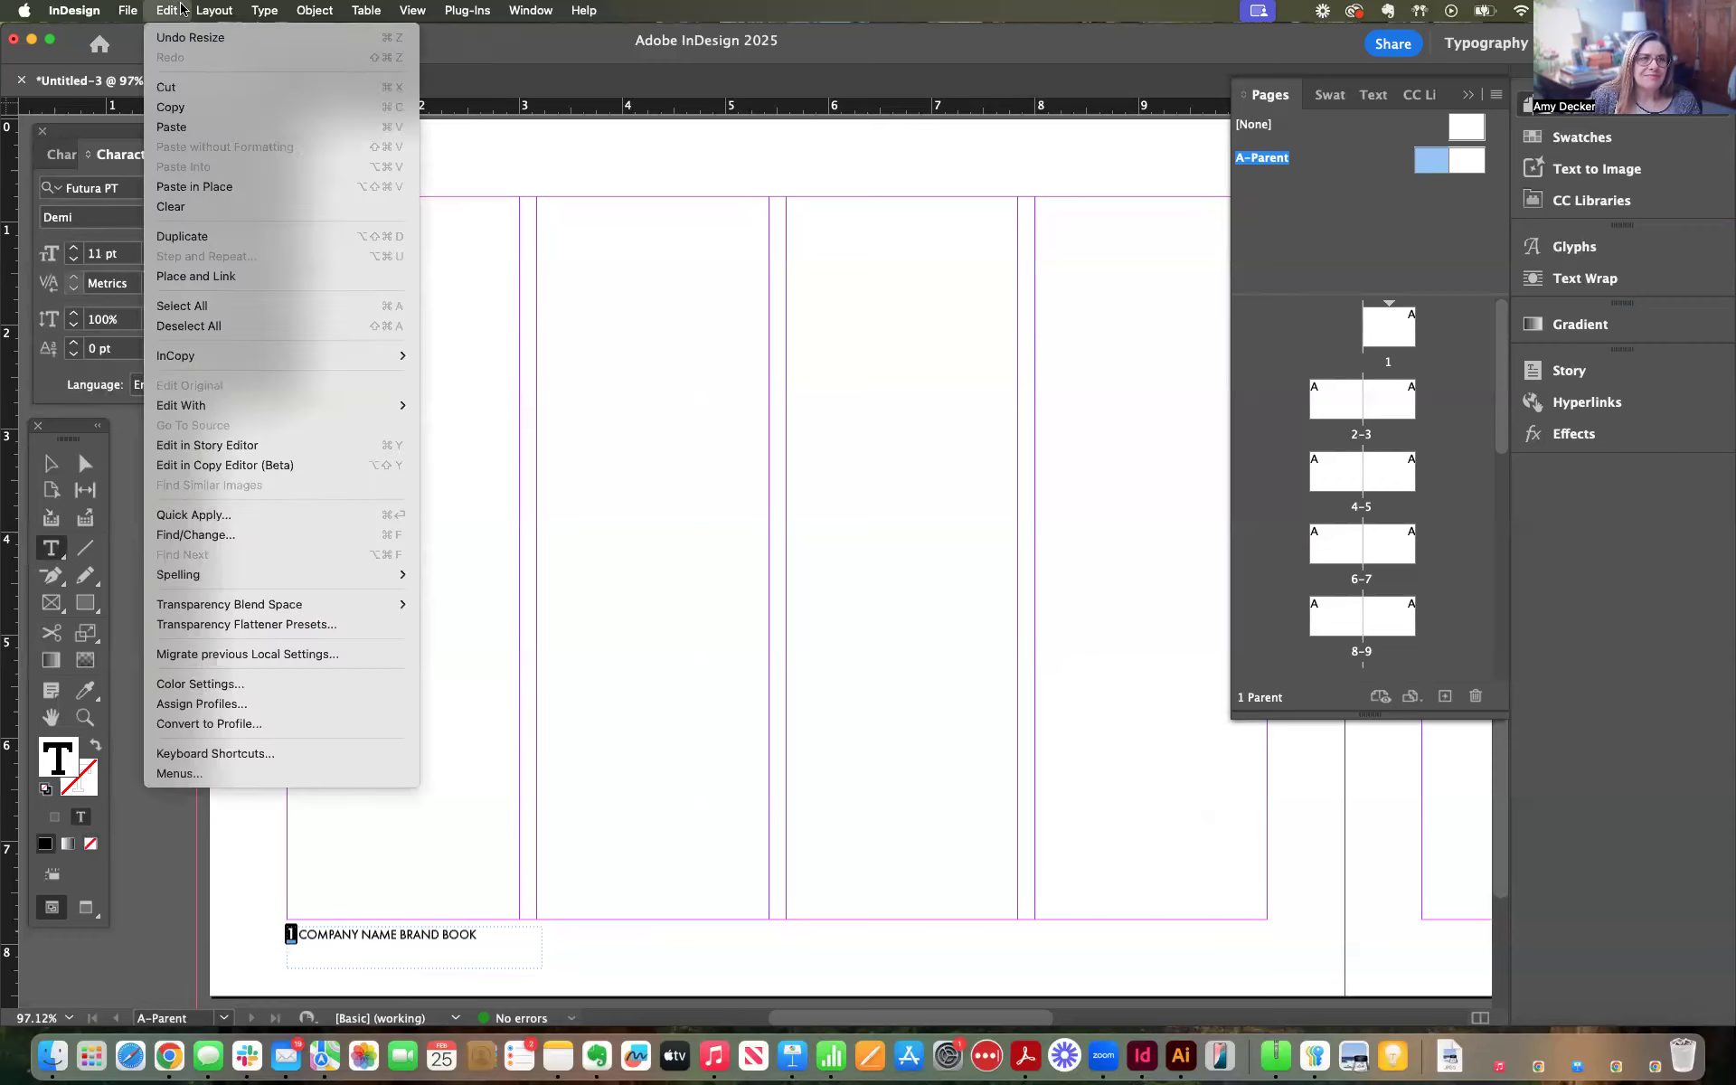
pyautogui.moveTo(321, 10)
pyautogui.moveTo(259, 10)
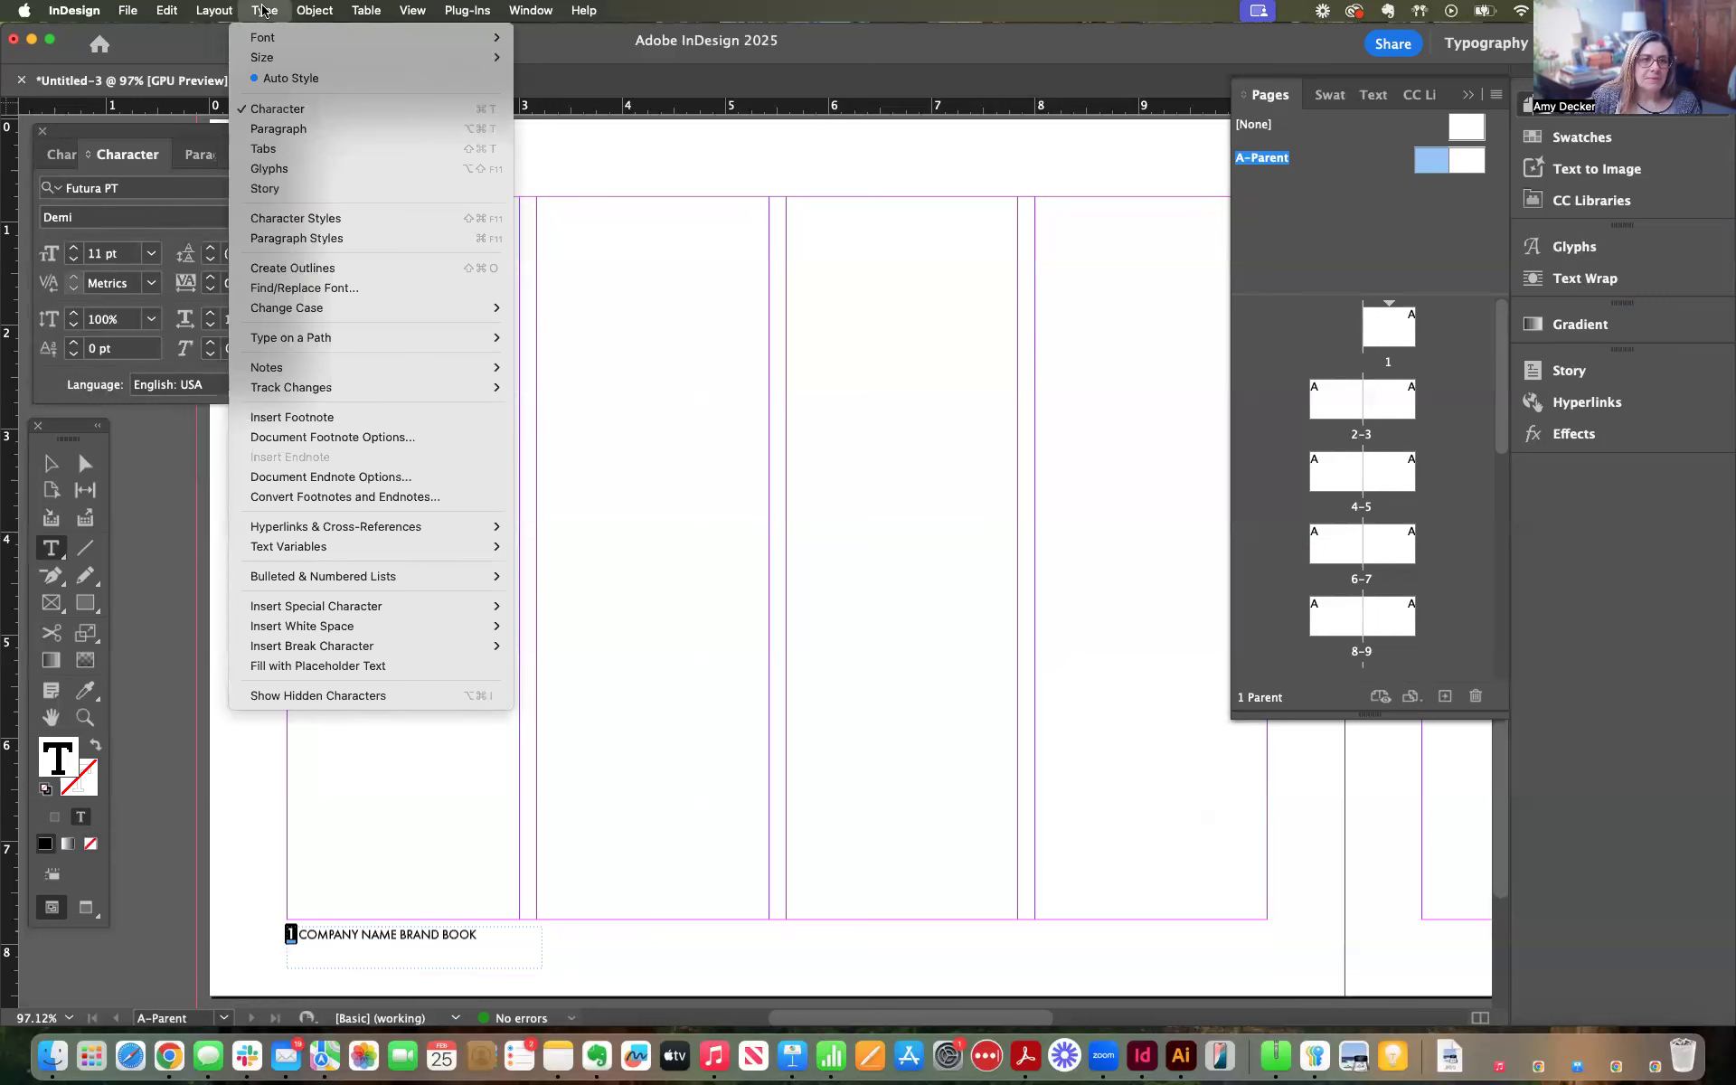
pyautogui.moveTo(331, 614)
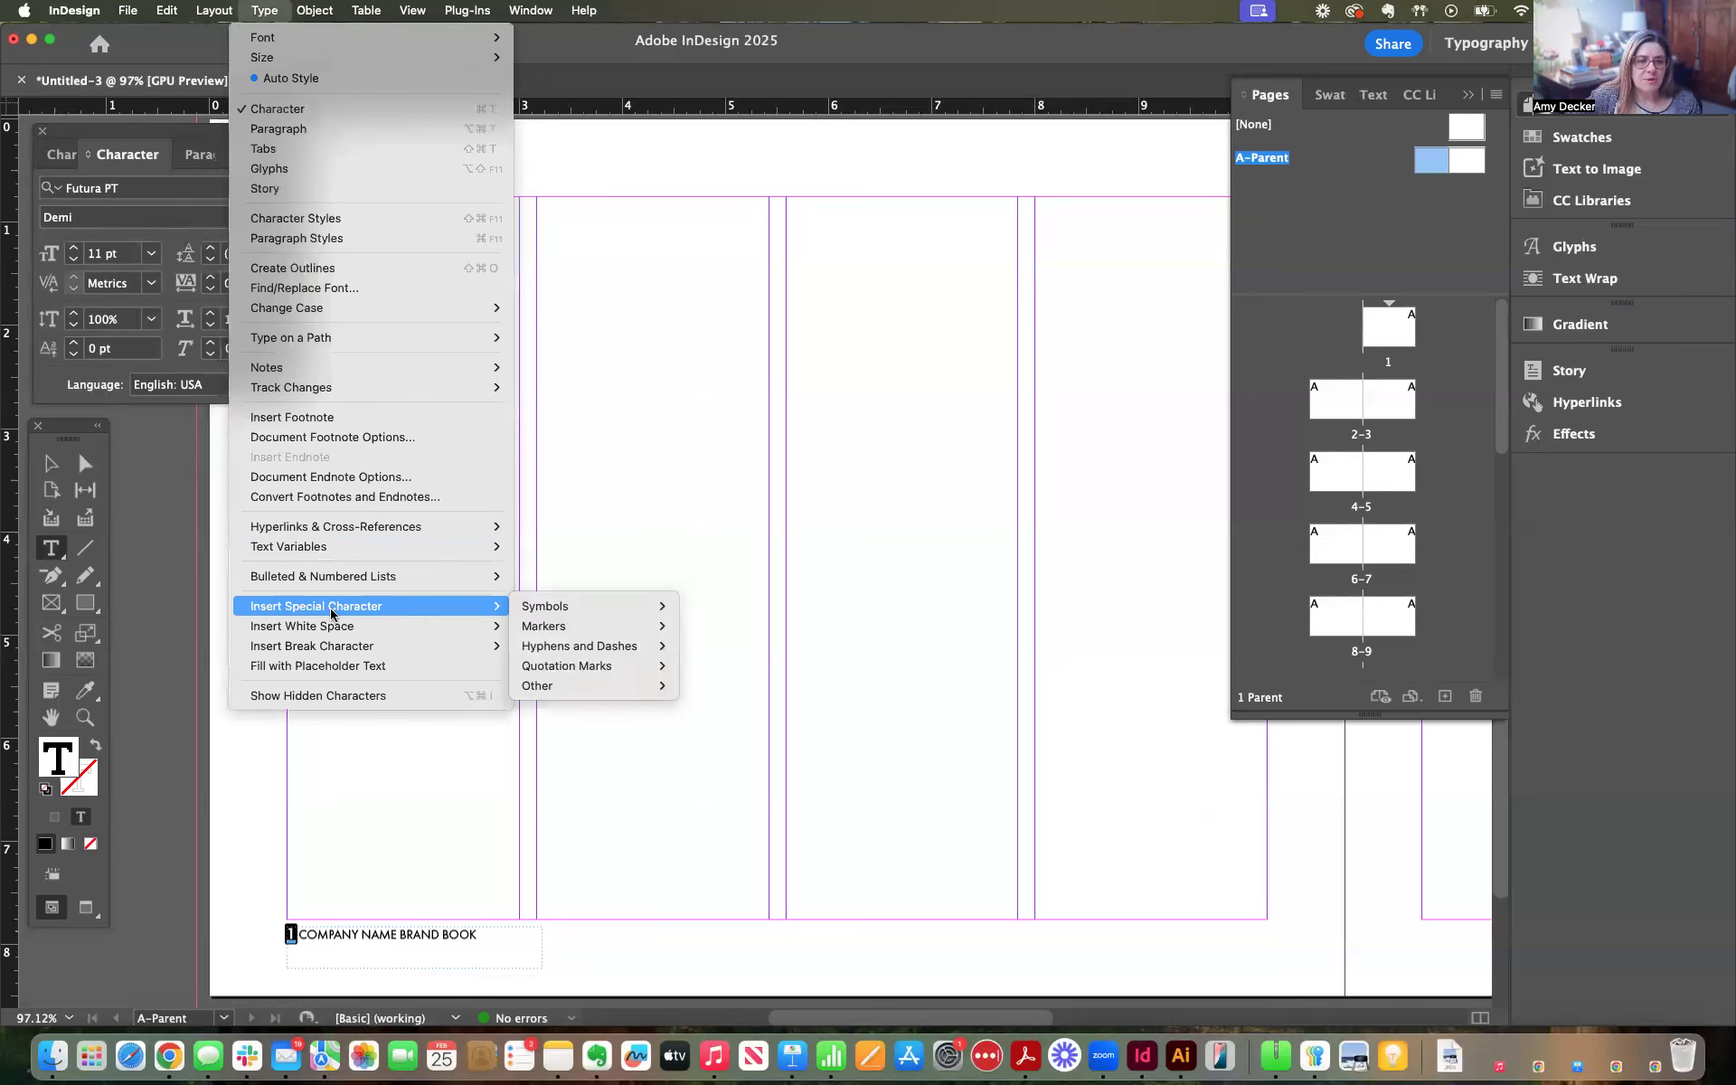
pyautogui.moveTo(592, 628)
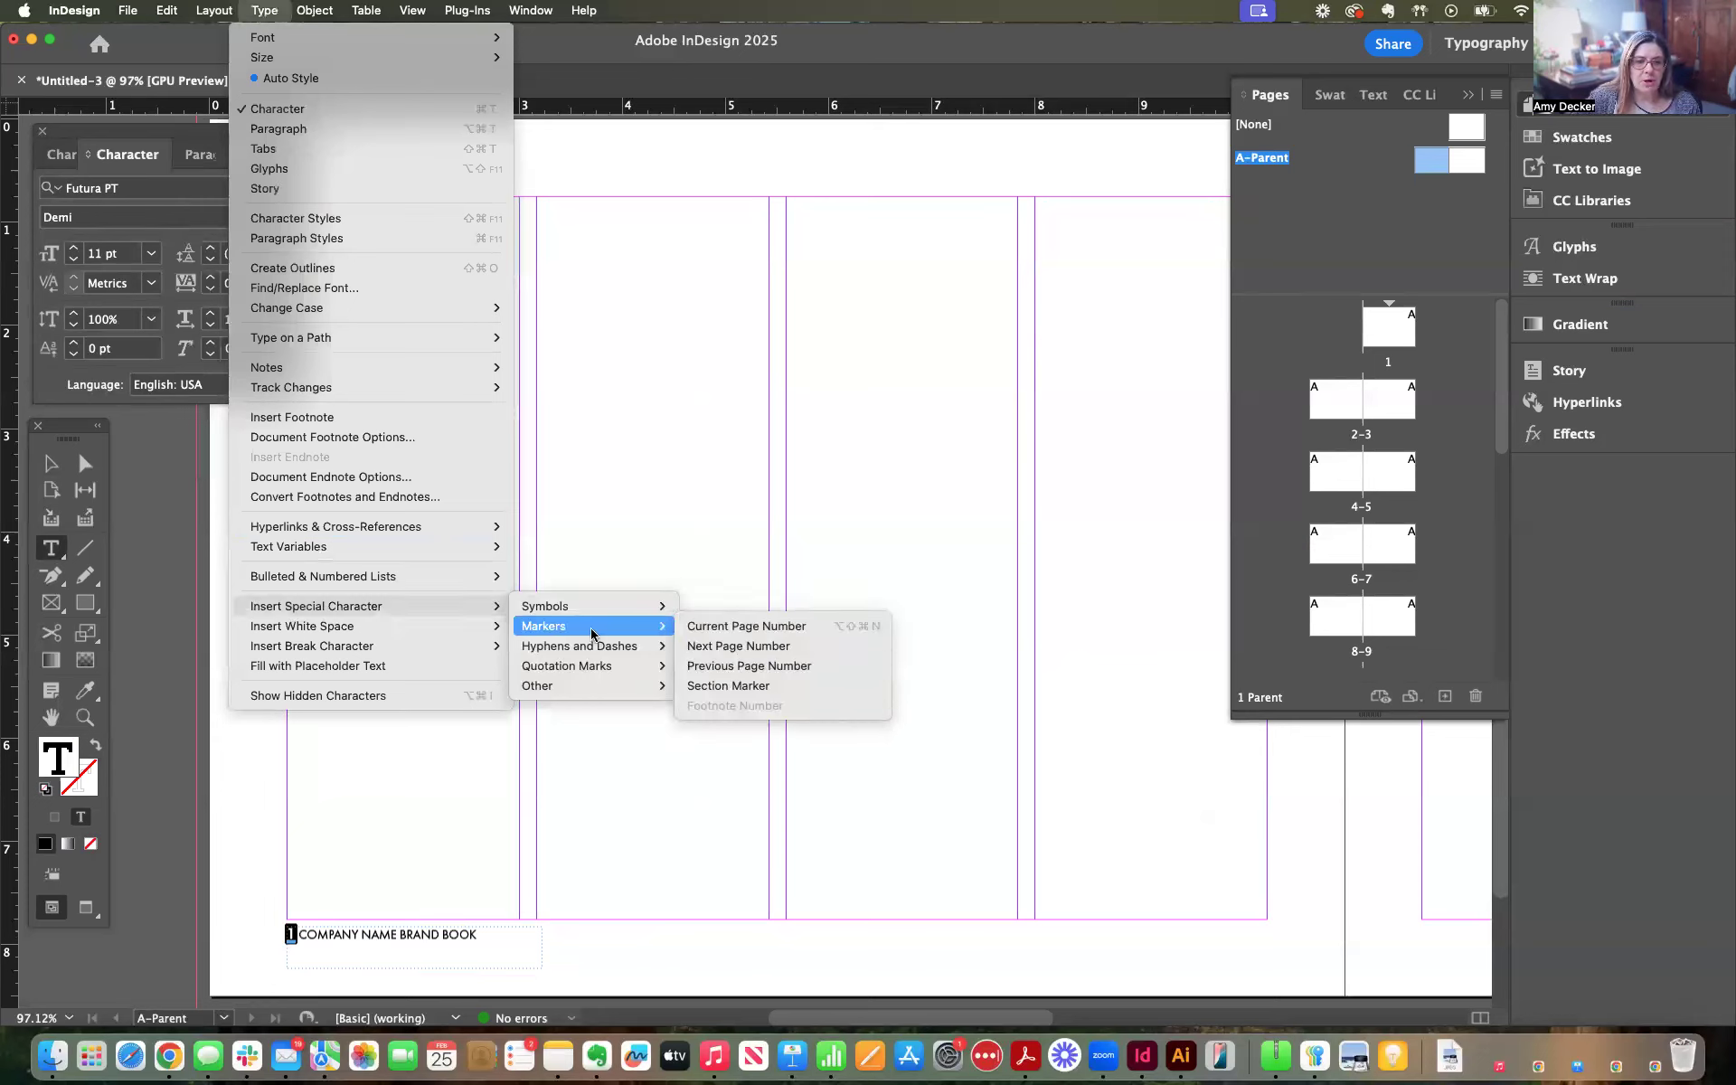
pyautogui.click(758, 633)
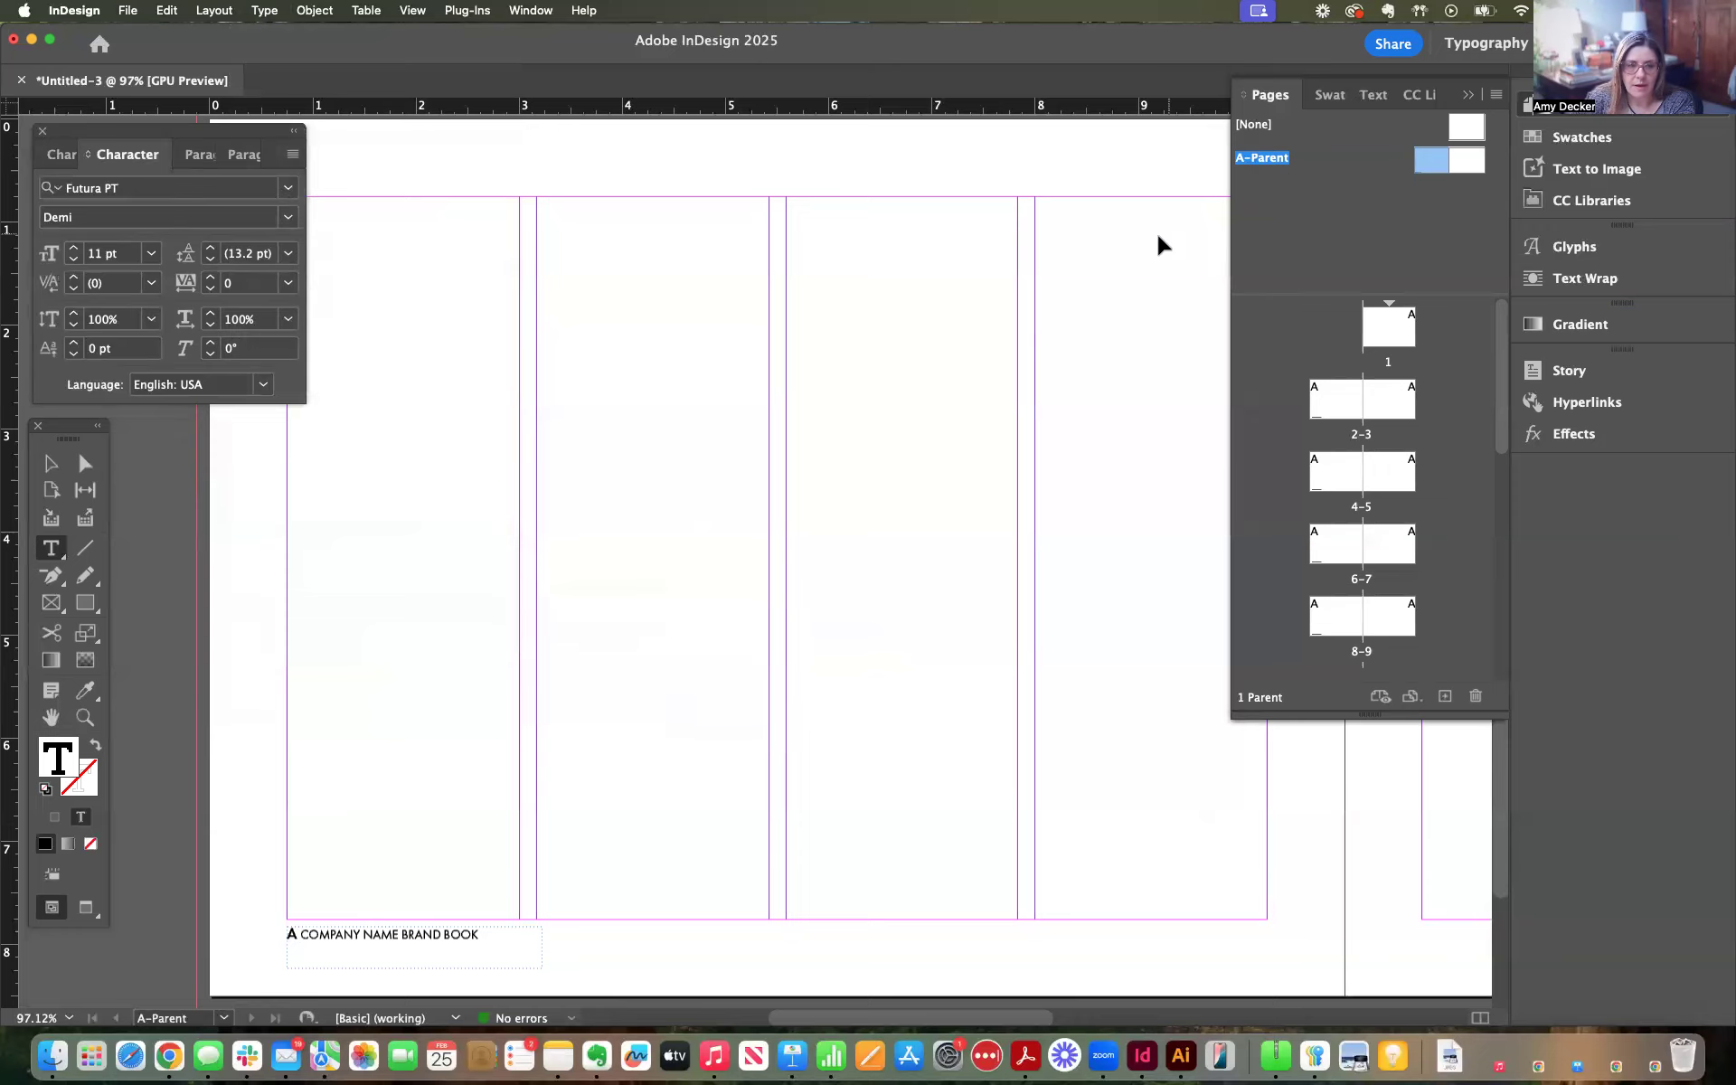
# Copy the footer frame onto the right-hand parent page, placing it below the fourth column with its outer edge at the margin
pyautogui.press('super+minus')
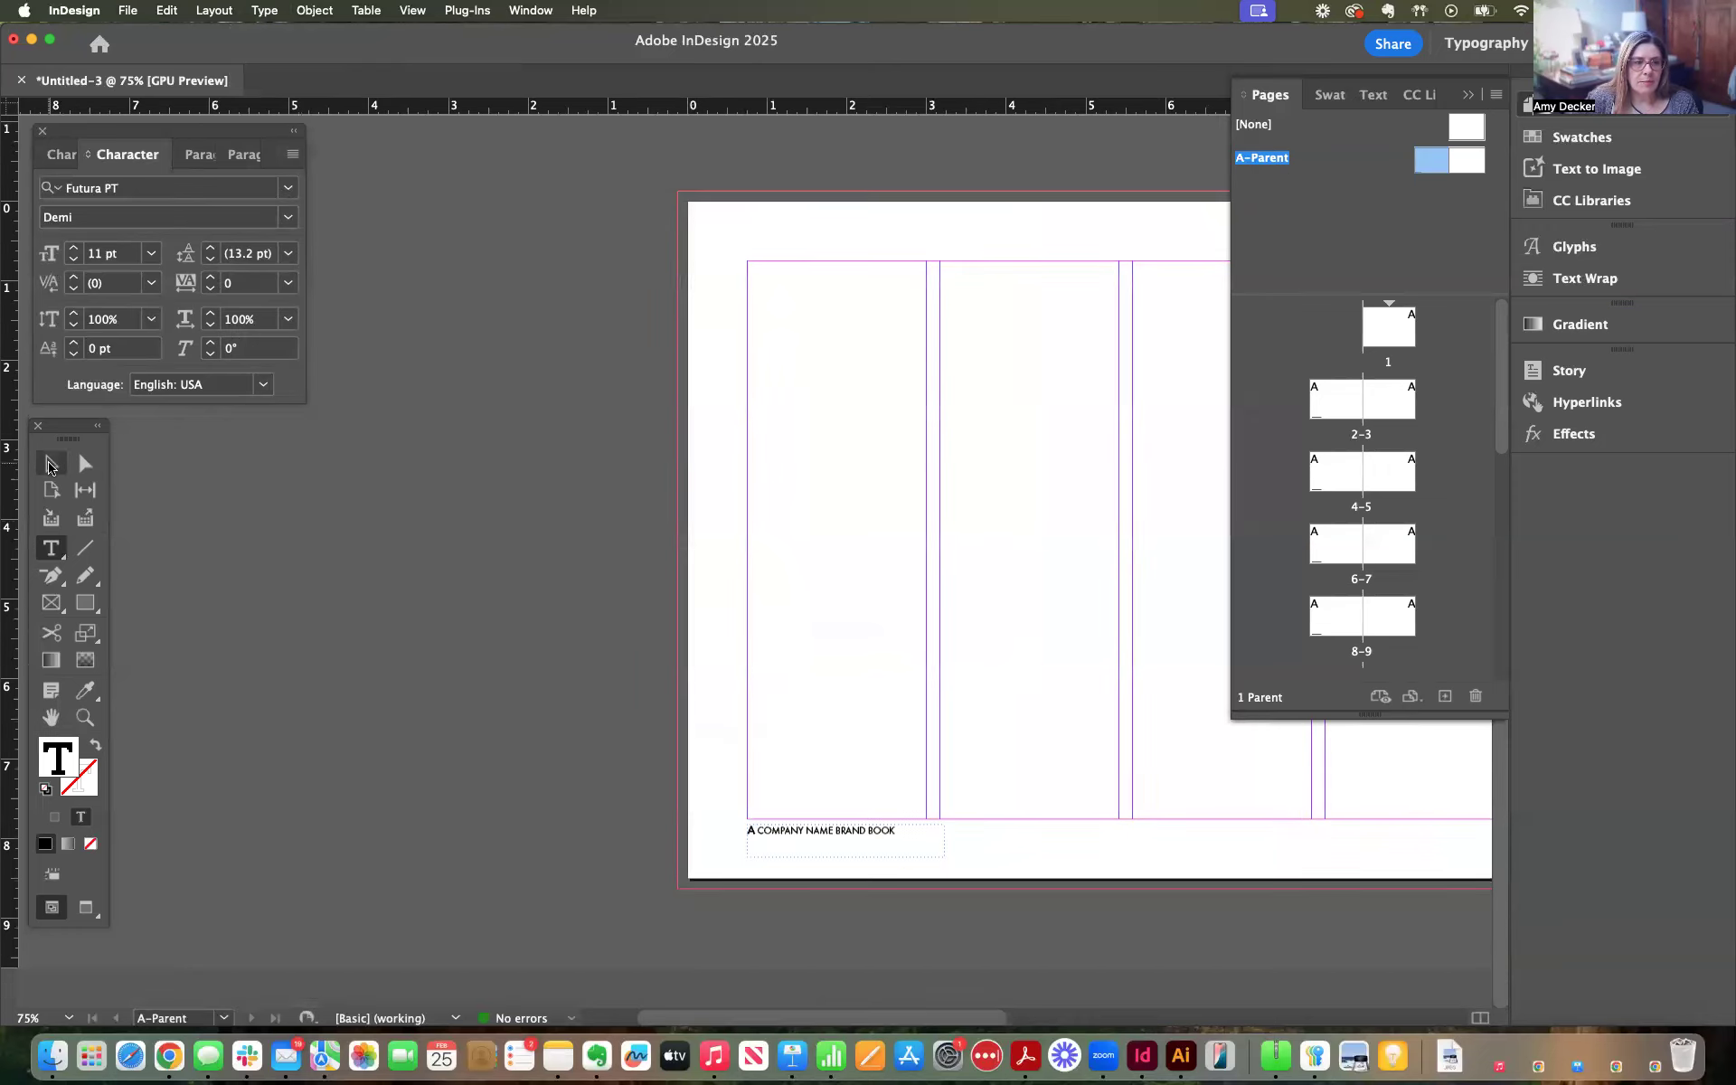
pyautogui.press('Escape')
pyautogui.moveTo(945, 461); pyautogui.dragTo(710, 472)
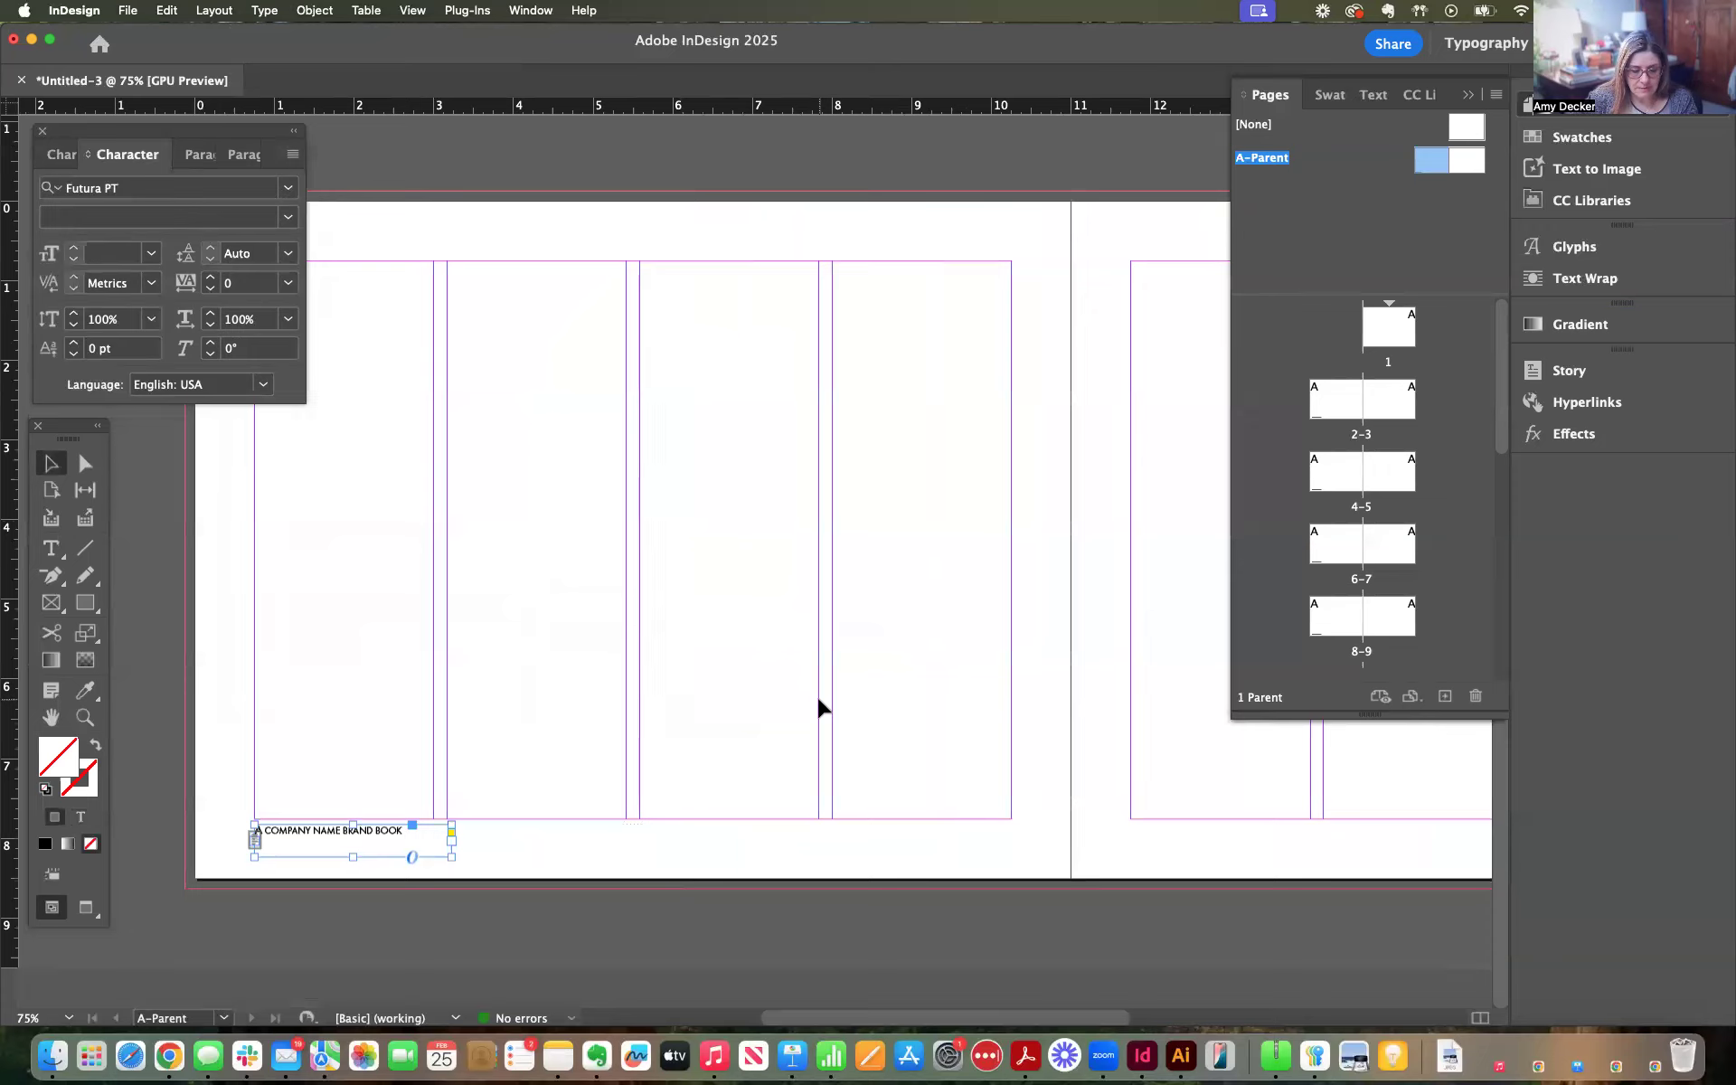
pyautogui.moveTo(1007, 702); pyautogui.dragTo(964, 709)
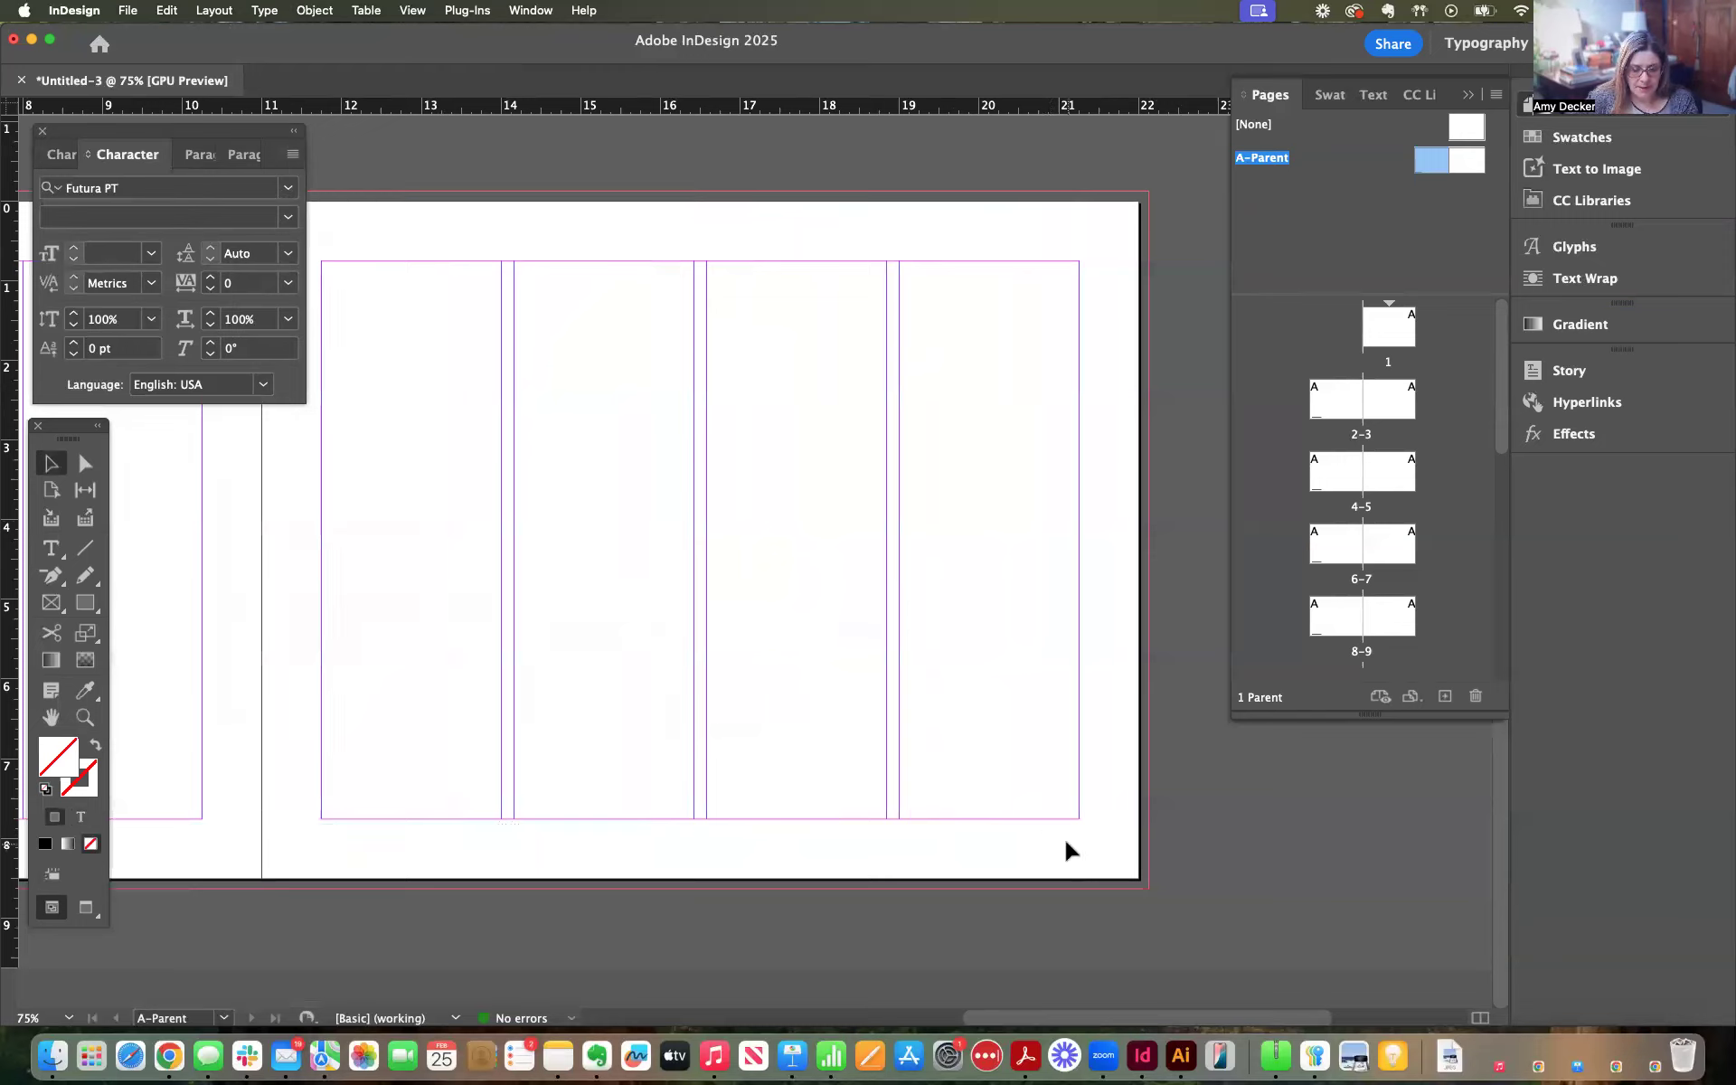
pyautogui.press('super+v')
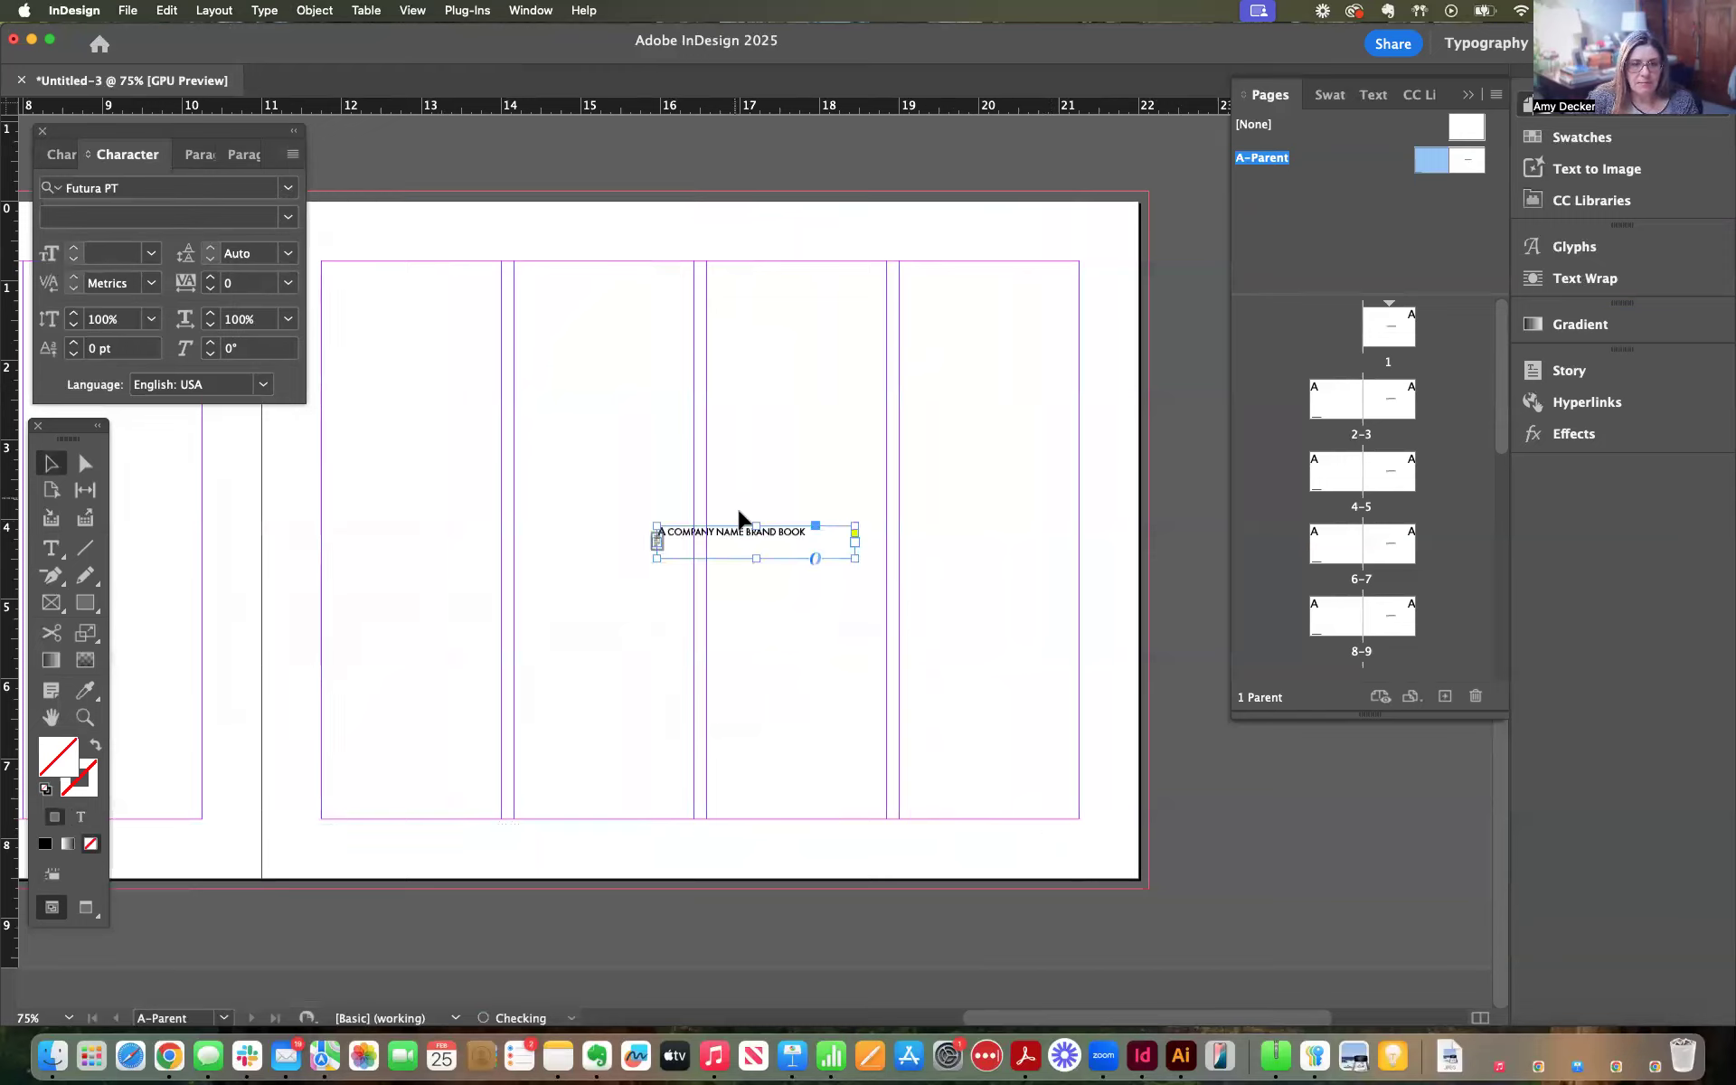
pyautogui.moveTo(736, 542); pyautogui.dragTo(956, 843)
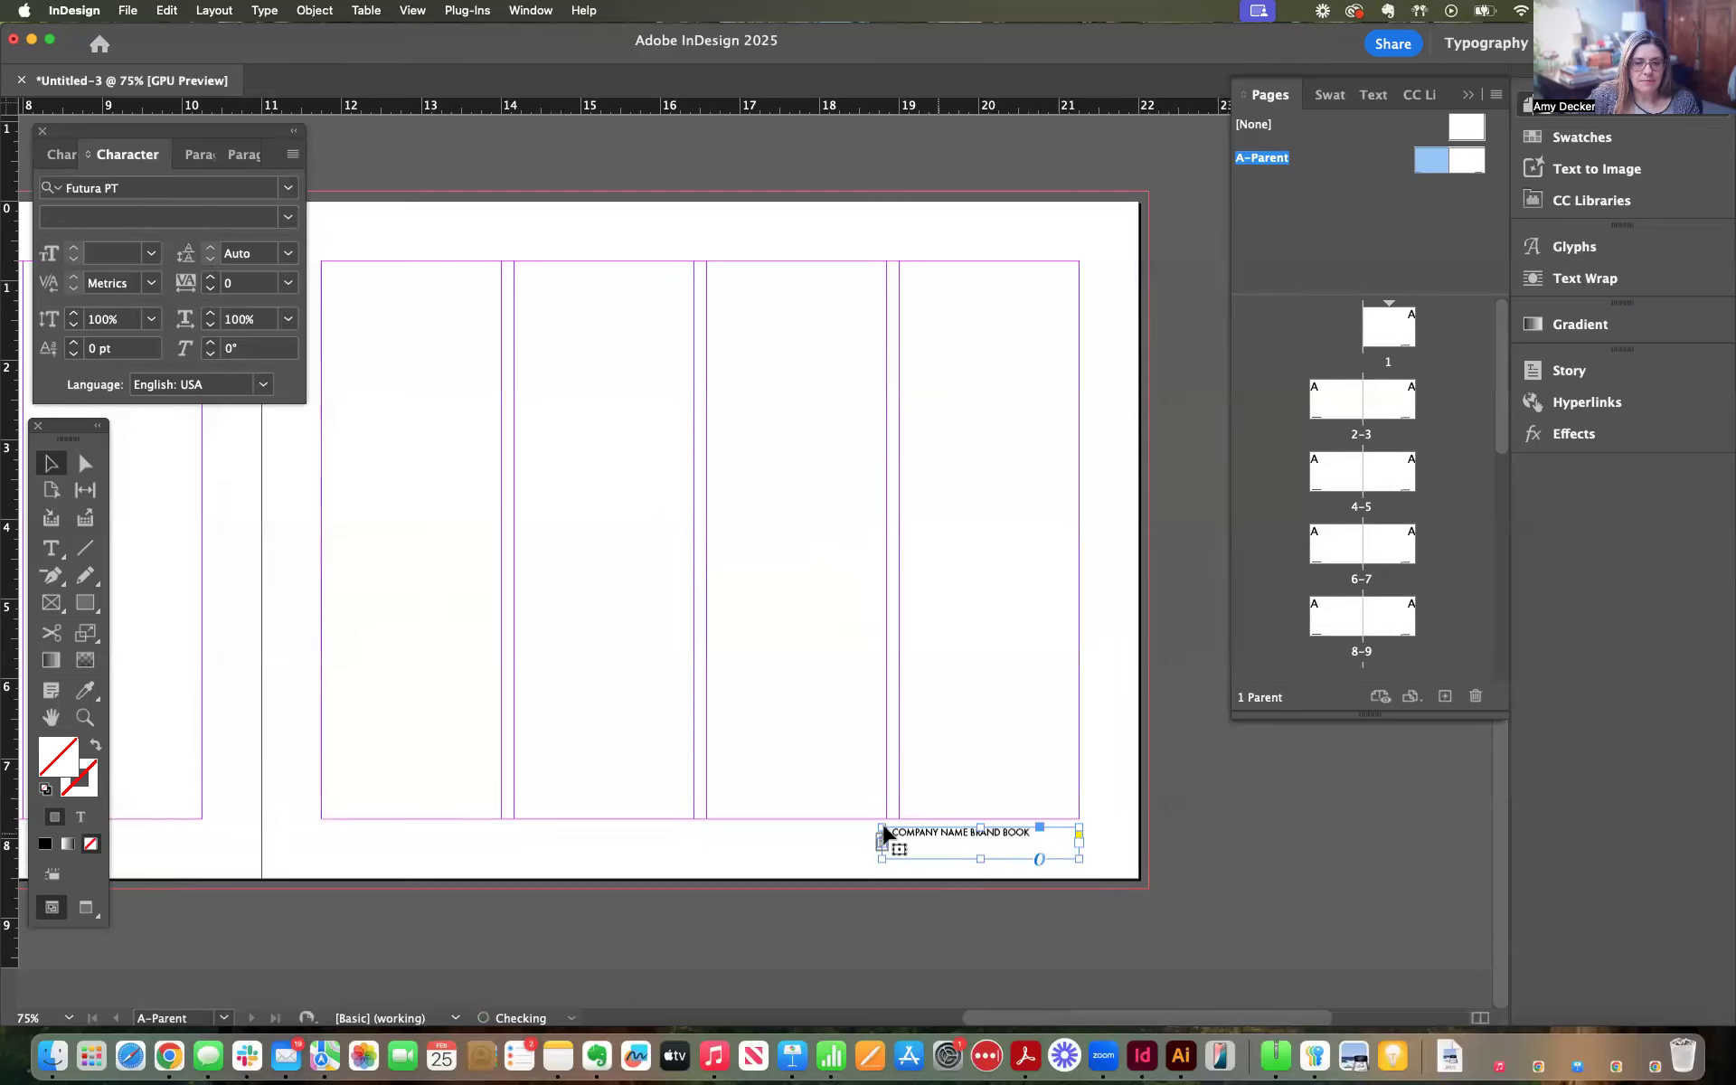
# Add a horizontal ruler guide across the parent spread at the baseline of the left page's footer text
pyautogui.hscroll(10, 872, 717)
pyautogui.hscroll(-4, 952, 675)
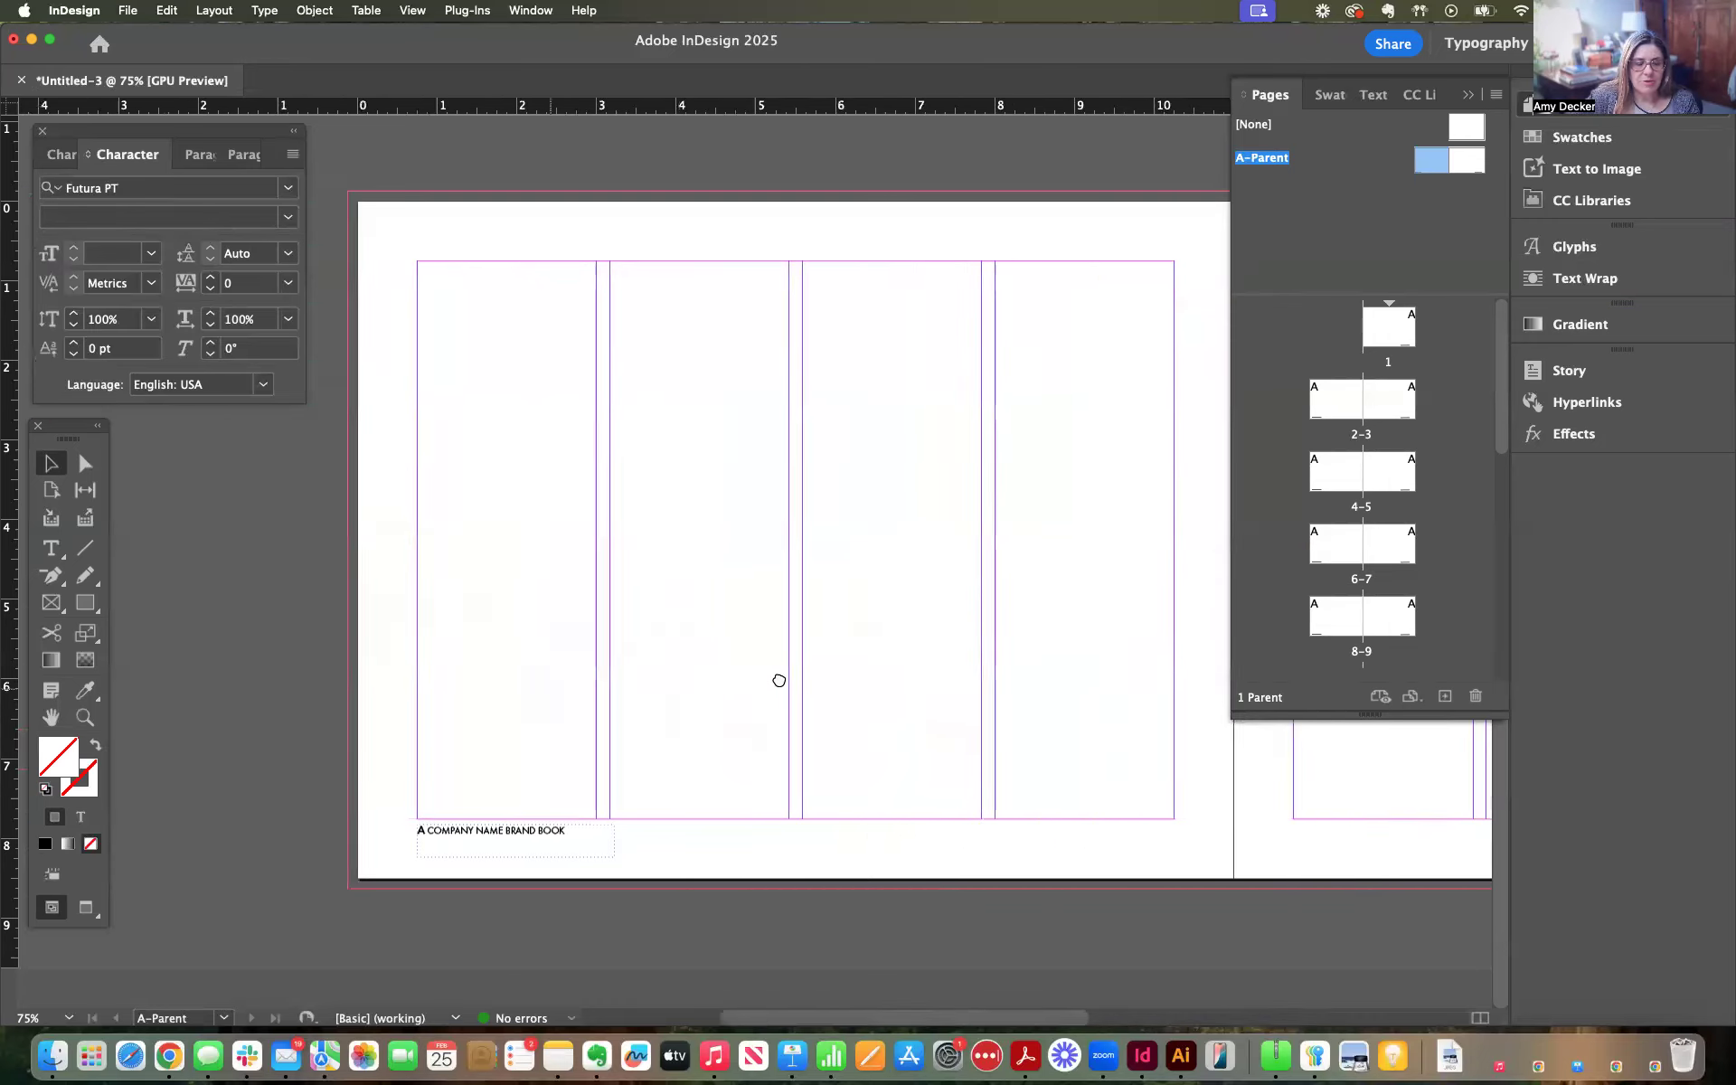
pyautogui.scroll(2, 754, 675)
pyautogui.scroll(-4, 605, 690)
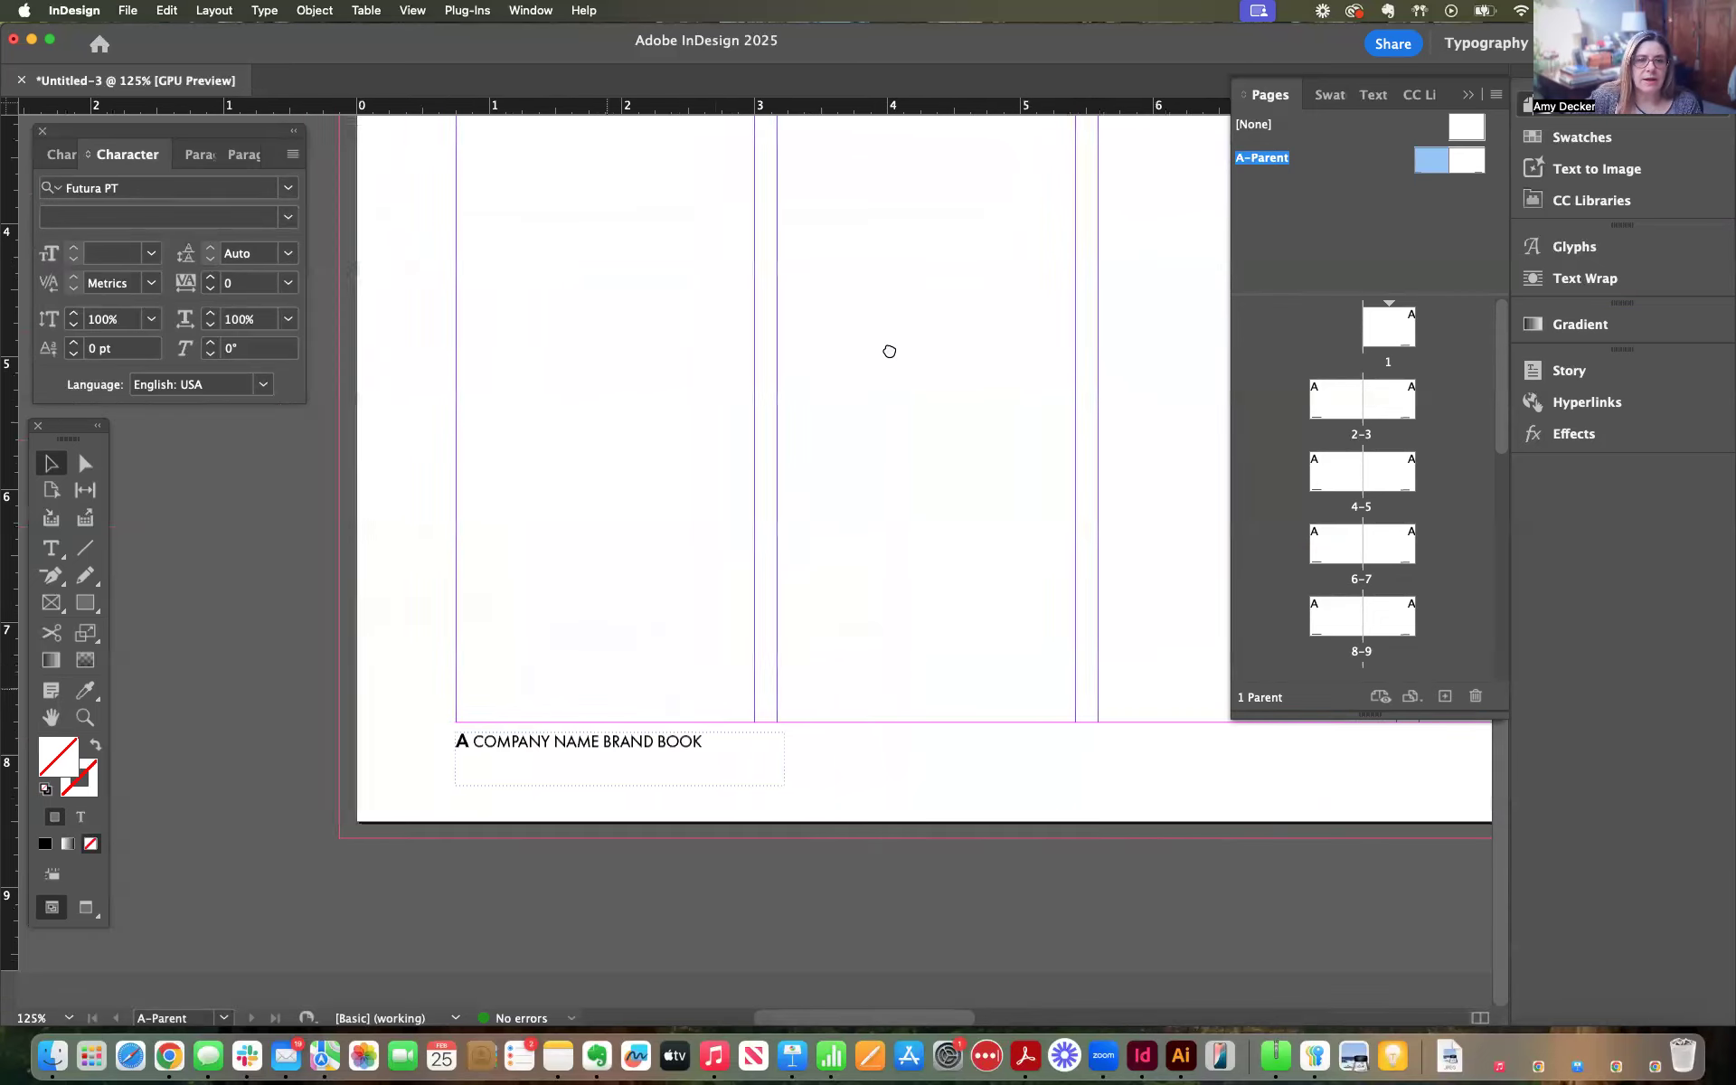
pyautogui.moveTo(704, 108); pyautogui.dragTo(682, 748)
pyautogui.click(1066, 759)
pyautogui.moveTo(1126, 782); pyautogui.dragTo(441, 756)
pyautogui.moveTo(596, 107); pyautogui.dragTo(542, 743)
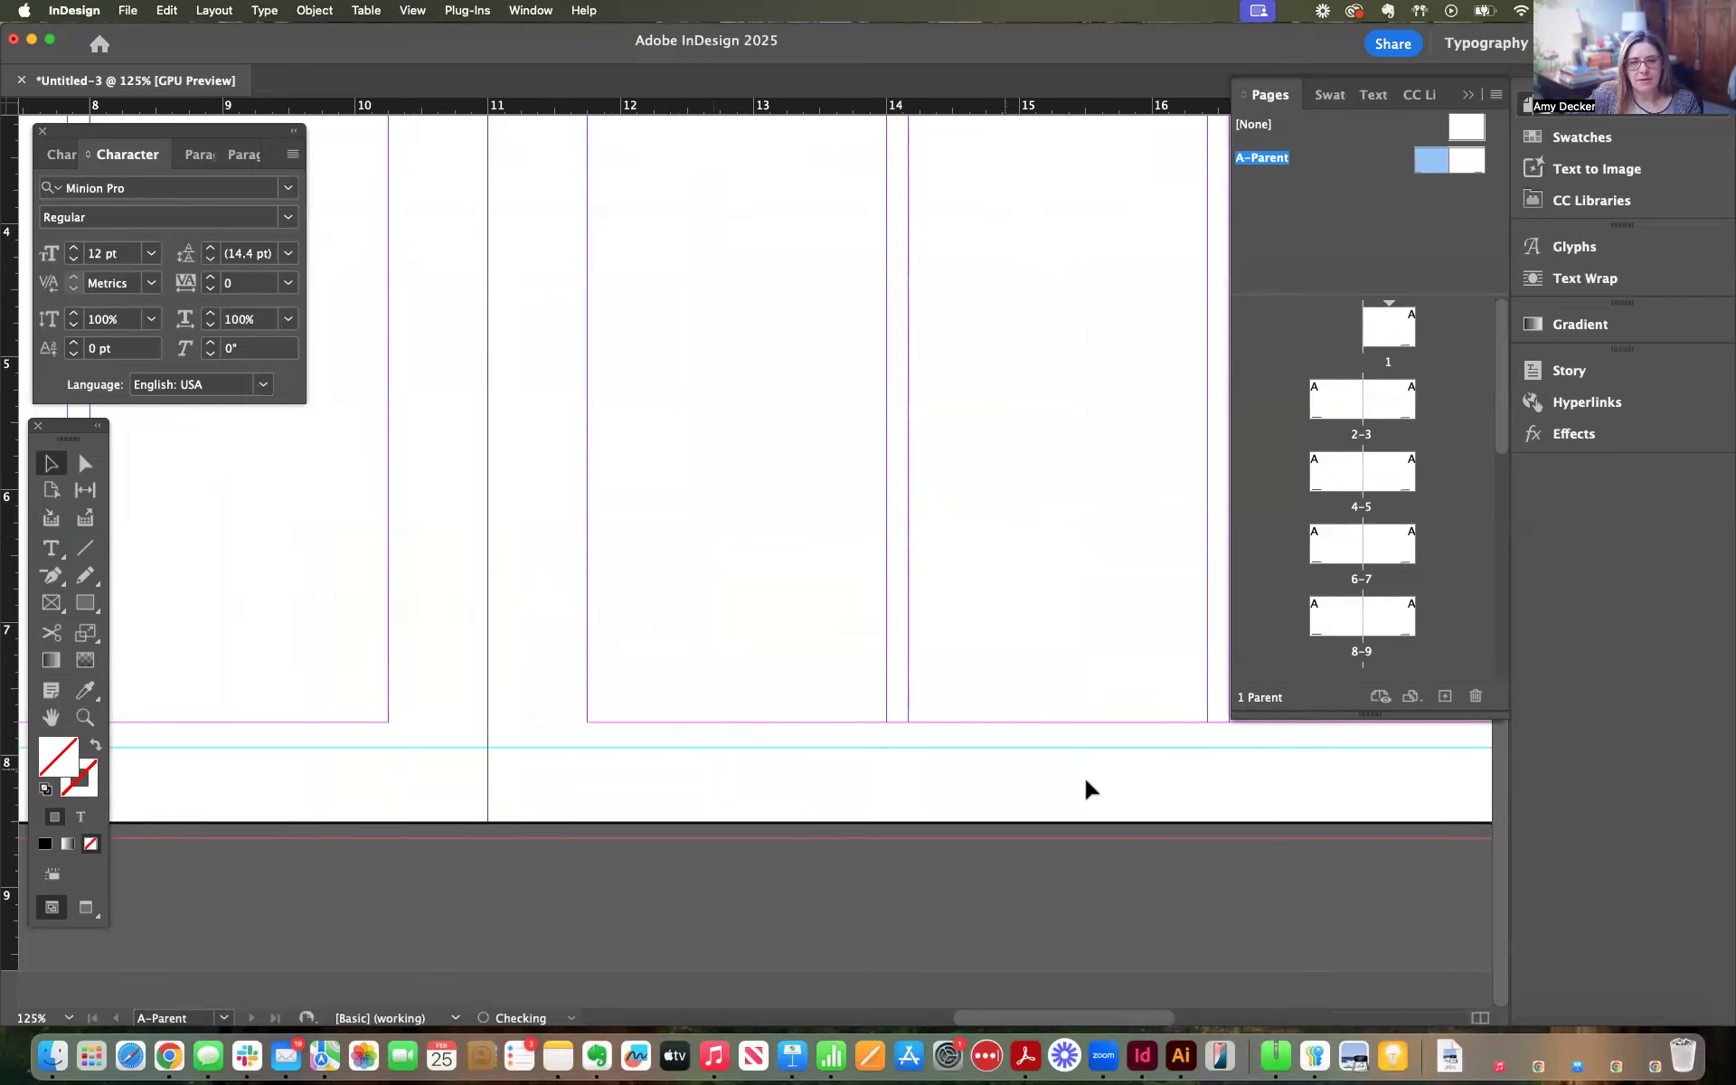
# Align the right page's footer text to the horizontal guide and extend the frame's outer edge to the page margin
pyautogui.moveTo(1028, 798); pyautogui.dragTo(402, 811)
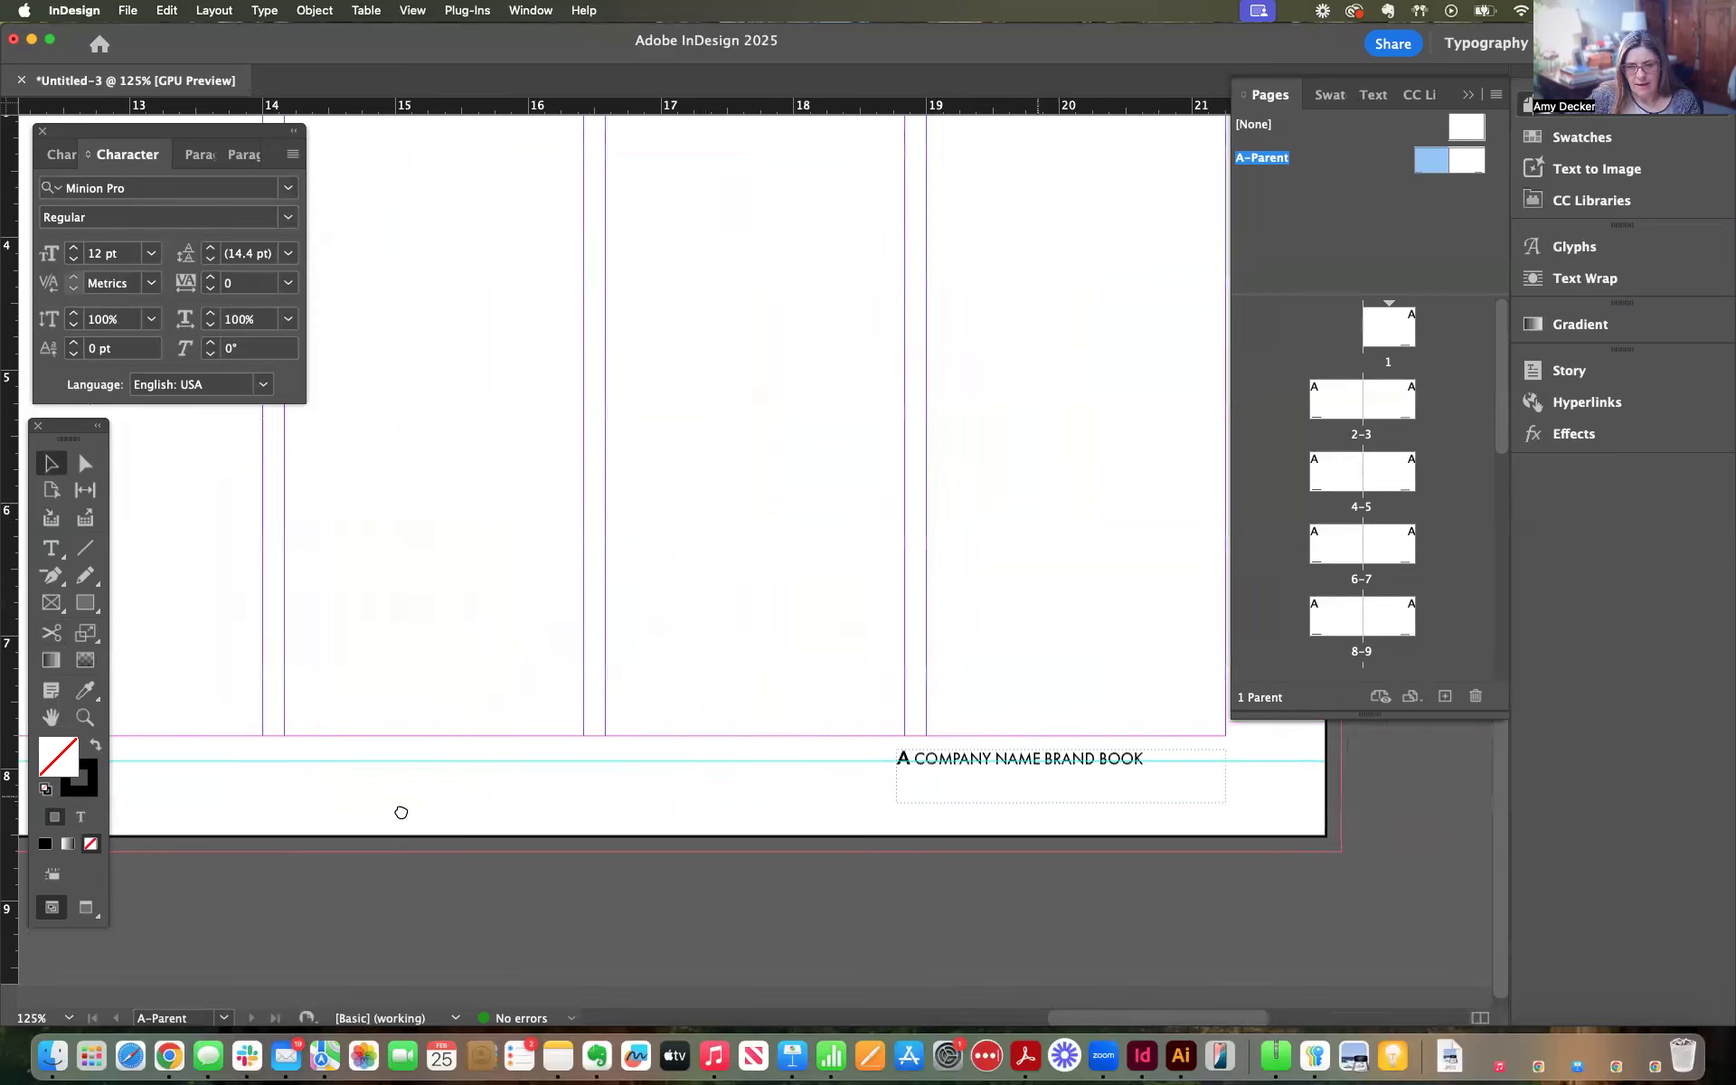
pyautogui.hscroll(5, 507, 790)
pyautogui.click(684, 769)
pyautogui.moveTo(685, 769); pyautogui.dragTo(686, 764)
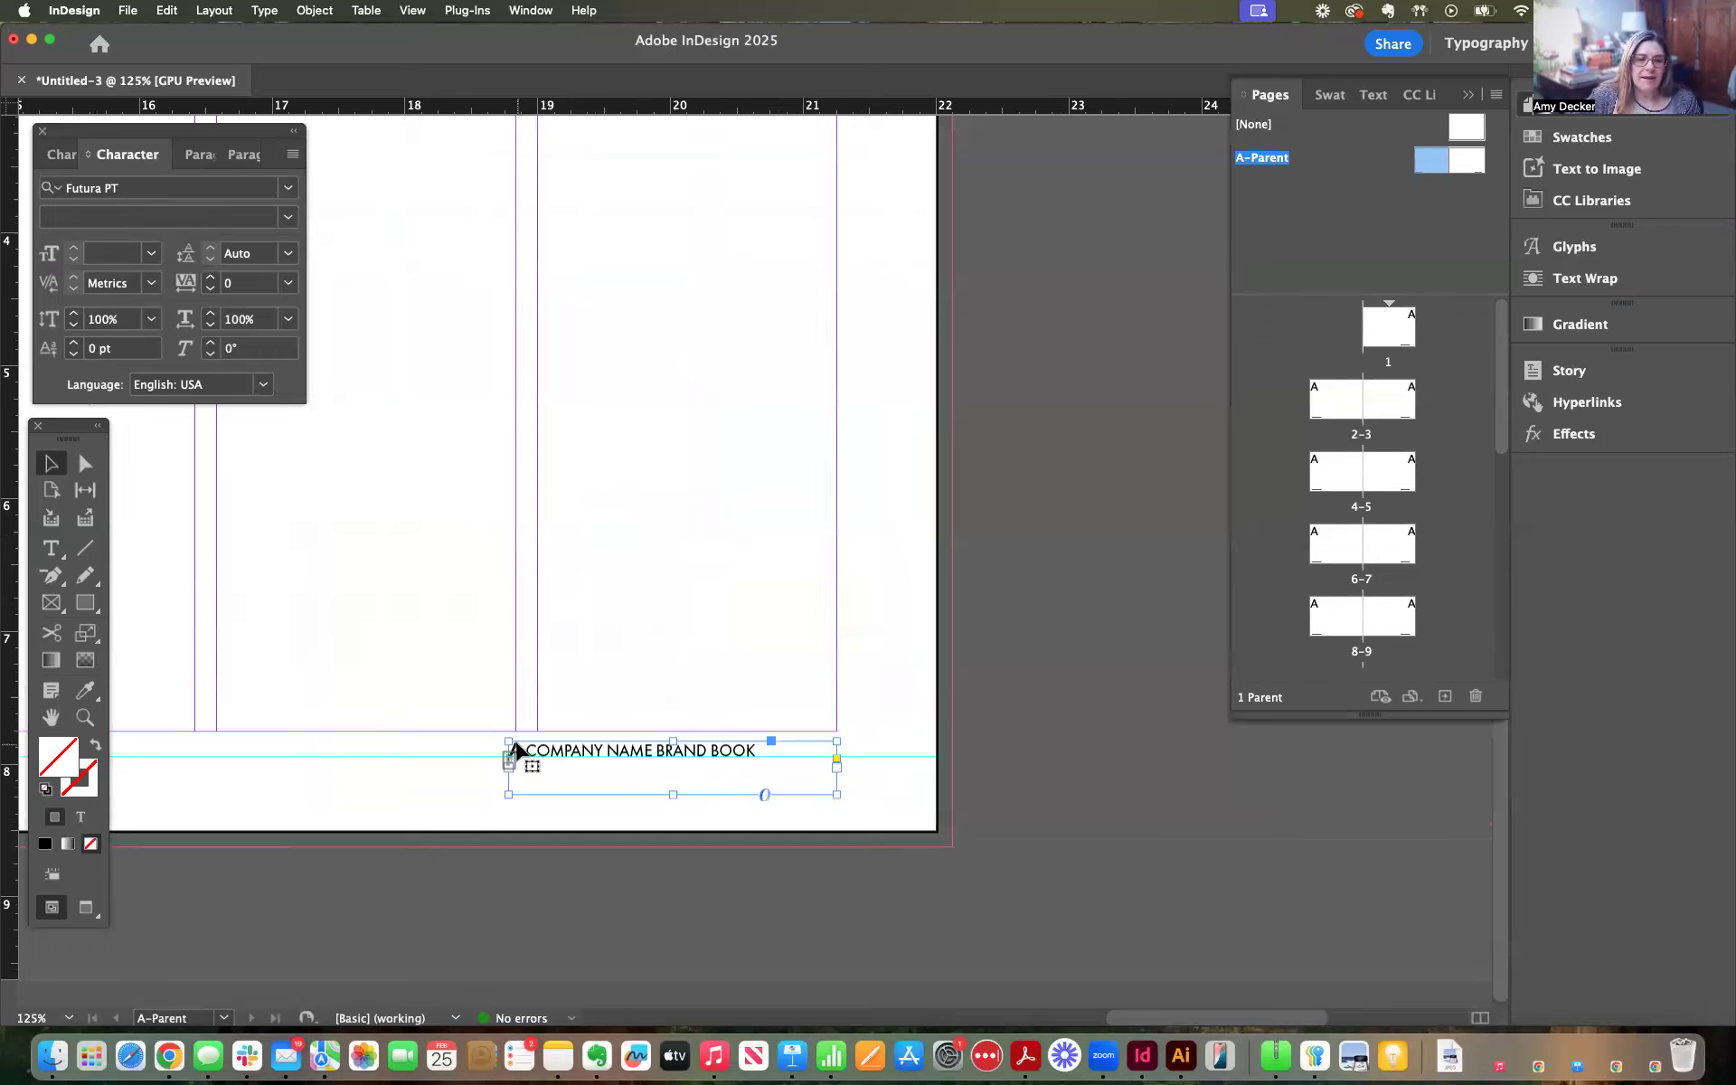
pyautogui.moveTo(528, 765); pyautogui.dragTo(515, 764)
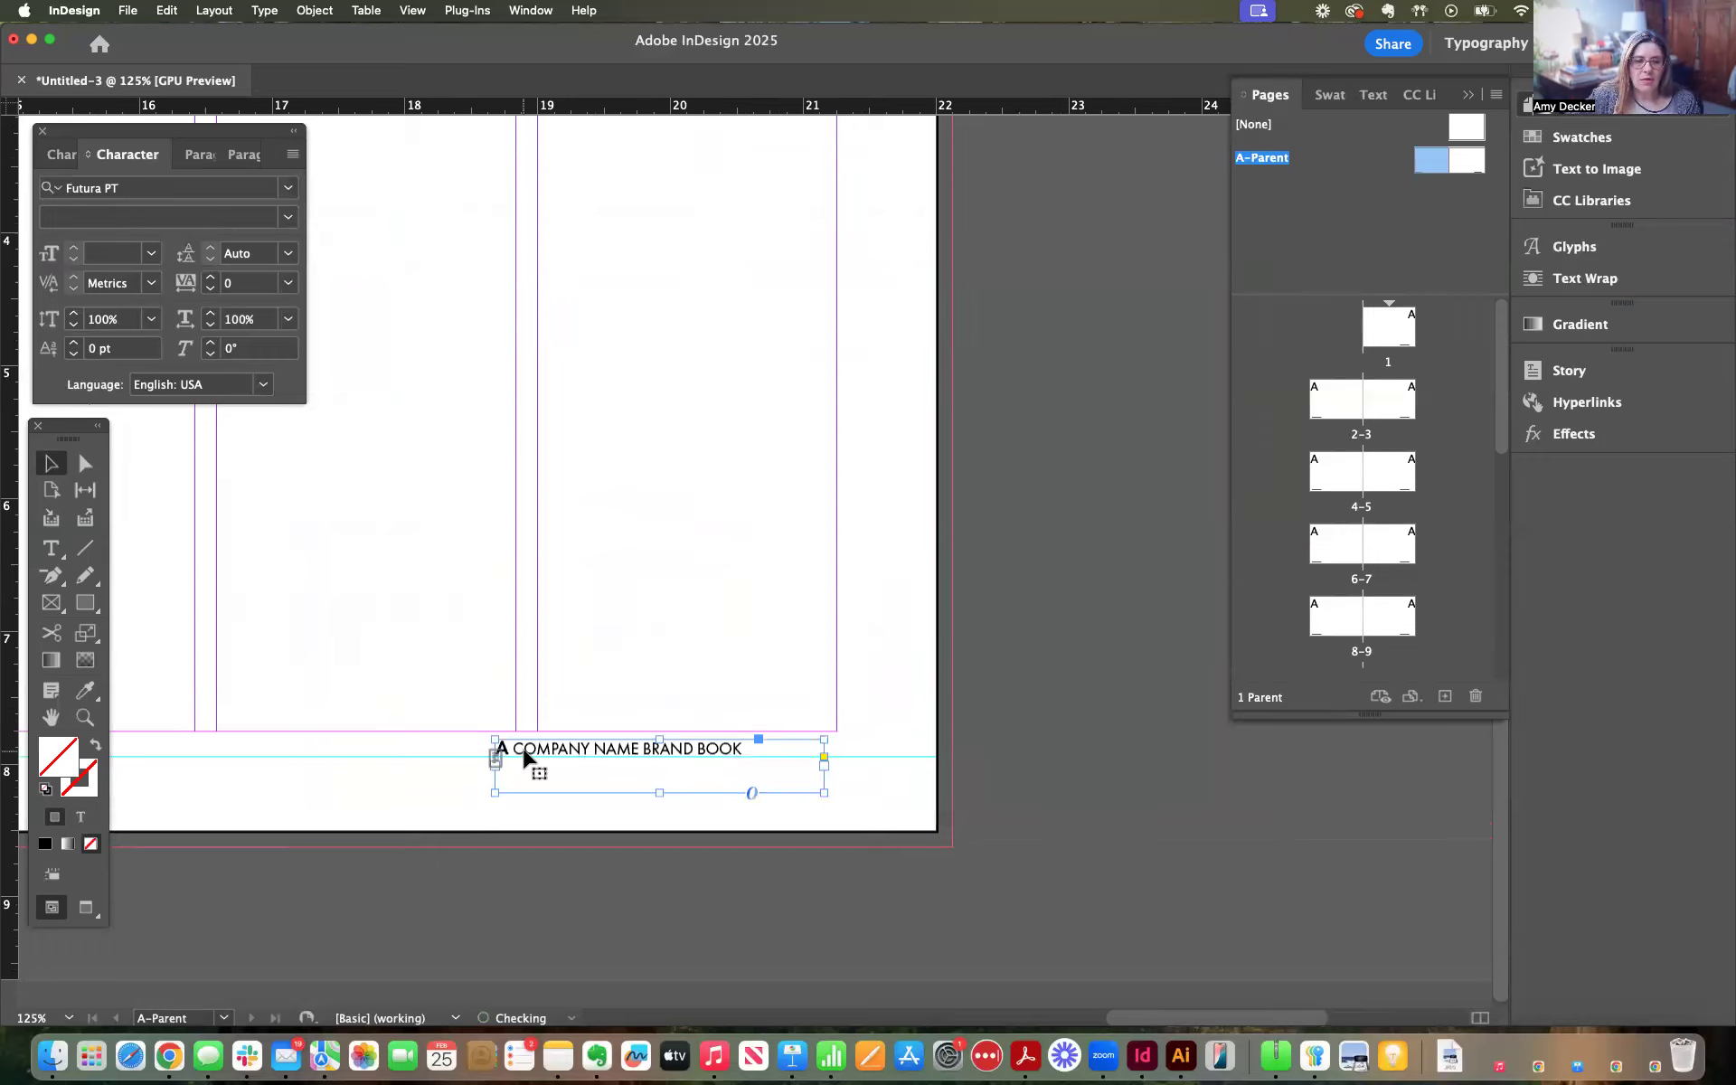
pyautogui.moveTo(826, 792); pyautogui.dragTo(838, 792)
pyautogui.click(941, 788)
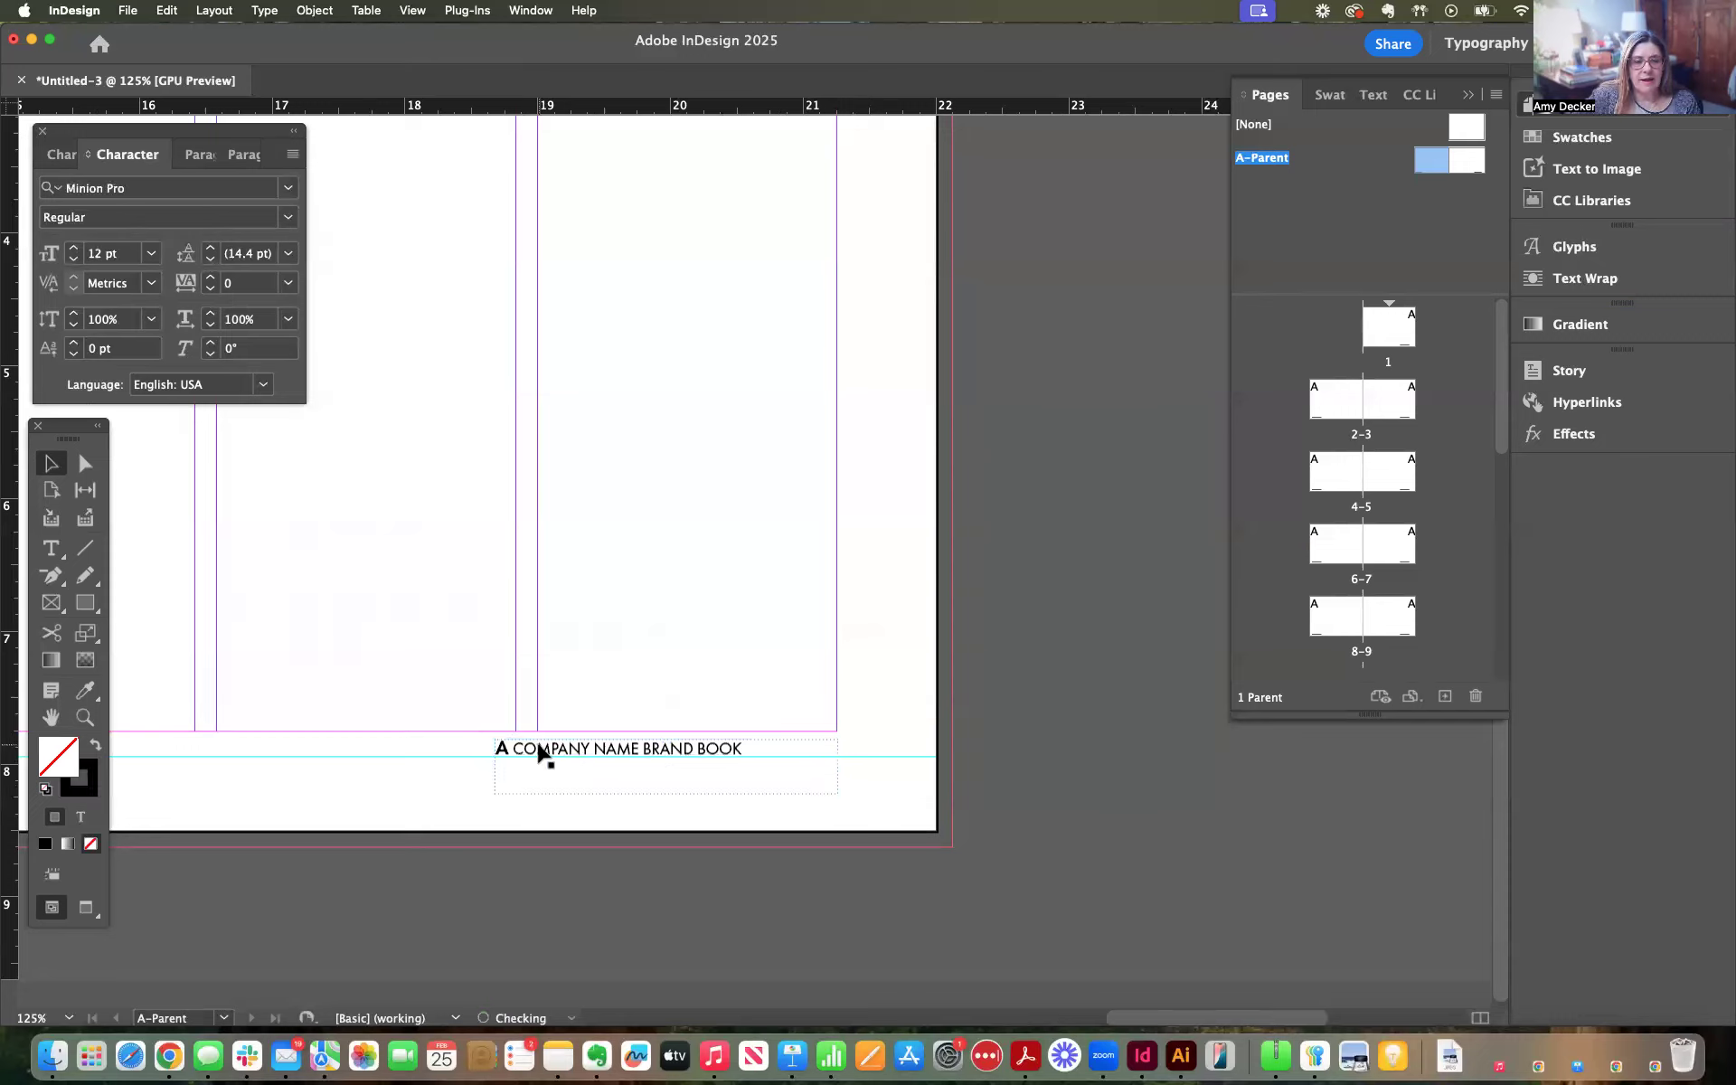
# Move the page number marker in the right page's footer from the start of the line to after "COMPANY NAME BRAND BOOK"
pyautogui.doubleClick(510, 748)
pyautogui.doubleClick(504, 749)
pyautogui.press('super+c')
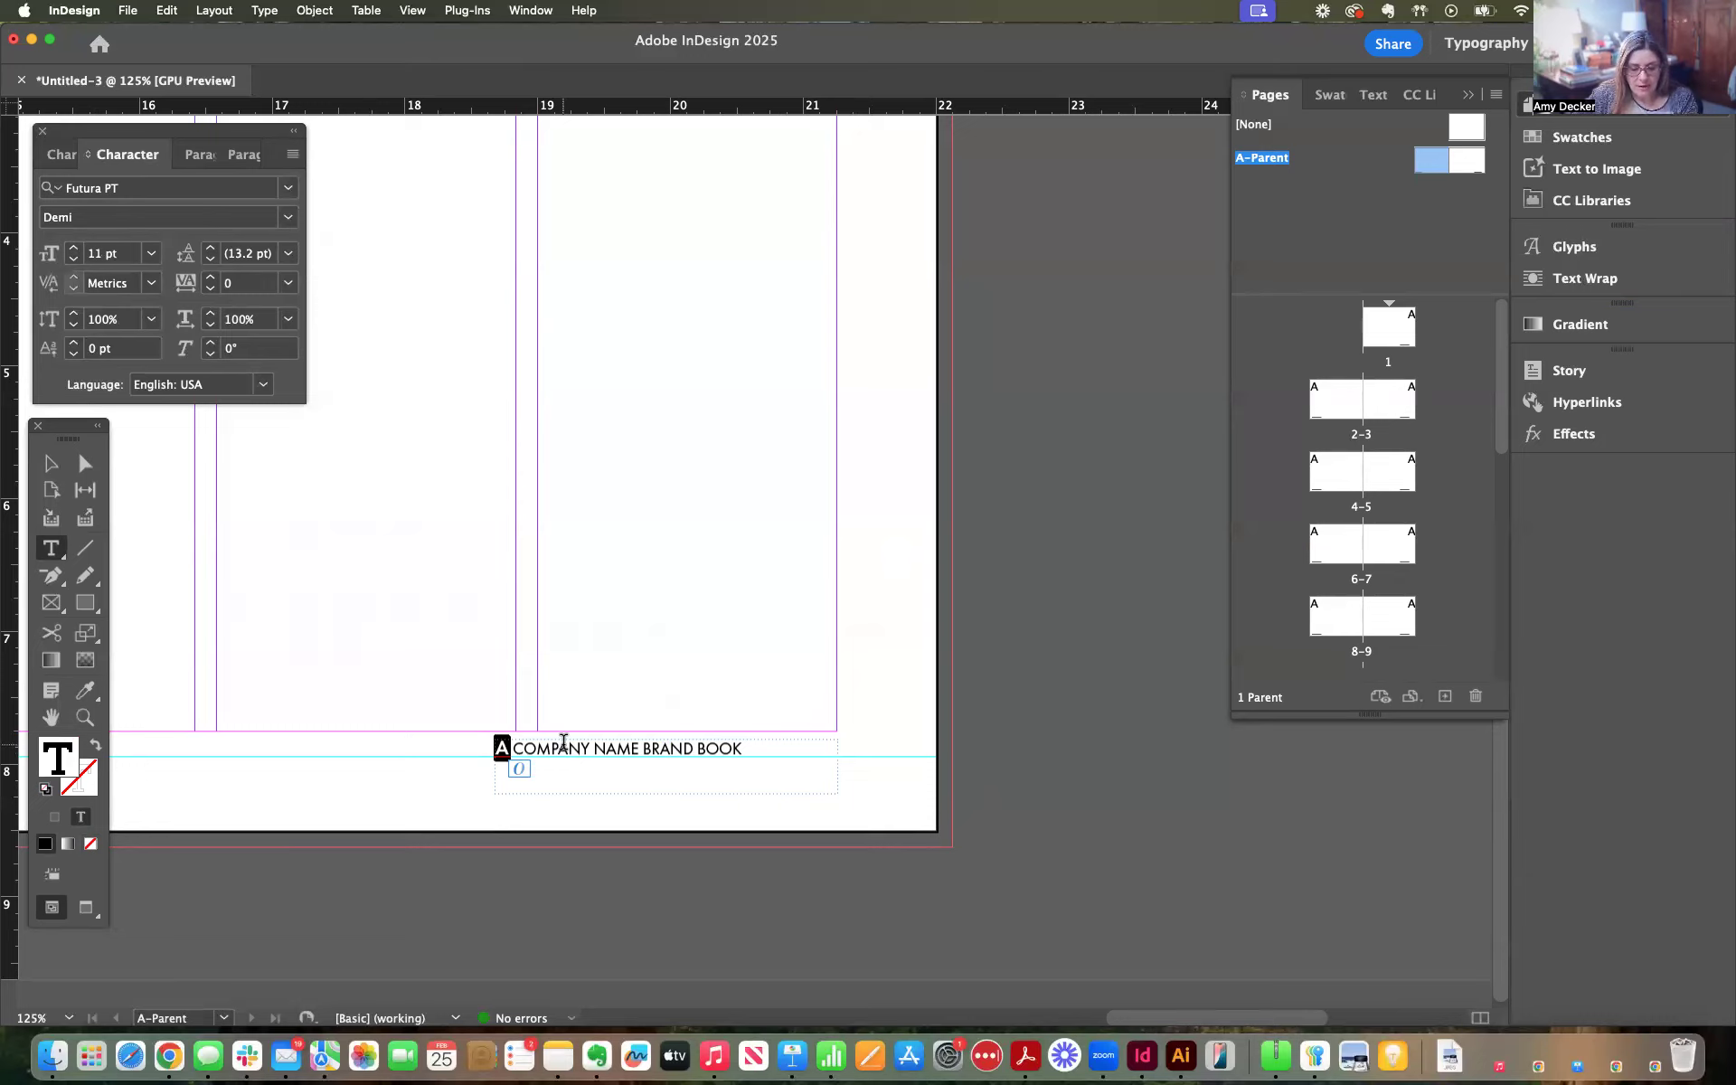
pyautogui.press('BackSpace')
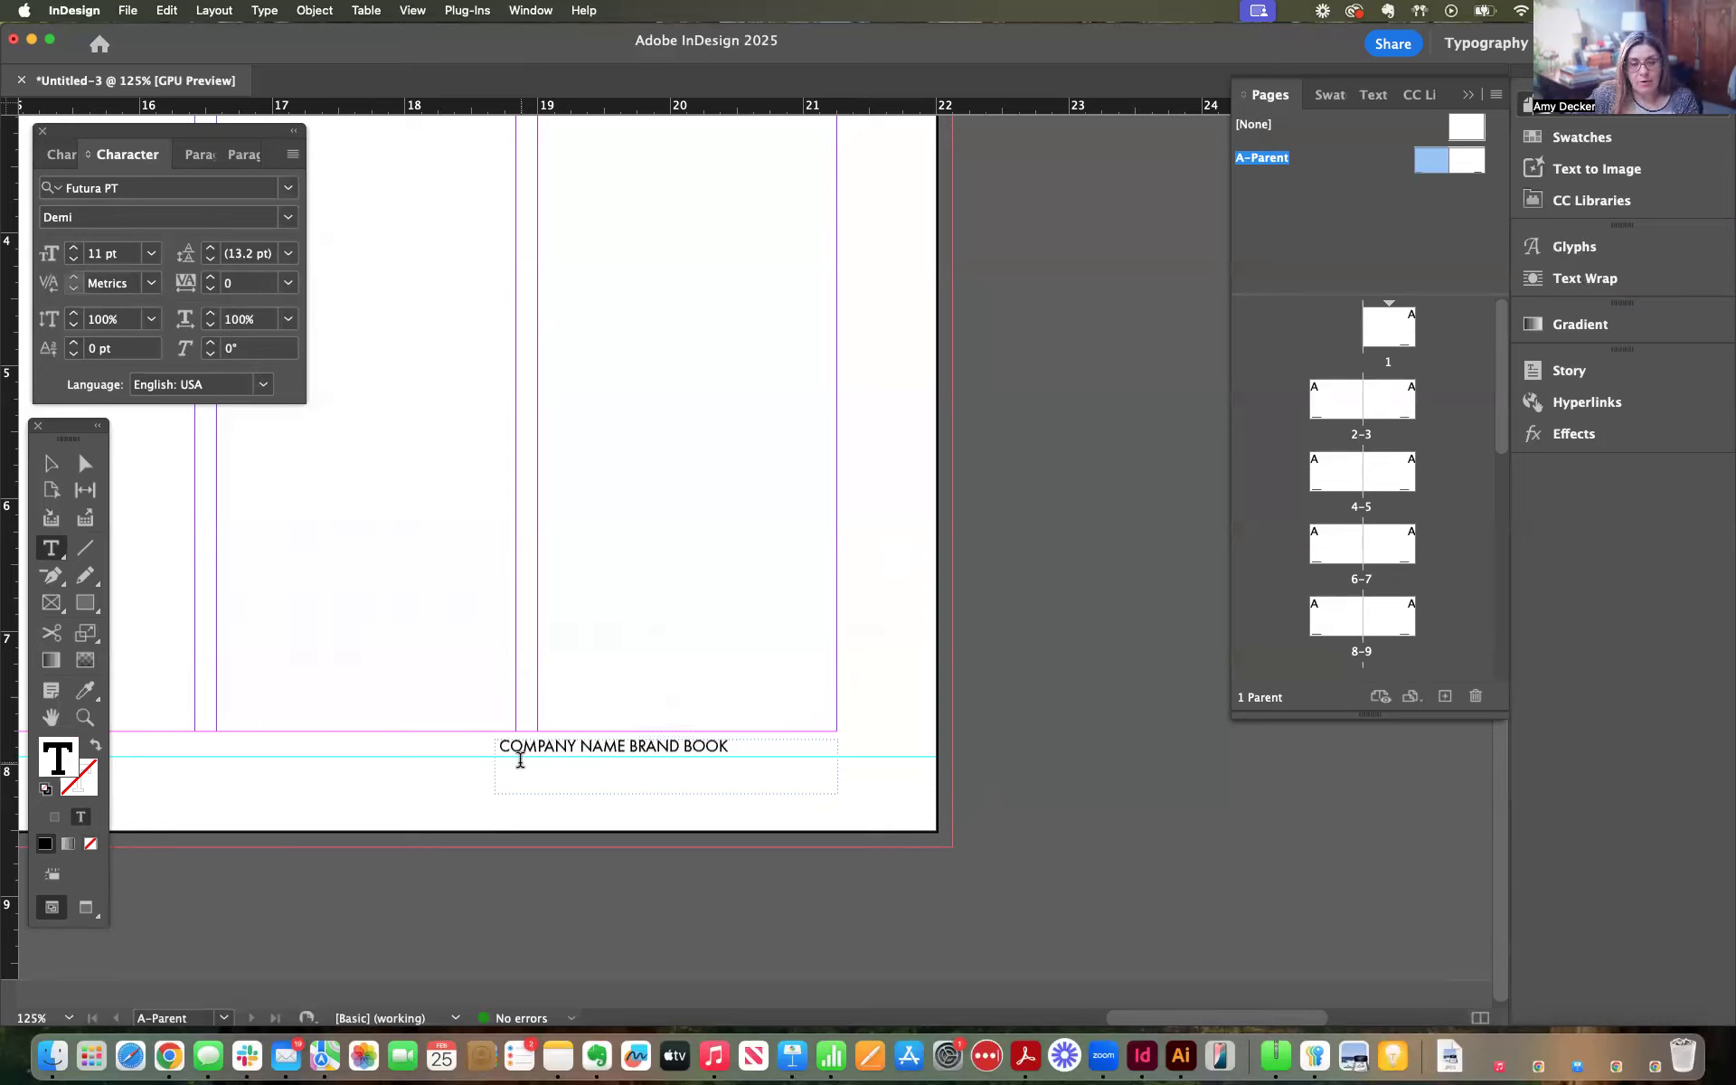
pyautogui.click(741, 744)
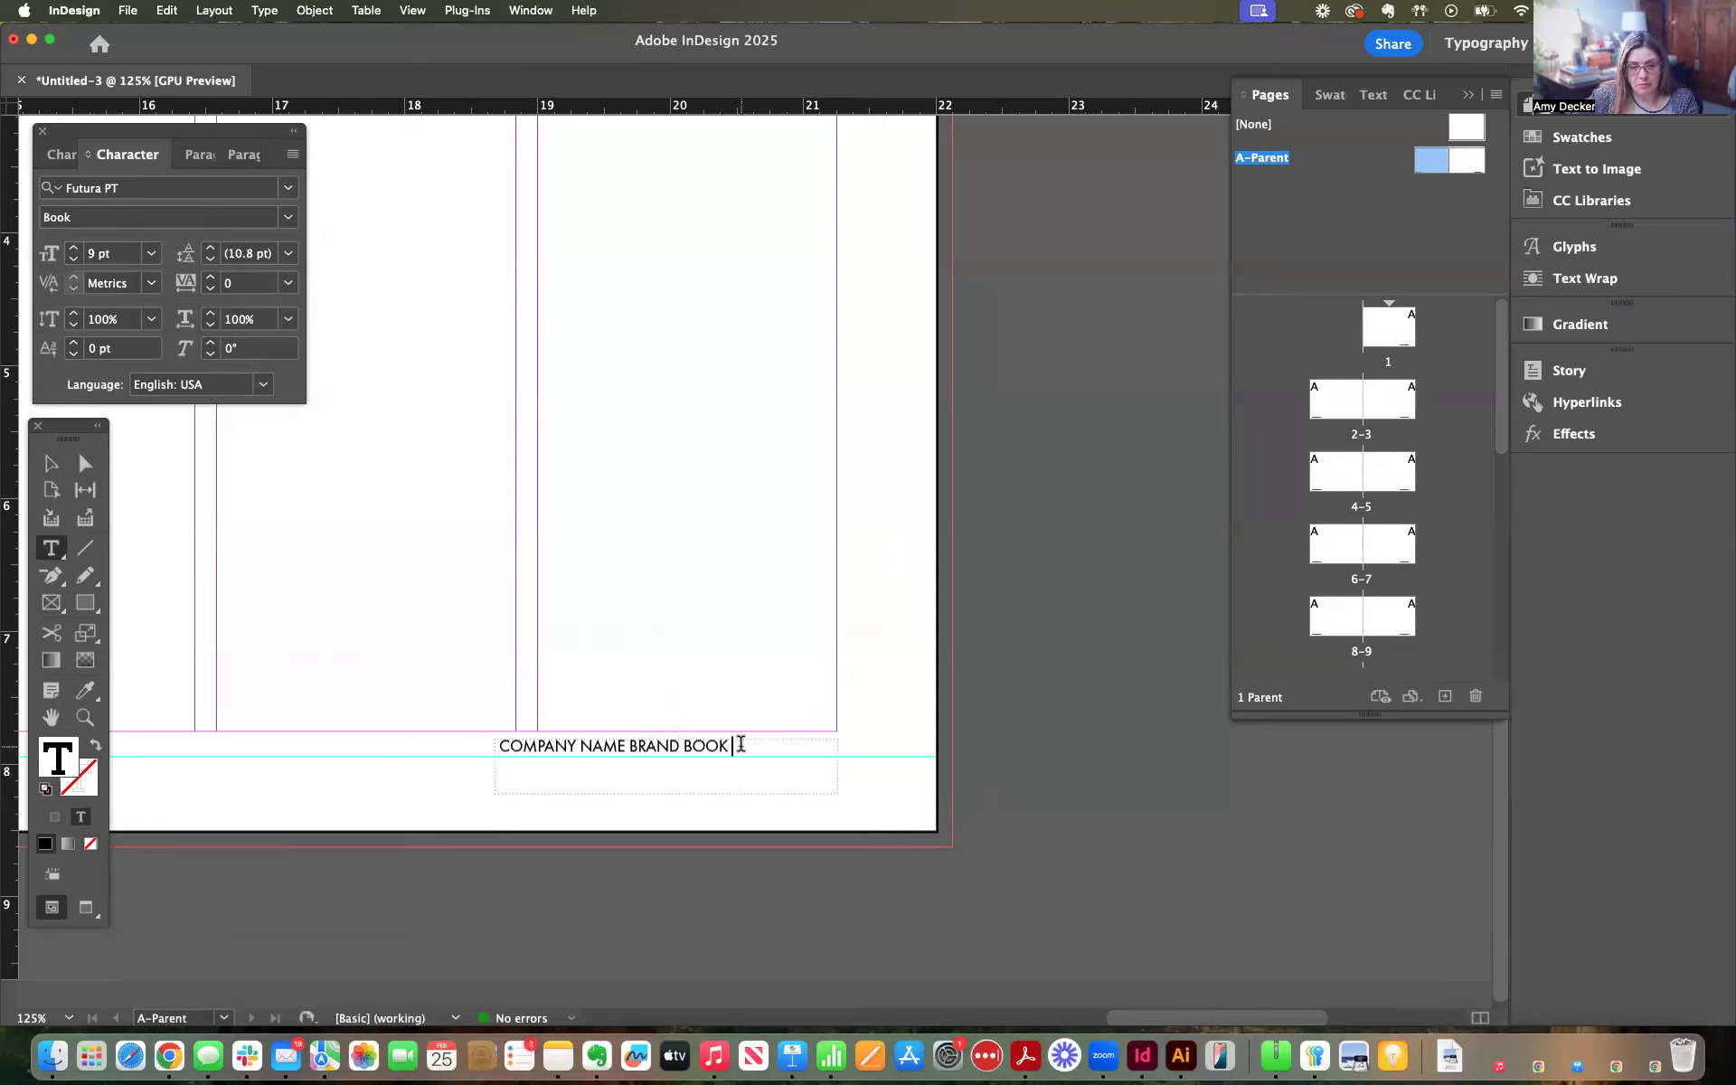
pyautogui.press('super+v')
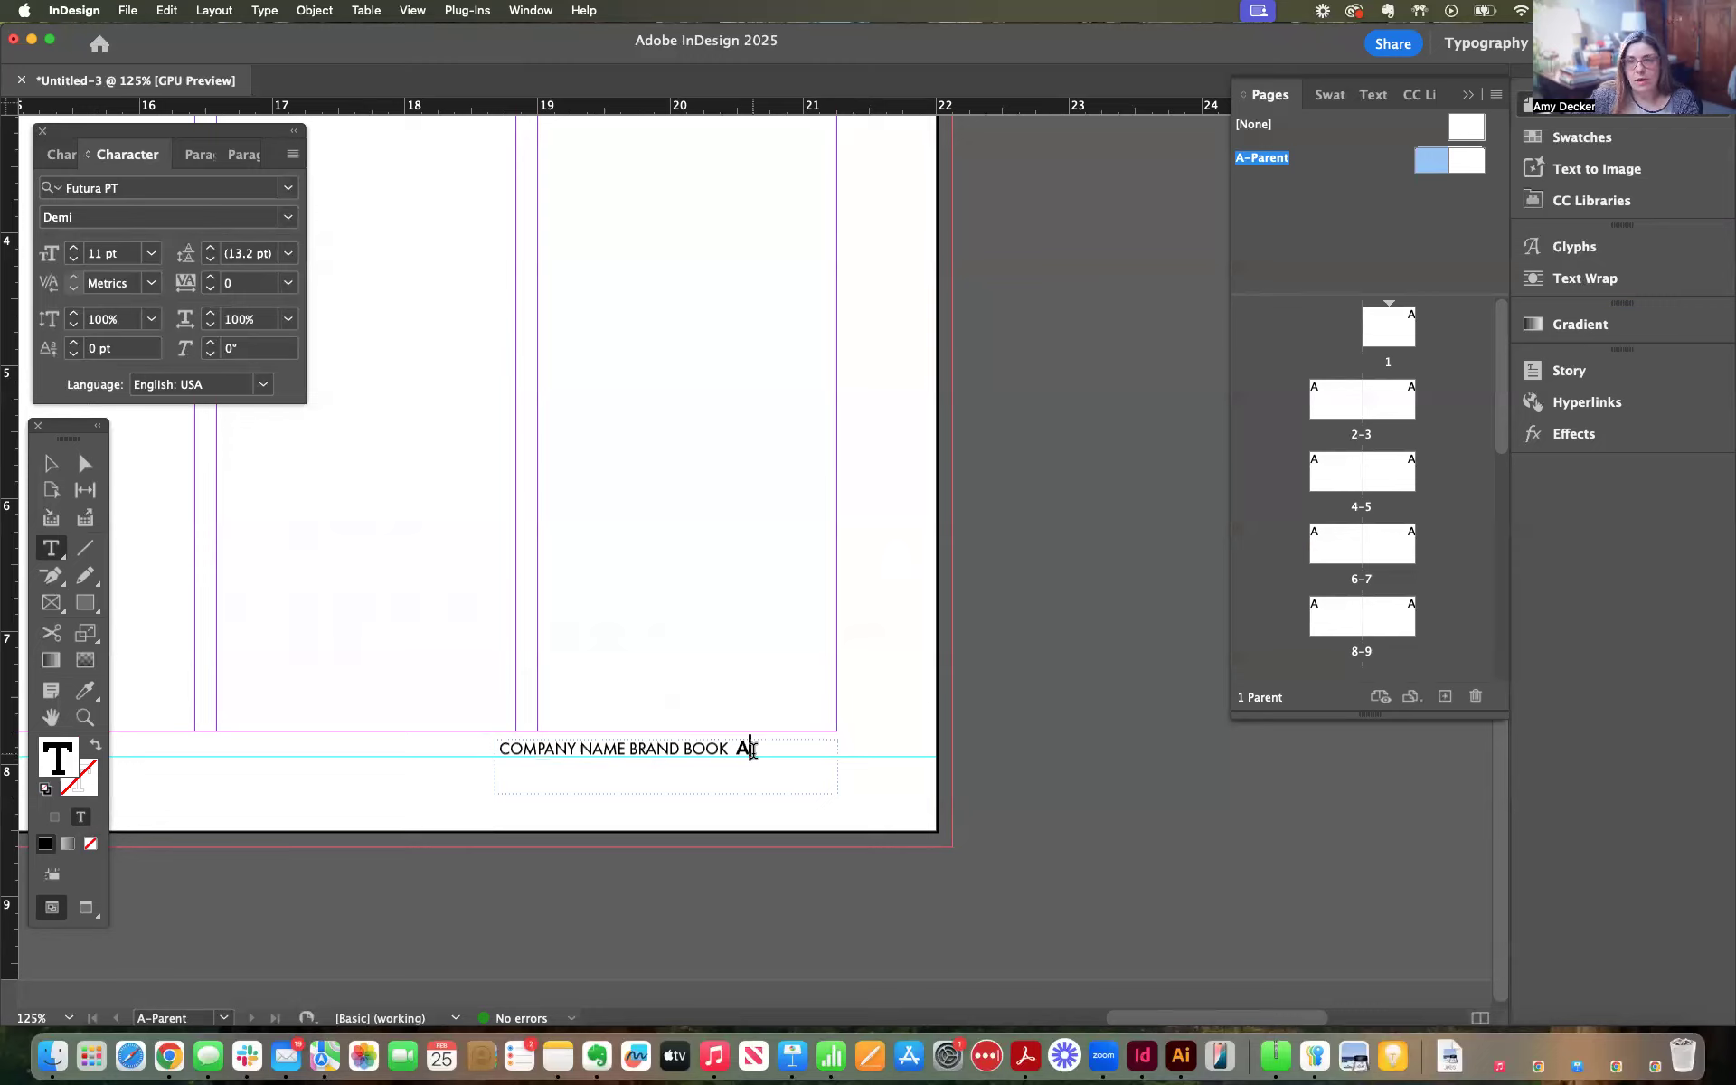
# Right-align the whole footer line on the right-hand parent page
pyautogui.moveTo(753, 751); pyautogui.dragTo(495, 751)
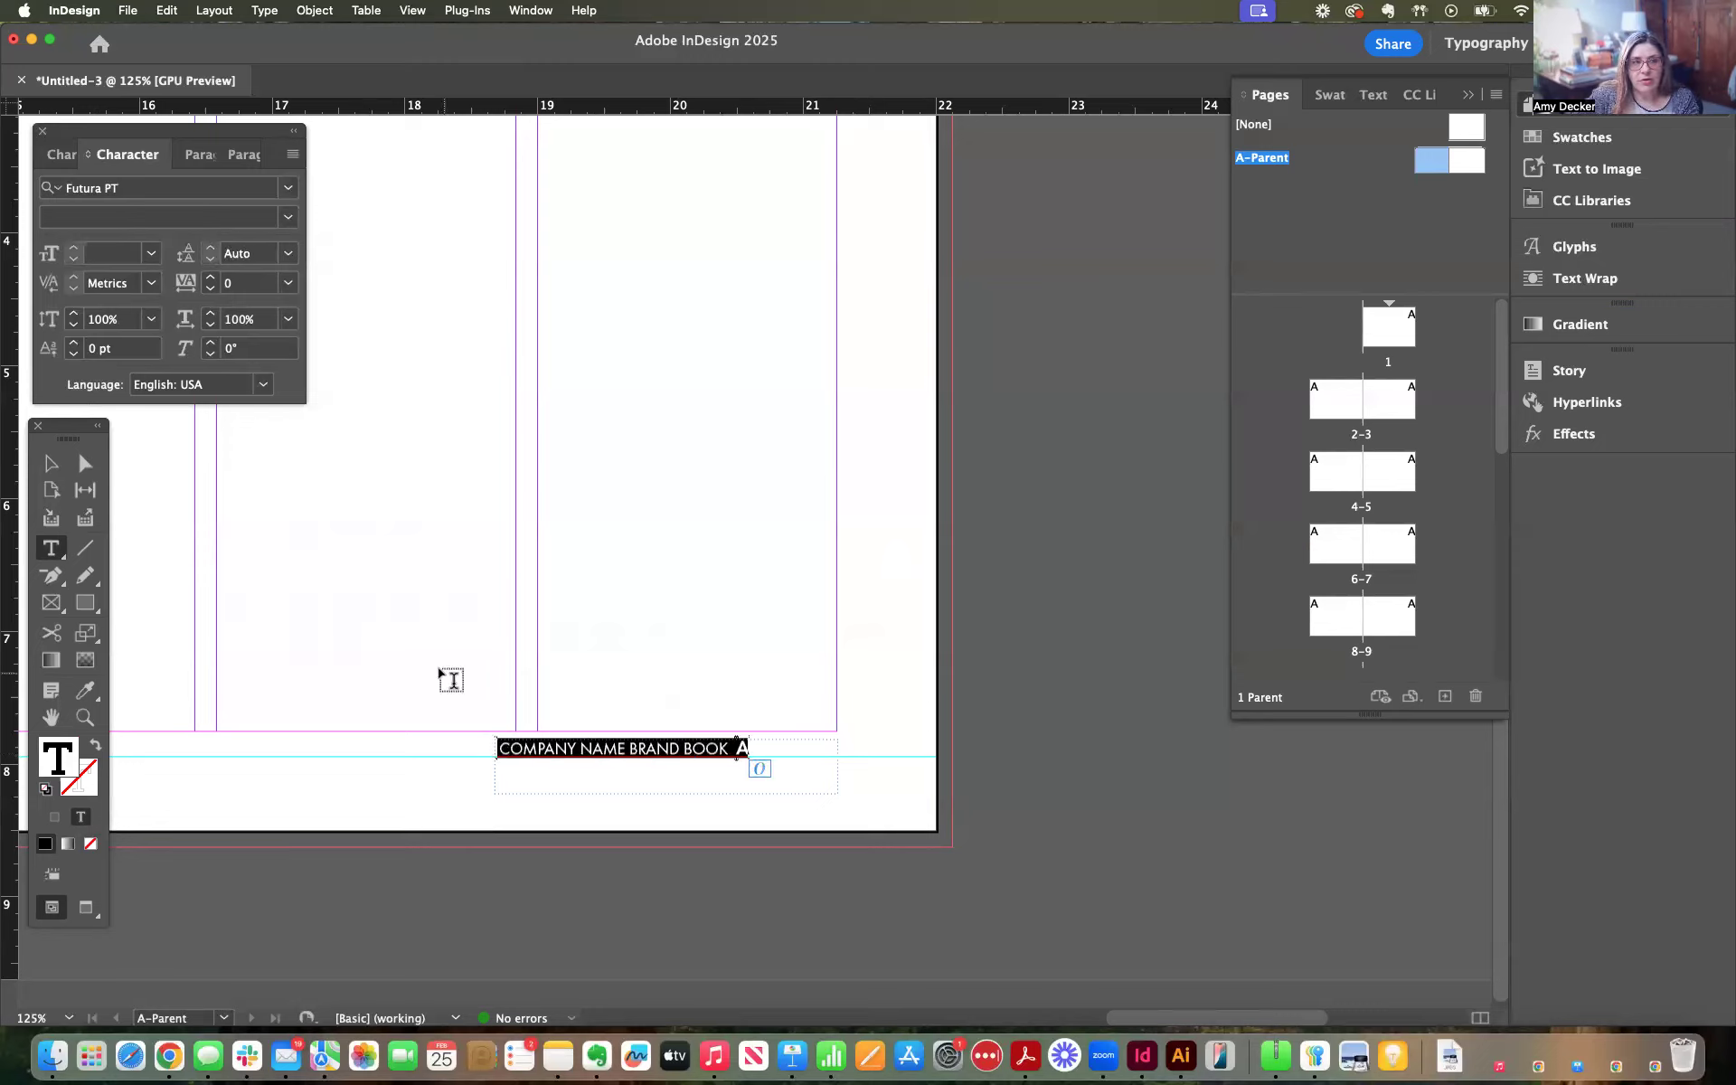
pyautogui.click(204, 155)
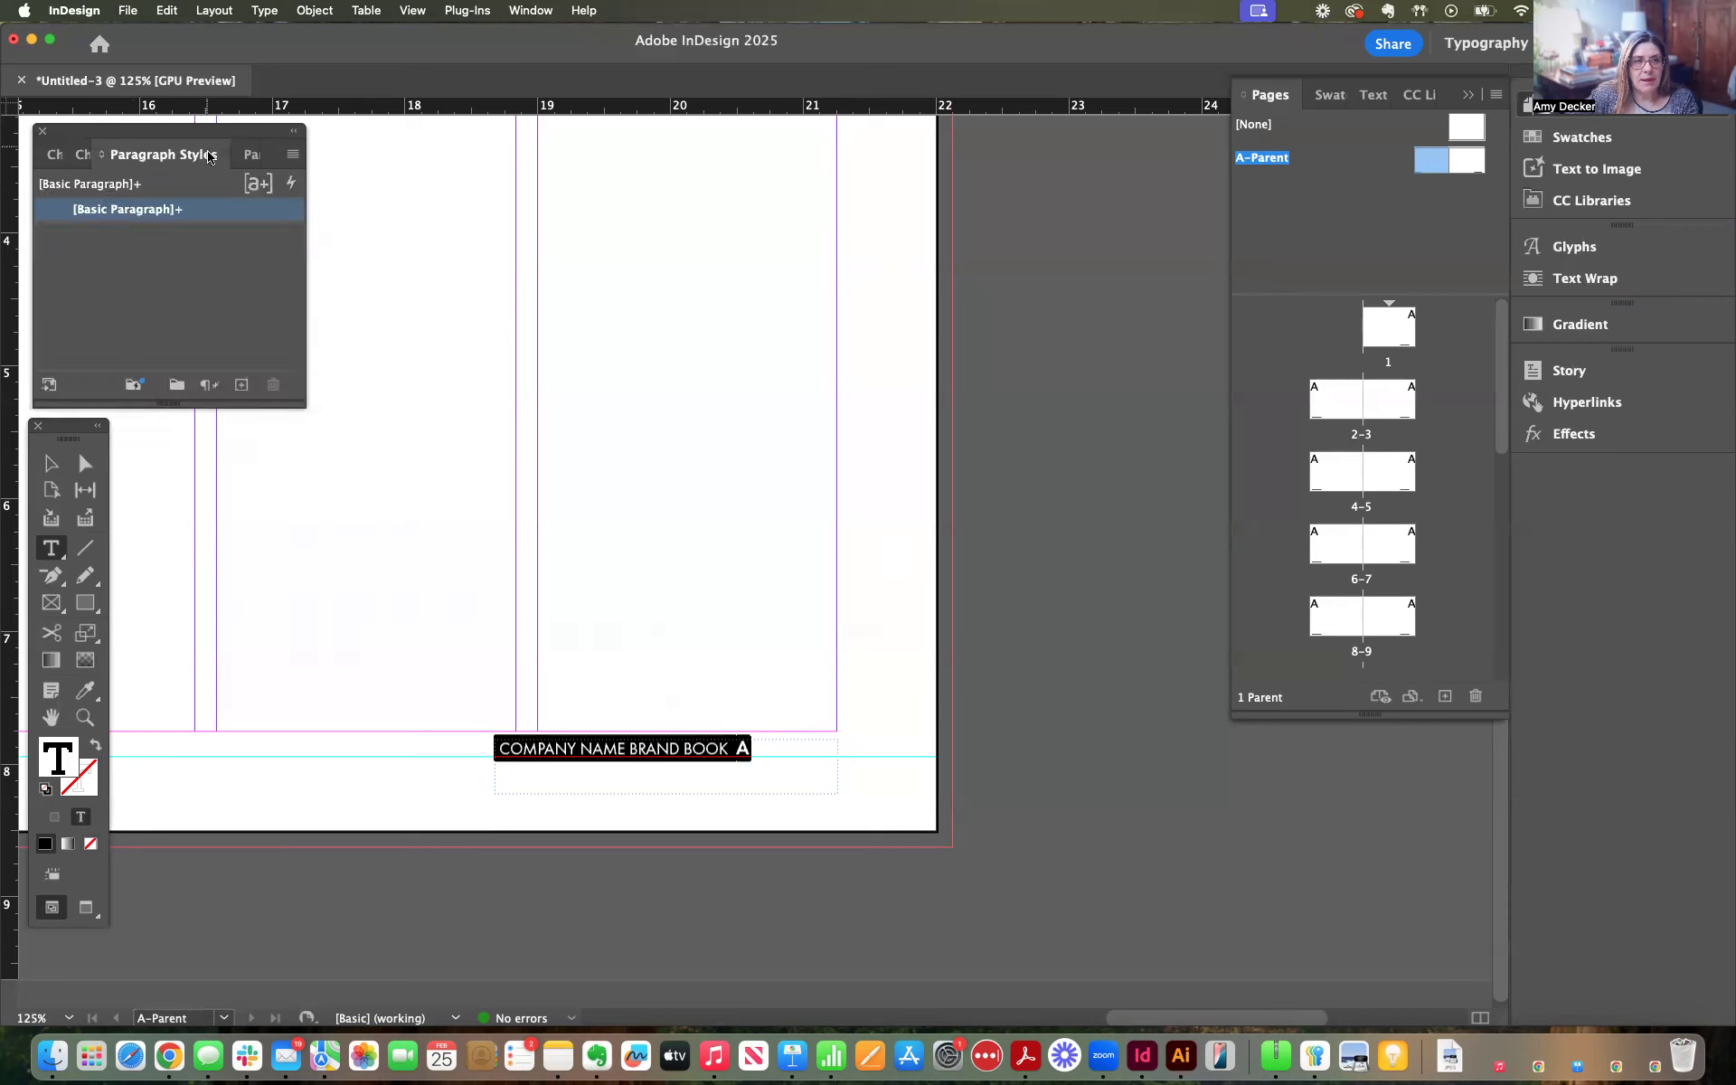
pyautogui.click(252, 154)
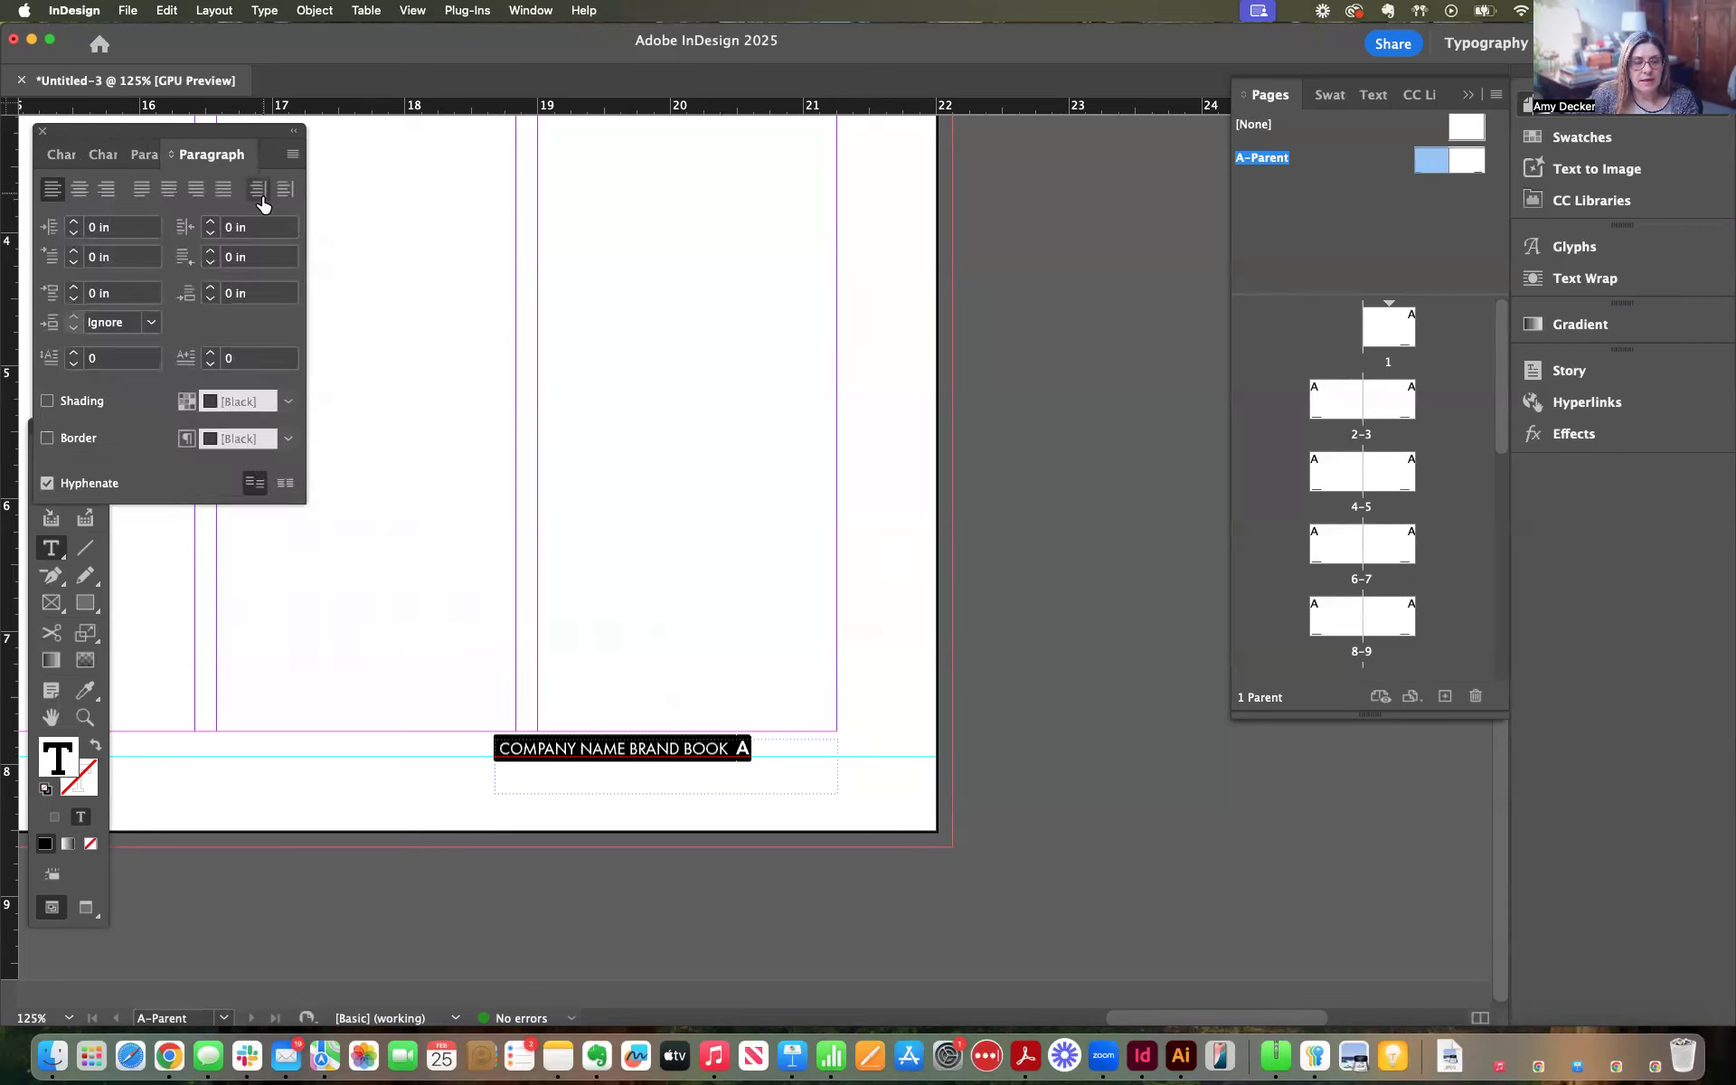
pyautogui.click(107, 190)
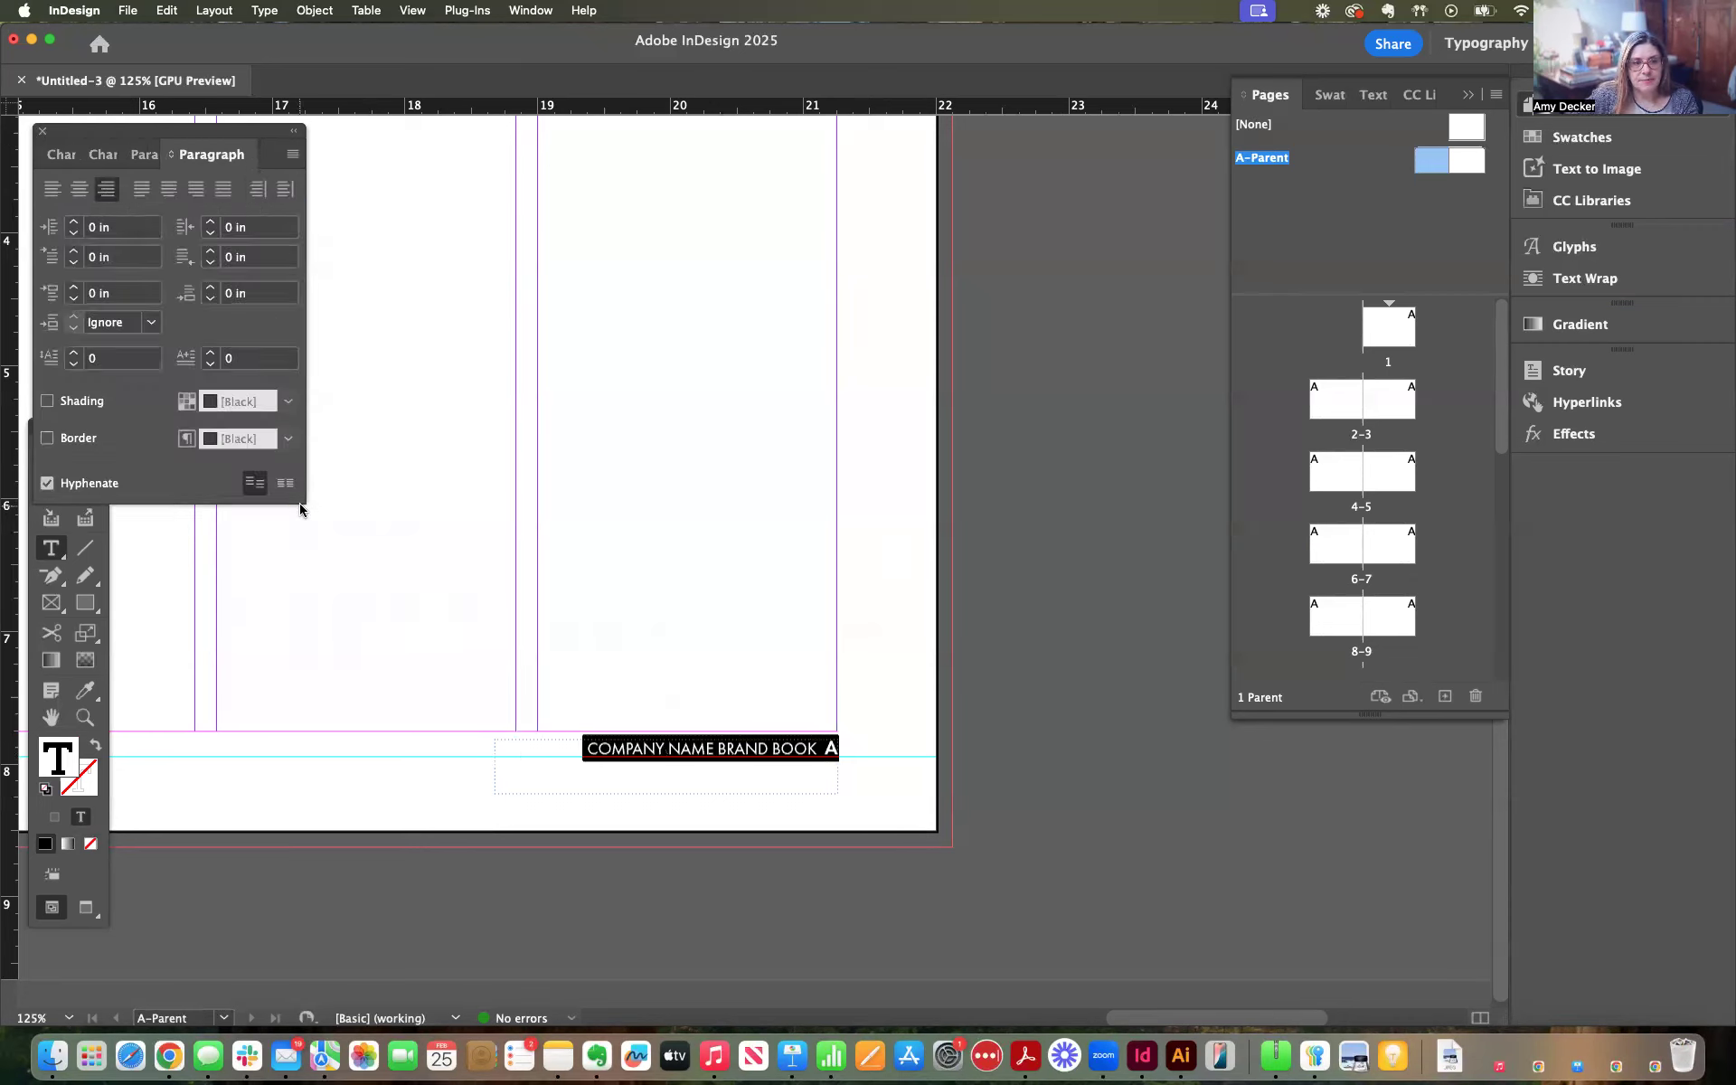
# Move the floating paragraph settings to the pasteboard beside the right-hand page, then leave text editing with nothing selected
pyautogui.click(824, 759)
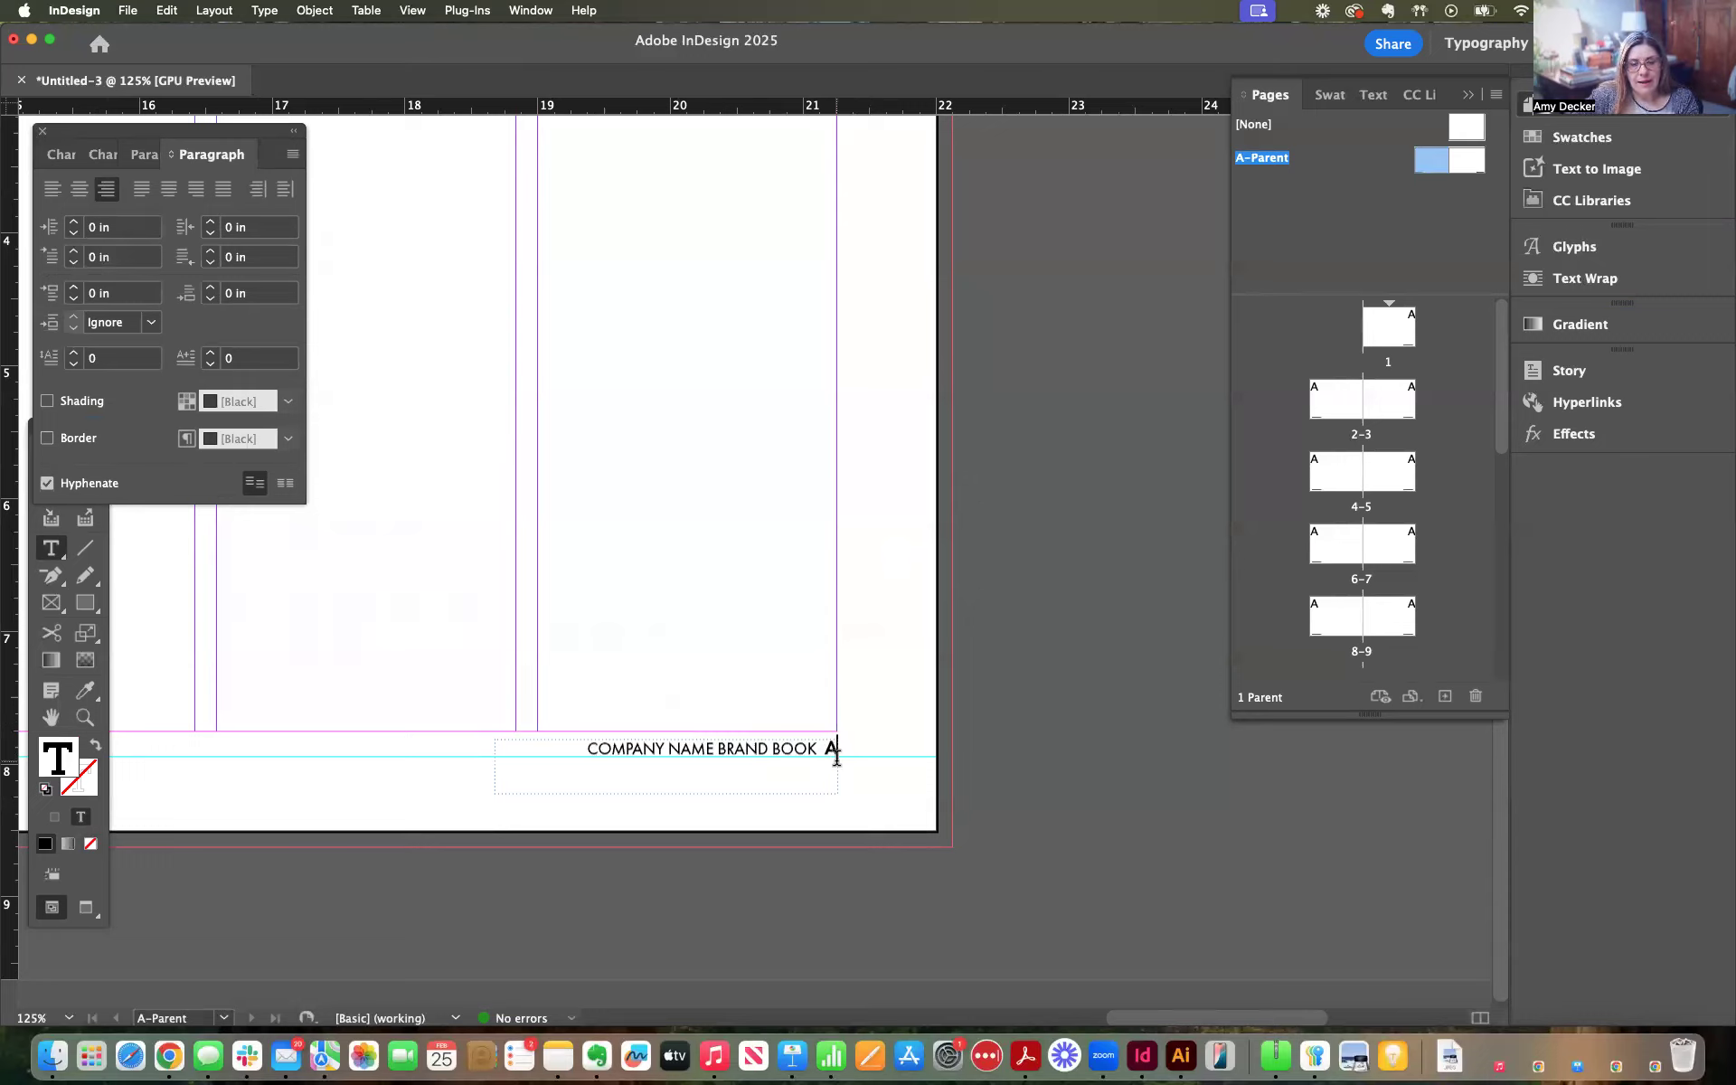
pyautogui.doubleClick(828, 750)
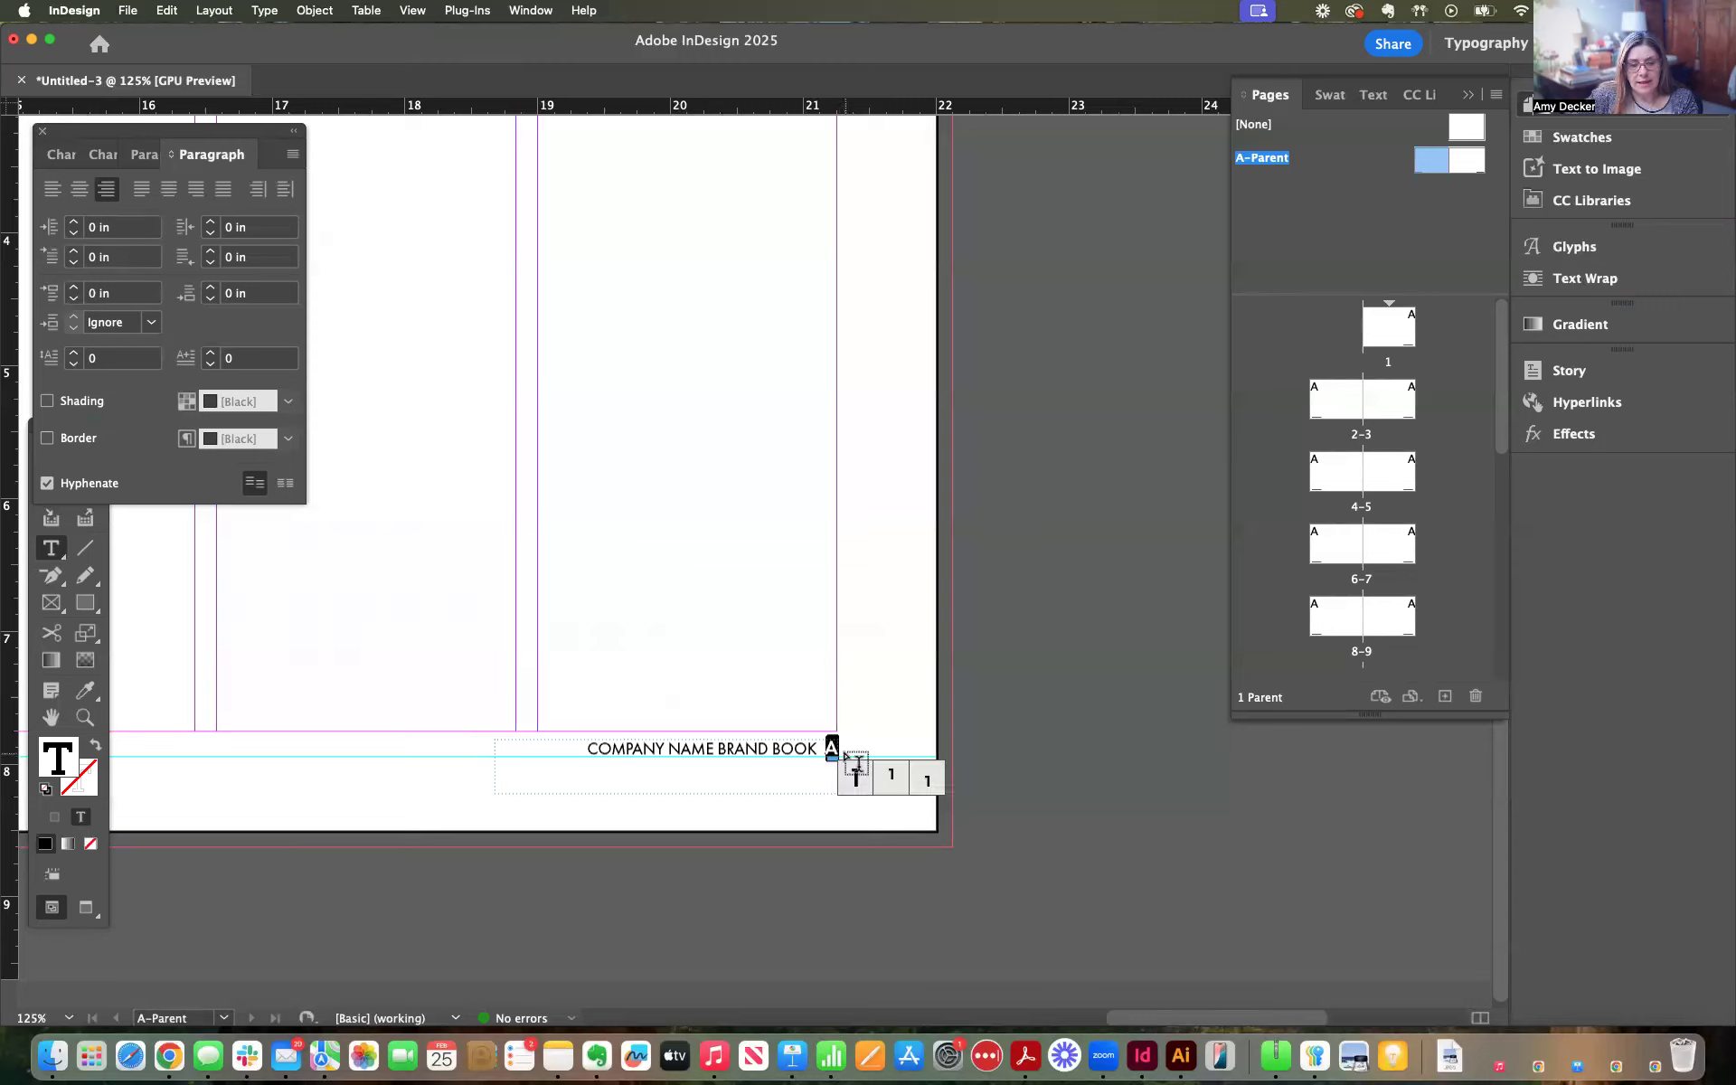
pyautogui.moveTo(832, 749)
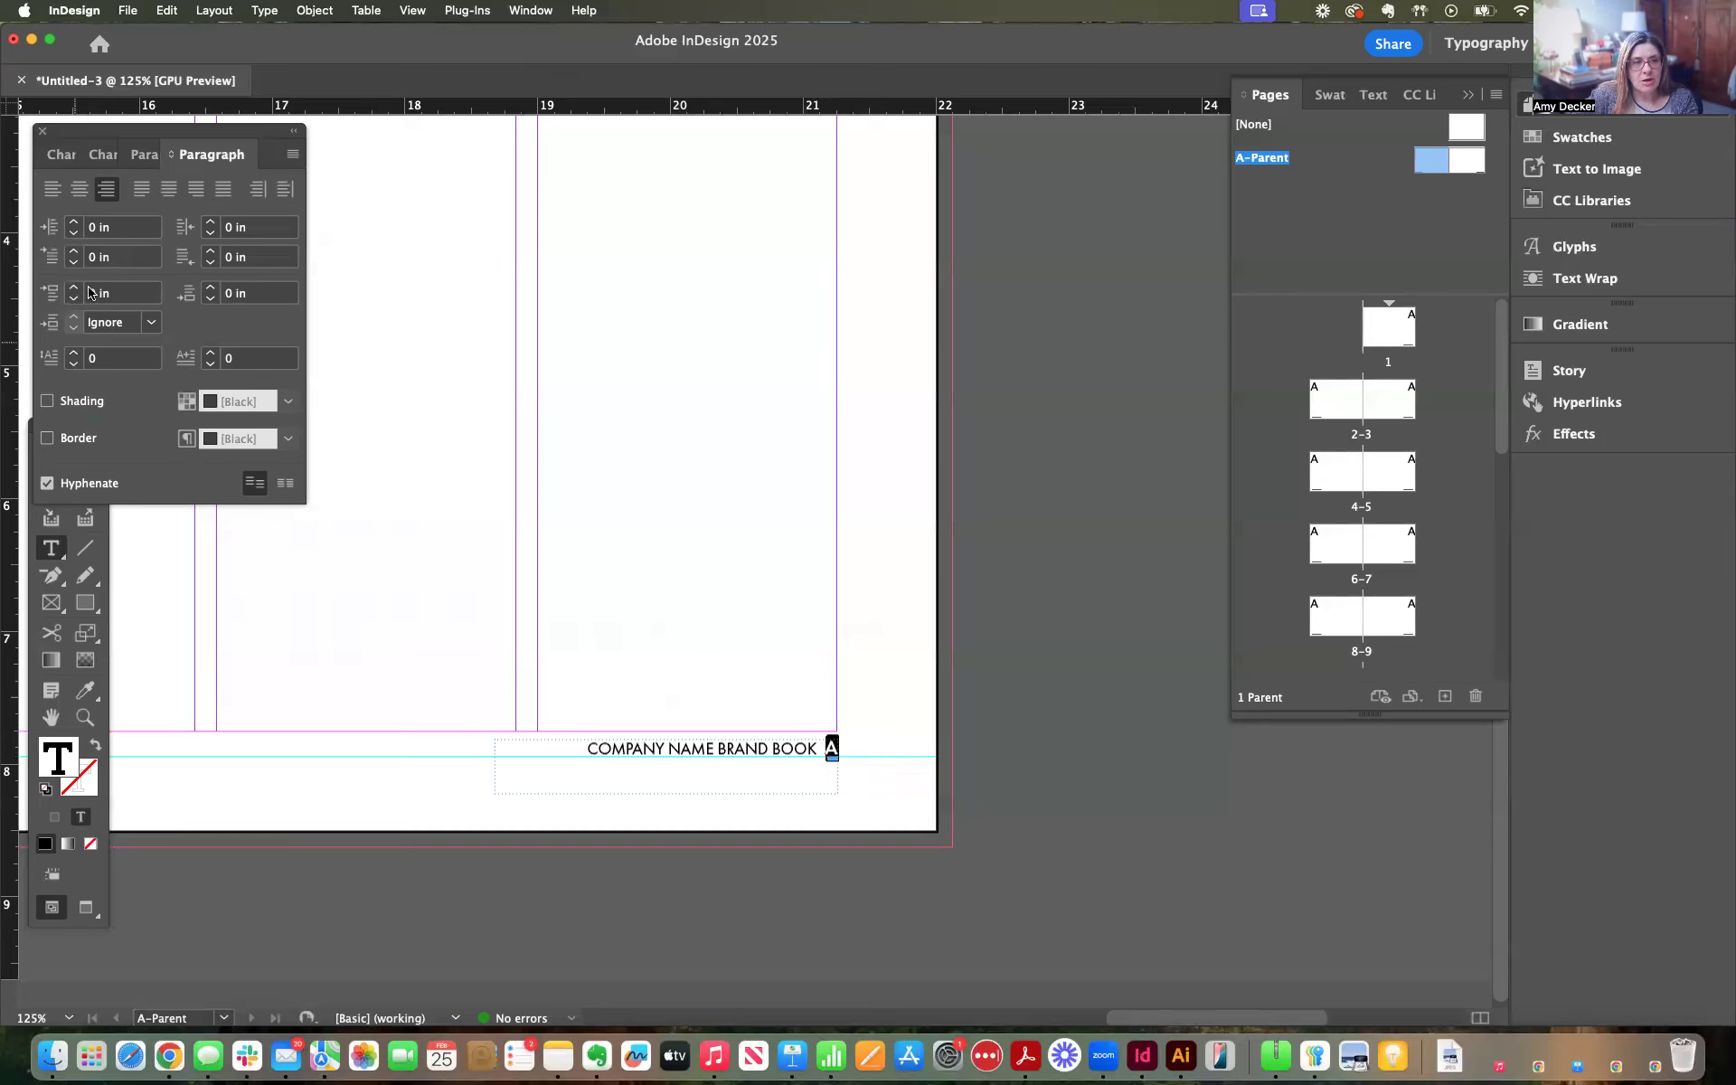
pyautogui.moveTo(112, 132); pyautogui.dragTo(1068, 196)
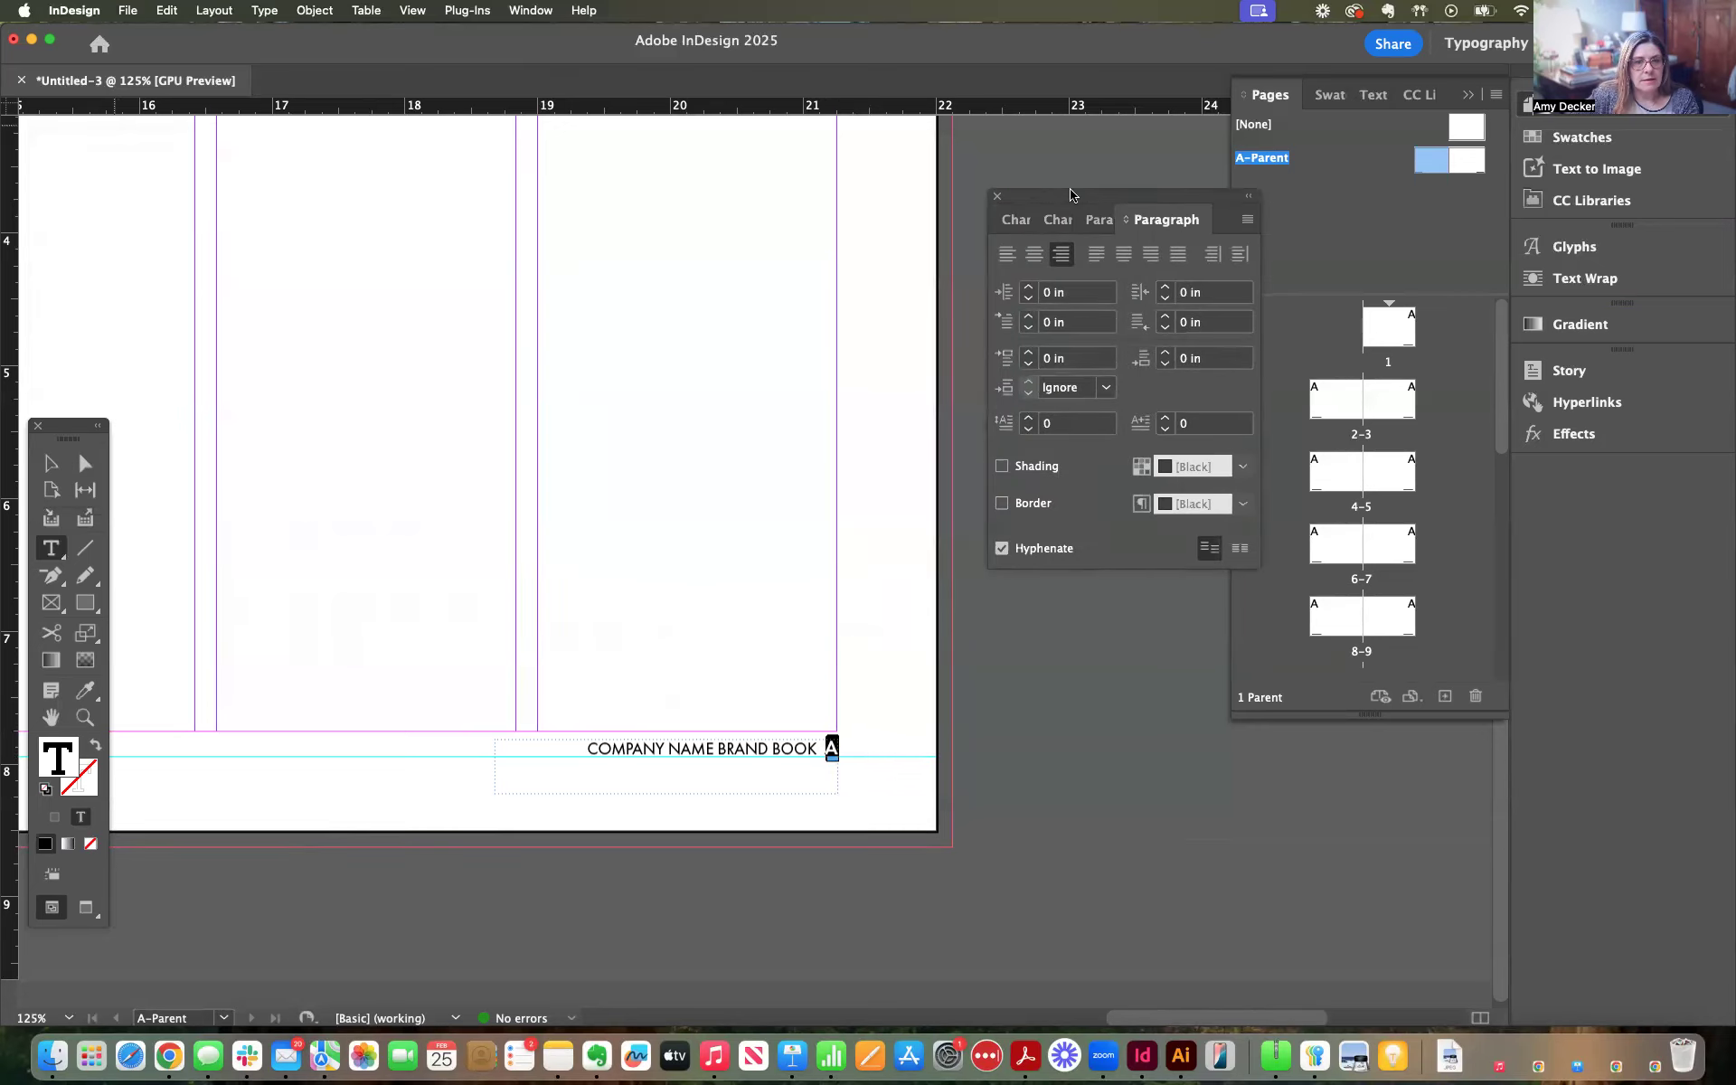
pyautogui.click(51, 463)
pyautogui.click(283, 468)
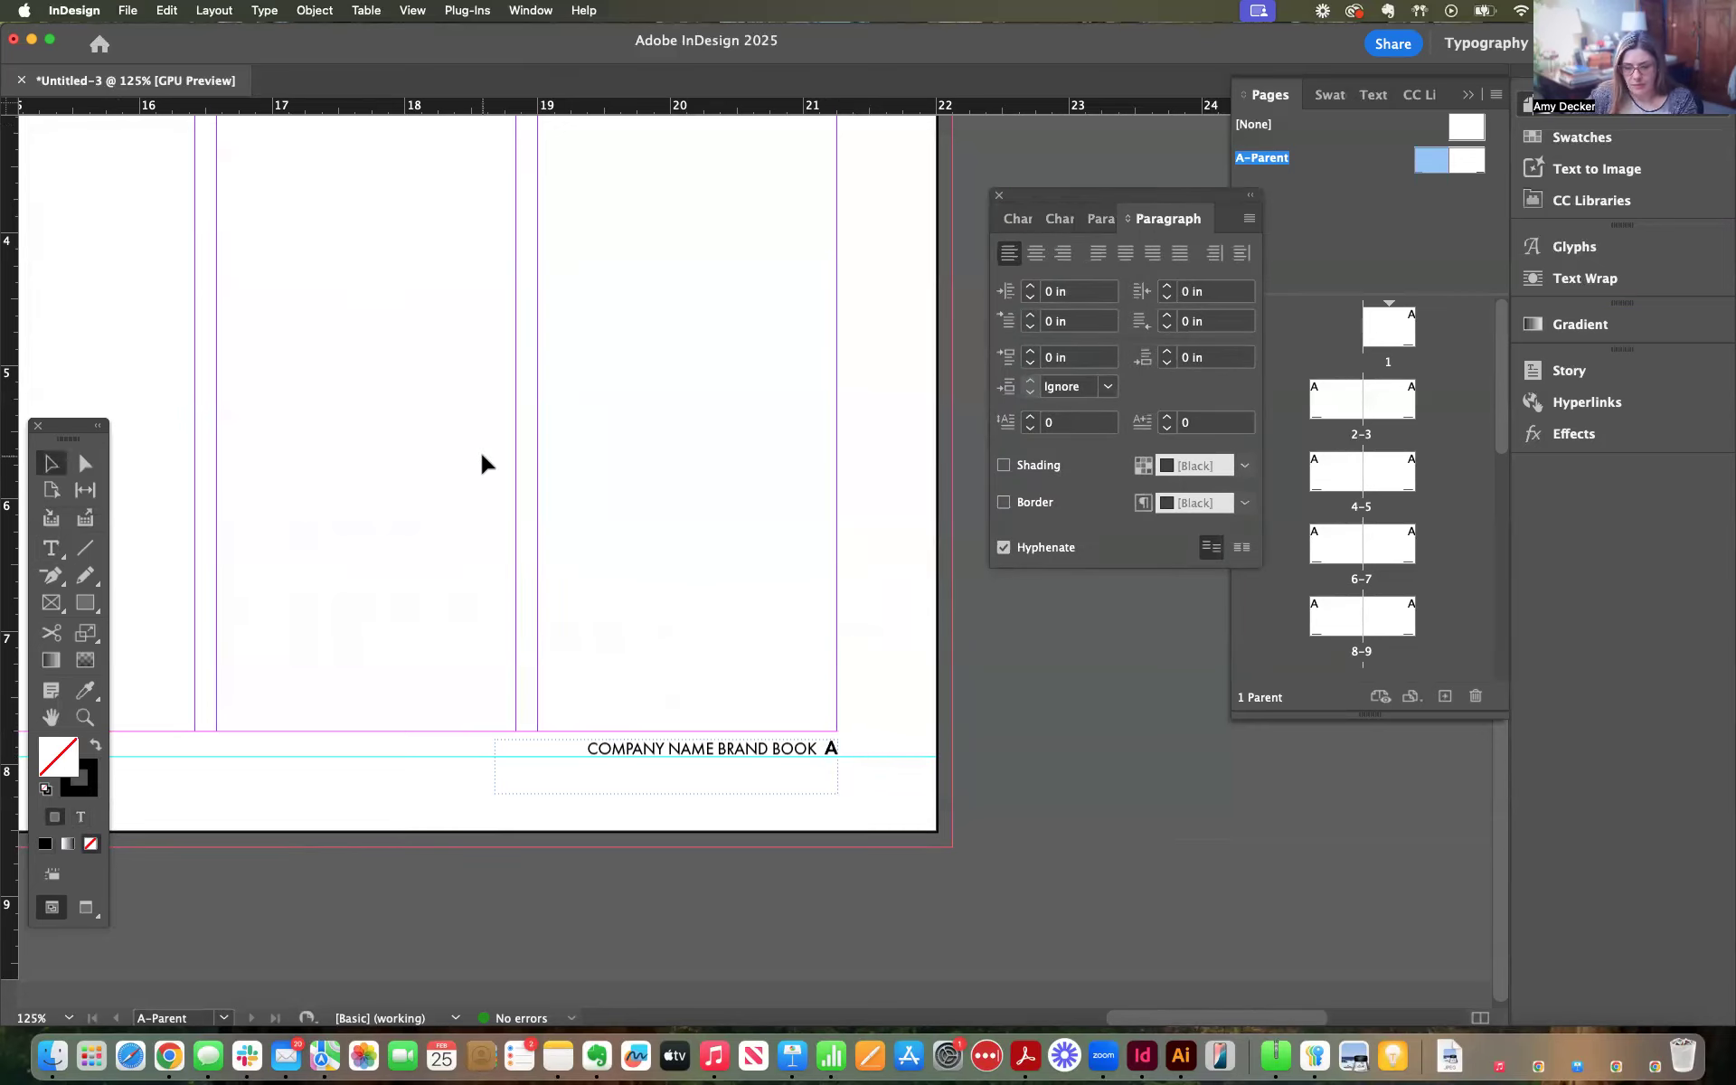
# Examine the placement and mirrored alignment of the footers on both pages of the parent spread
pyautogui.press('super+minus')
pyautogui.press('super+minus')
pyautogui.press('super+minus')
pyautogui.moveTo(456, 562); pyautogui.dragTo(787, 515)
pyautogui.press('super+minus')
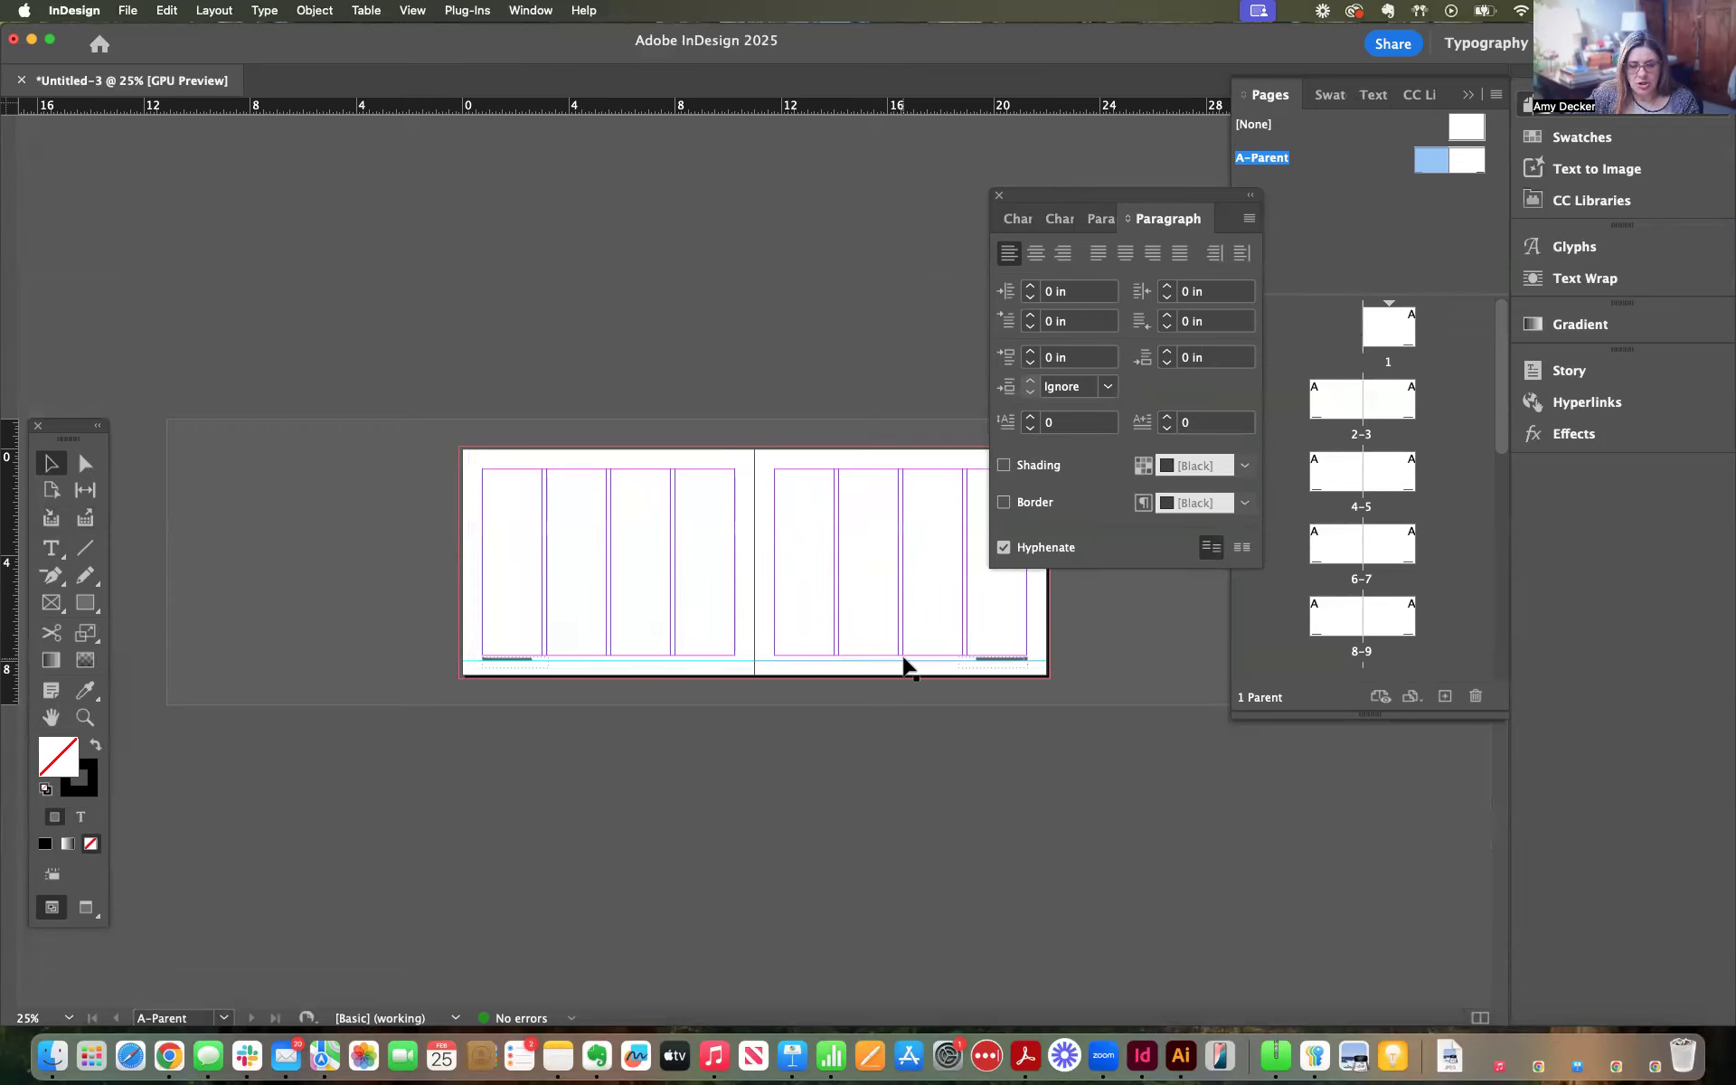
pyautogui.press('super+equal')
pyautogui.press('super+equal')
pyautogui.moveTo(1031, 697); pyautogui.dragTo(435, 640)
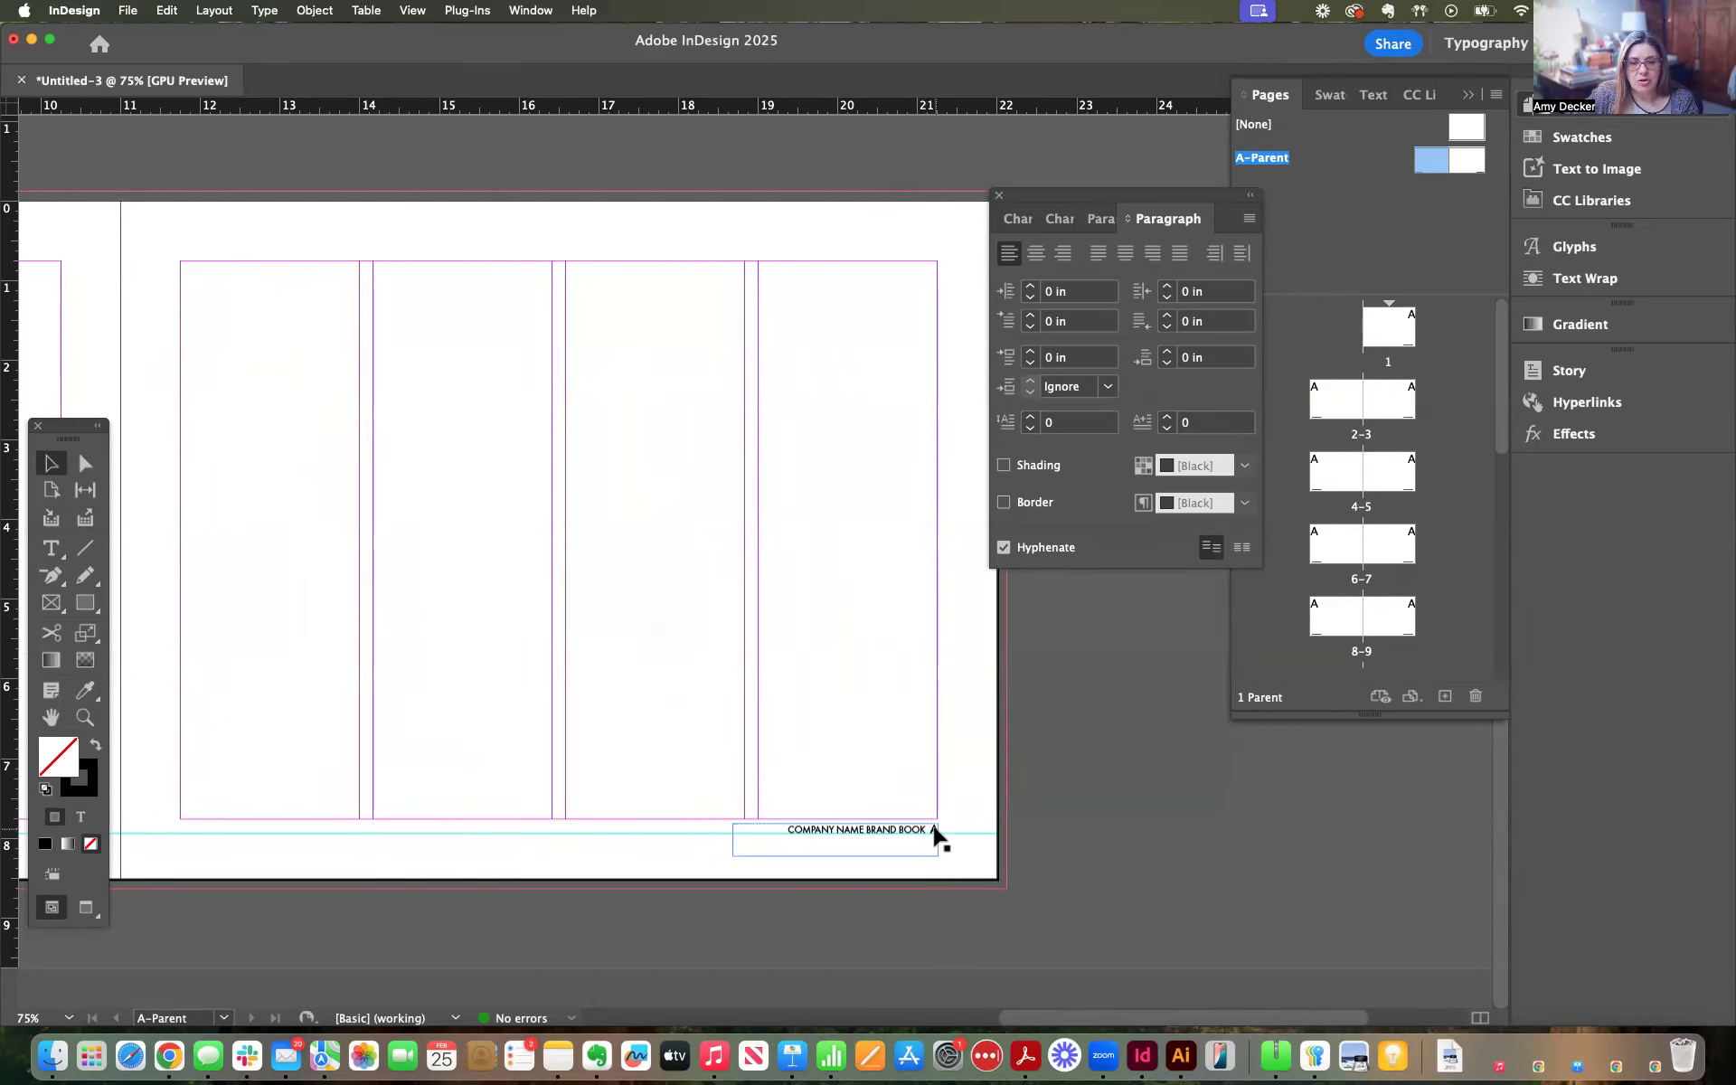
pyautogui.moveTo(439, 822); pyautogui.dragTo(794, 798)
pyautogui.moveTo(235, 778); pyautogui.dragTo(819, 761)
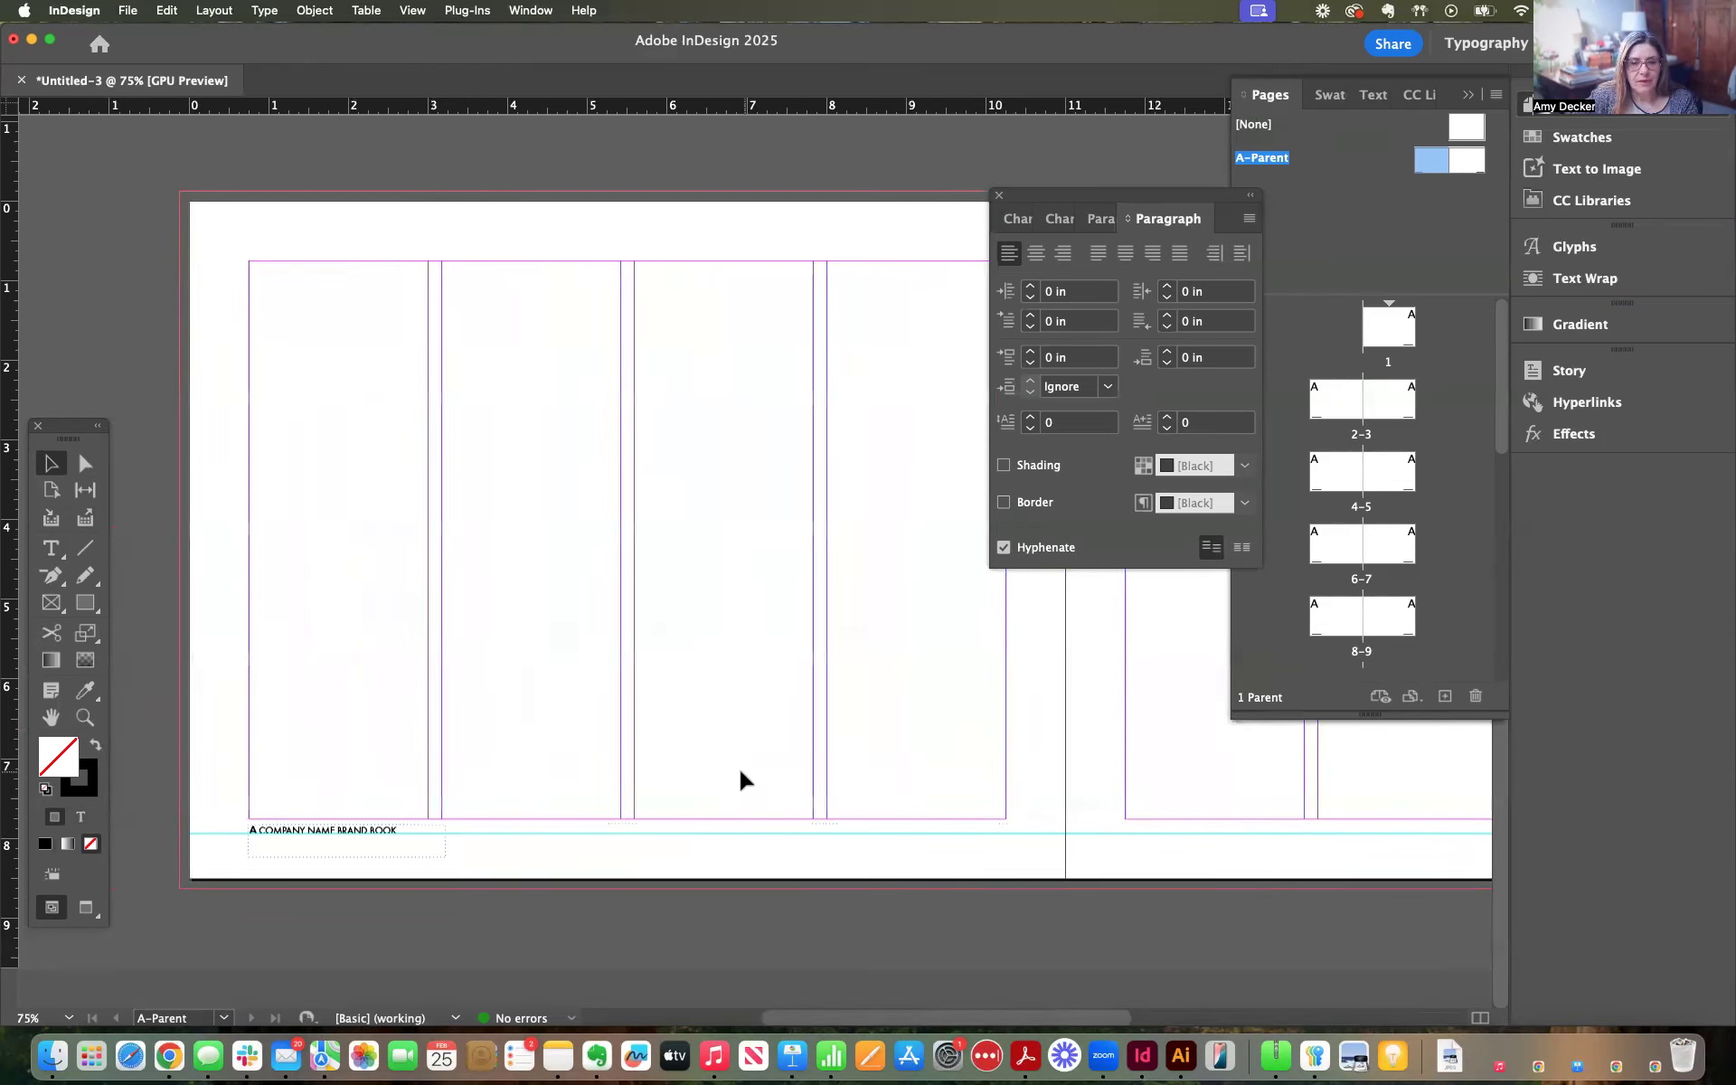
pyautogui.hscroll(1, 742, 779)
pyautogui.hscroll(6, 740, 778)
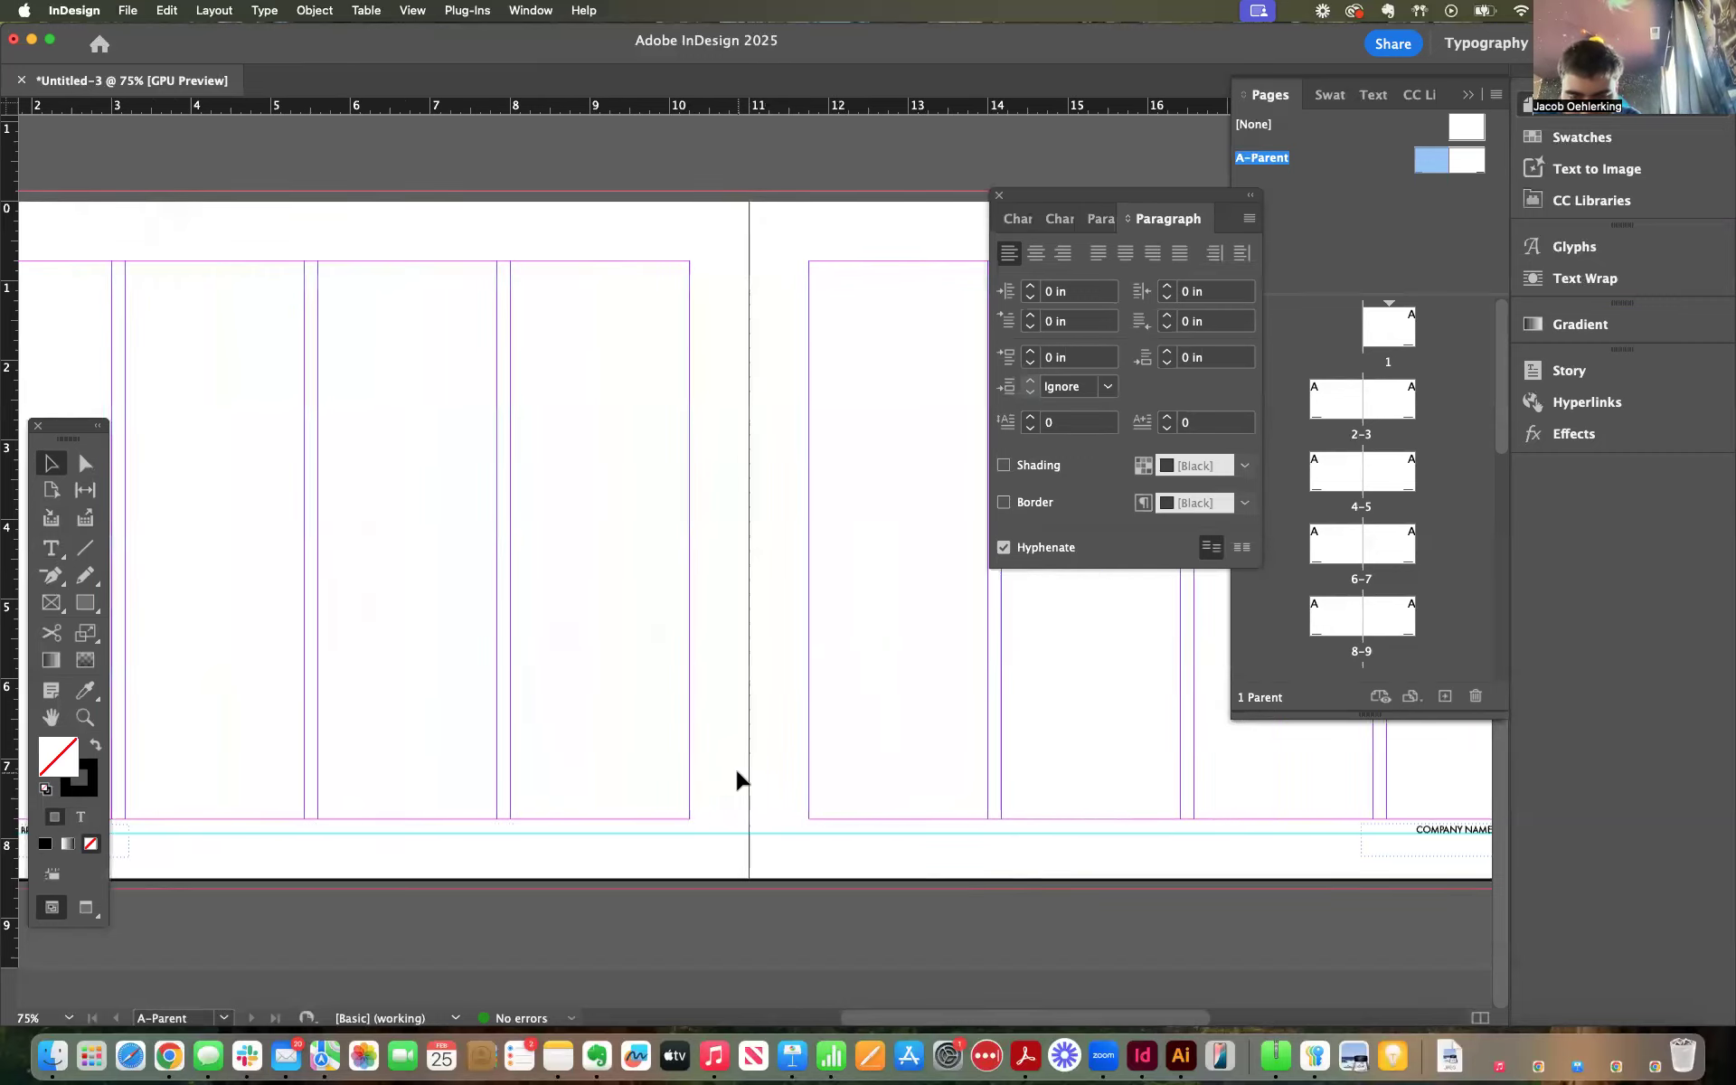
# Examine the right parent page's footer and how the footers carry over to the document spreads from pages 2–3 onward
pyautogui.hscroll(14, 737, 780)
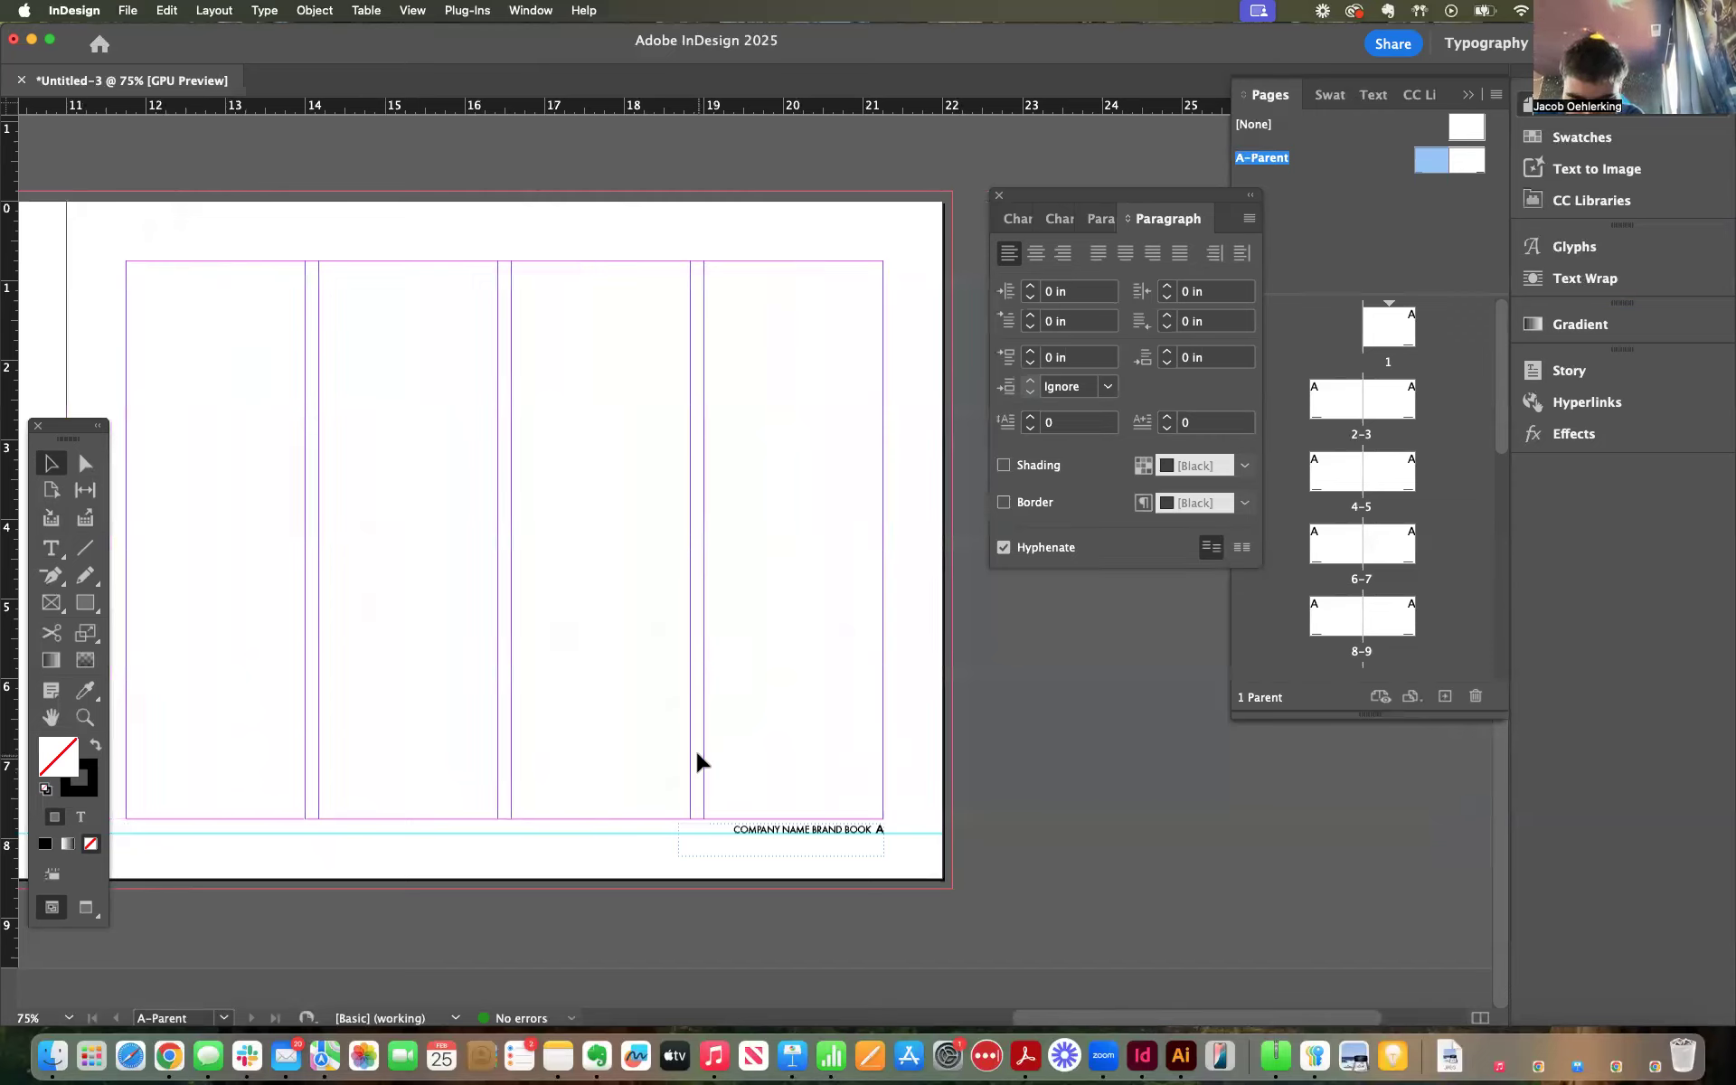
pyautogui.moveTo(1041, 191); pyautogui.dragTo(1005, 130)
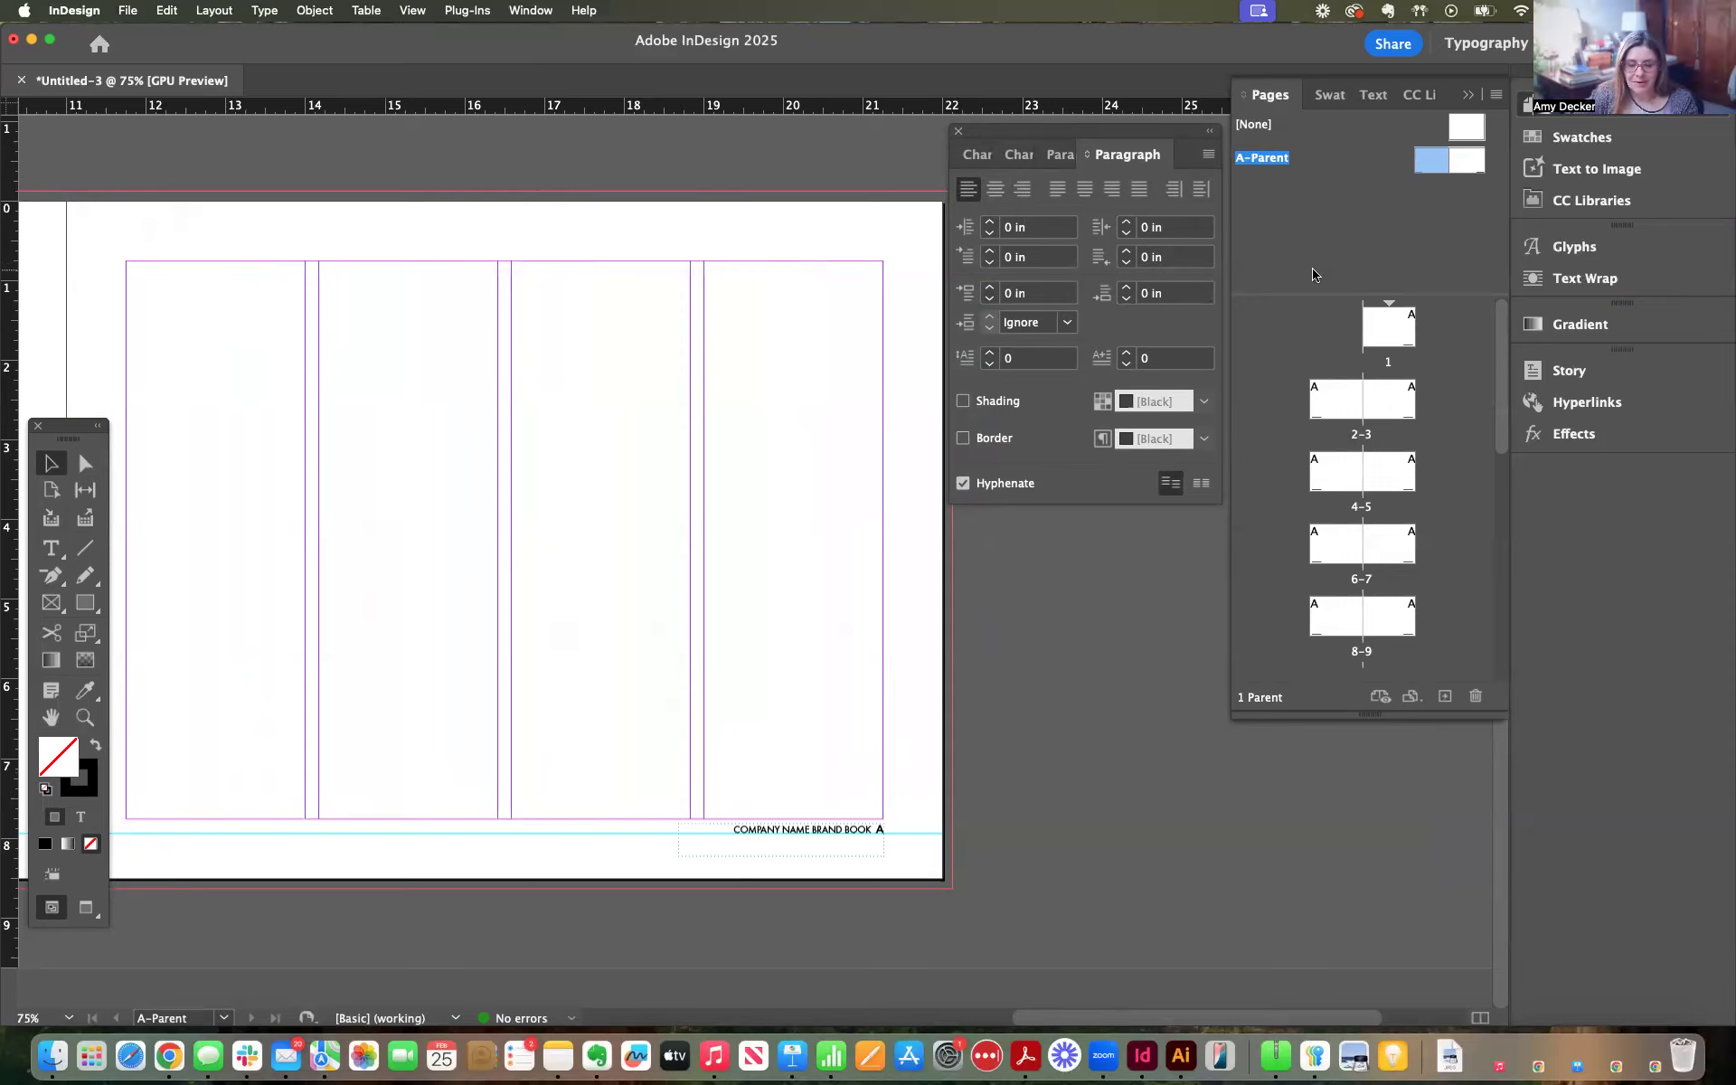
pyautogui.press('super+minus')
pyautogui.press('super+minus')
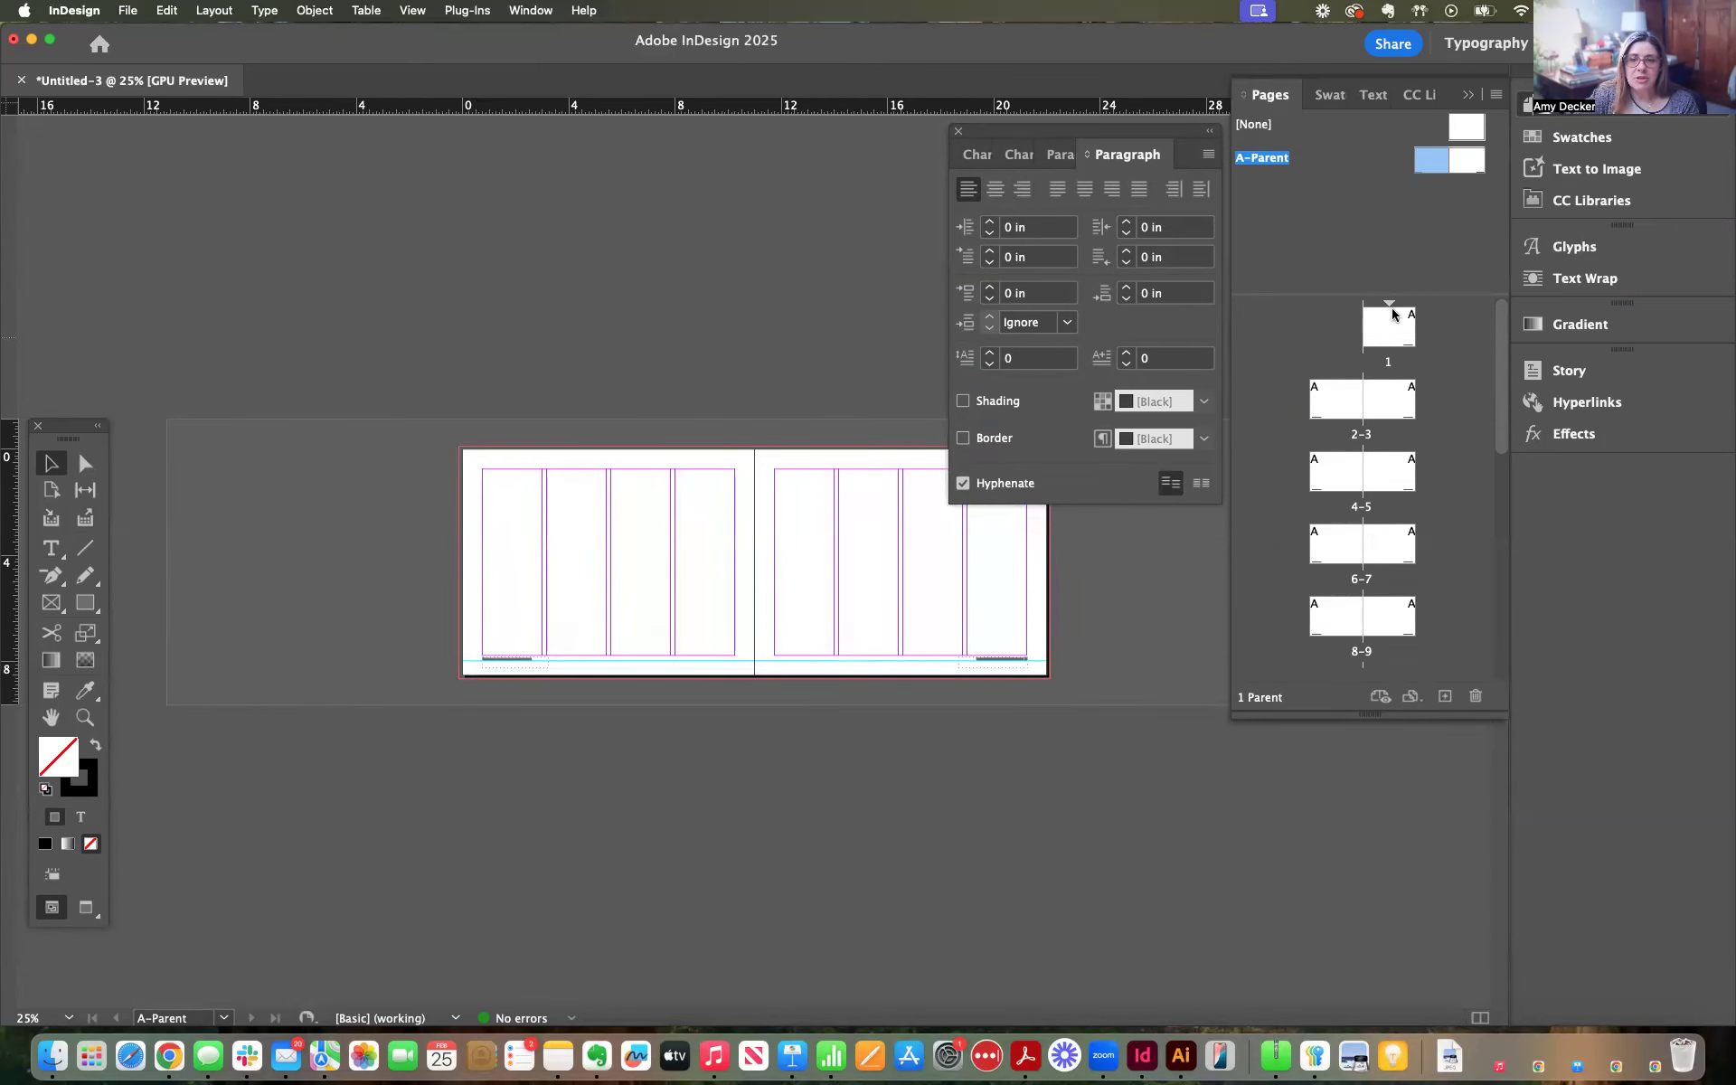
pyautogui.doubleClick(1331, 412)
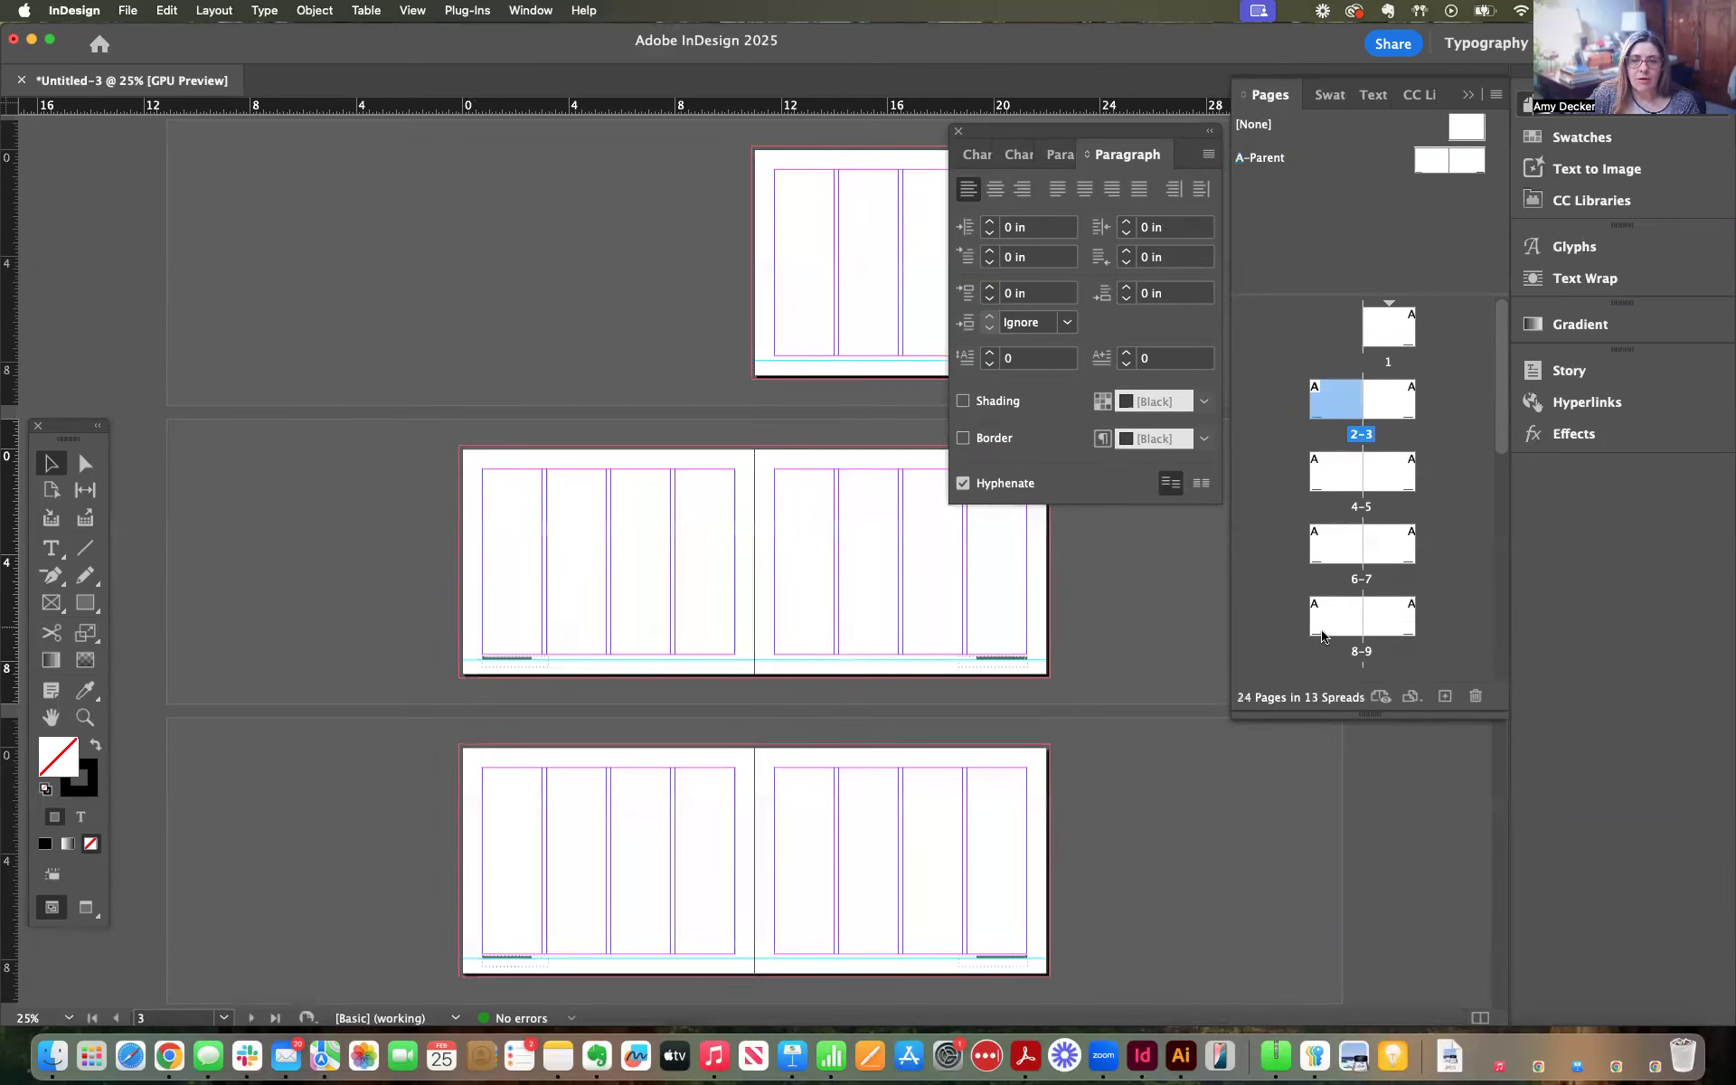
pyautogui.scroll(-10, 809, 605)
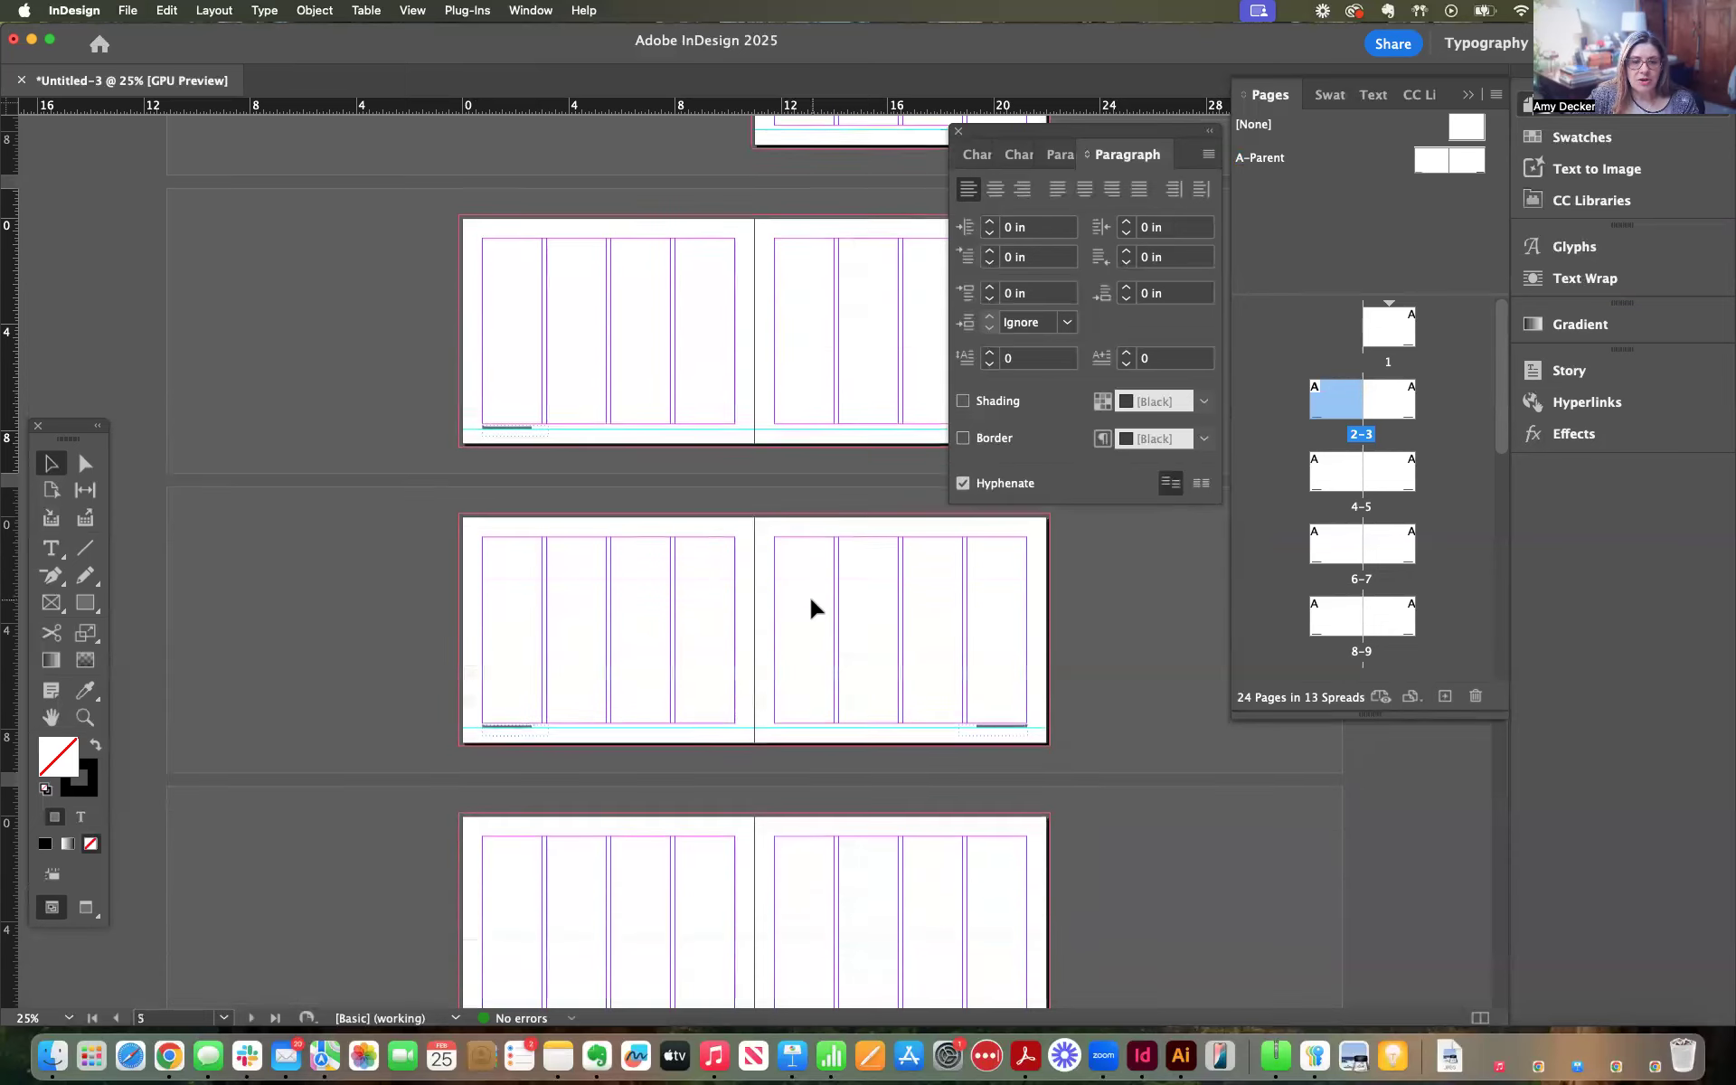
pyautogui.scroll(-4, 810, 606)
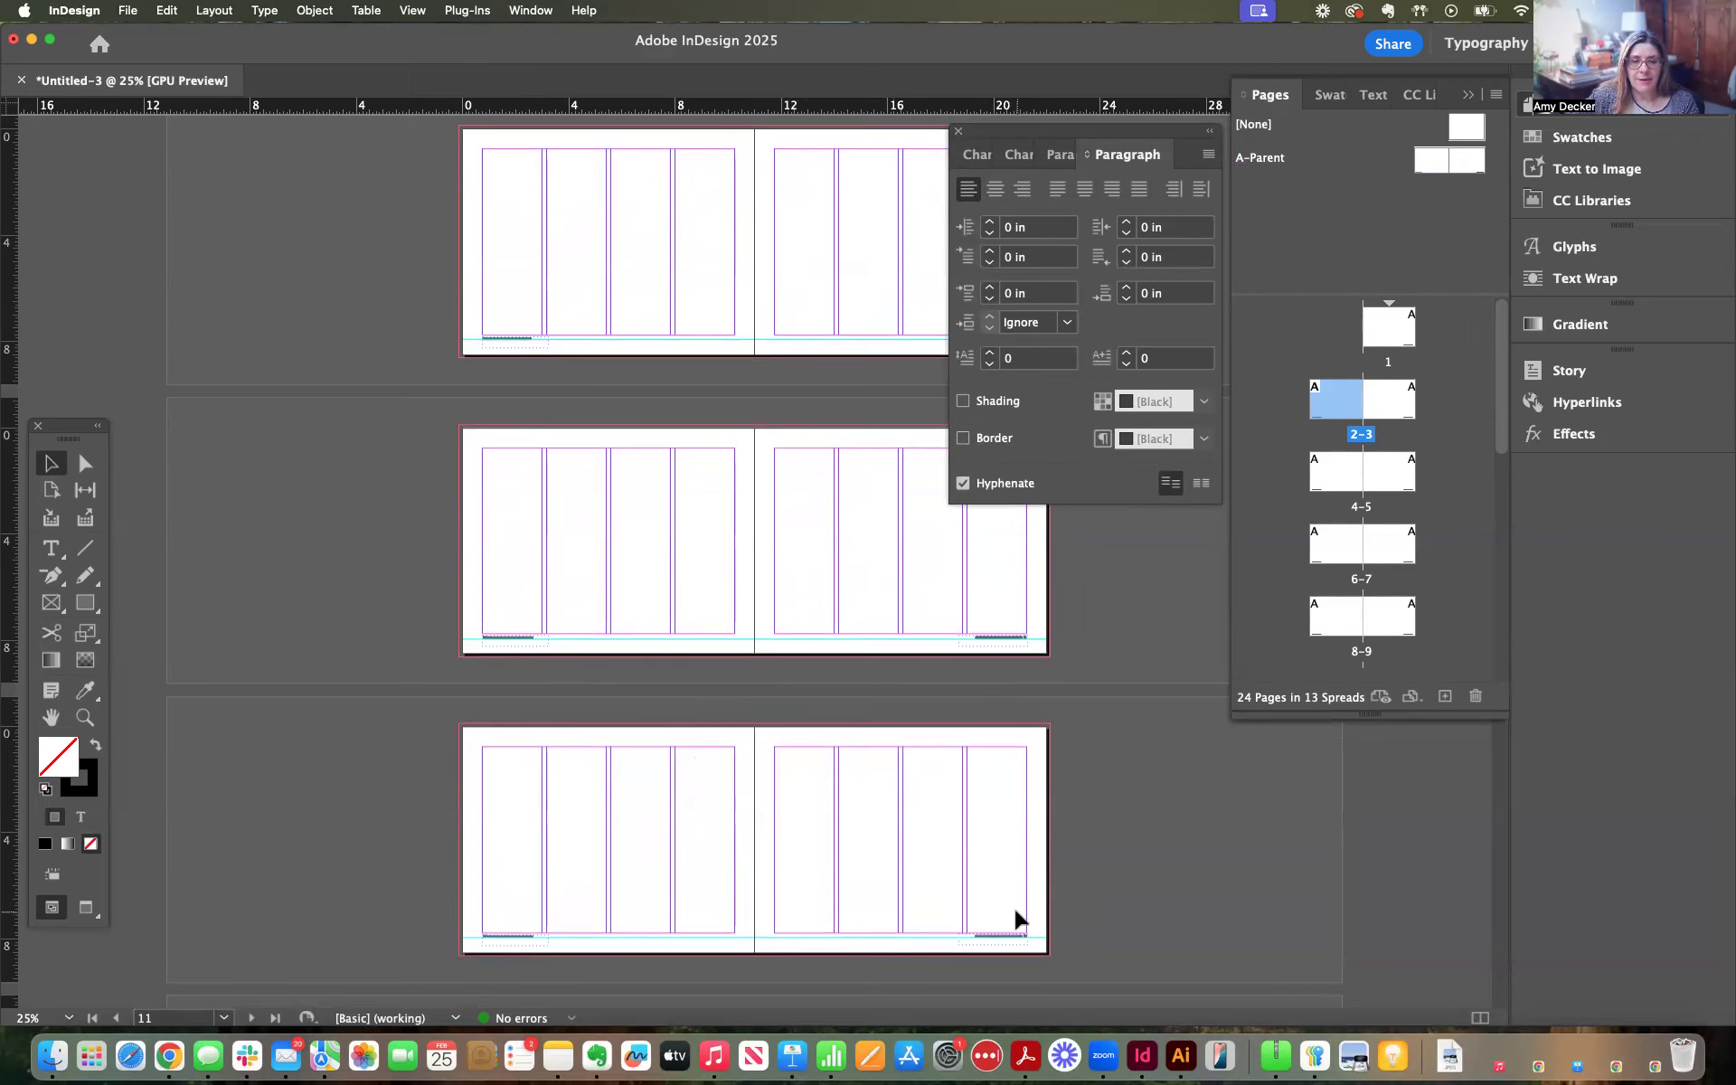
# Inspect the automatic page numbers in the footers of pages 10 and 11 at 100% zoom
pyautogui.click(705, 616)
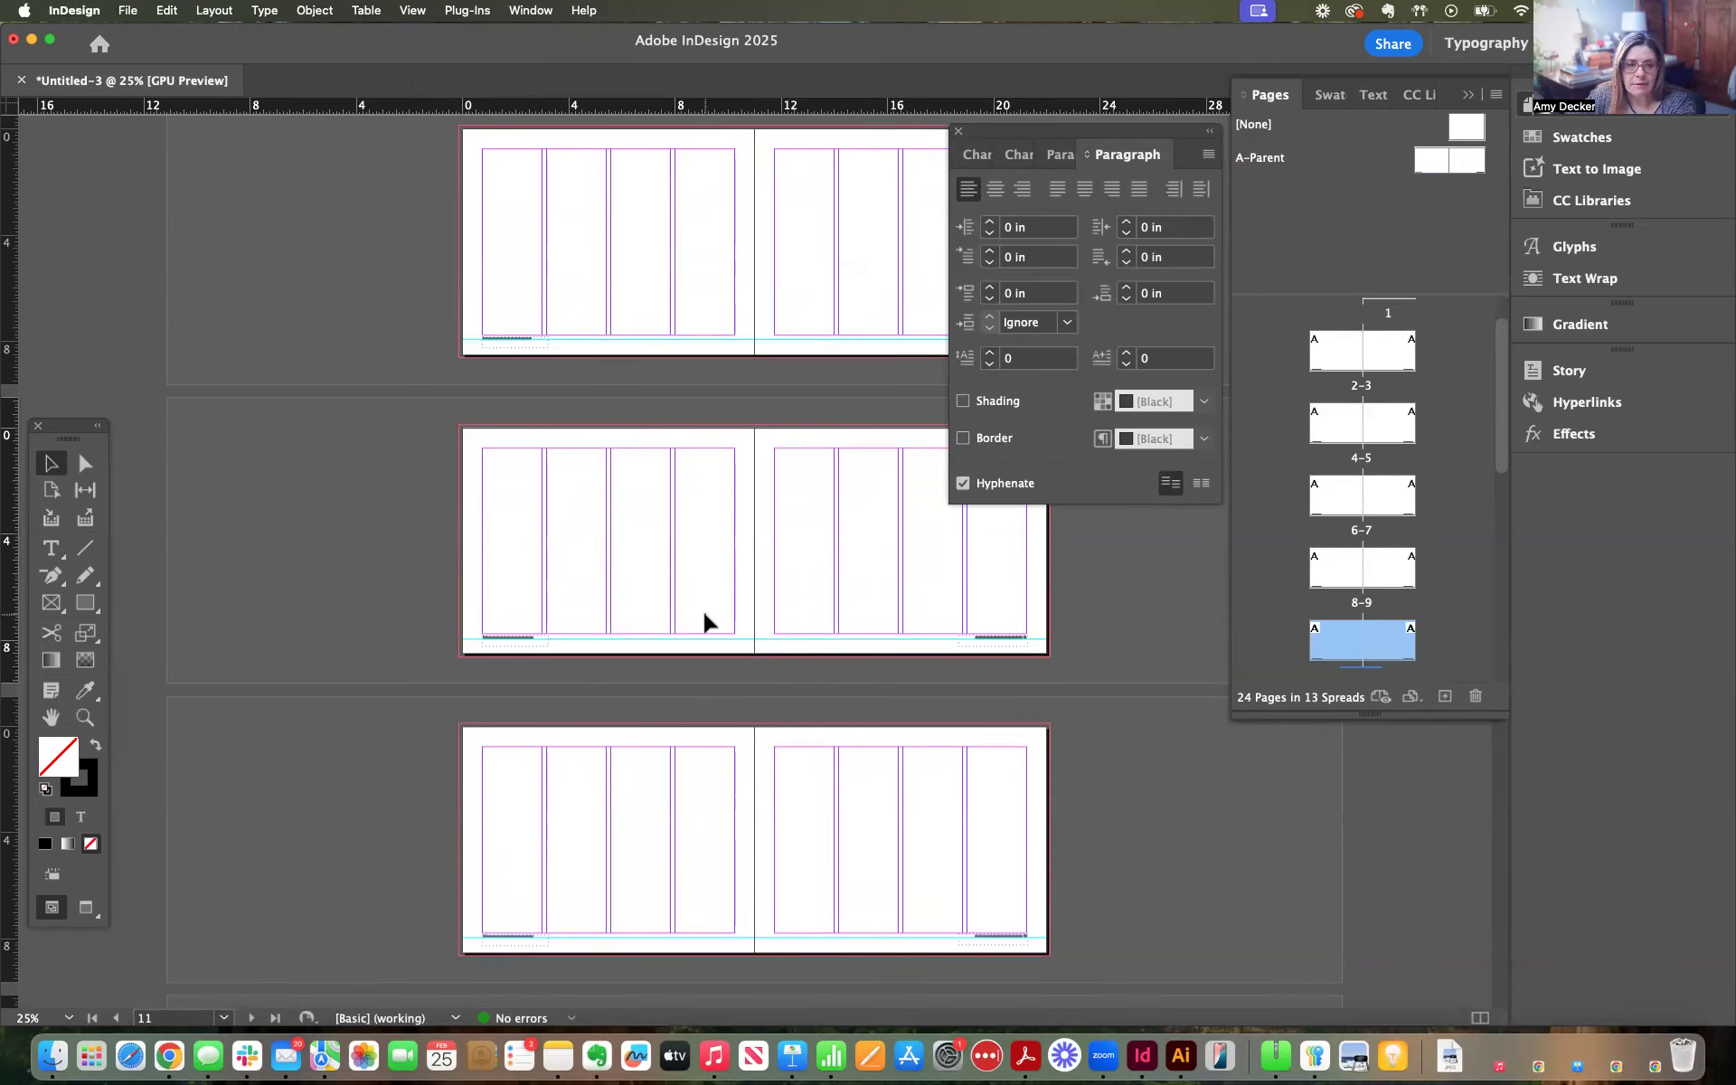
pyautogui.press('super+1')
pyautogui.moveTo(494, 689); pyautogui.dragTo(1084, 462)
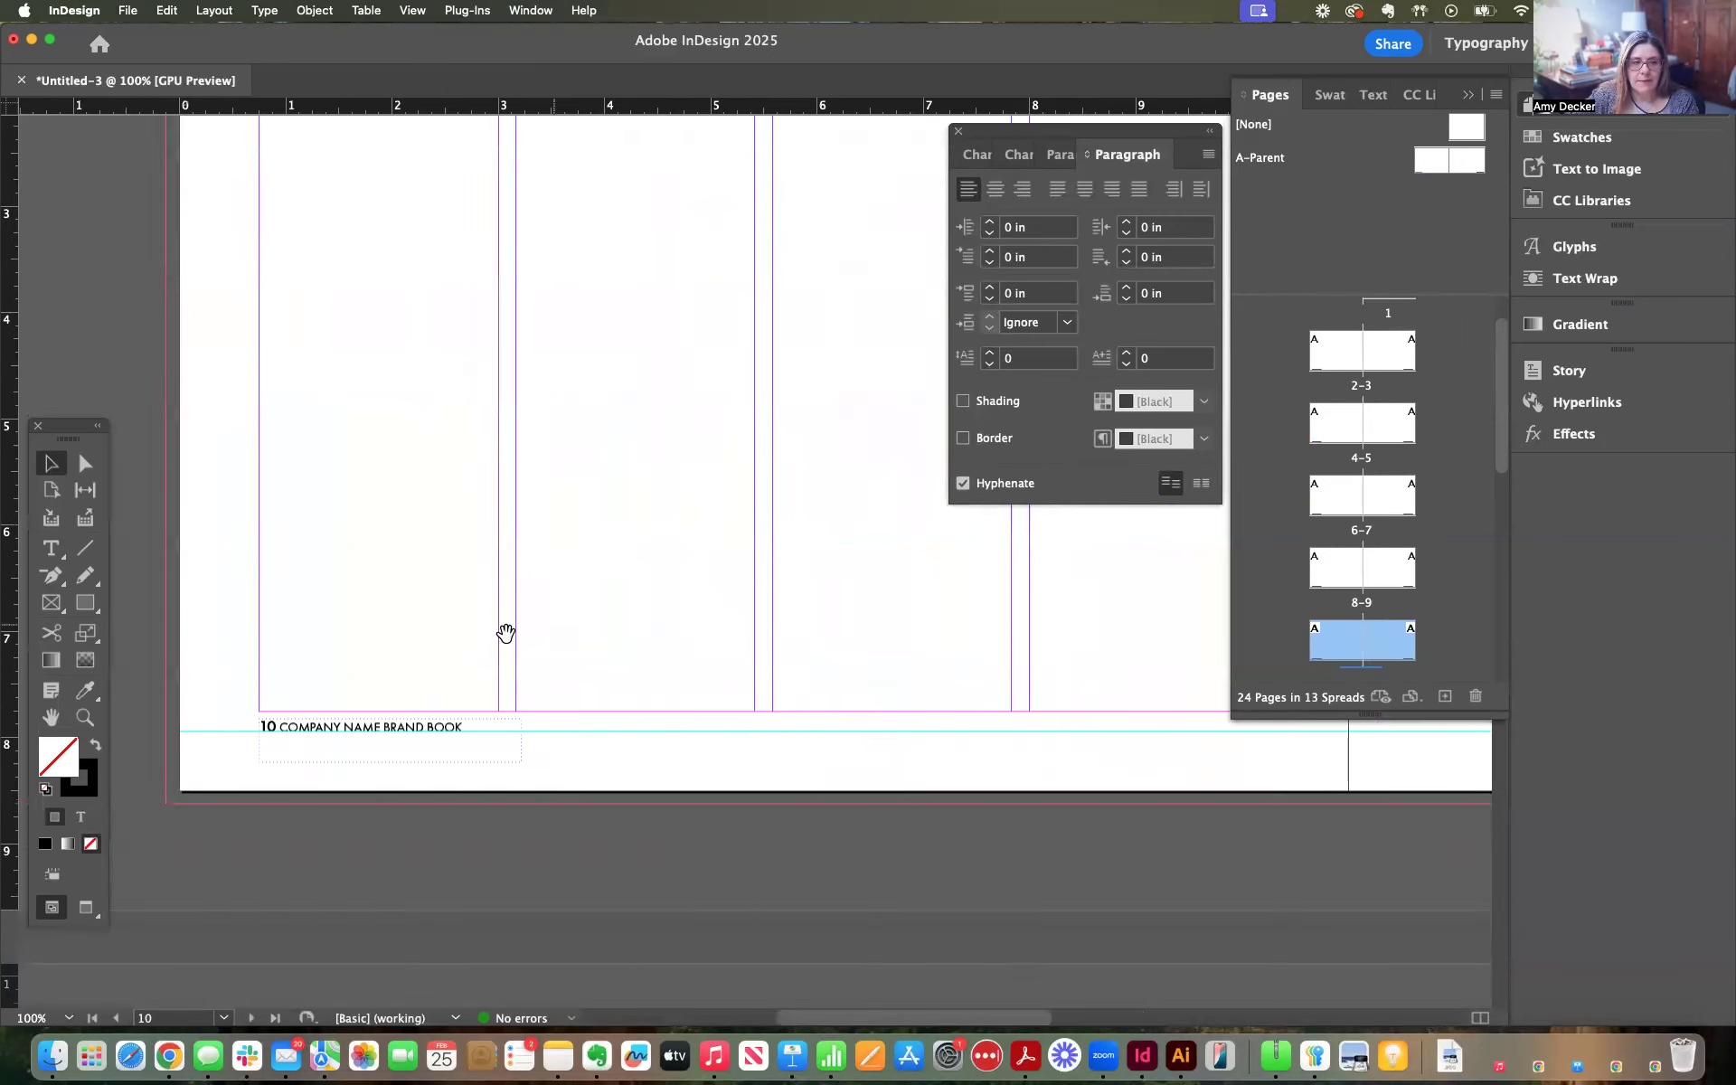
pyautogui.moveTo(504, 632); pyautogui.dragTo(772, 598)
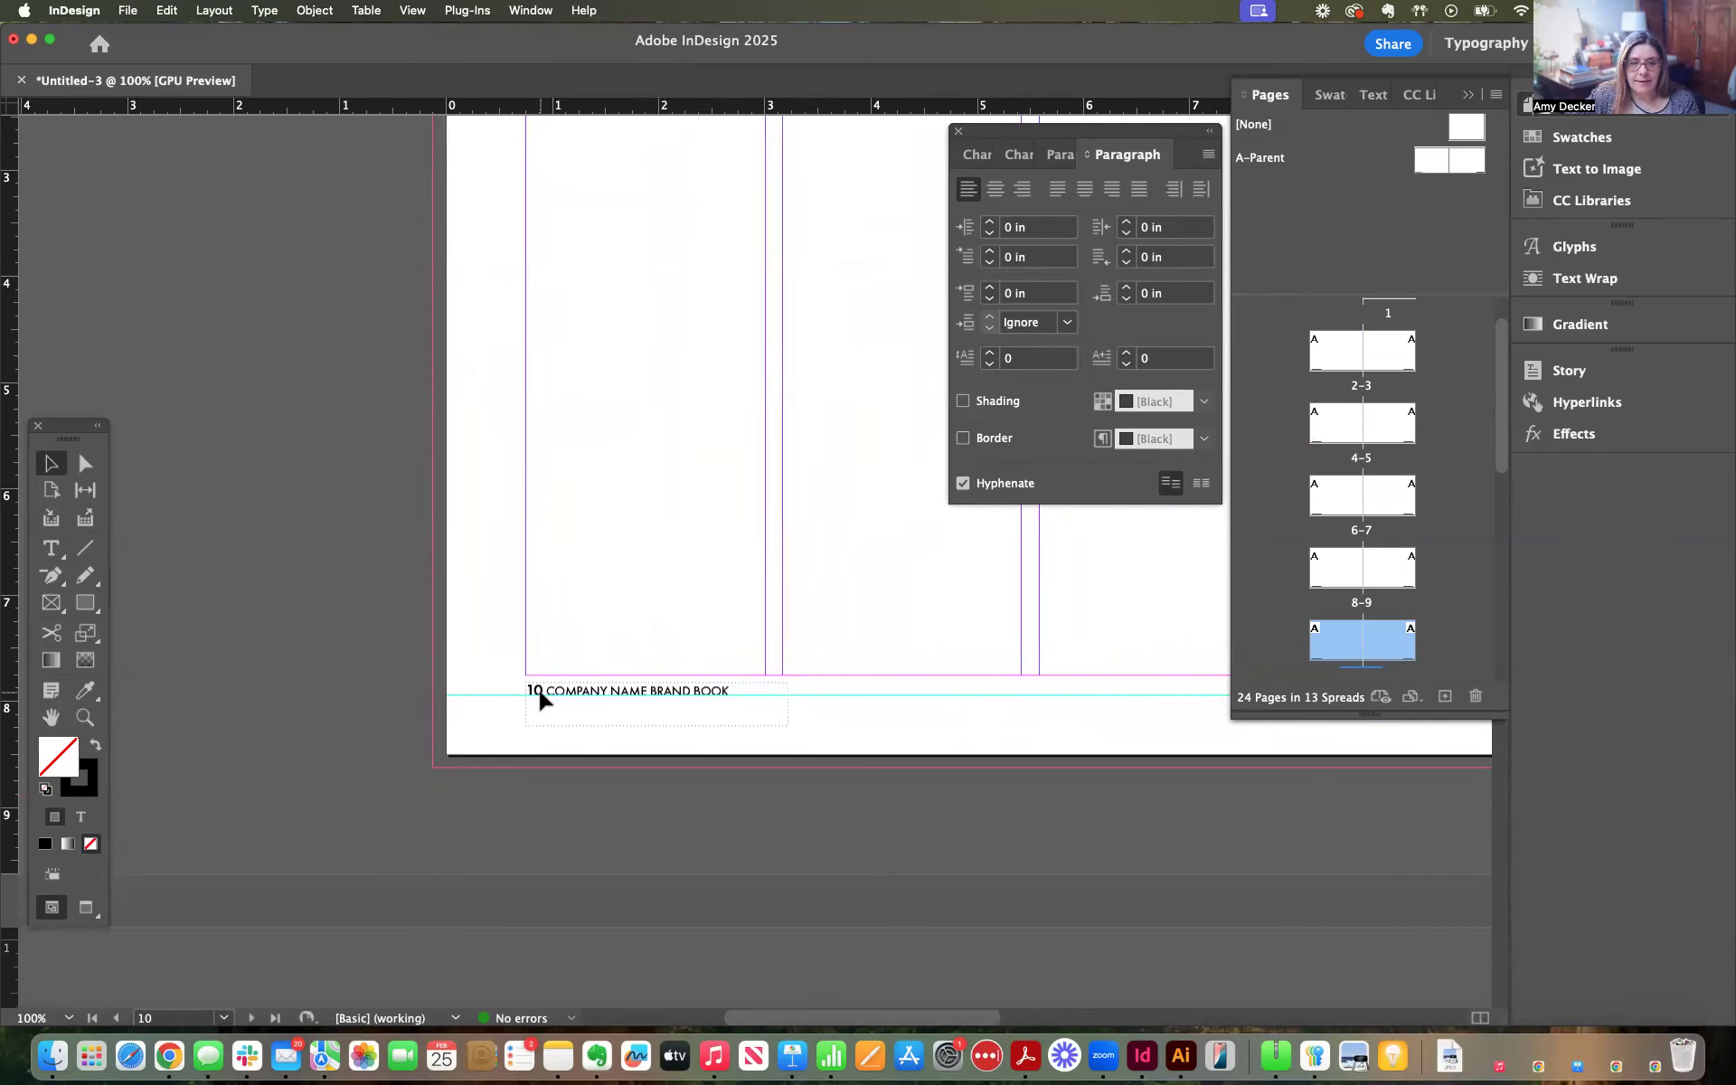
pyautogui.moveTo(1128, 682); pyautogui.dragTo(616, 673)
pyautogui.moveTo(1216, 669); pyautogui.dragTo(641, 691)
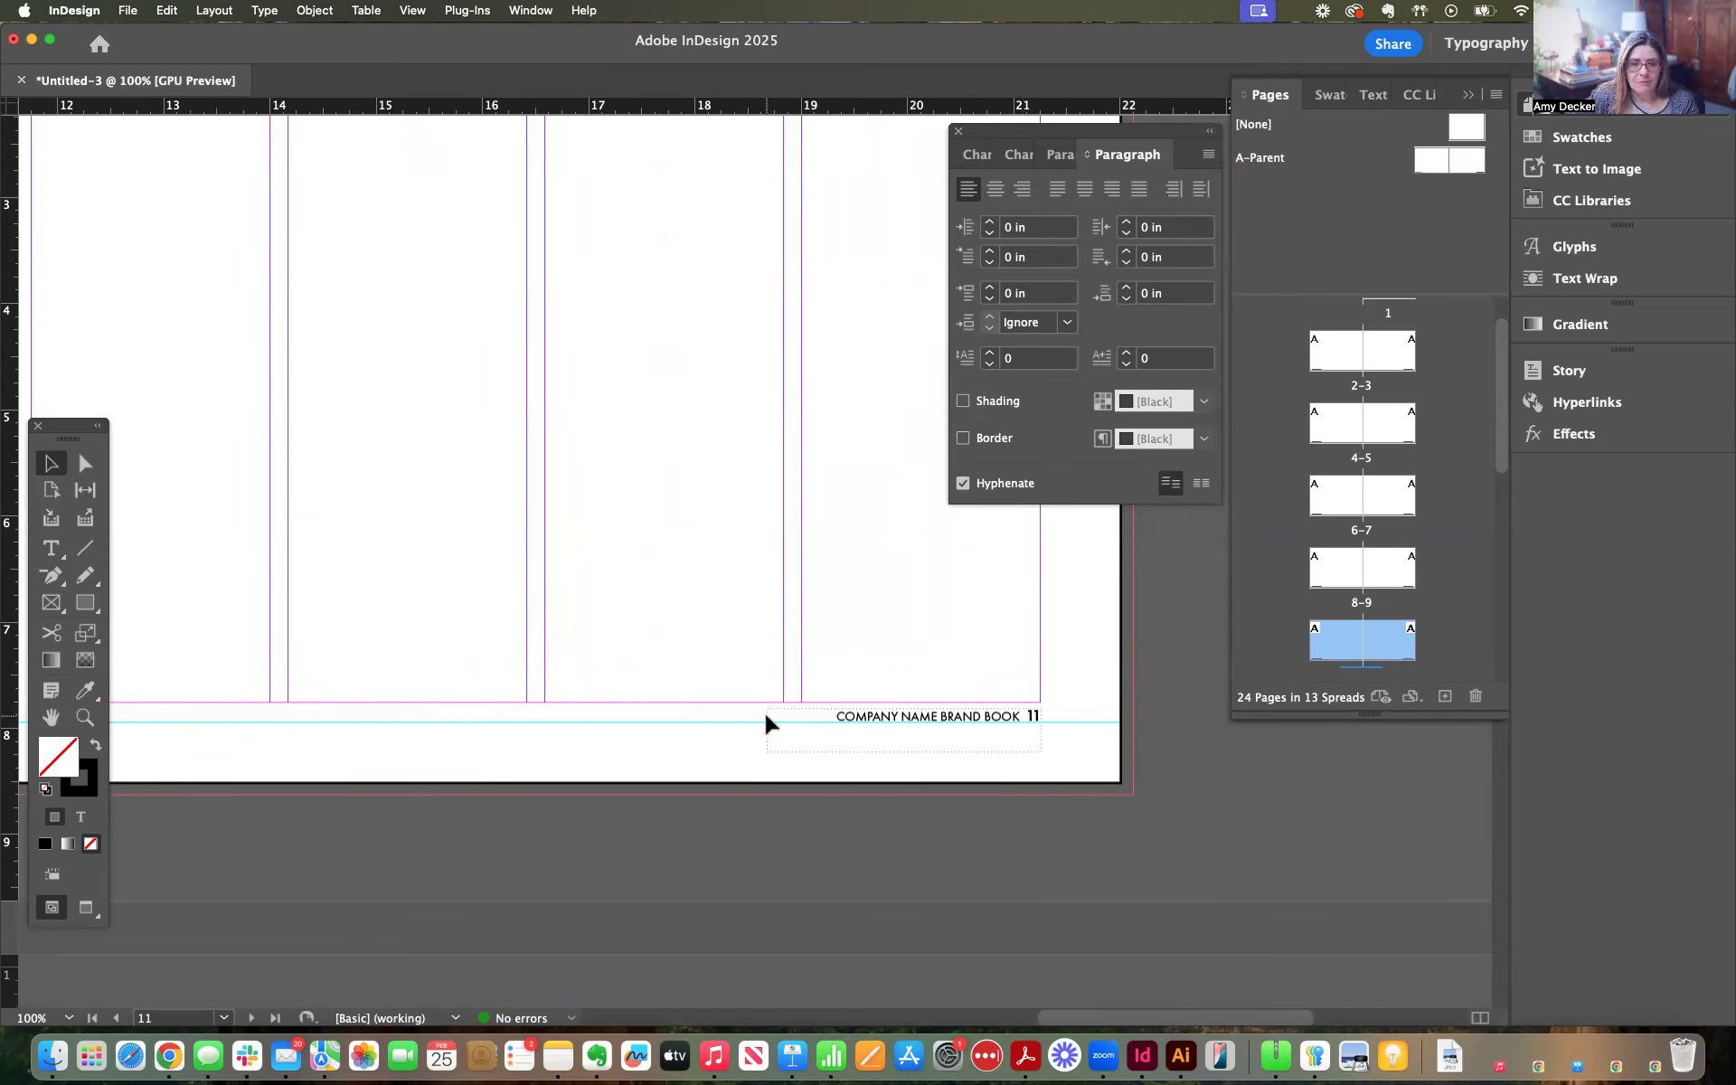
# Add a second, blank parent spread without footers to the document
pyautogui.press('super+minus')
pyautogui.press('super+minus')
pyautogui.press('super+minus')
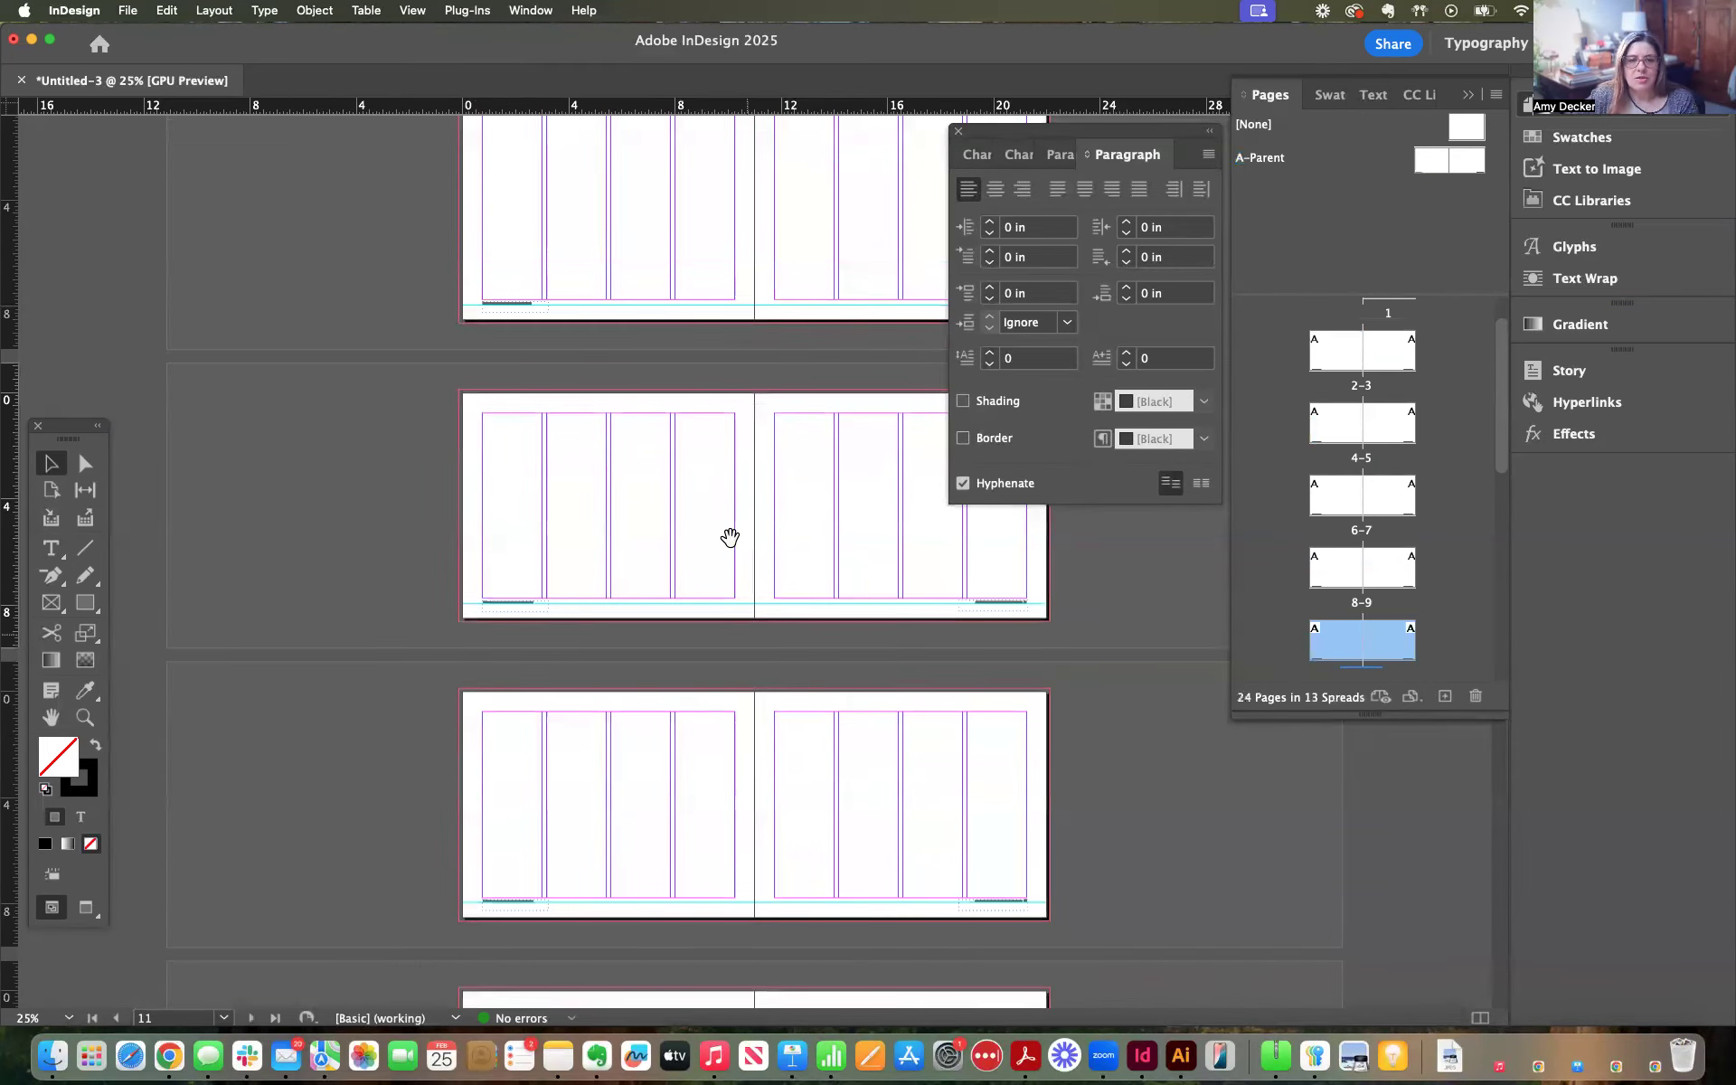
pyautogui.moveTo(733, 480); pyautogui.dragTo(732, 876)
pyautogui.moveTo(752, 391); pyautogui.dragTo(715, 797)
pyautogui.scroll(10, 714, 797)
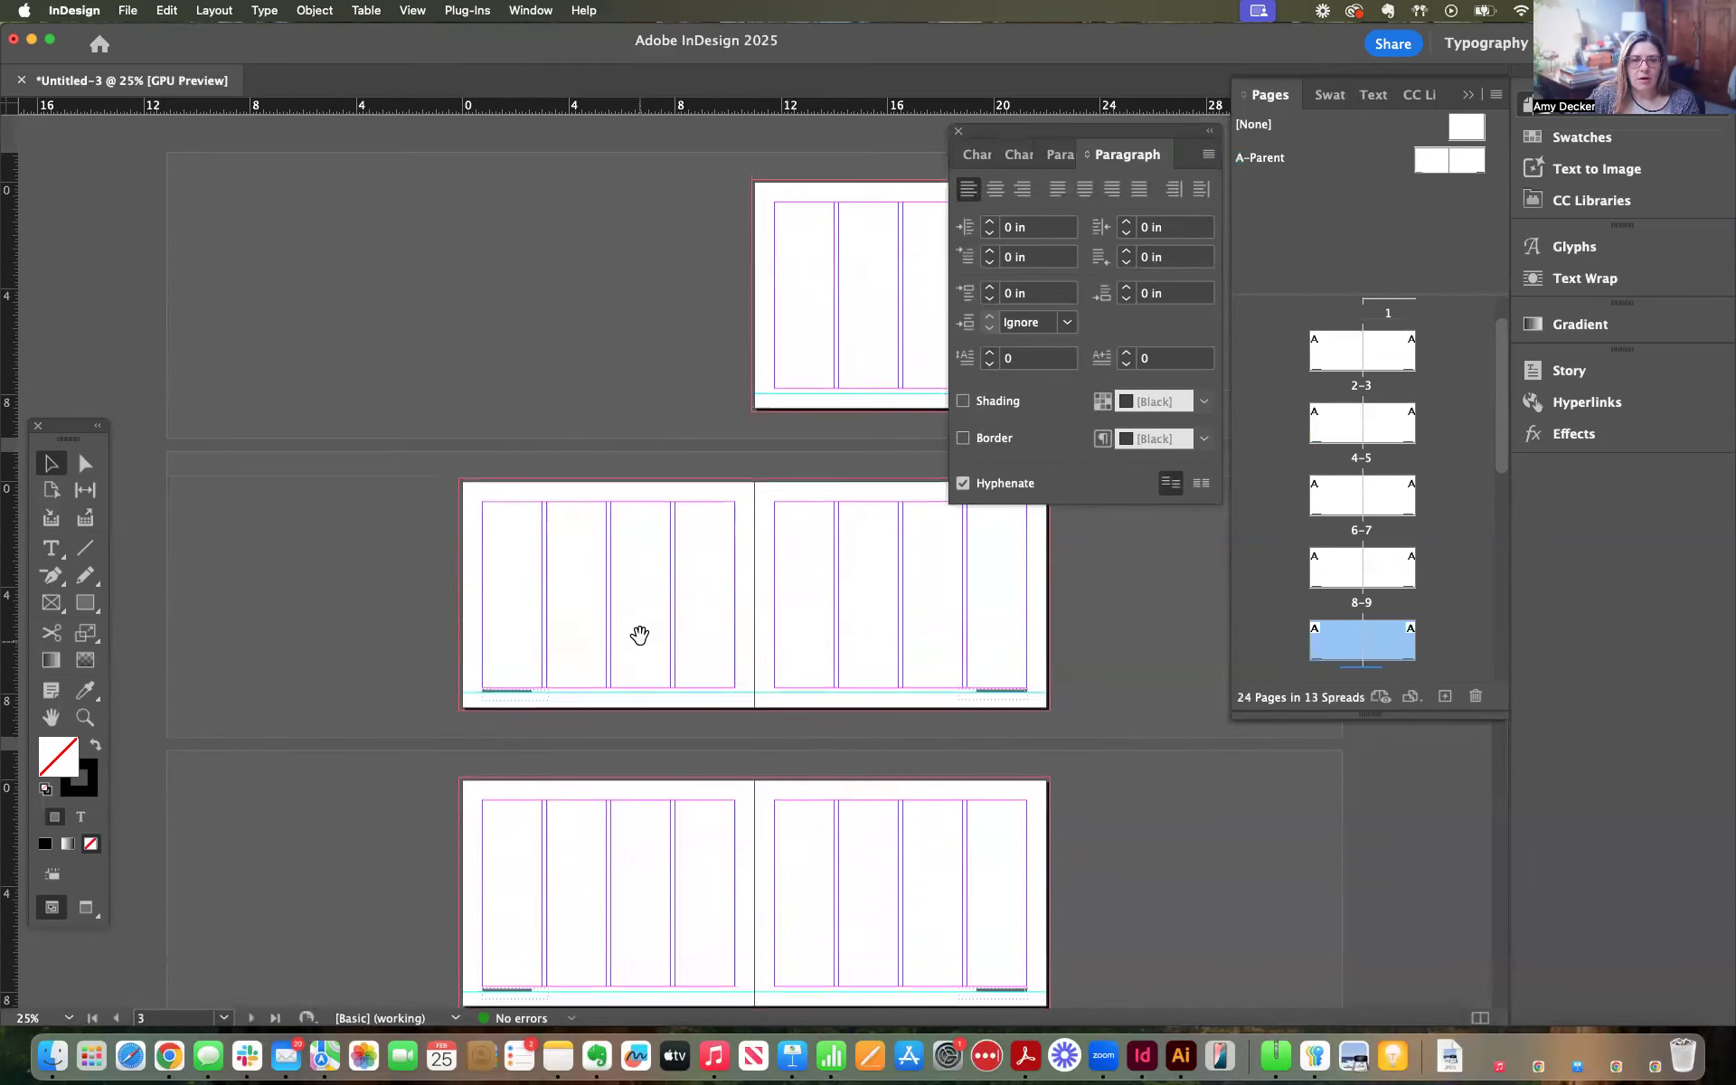
pyautogui.scroll(-1, 713, 477)
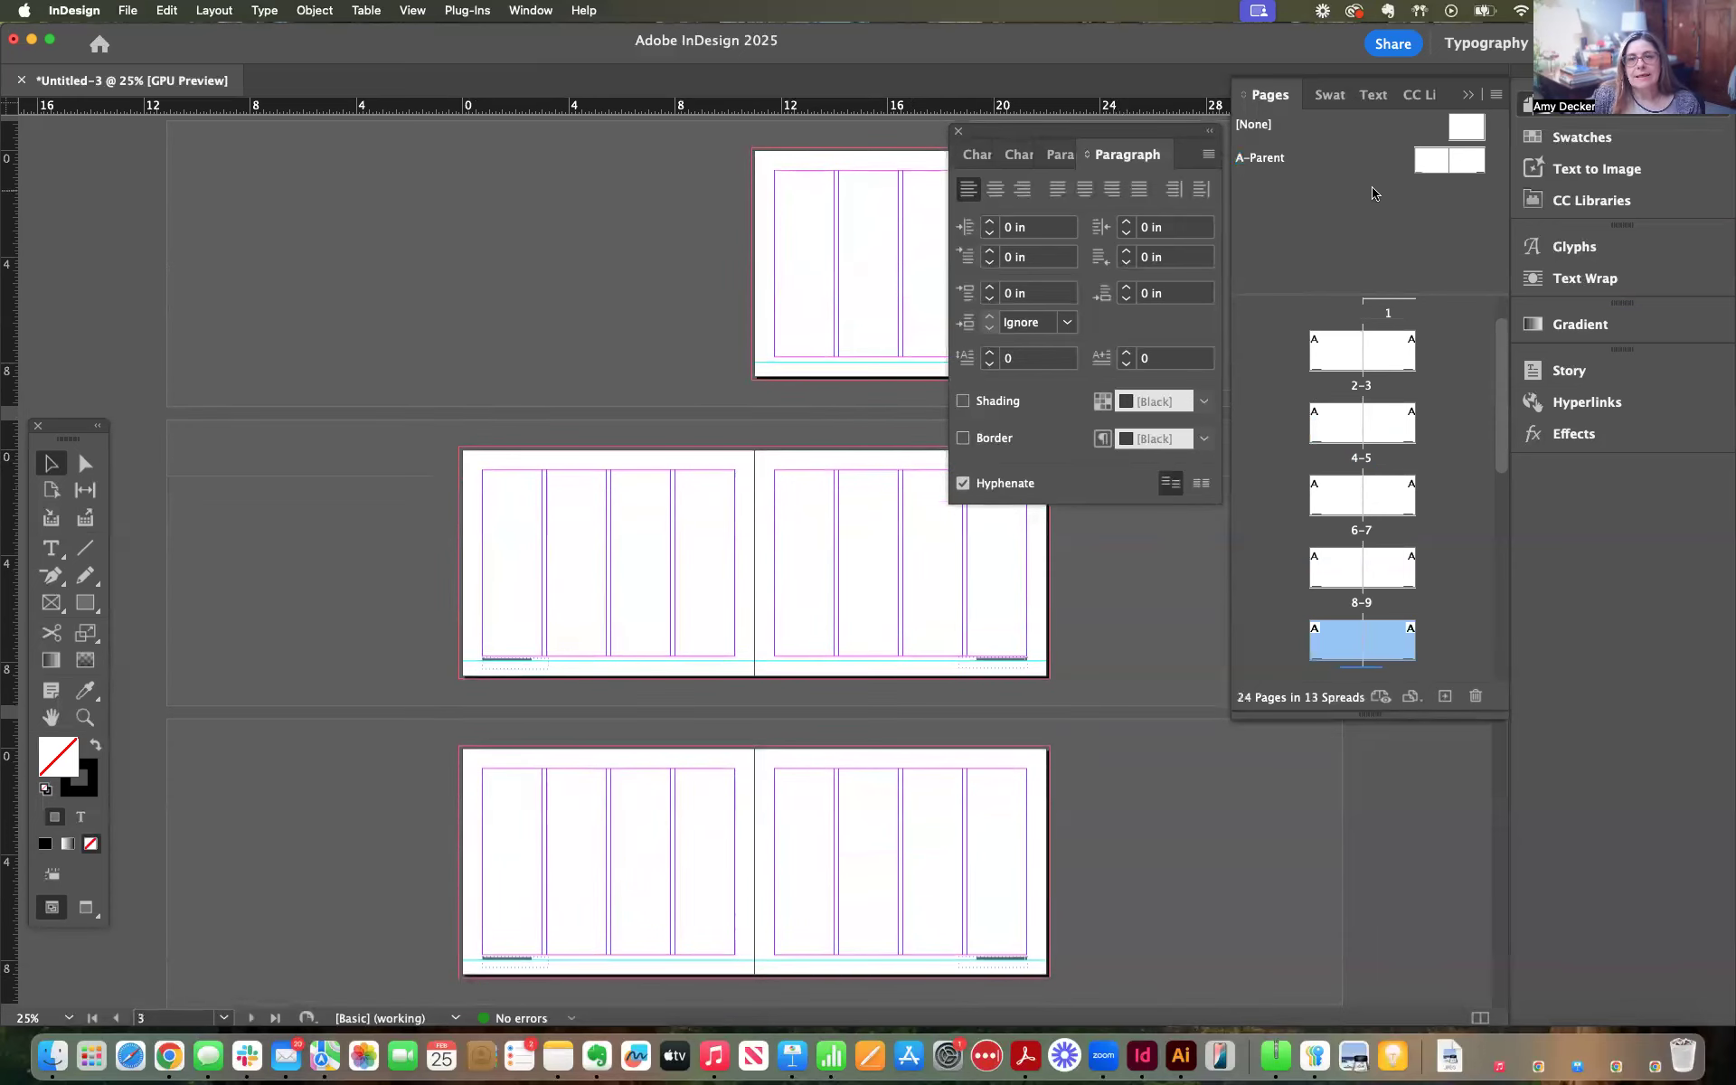
pyautogui.click(1263, 161)
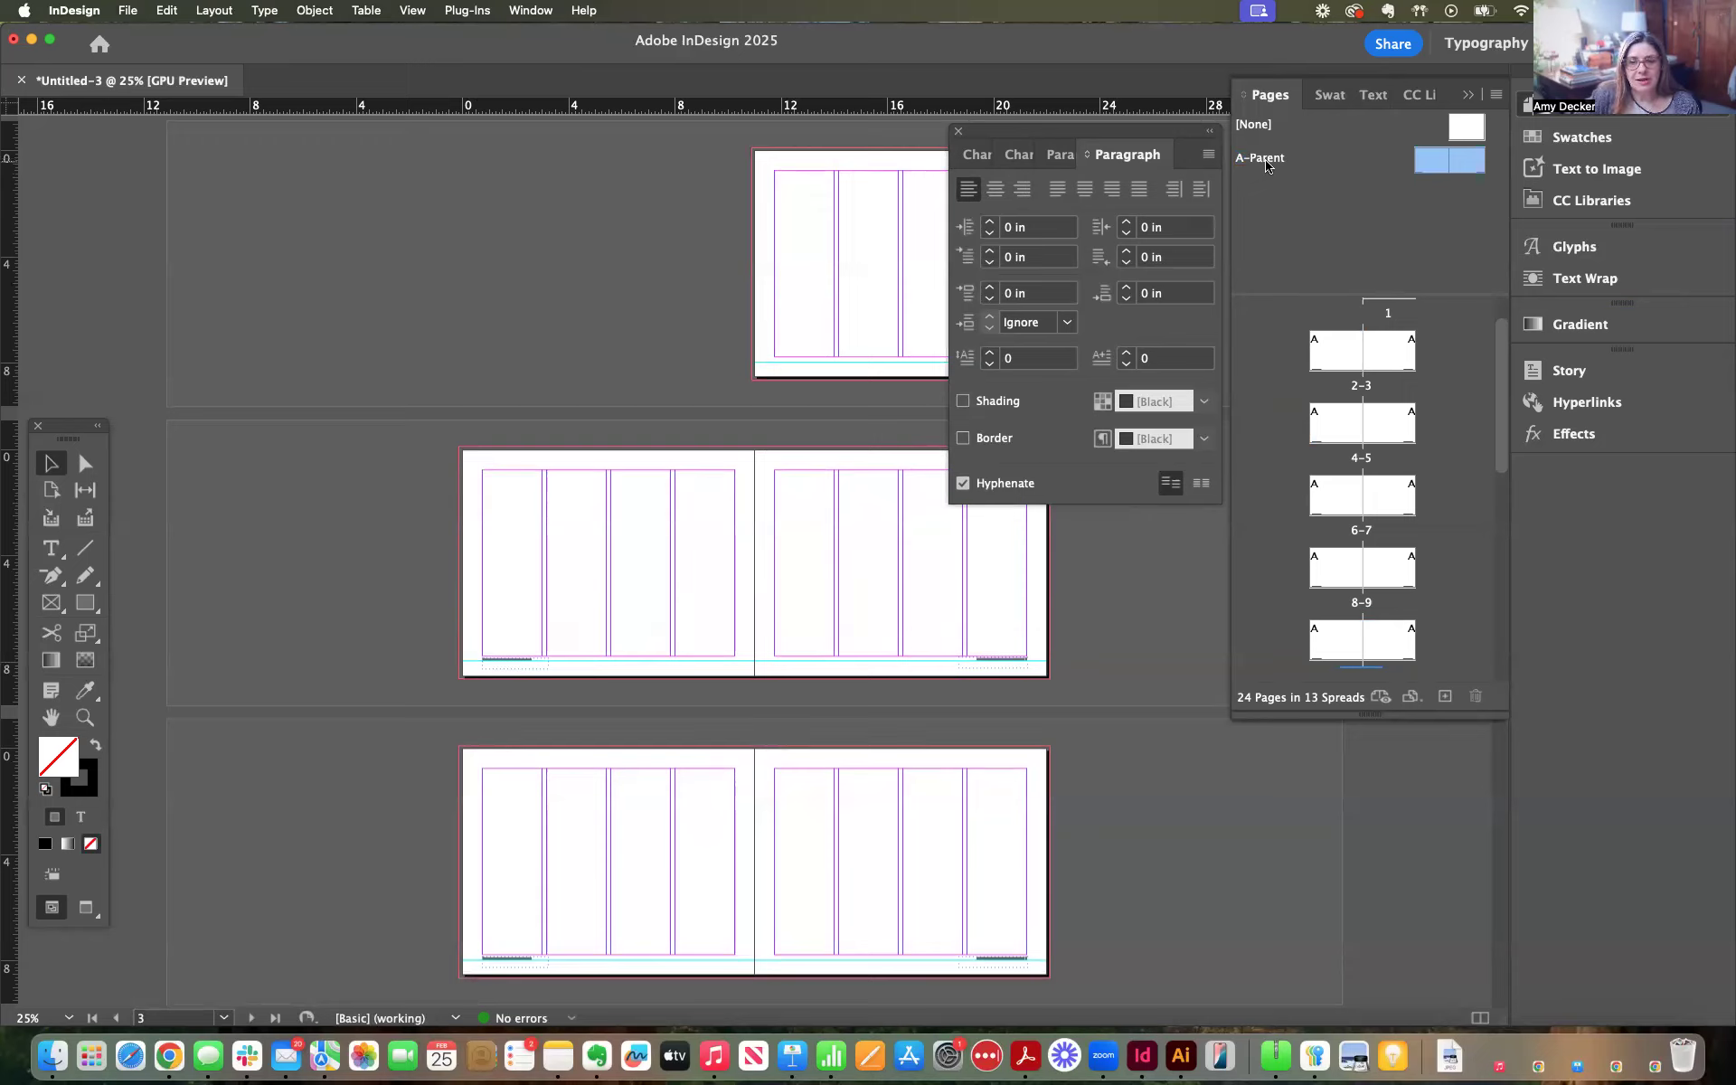
pyautogui.click(1444, 698)
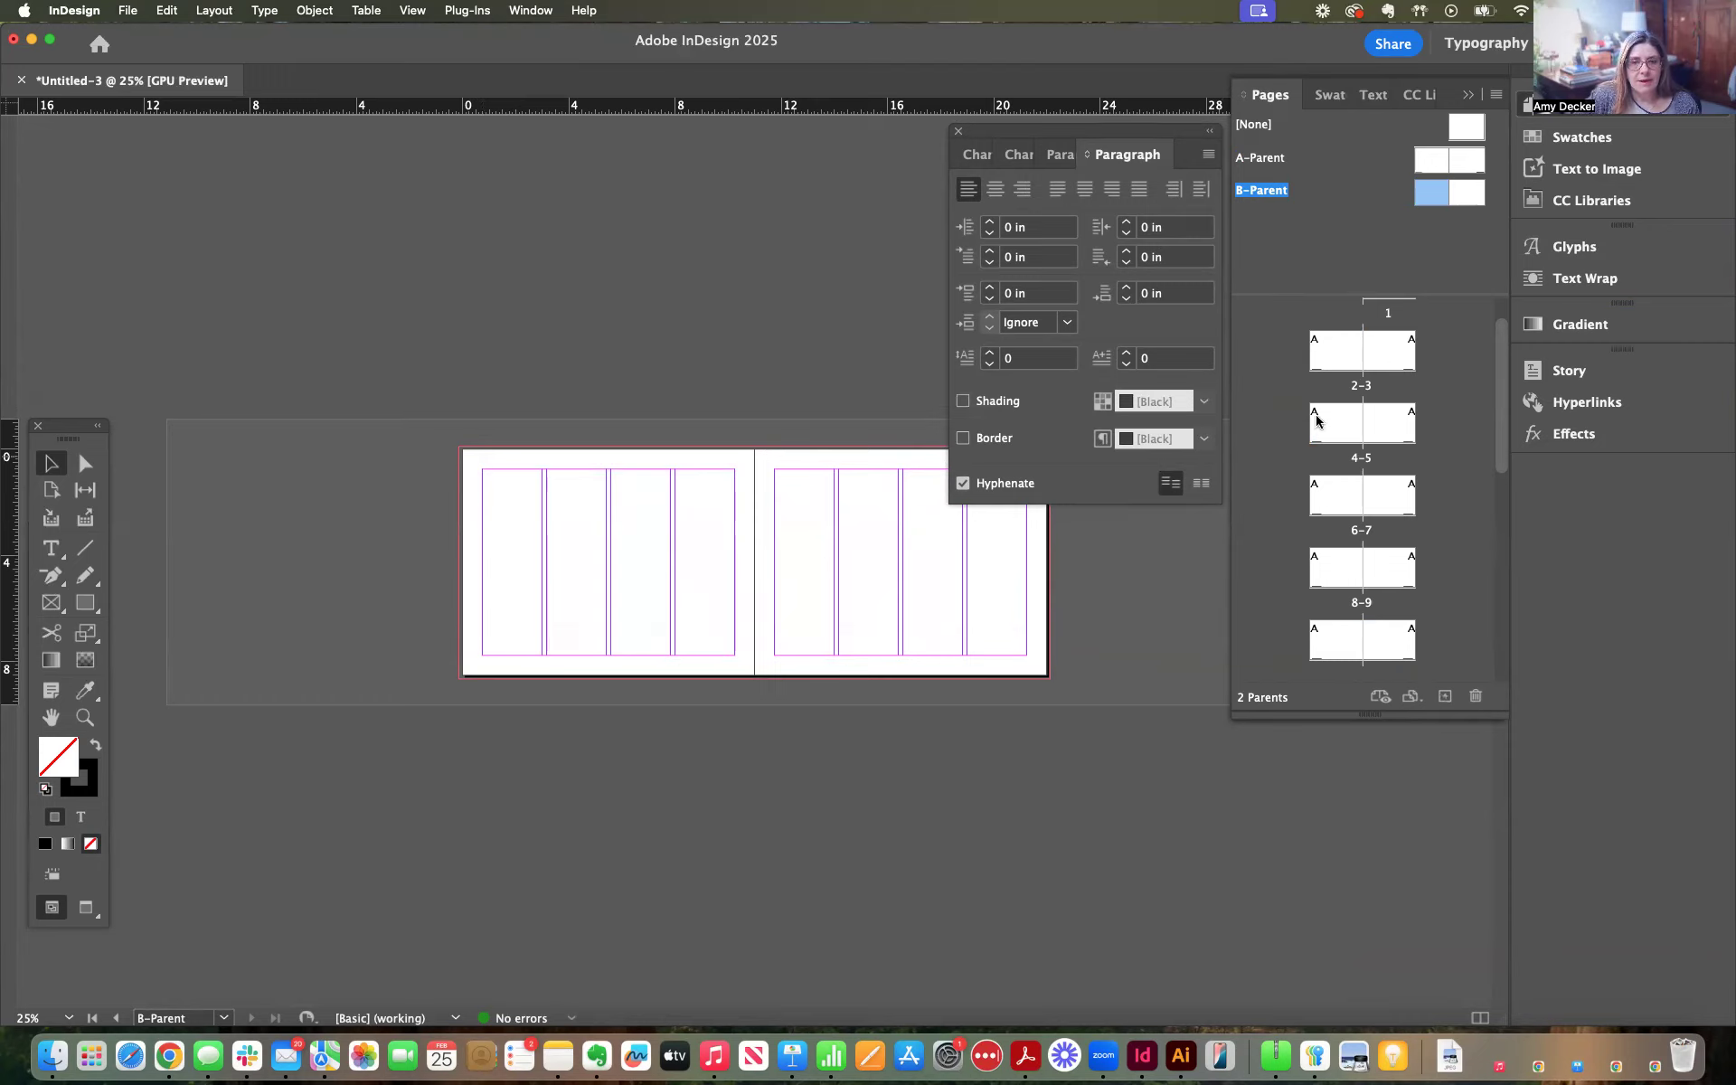
# Apply the blank B-Parent to the first page and the last page, pages 1 and 24
pyautogui.scroll(2, 1323, 398)
pyautogui.click(1401, 332)
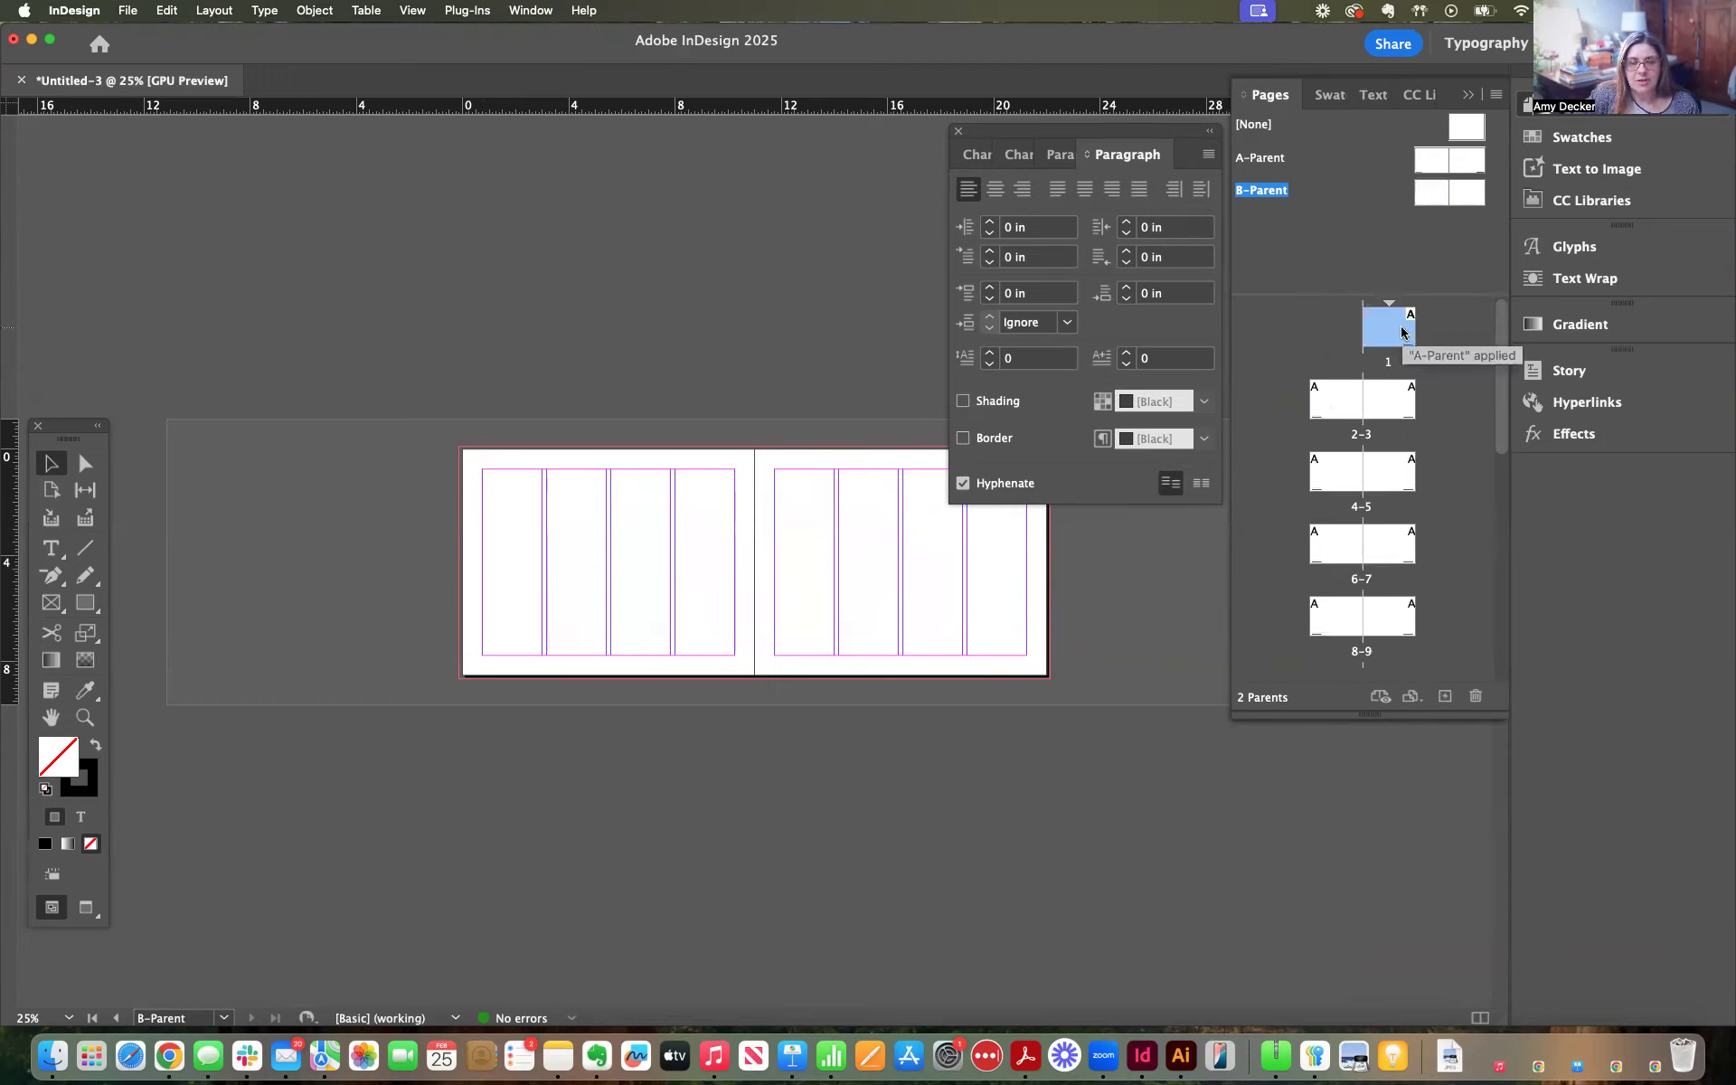
pyautogui.moveTo(1435, 193); pyautogui.dragTo(1390, 336)
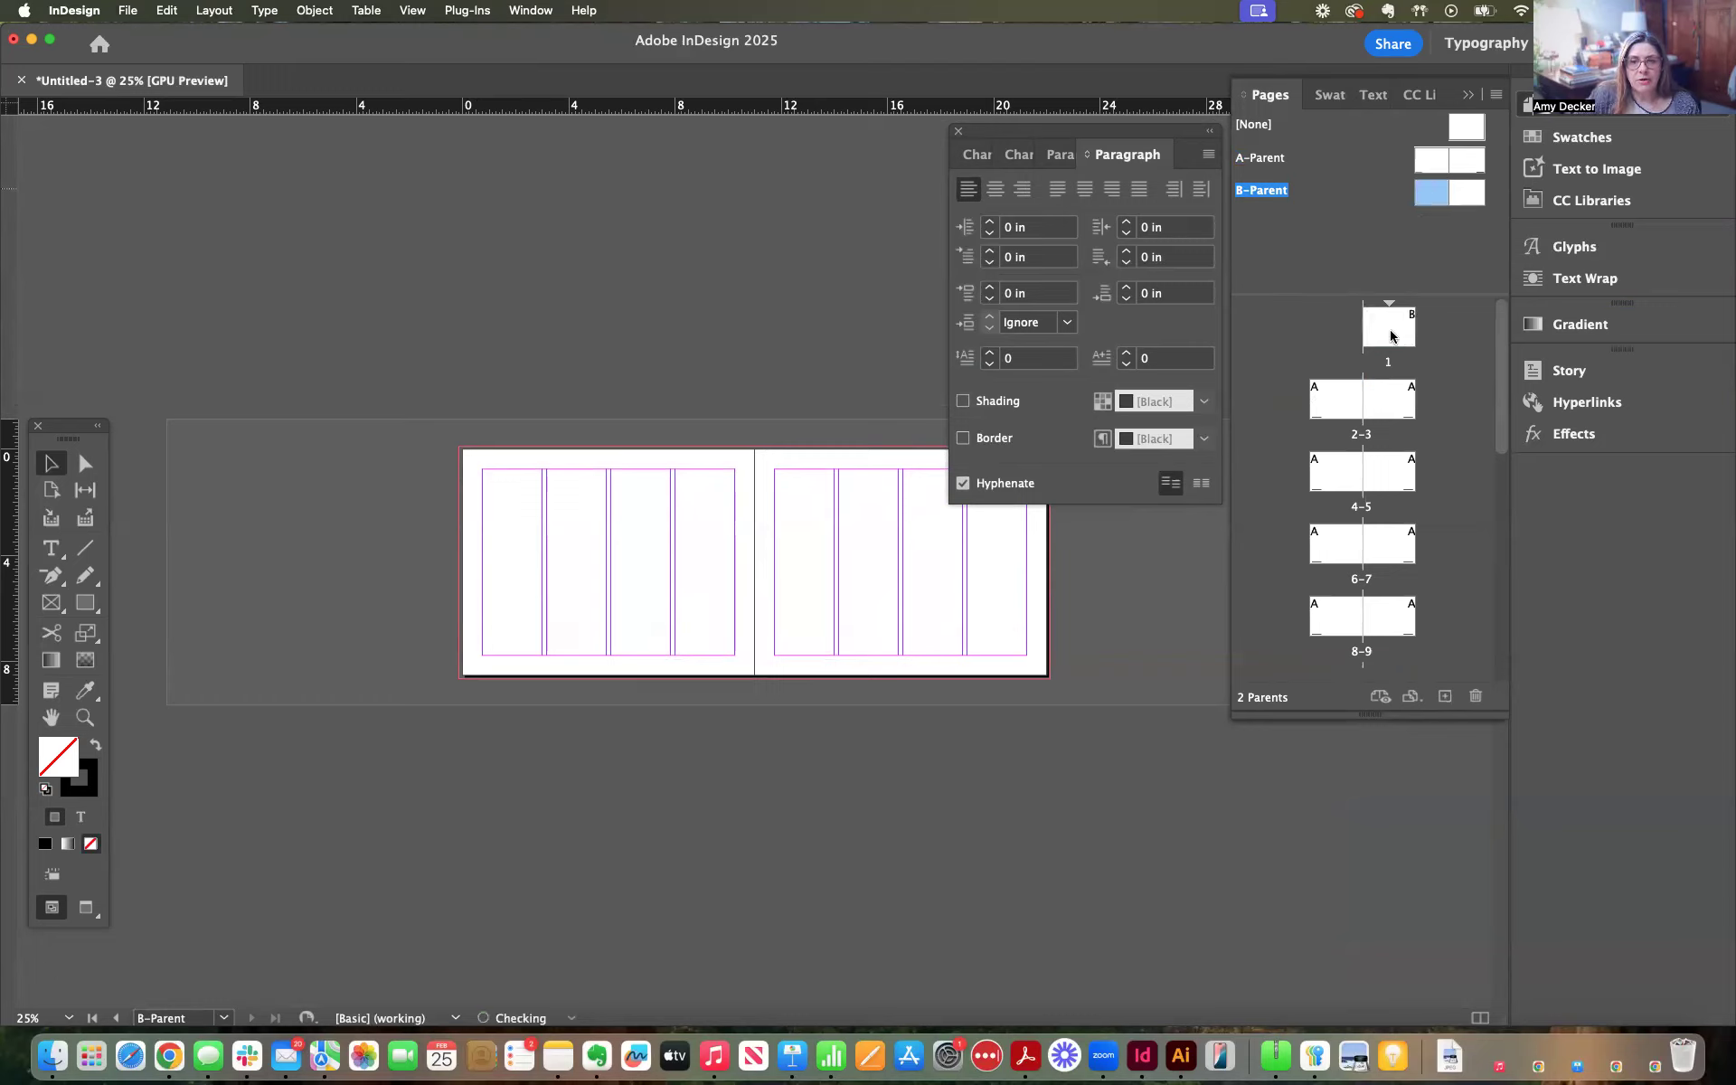
pyautogui.scroll(-10, 1444, 348)
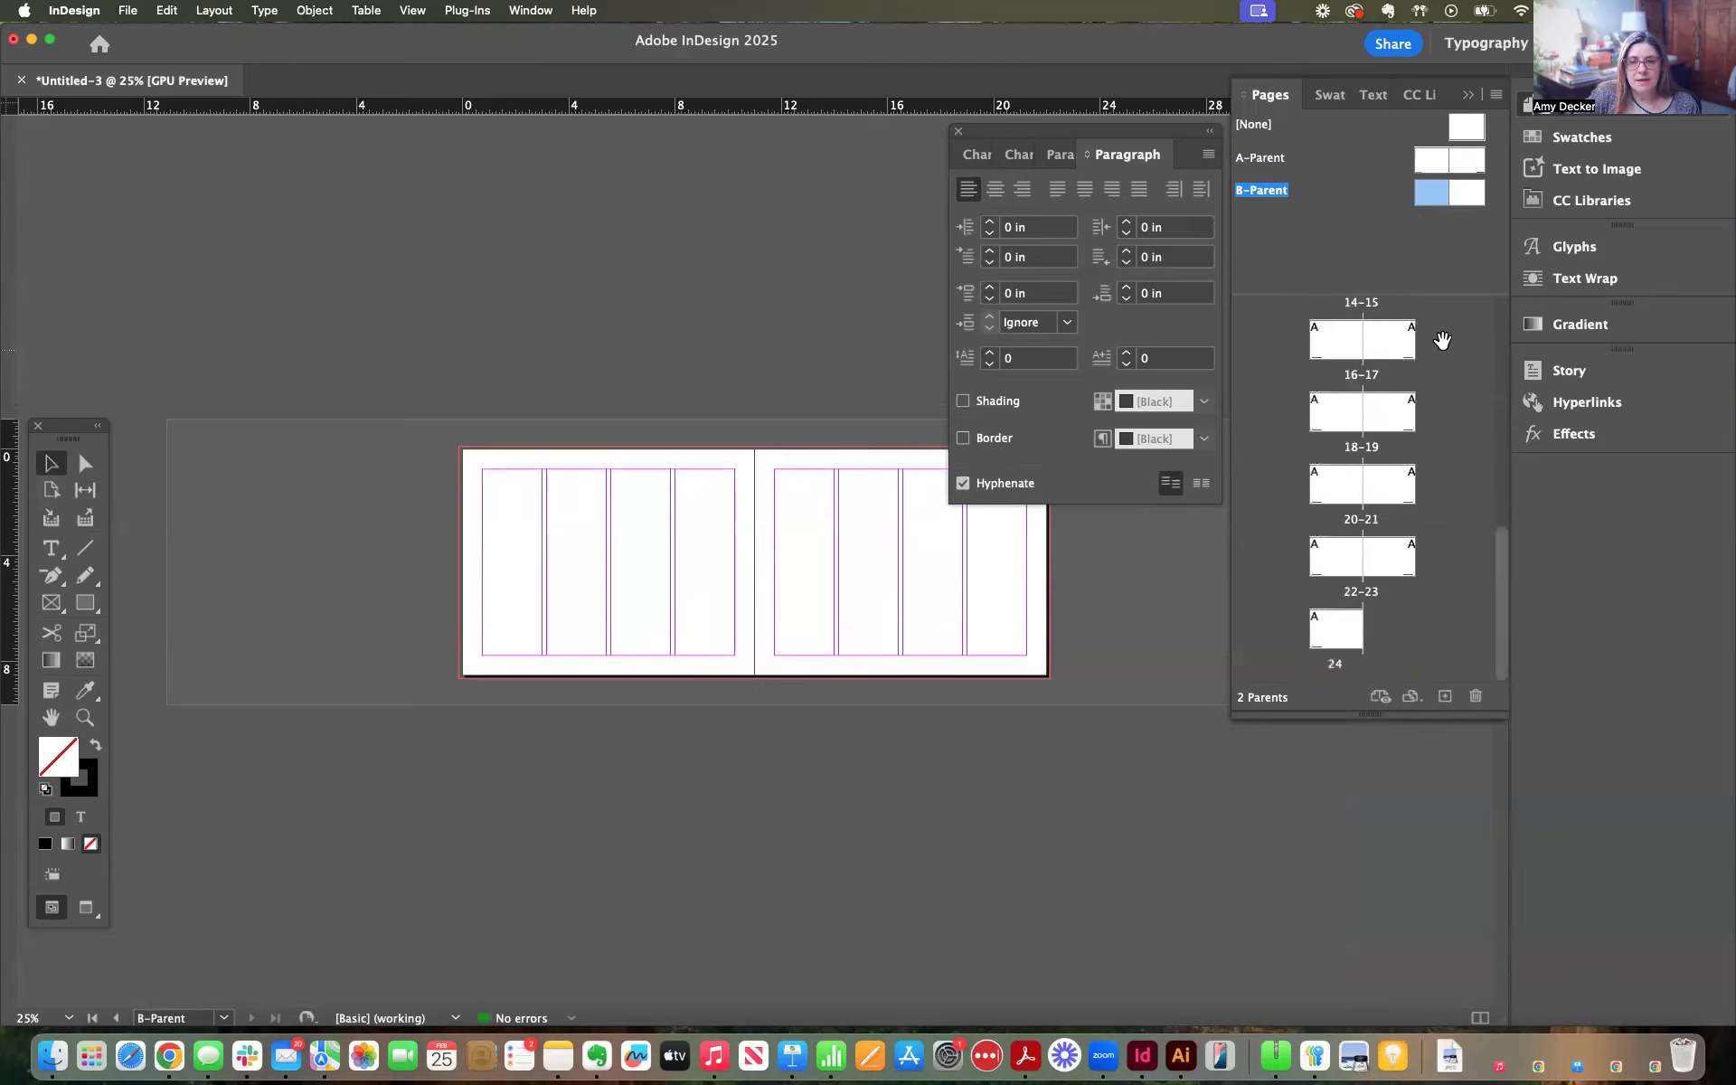
pyautogui.moveTo(1467, 198); pyautogui.dragTo(1348, 635)
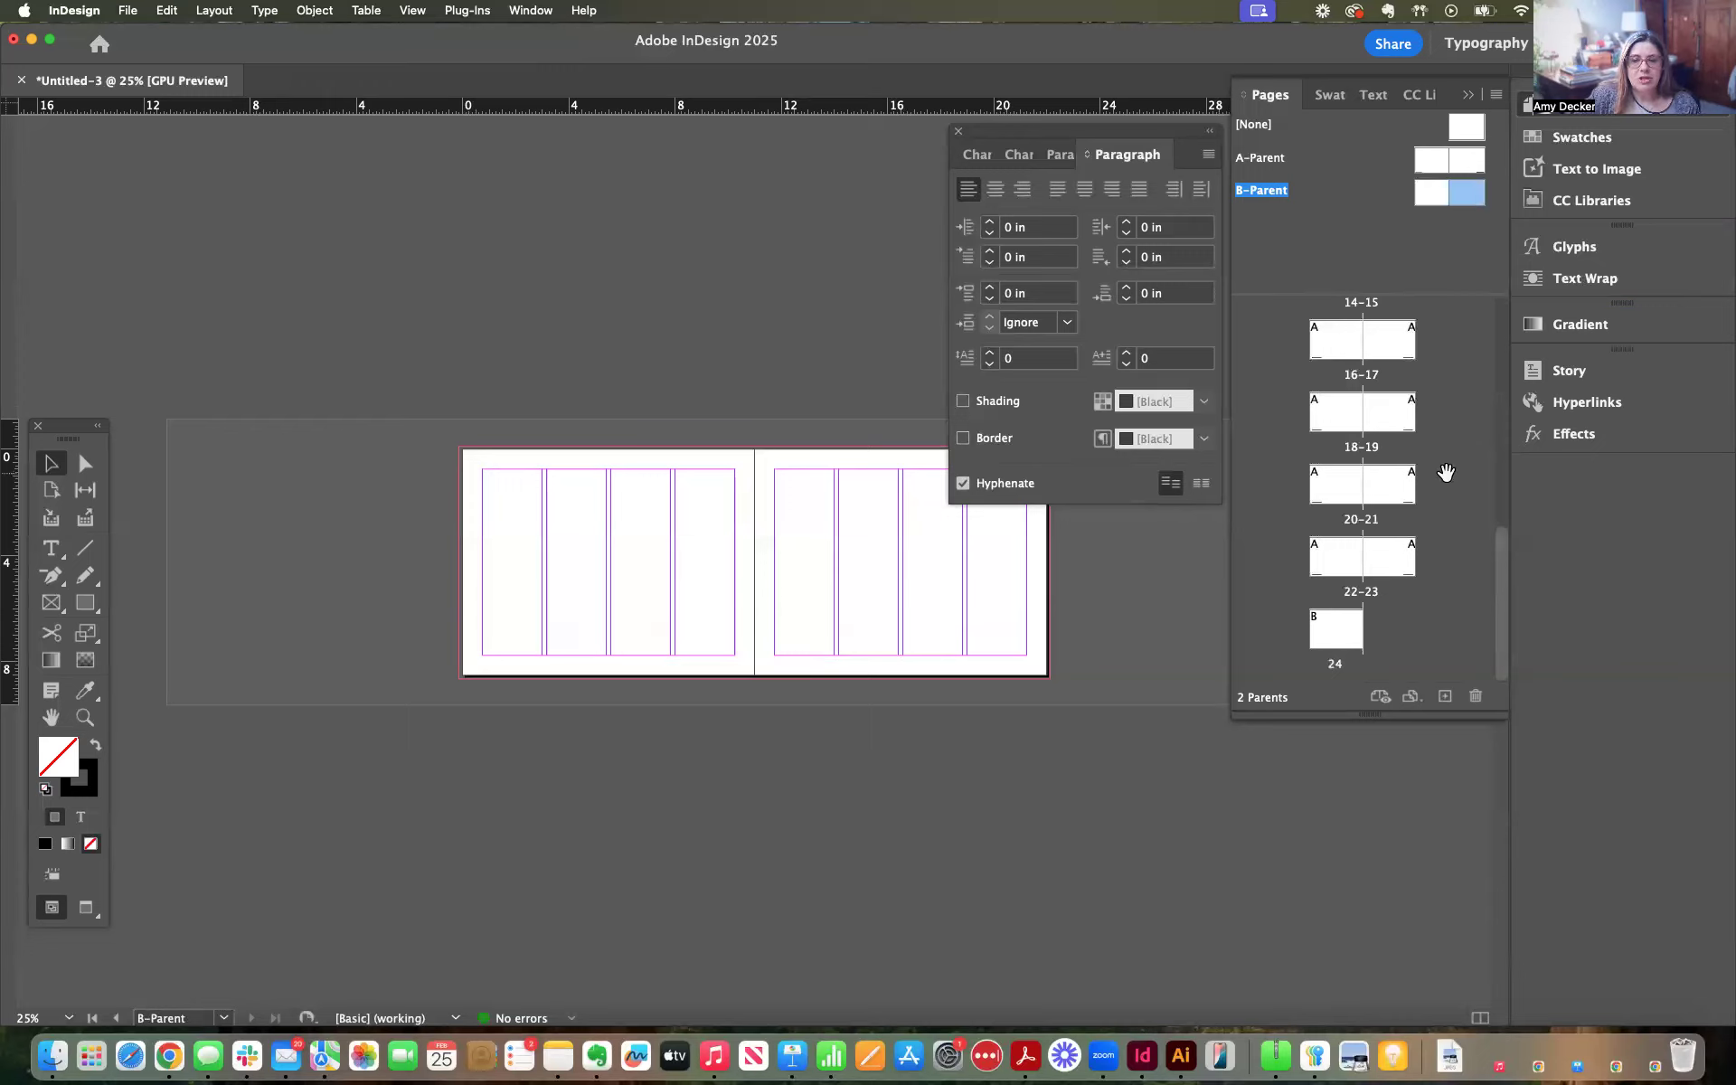
pyautogui.scroll(10, 1446, 473)
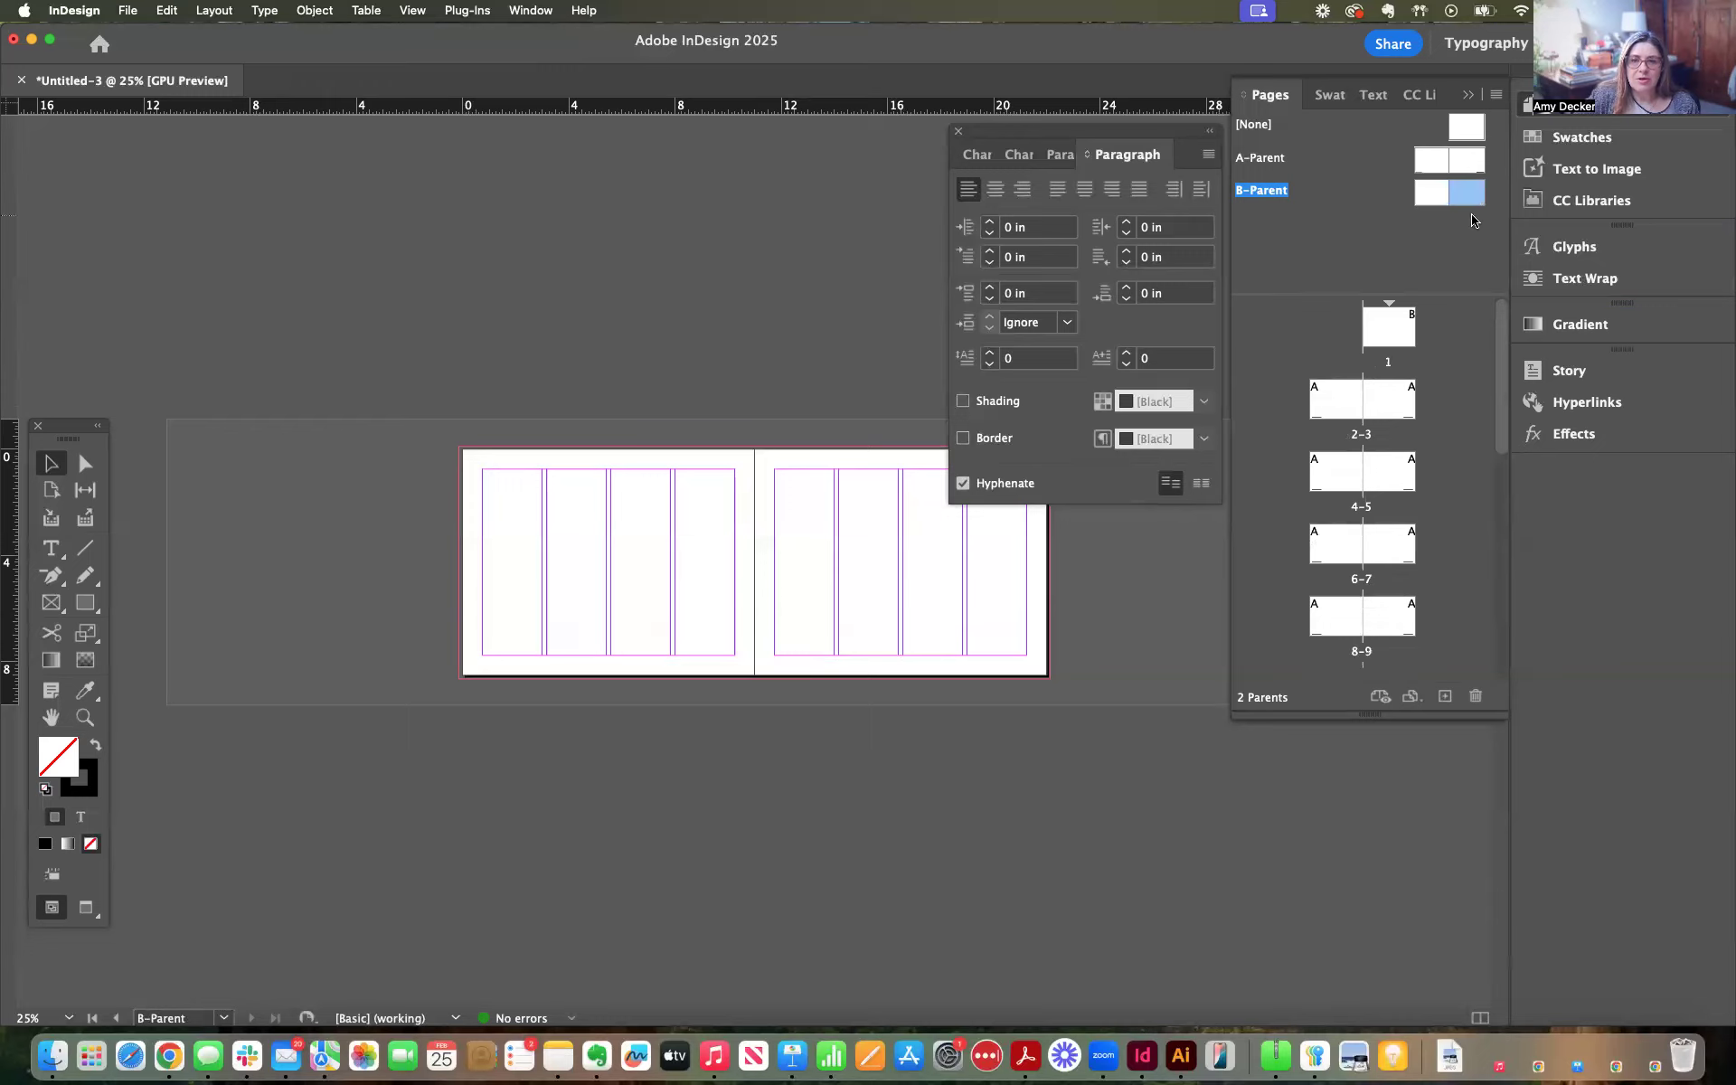
# Apply the blank B-Parent to the inside cover pages, page 2 and page 23
pyautogui.moveTo(1464, 193); pyautogui.dragTo(1343, 396)
pyautogui.scroll(-10, 1426, 403)
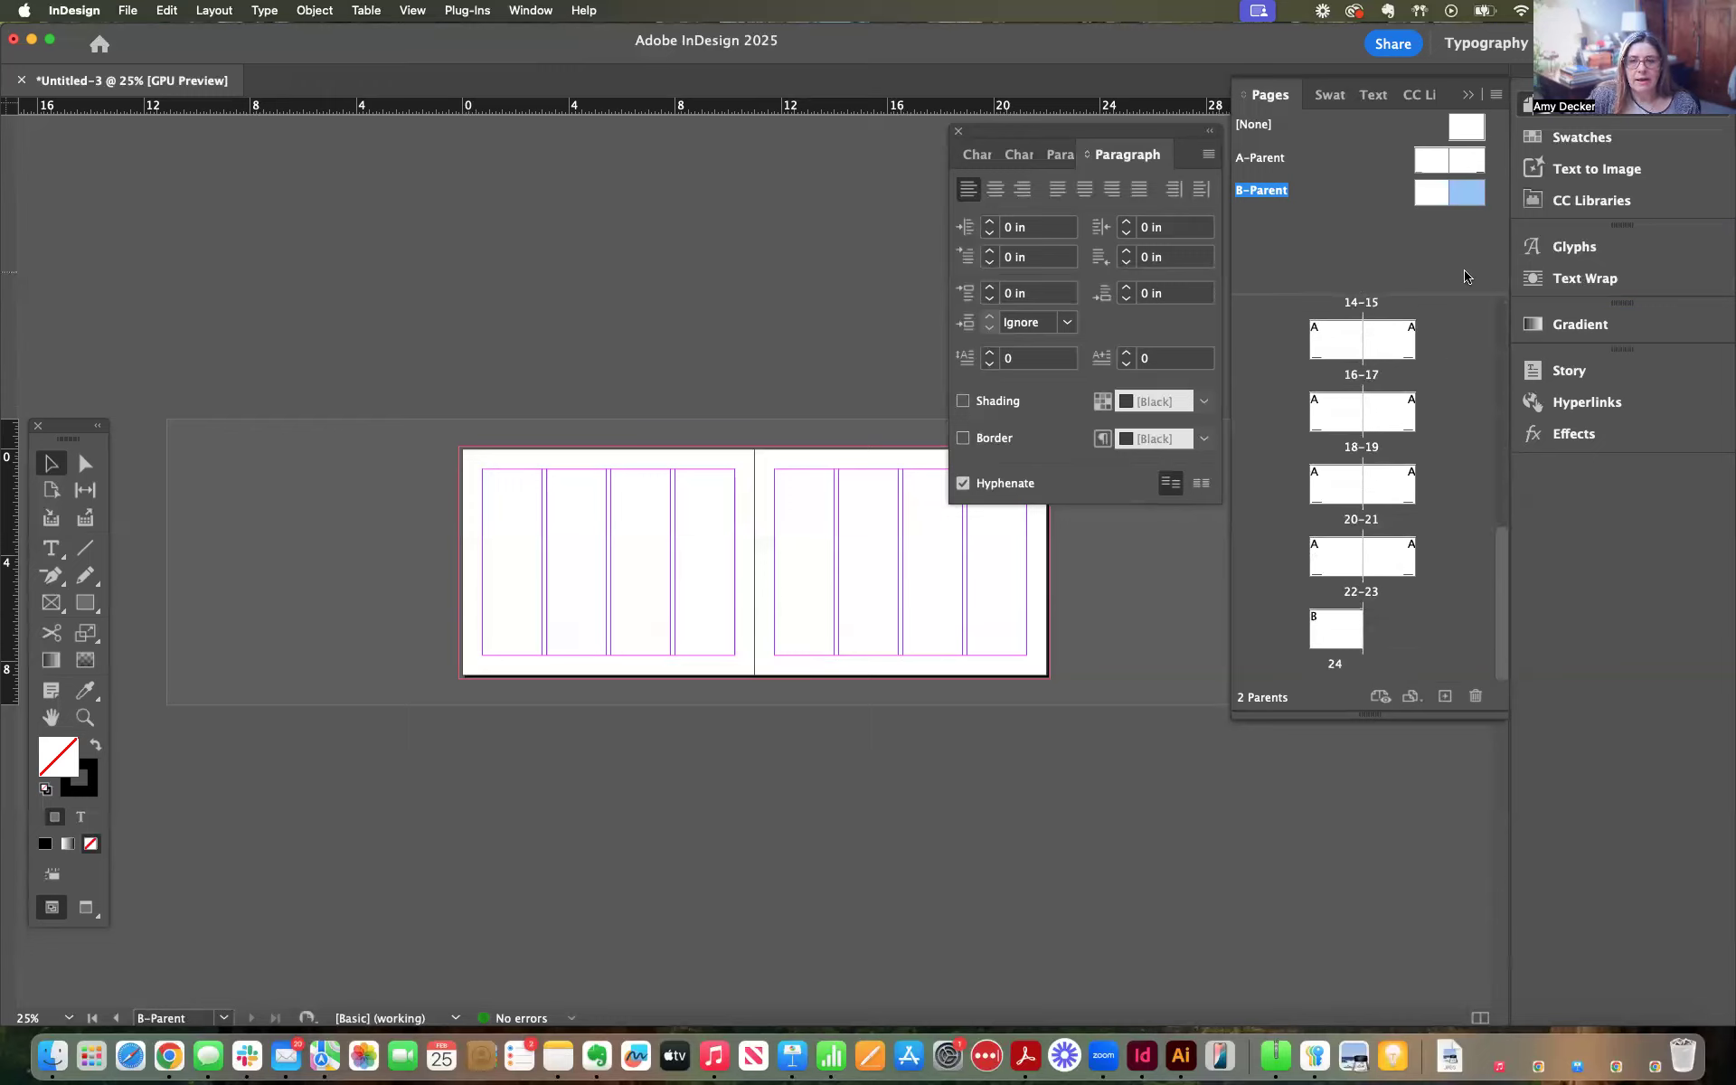
pyautogui.moveTo(1470, 192); pyautogui.dragTo(1397, 554)
pyautogui.scroll(10, 1437, 358)
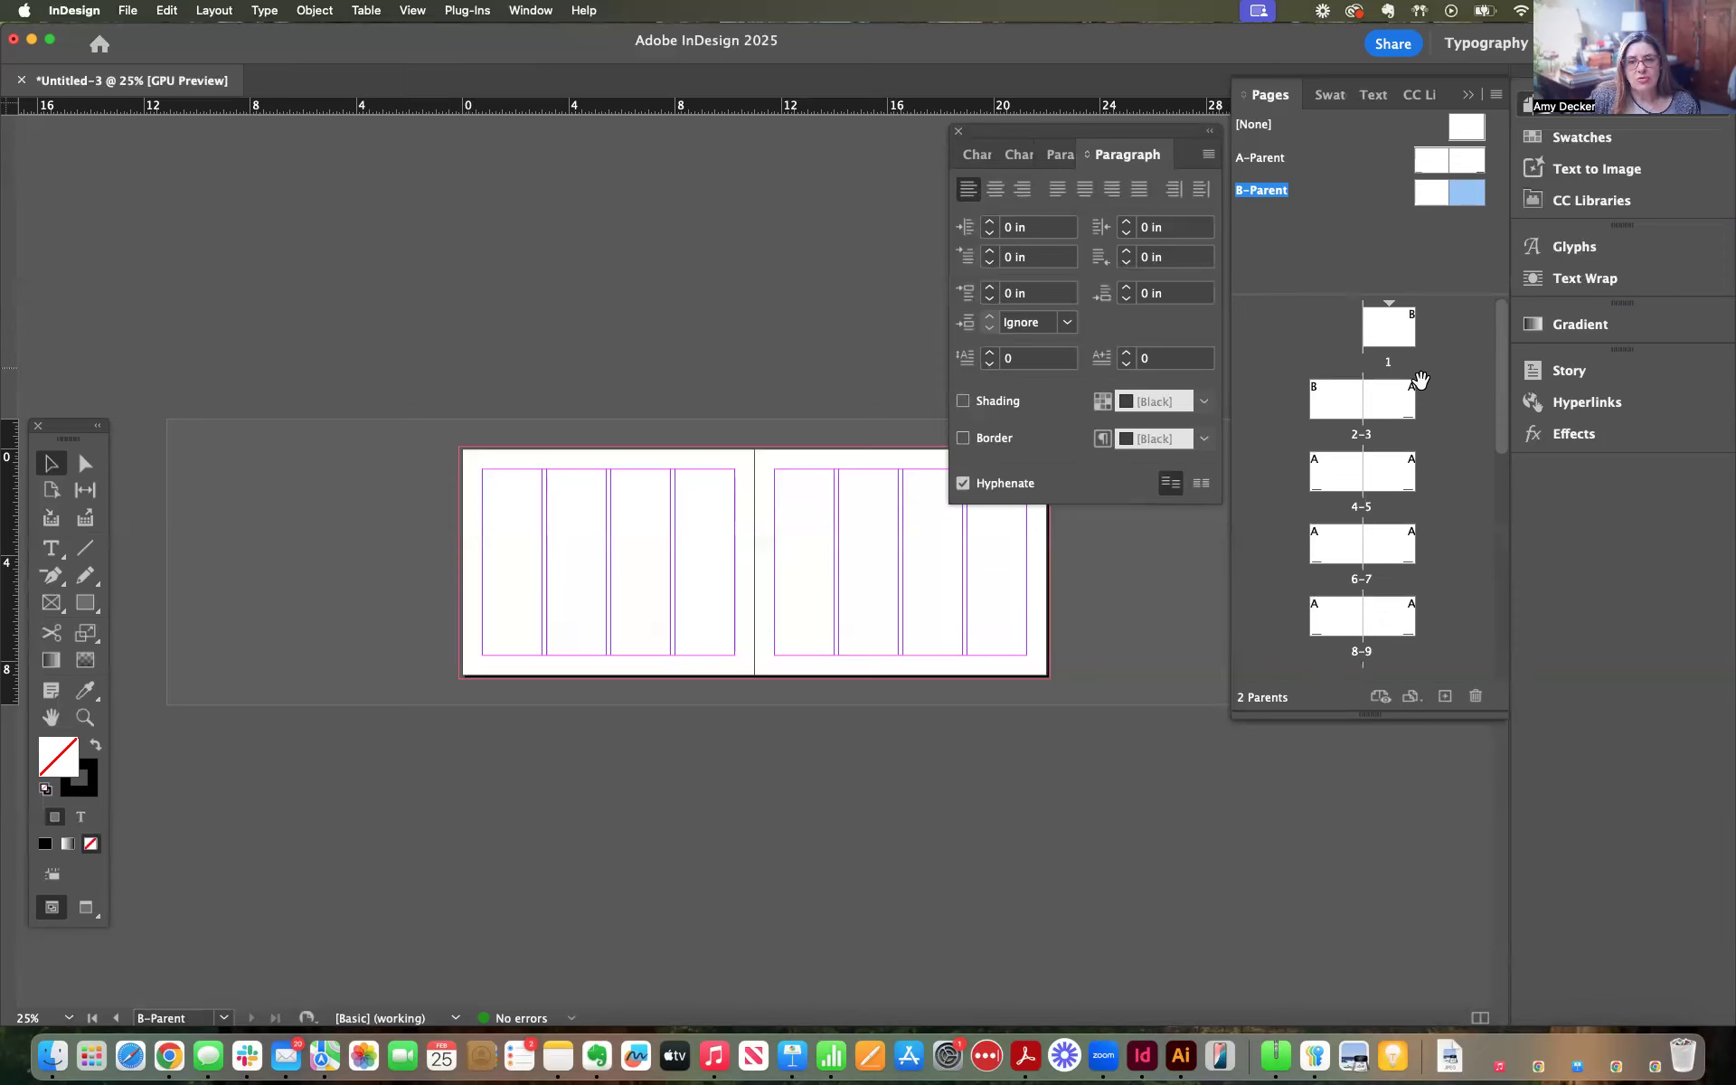
# Go to page 3 and dock the floating character and paragraph settings group below Effects
pyautogui.doubleClick(1398, 419)
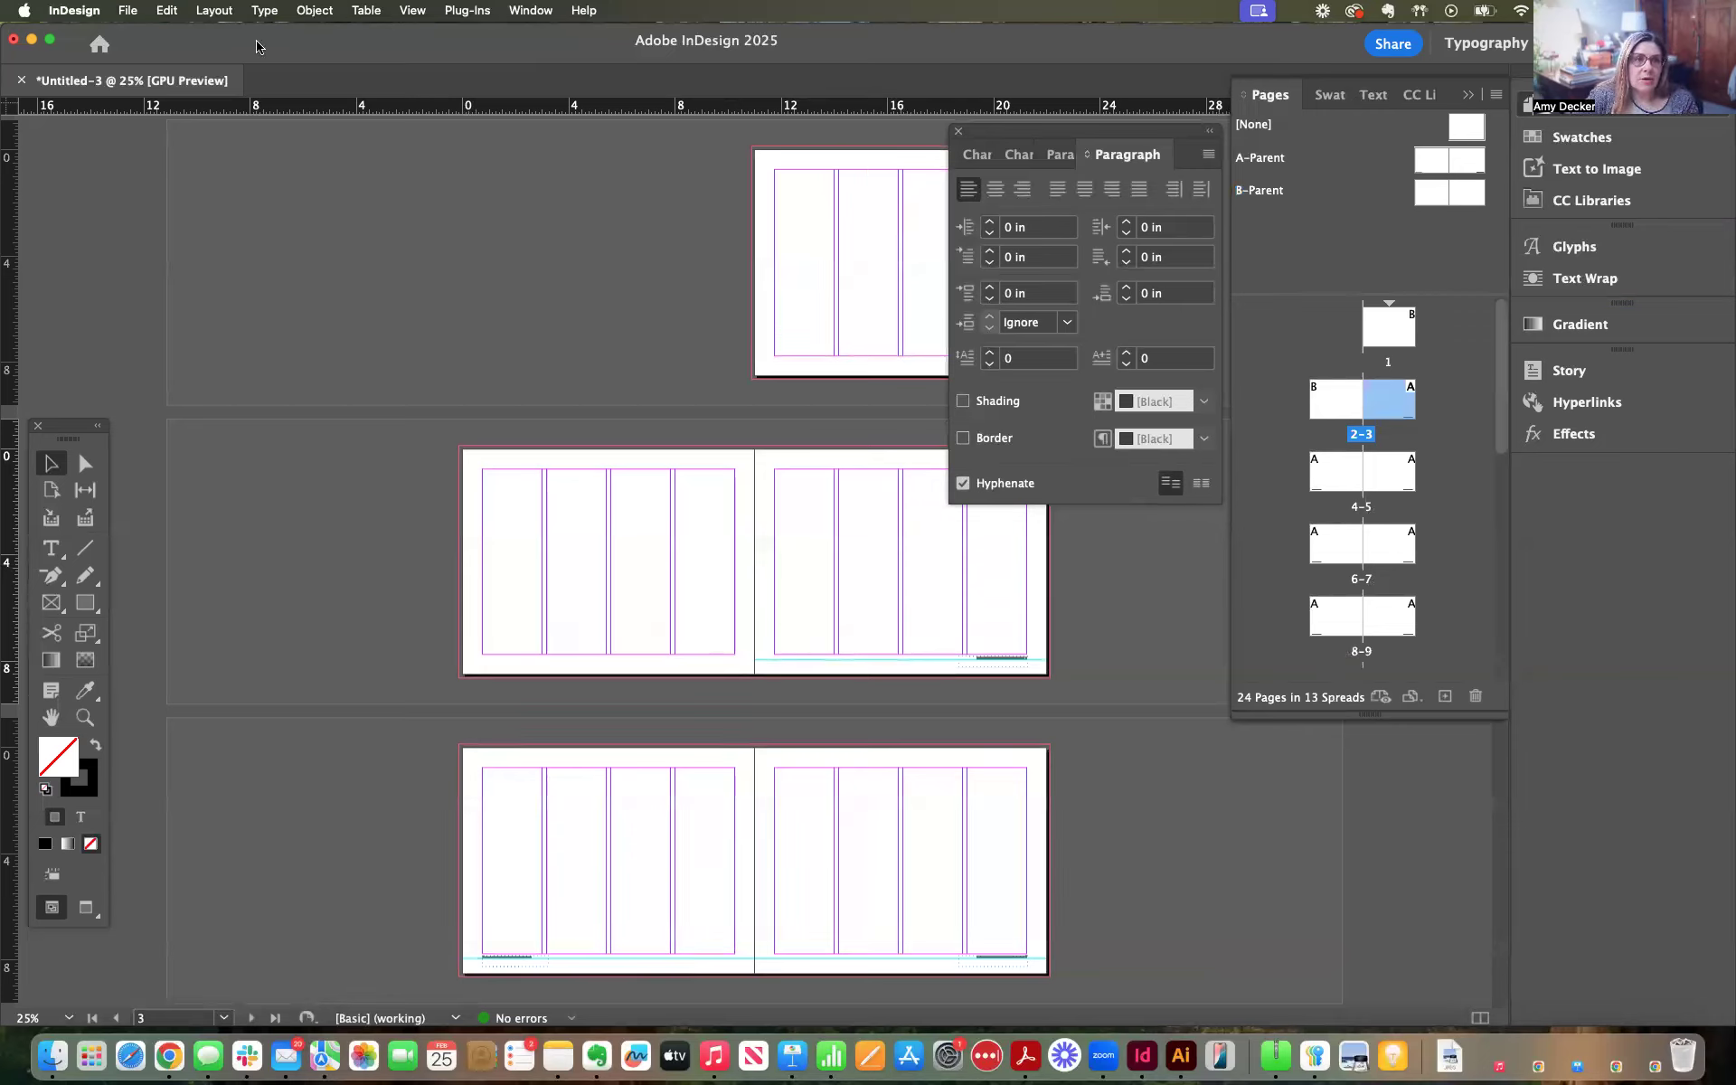
pyautogui.click(218, 11)
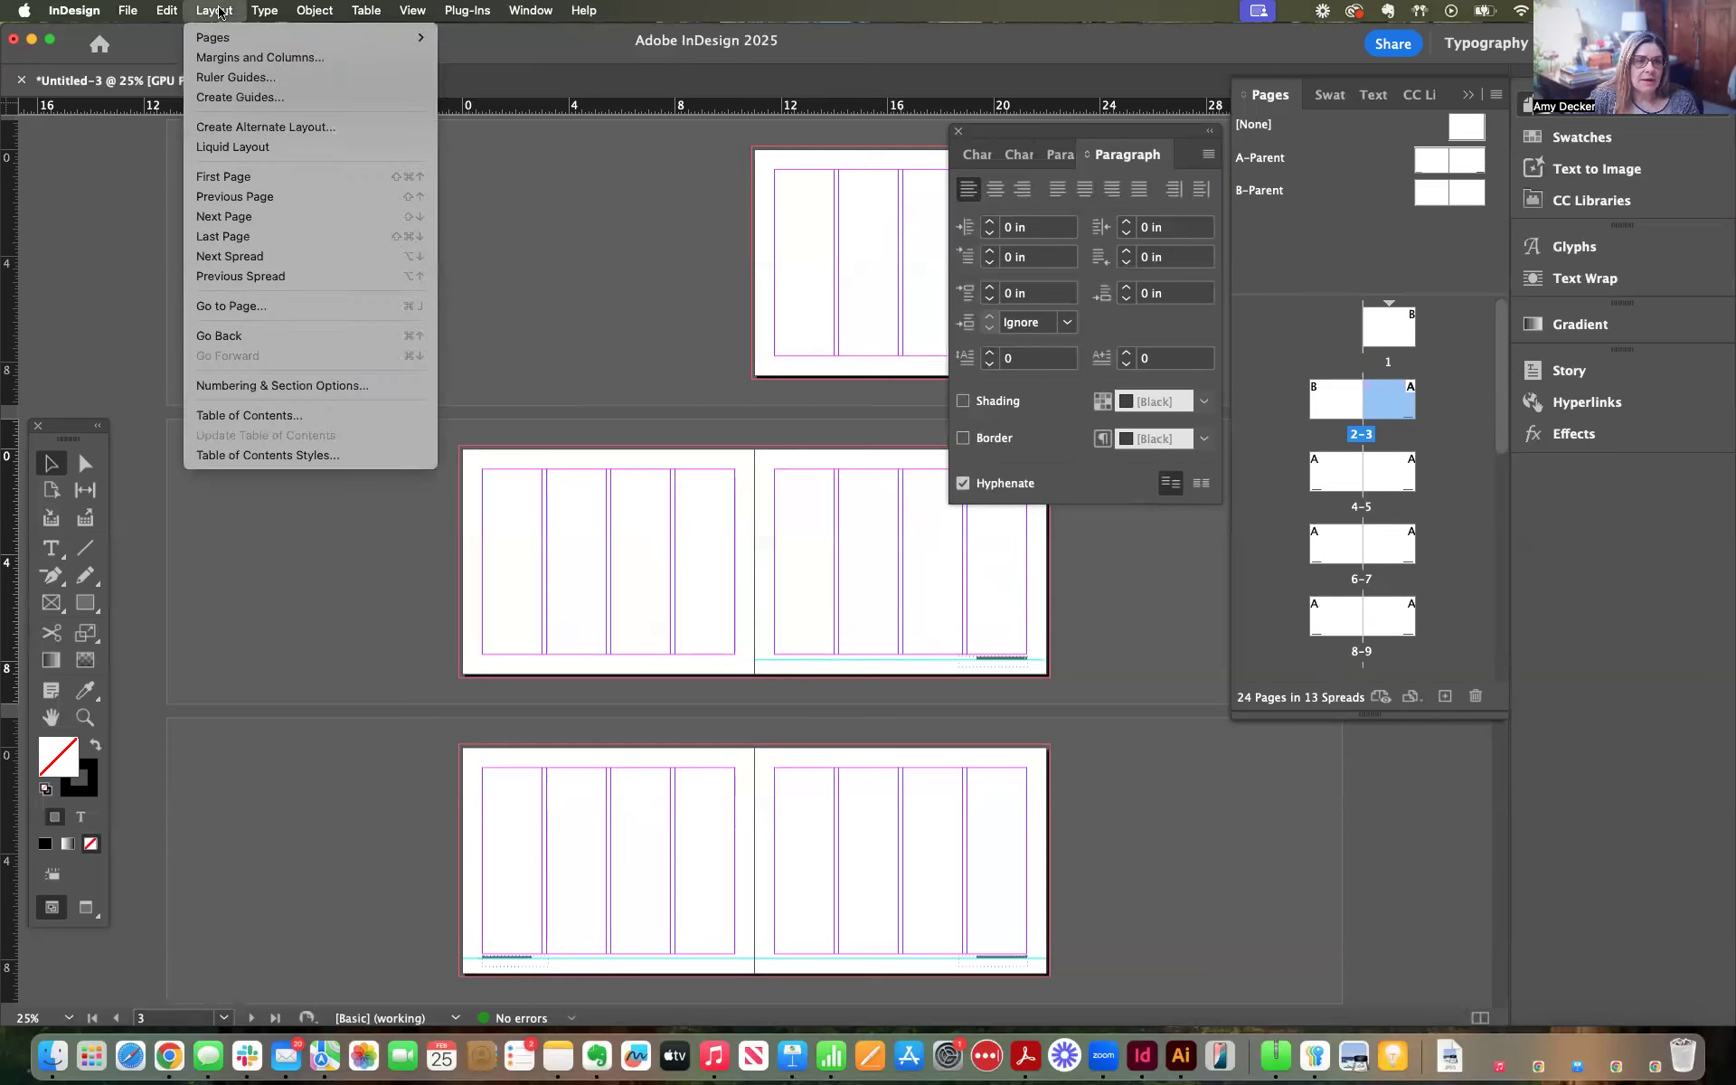
pyautogui.click(487, 165)
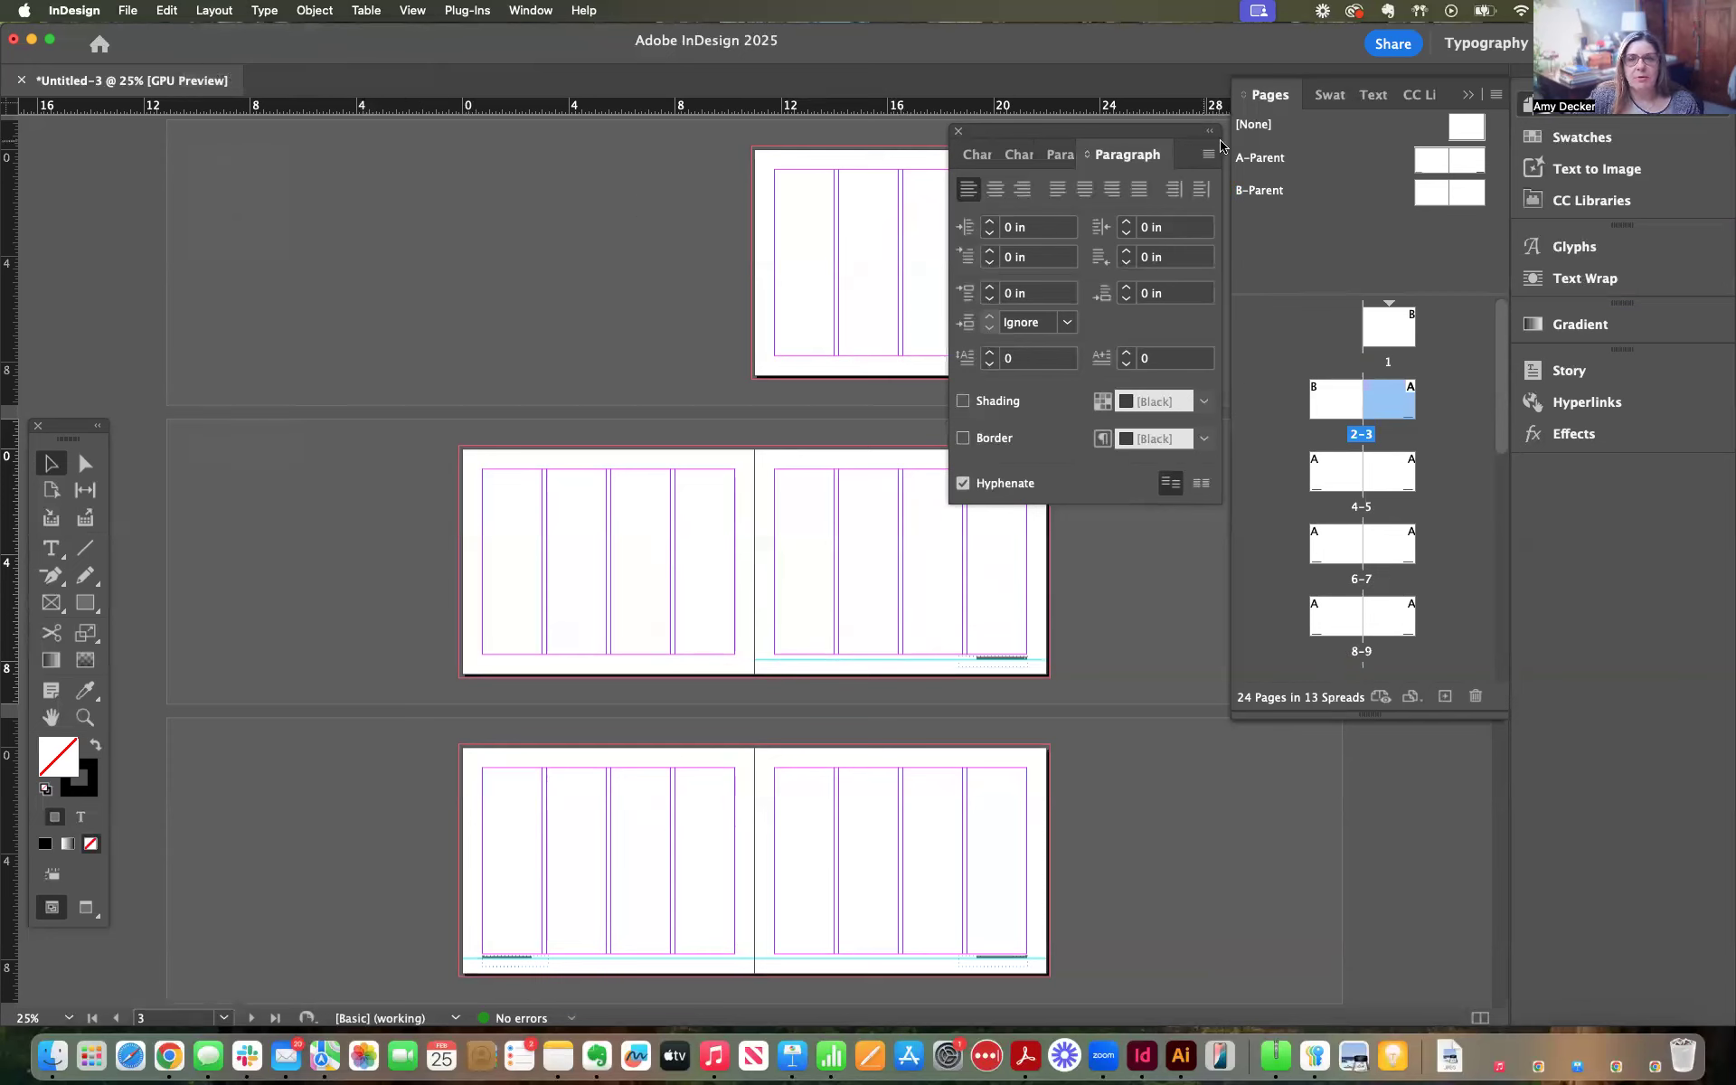
pyautogui.moveTo(1054, 137); pyautogui.dragTo(1578, 486)
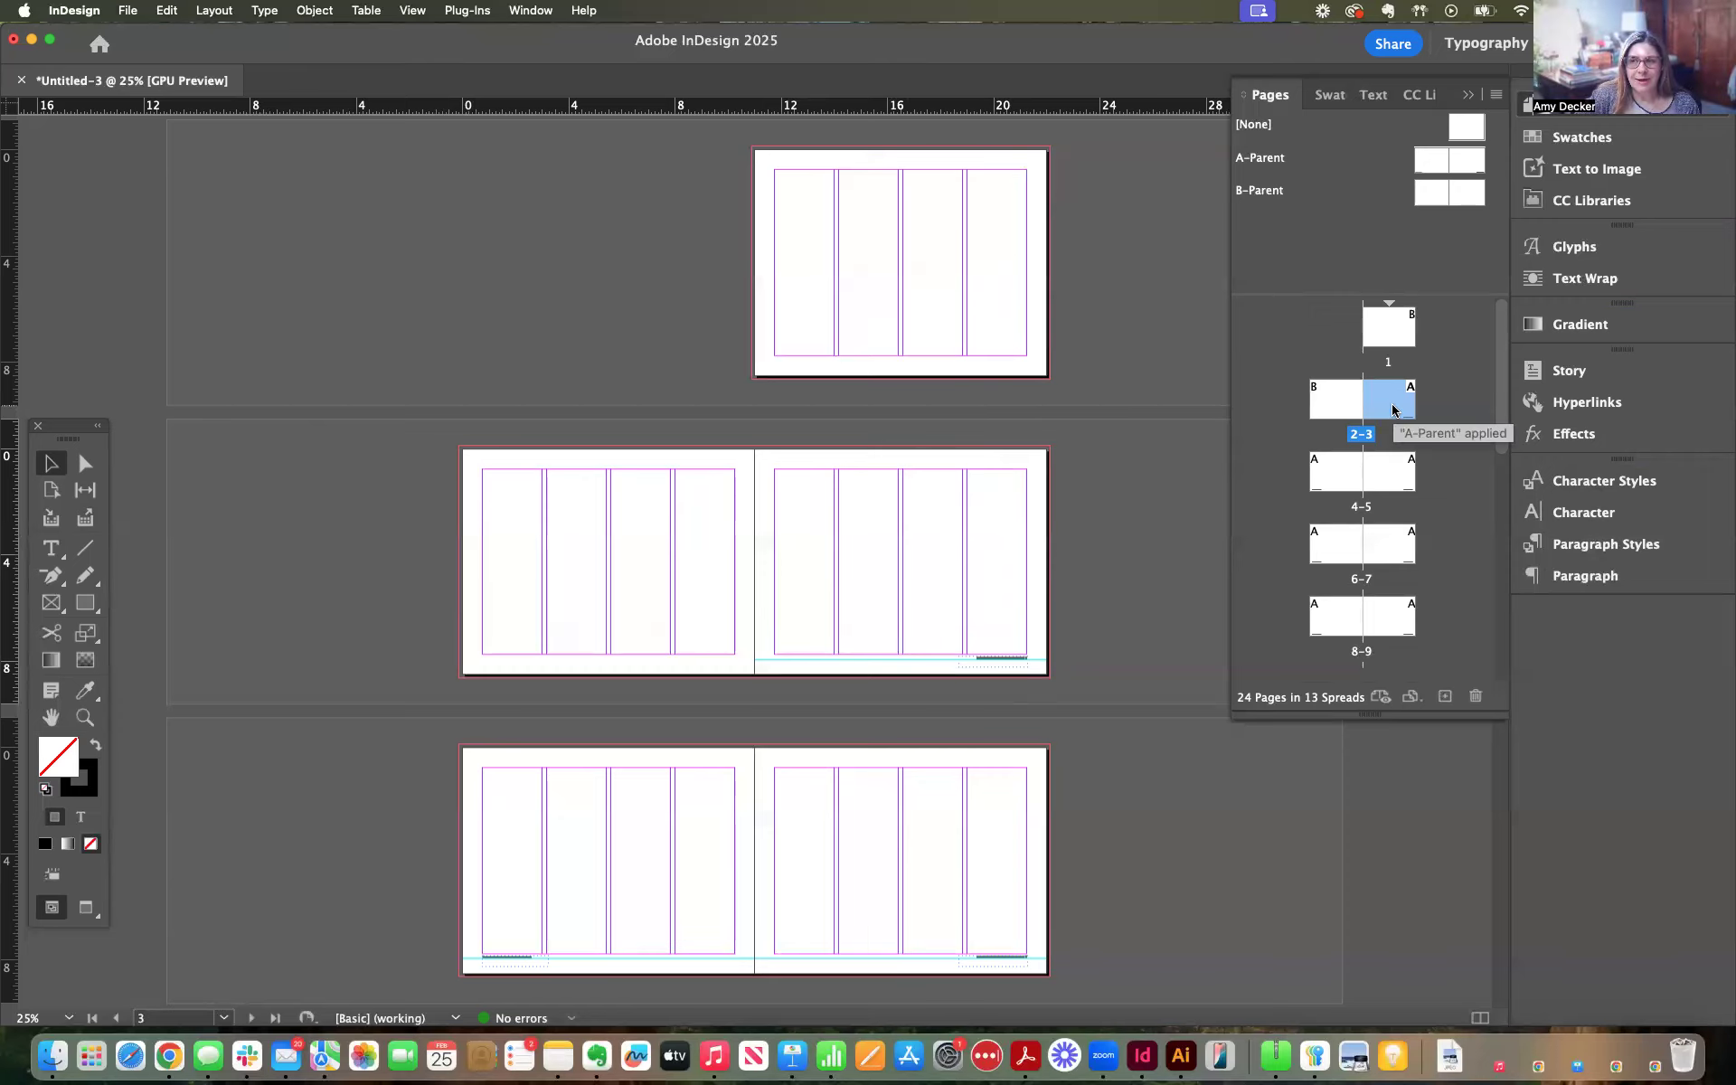
# Check every spread from the first page to page 24 for which pages carry footers
pyautogui.scroll(-4, 912, 609)
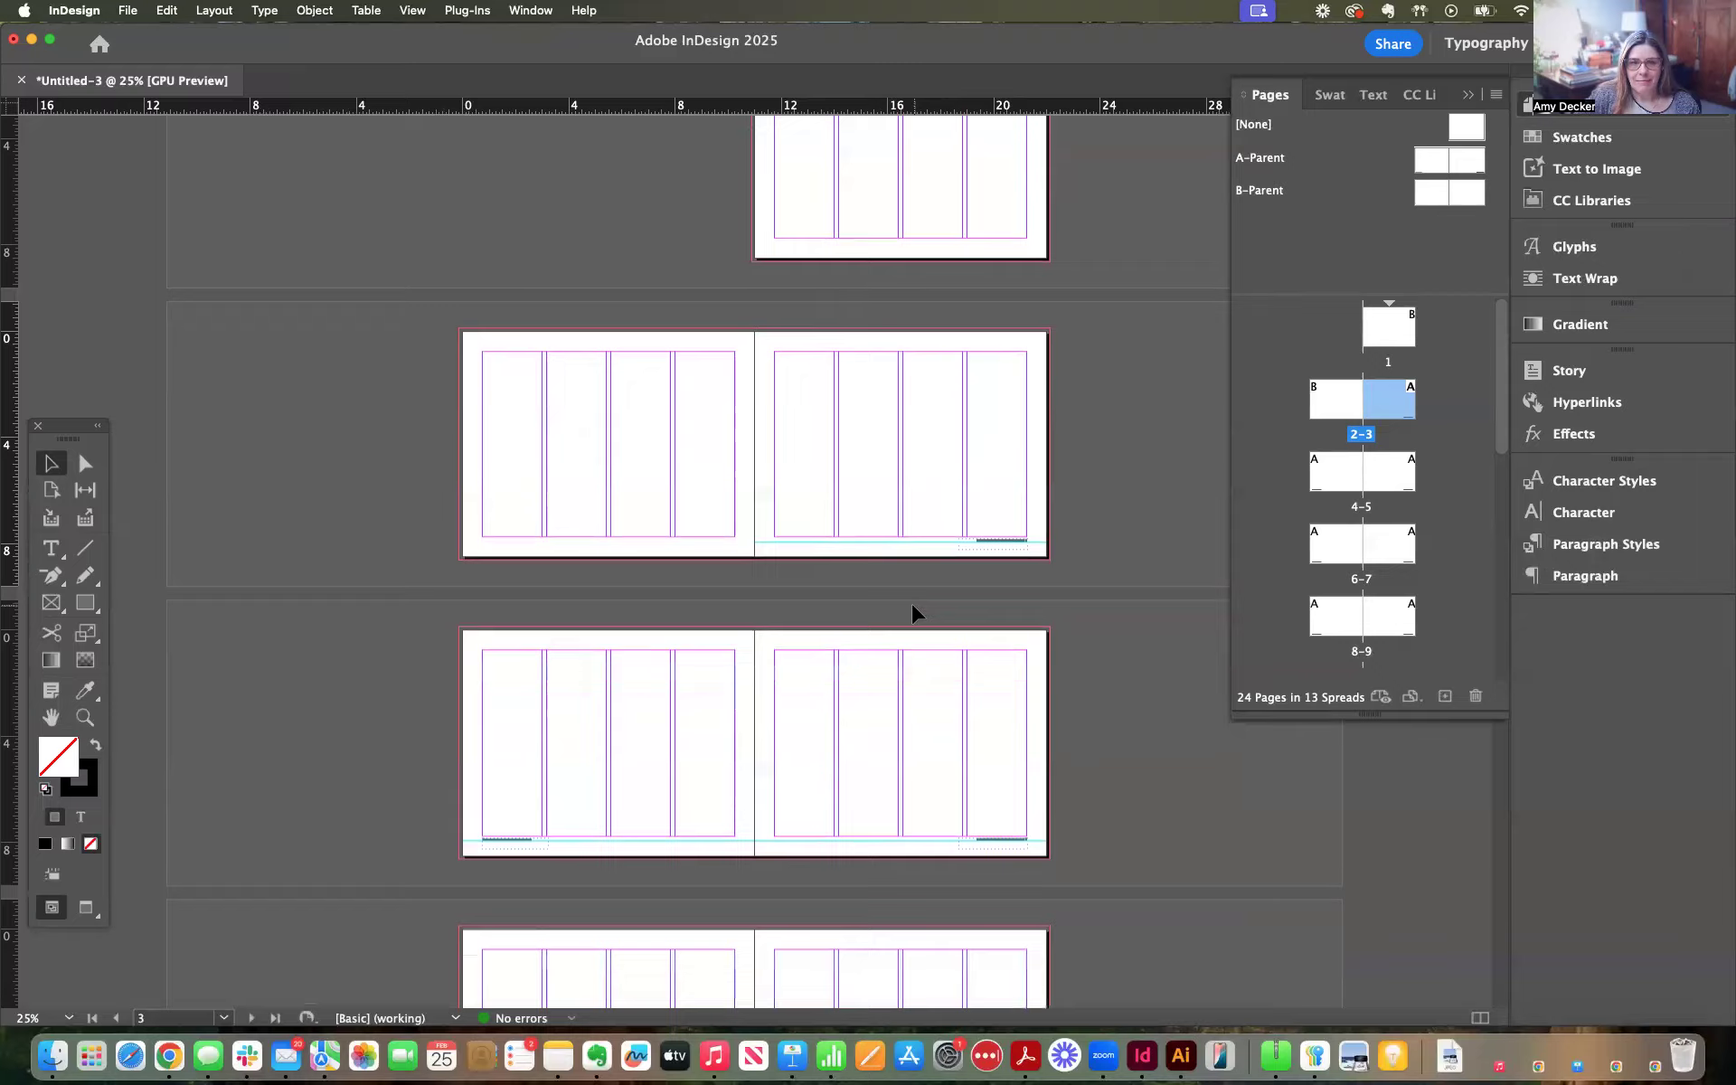
pyautogui.scroll(-15, 911, 613)
pyautogui.scroll(-15, 913, 611)
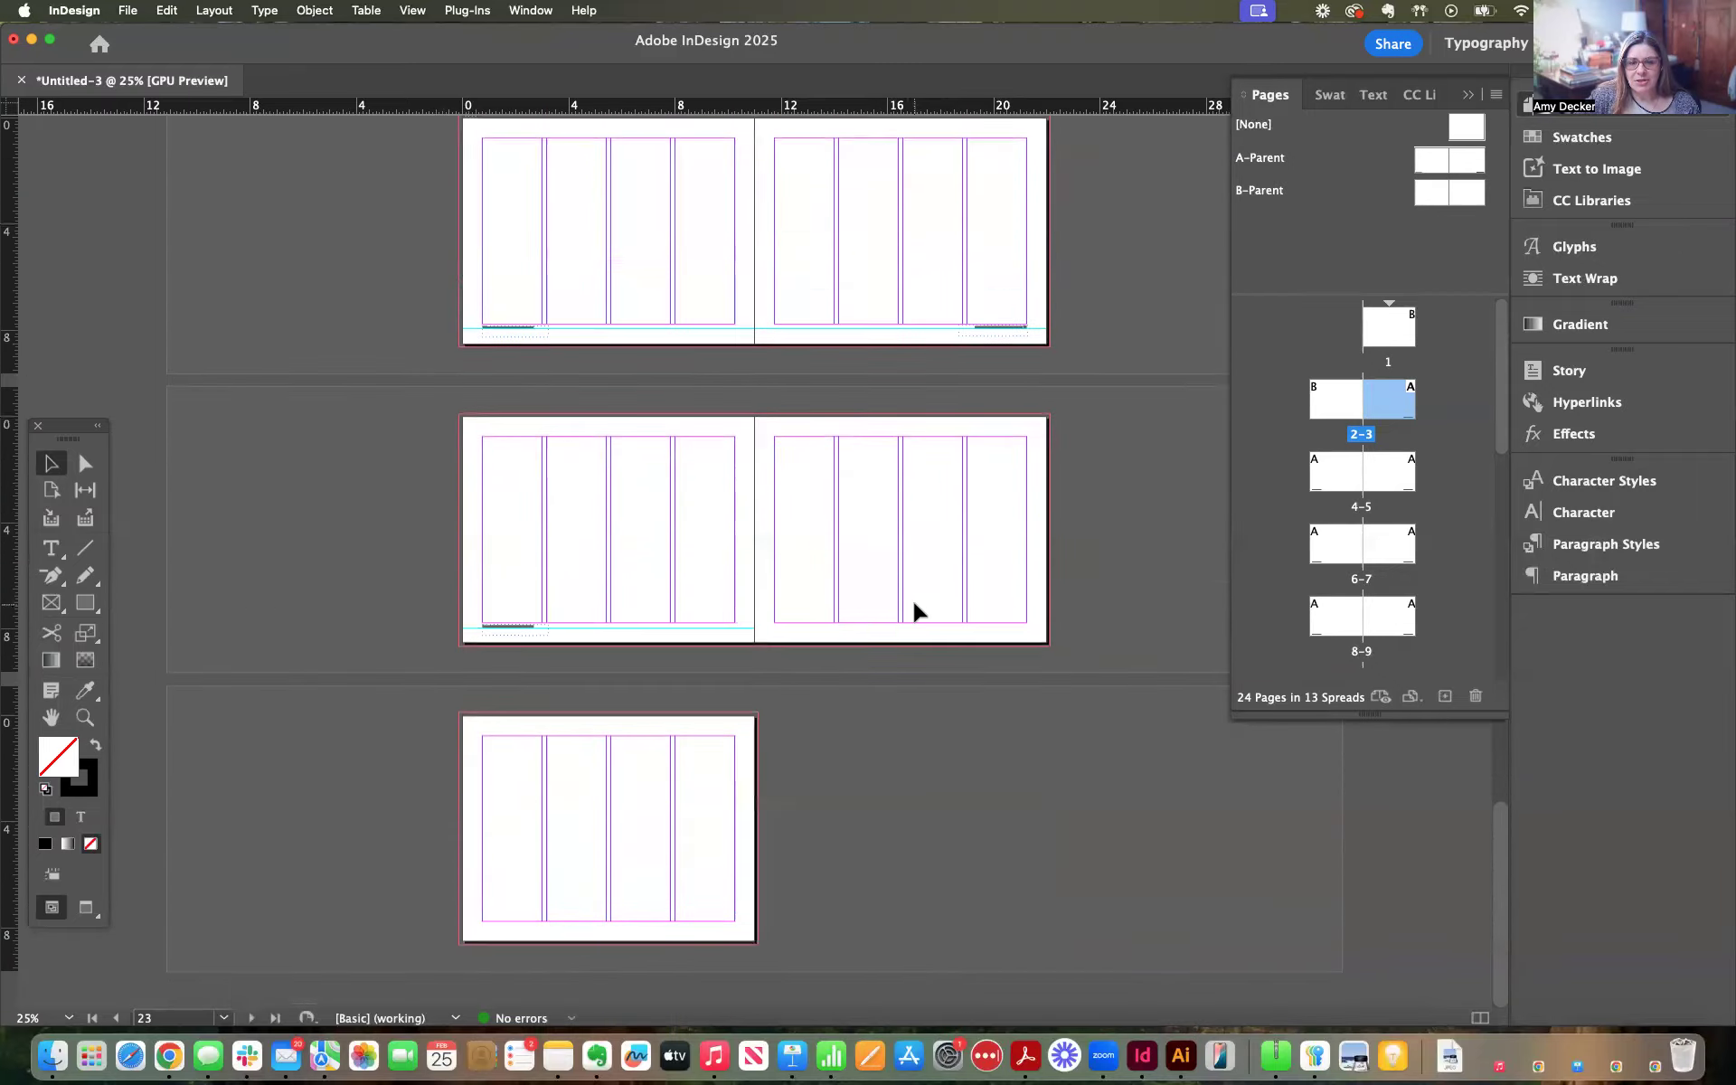
pyautogui.scroll(20, 915, 612)
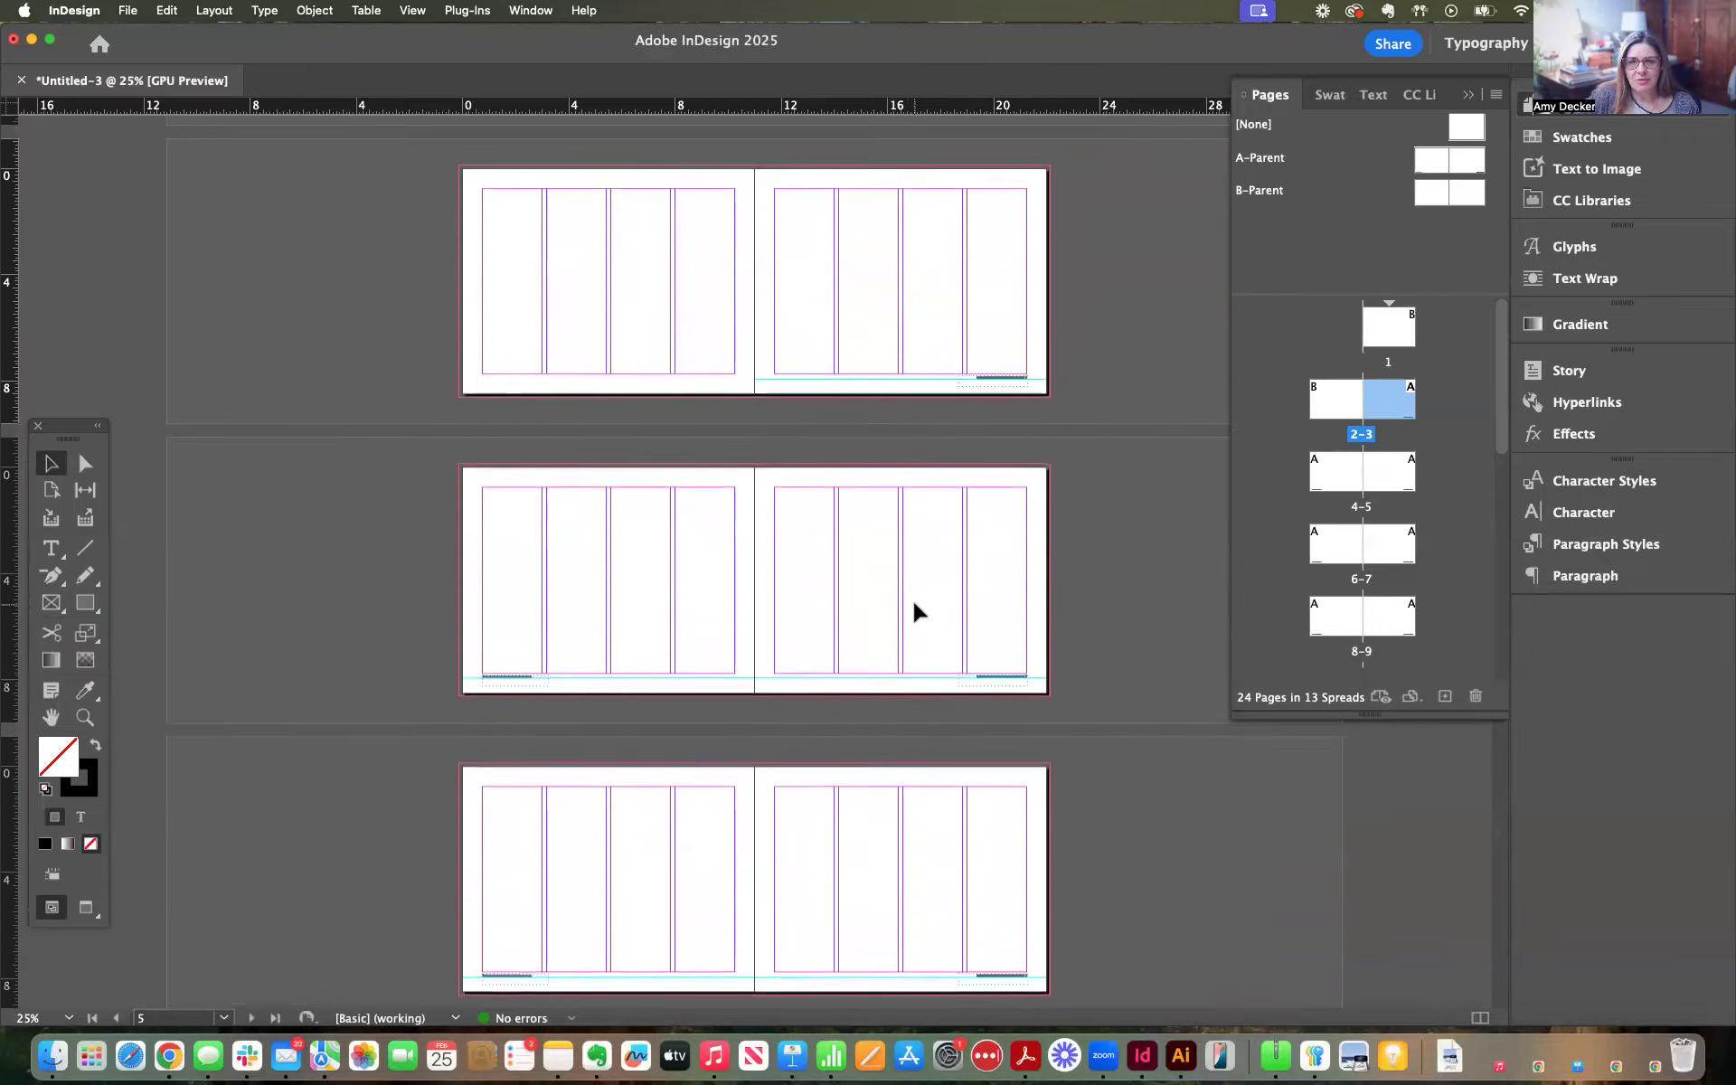
pyautogui.scroll(3, 913, 612)
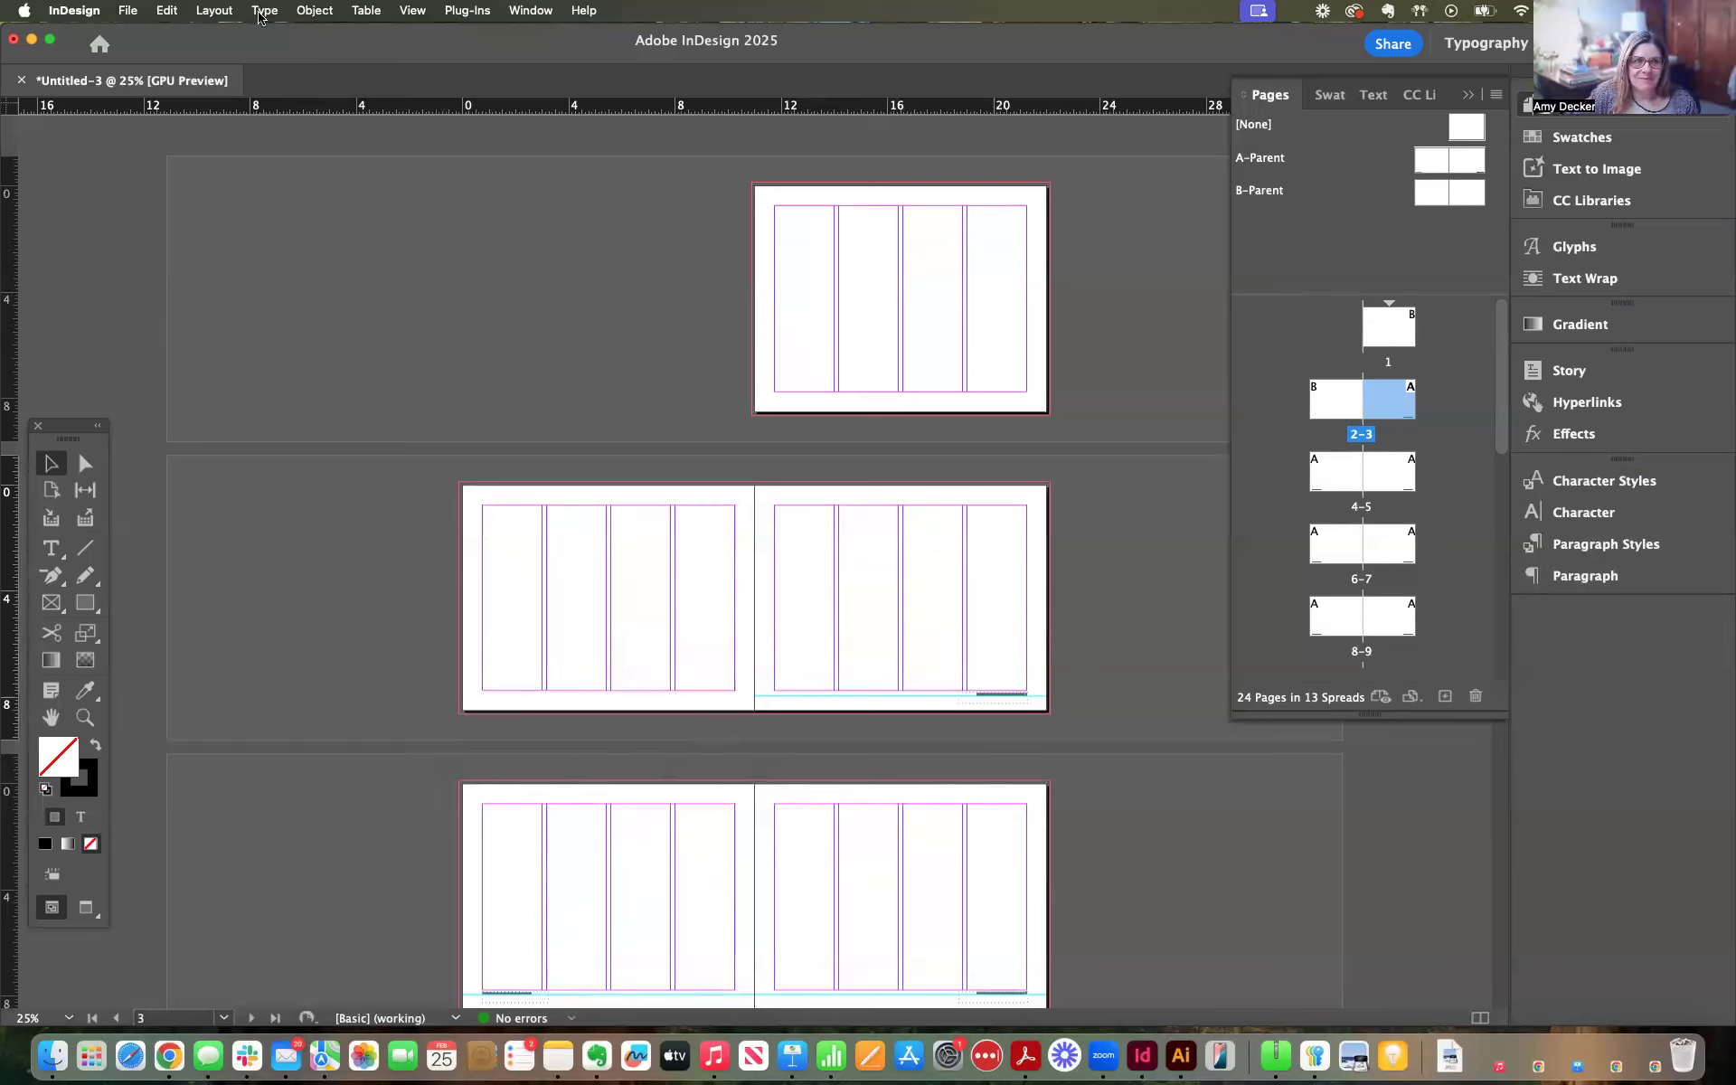
# Start a new section on page 3 with its page numbering starting at 3
pyautogui.click(261, 10)
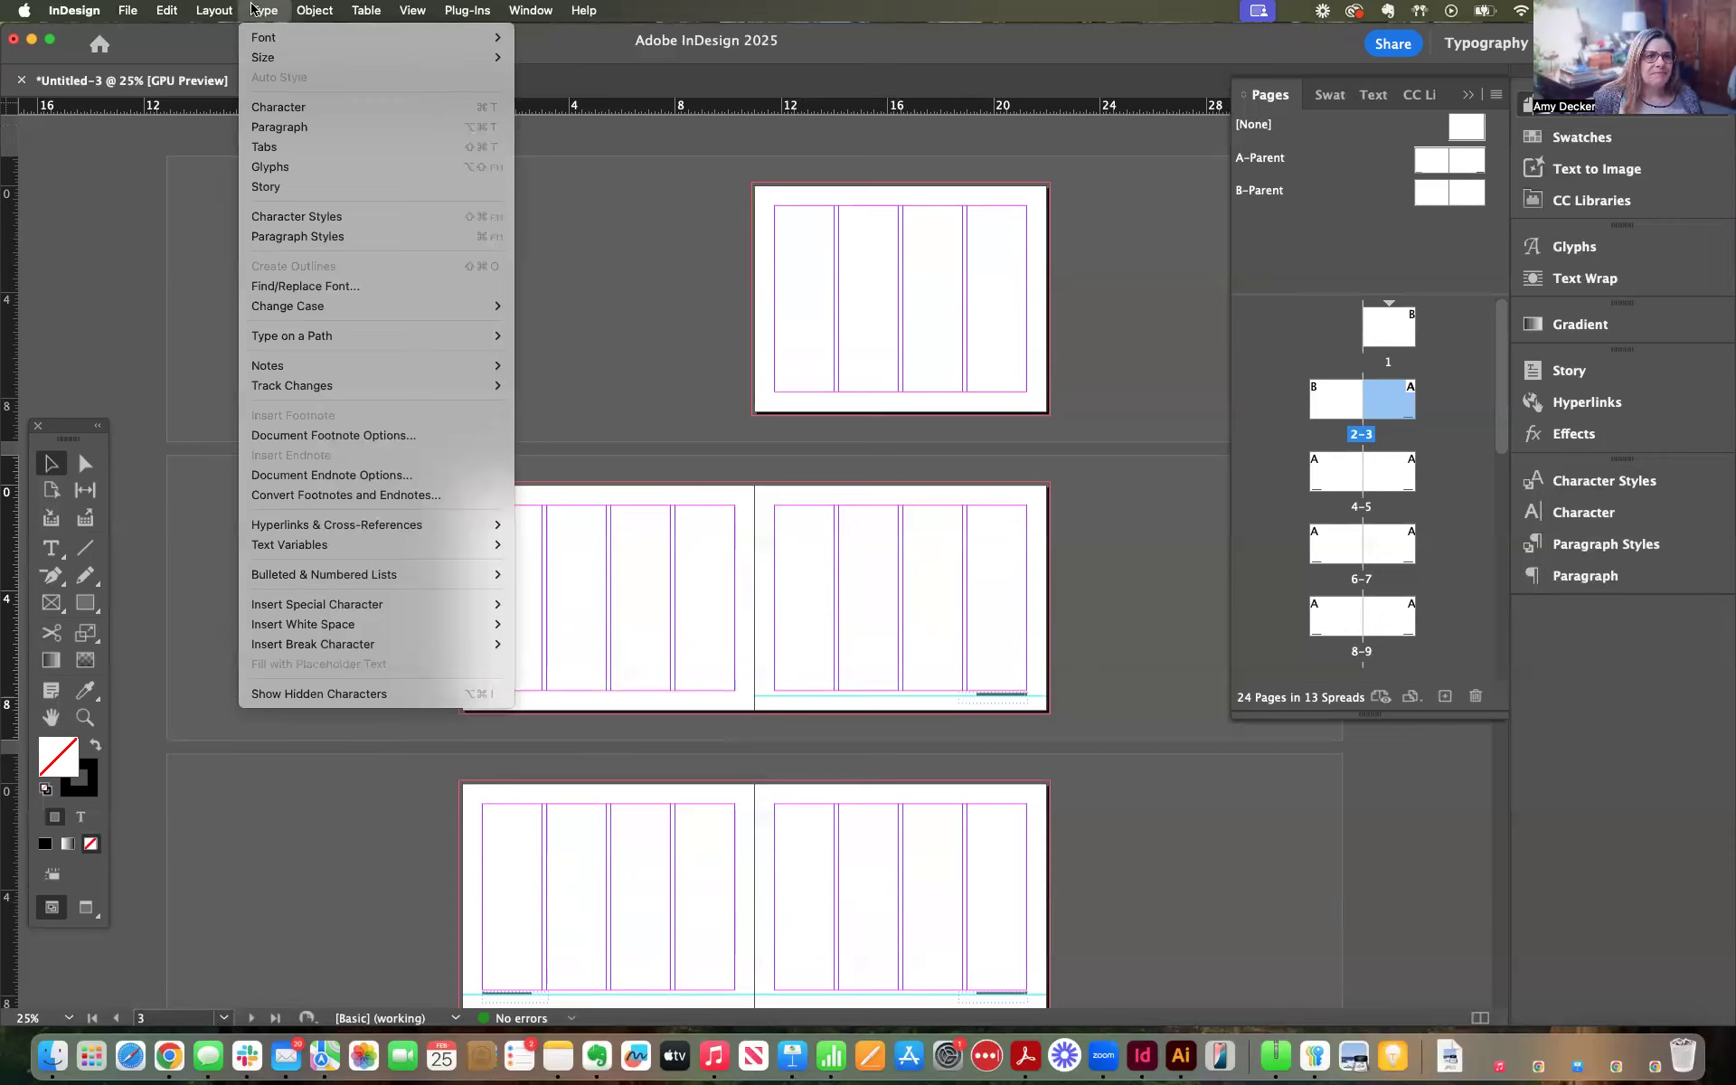
pyautogui.moveTo(214, 11)
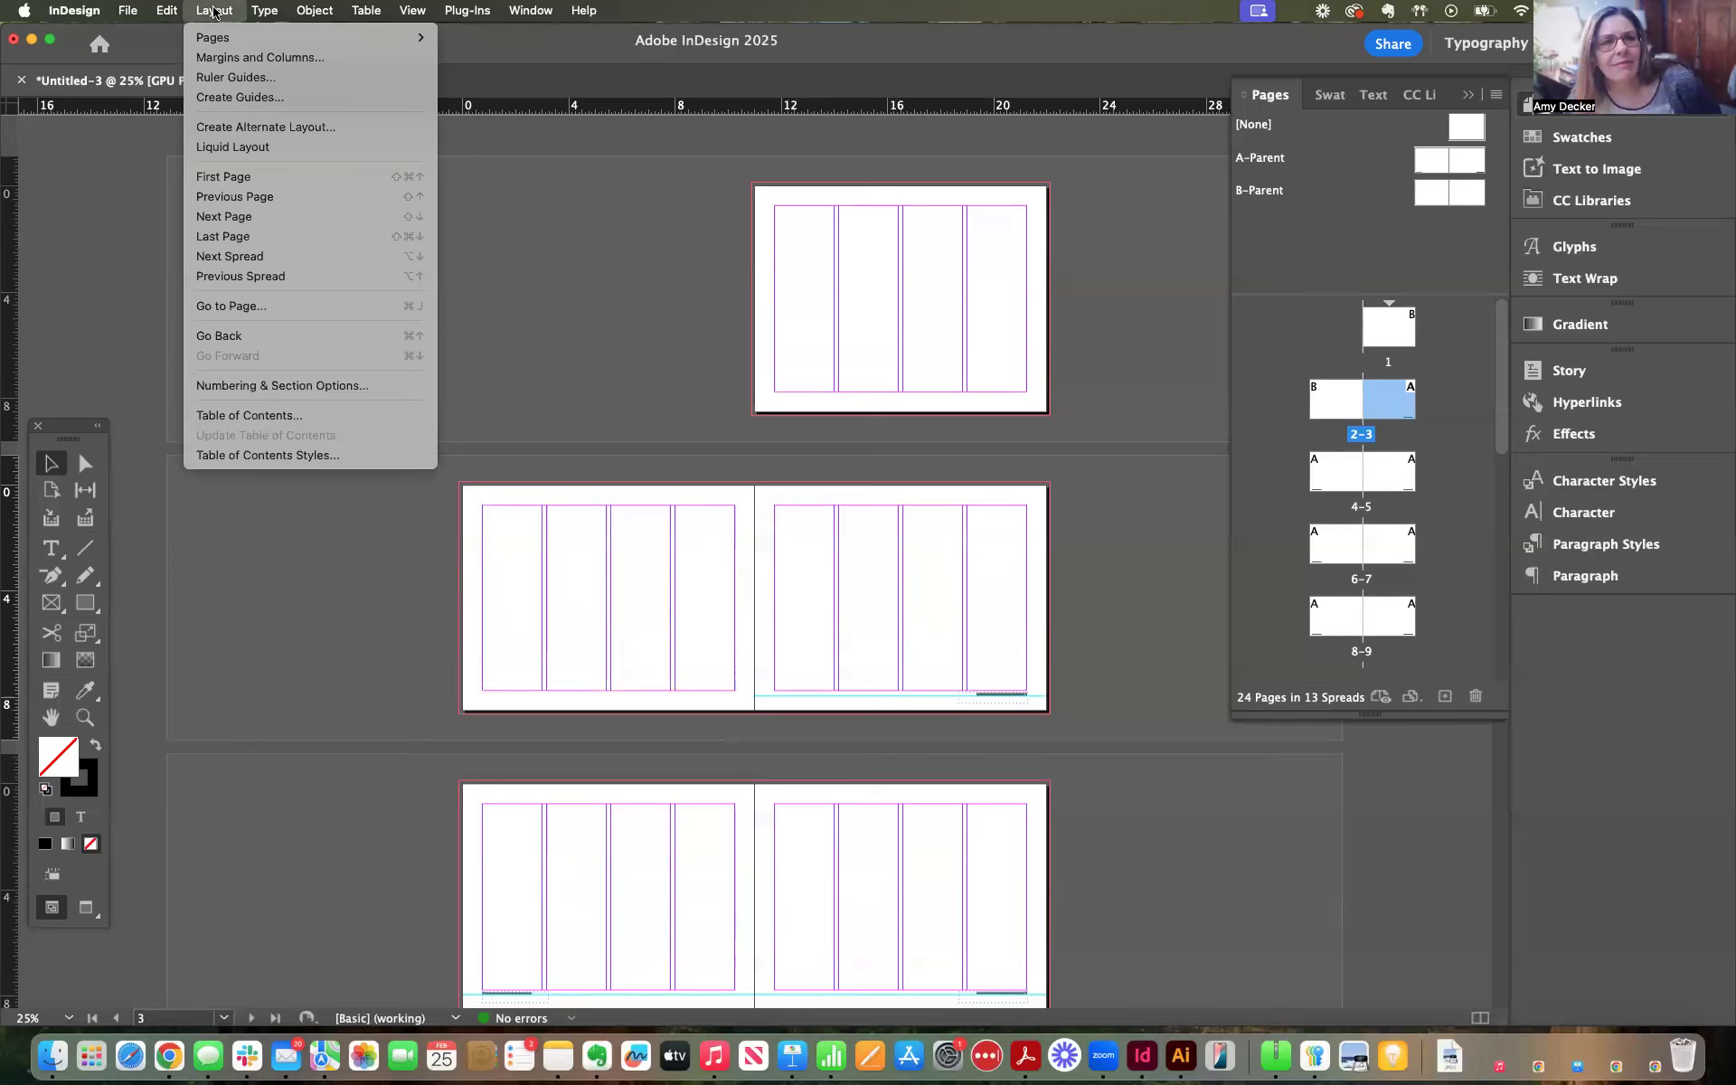
pyautogui.moveTo(225, 43)
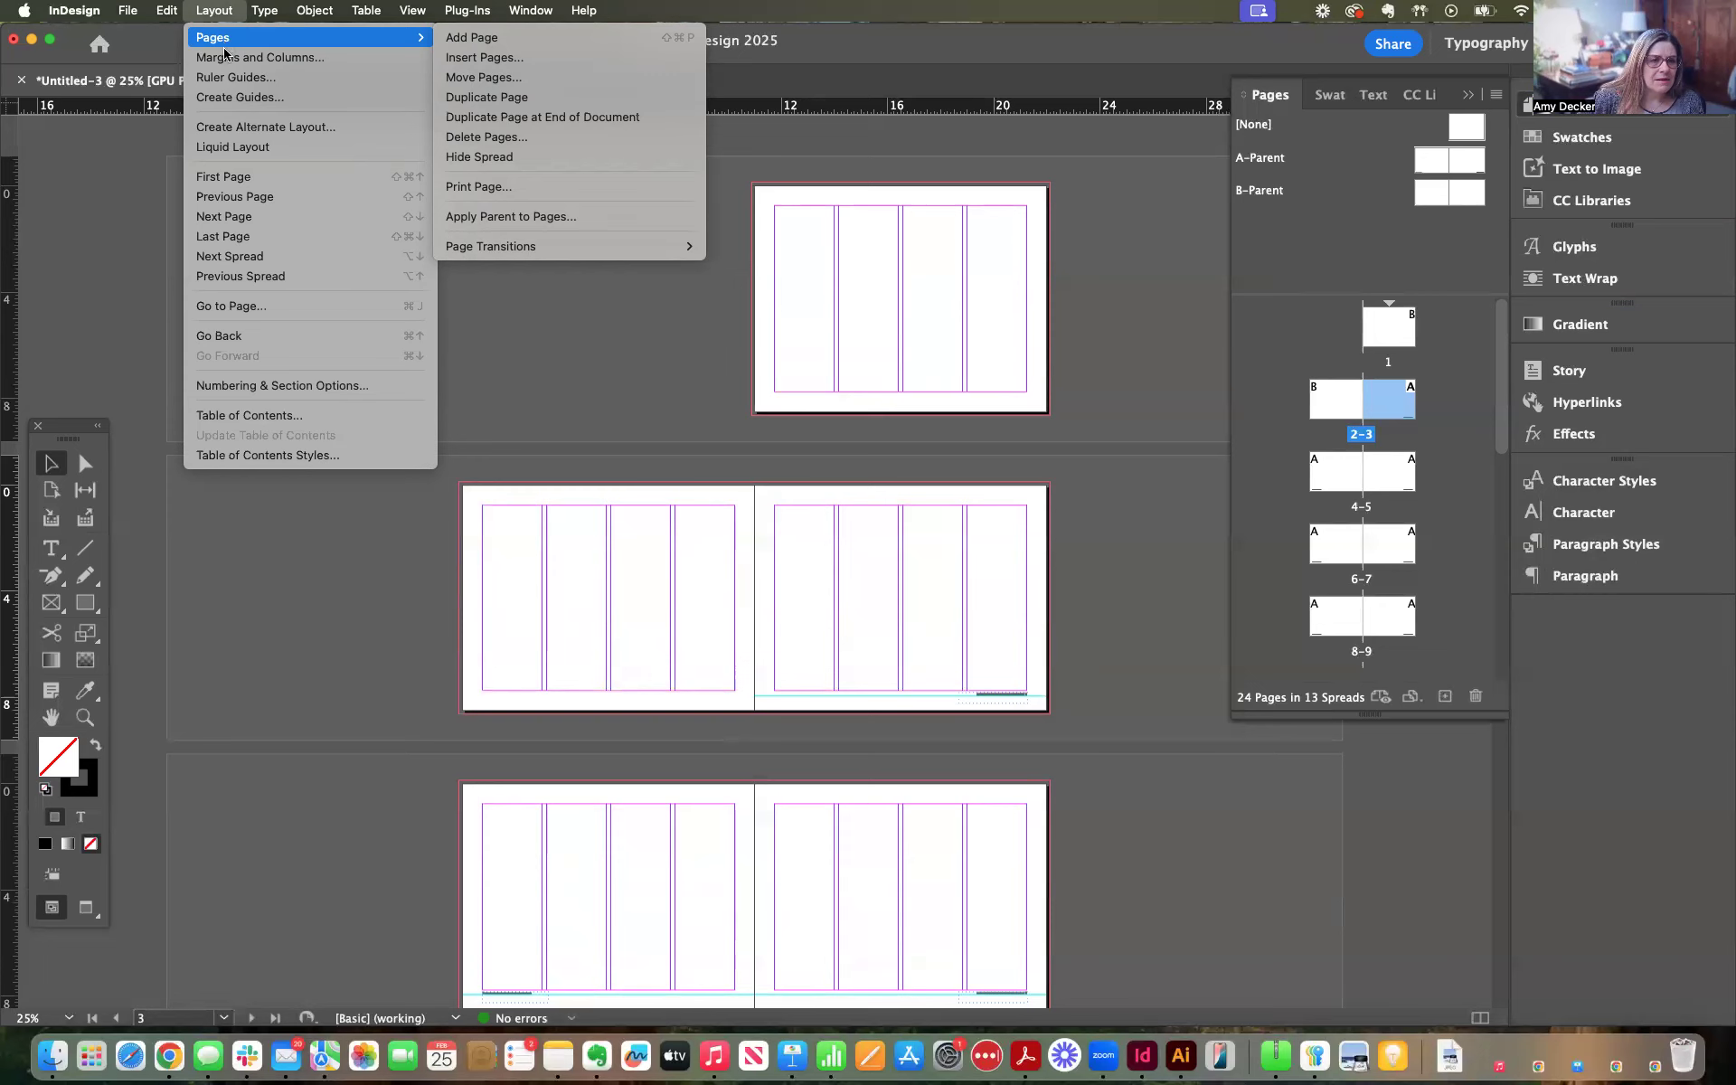
pyautogui.click(231, 391)
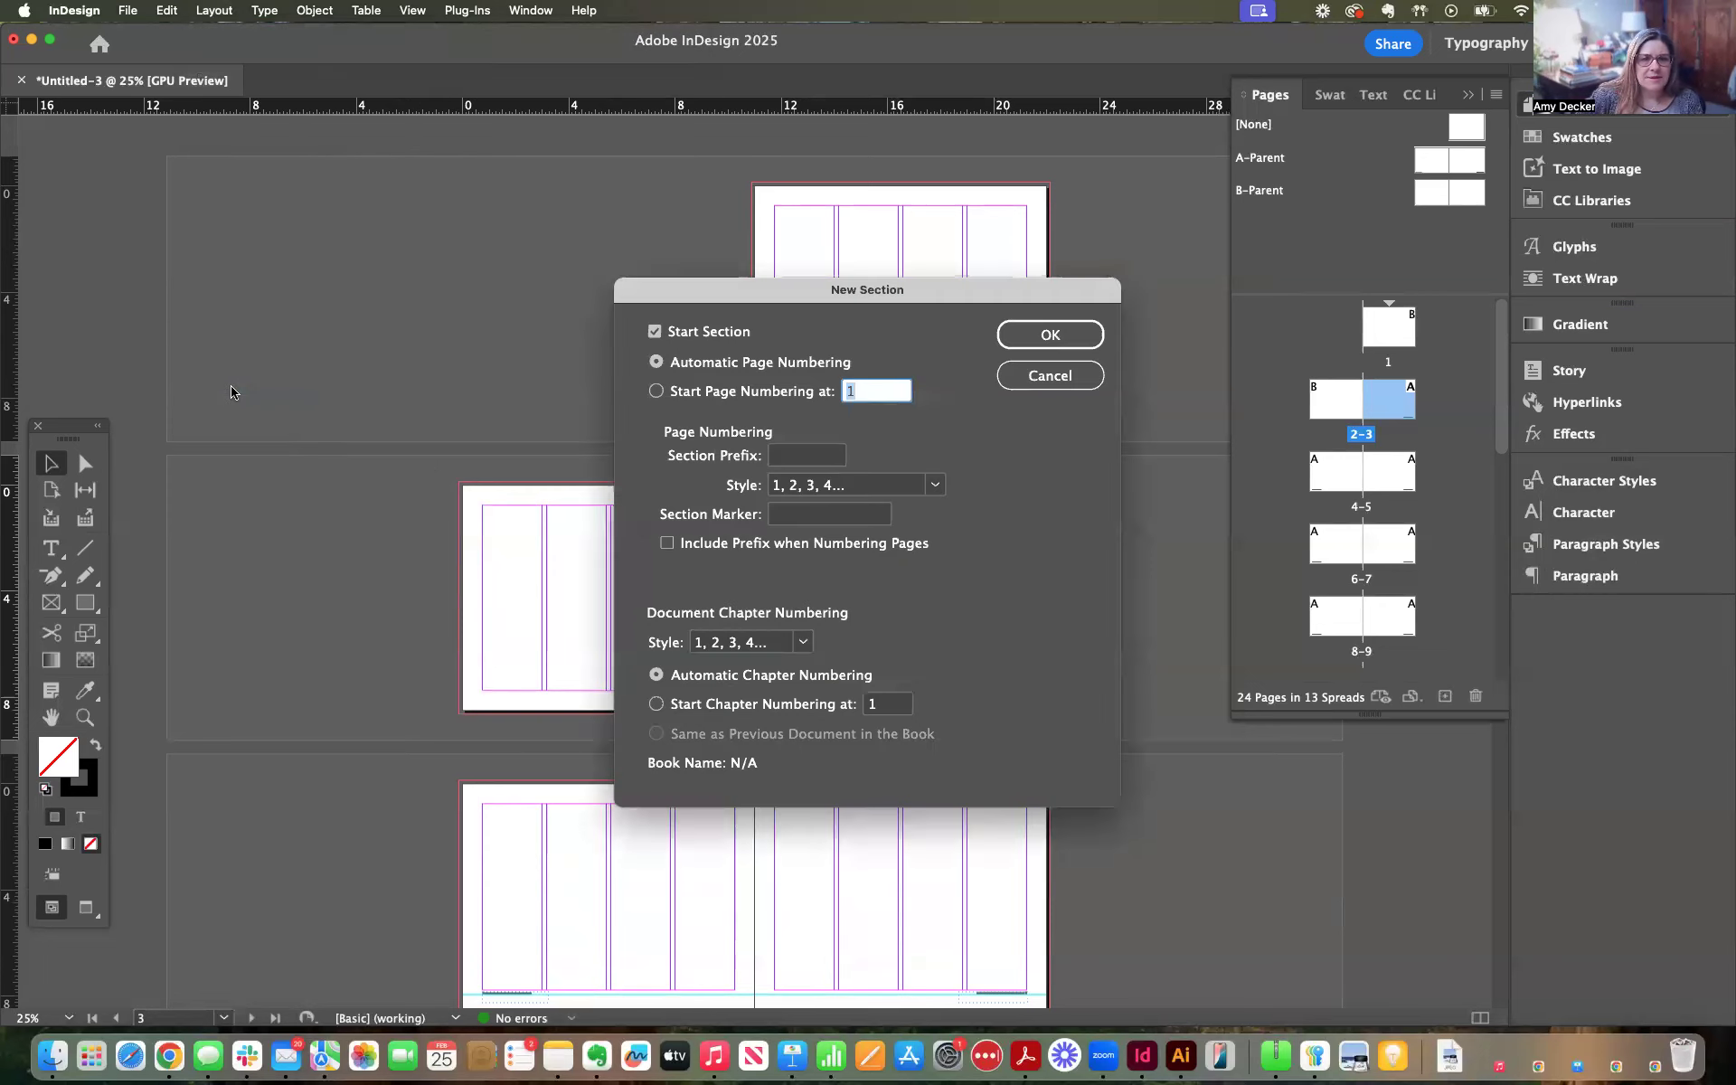
pyautogui.moveTo(718, 293); pyautogui.dragTo(283, 178)
pyautogui.click(214, 10)
pyautogui.moveTo(274, 9)
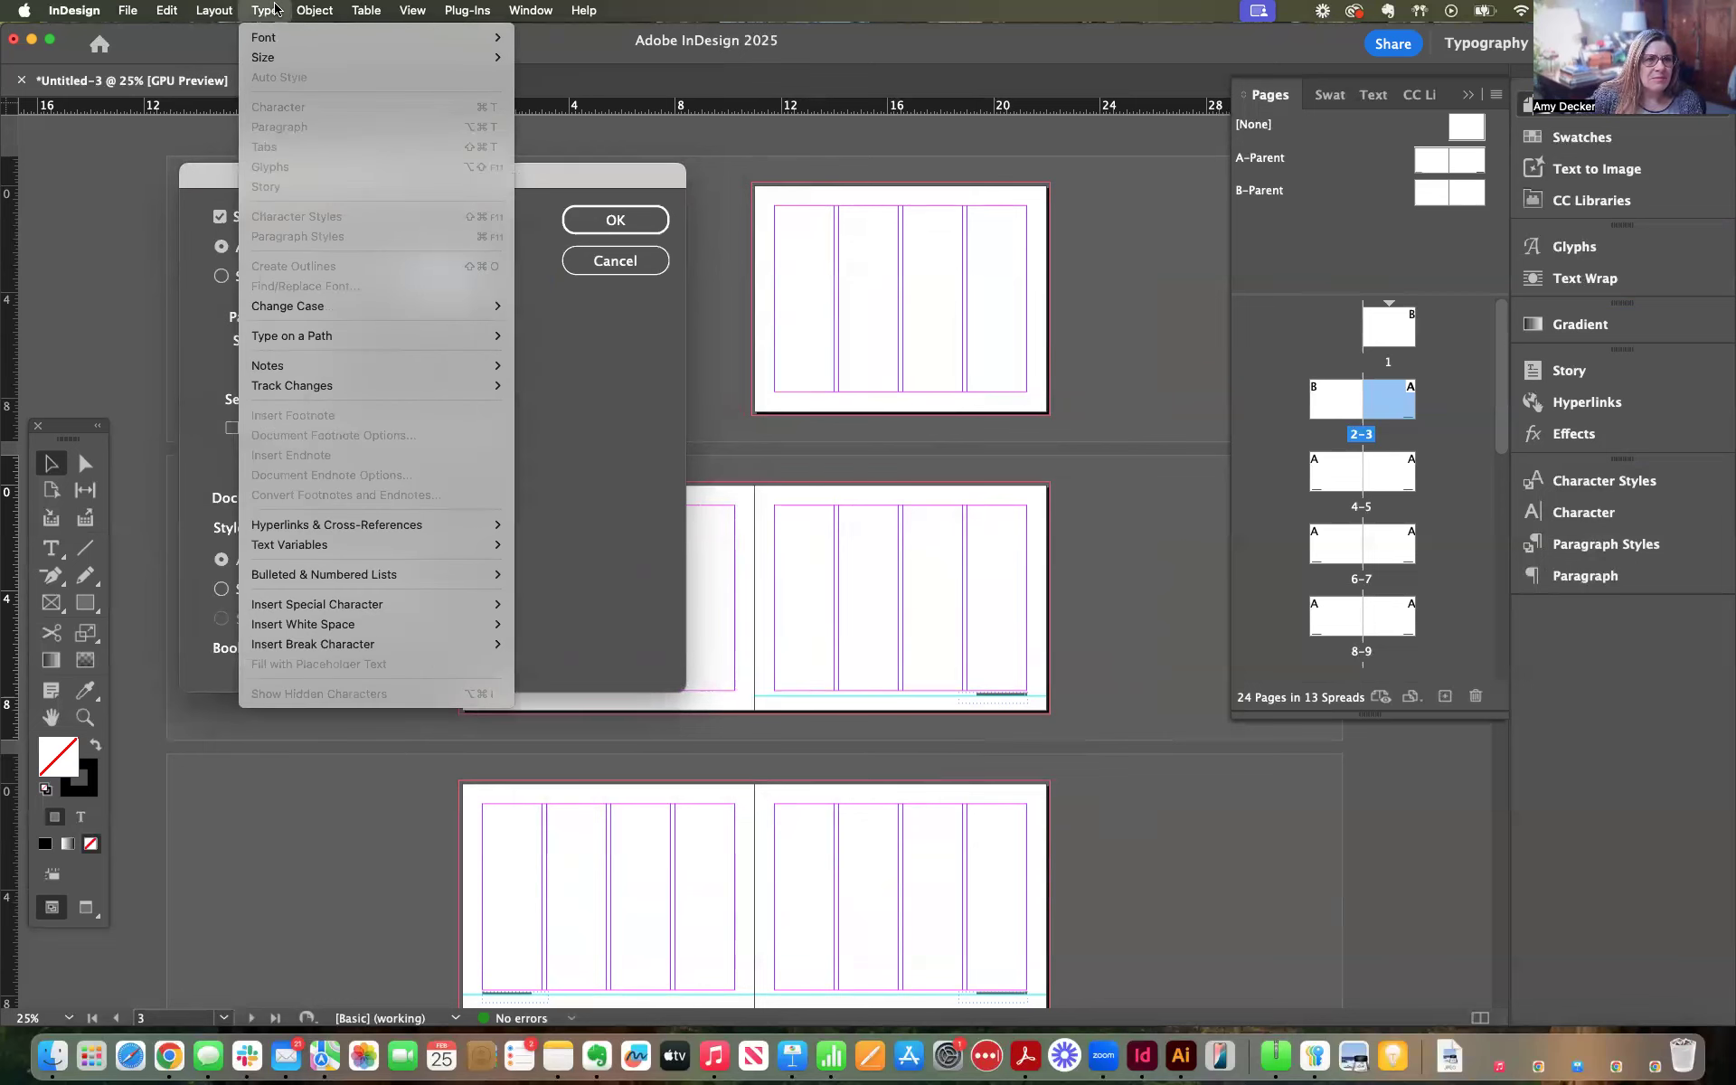
pyautogui.click(274, 9)
pyautogui.moveTo(284, 165); pyautogui.dragTo(278, 145)
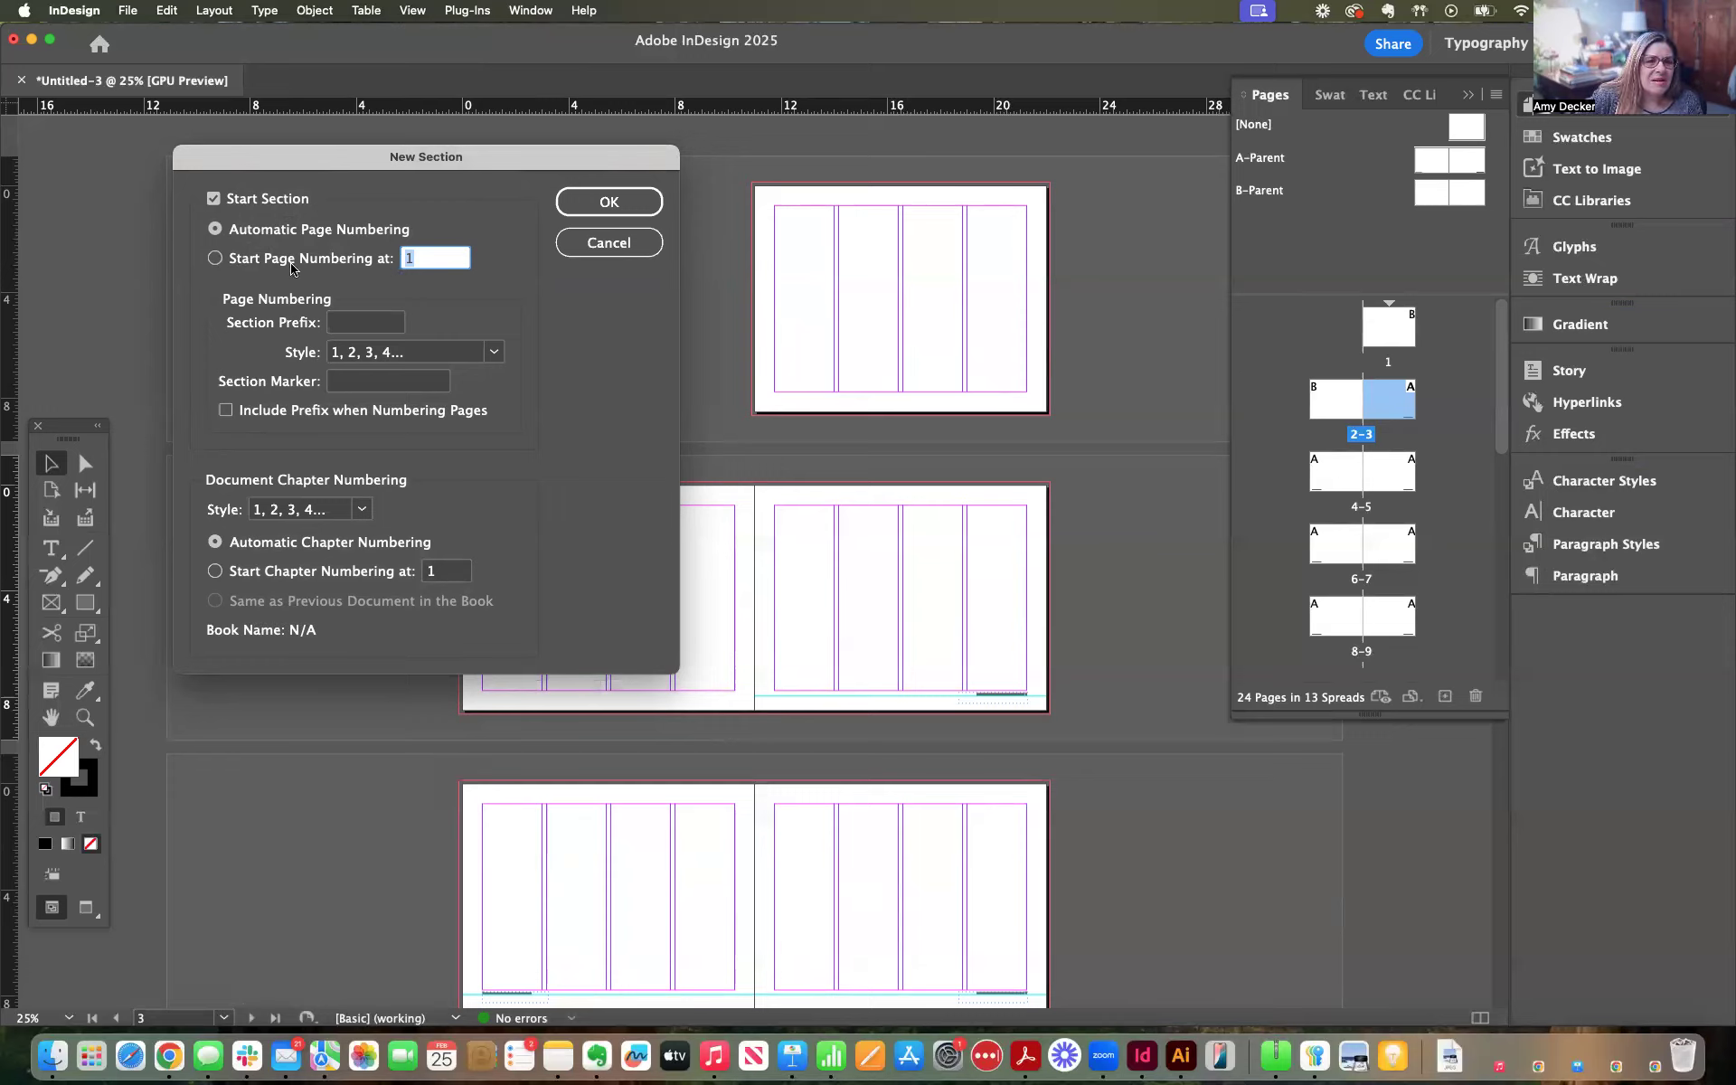
pyautogui.write('3')
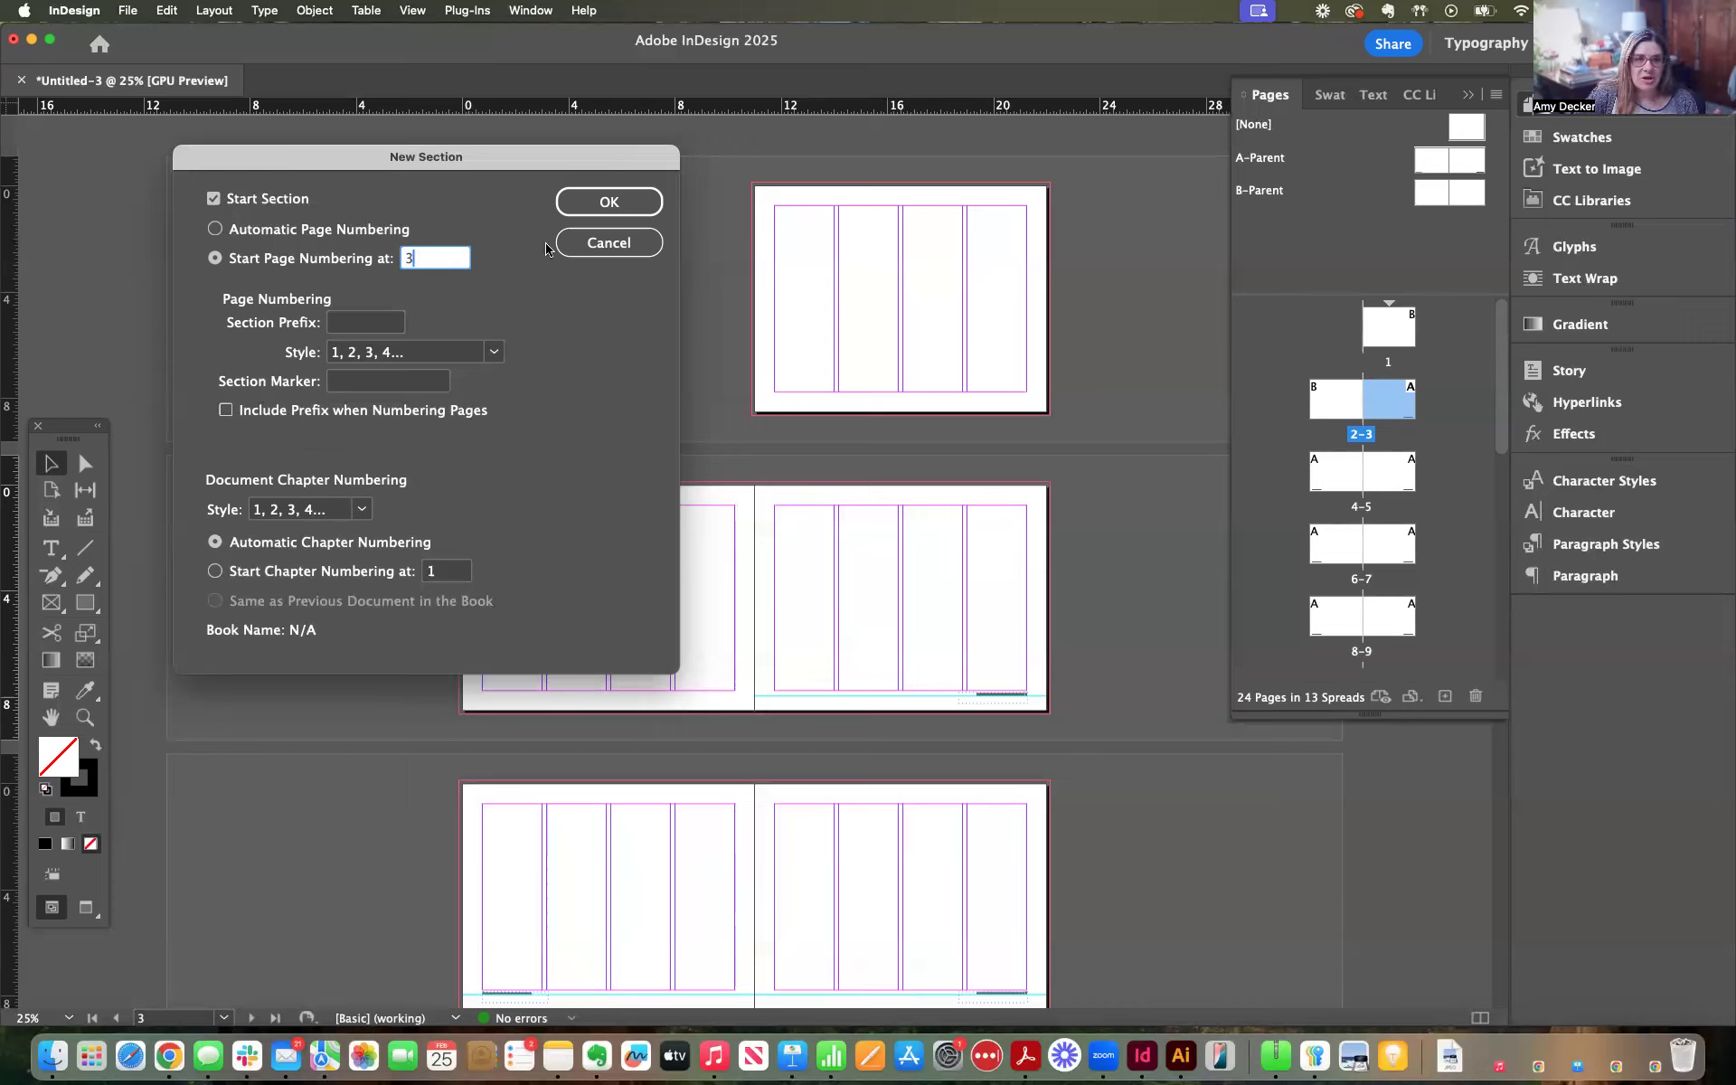
pyautogui.click(602, 214)
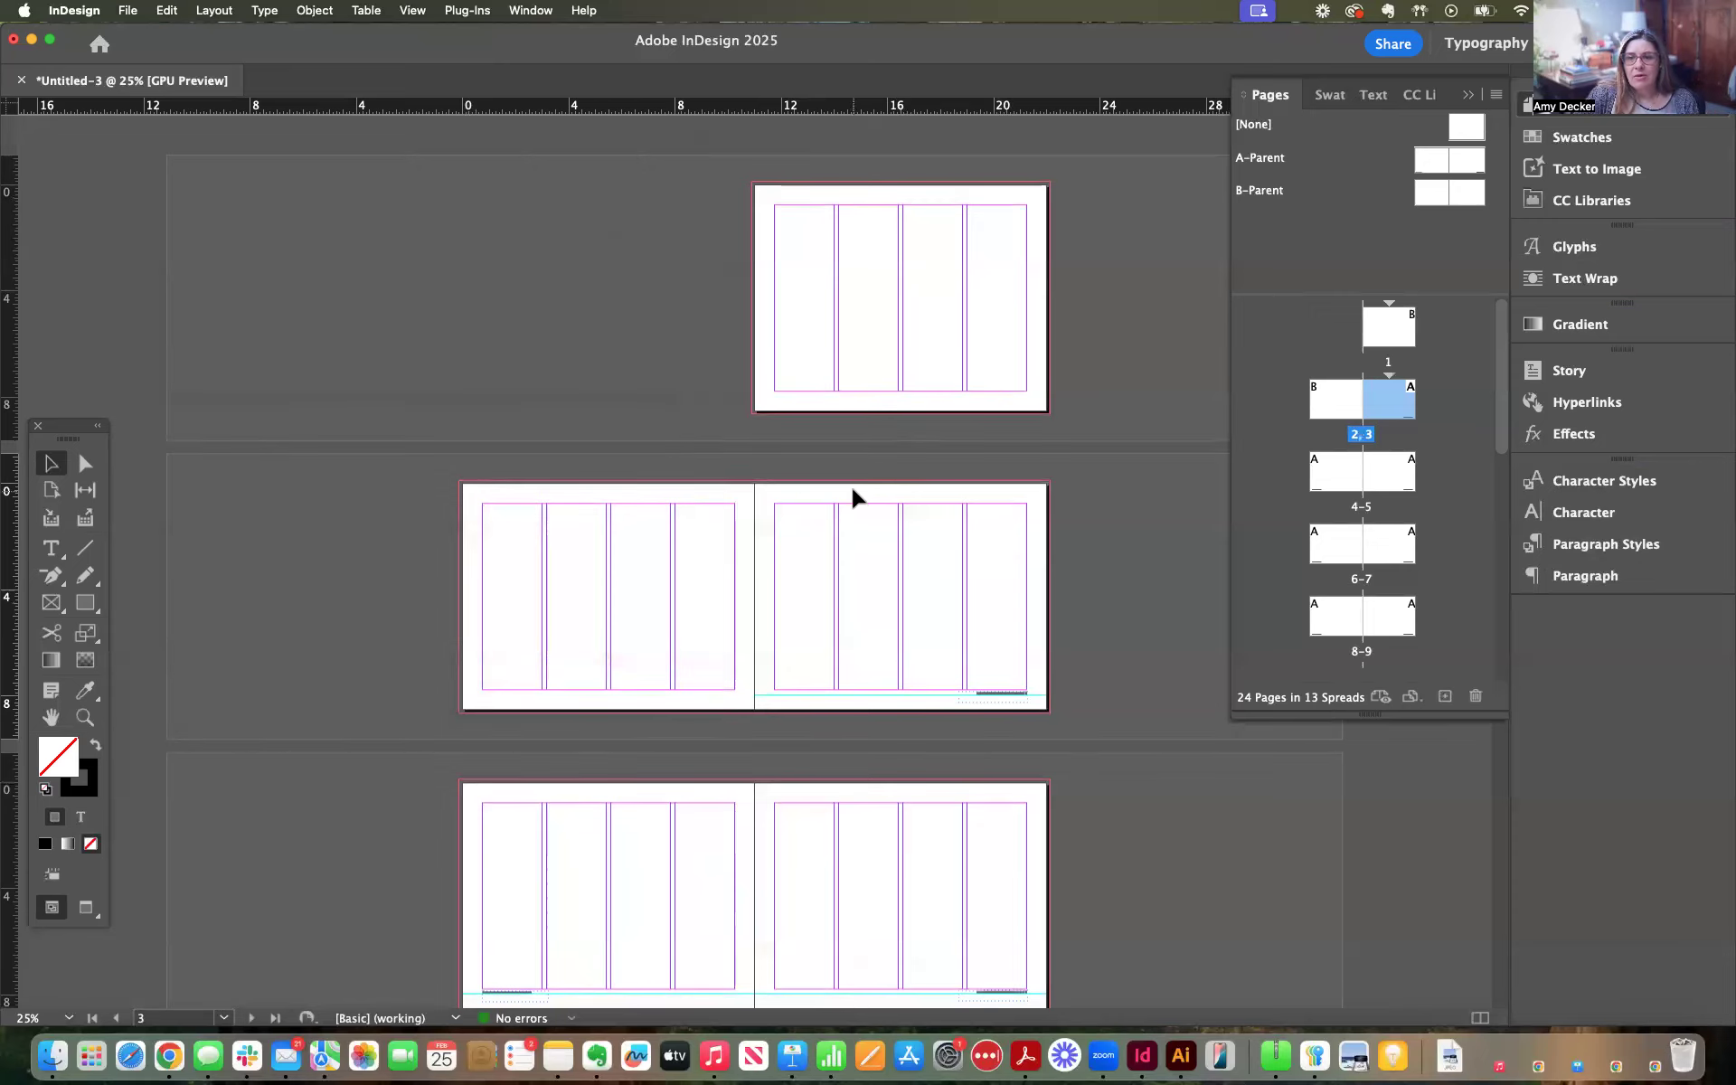
# Examine the page number in the footer of page 3 up close and compare it with the following spread
pyautogui.press('super+equal')
pyautogui.press('super+equal')
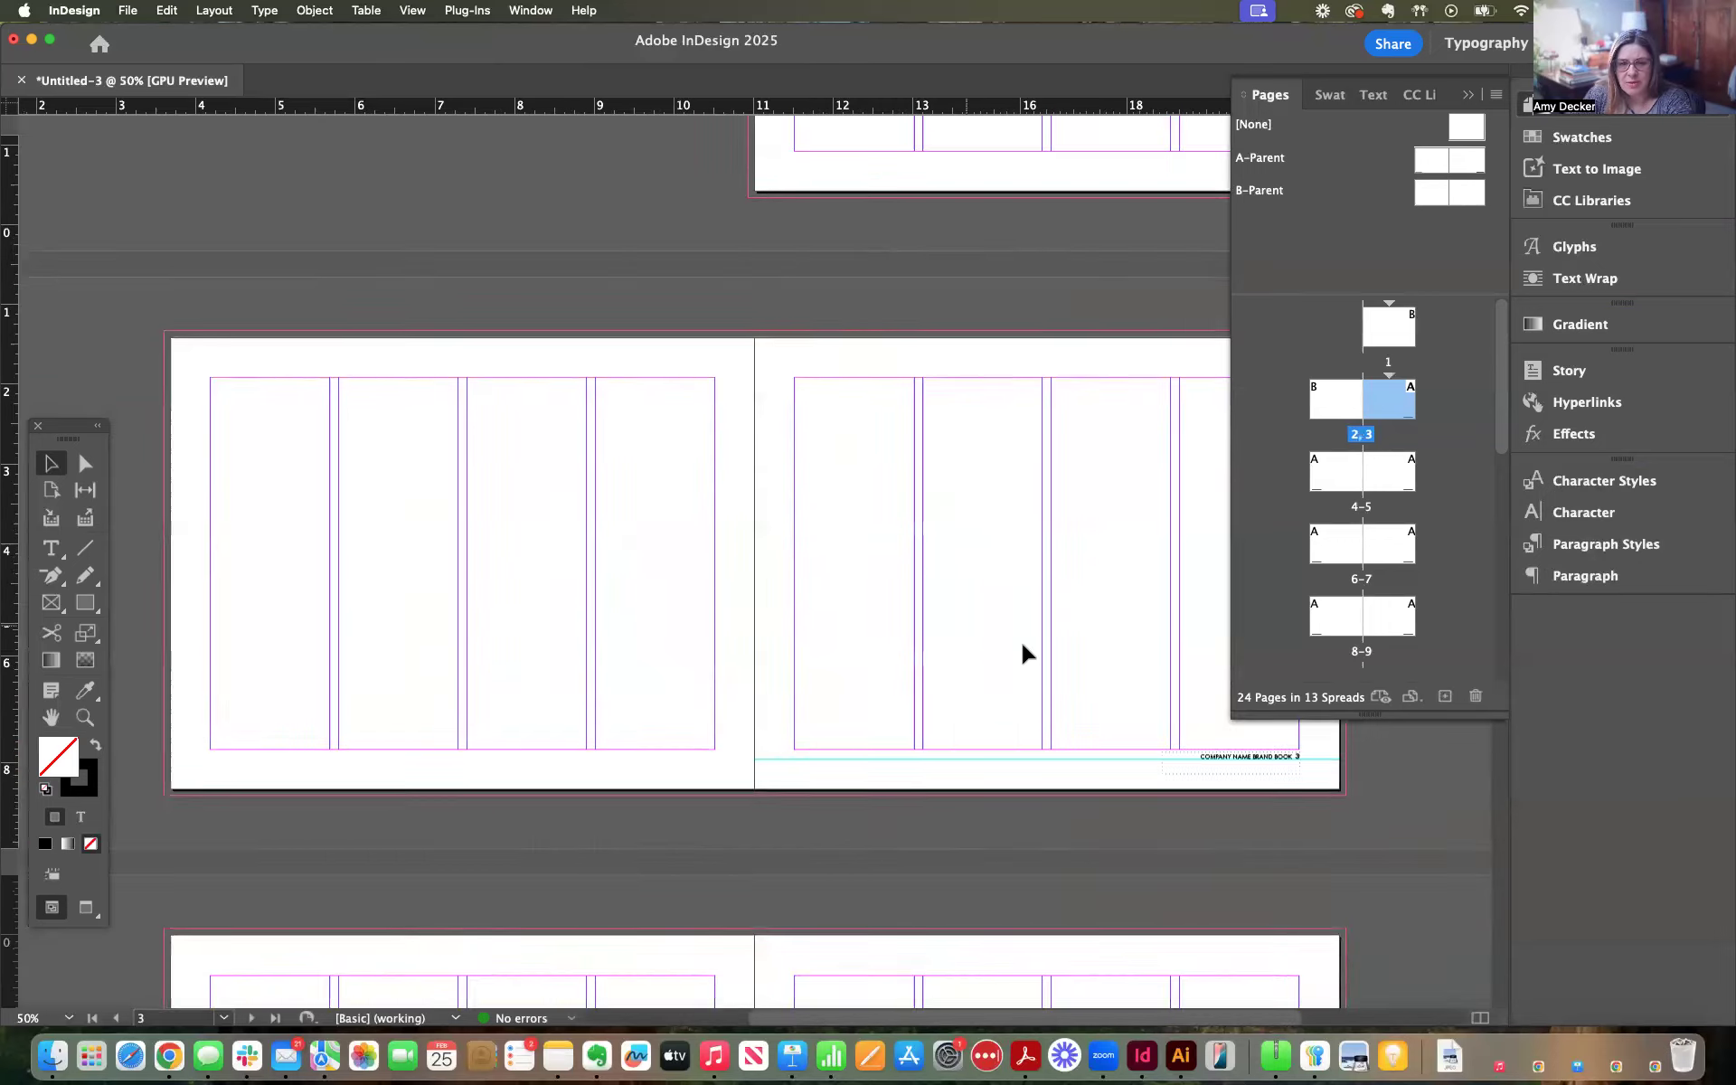
pyautogui.moveTo(1185, 744); pyautogui.dragTo(696, 615)
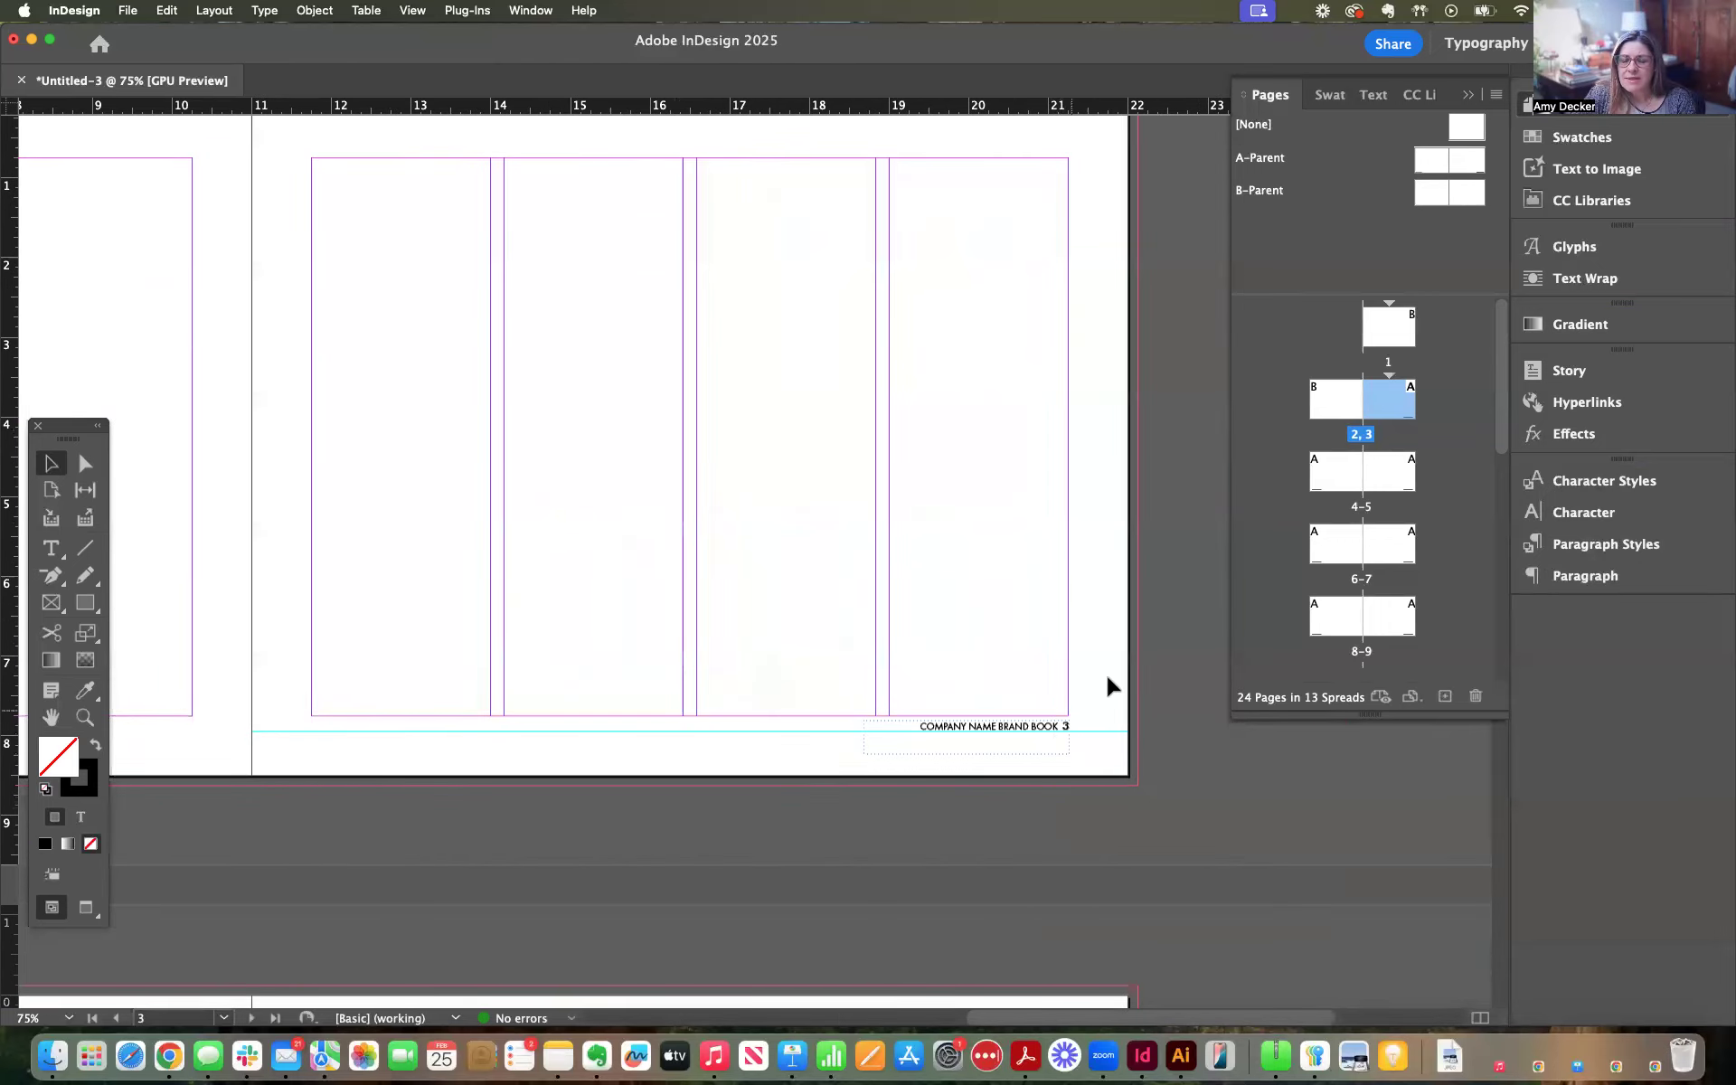
pyautogui.doubleClick(1397, 402)
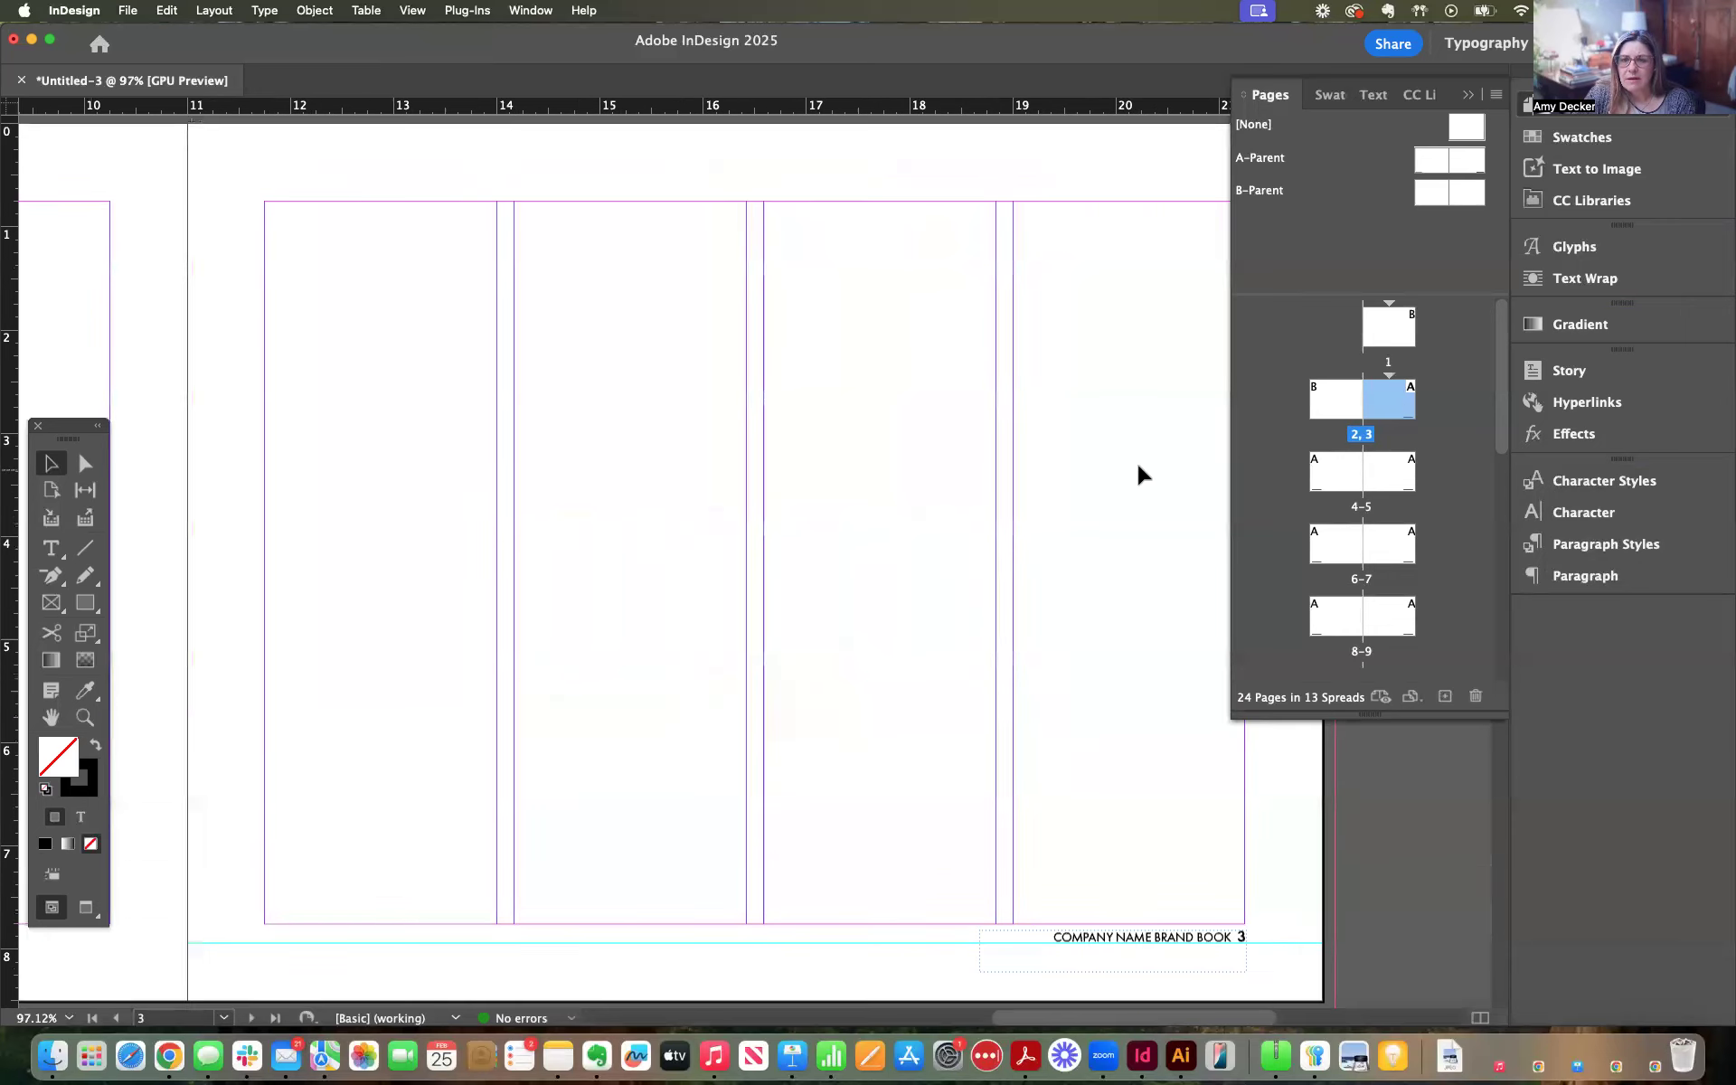
pyautogui.scroll(-10, 1136, 473)
pyautogui.hscroll(2, 1054, 463)
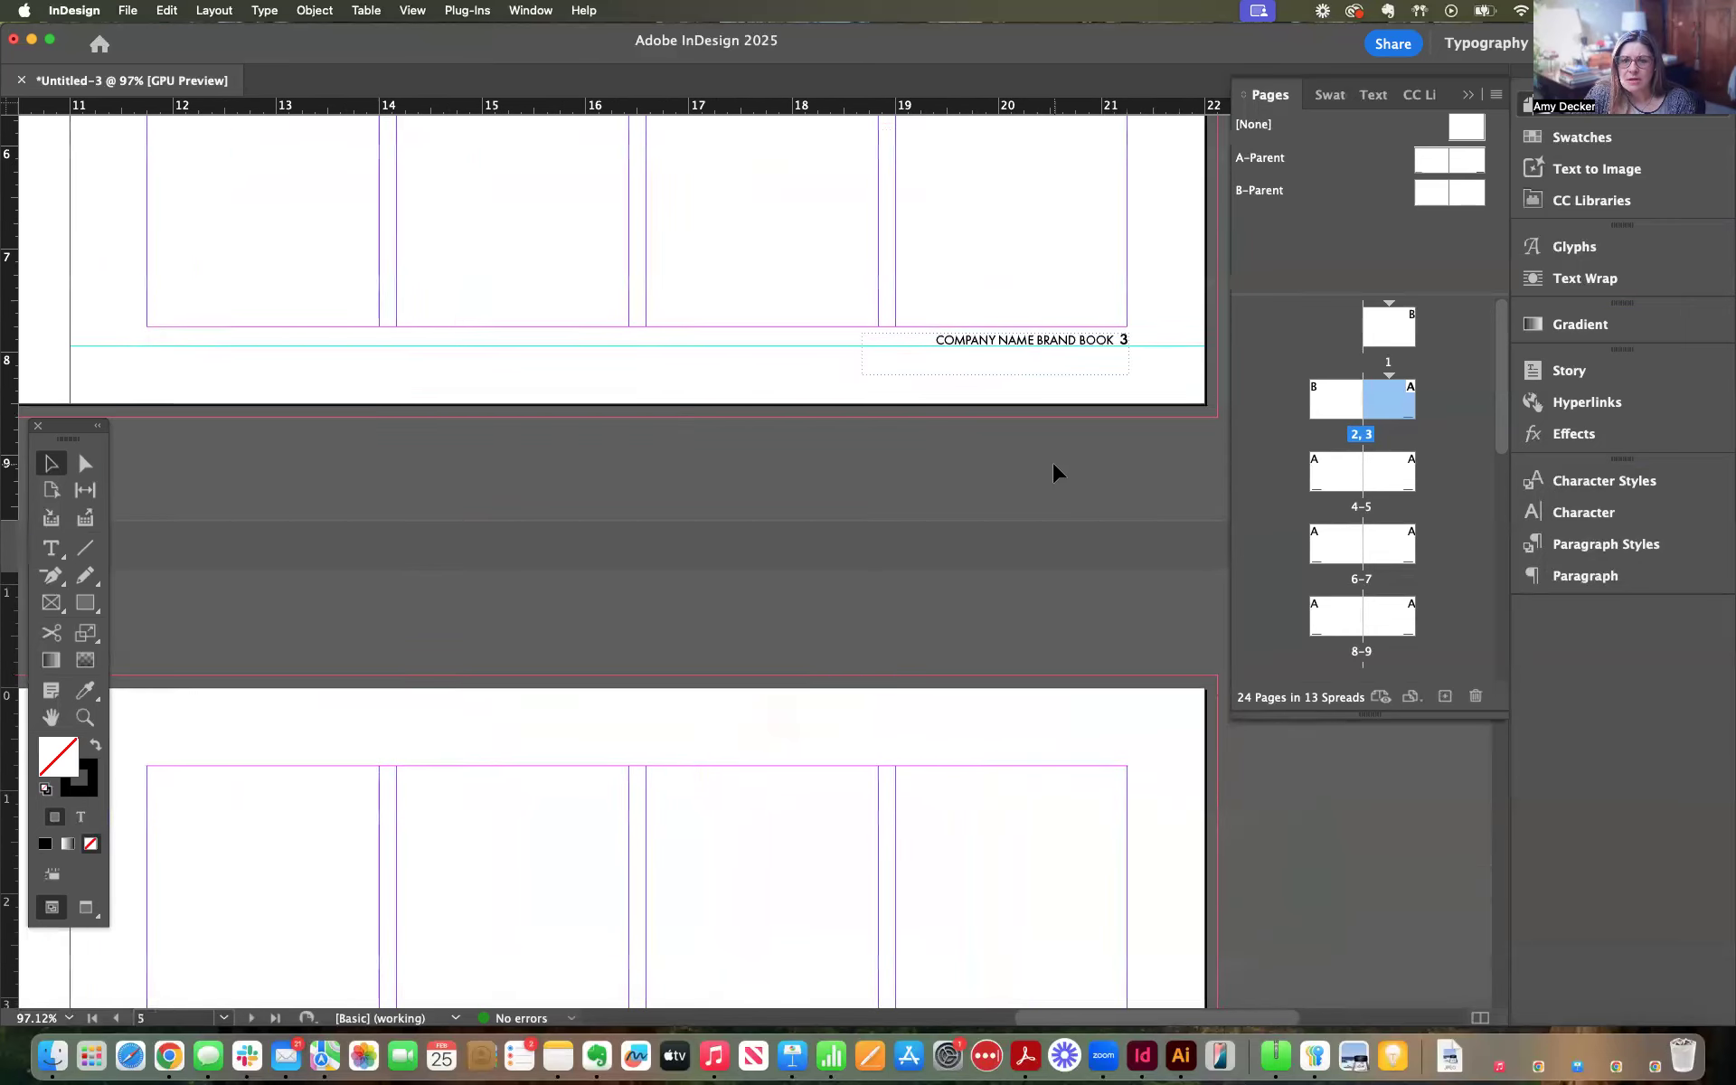
pyautogui.scroll(3, 1052, 465)
pyautogui.scroll(2, 1052, 470)
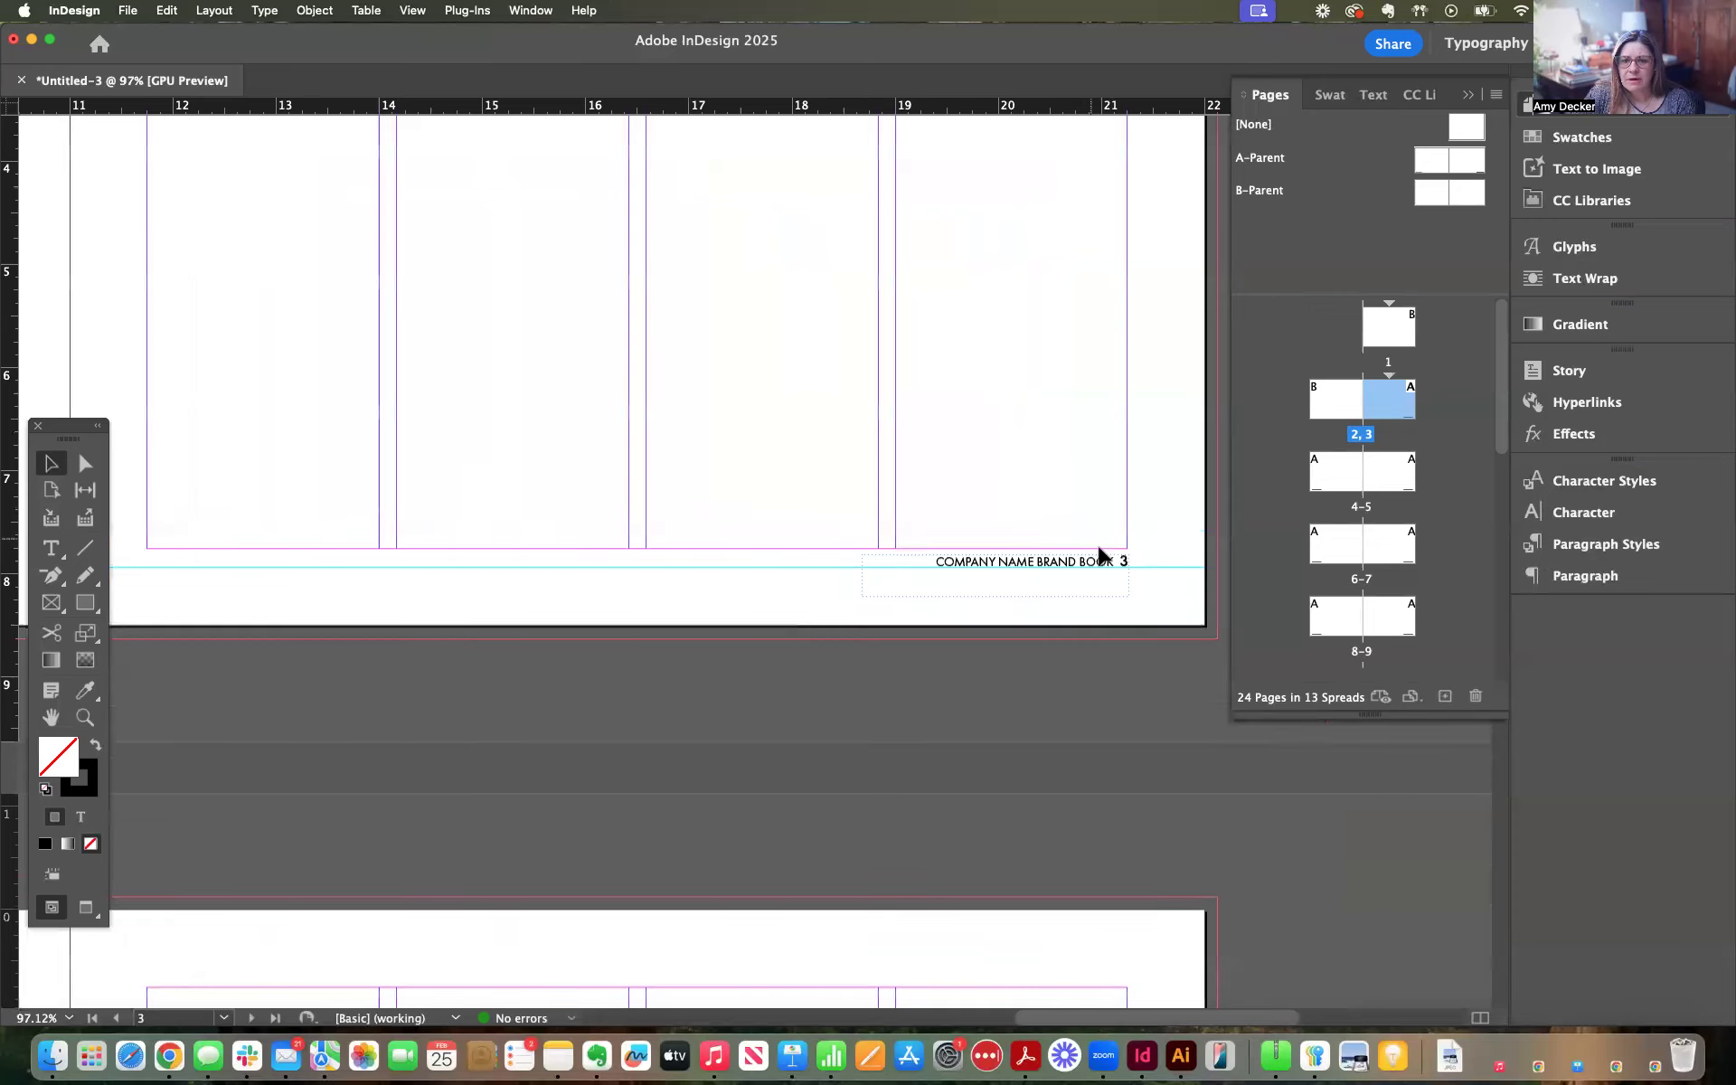
pyautogui.doubleClick(1394, 409)
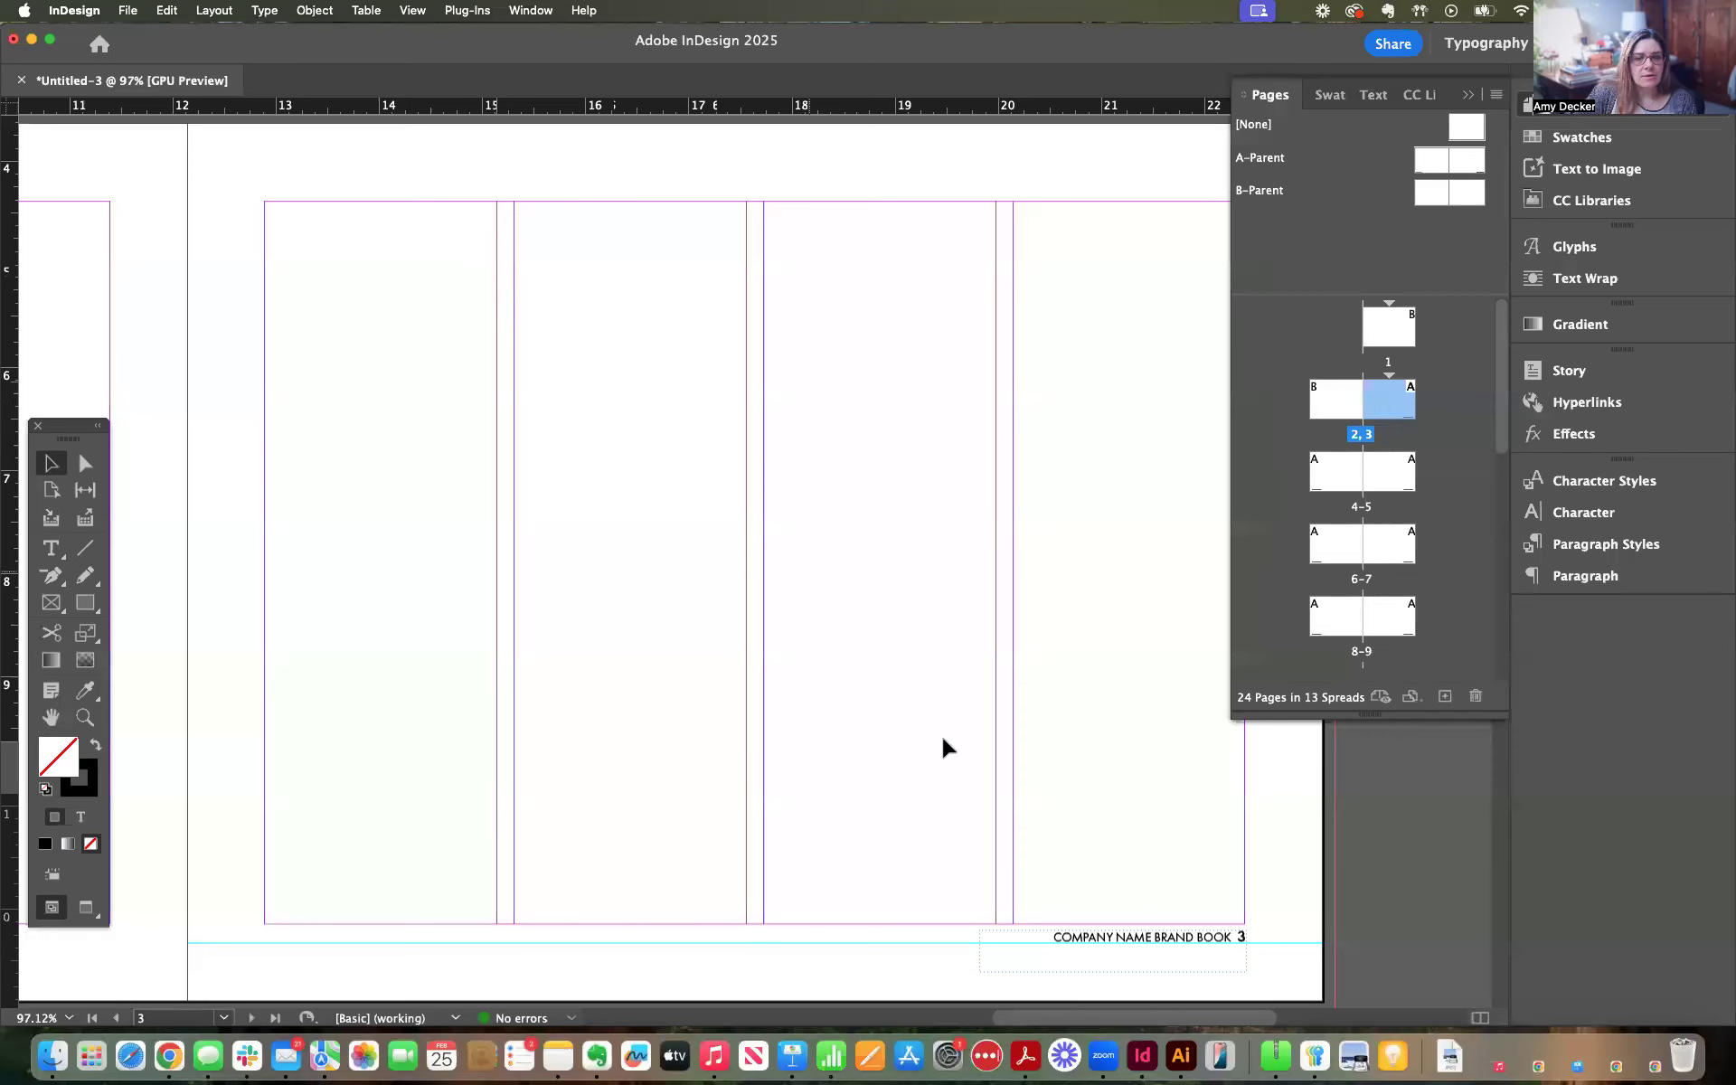
pyautogui.scroll(-2, 455, 808)
pyautogui.hscroll(-1, 455, 808)
pyautogui.scroll(-2, 455, 807)
pyautogui.hscroll(-1, 454, 808)
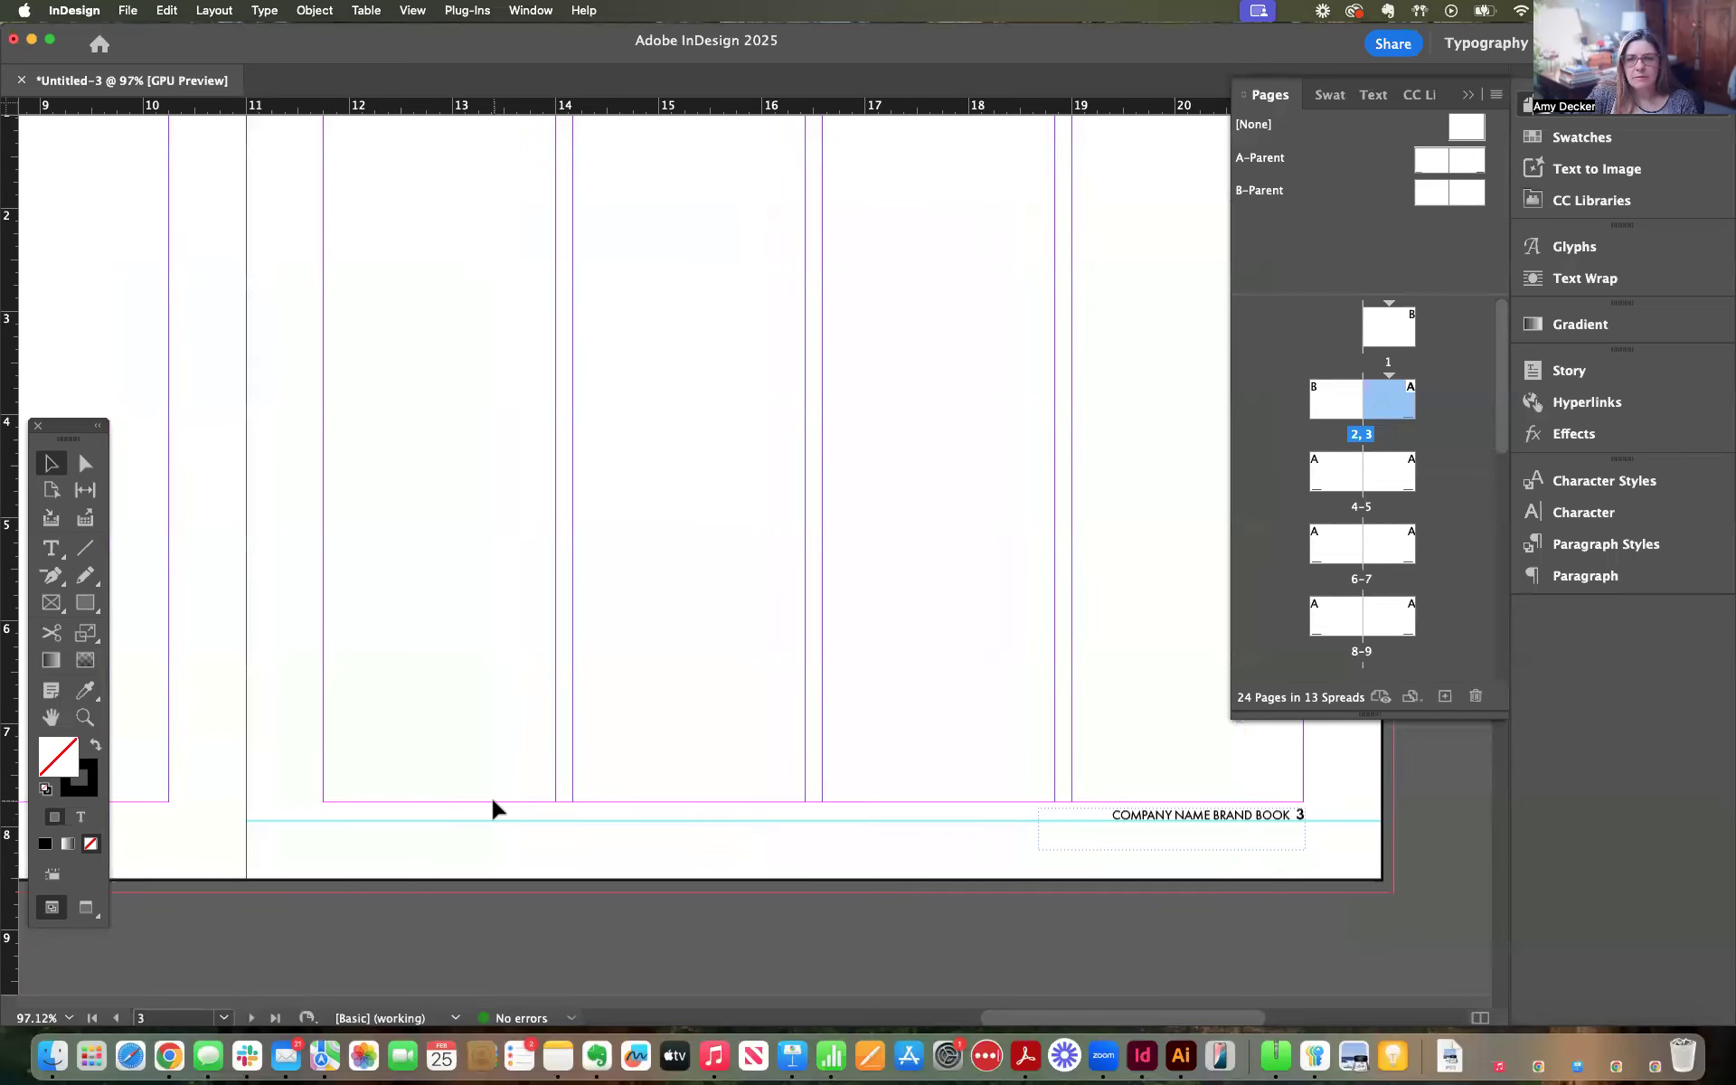
# Set the document's start page number to 3 in the document setup
pyautogui.click(80, 10)
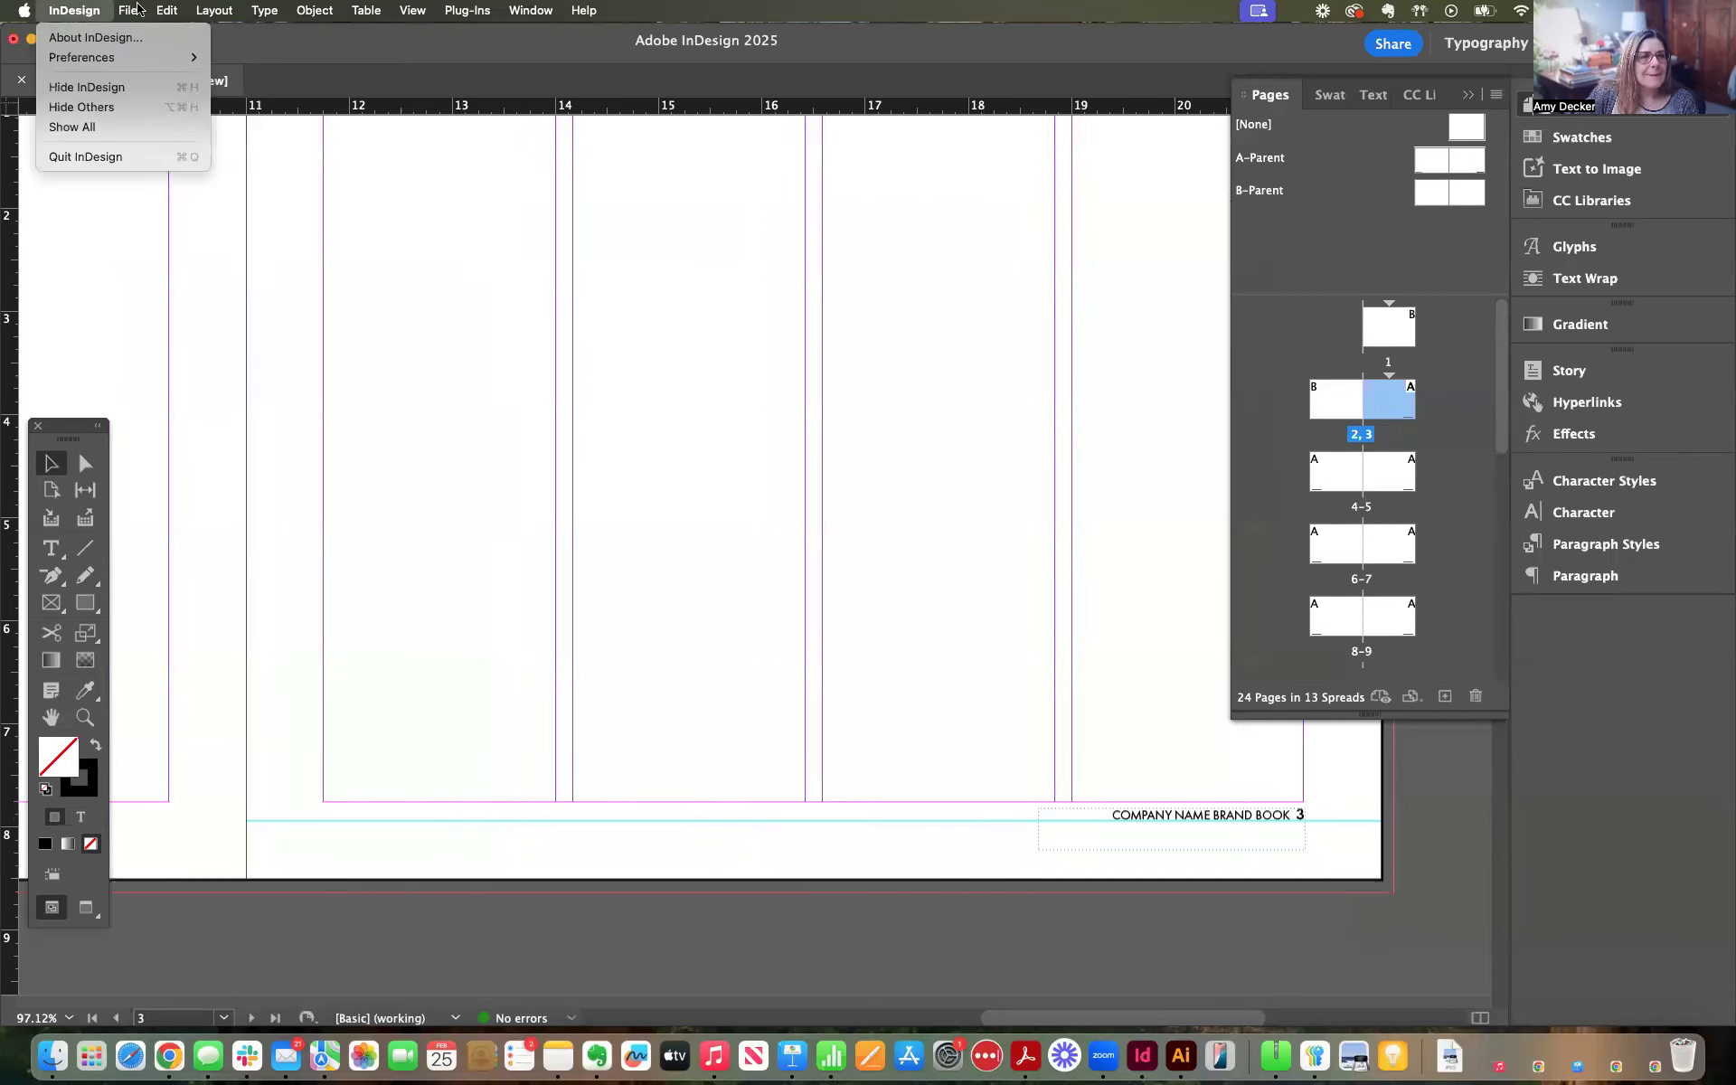
pyautogui.moveTo(140, 9)
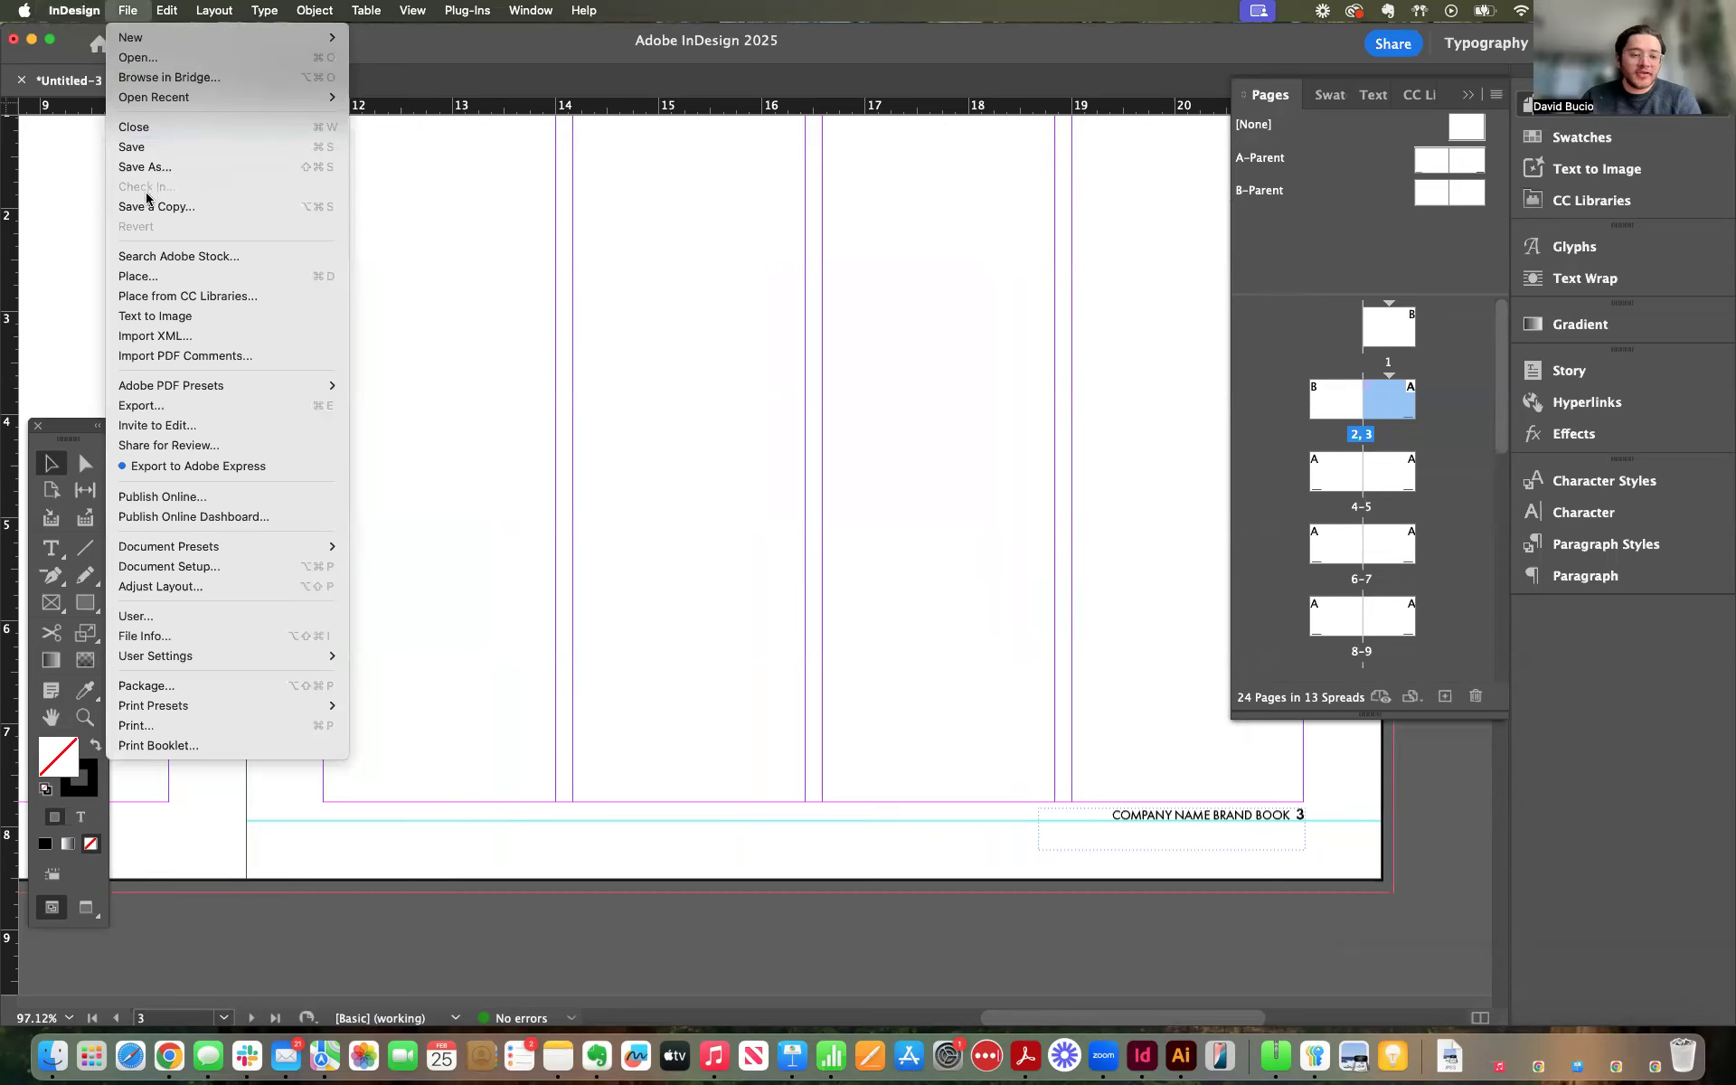
pyautogui.click(188, 566)
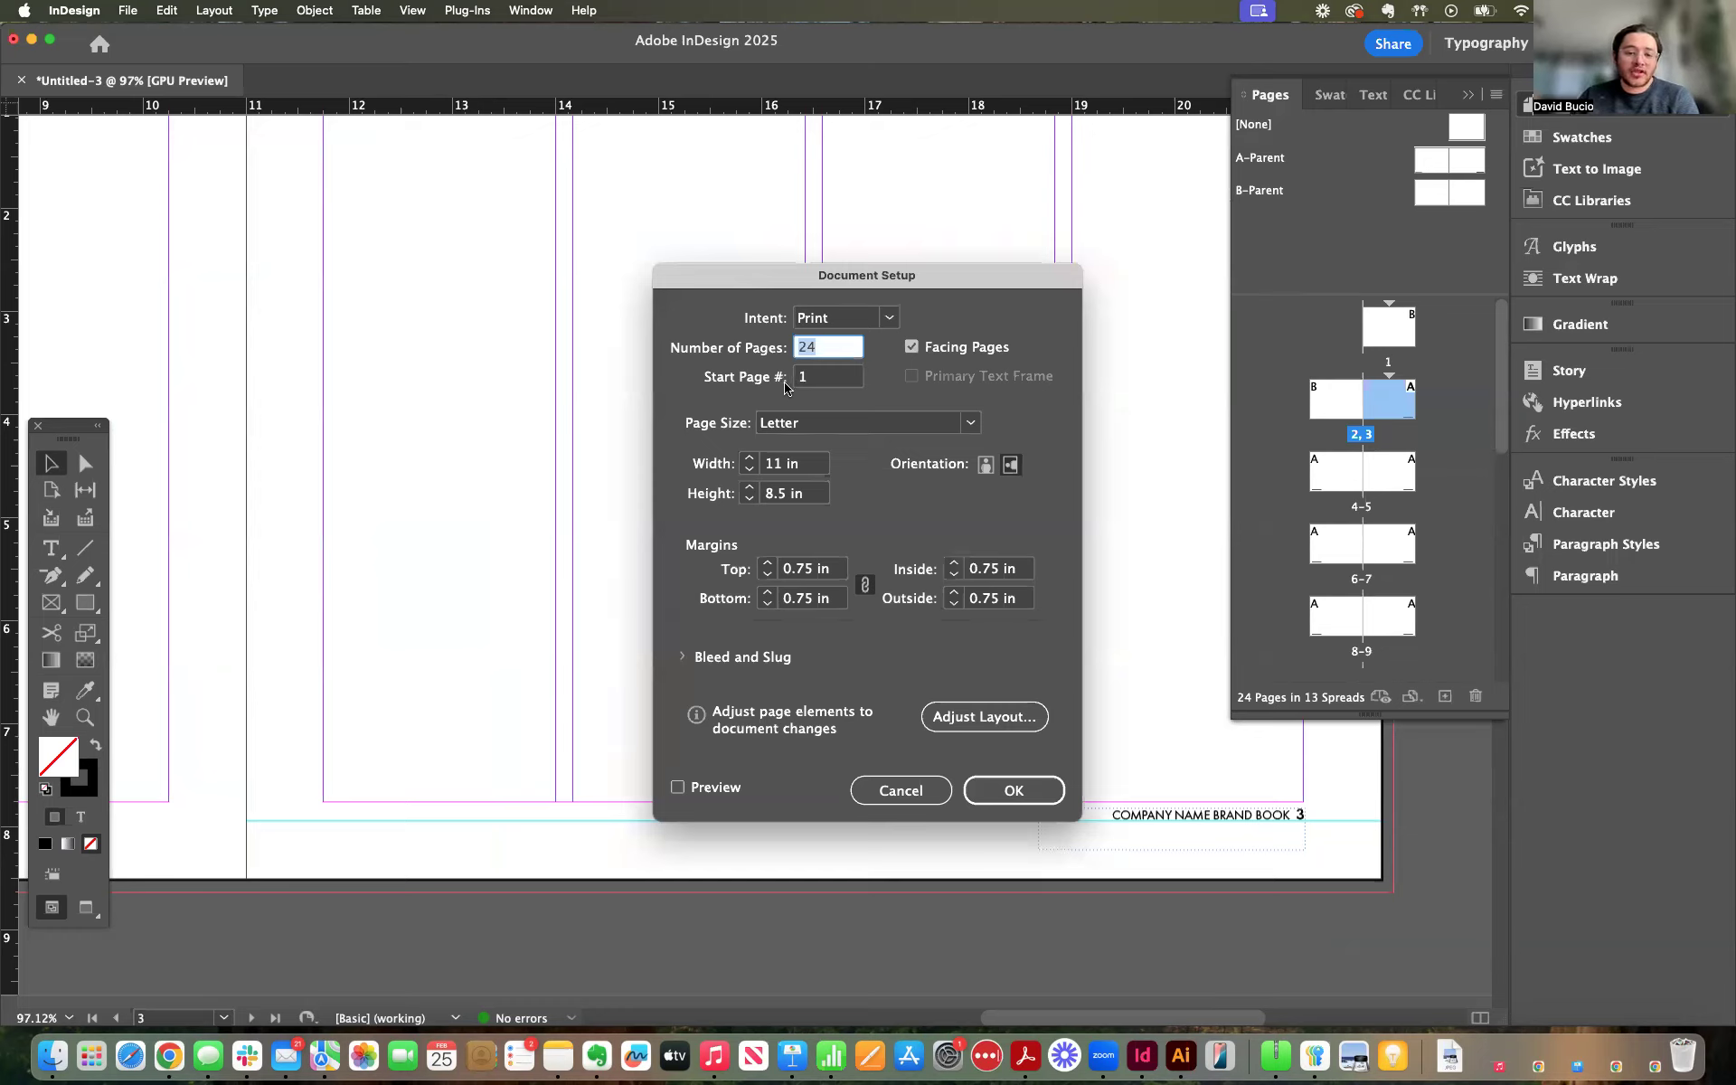
pyautogui.press('Tab')
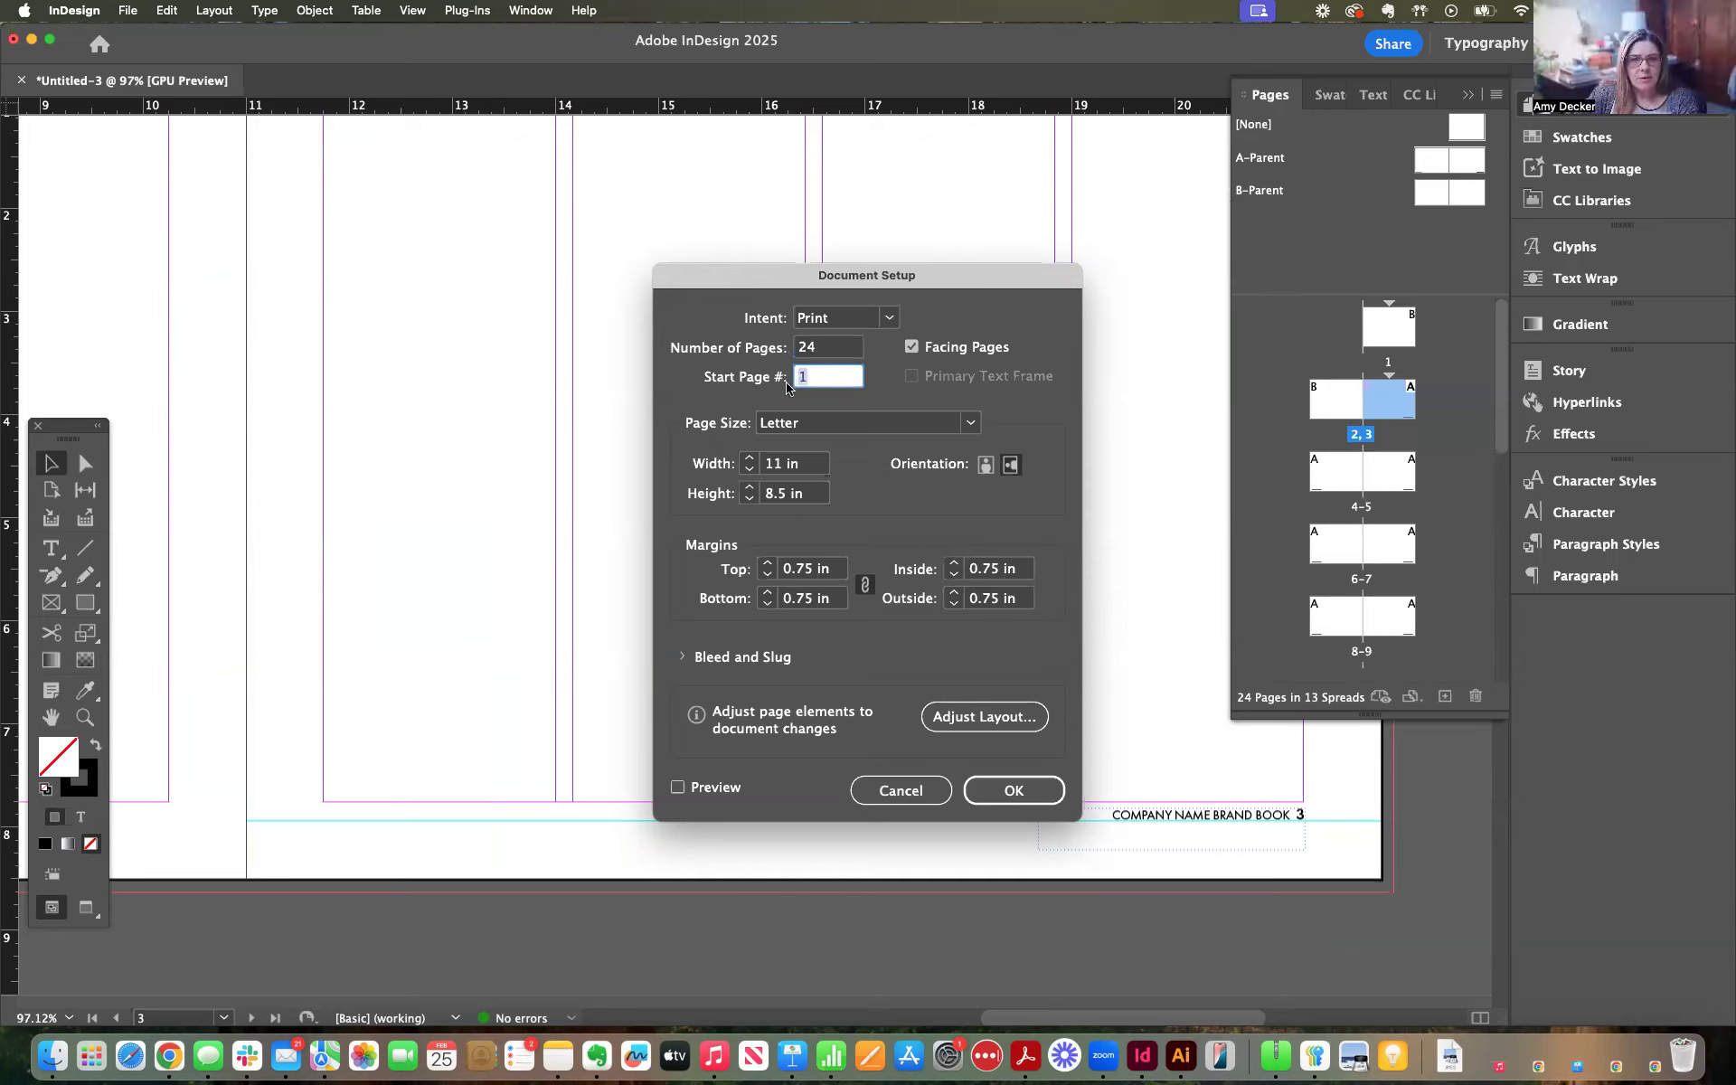
pyautogui.write('3')
pyautogui.click(998, 787)
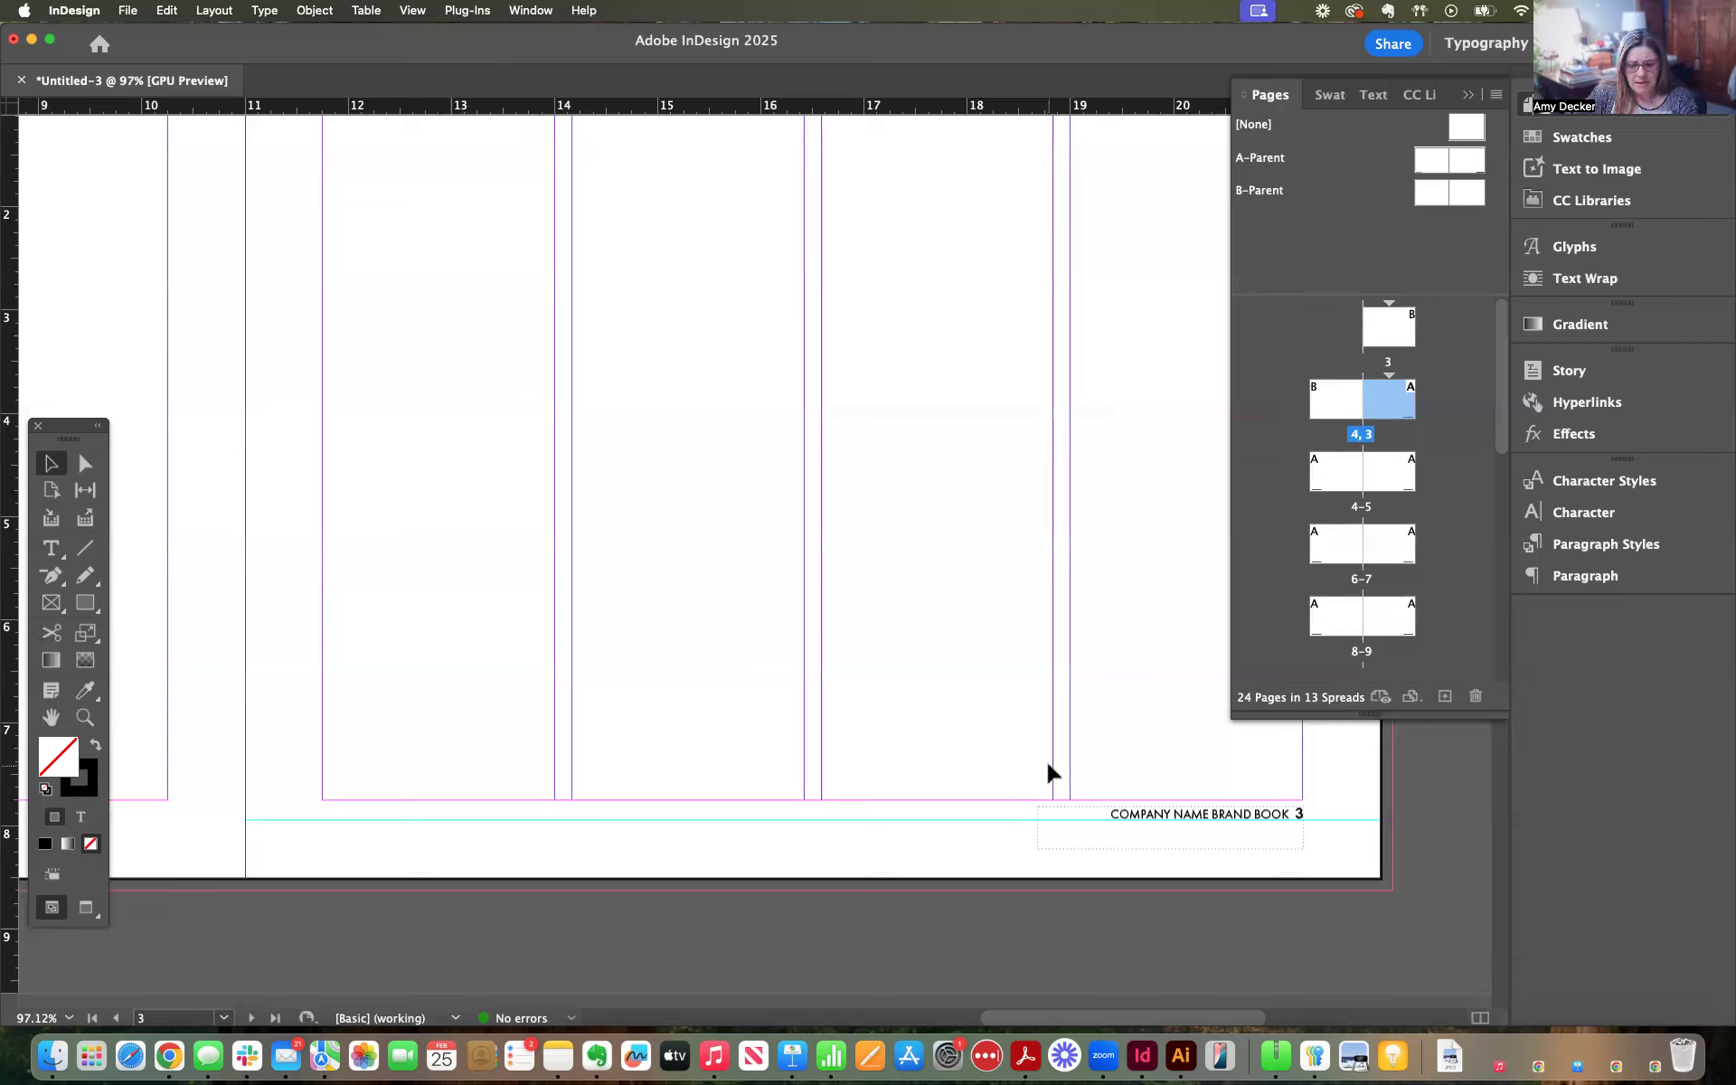
pyautogui.press('super+s')
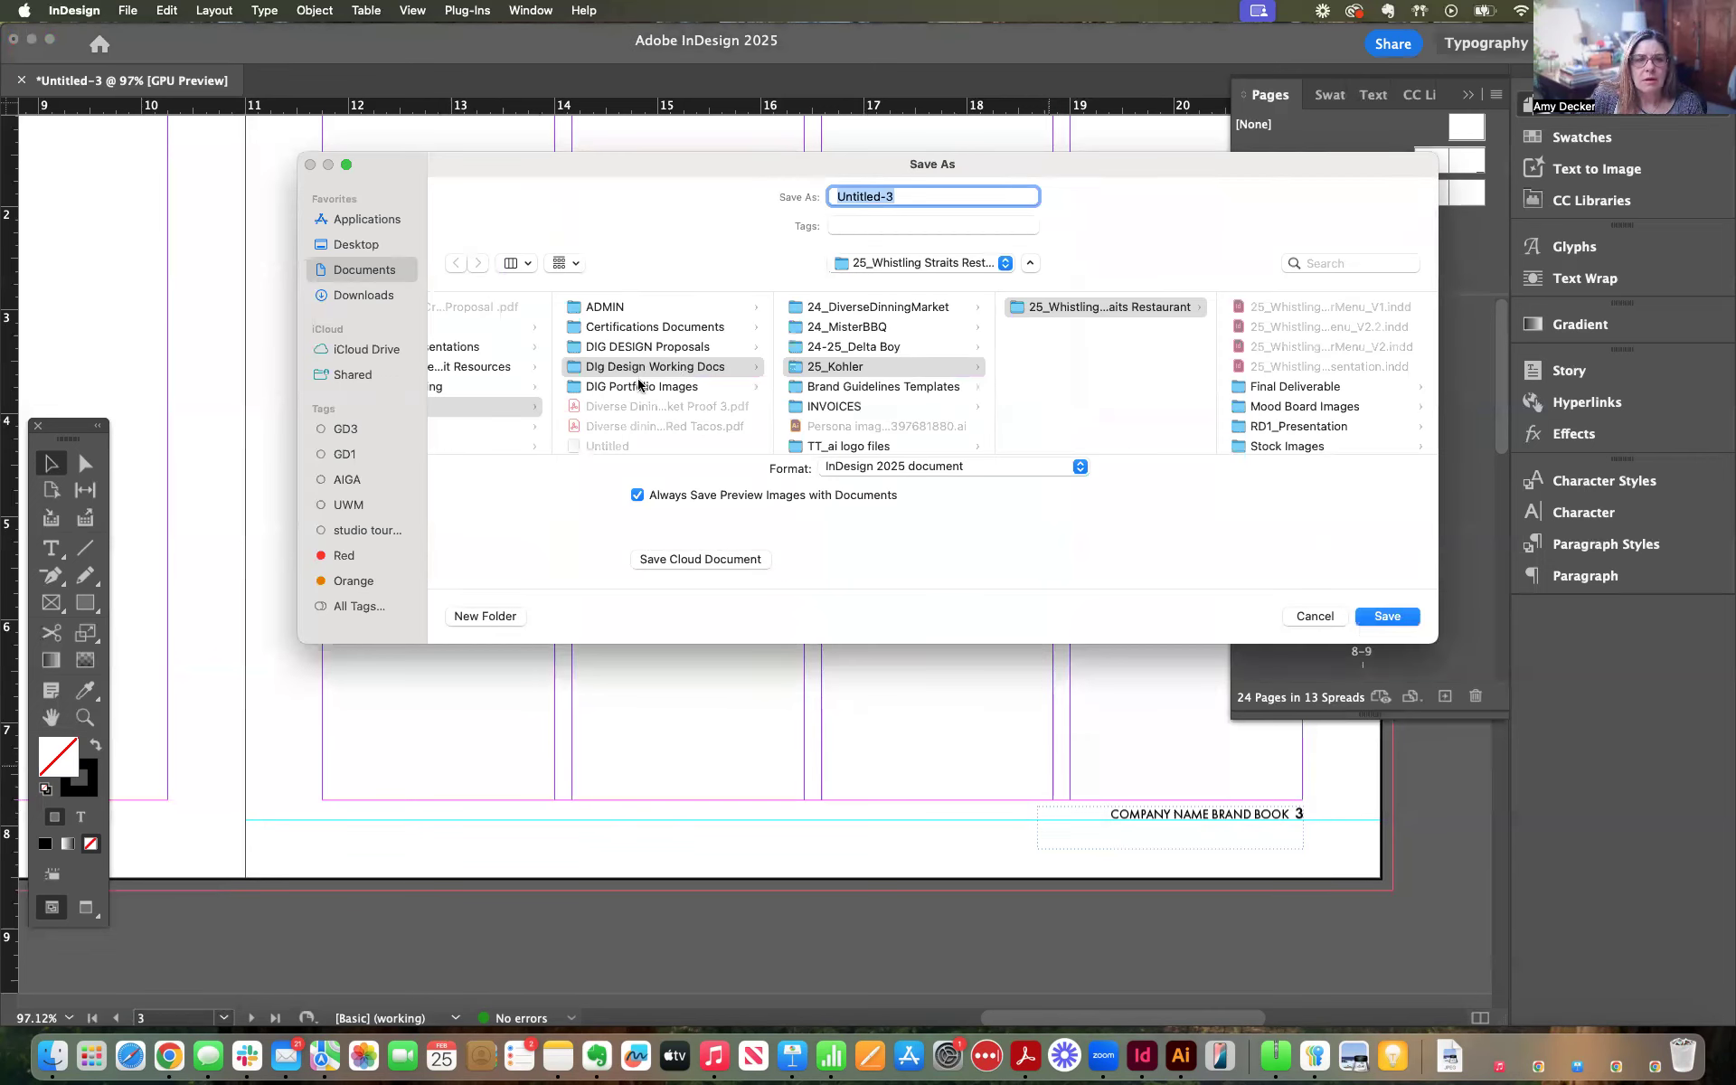
pyautogui.click(535, 388)
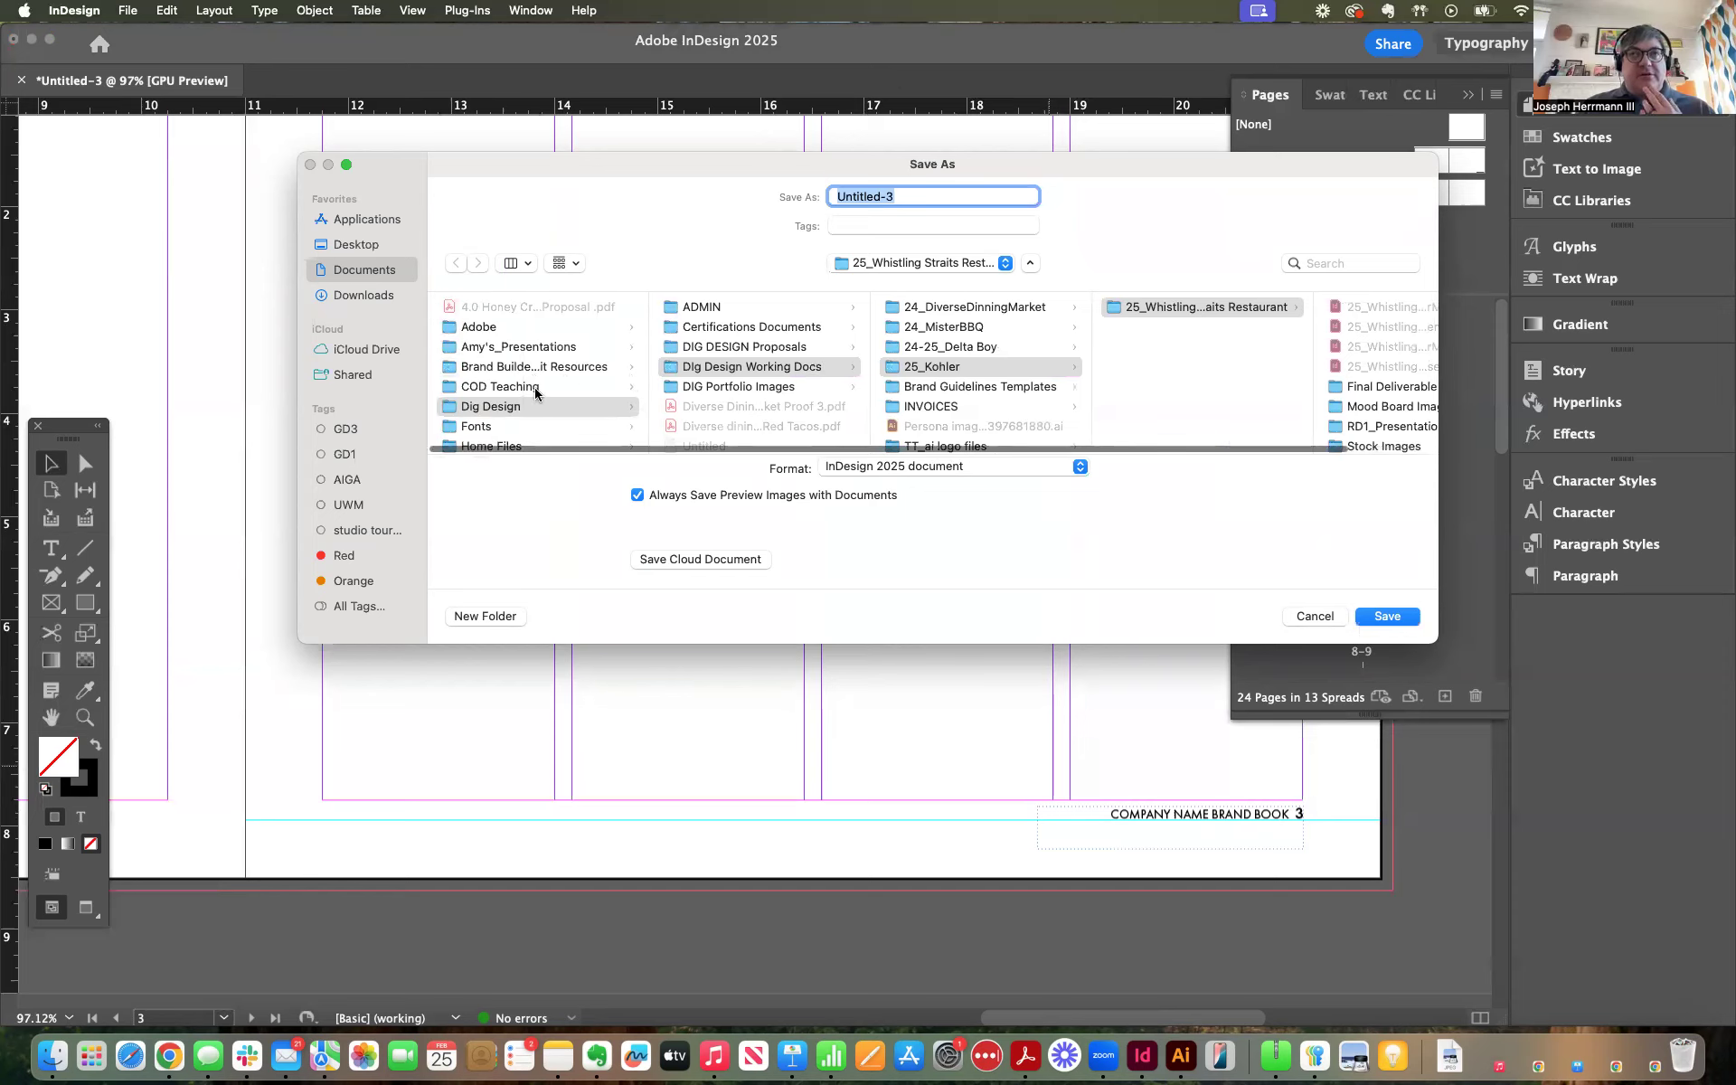
pyautogui.click(1302, 618)
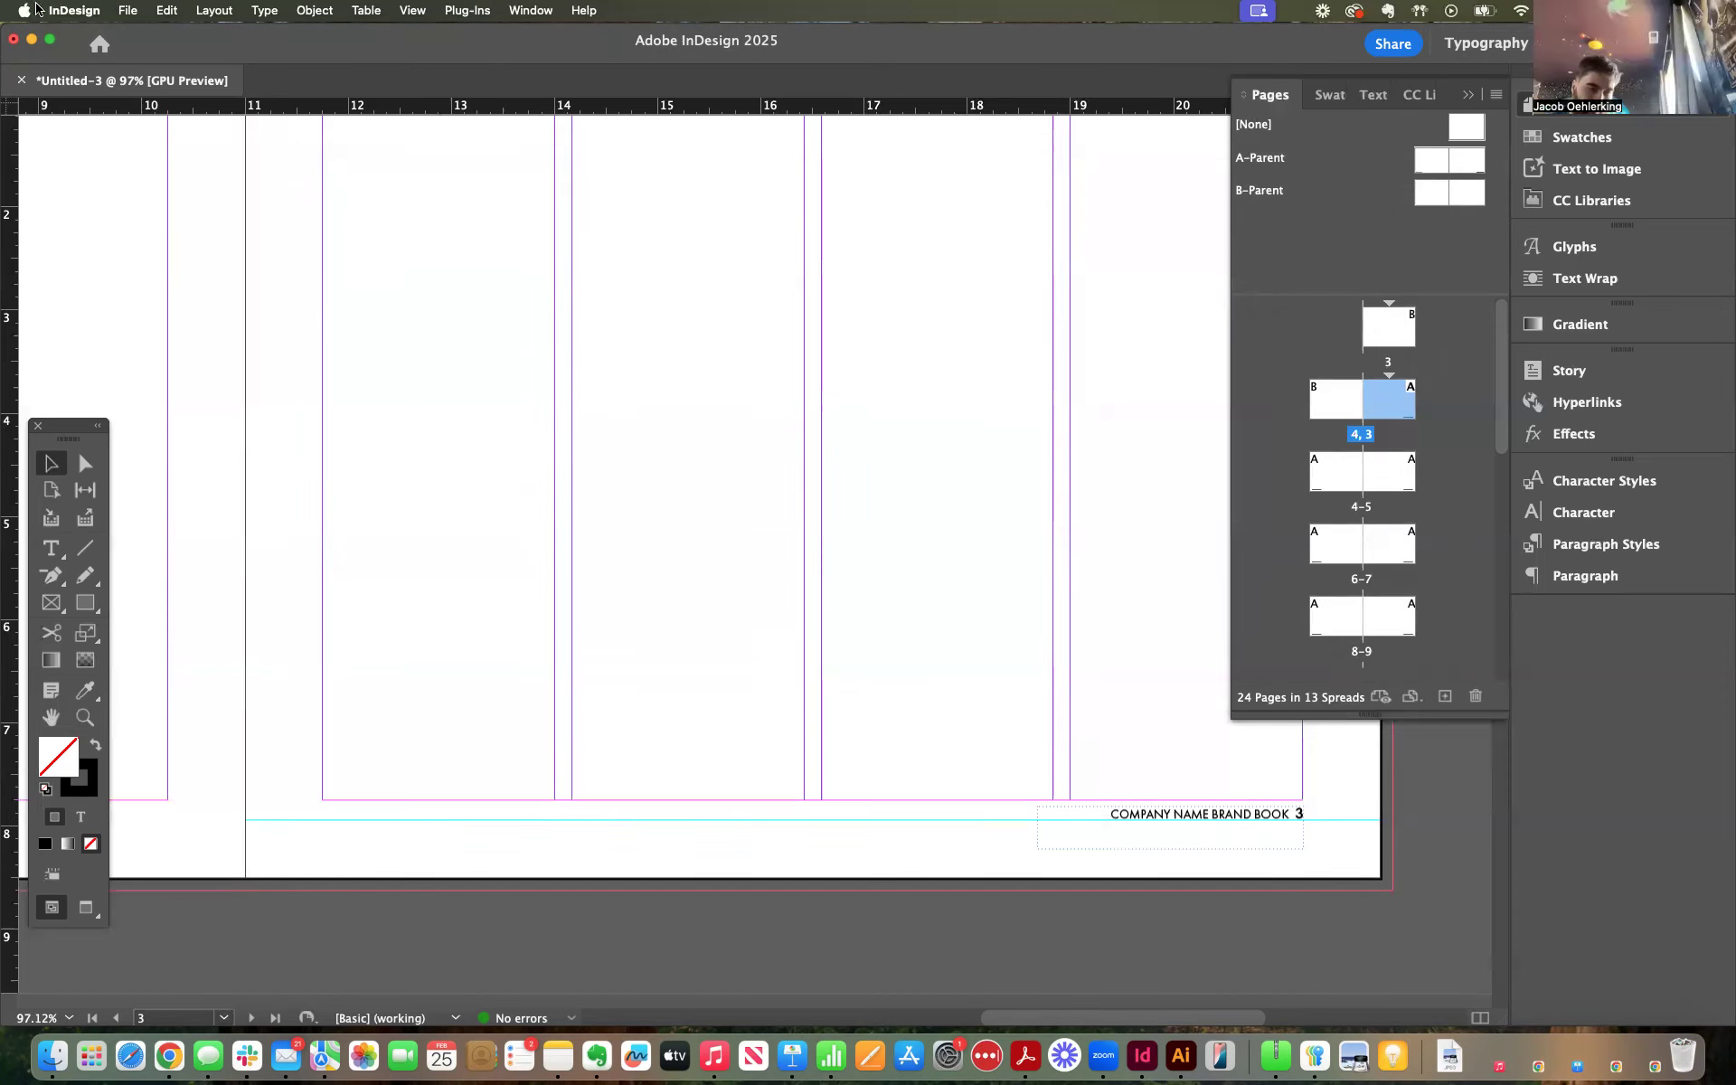
# Change the section that begins on the document's third page so its page numbering starts at 1
pyautogui.doubleClick(1403, 407)
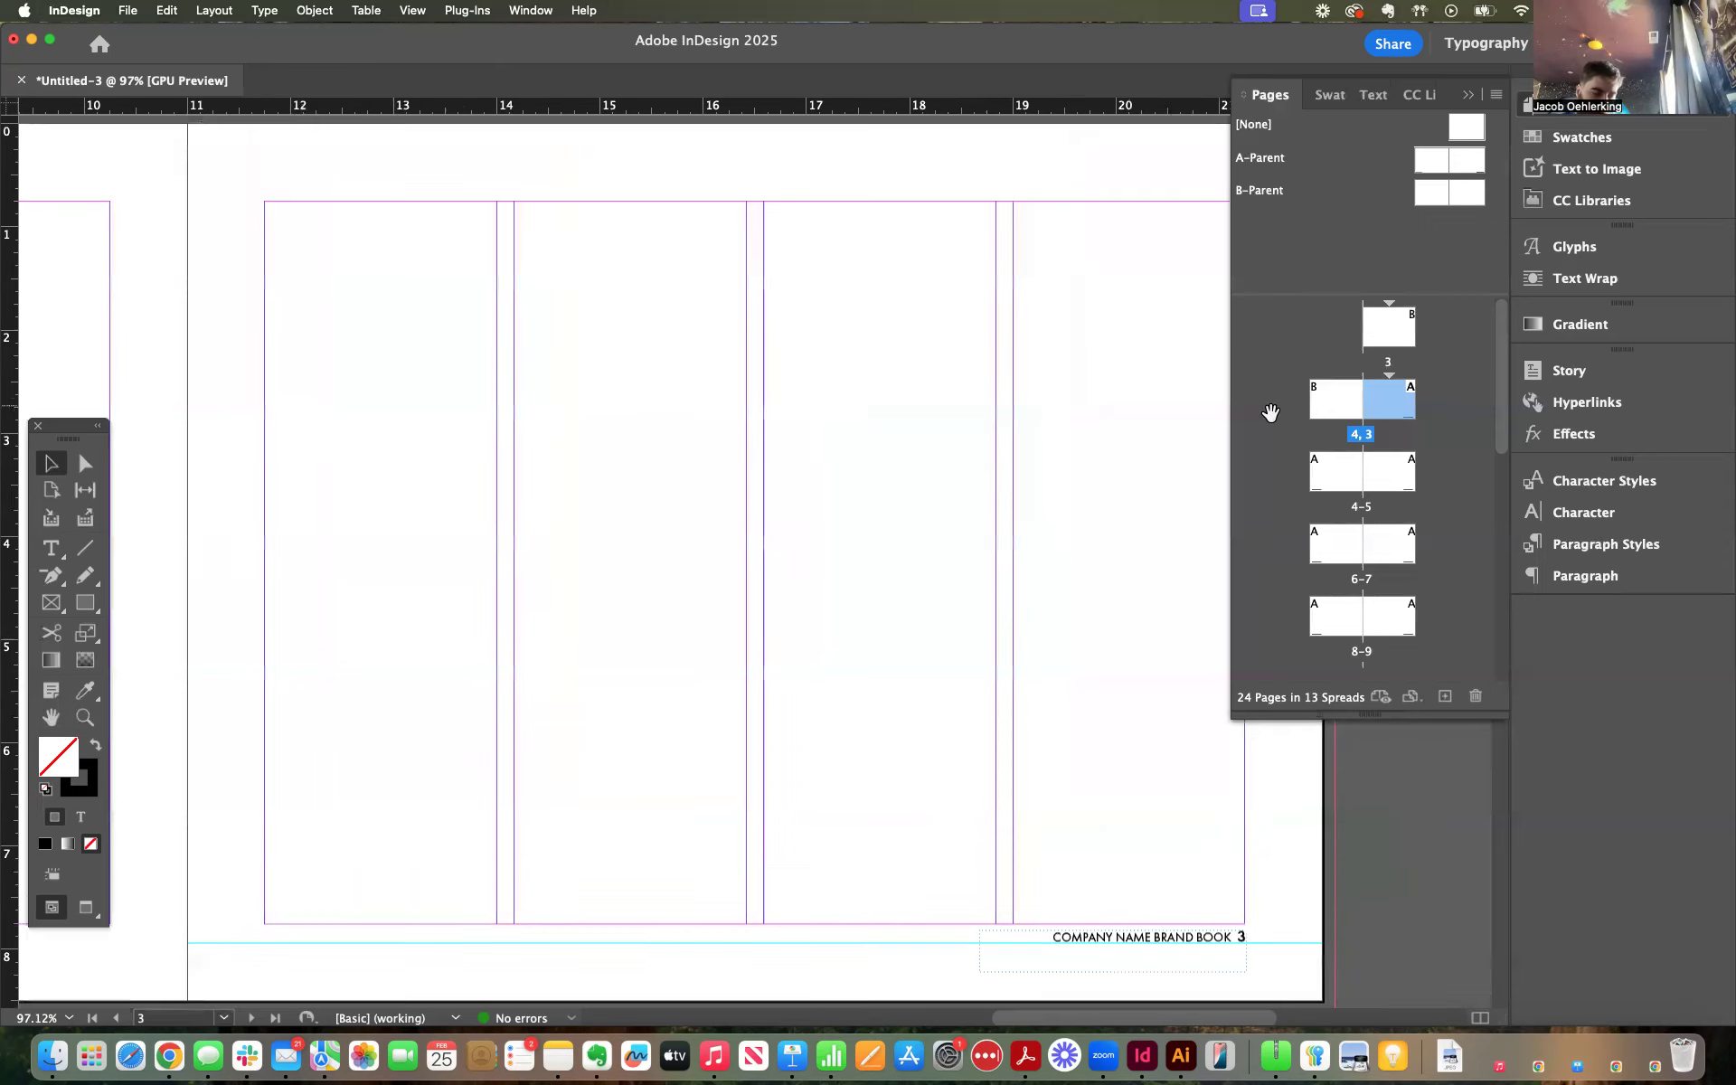
pyautogui.click(199, 13)
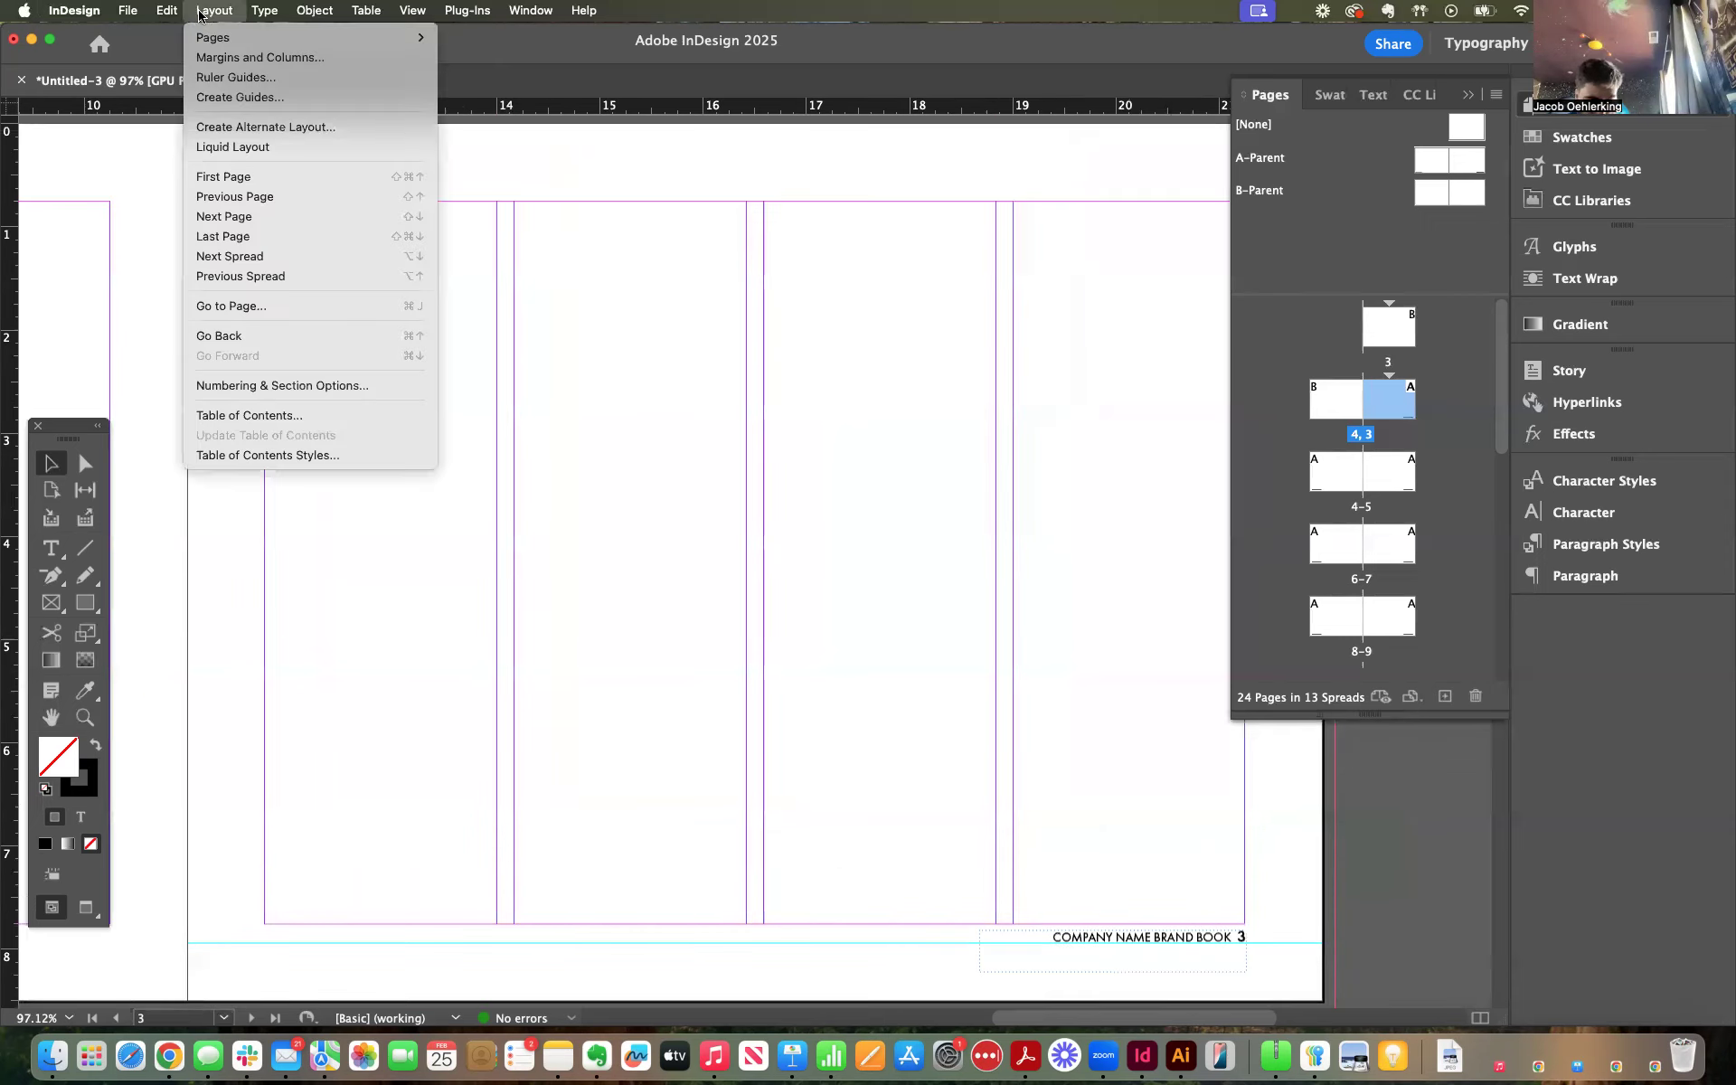
pyautogui.click(271, 388)
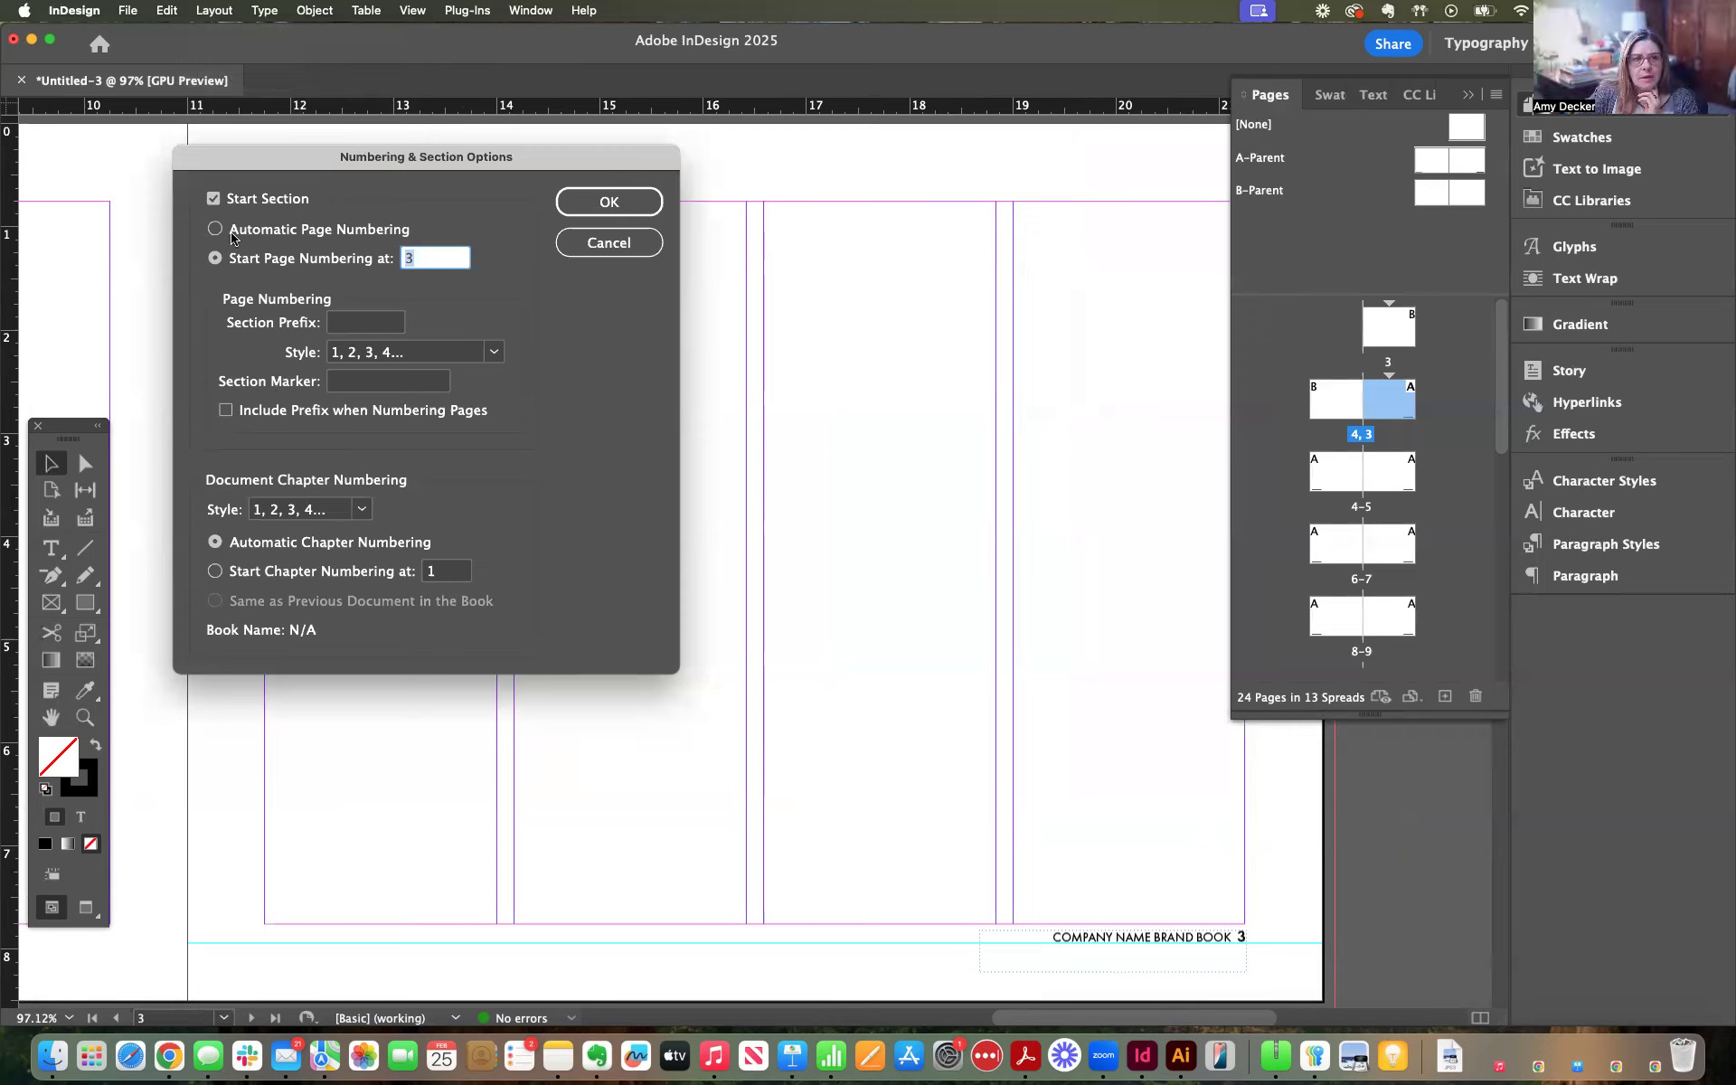
pyautogui.click(215, 198)
pyautogui.click(215, 199)
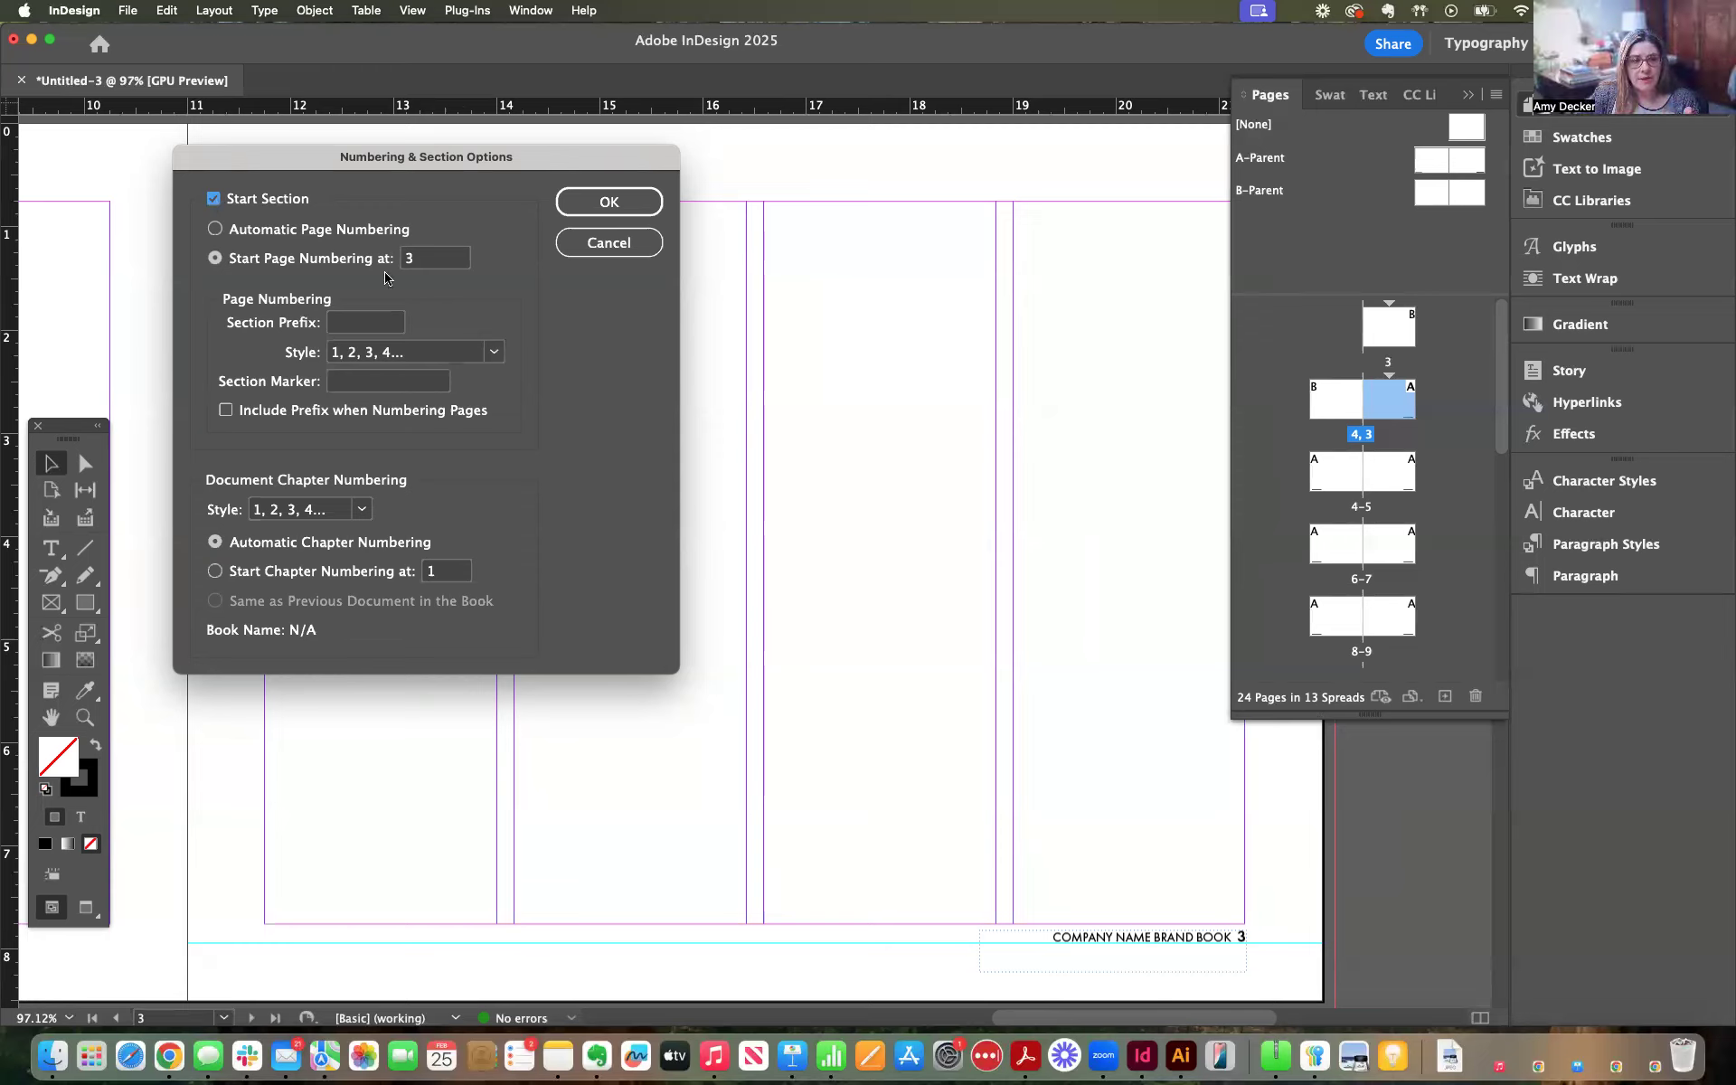
pyautogui.moveTo(365, 170); pyautogui.dragTo(421, 172)
pyautogui.doubleClick(479, 267)
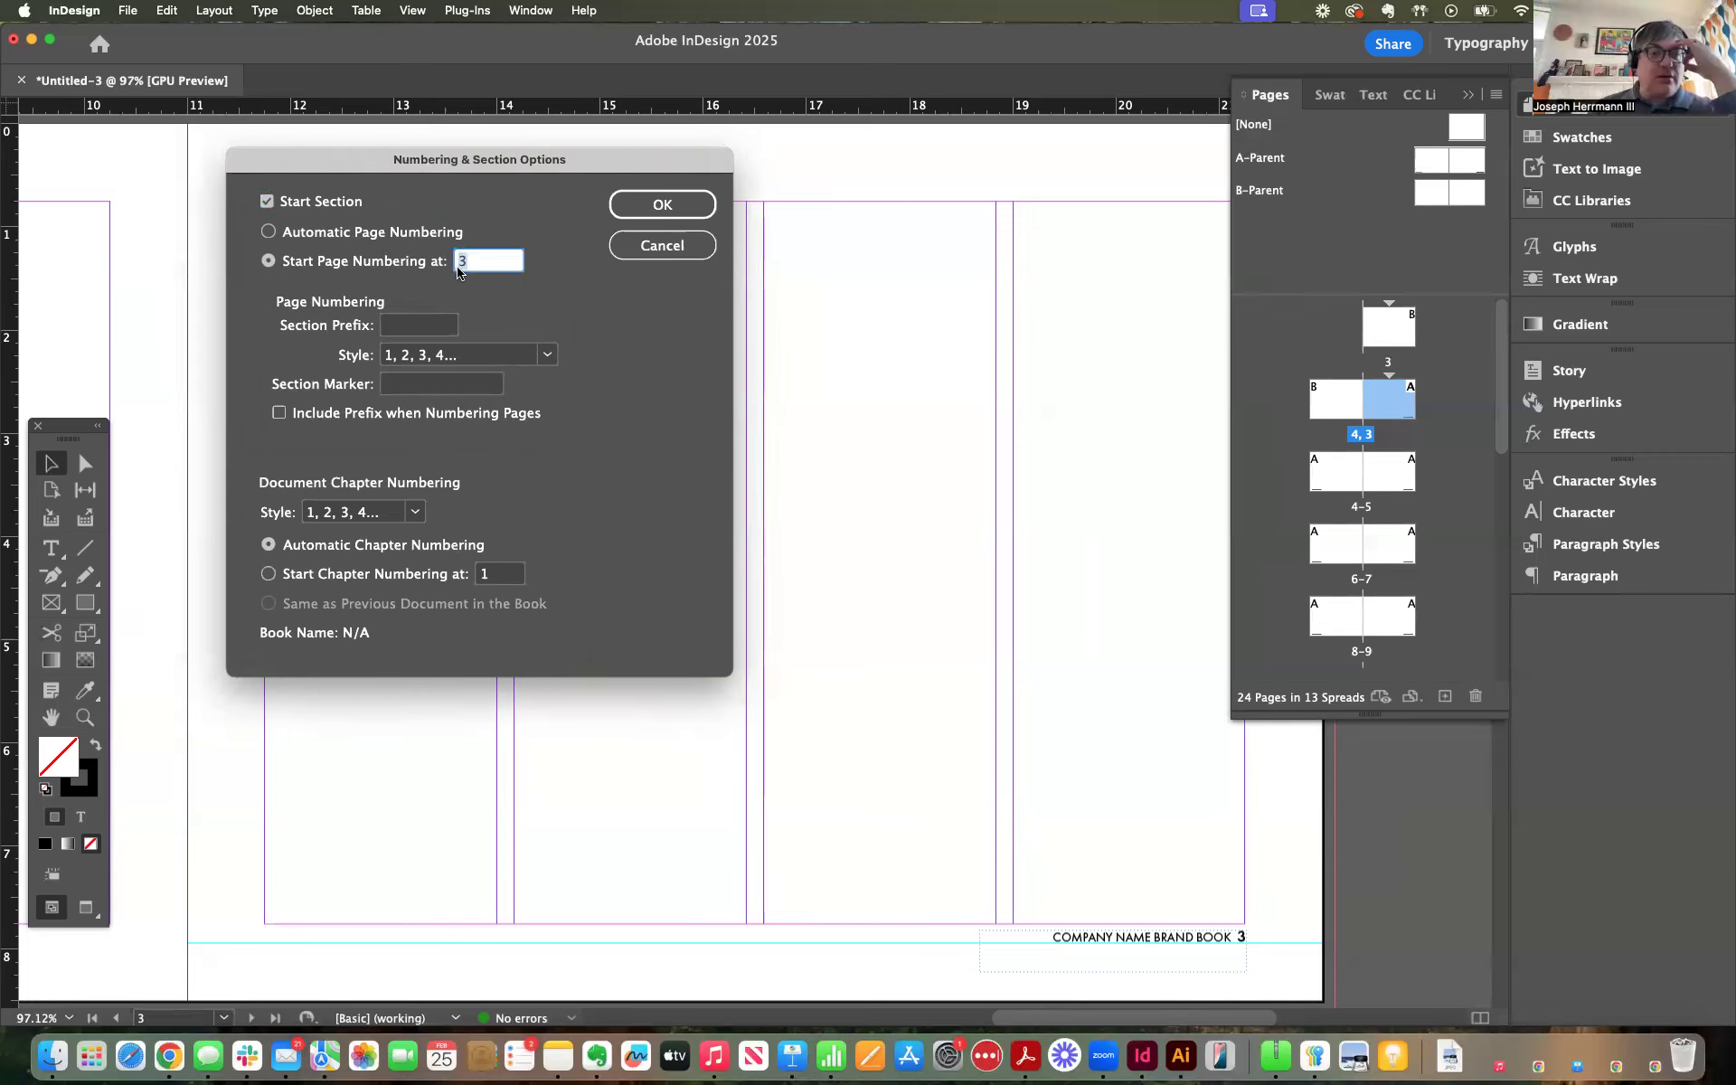
pyautogui.write('1')
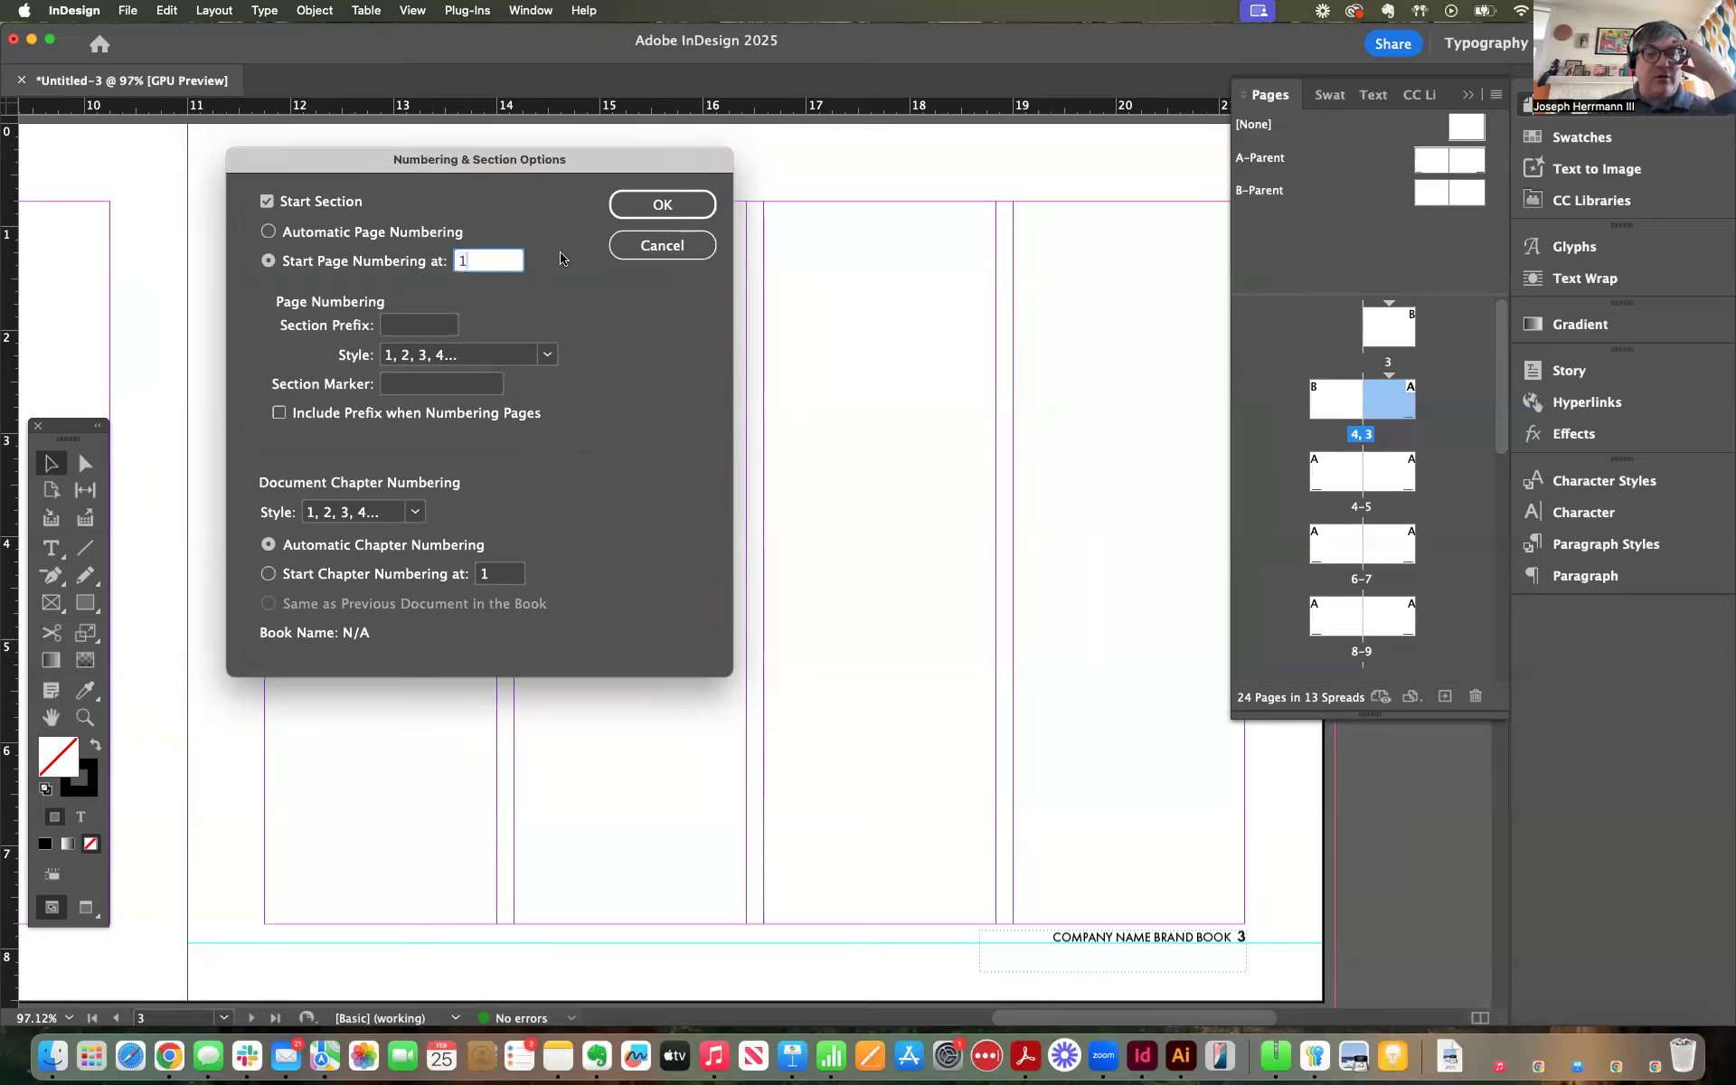
pyautogui.click(680, 210)
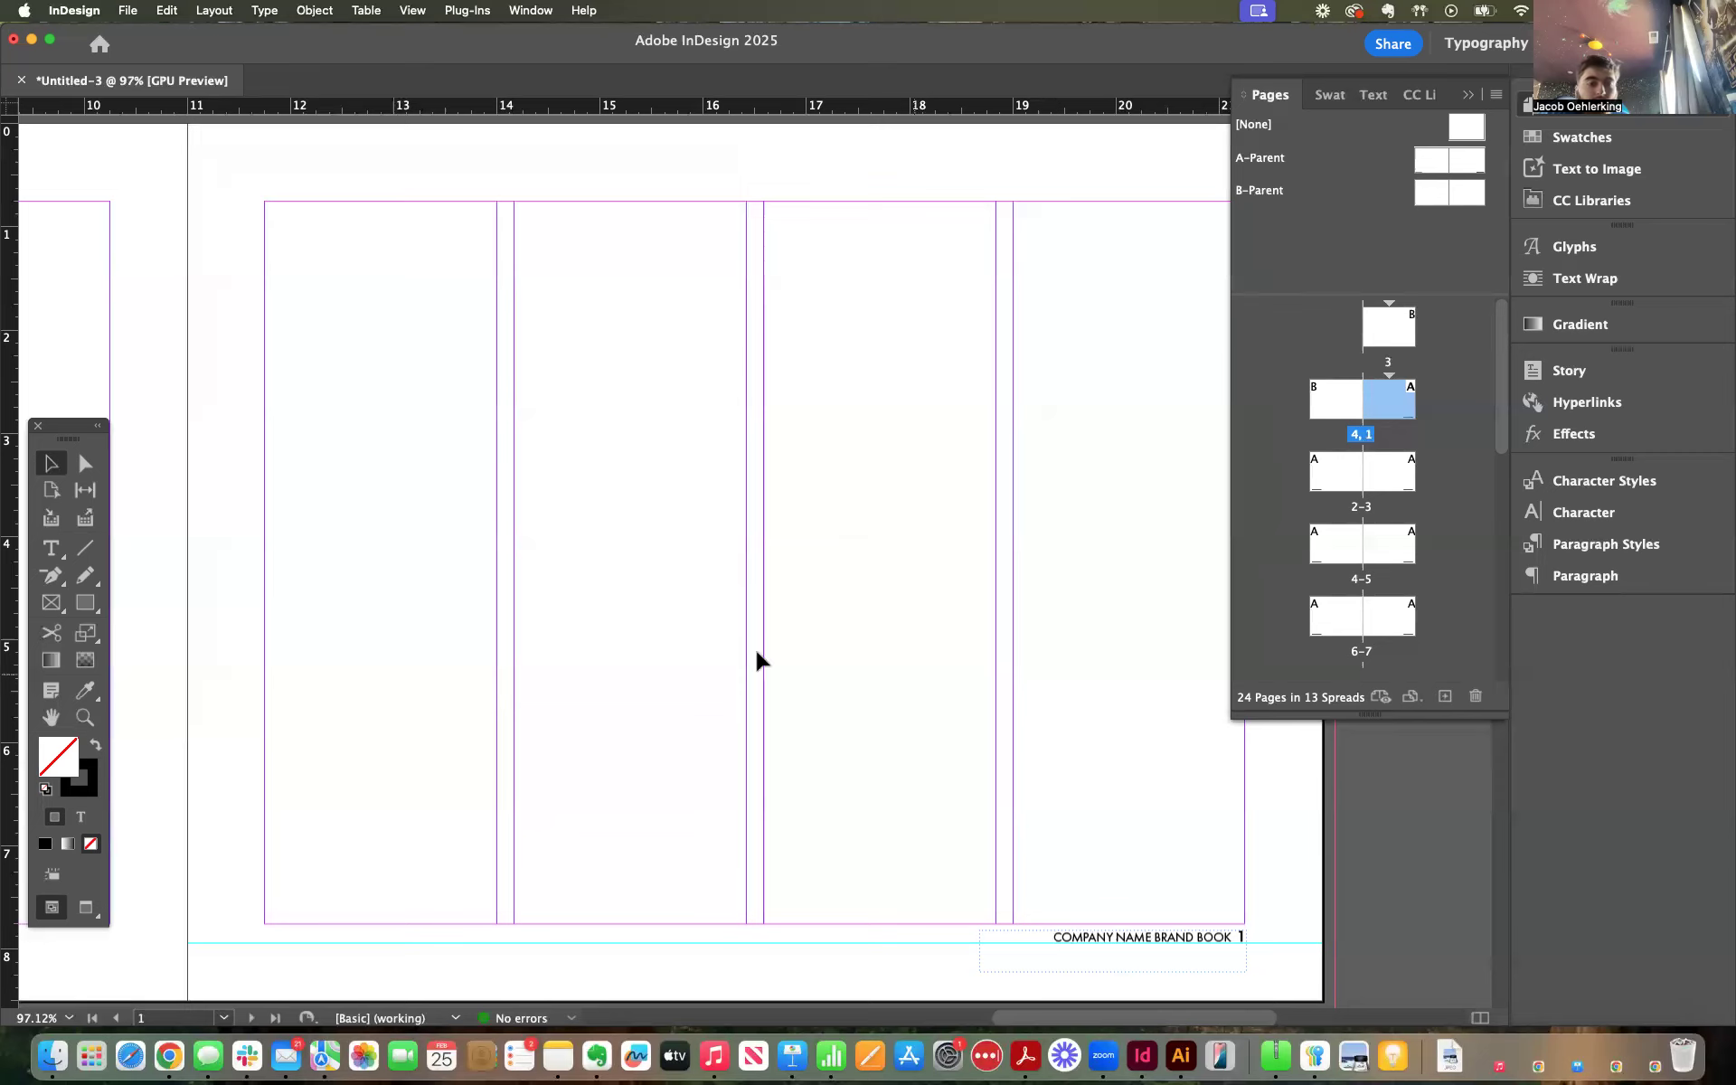
# Review the numbering and section options of the third page, and check the page numbering through to the last page
pyautogui.click(215, 10)
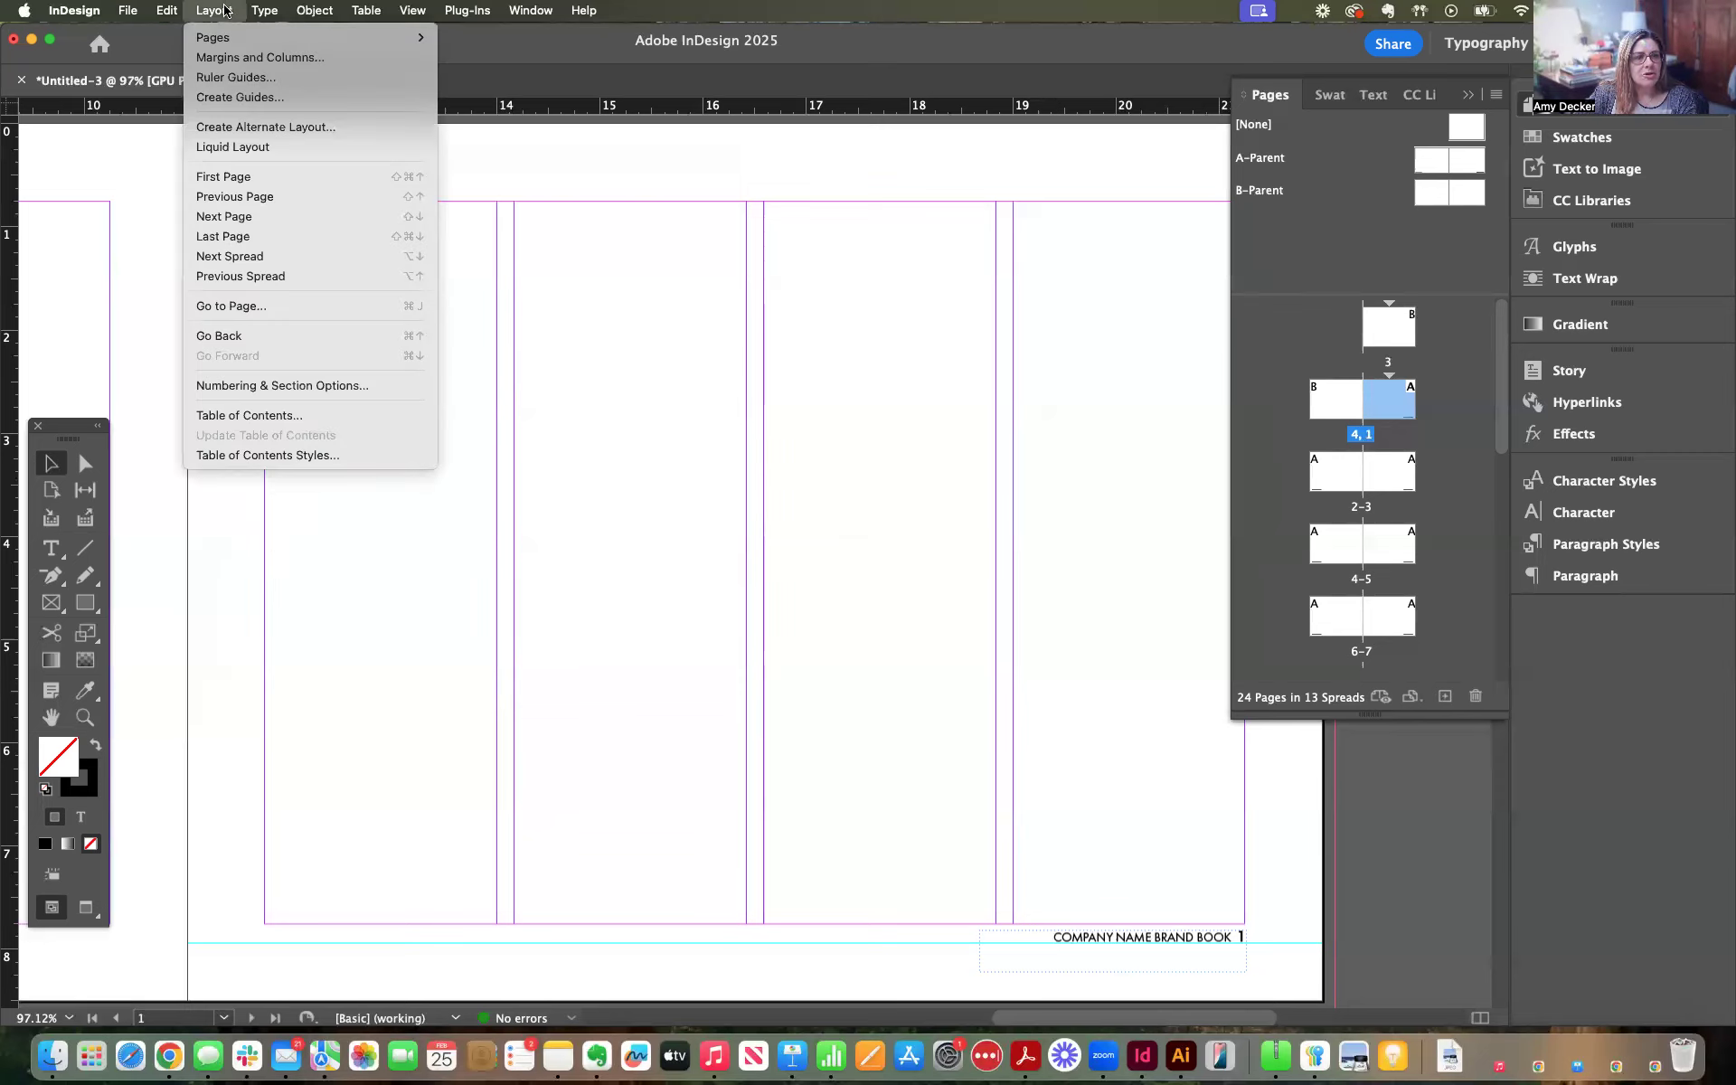
pyautogui.click(260, 387)
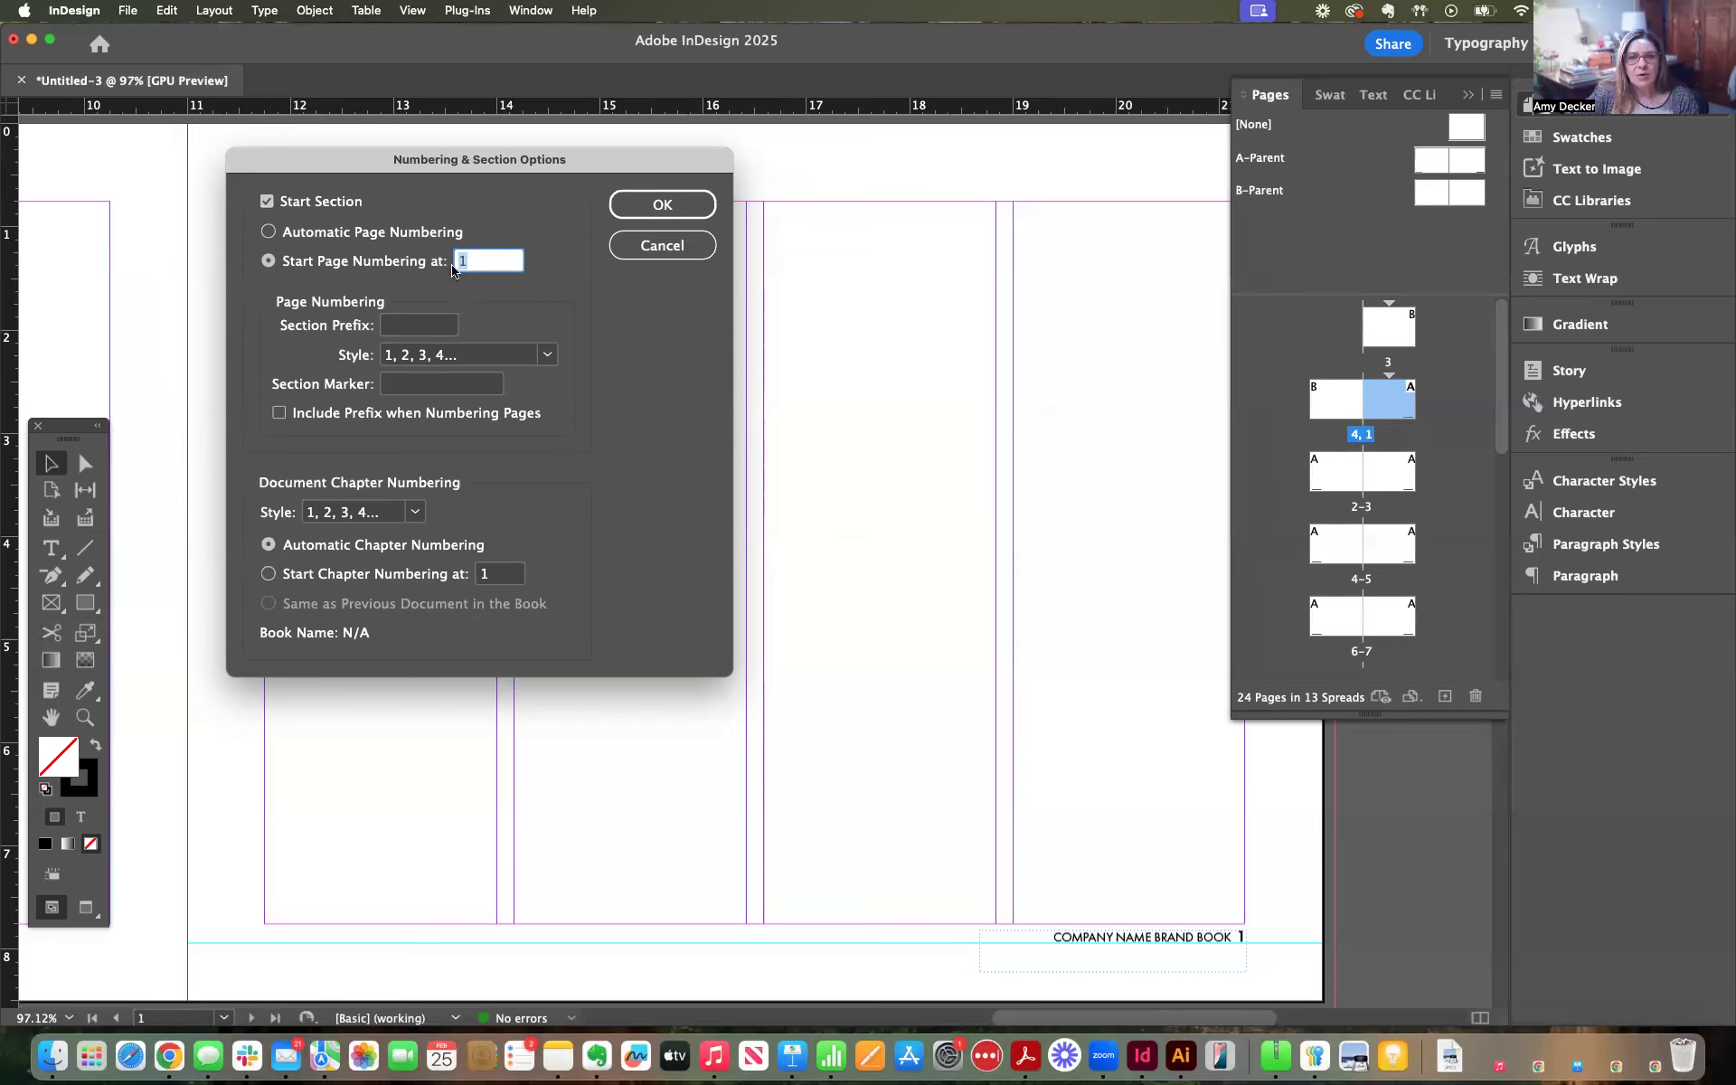
pyautogui.click(481, 263)
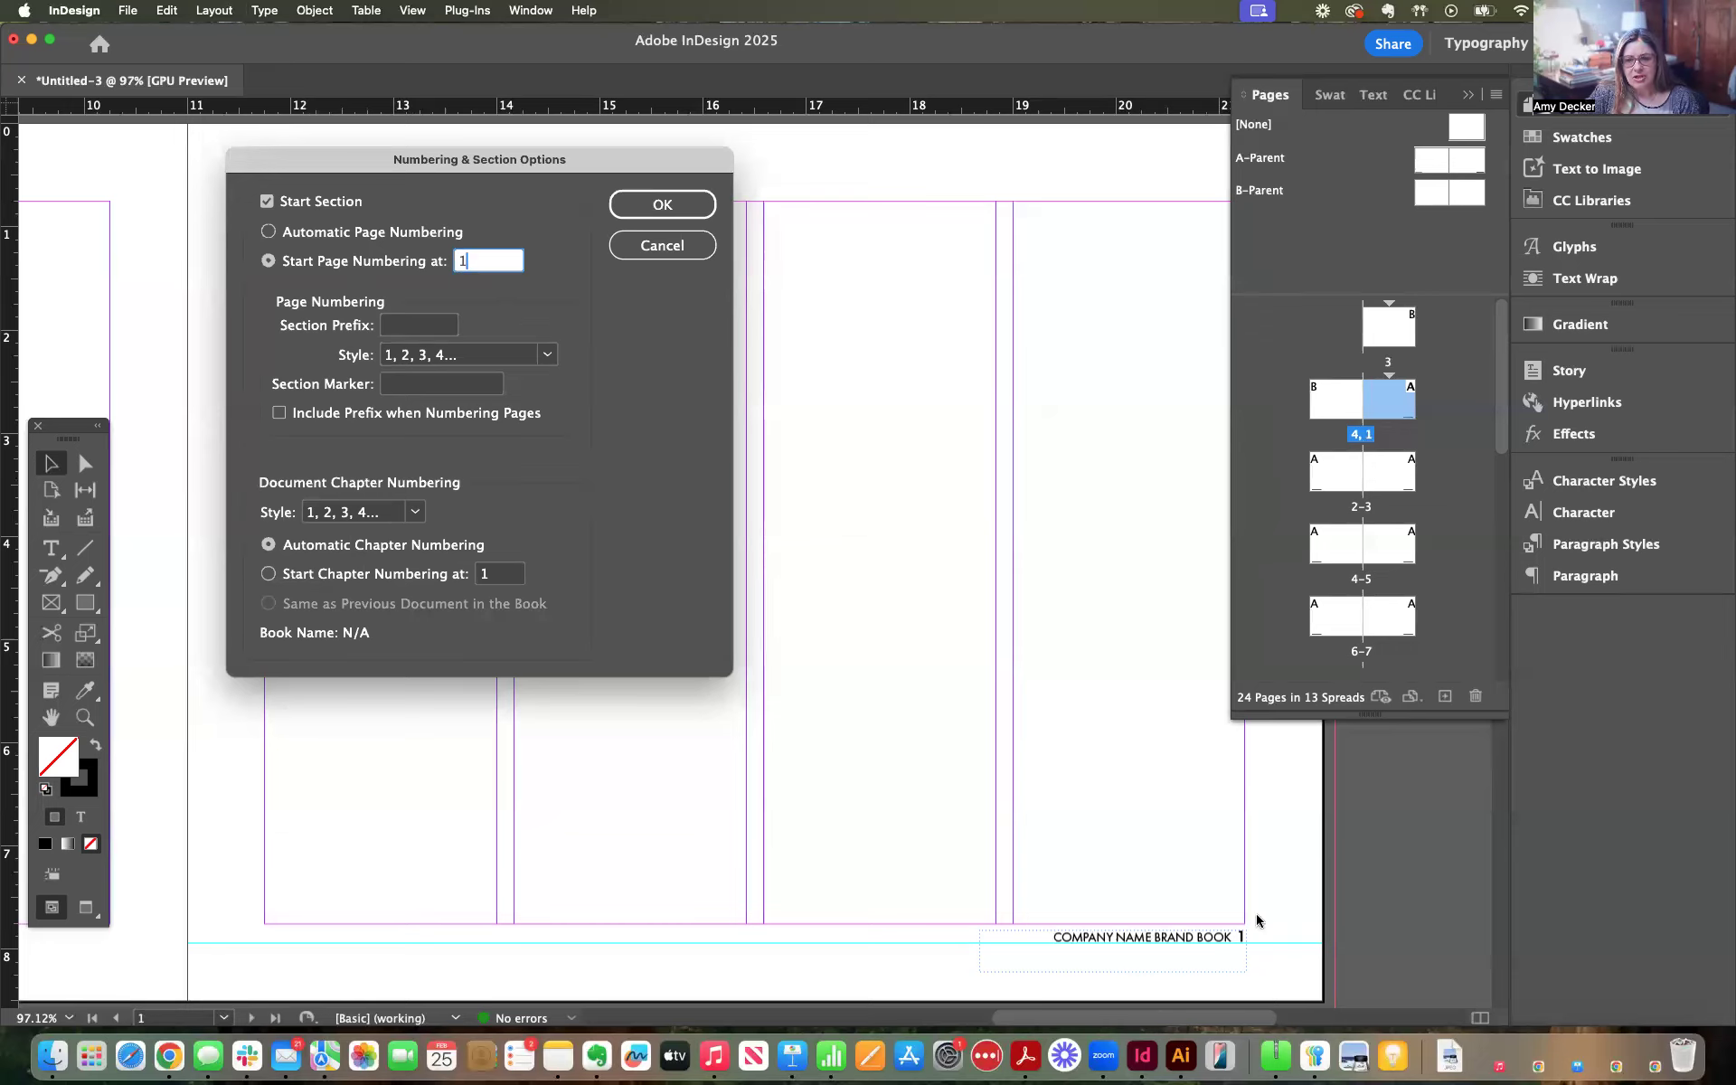
pyautogui.click(662, 205)
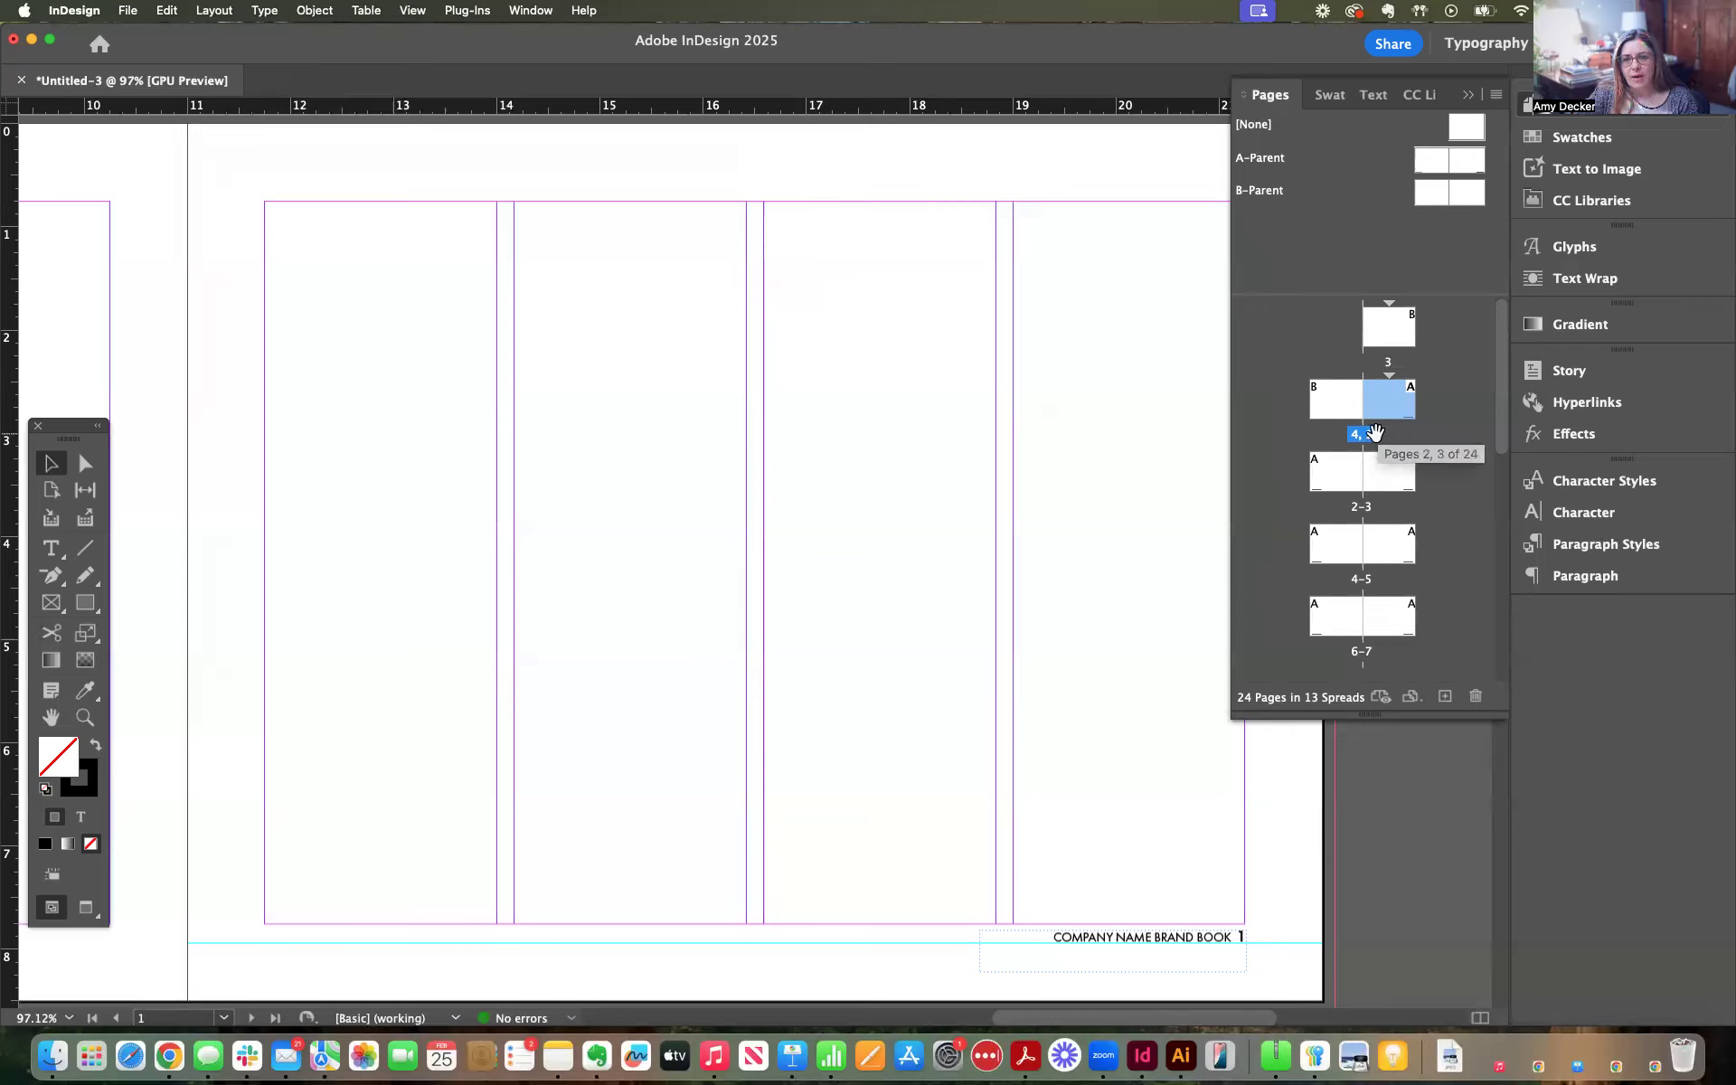
pyautogui.scroll(-5, 1370, 599)
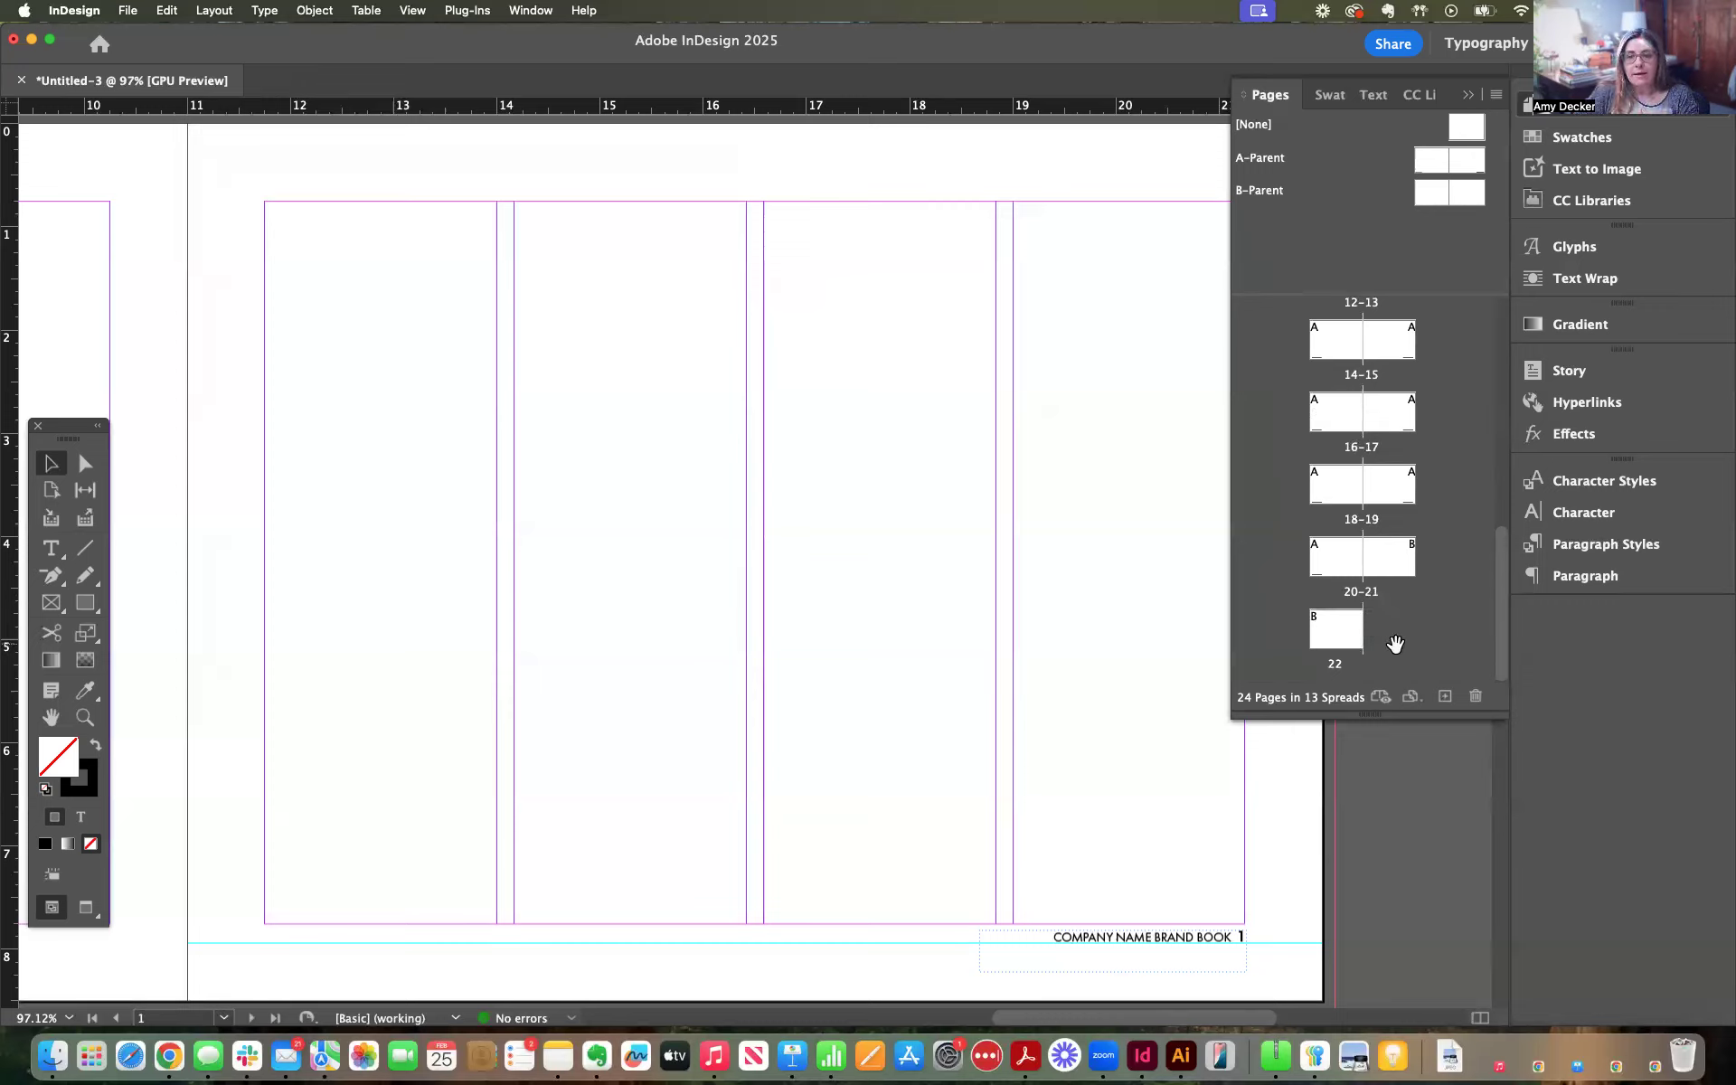
# Insert four new A-Parent pages after page 1 of the numbered section, and check the page numbering through to the document's end
pyautogui.click(1445, 697)
pyautogui.scroll(-5, 1389, 631)
pyautogui.click(1445, 697)
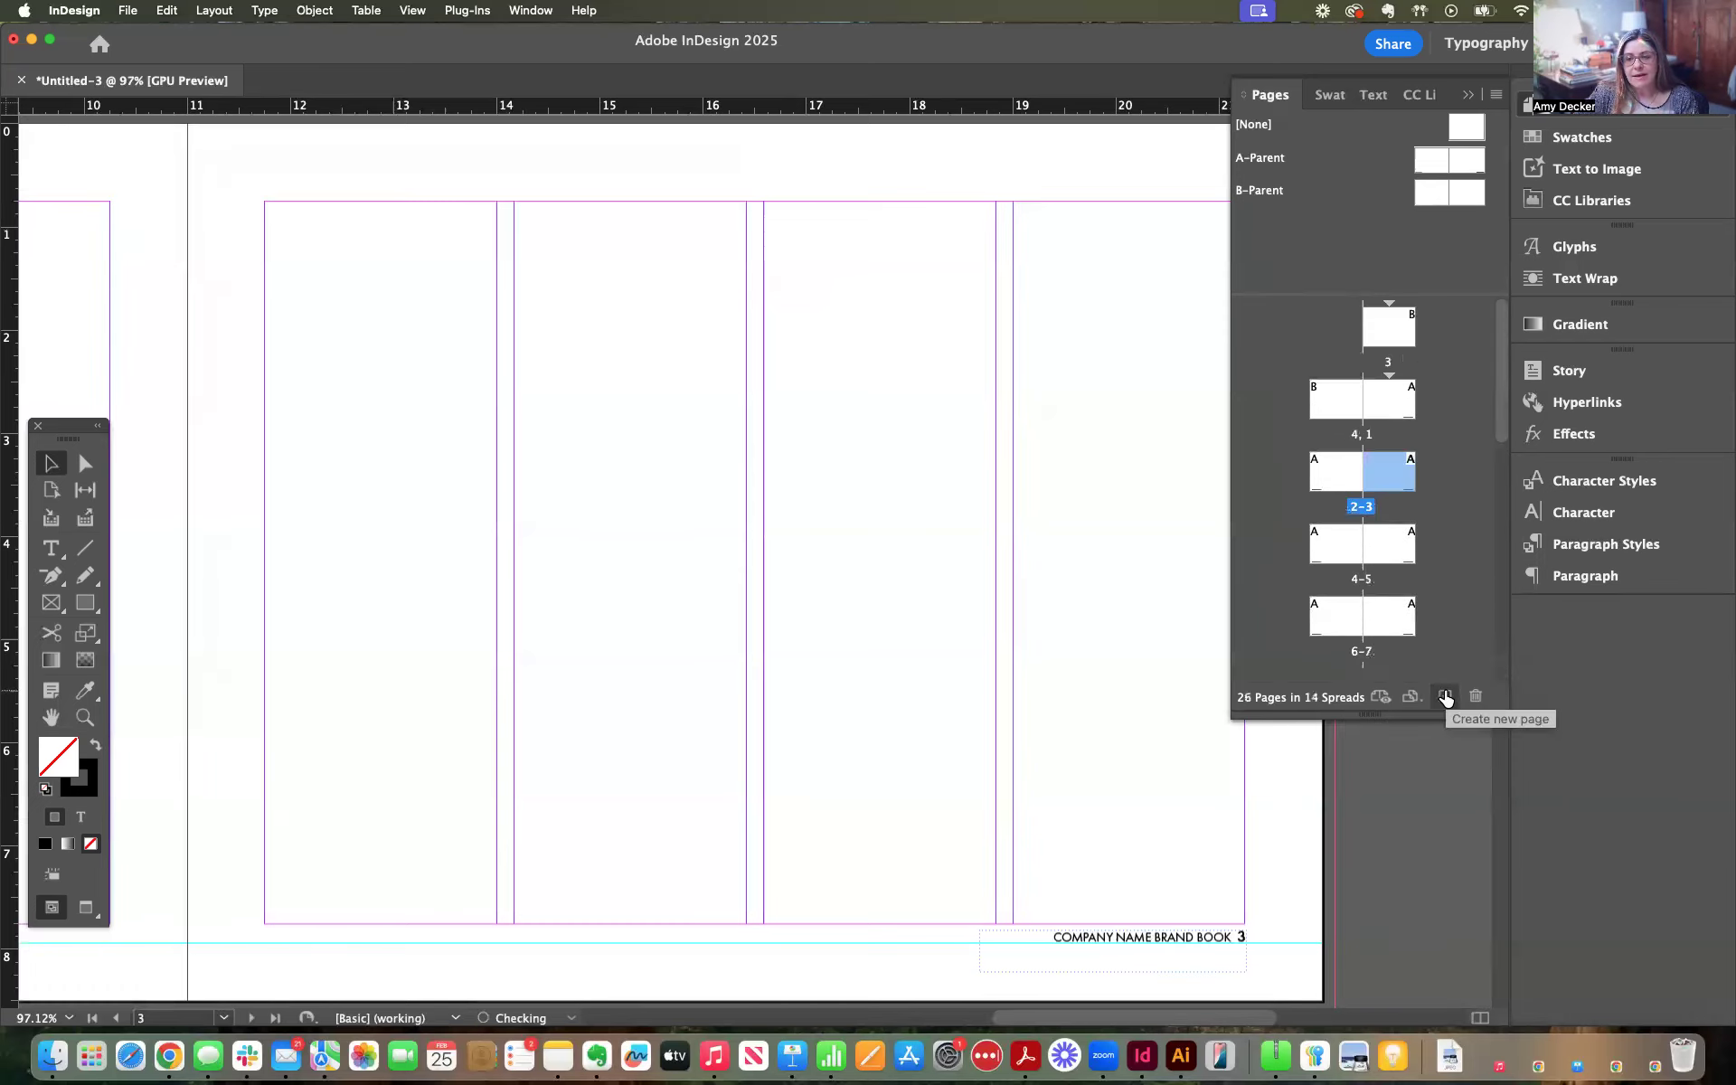
pyautogui.click(1443, 696)
pyautogui.click(1443, 696)
pyautogui.scroll(-5, 1389, 625)
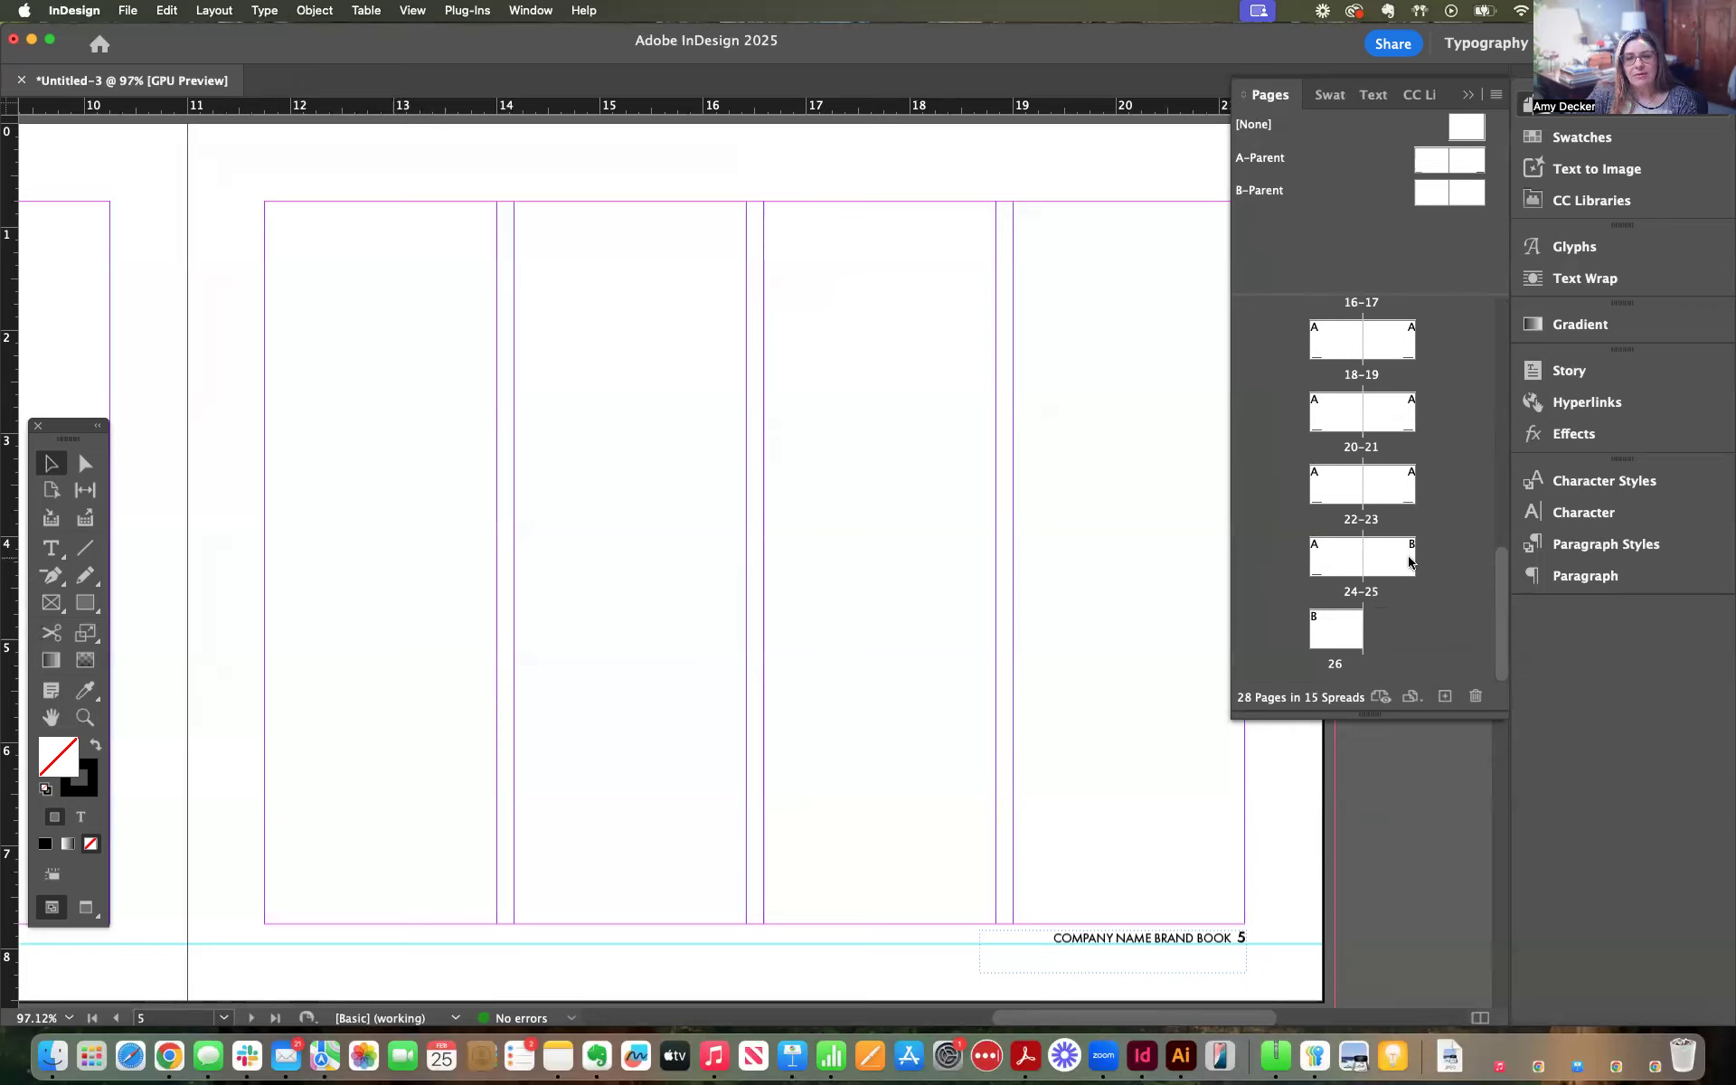
pyautogui.scroll(10, 1409, 561)
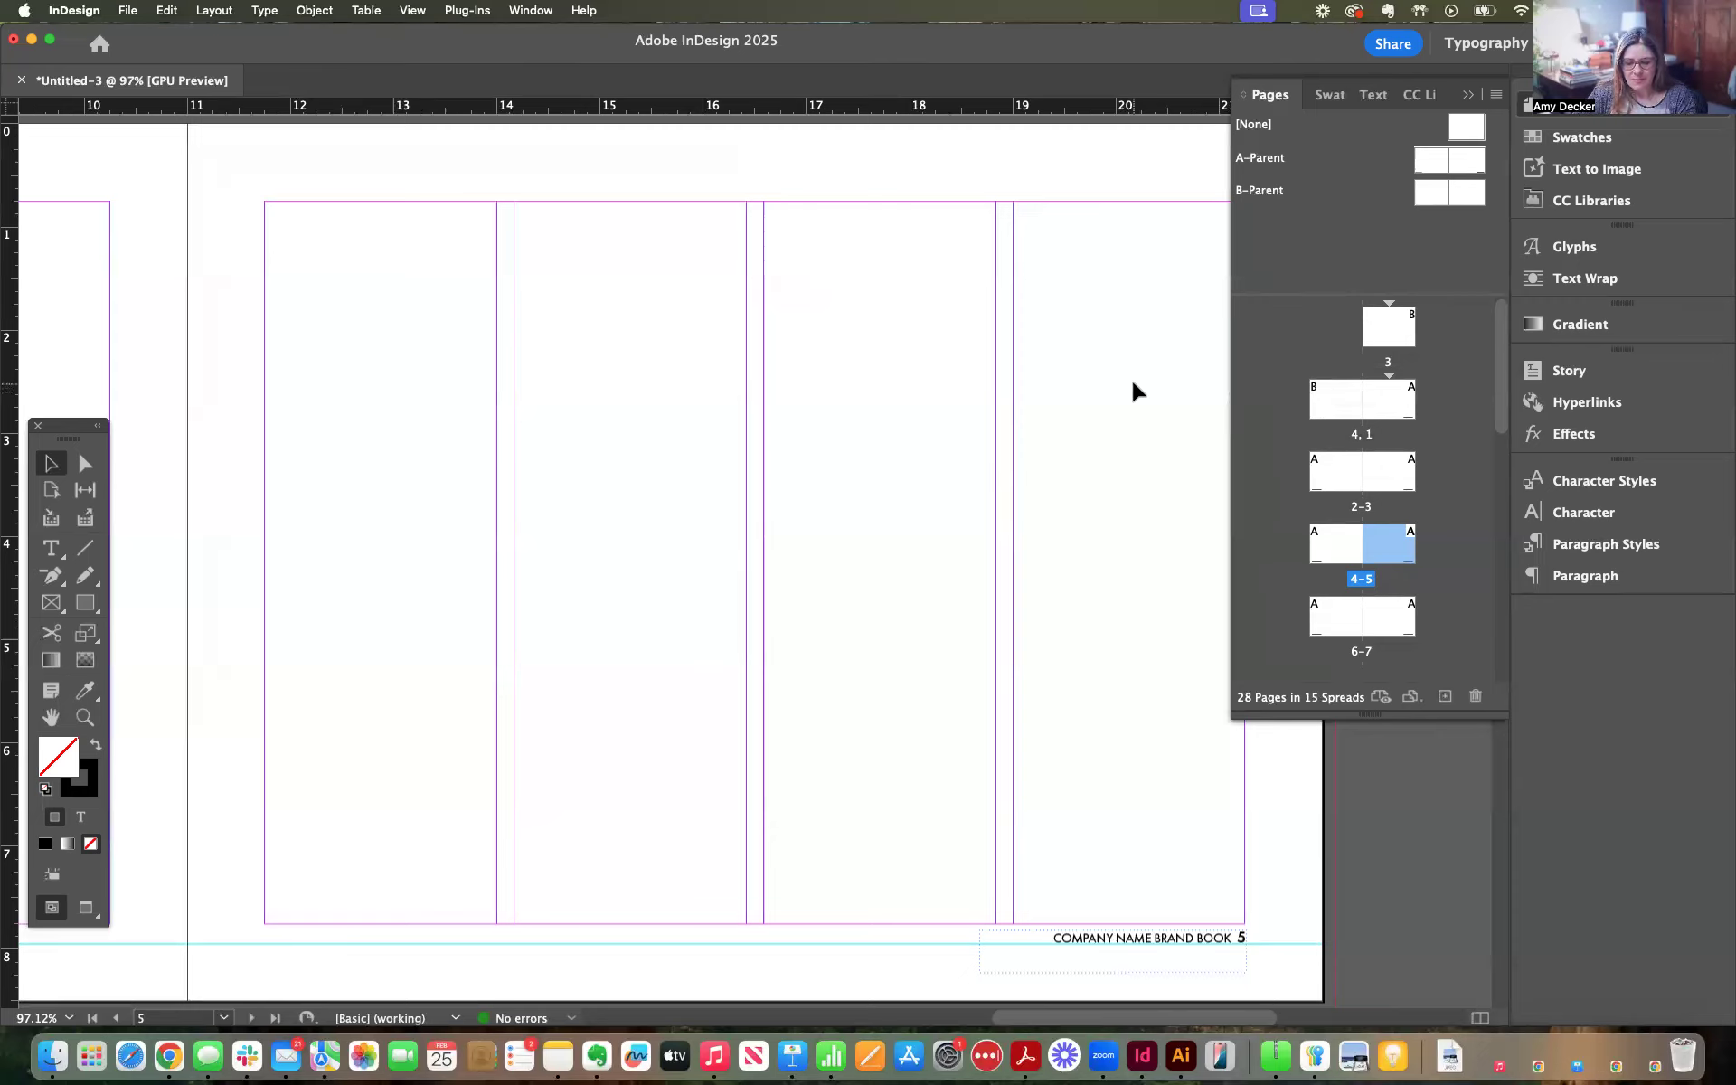
# Enlarge the page thumbnail list to show more spreads, and view the footers of spread 4–5 at 50% zoom
pyautogui.press('super+minus')
pyautogui.press('super+minus')
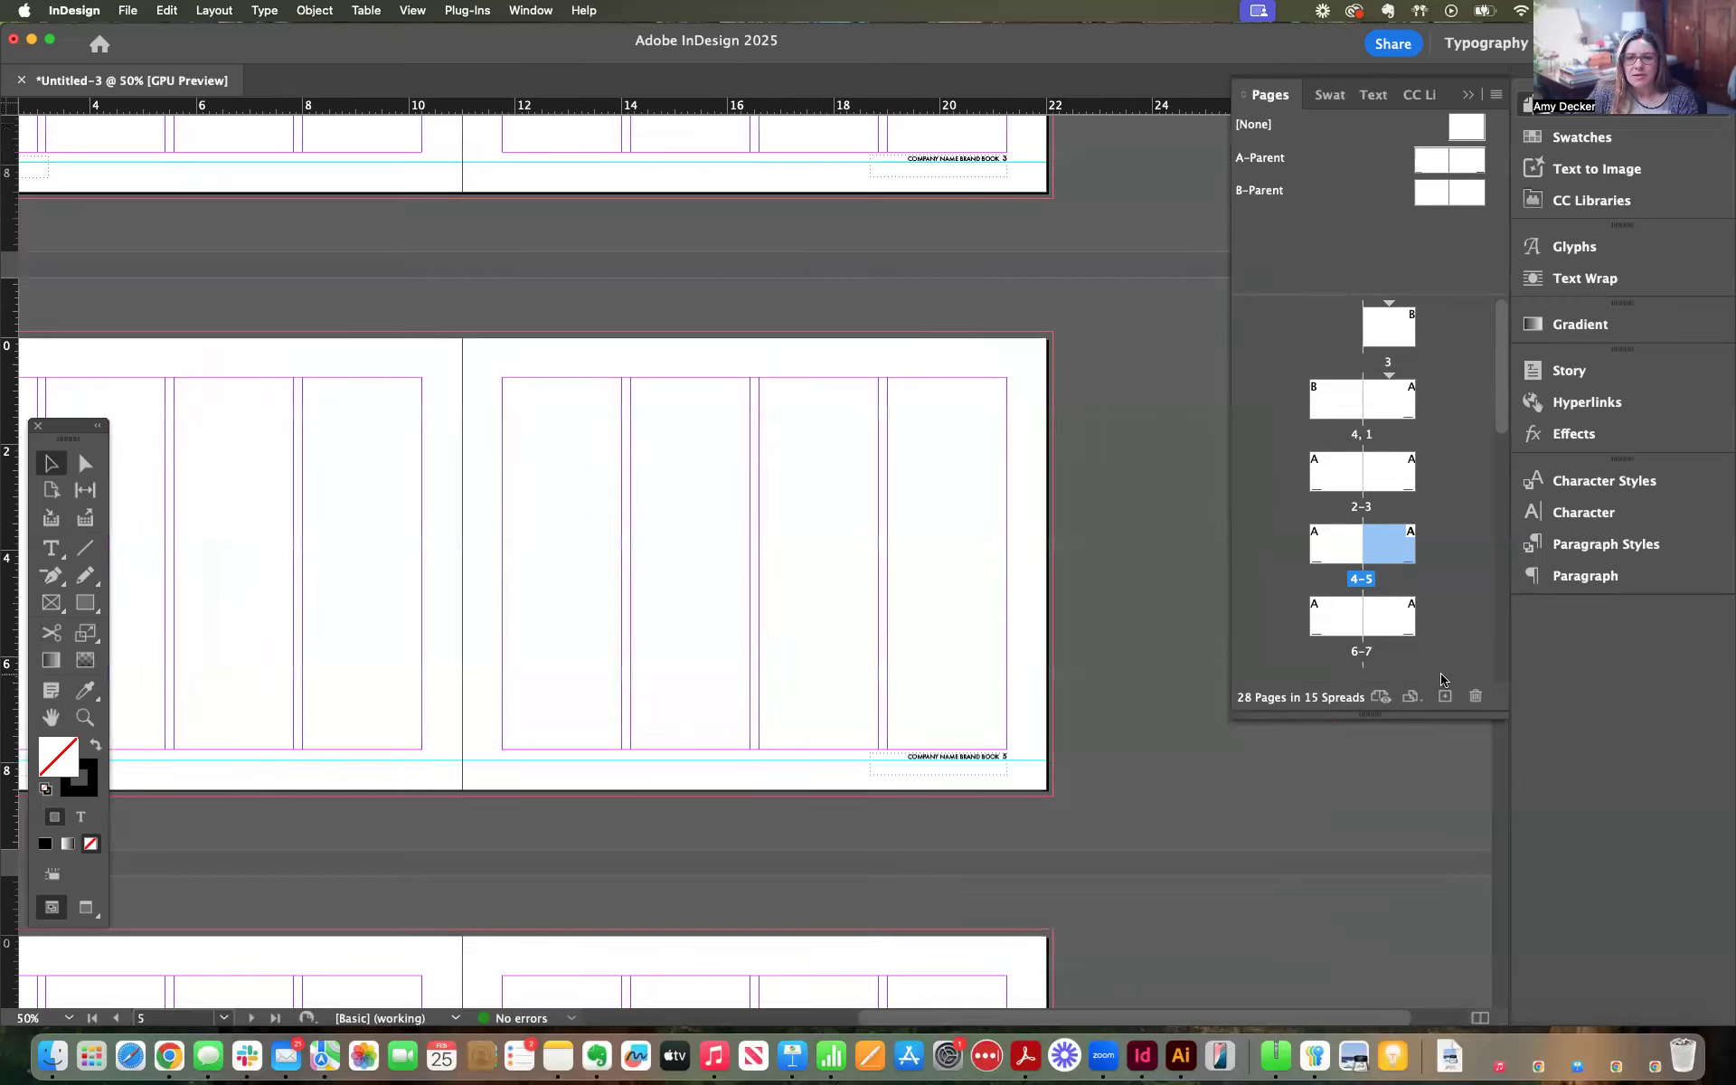
pyautogui.moveTo(1459, 717); pyautogui.dragTo(1458, 1013)
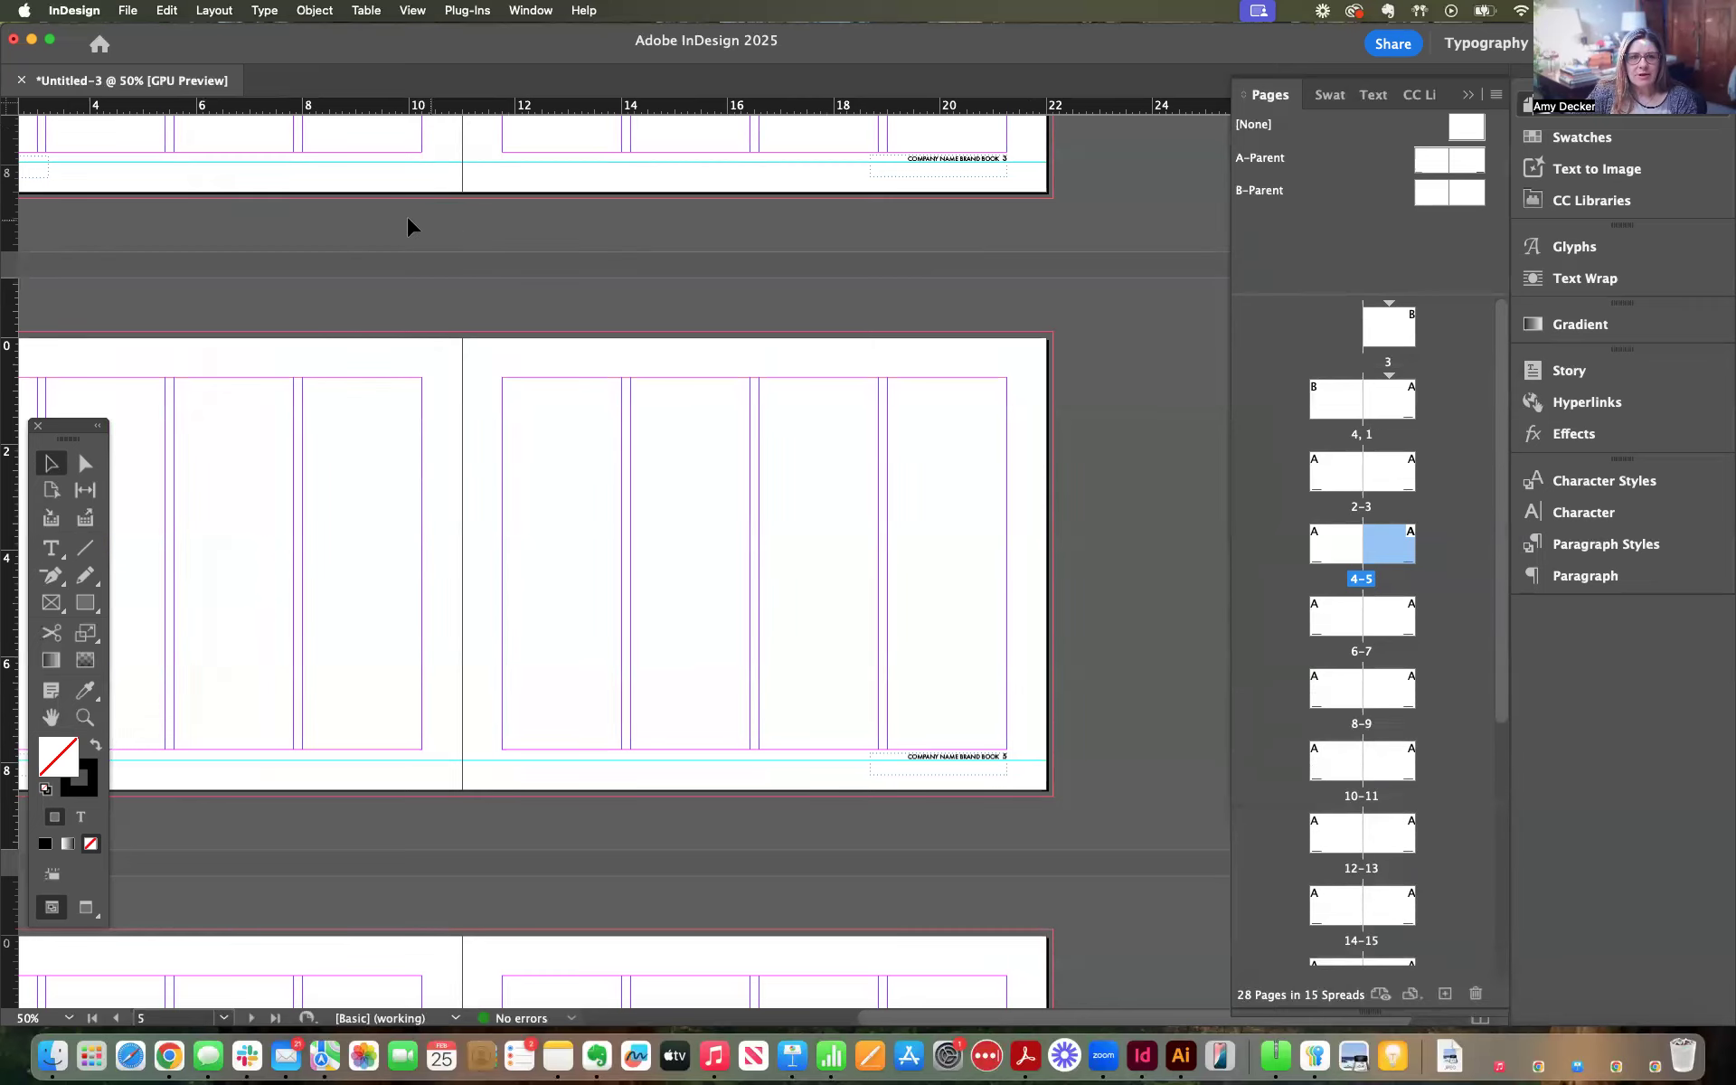
pyautogui.scroll(-2, 362, 137)
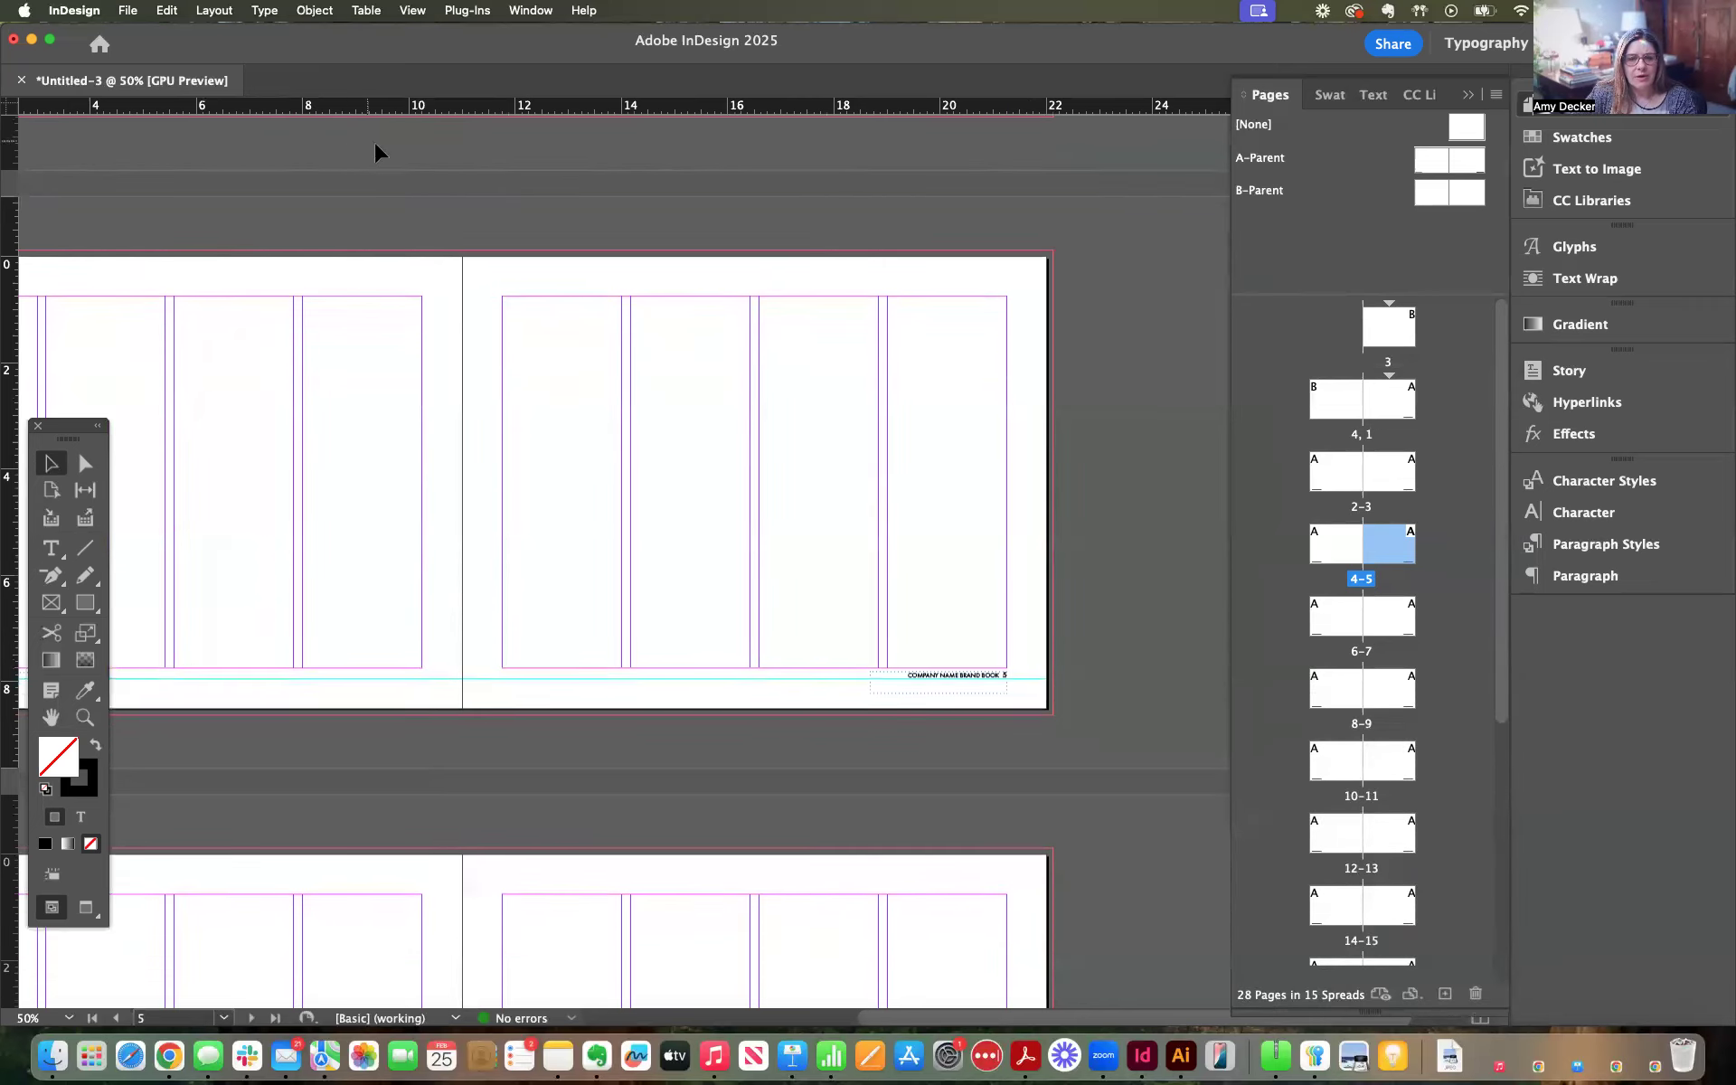
pyautogui.hscroll(-1, 380, 142)
pyautogui.hscroll(-4, 383, 144)
pyautogui.scroll(-5, 380, 144)
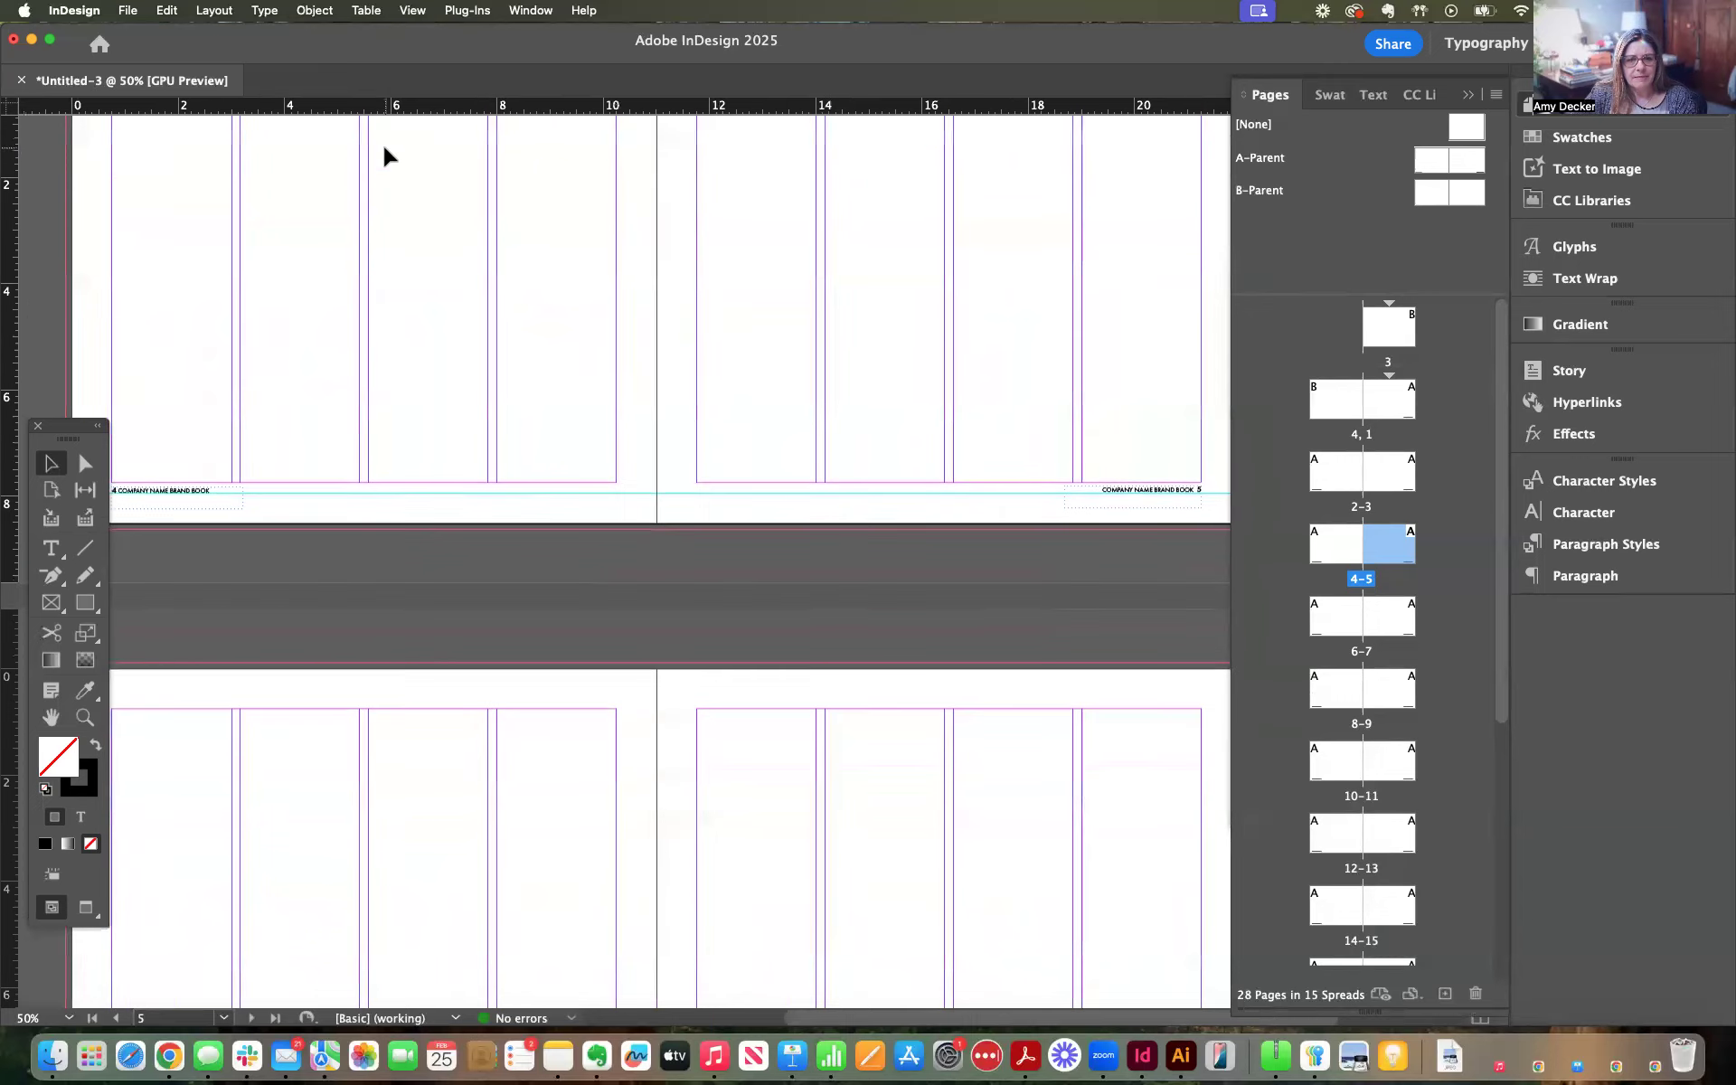
pyautogui.click(217, 10)
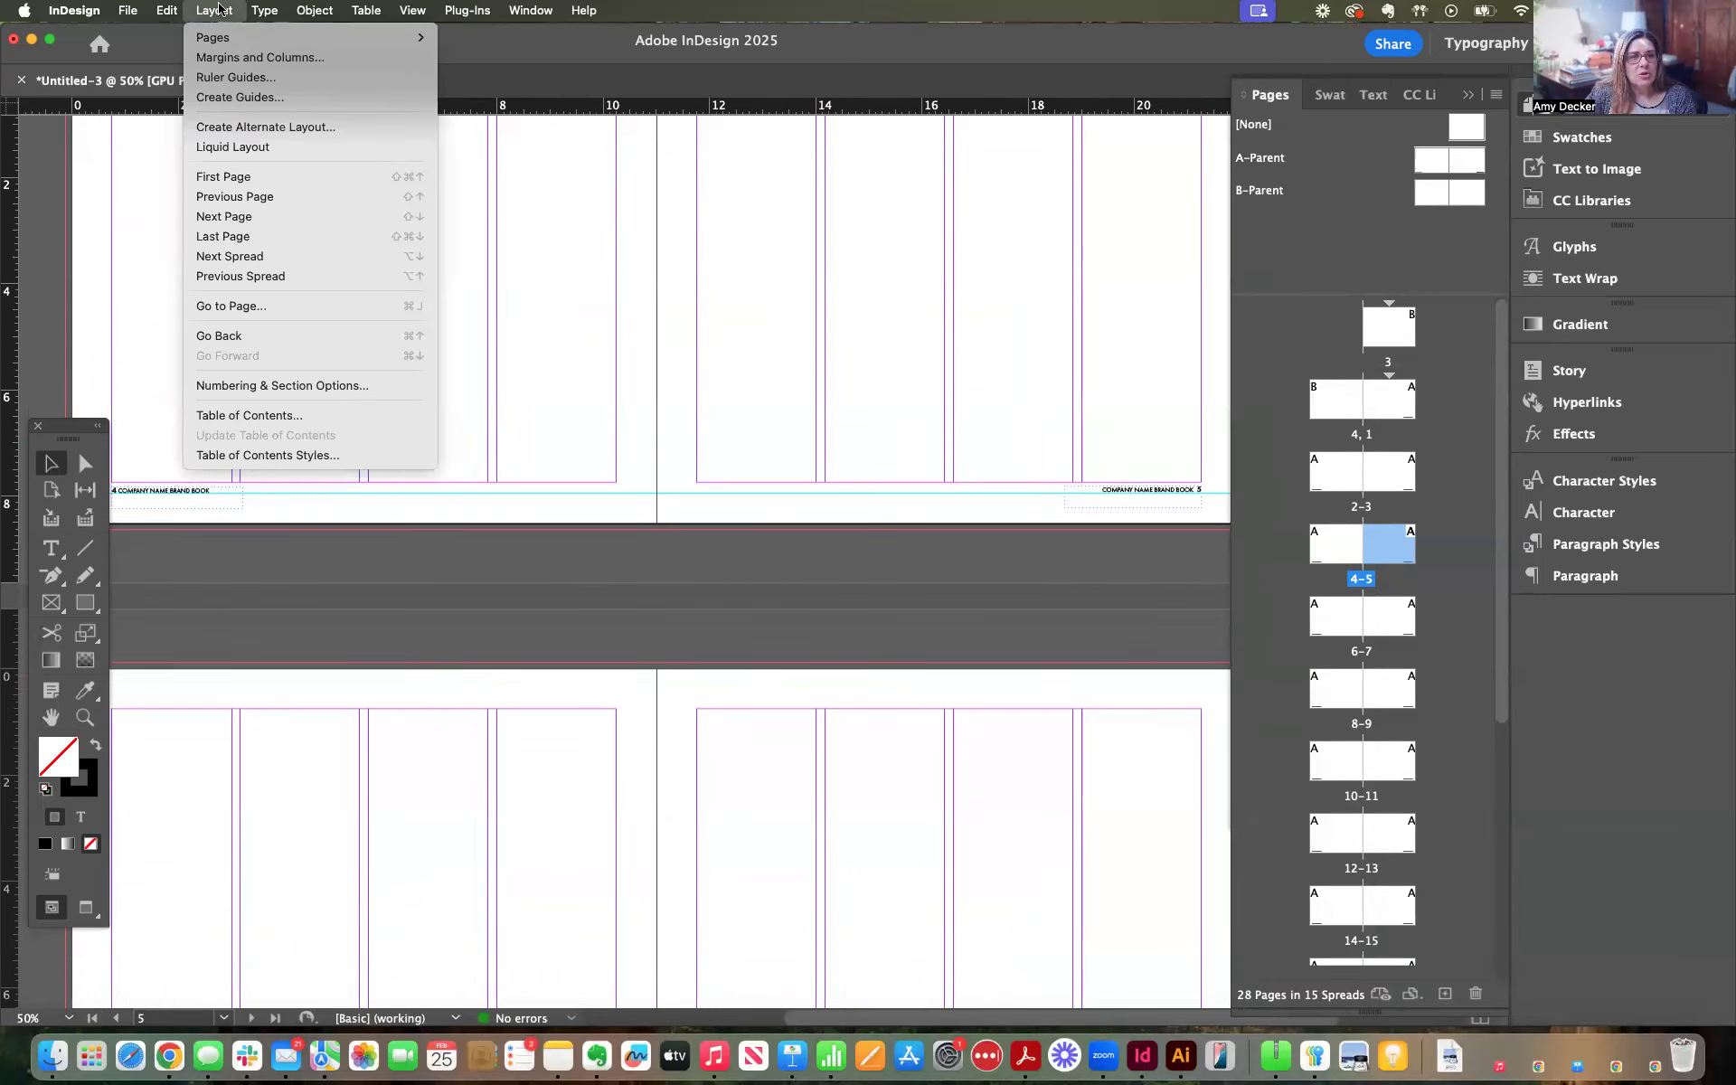
pyautogui.moveTo(262, 11)
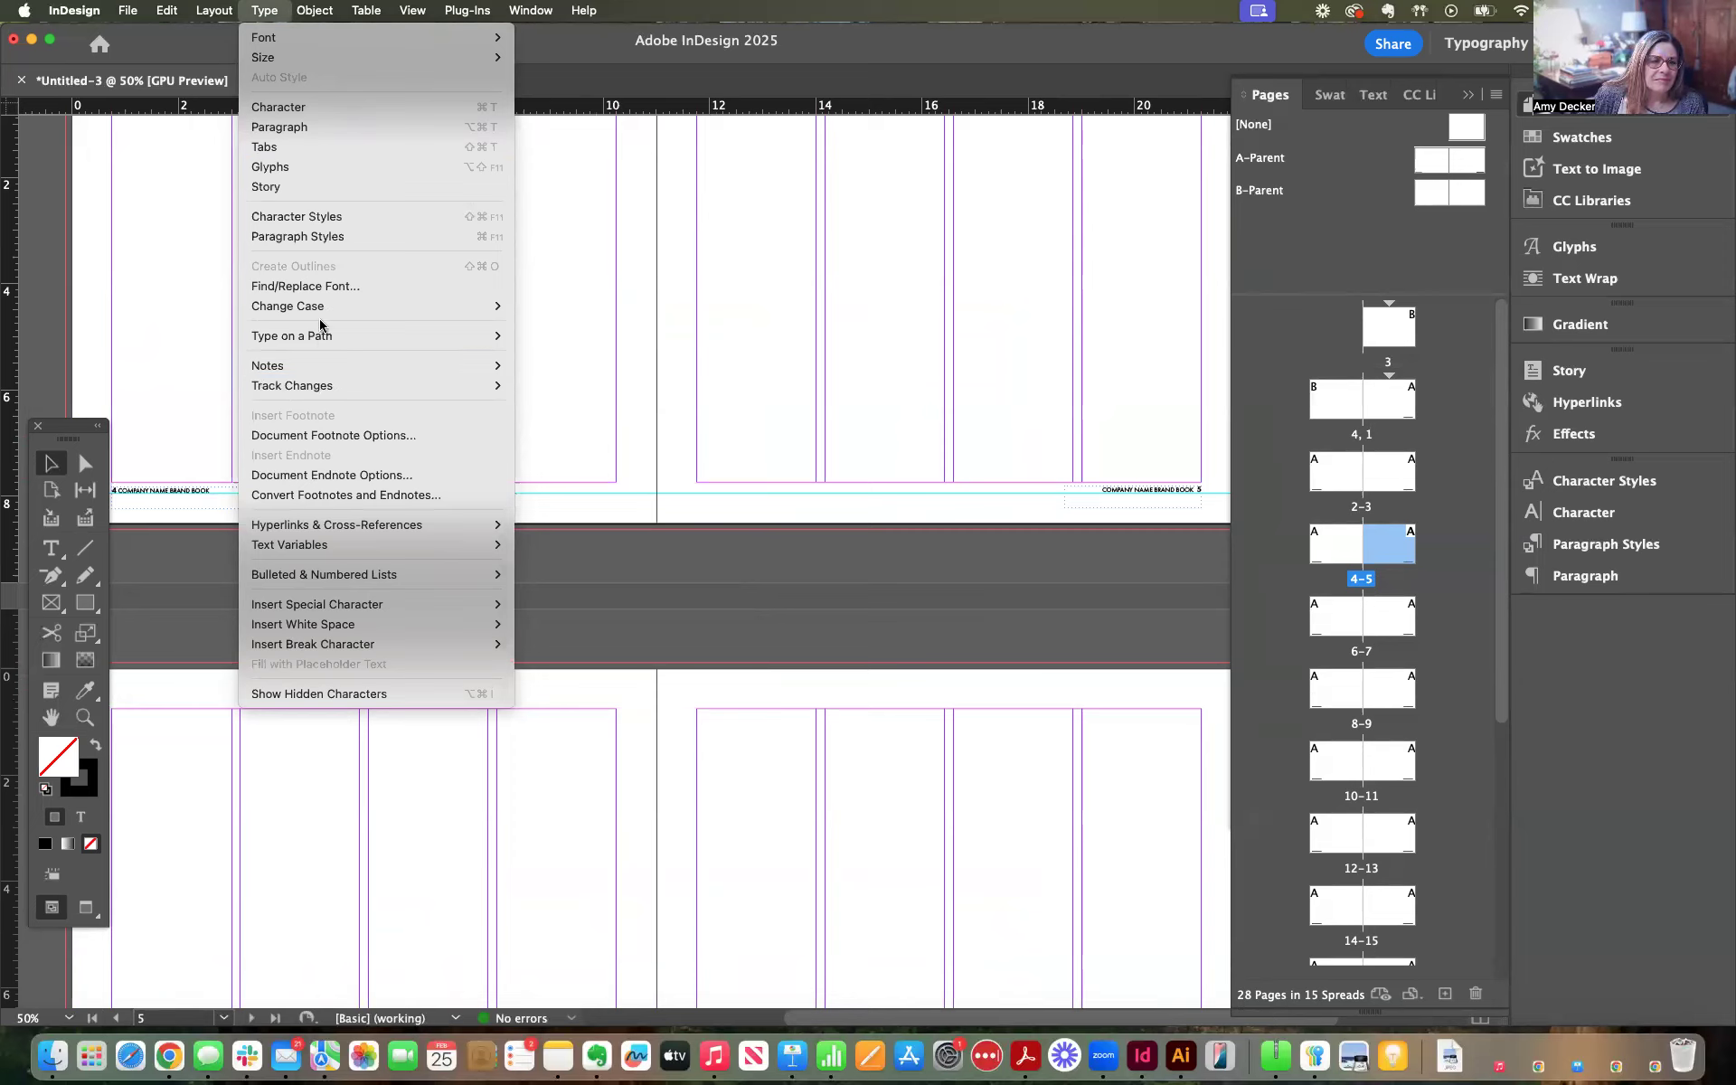
pyautogui.click(155, 216)
pyautogui.click(222, 9)
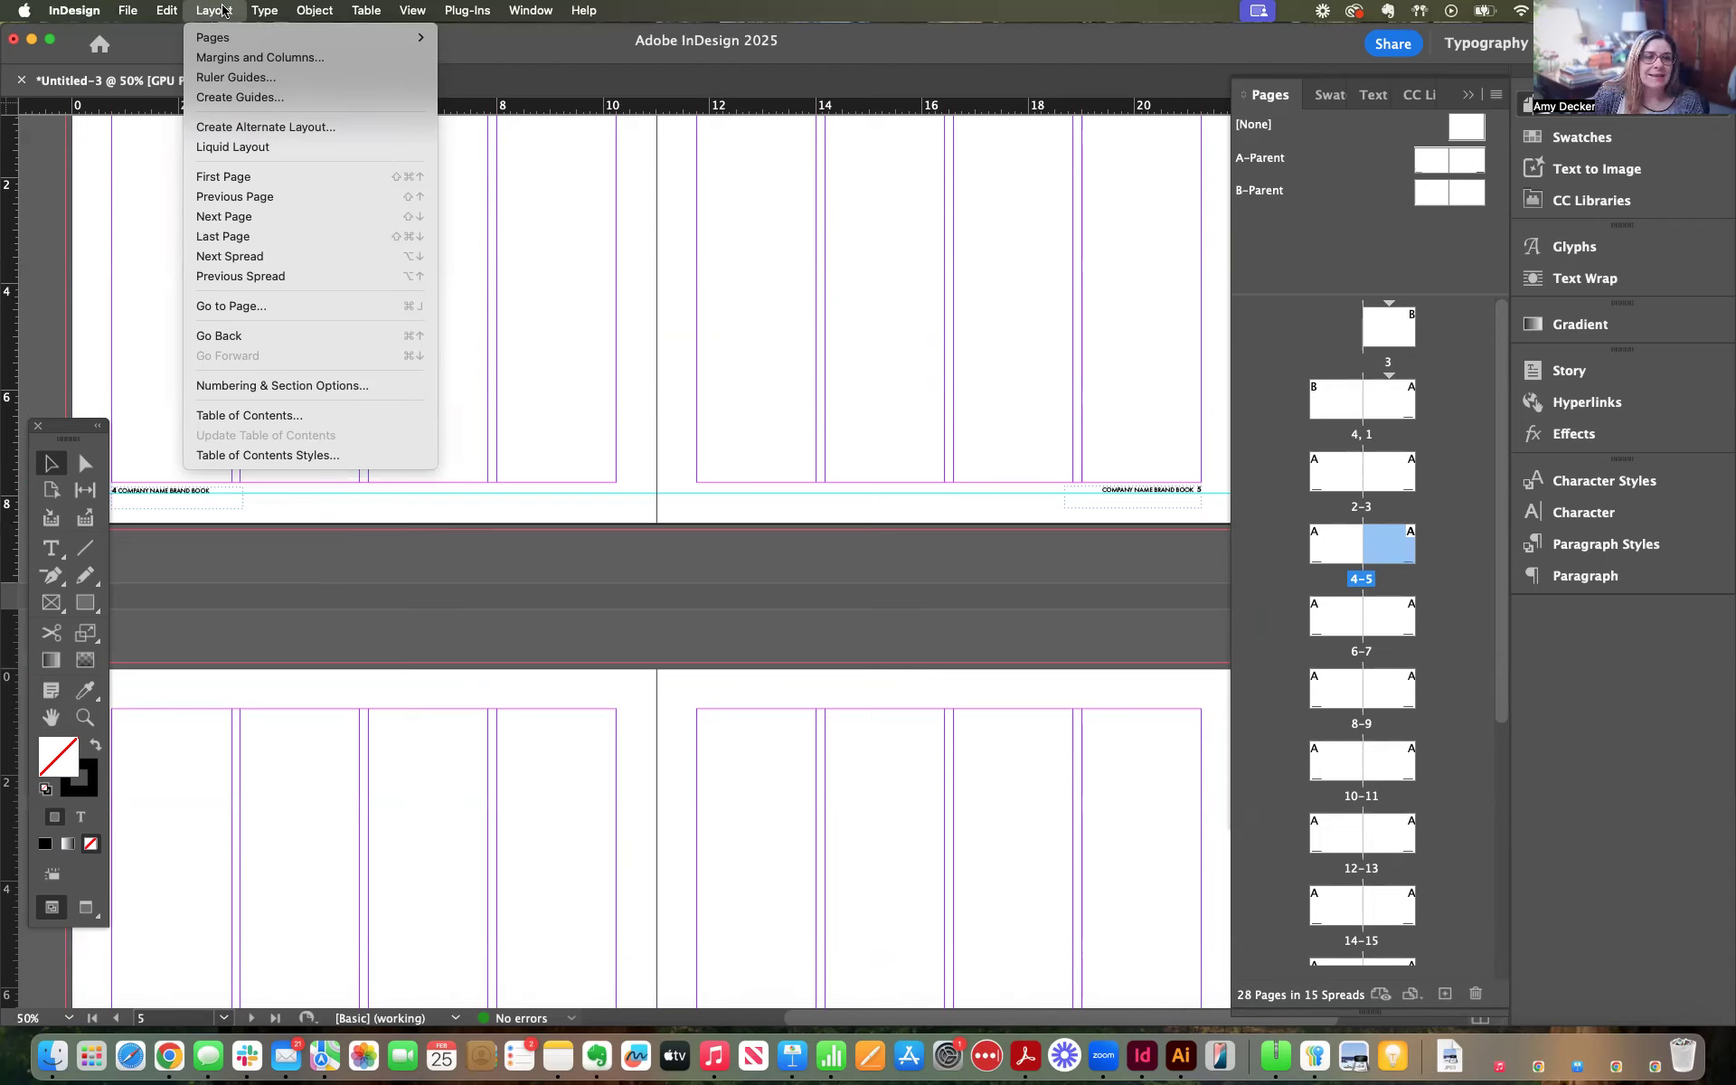
pyautogui.click(269, 385)
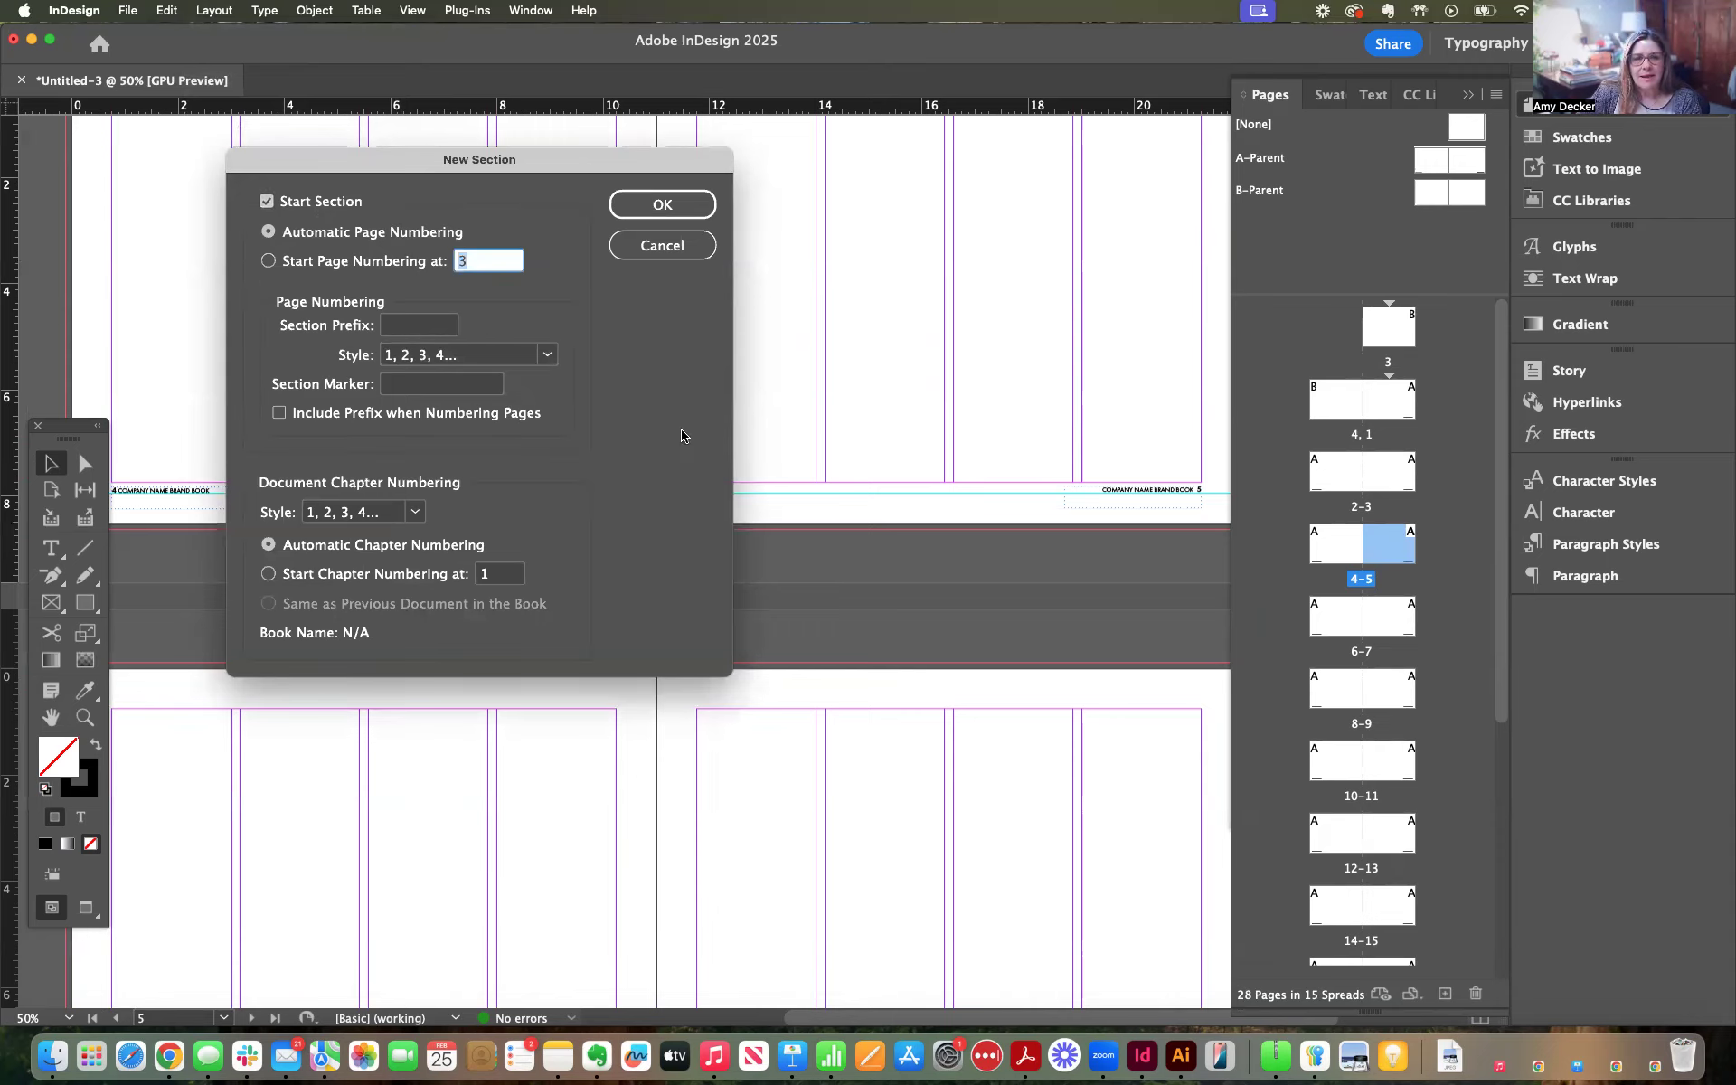
pyautogui.click(664, 246)
# Review the numbering and section options of page 1, the document's third page
pyautogui.doubleClick(1397, 399)
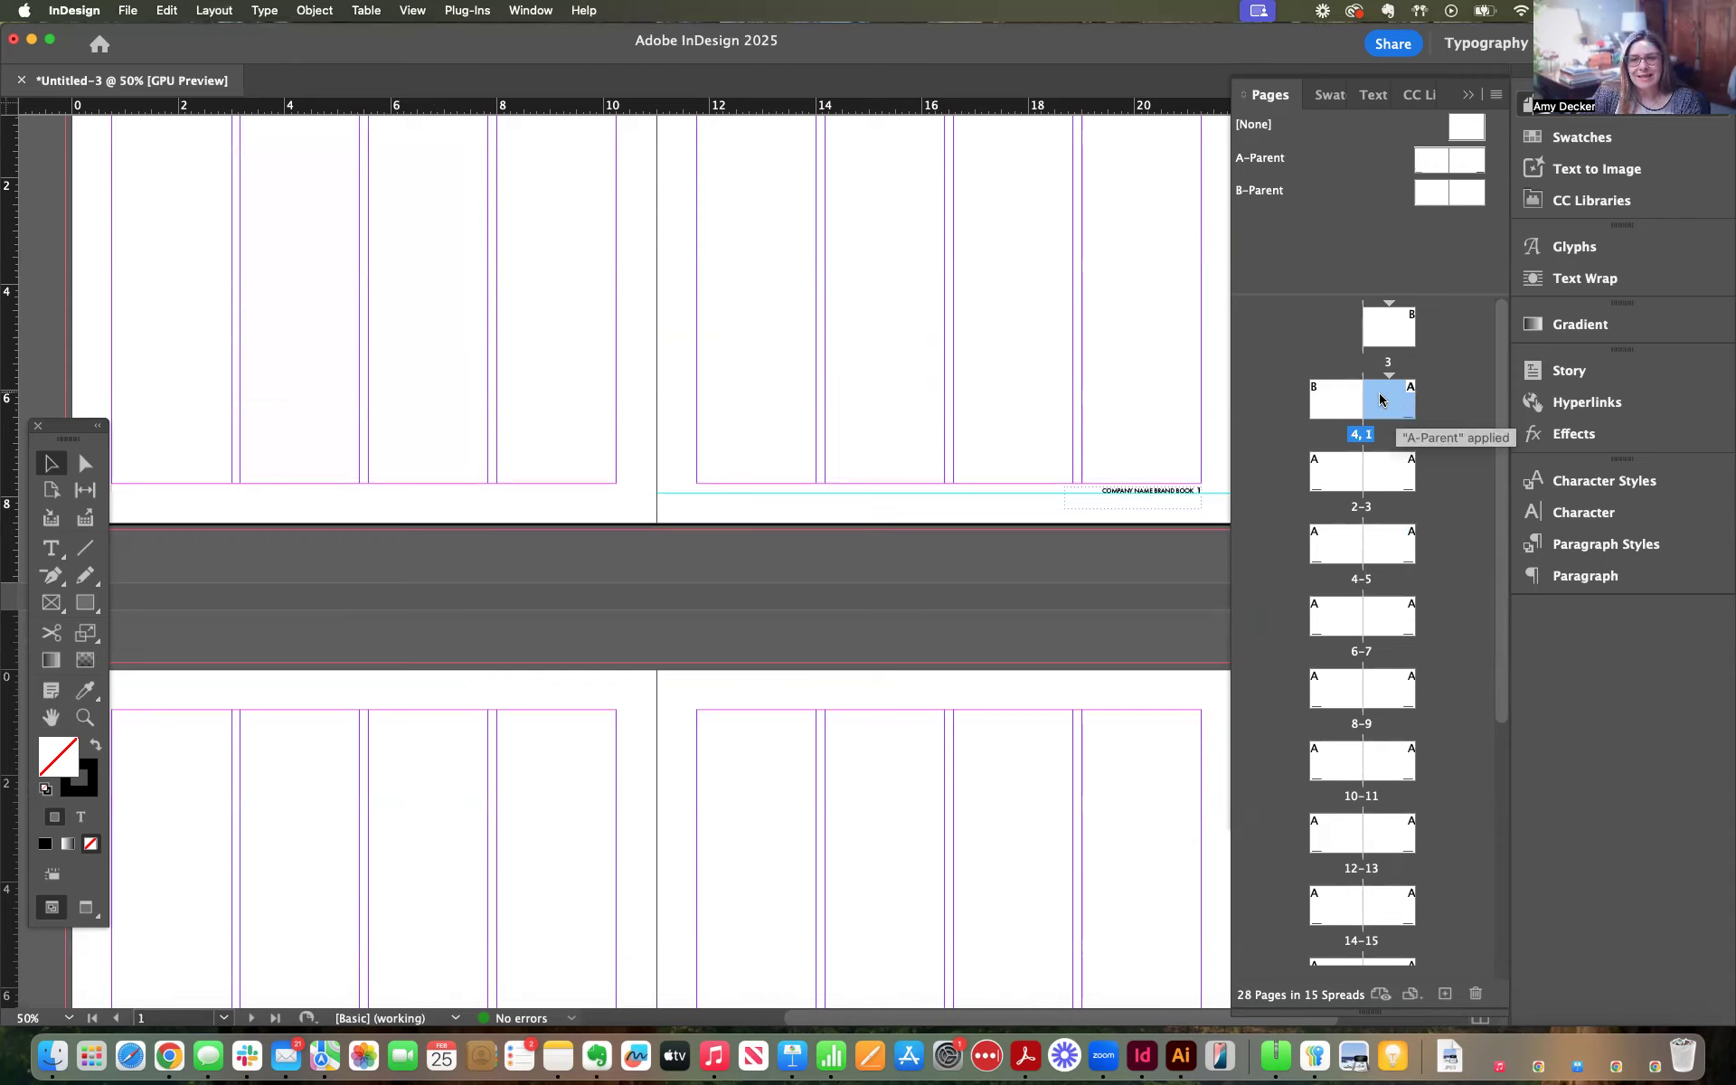
pyautogui.click(208, 11)
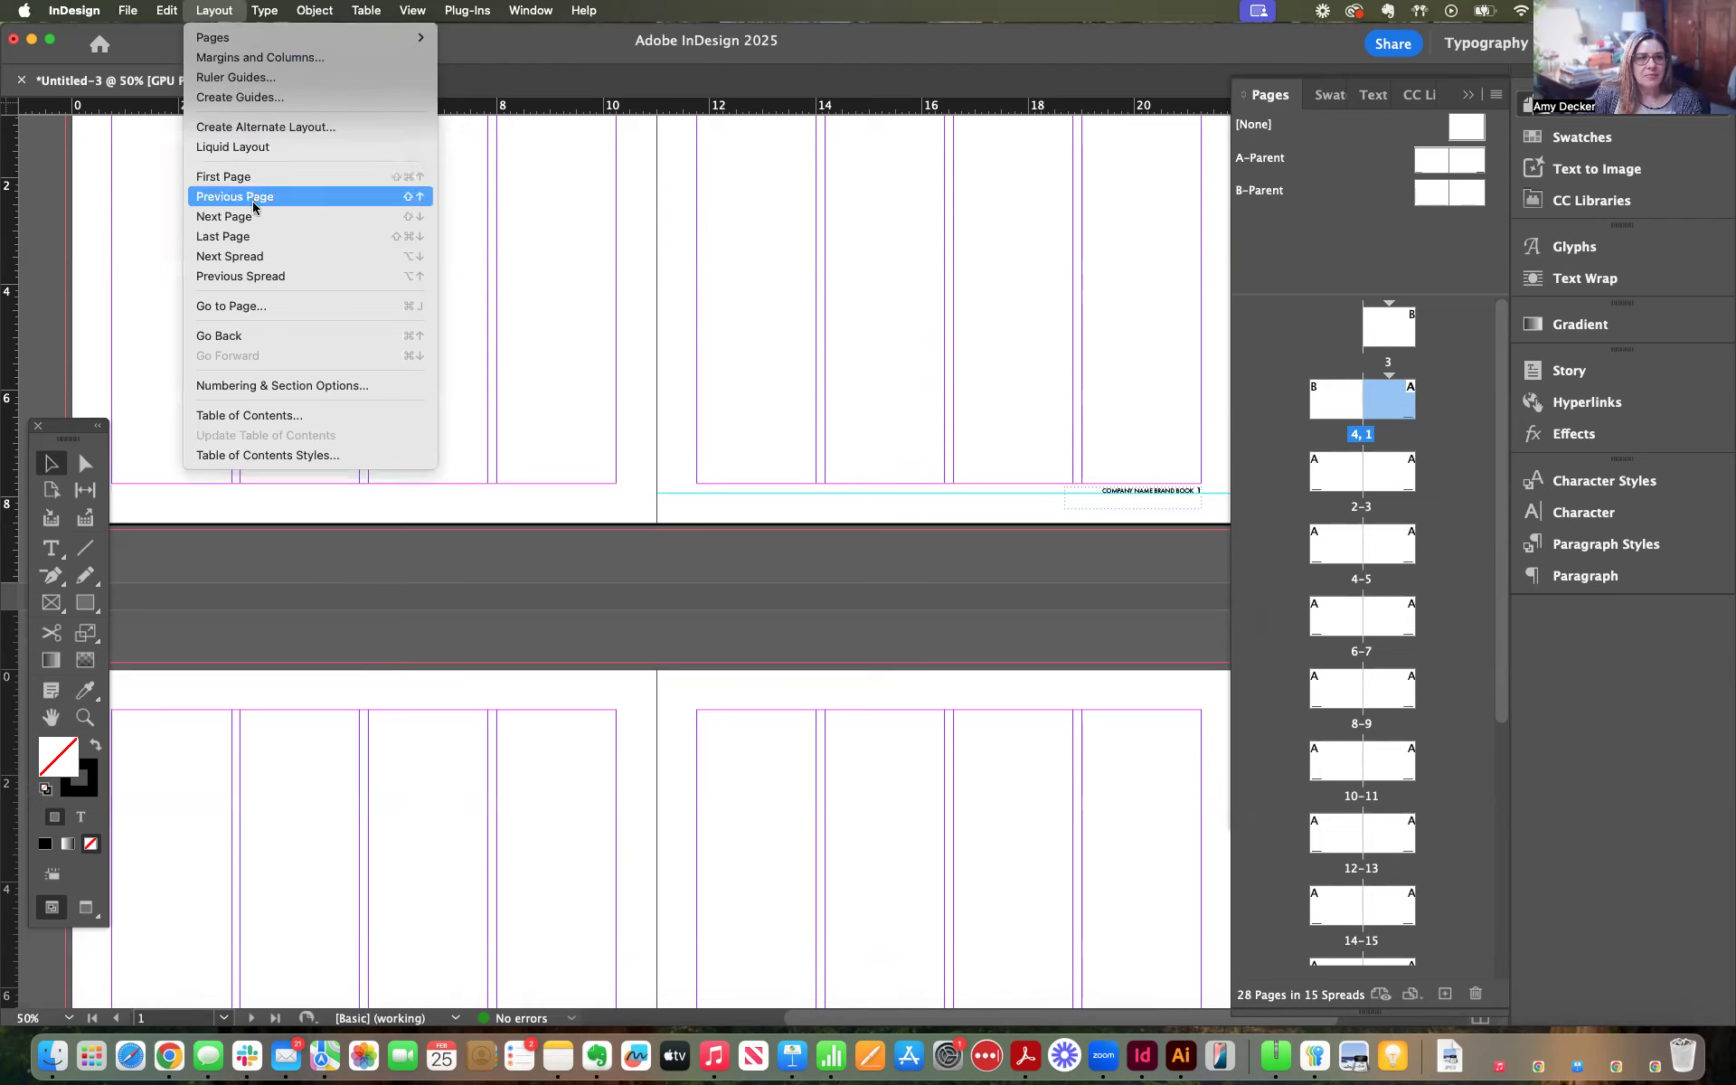
pyautogui.click(276, 387)
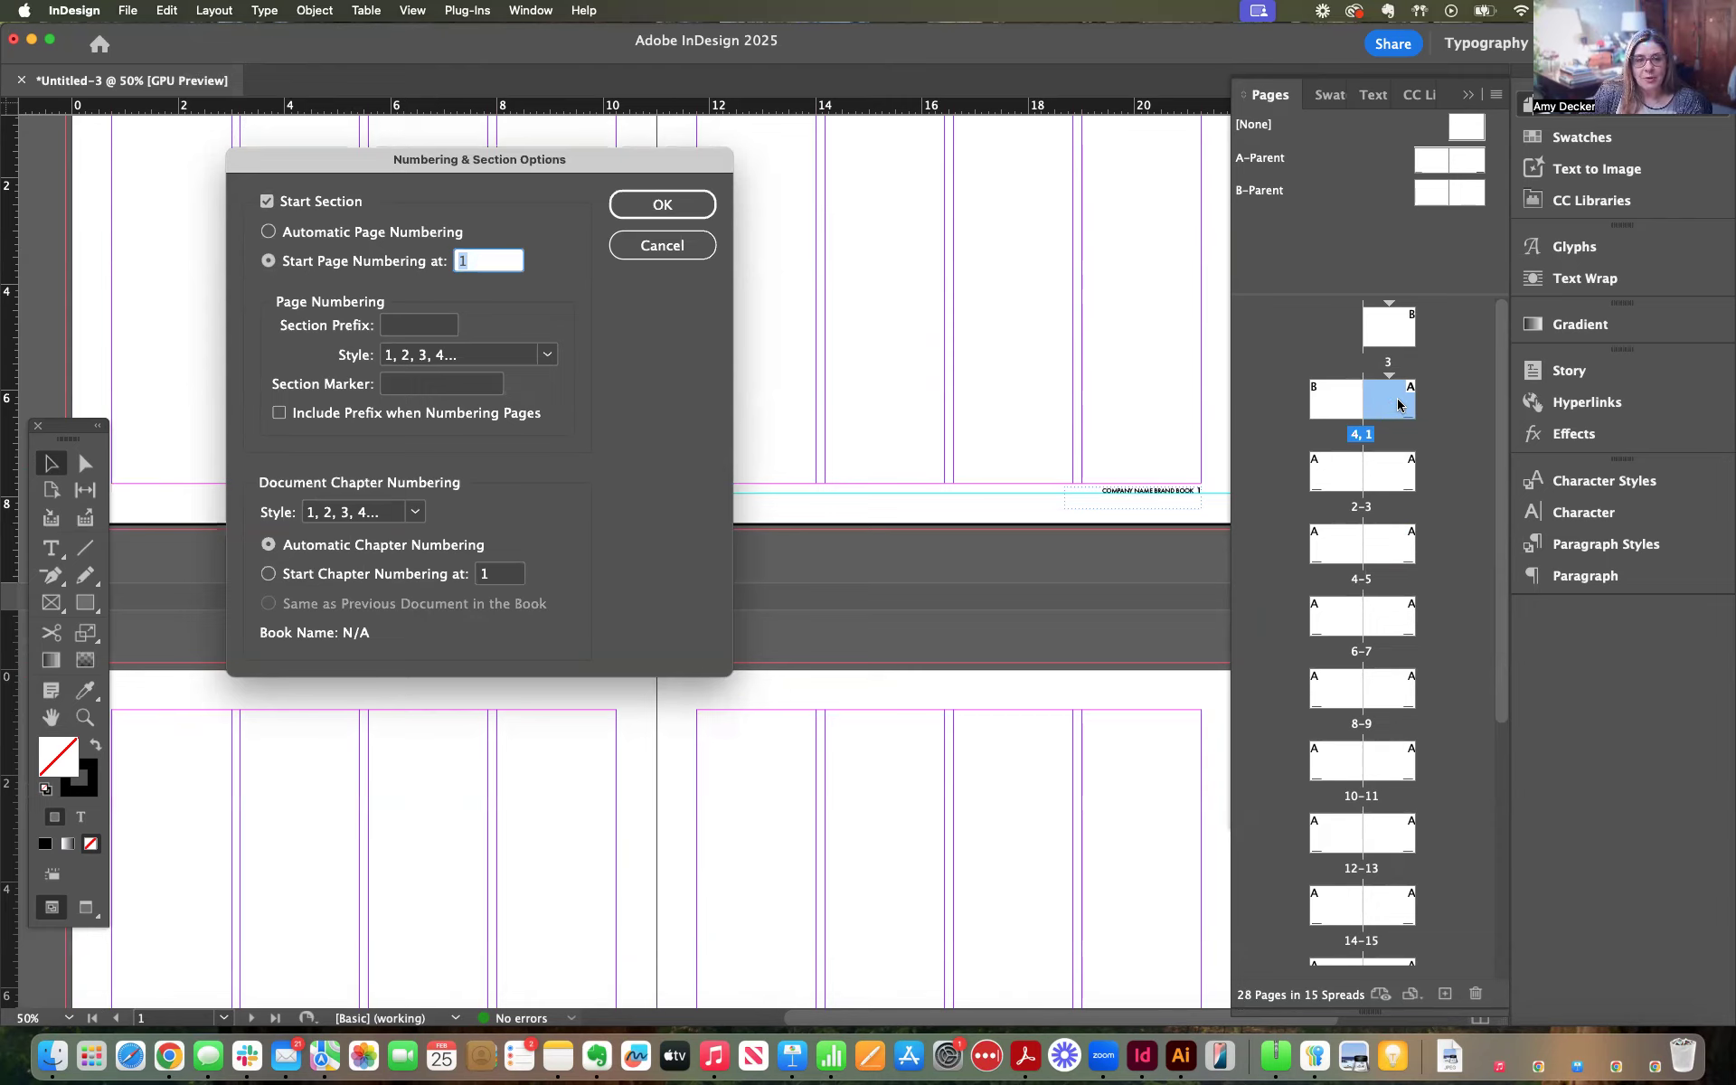
pyautogui.click(687, 201)
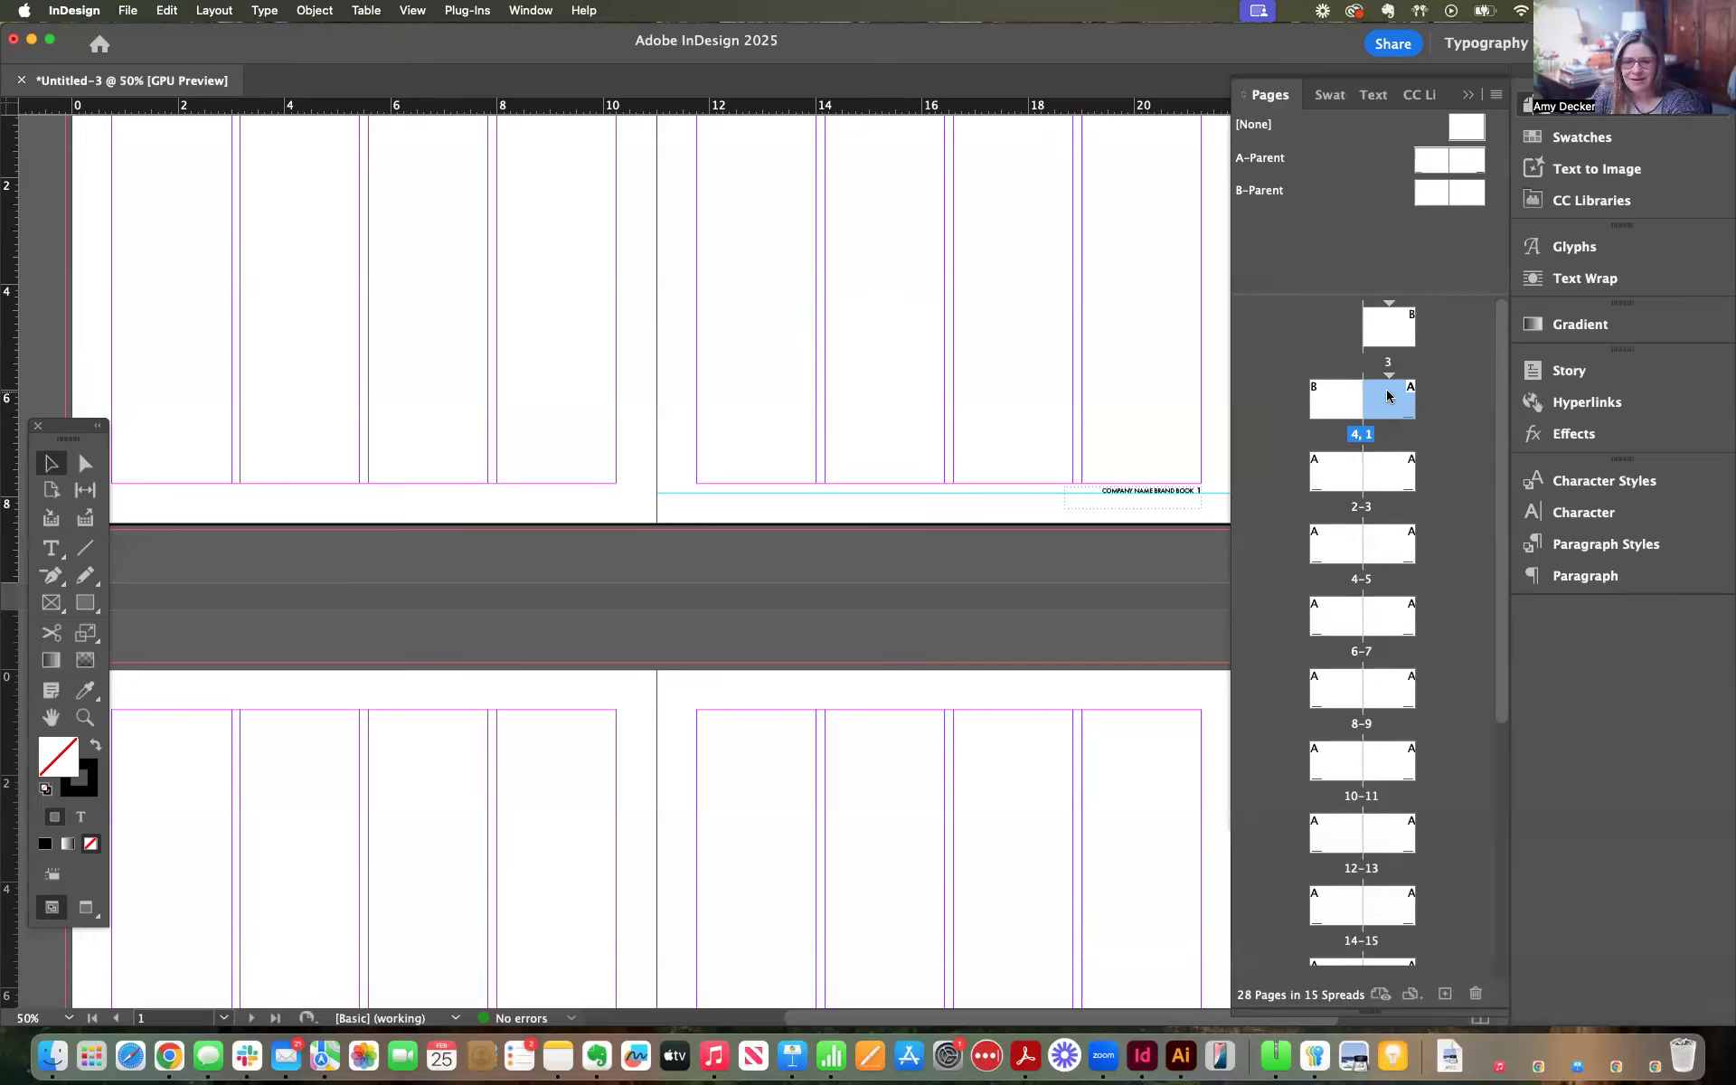
# Look over the layout from the cover page through the following spreads, comparing the blank B-Parent pages with the first numbered footers
pyautogui.press('super+minus')
pyautogui.scroll(-10, 1135, 484)
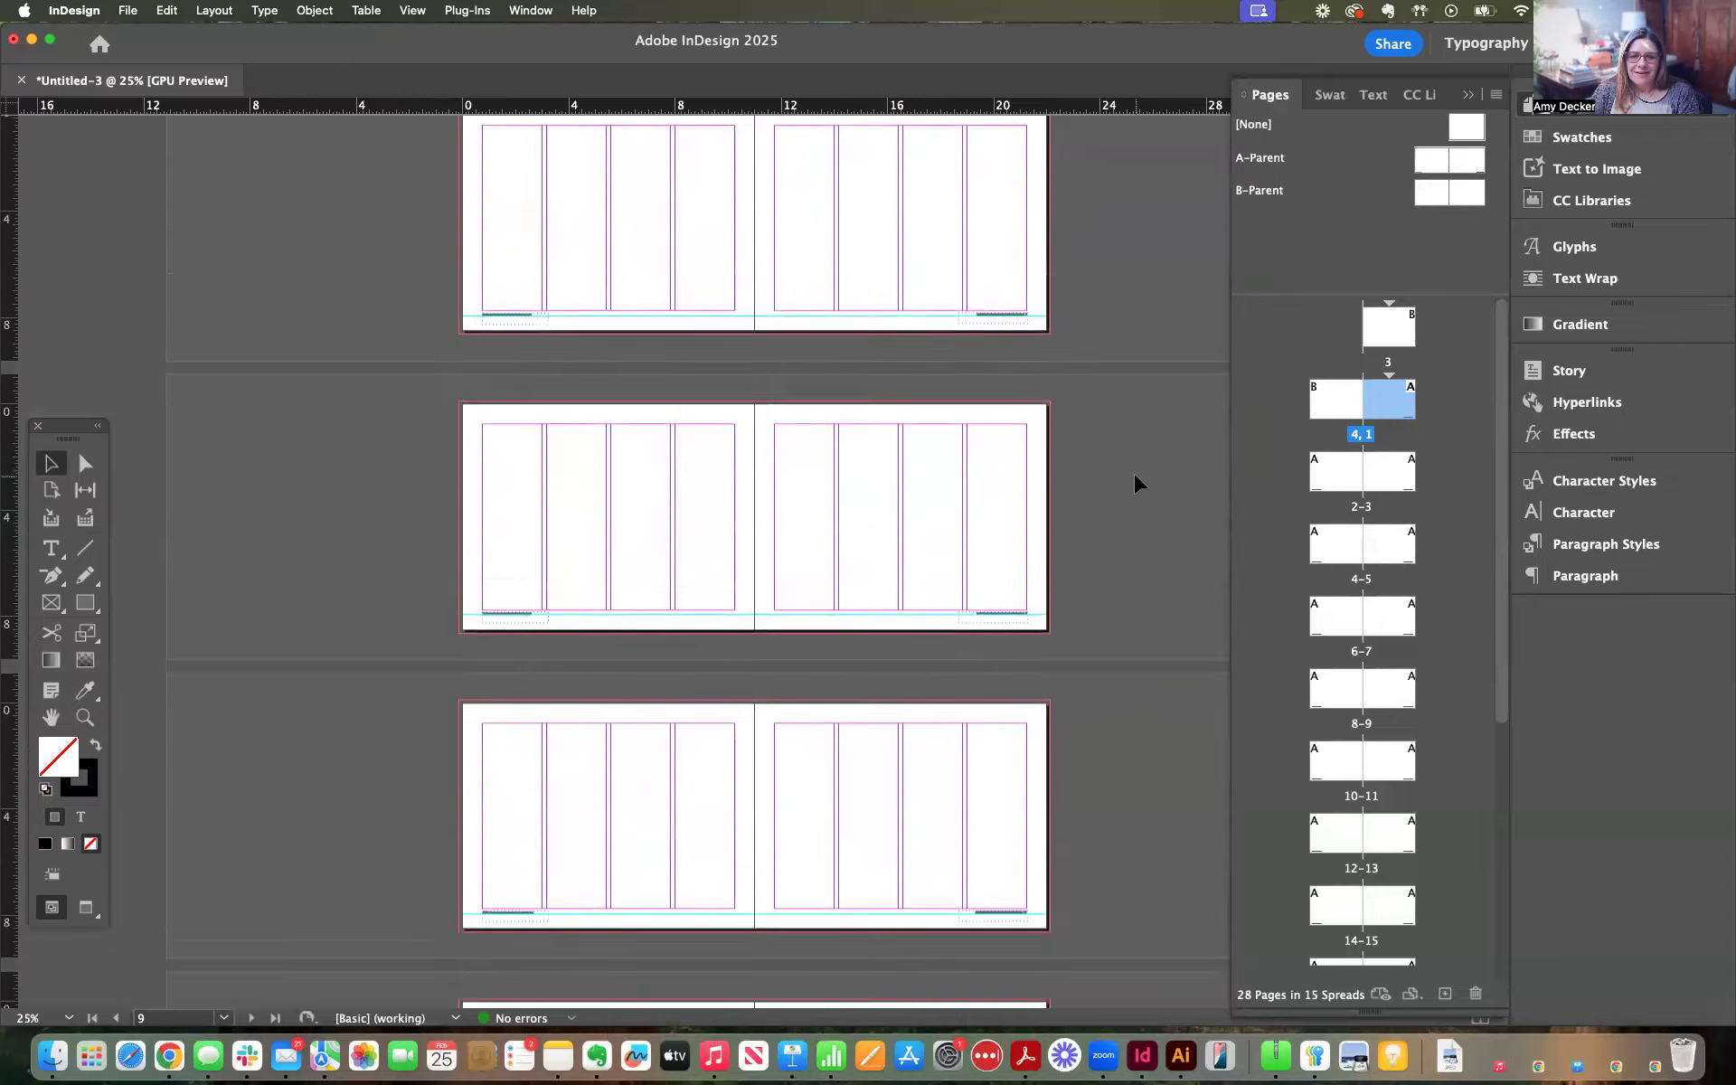
pyautogui.scroll(10, 1136, 484)
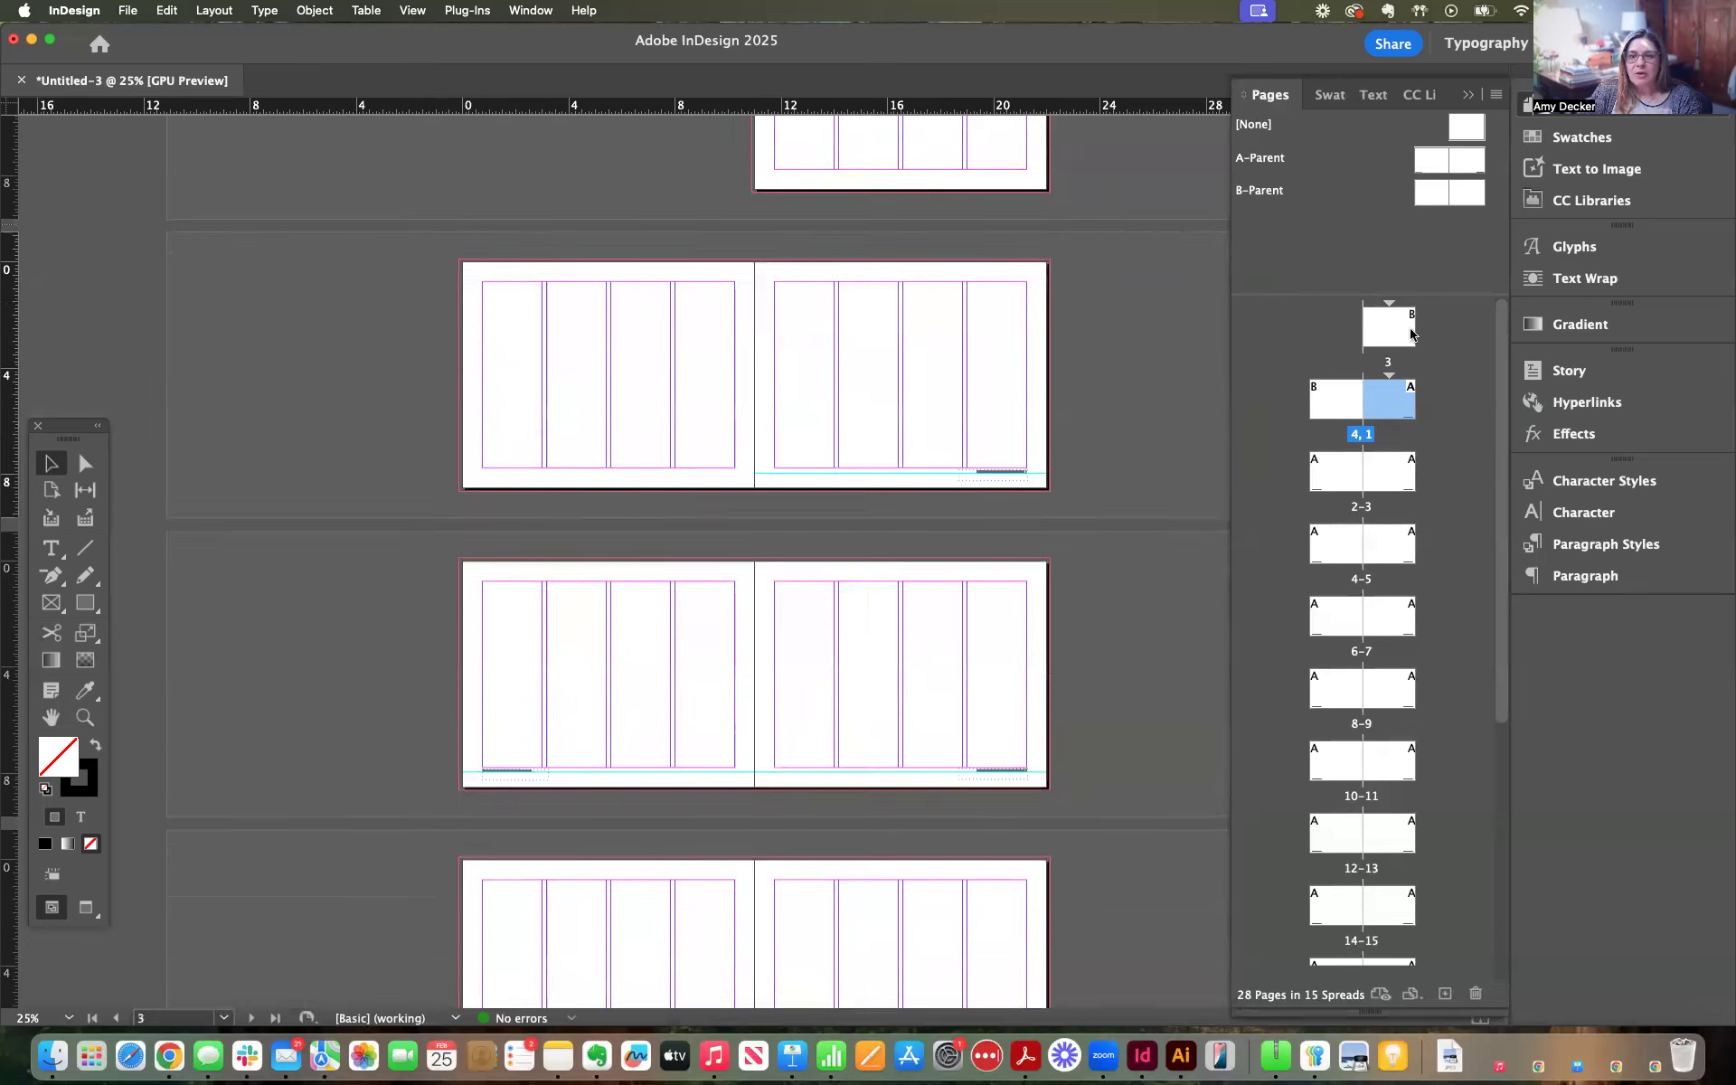
pyautogui.doubleClick(1389, 328)
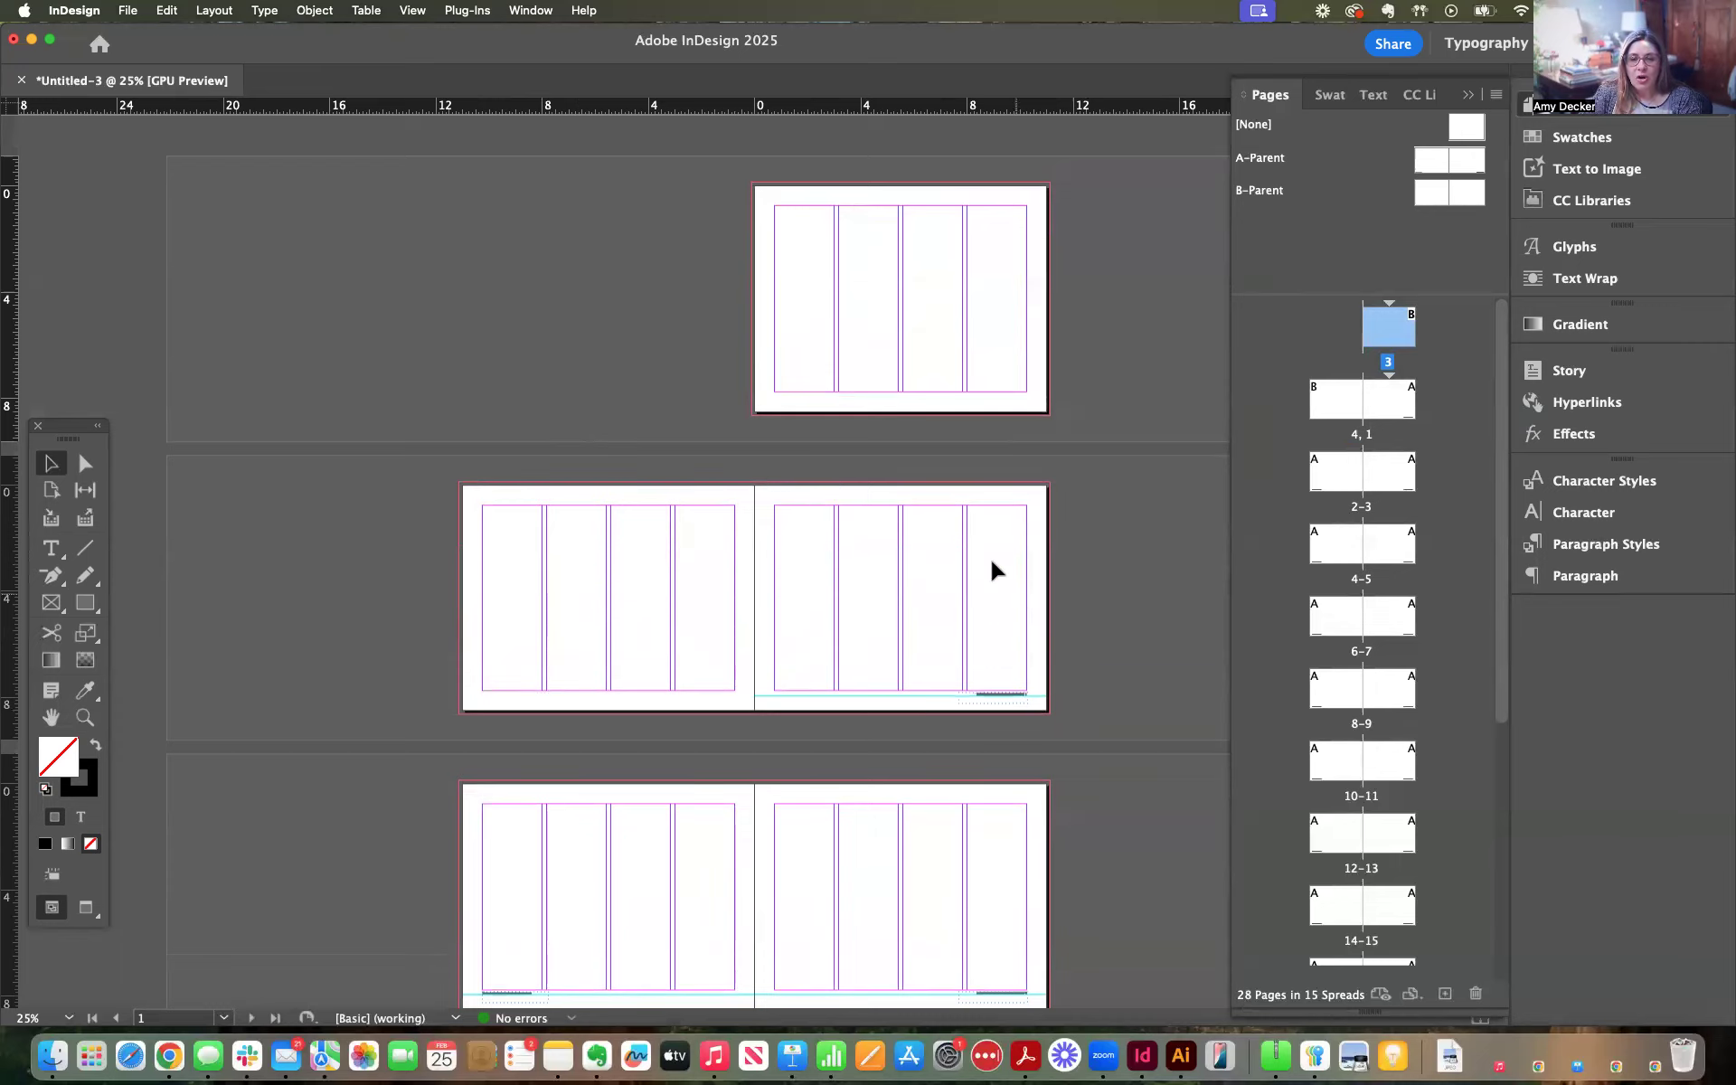
pyautogui.press('super+equal')
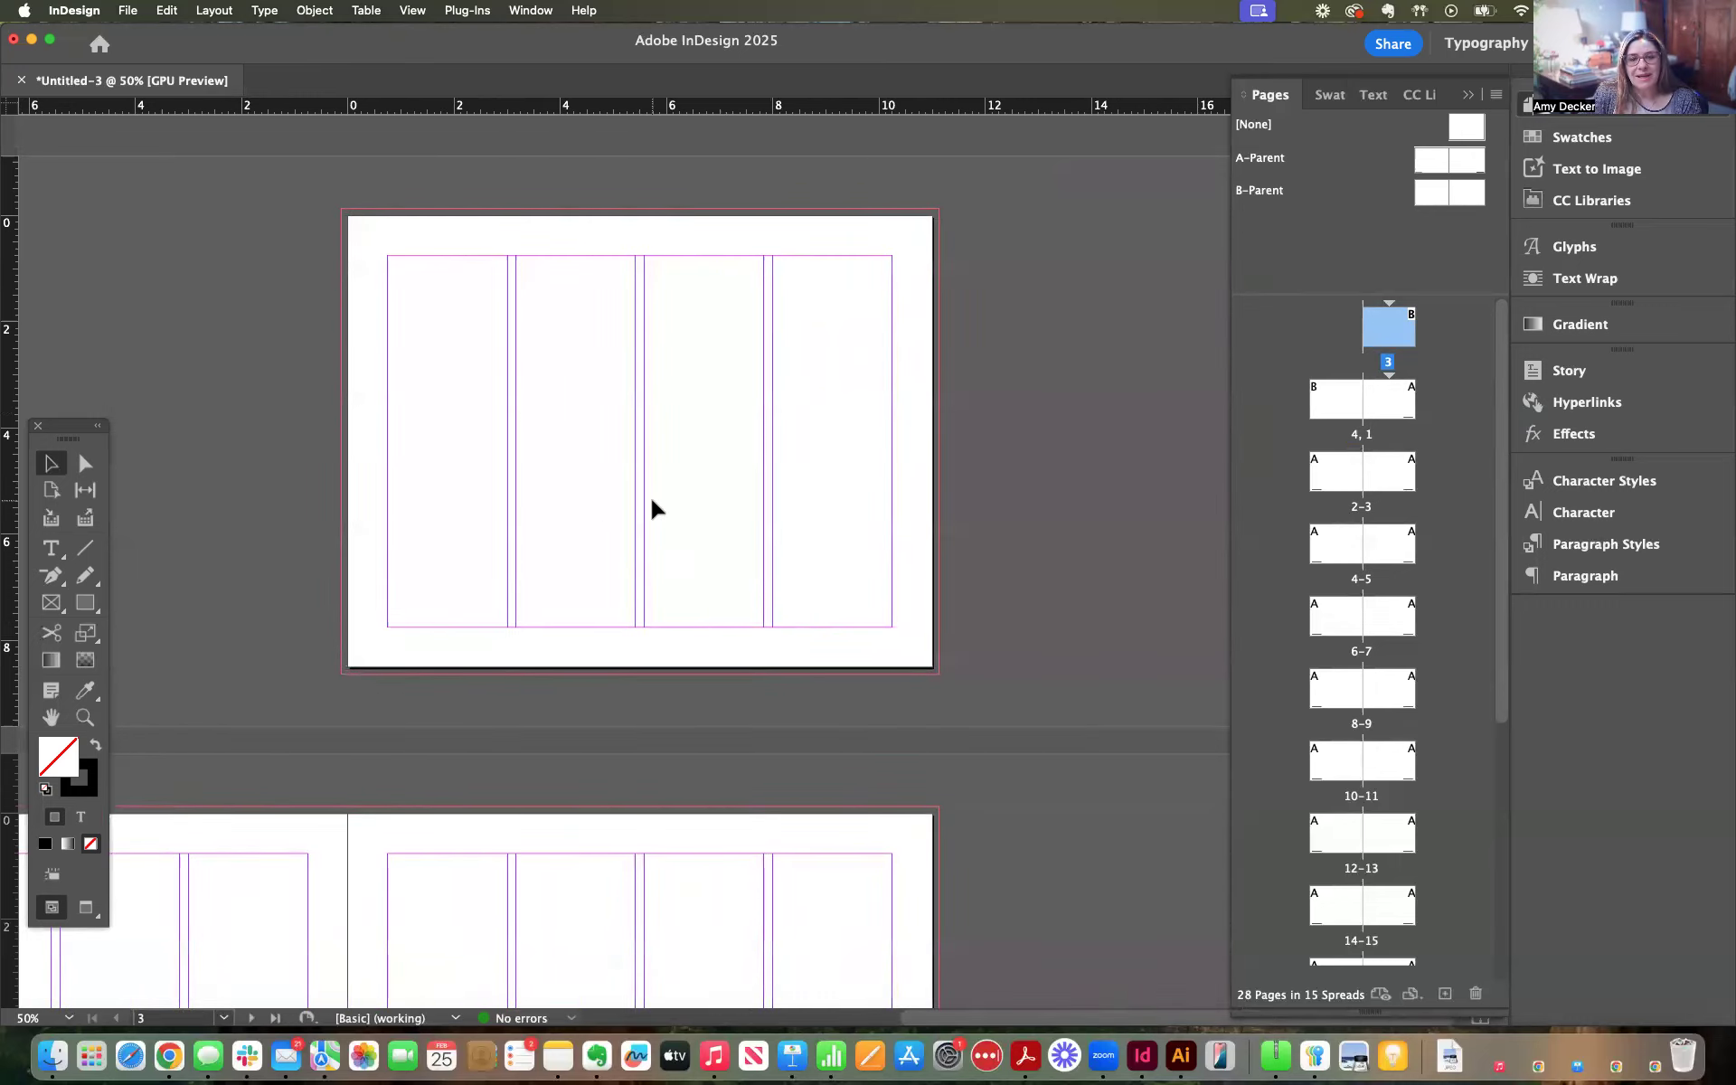
pyautogui.scroll(-5, 655, 508)
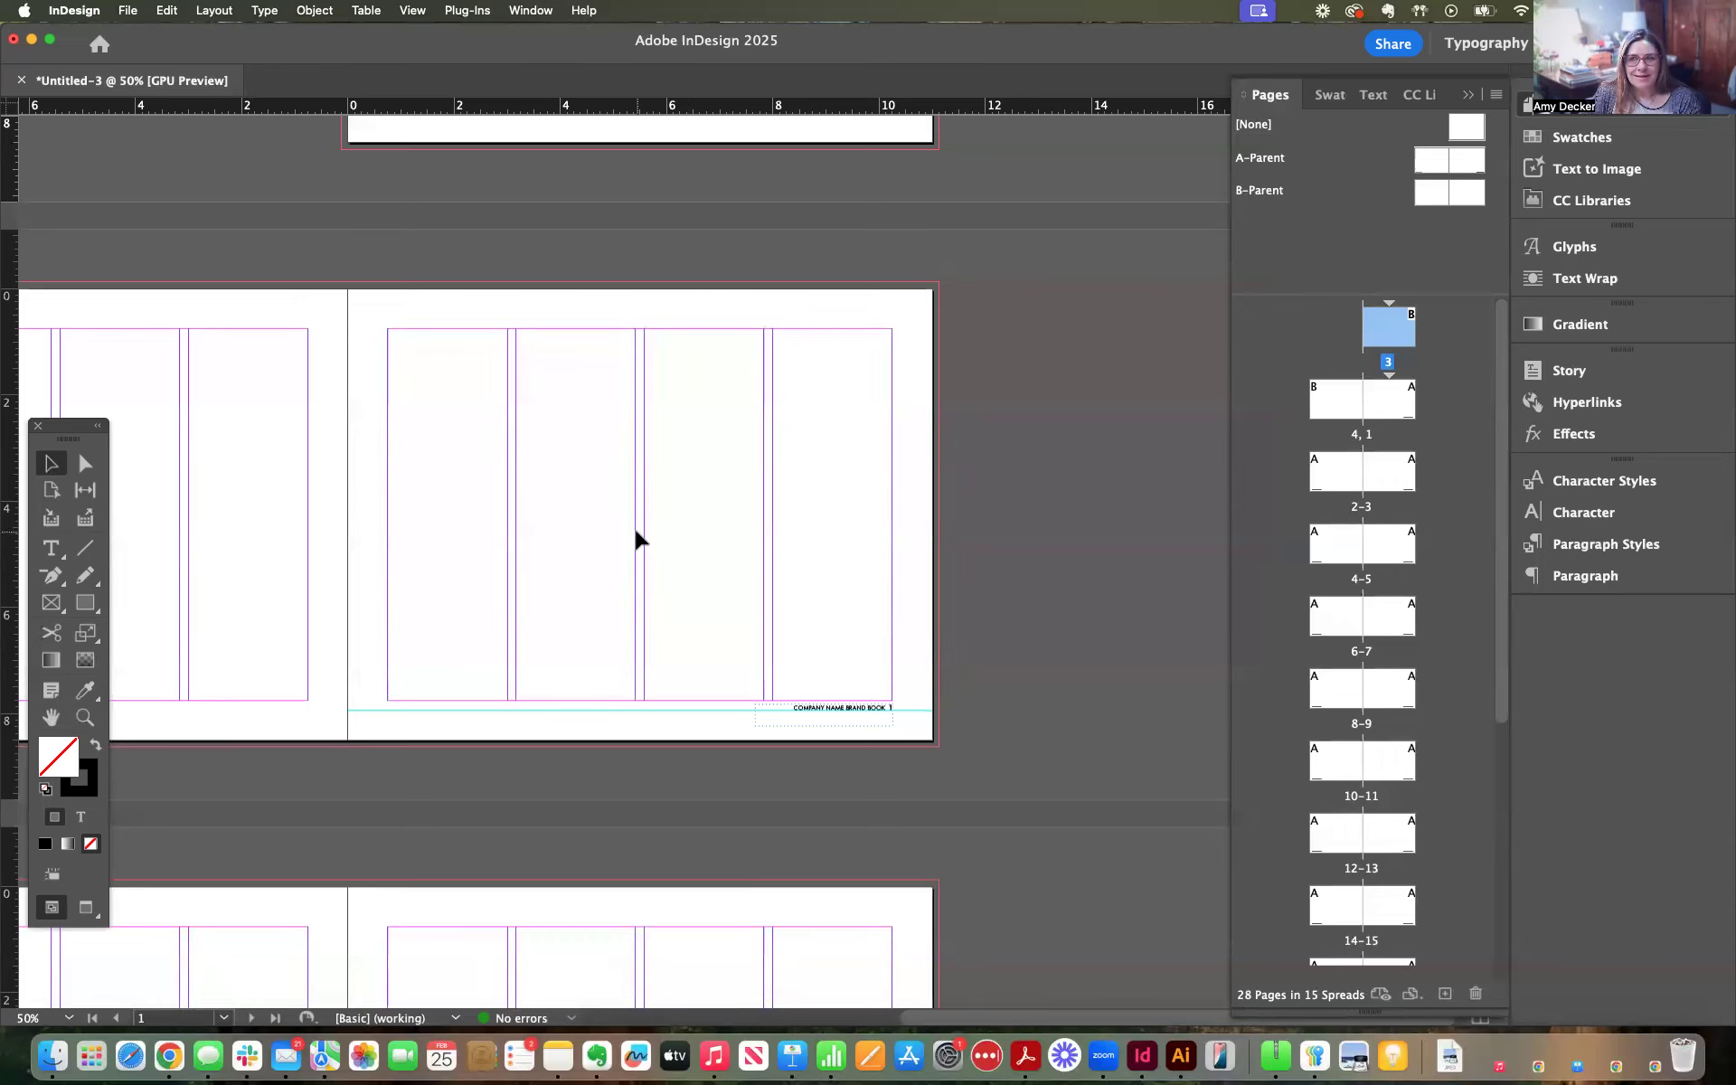
pyautogui.hscroll(-5, 637, 539)
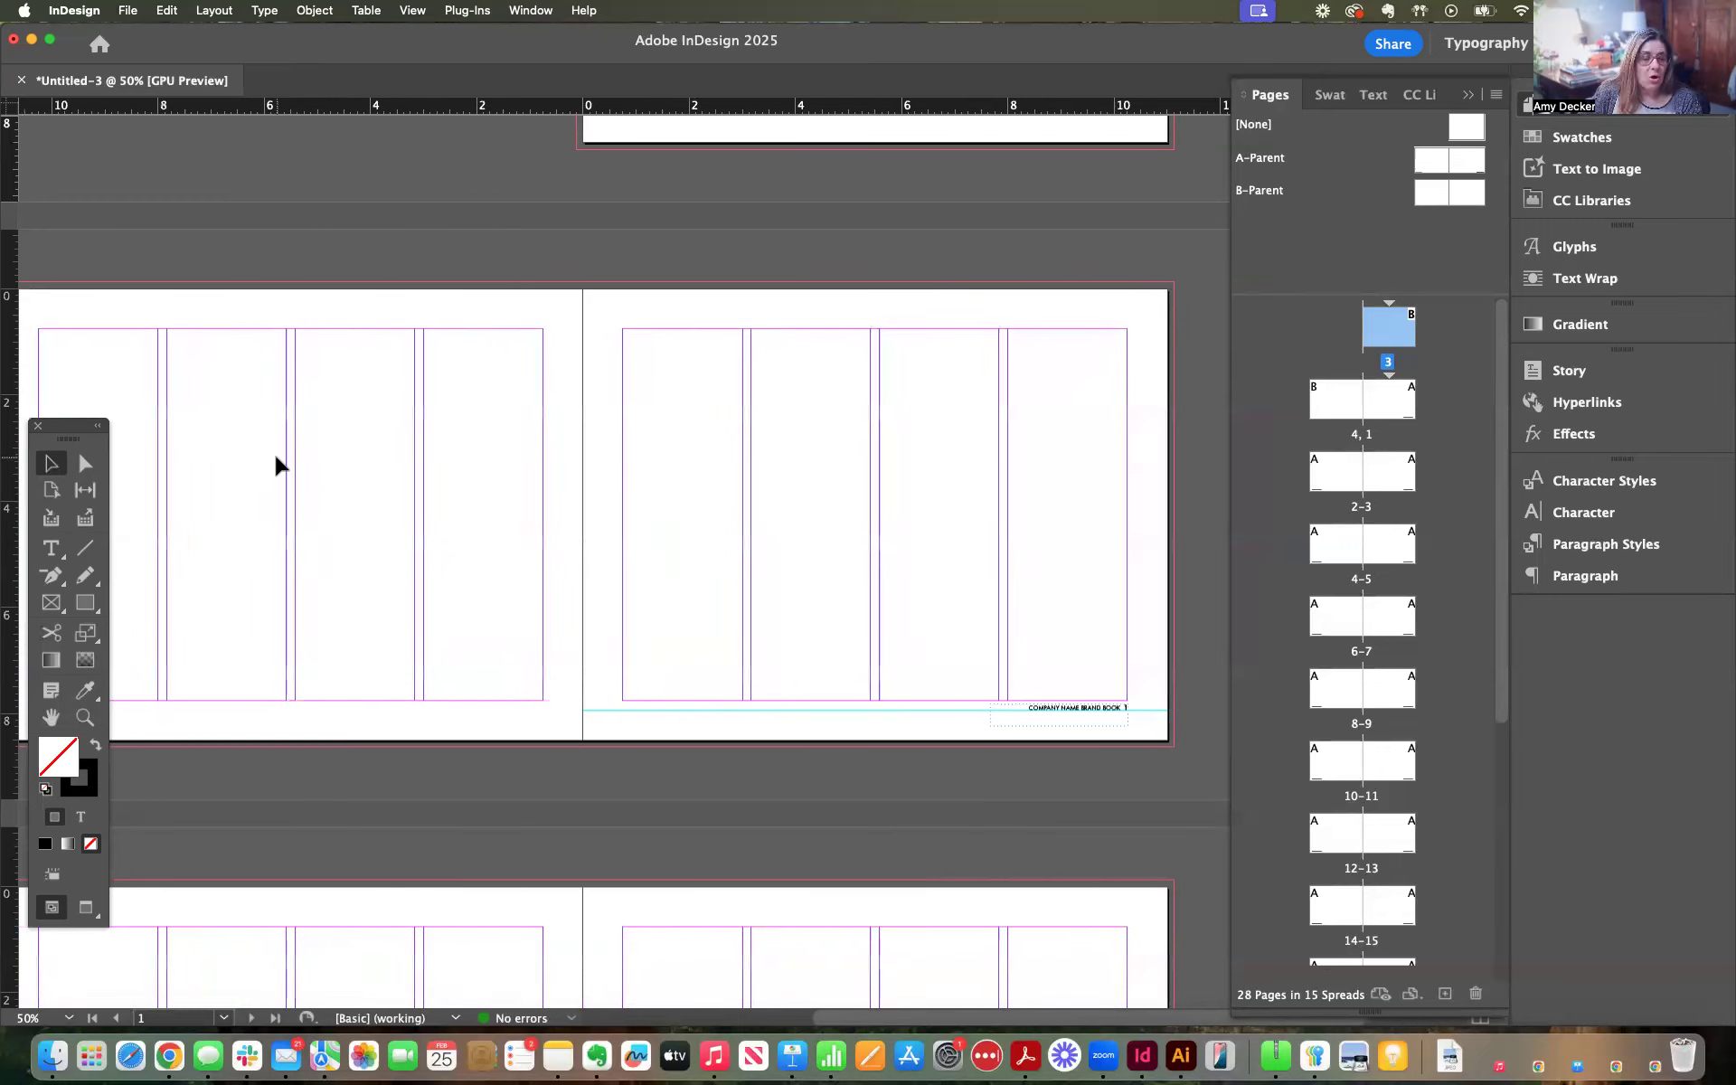
pyautogui.scroll(-2, 1008, 496)
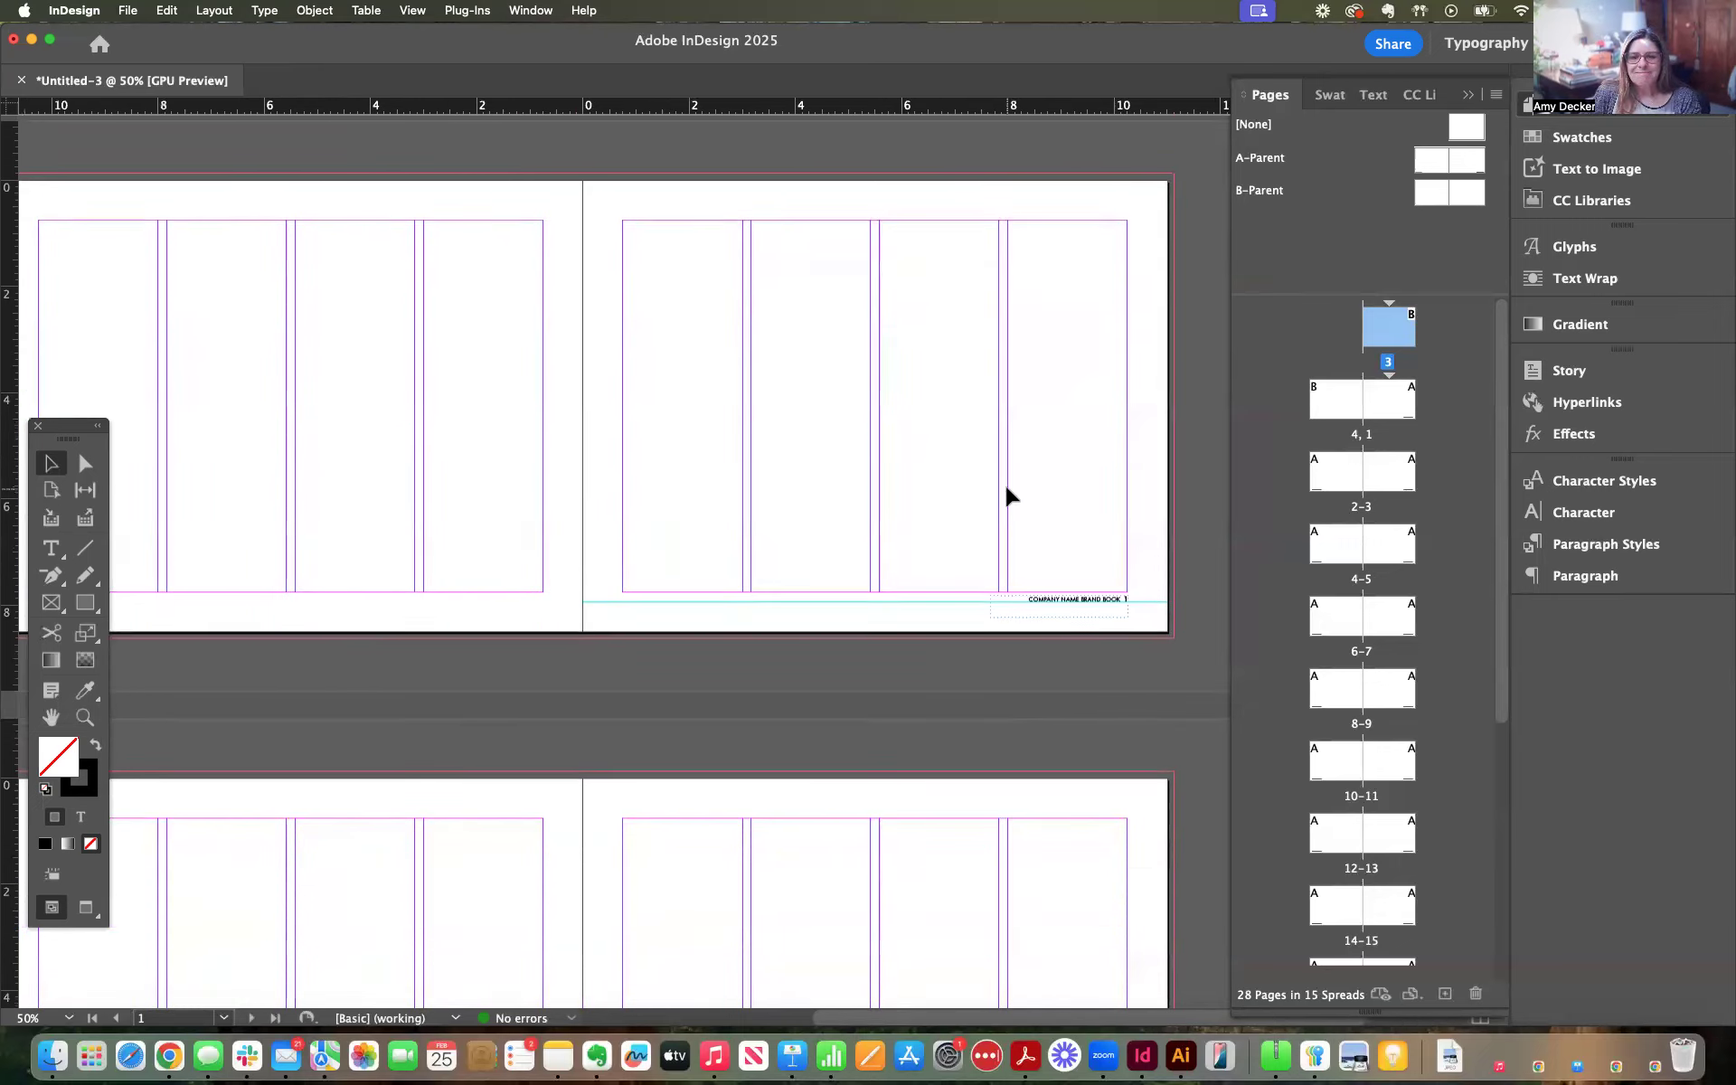
pyautogui.scroll(-2, 1008, 496)
pyautogui.hscroll(-3, 1008, 495)
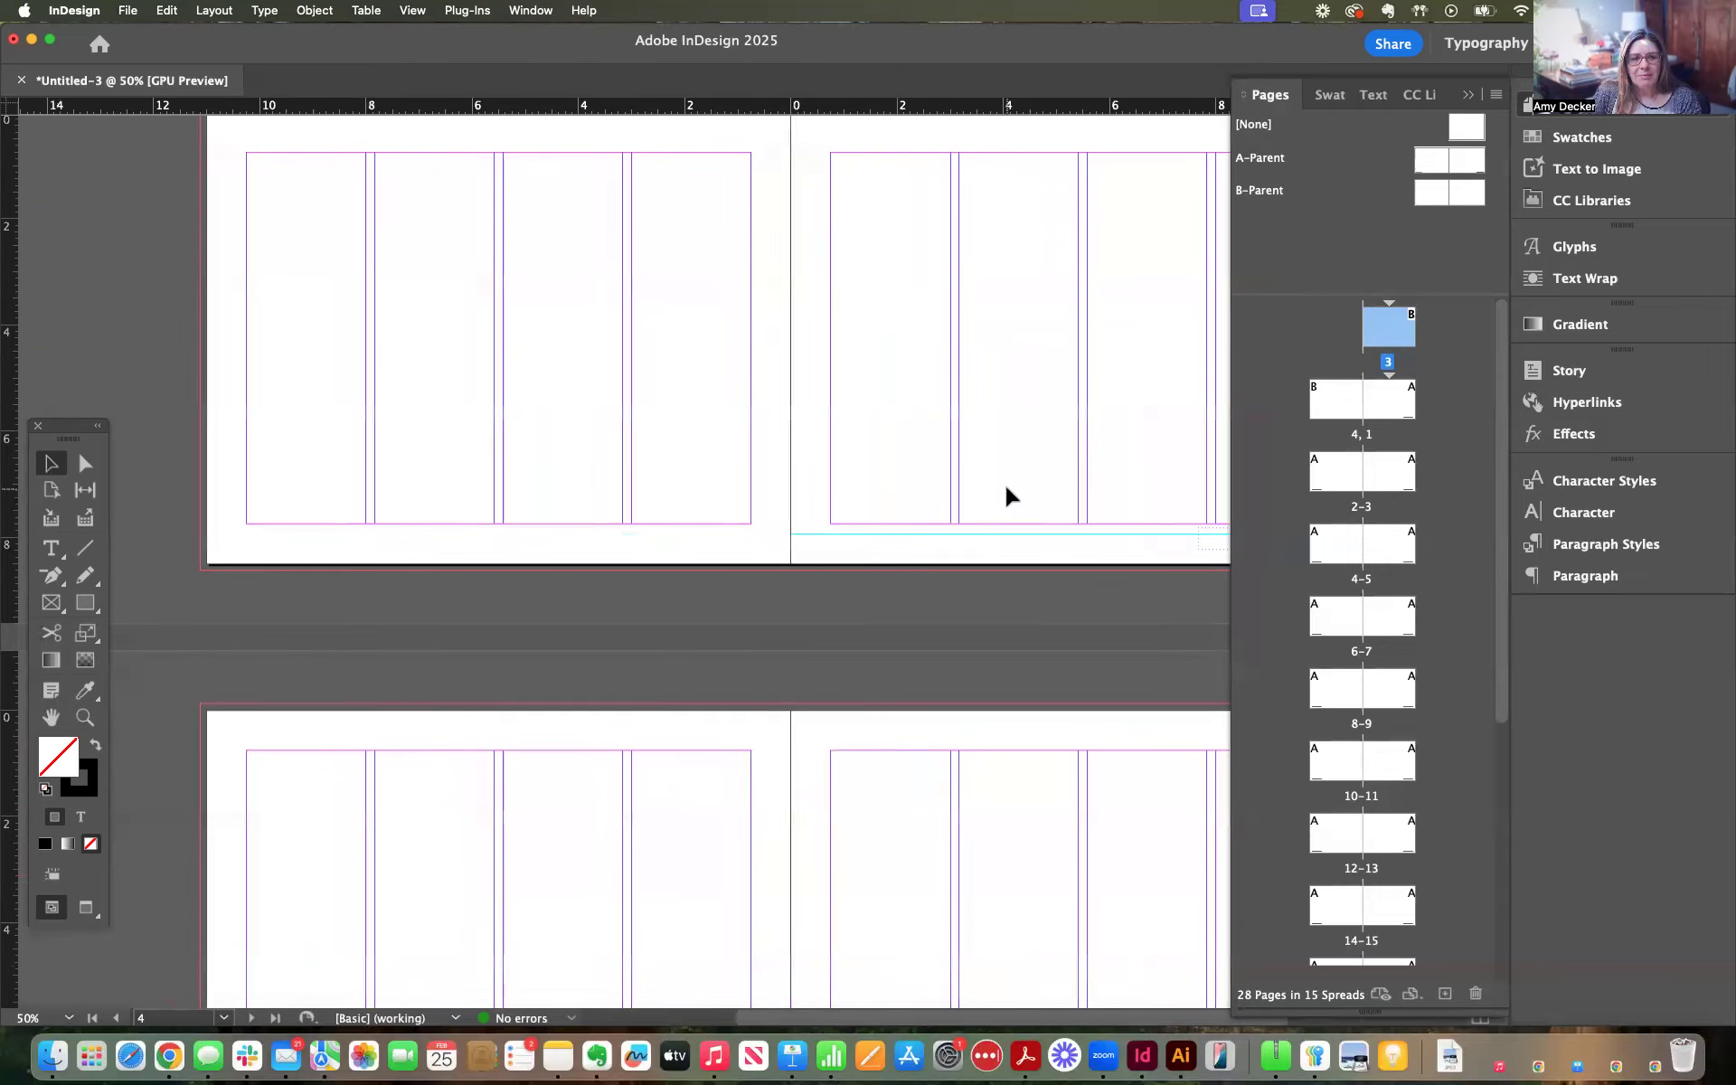
pyautogui.hscroll(2, 1008, 496)
pyautogui.scroll(-2, 1009, 496)
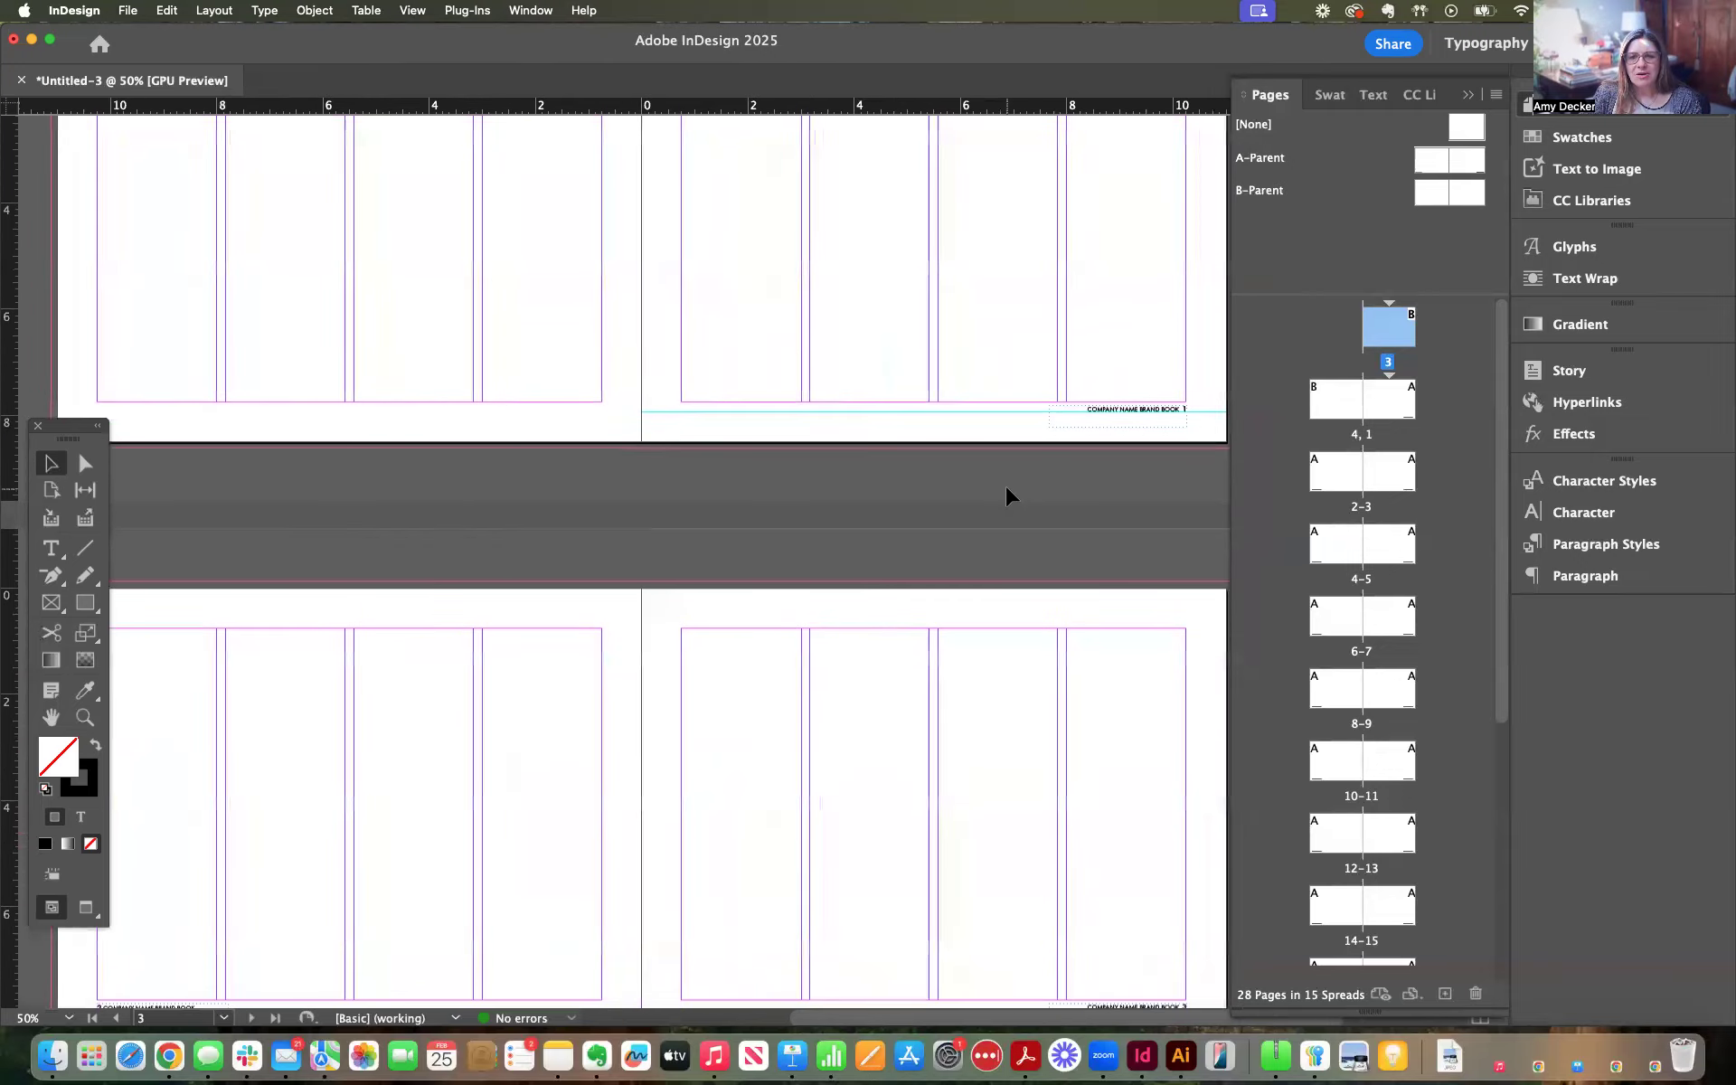
# On the A-Parent's left page, recolour the footer text "COMPANY NAME BRAND BOOK" to cyan #00cbee, leaving out the page-number marker
pyautogui.doubleClick(1438, 163)
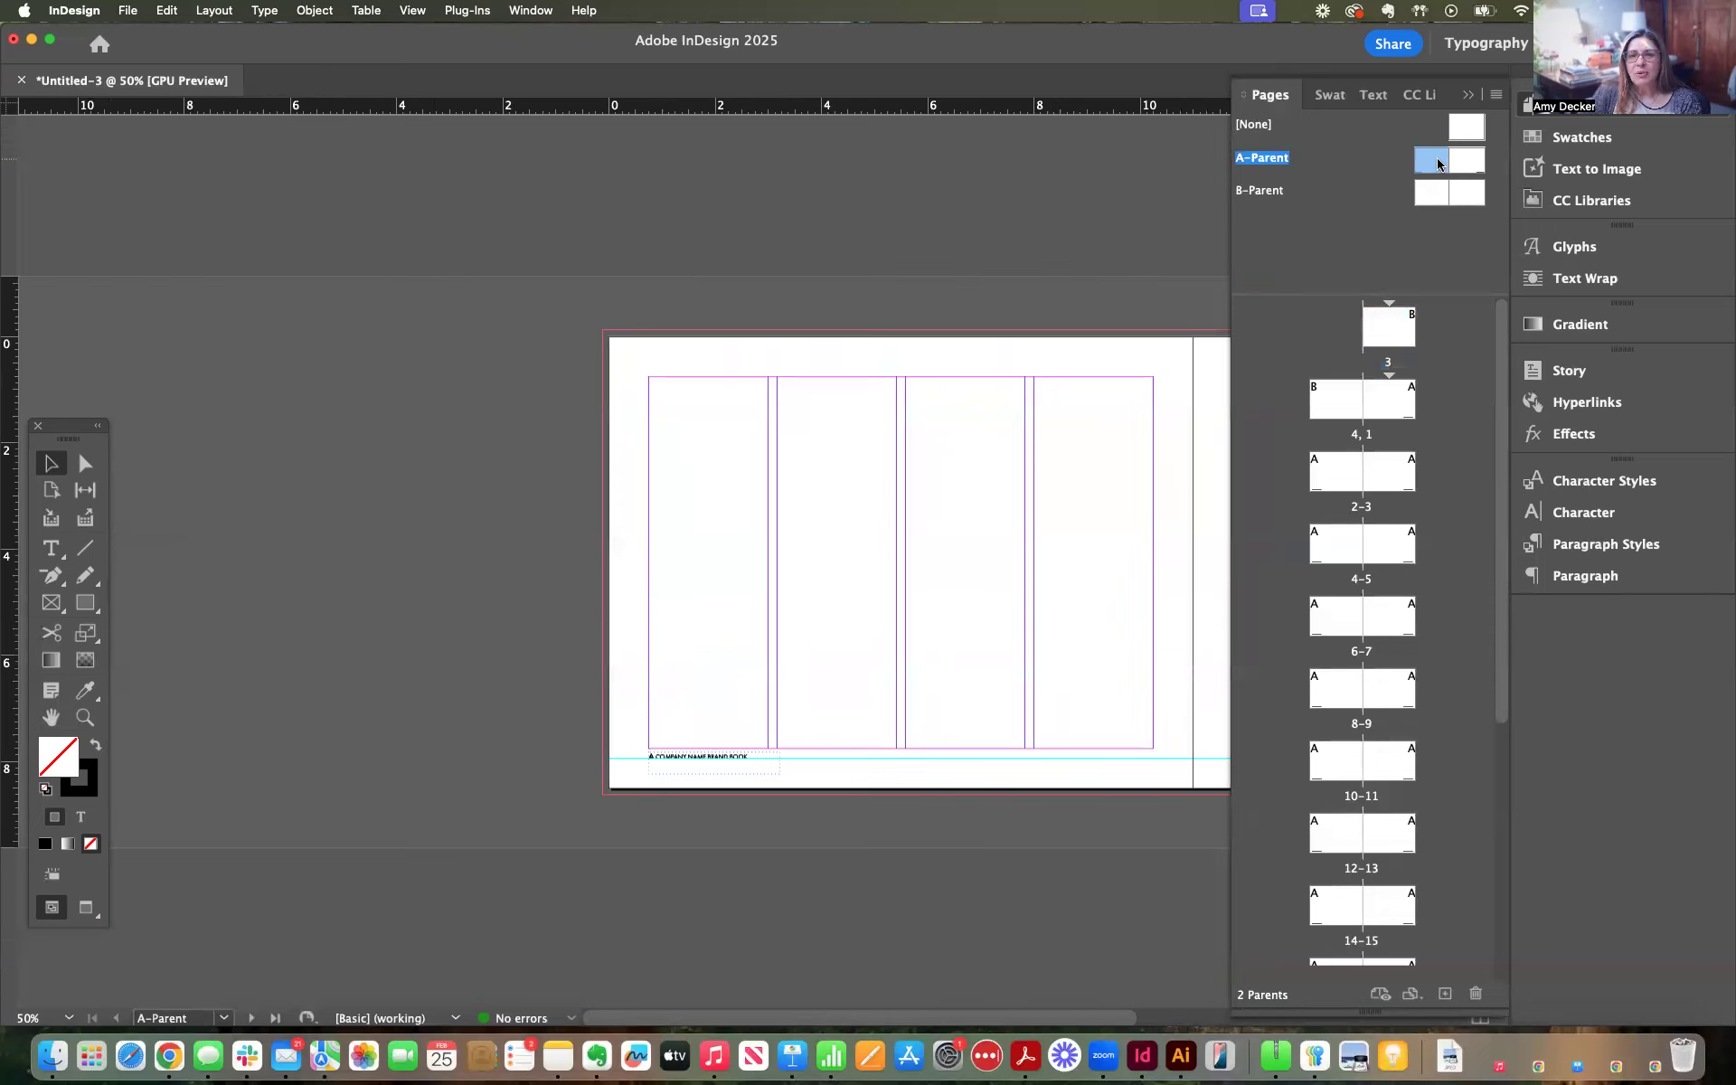
pyautogui.press('super+equal')
pyautogui.press('super+equal')
pyautogui.press('super+equal')
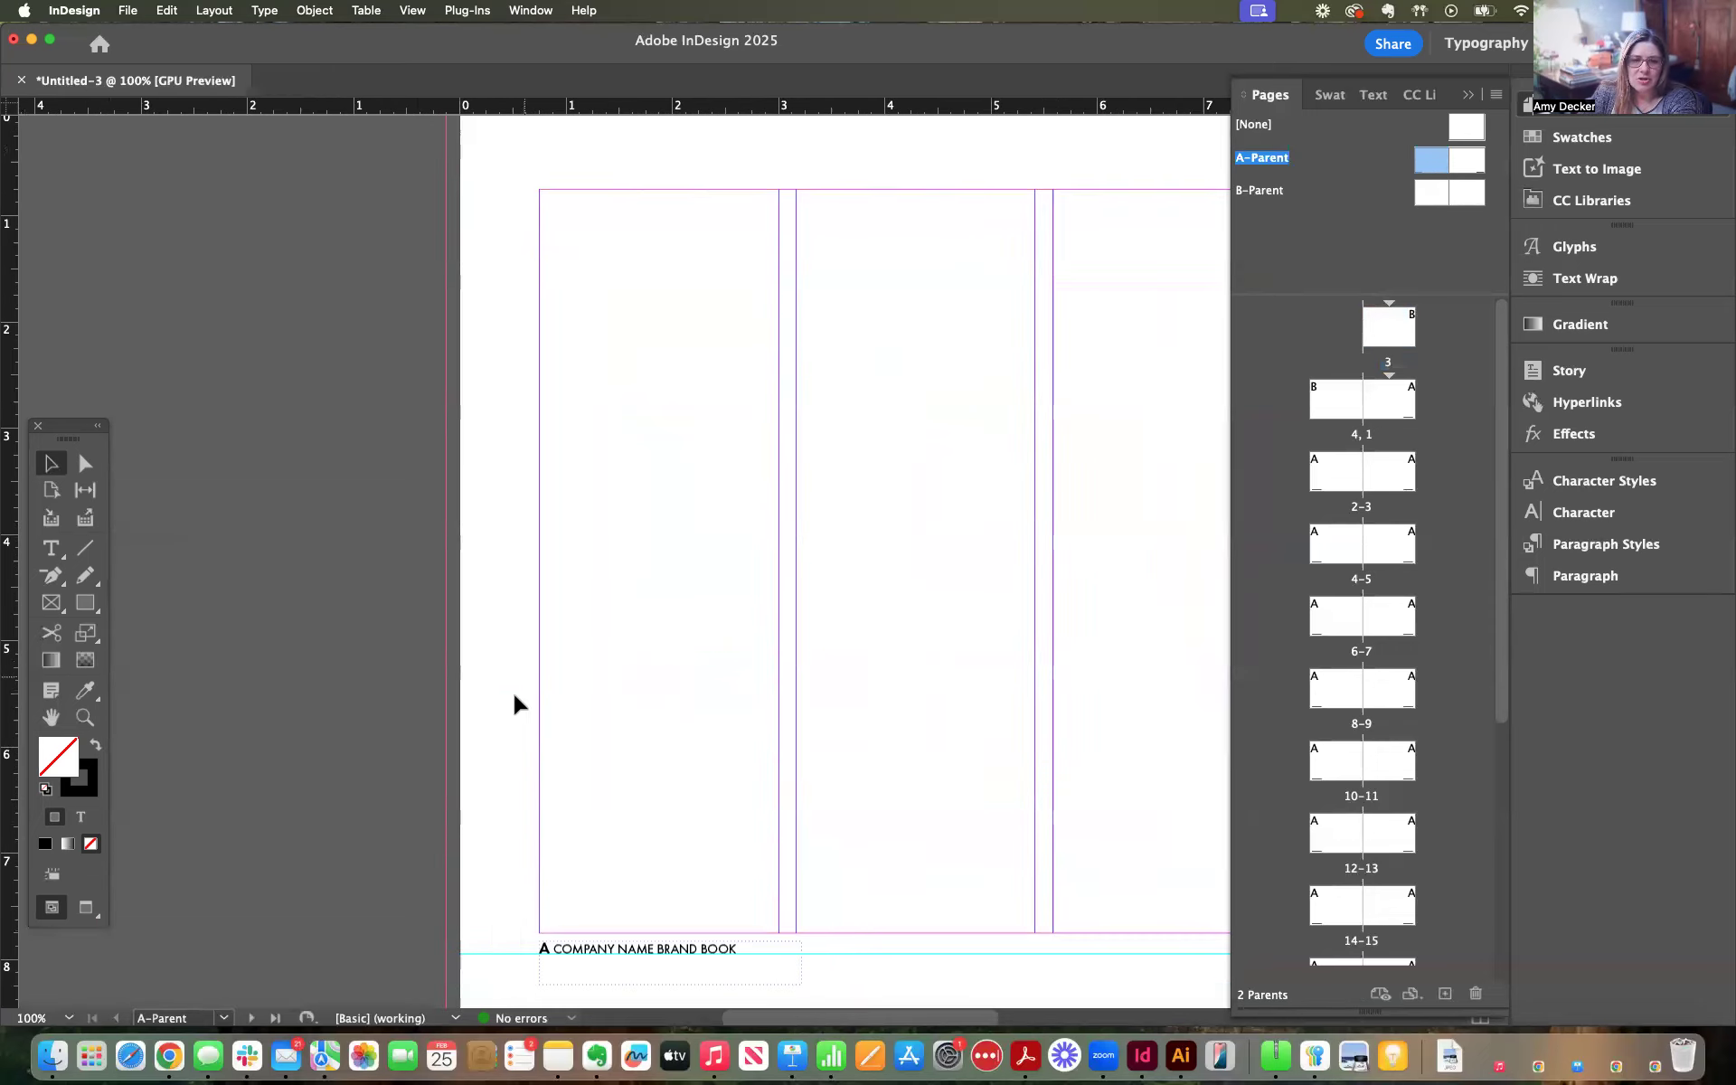
pyautogui.scroll(-5, 539, 783)
pyautogui.click(512, 747)
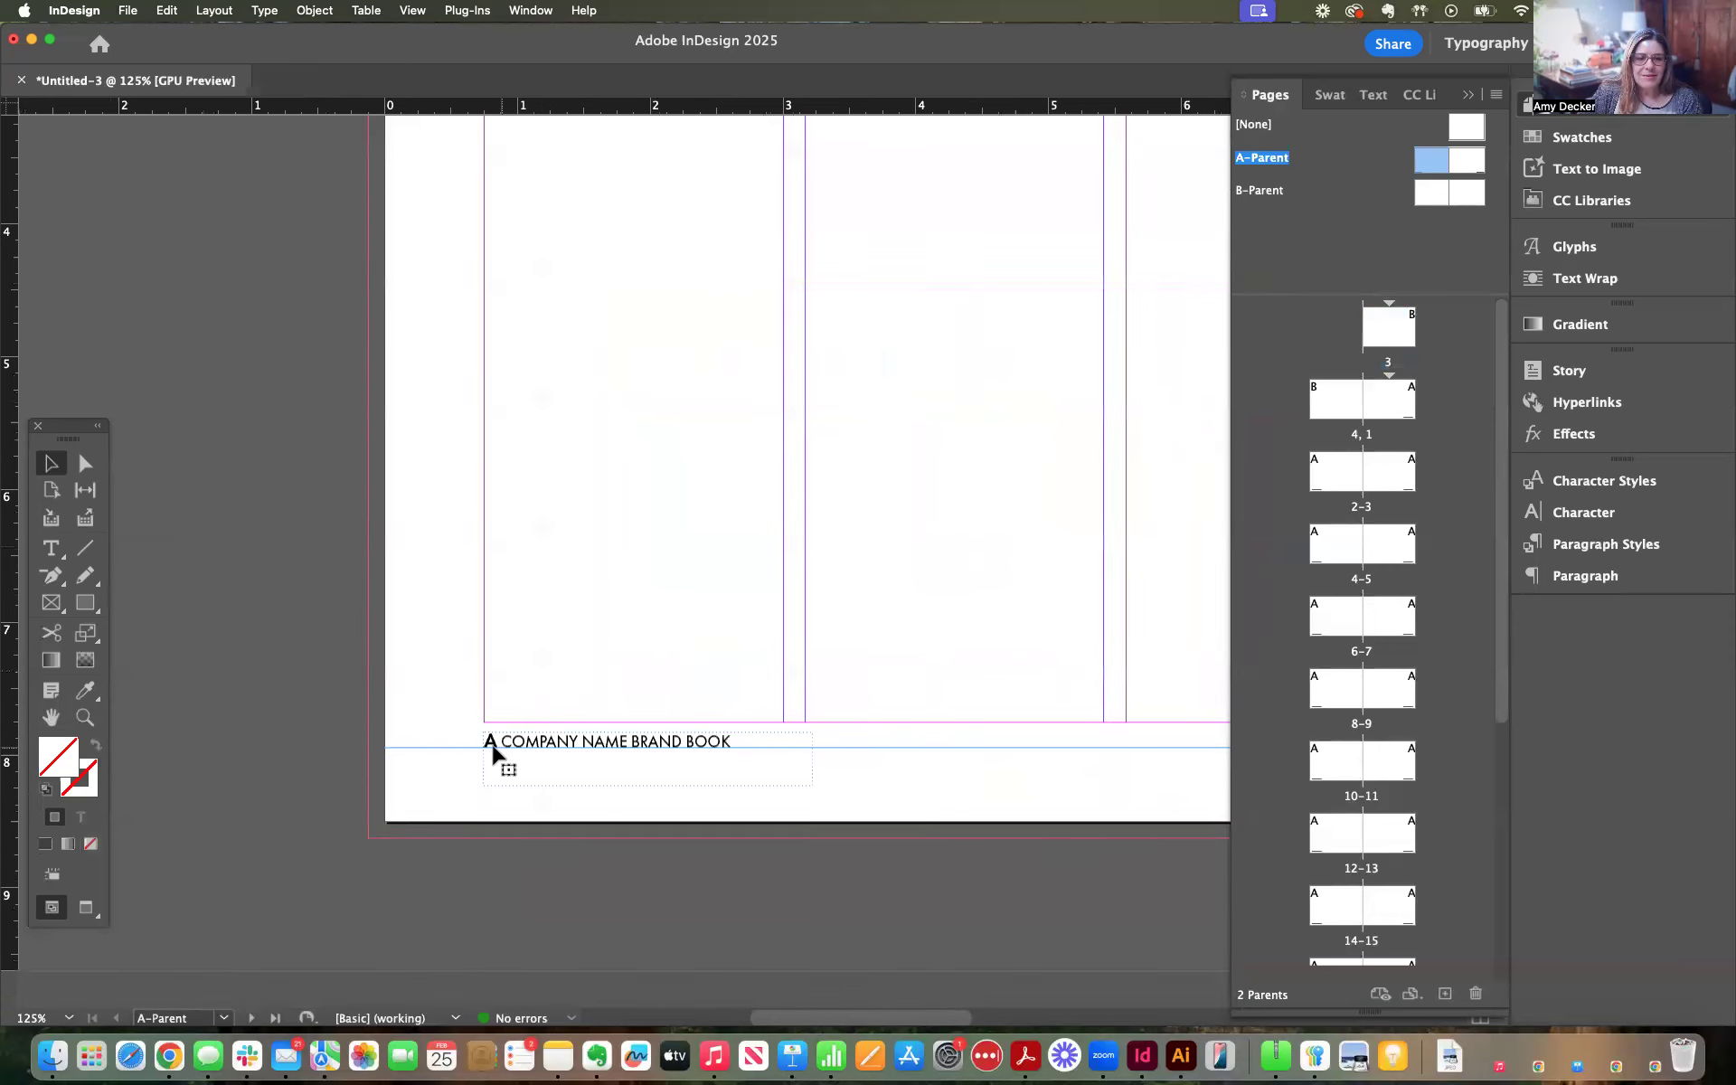
pyautogui.doubleClick(497, 743)
pyautogui.moveTo(502, 743); pyautogui.dragTo(735, 732)
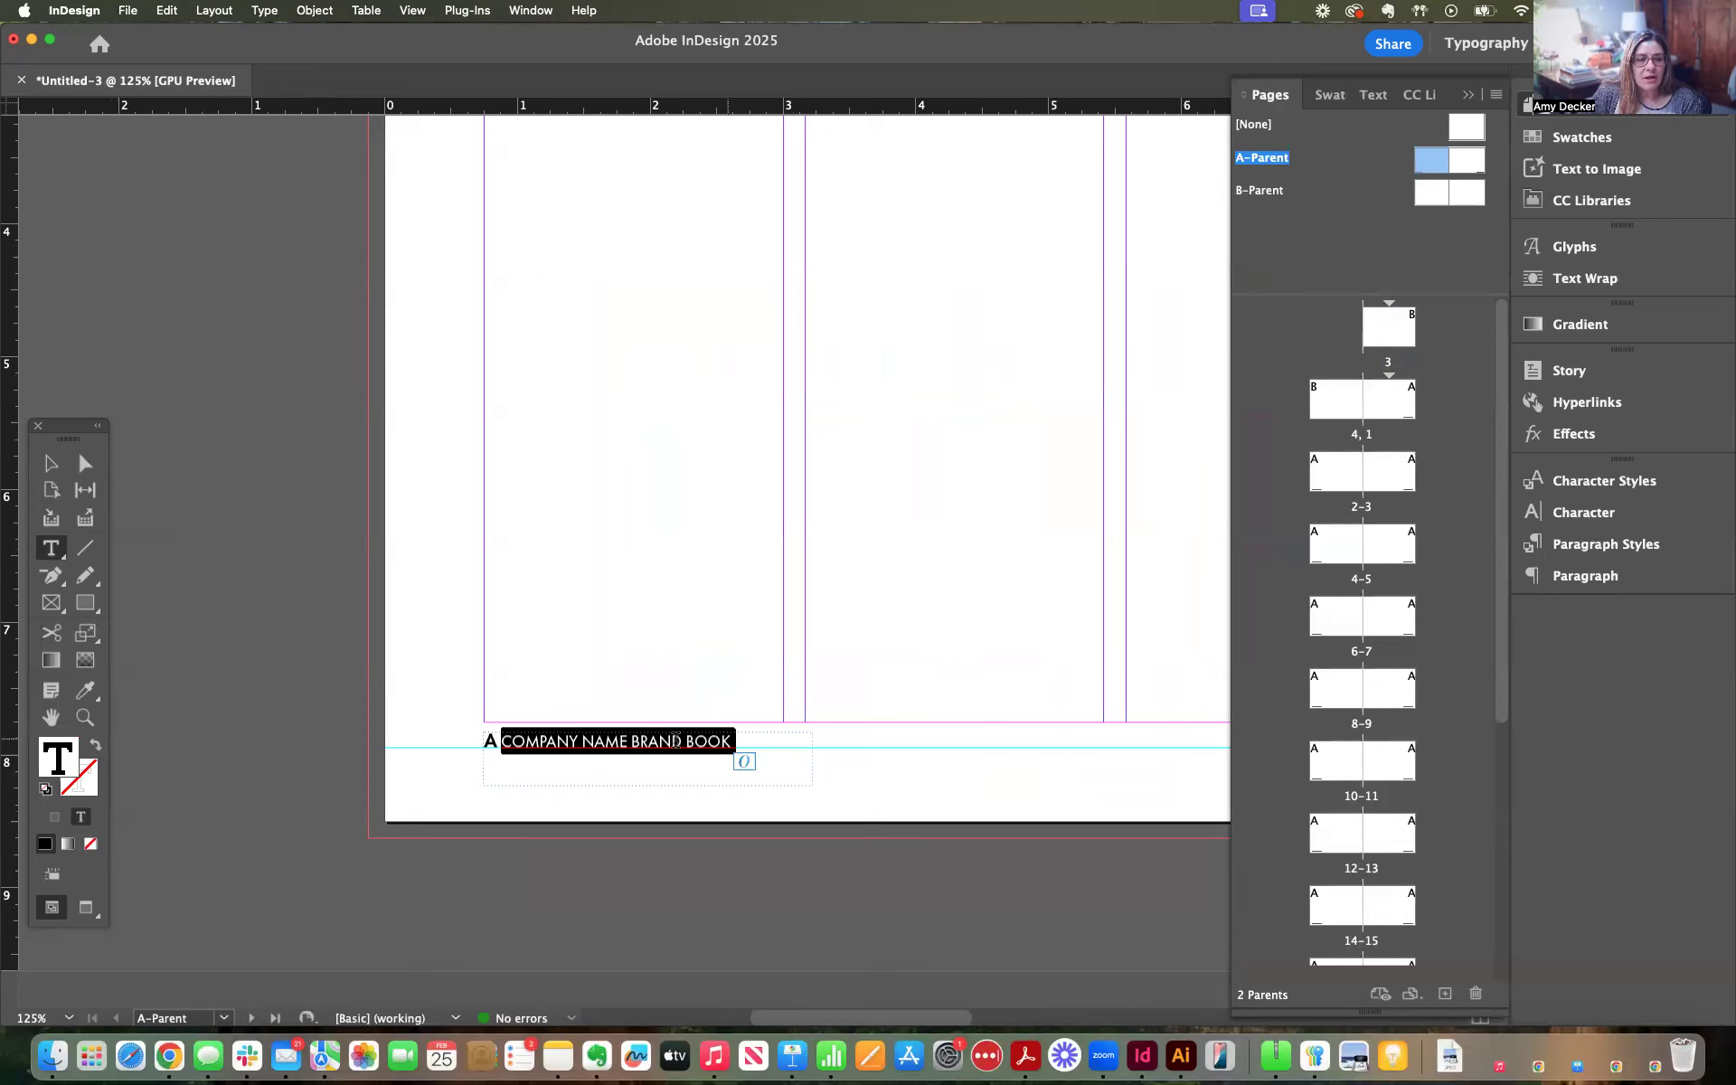
pyautogui.doubleClick(65, 758)
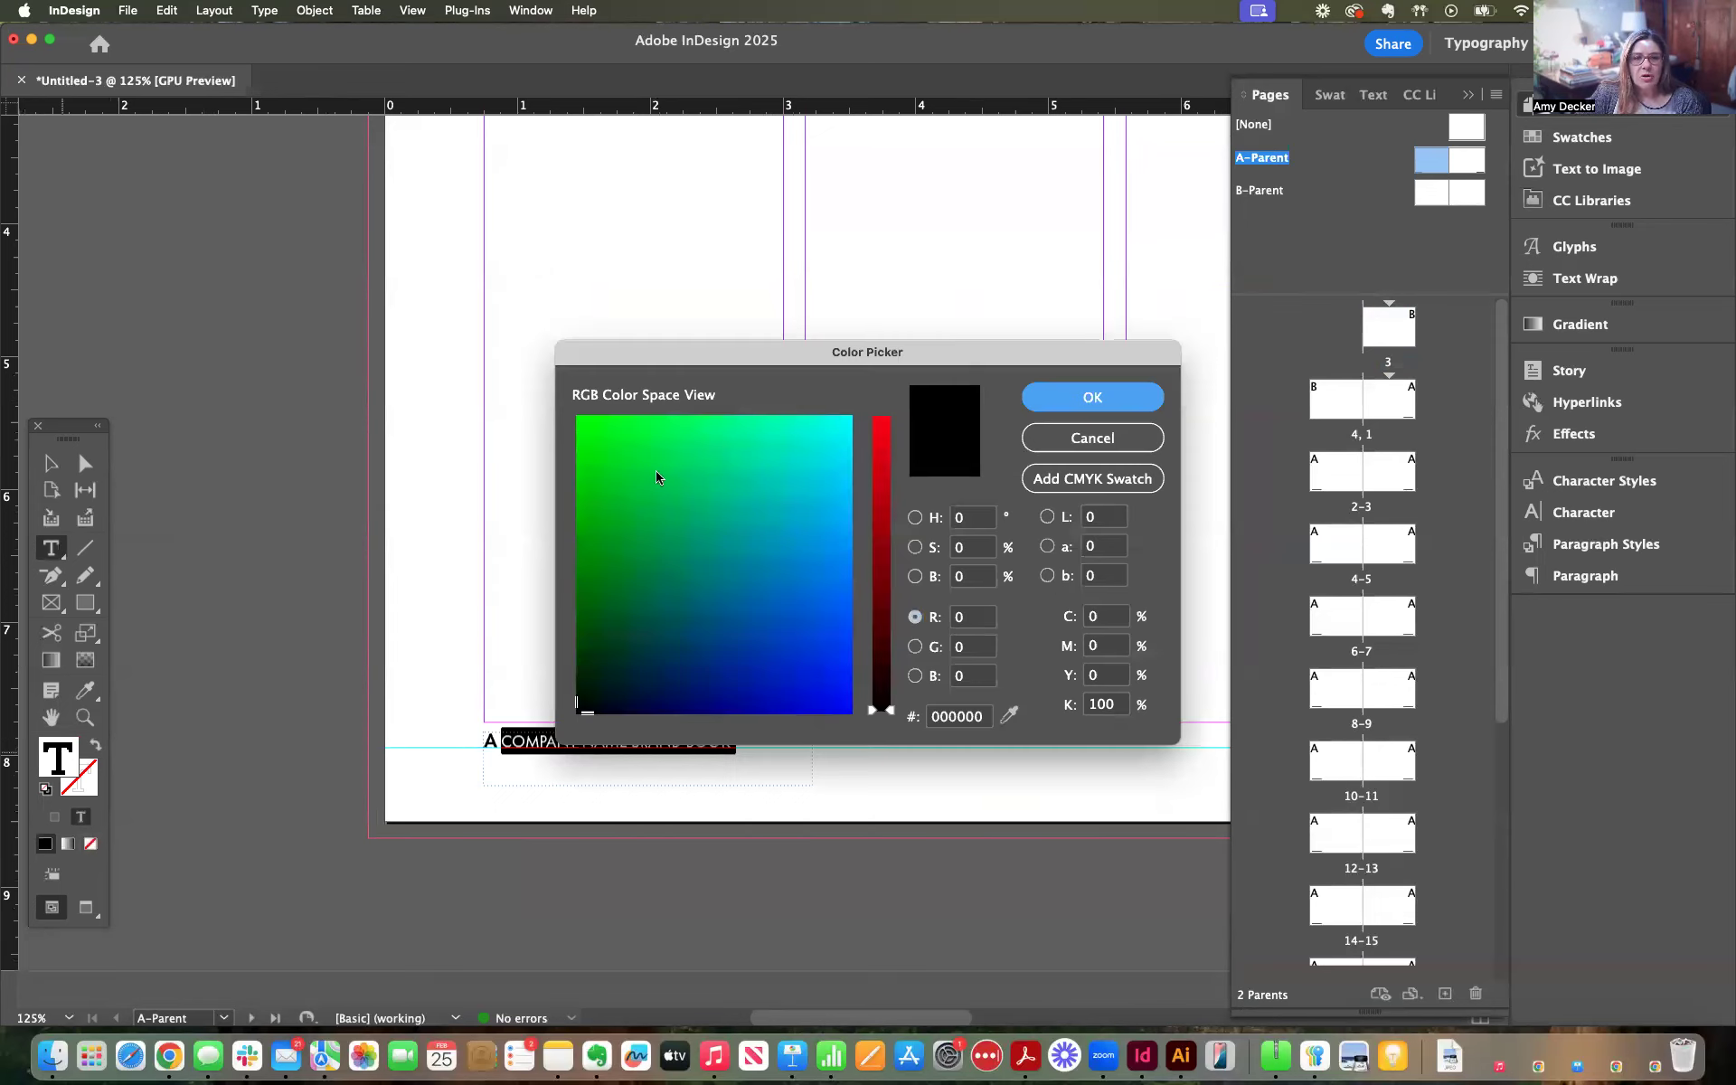
pyautogui.click(831, 474)
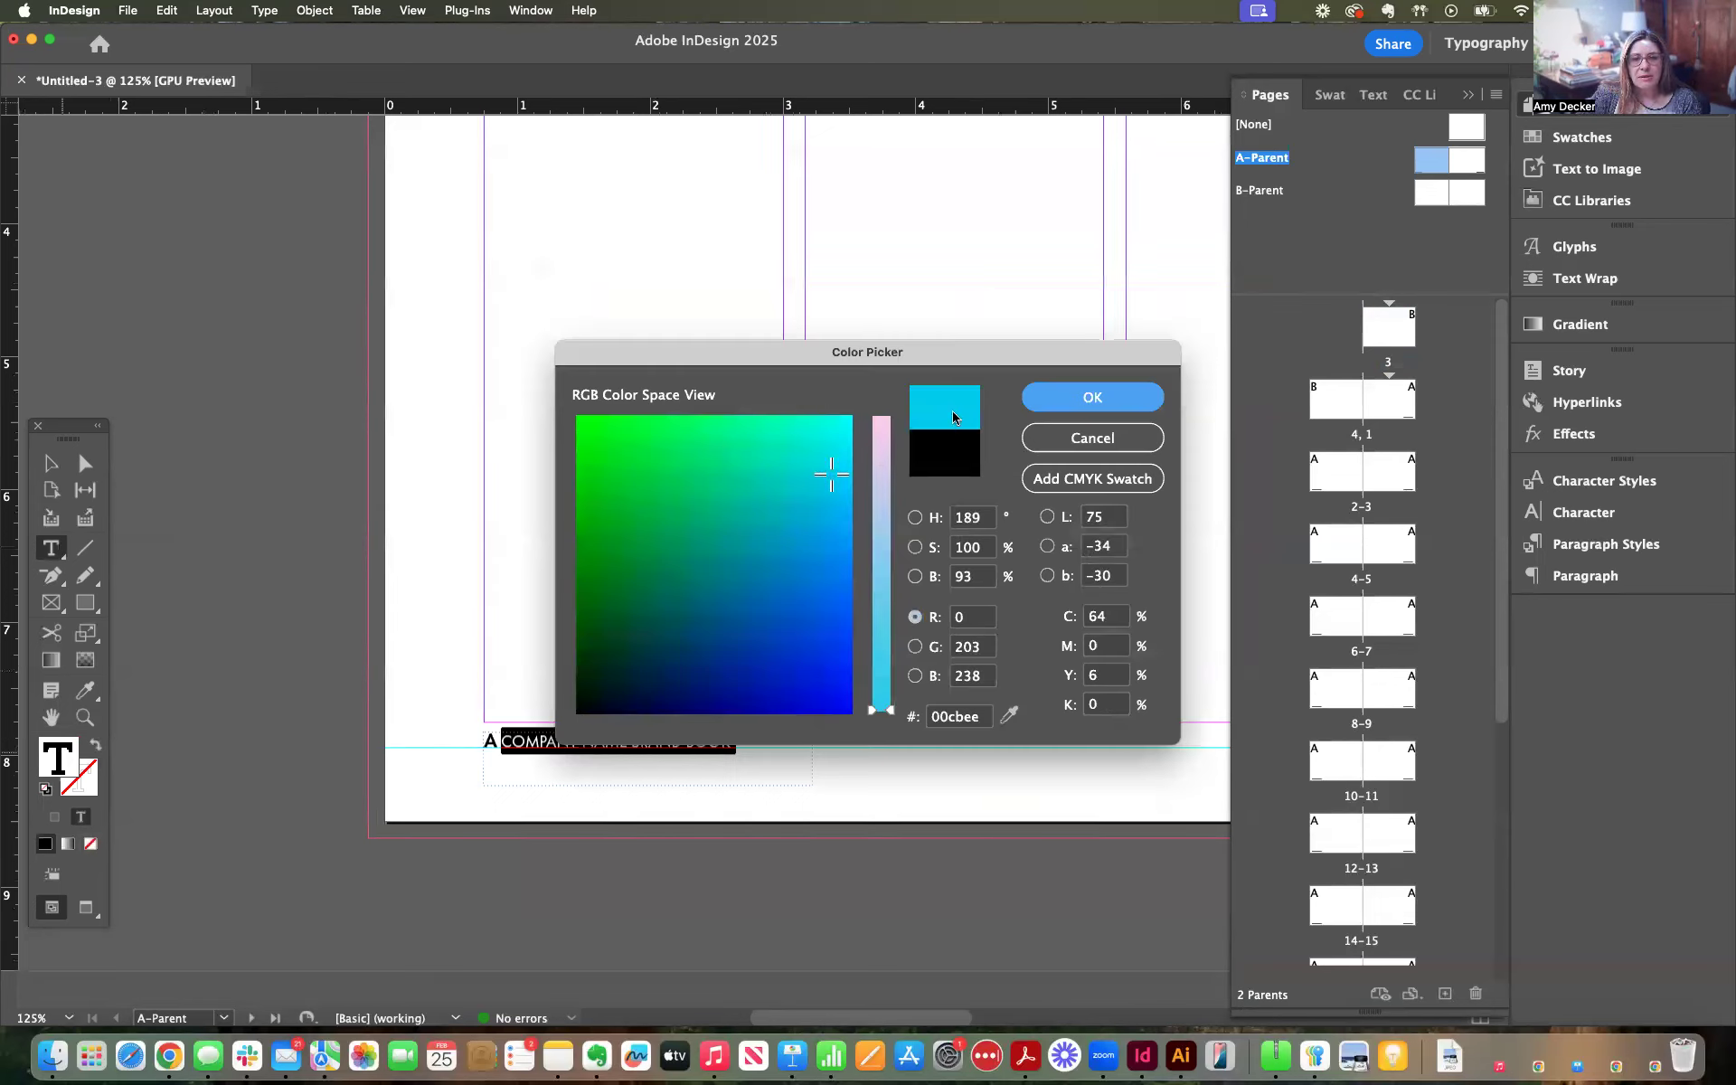
pyautogui.click(1092, 398)
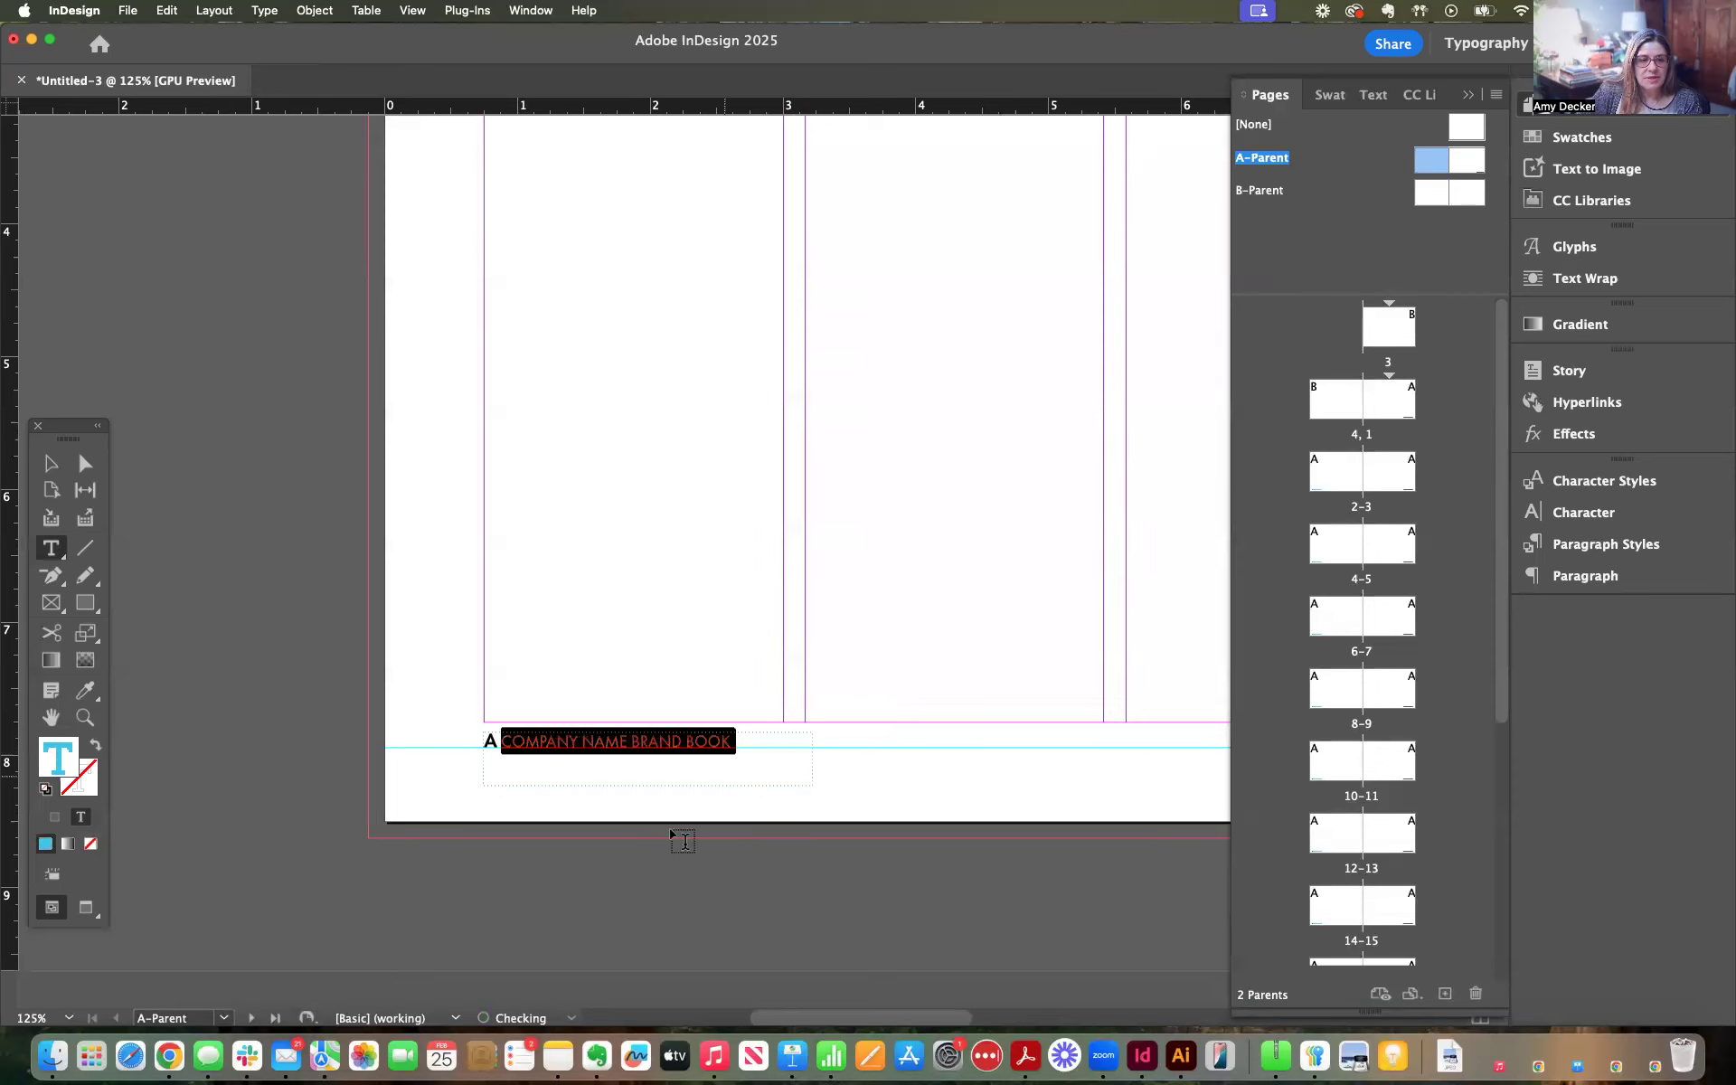
pyautogui.click(685, 783)
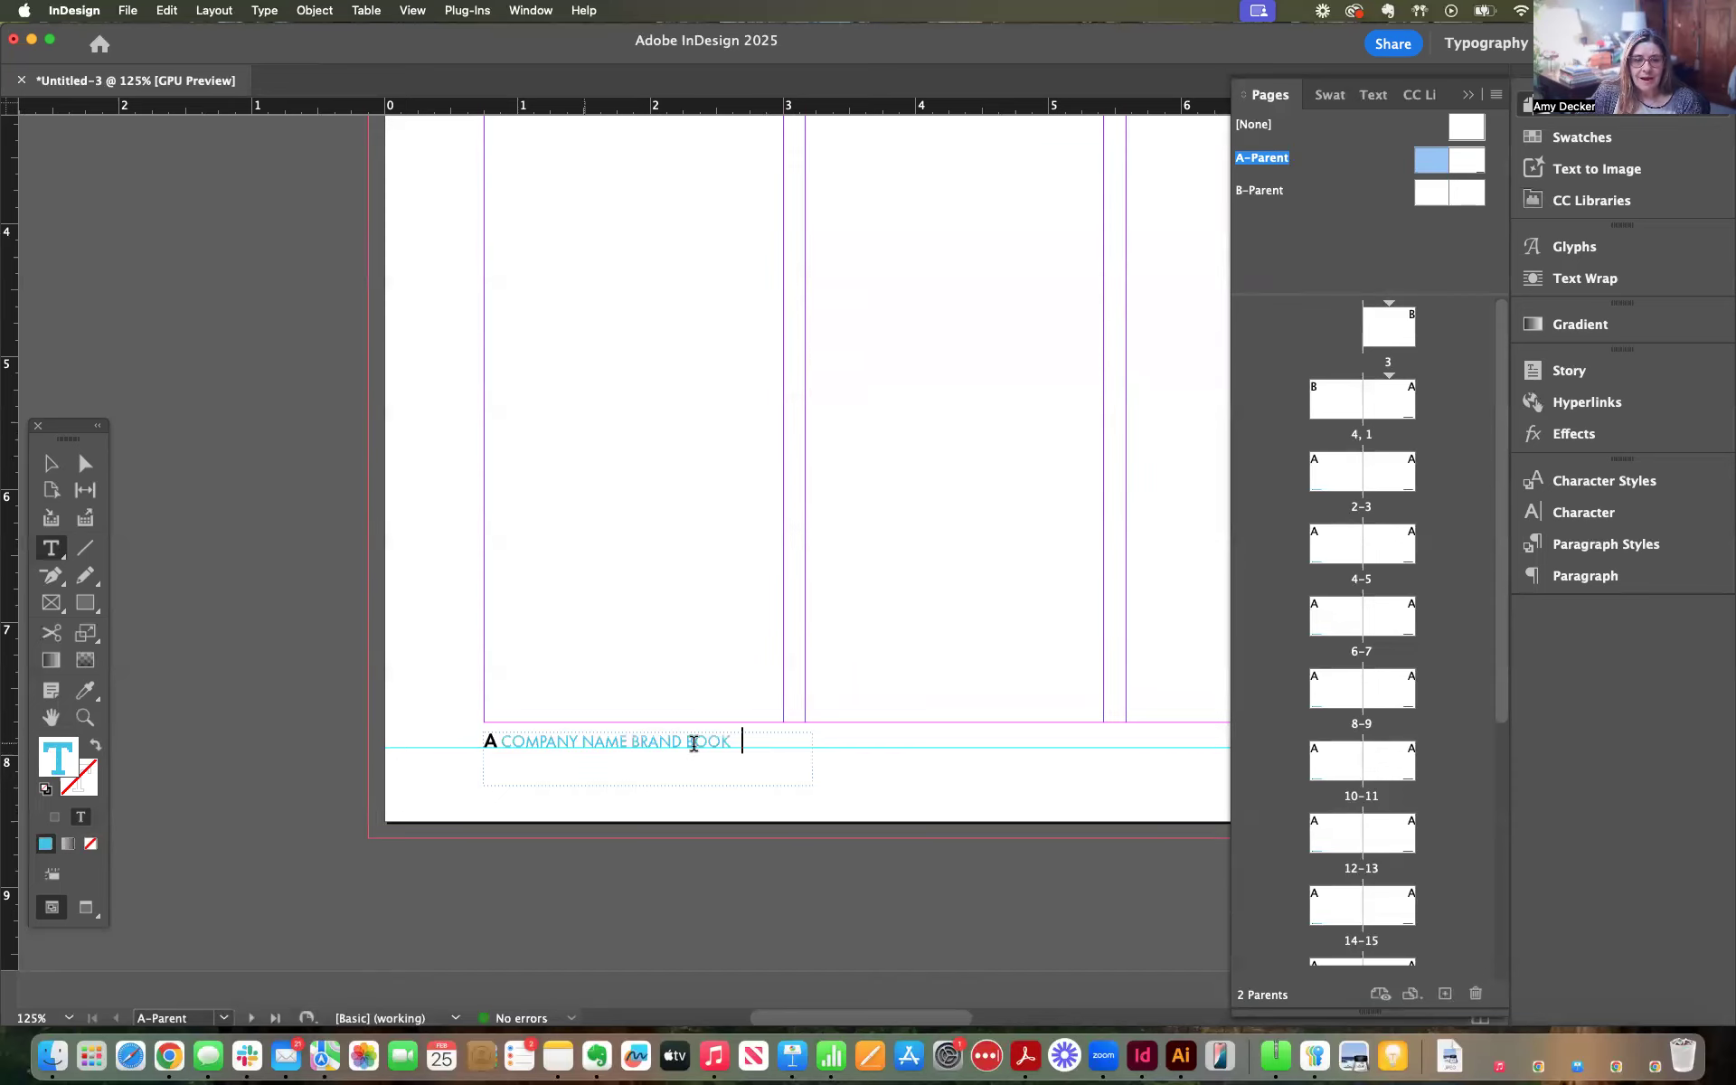
# Draw a small rectangle above the footer on the A-Parent's left page, with the footer's cyan as fill and no stroke
pyautogui.hscroll(1, 886, 744)
pyautogui.hscroll(1, 886, 744)
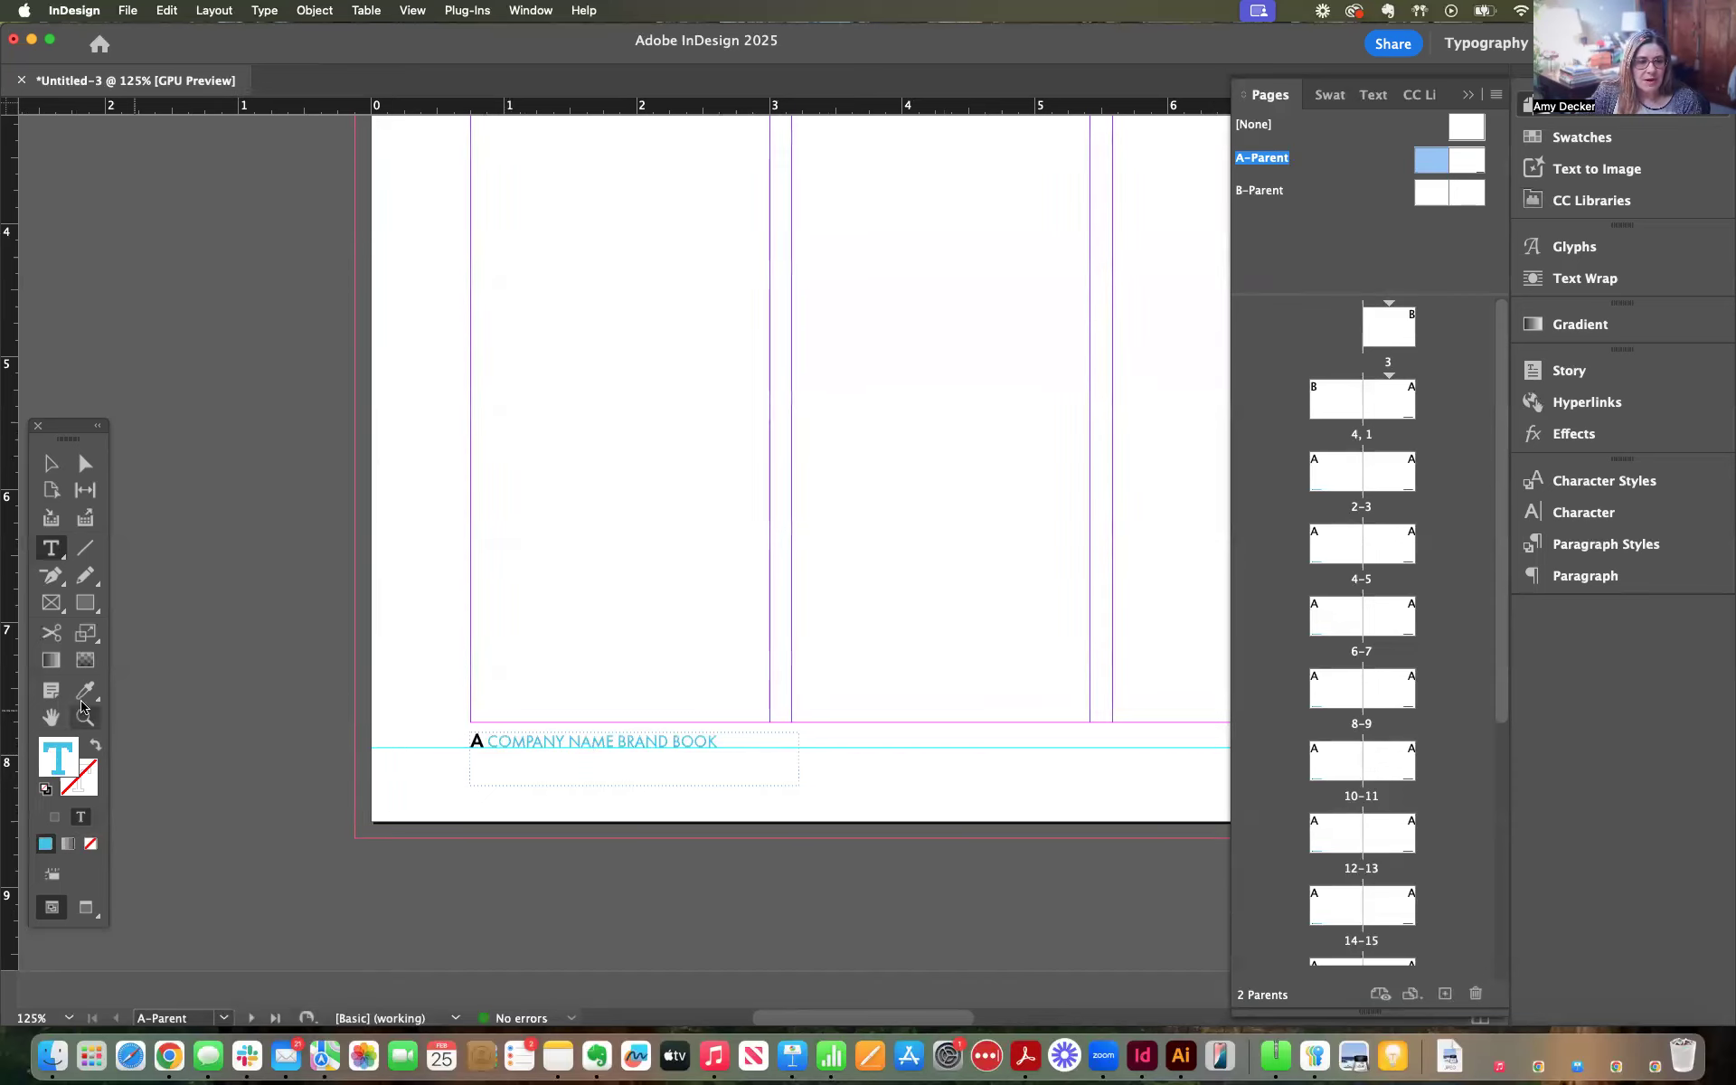
pyautogui.hscroll(10, 895, 734)
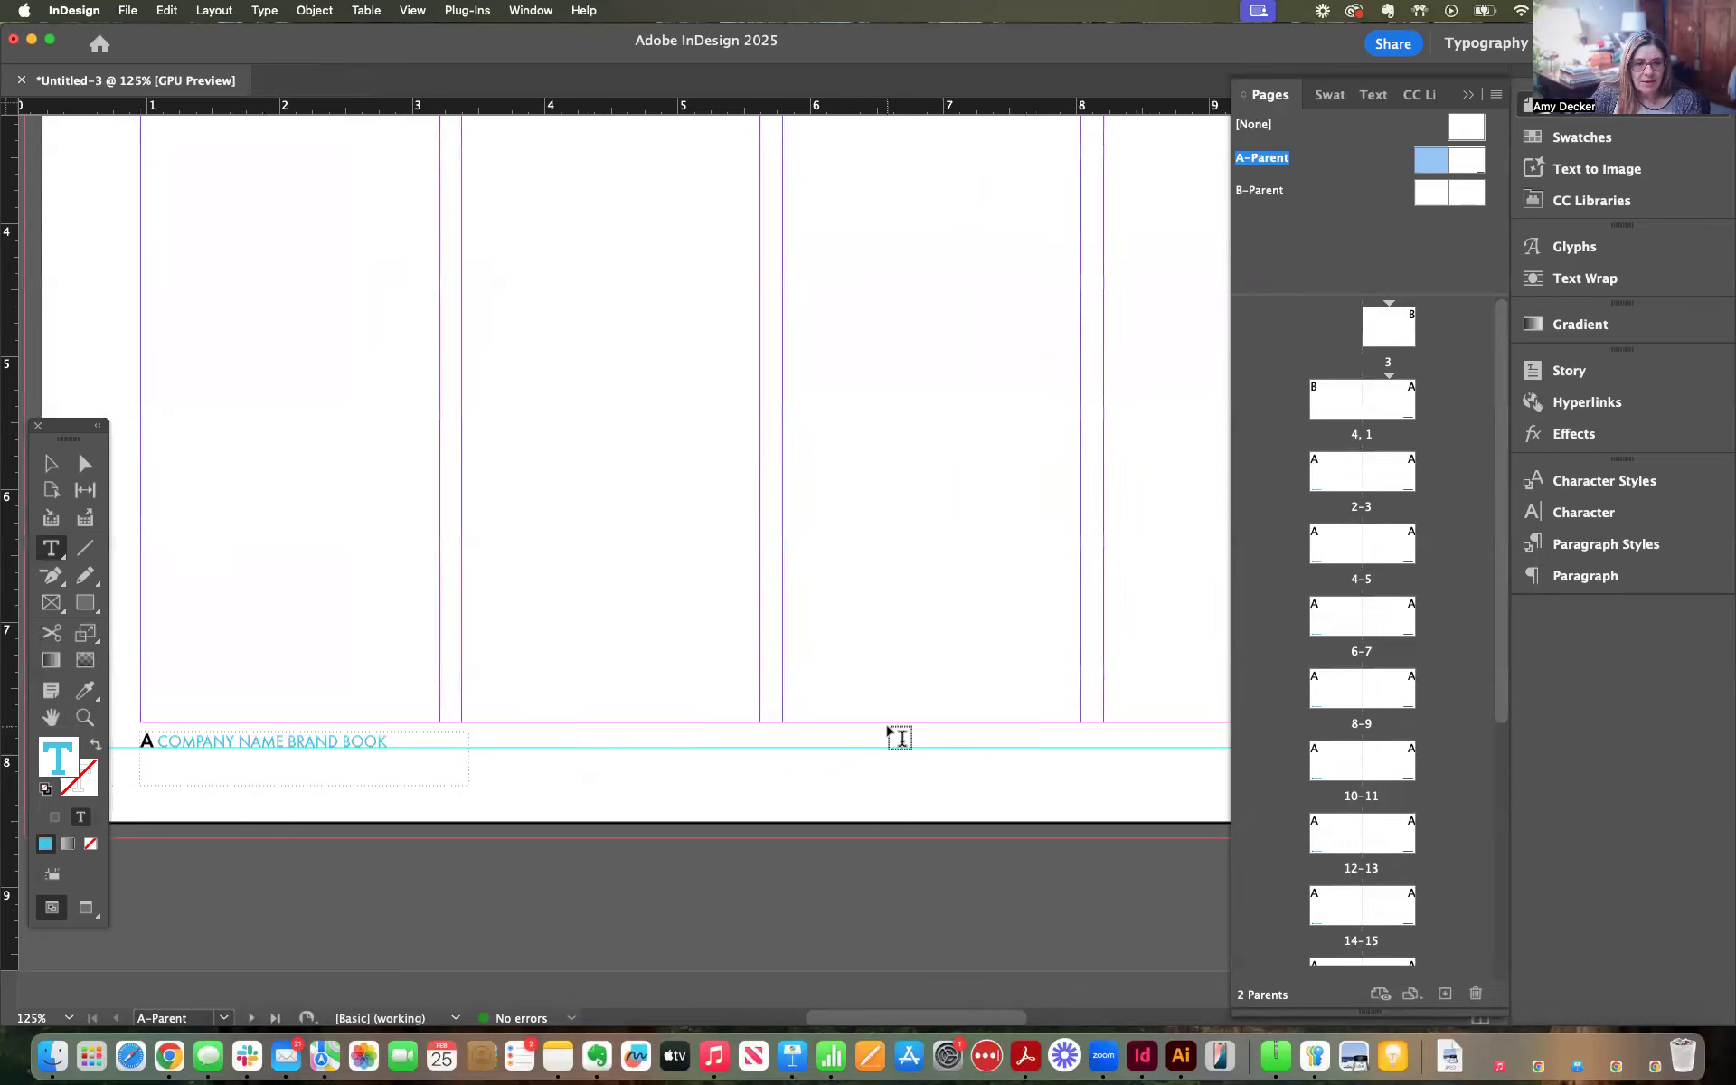
pyautogui.hscroll(-14, 900, 737)
pyautogui.click(85, 602)
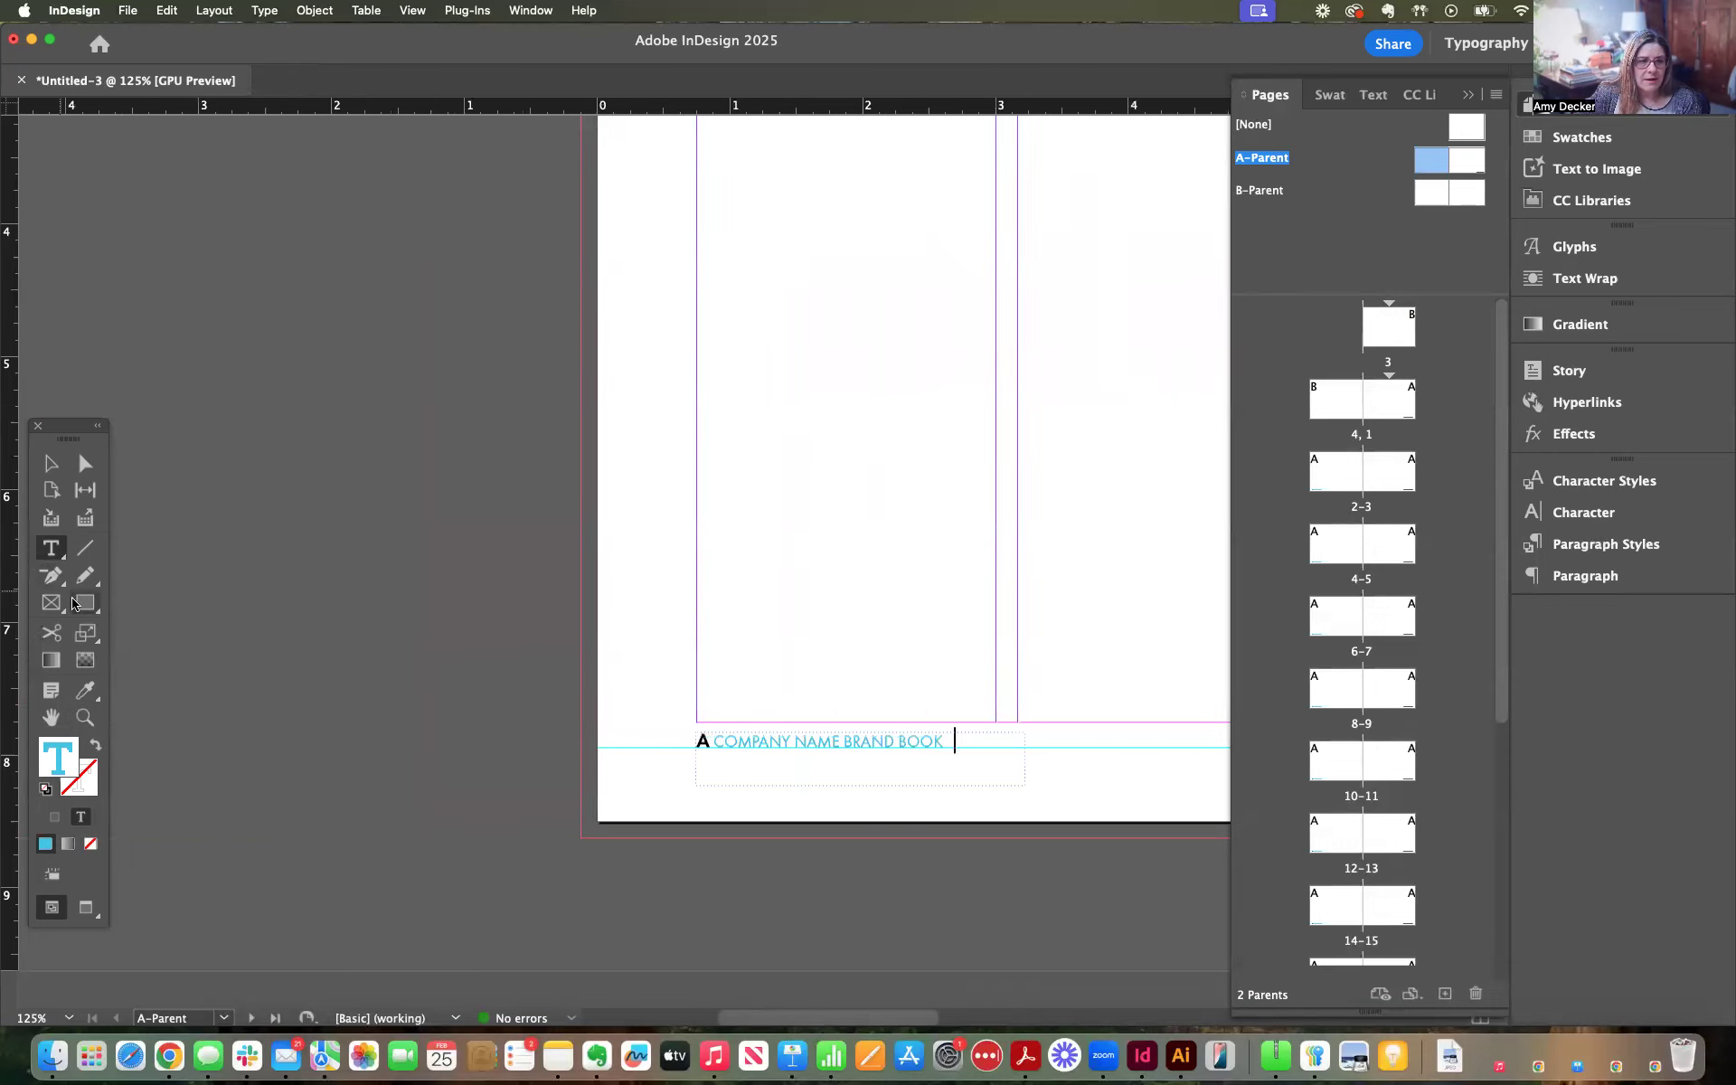
pyautogui.moveTo(702, 564); pyautogui.dragTo(803, 624)
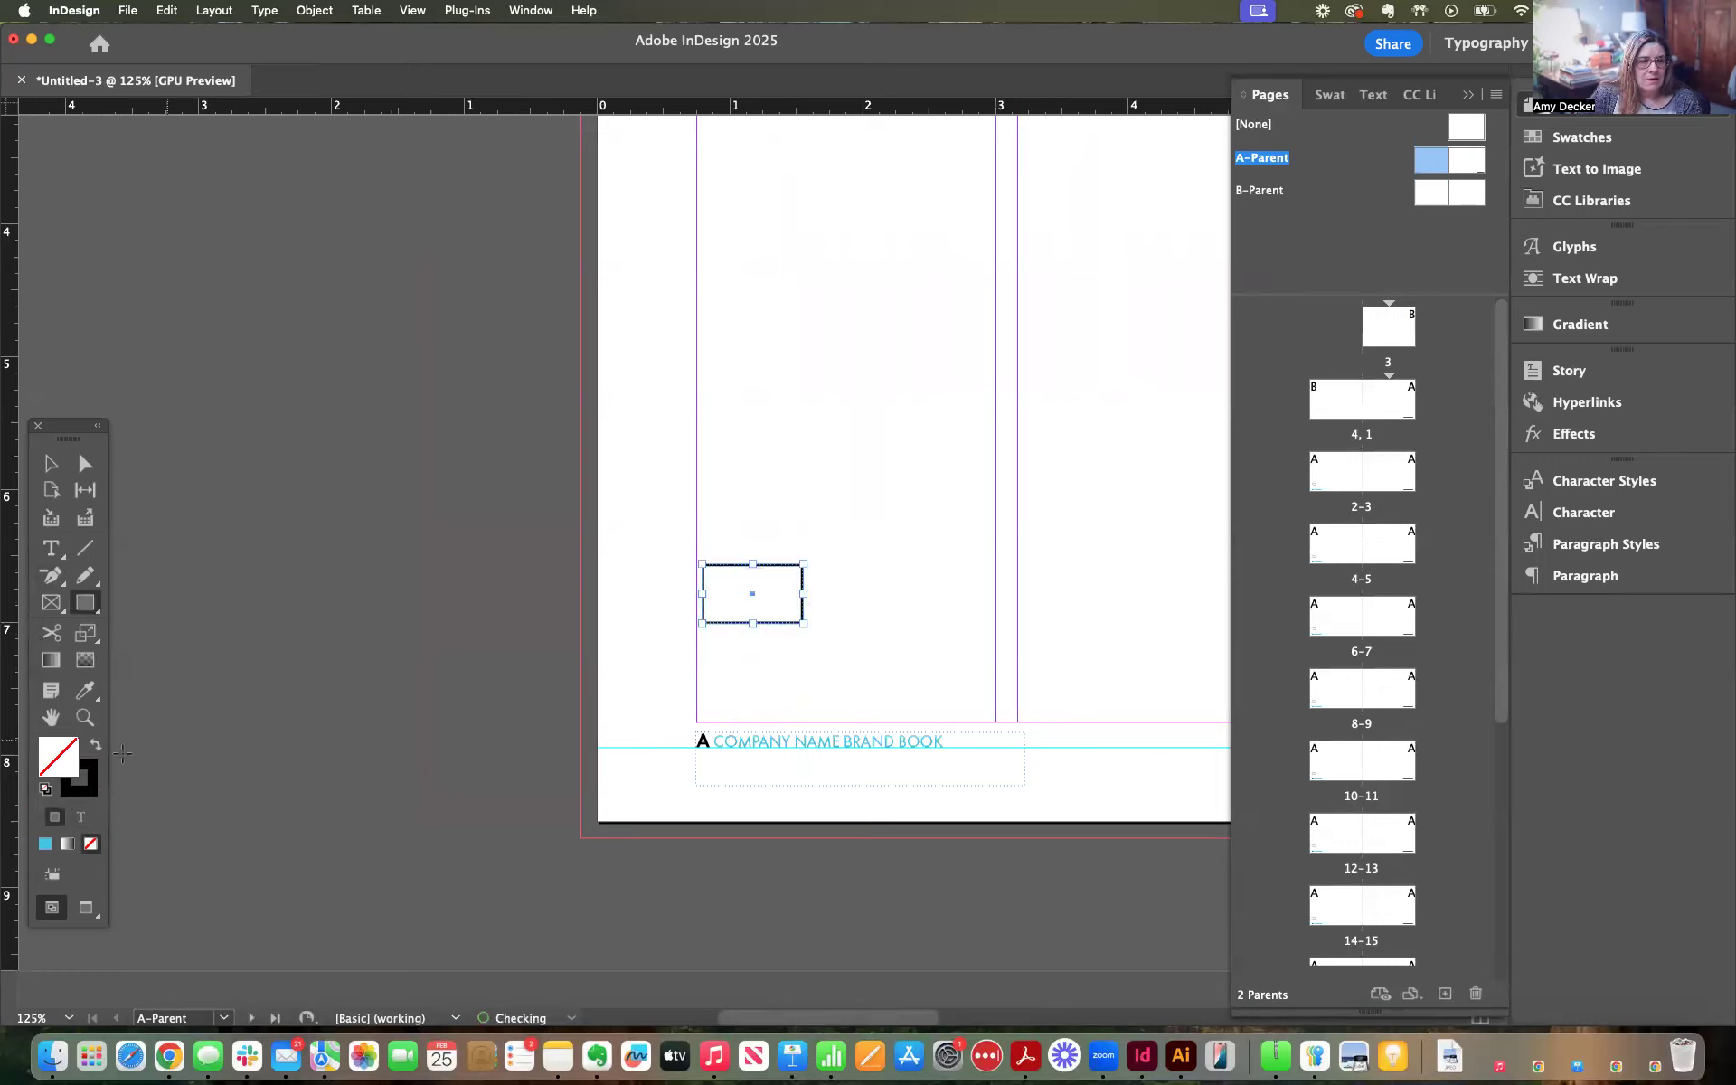
pyautogui.click(46, 844)
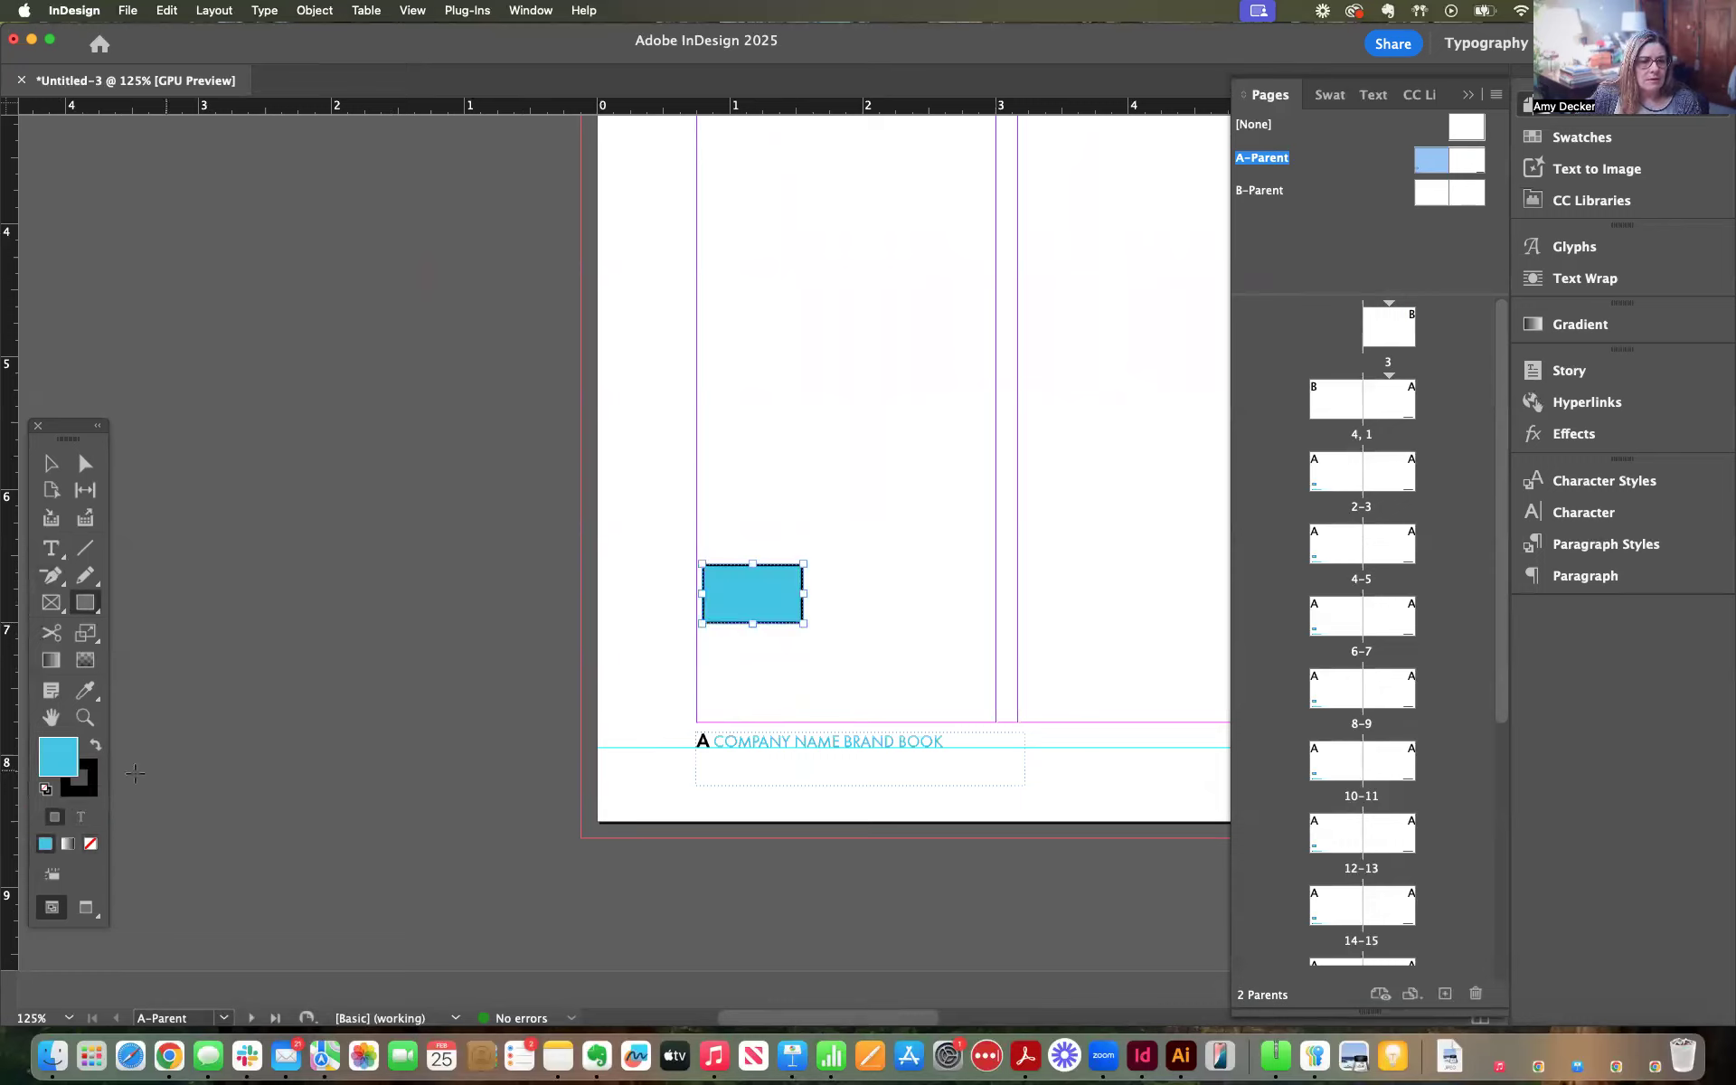
pyautogui.click(89, 786)
pyautogui.click(91, 843)
# Cut the cyan rectangle and paste it onto the A-Parent's right page, placing it just above the footer
pyautogui.click(51, 463)
pyautogui.click(249, 441)
pyautogui.click(727, 580)
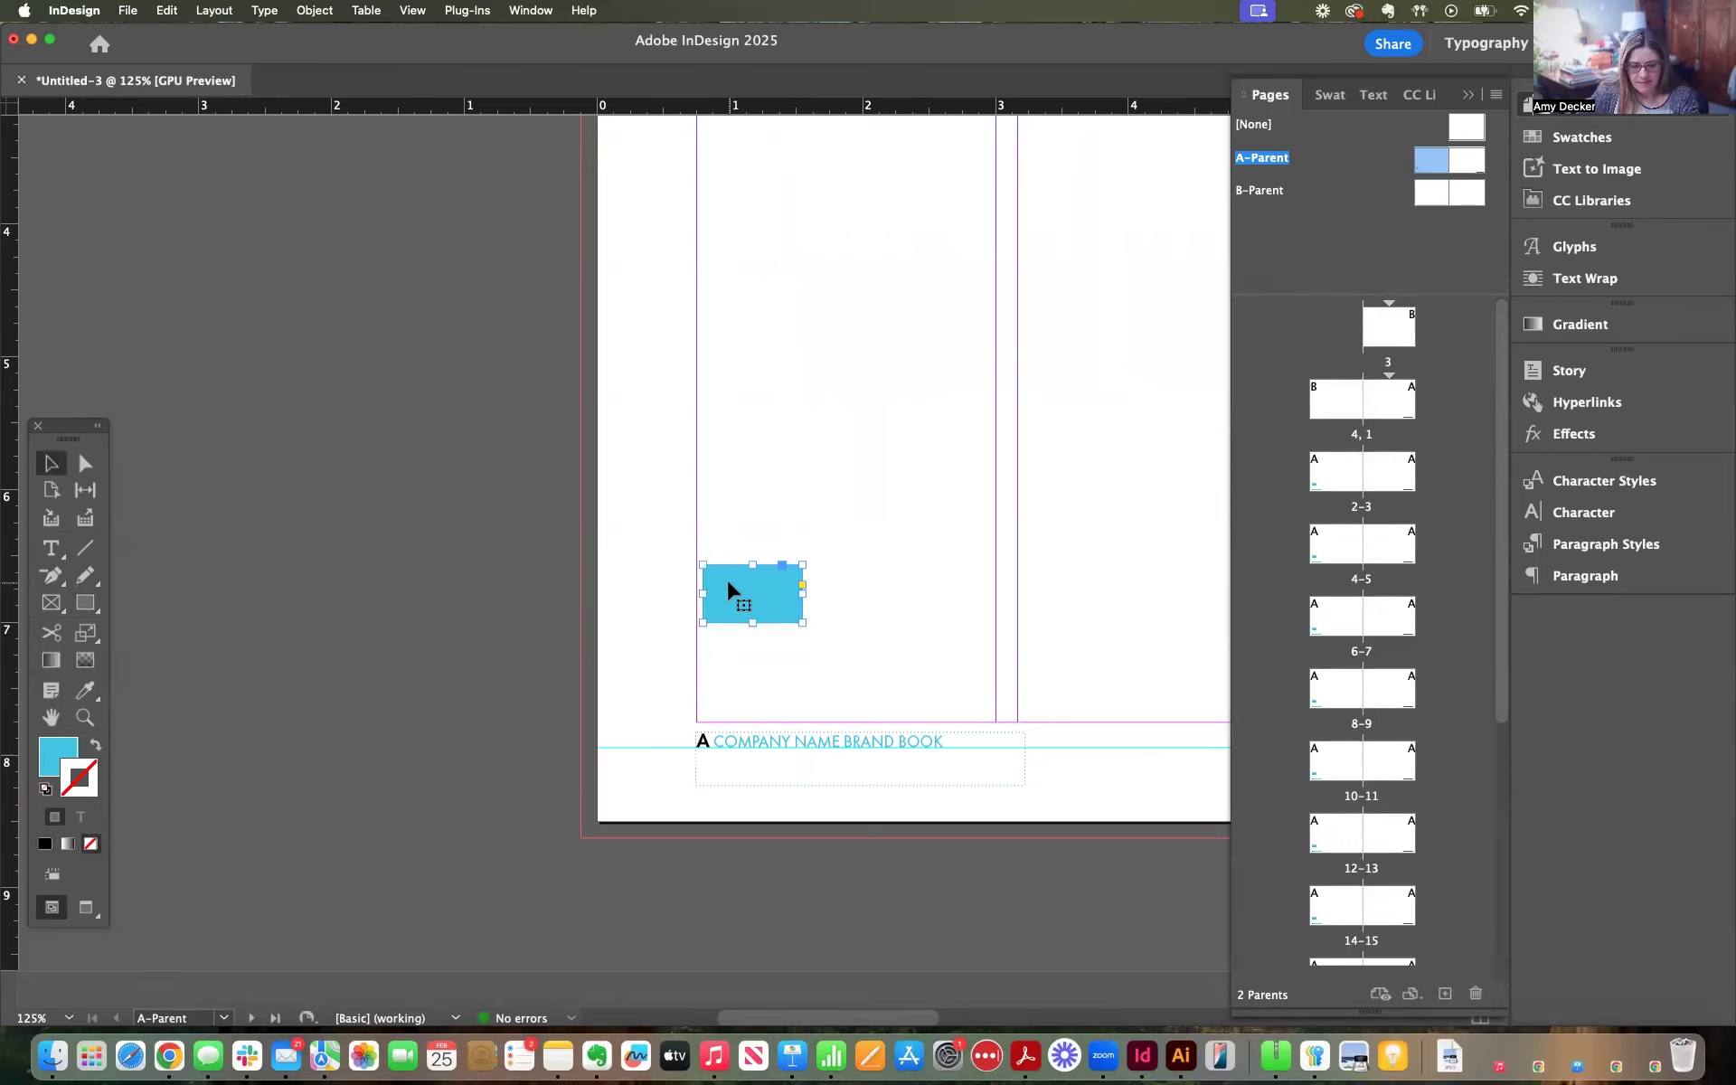
pyautogui.press('Delete')
pyautogui.moveTo(1104, 495); pyautogui.dragTo(380, 441)
pyautogui.moveTo(1211, 452); pyautogui.dragTo(161, 389)
pyautogui.moveTo(1203, 438); pyautogui.dragTo(821, 411)
pyautogui.moveTo(1134, 425); pyautogui.dragTo(775, 380)
pyautogui.press('super+v')
pyautogui.moveTo(778, 565); pyautogui.dragTo(882, 660)
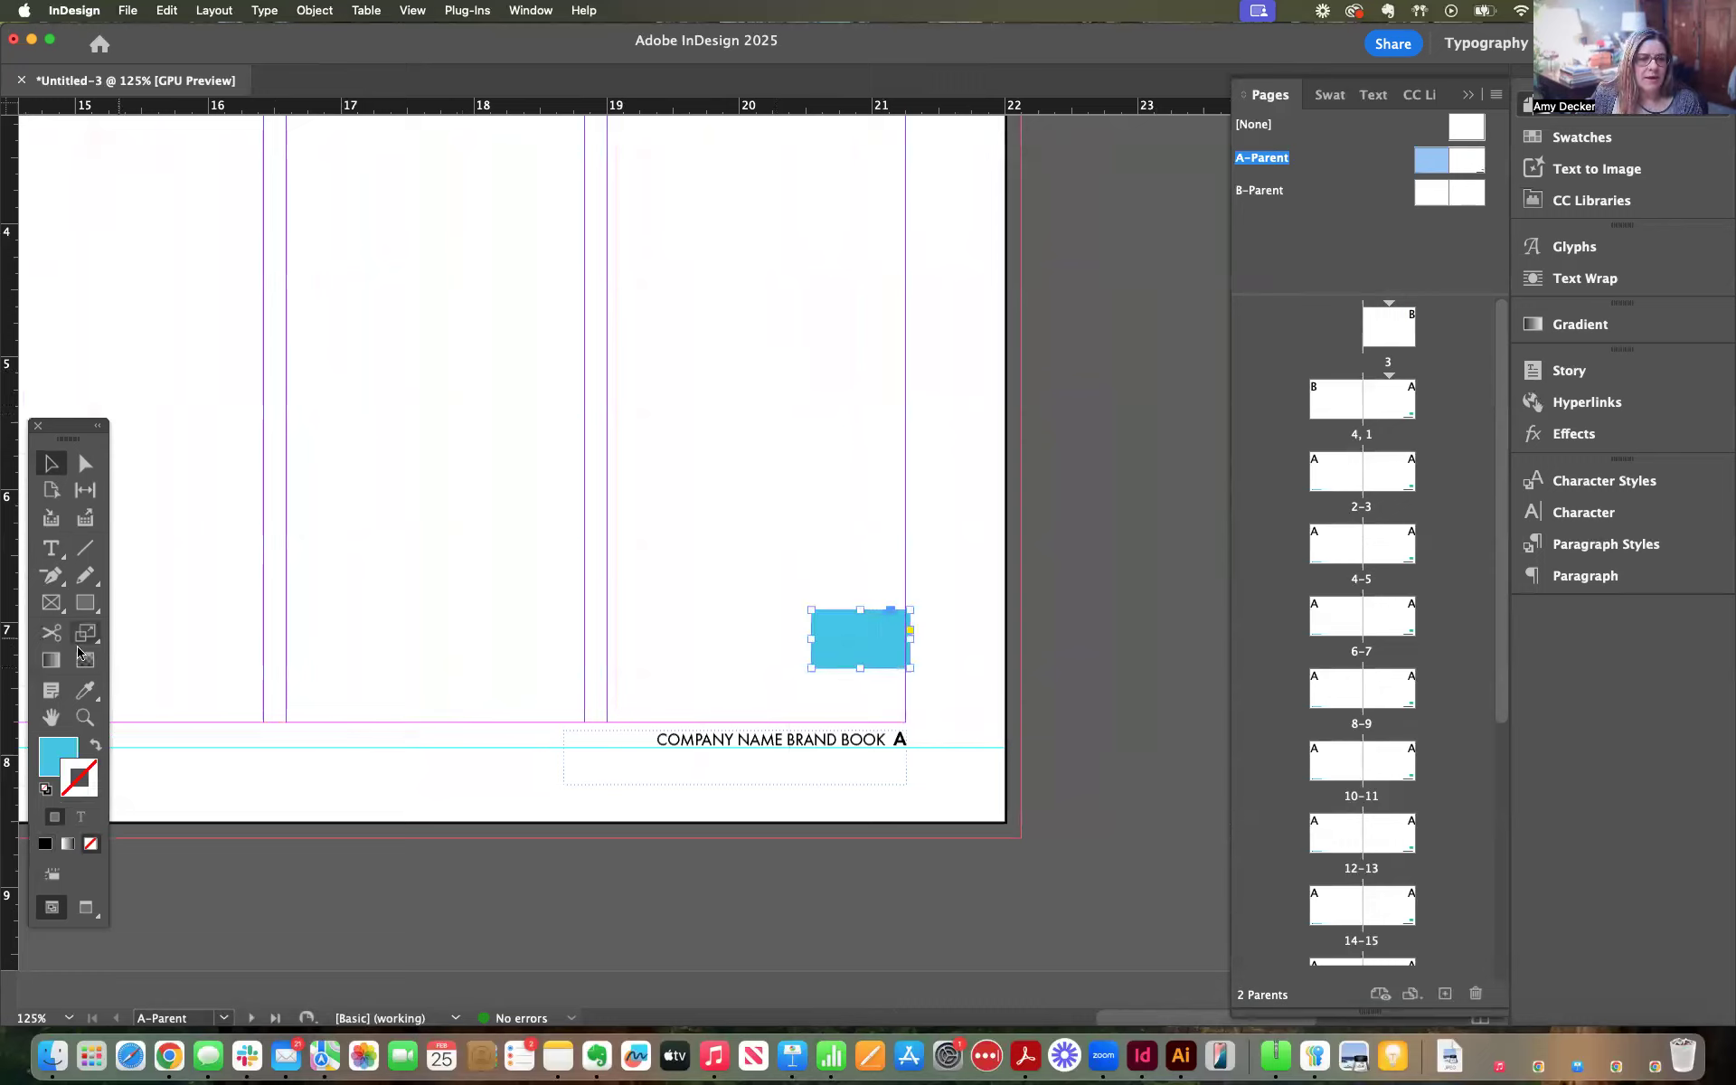
# Recolour the right footer's "COMPANY NAME BRAND BOOK" text with the cyan sampled from the rectangle, leaving out the page-number marker
pyautogui.click(50, 548)
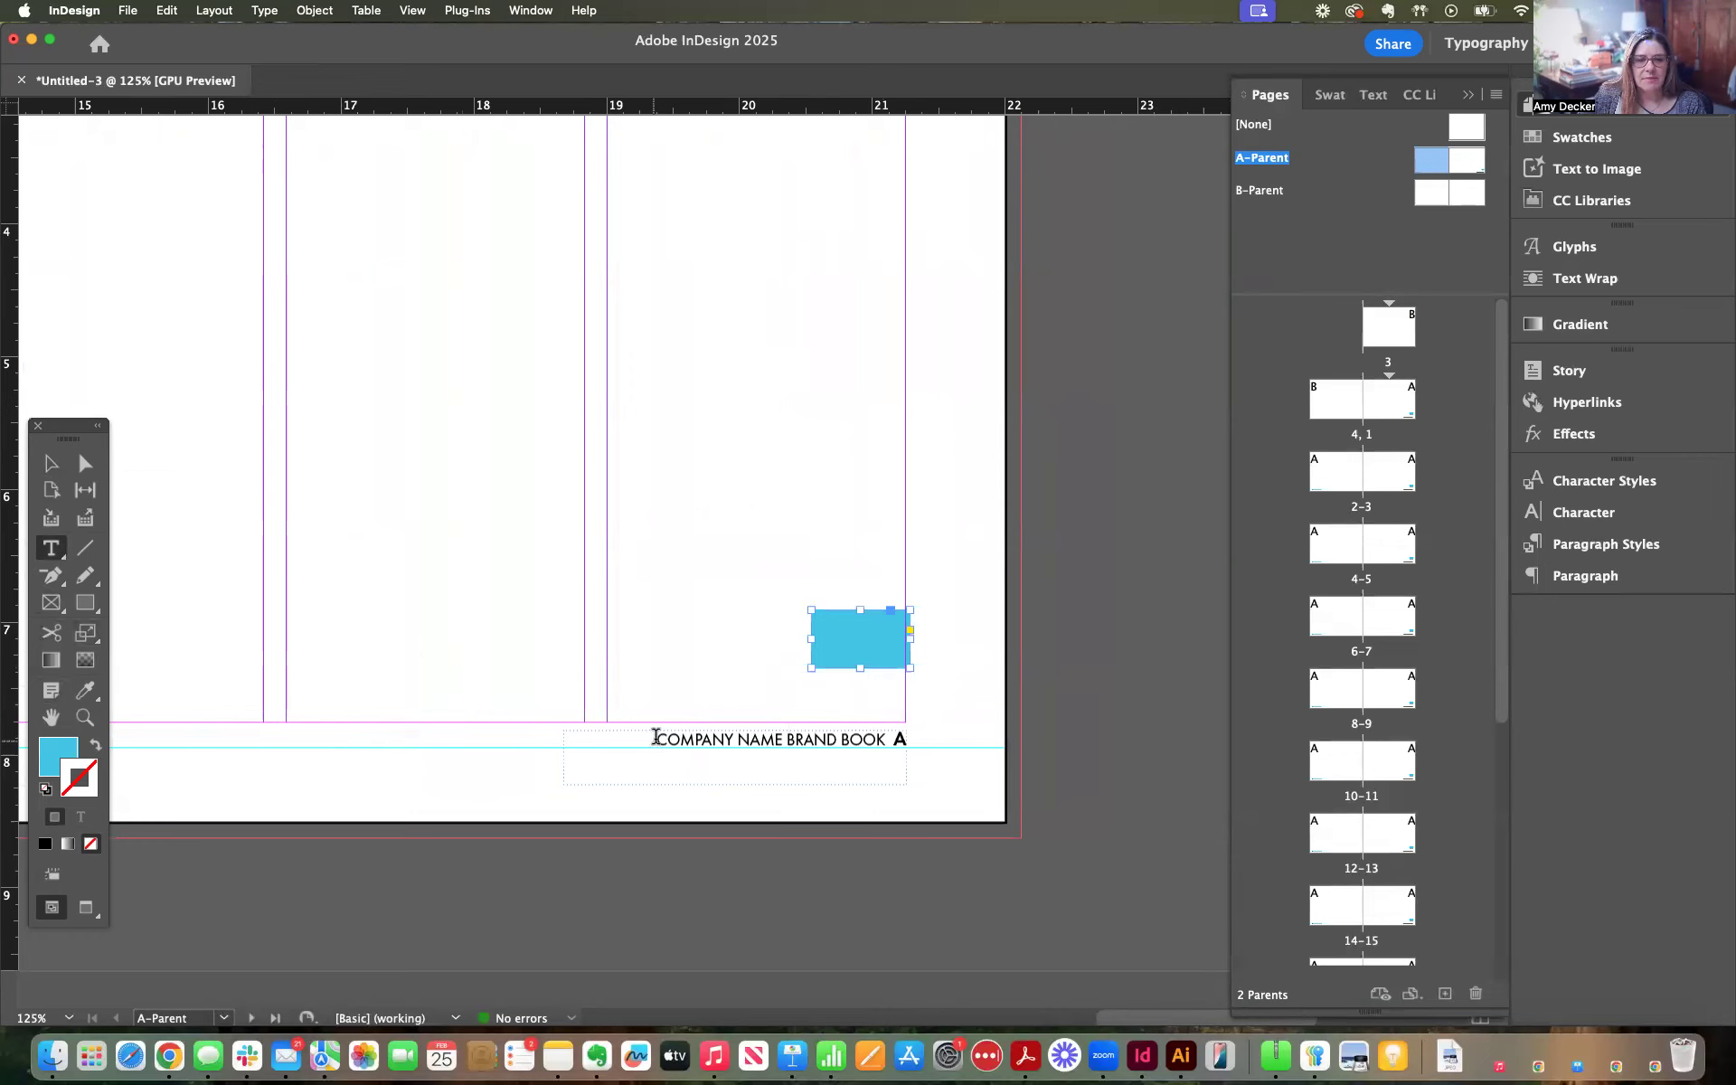
pyautogui.moveTo(655, 738); pyautogui.dragTo(884, 734)
pyautogui.click(85, 690)
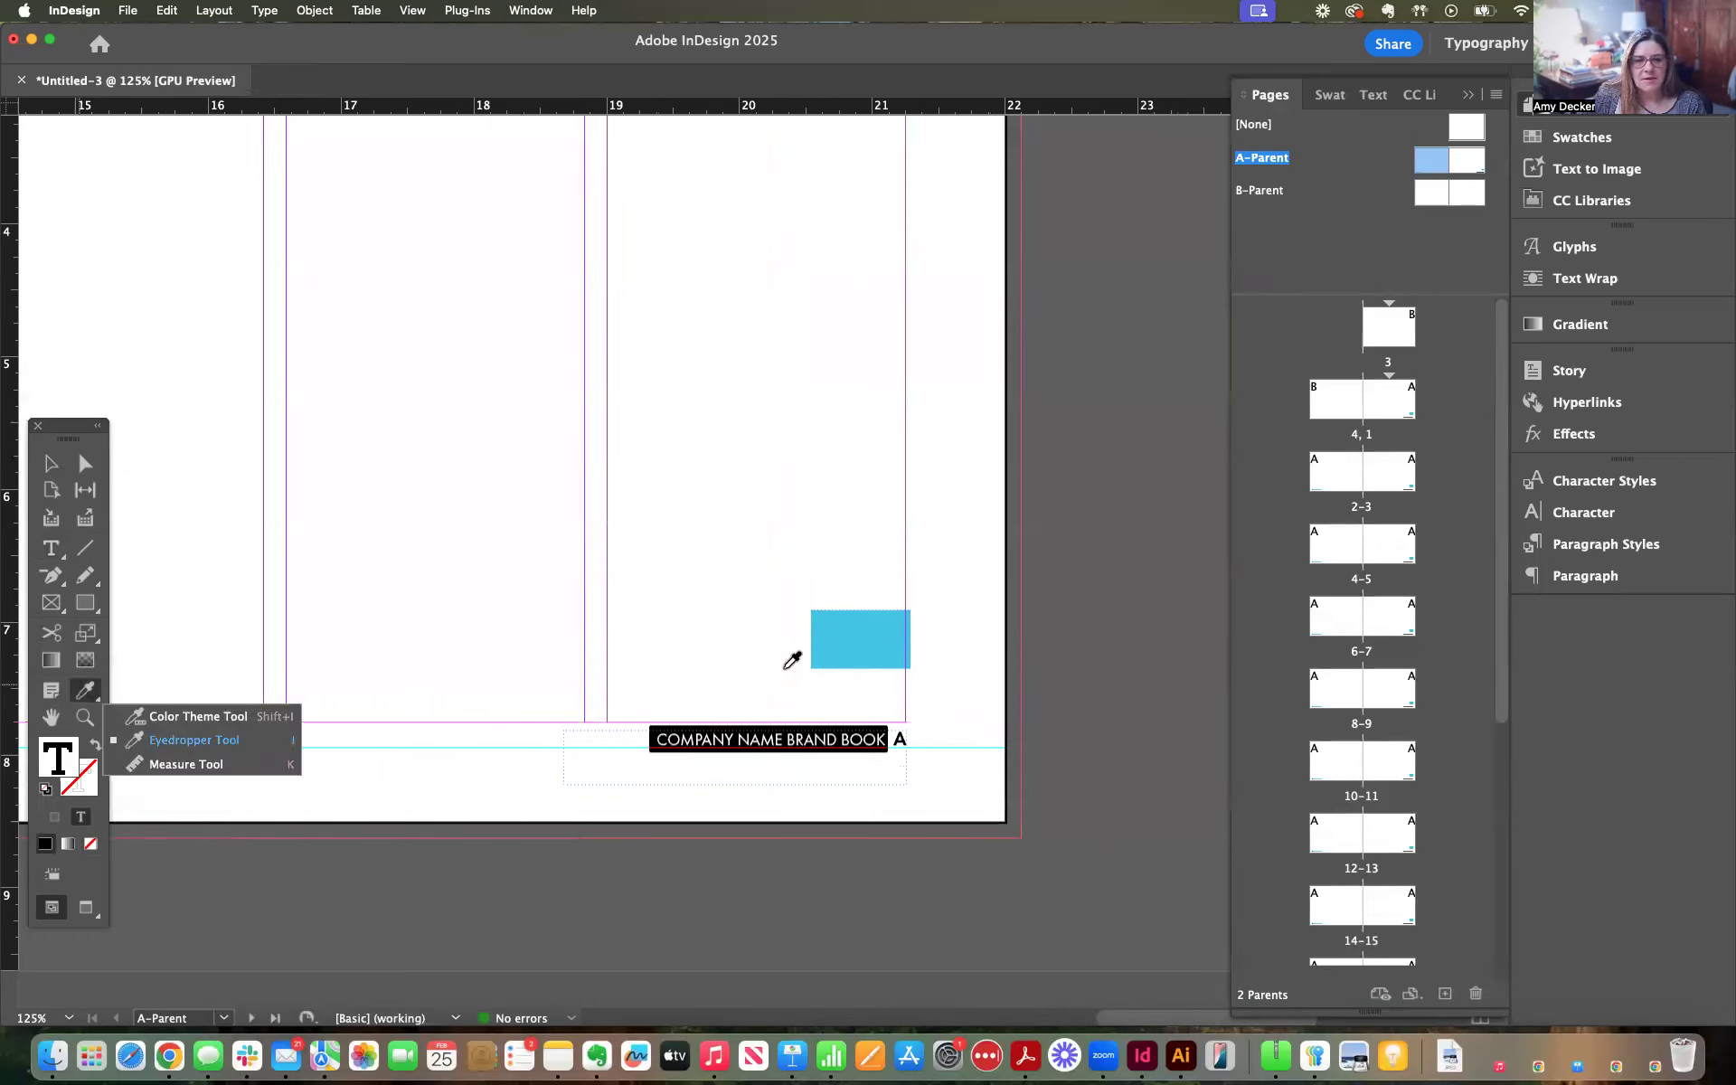
pyautogui.click(833, 634)
# Delete the cyan sample rectangle from the A-Parent's right page
pyautogui.click(51, 463)
pyautogui.click(188, 492)
pyautogui.click(879, 644)
pyautogui.press('BackSpace')
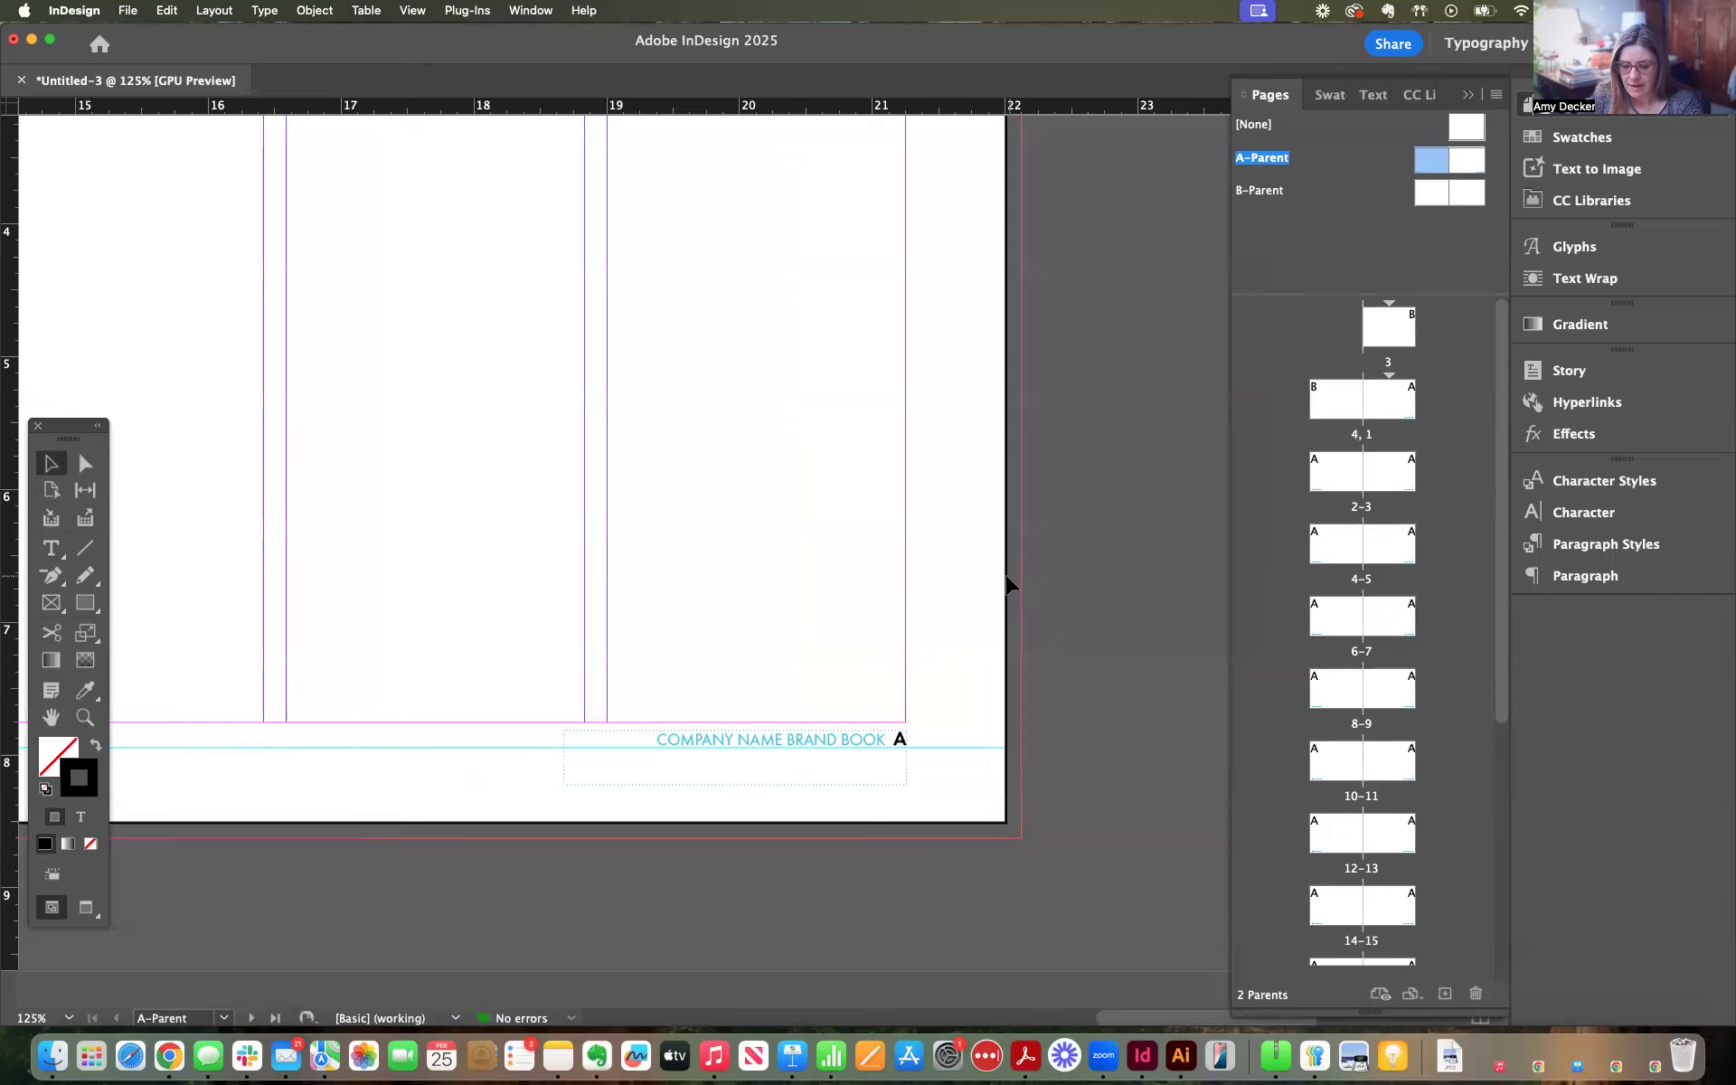
# Check the recoloured footers on pages 1 to 3, and look through the following spreads at 25% zoom
pyautogui.press('super+minus')
pyautogui.doubleClick(1393, 408)
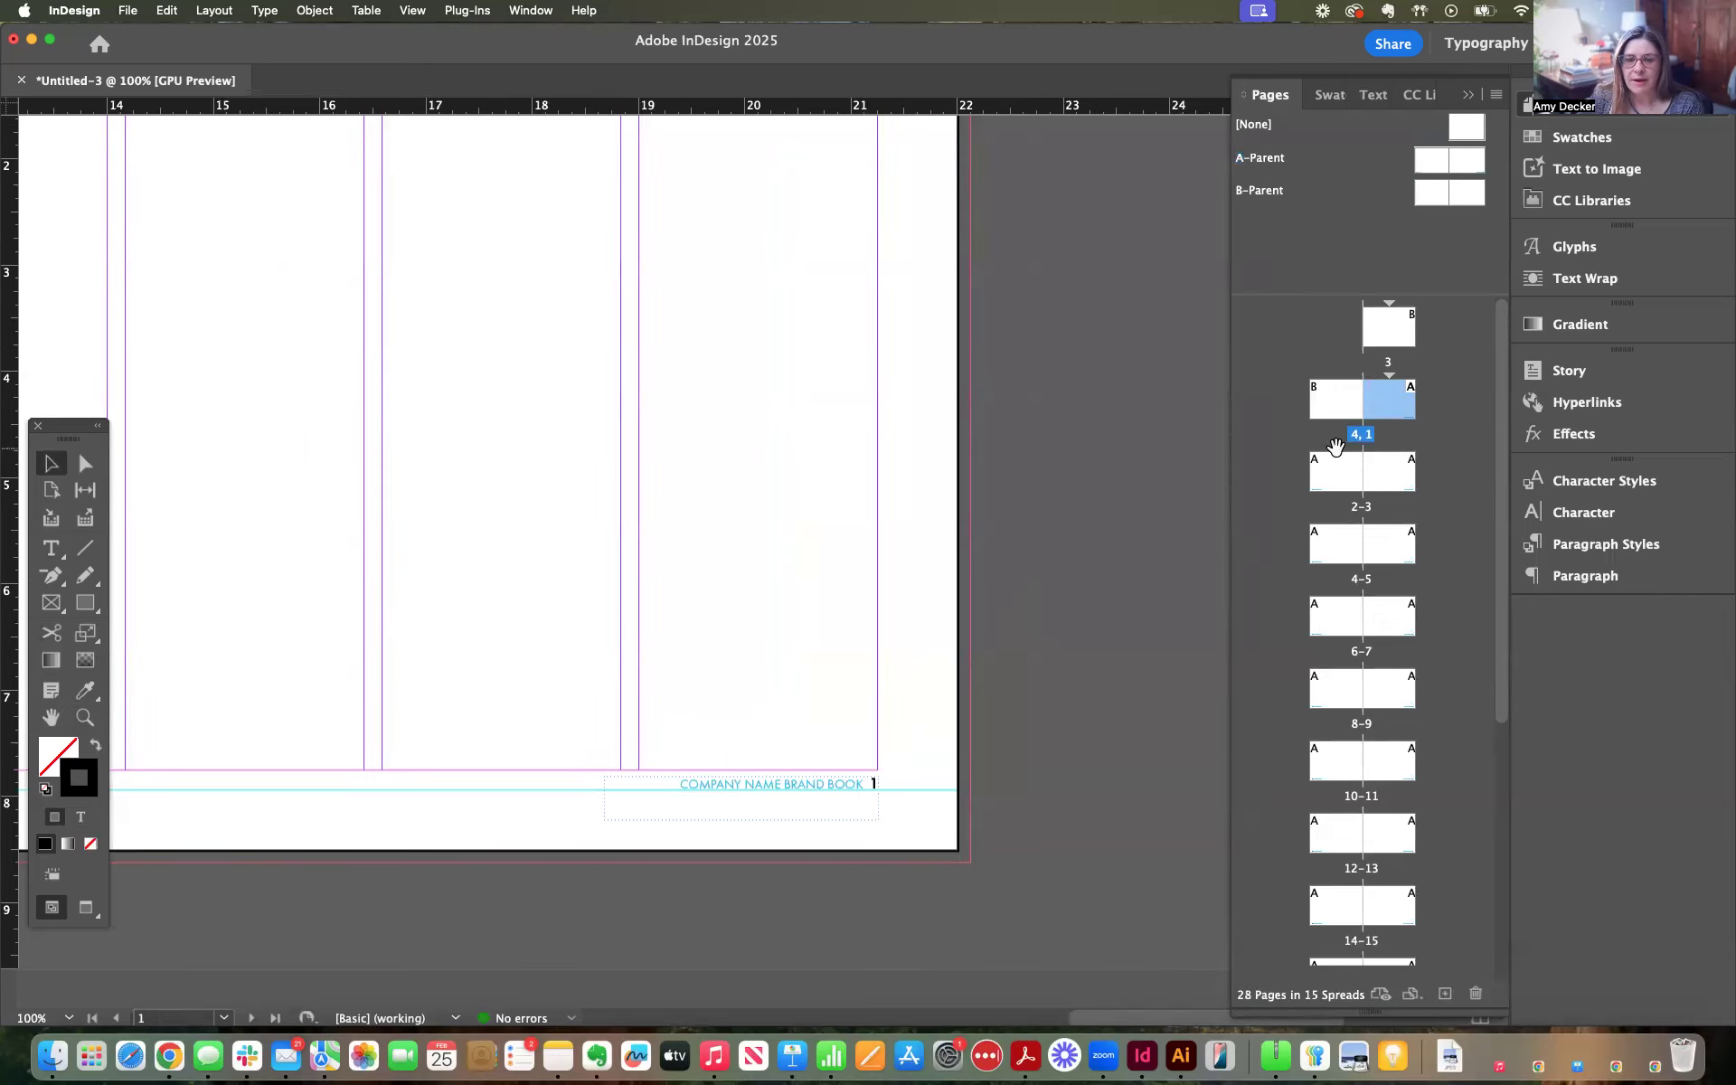
pyautogui.doubleClick(1336, 484)
pyautogui.doubleClick(1405, 480)
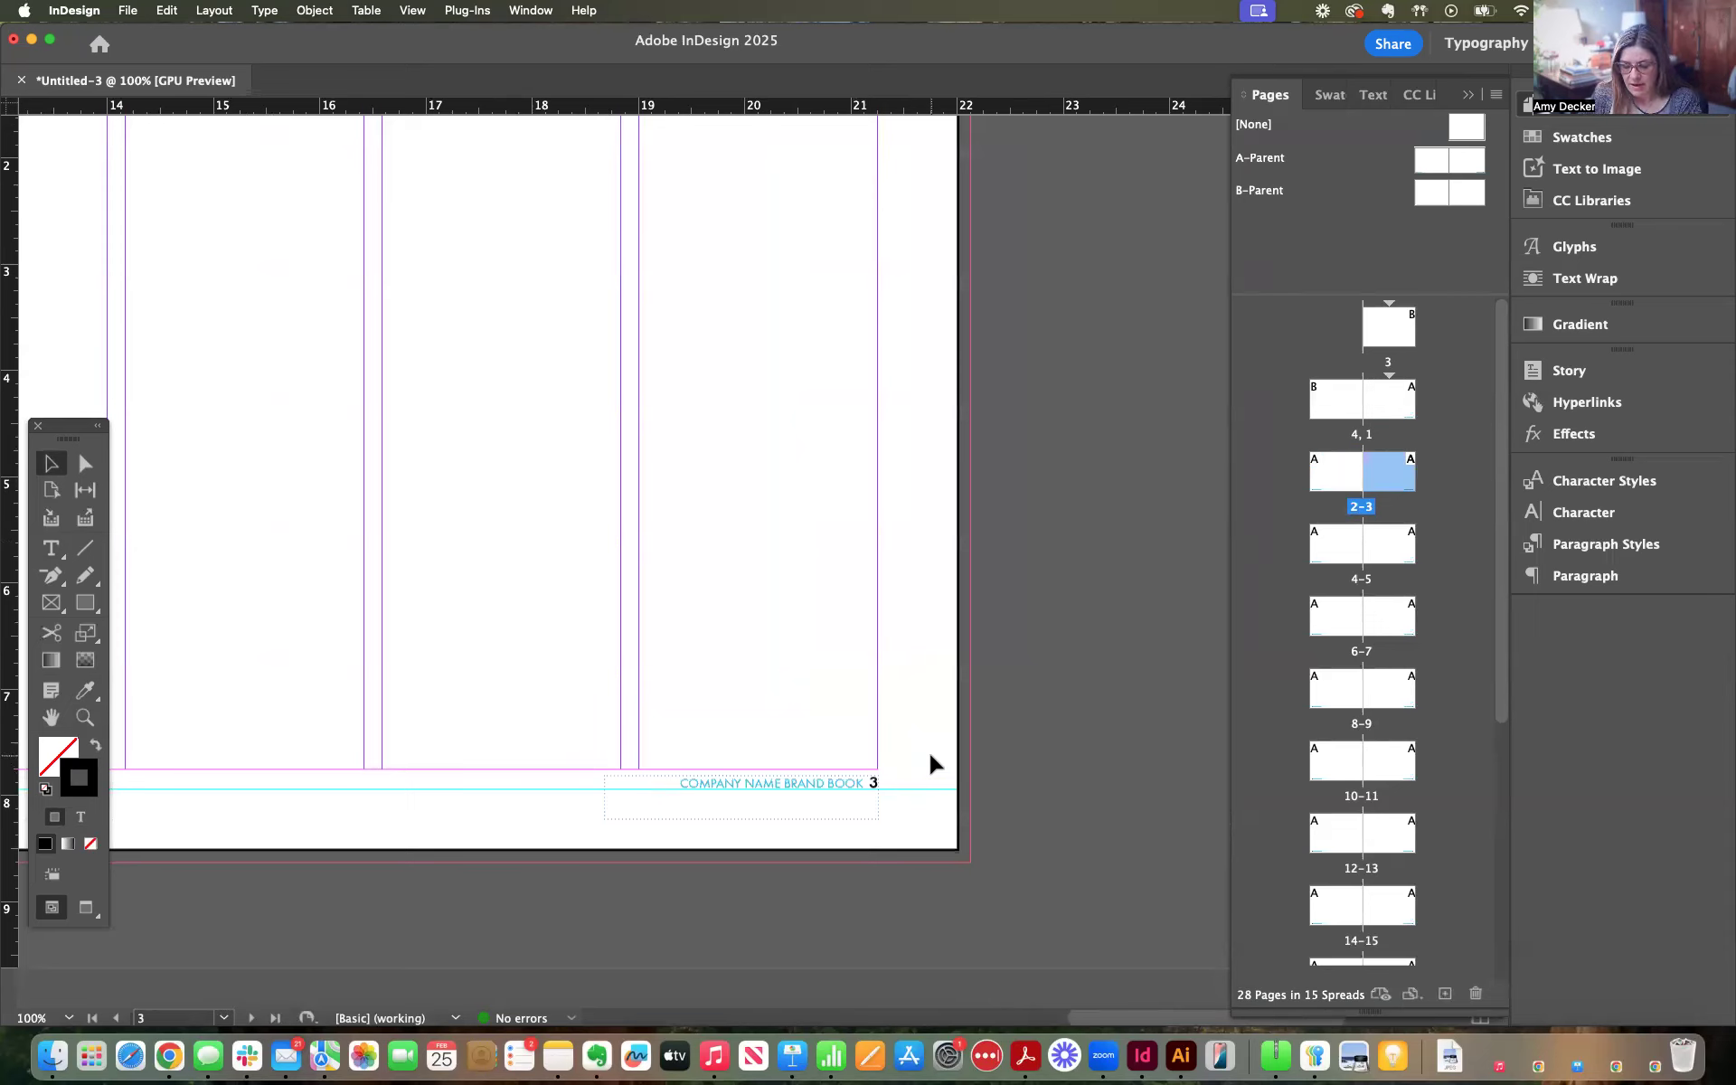
pyautogui.scroll(-4, 929, 755)
pyautogui.scroll(-1, 887, 764)
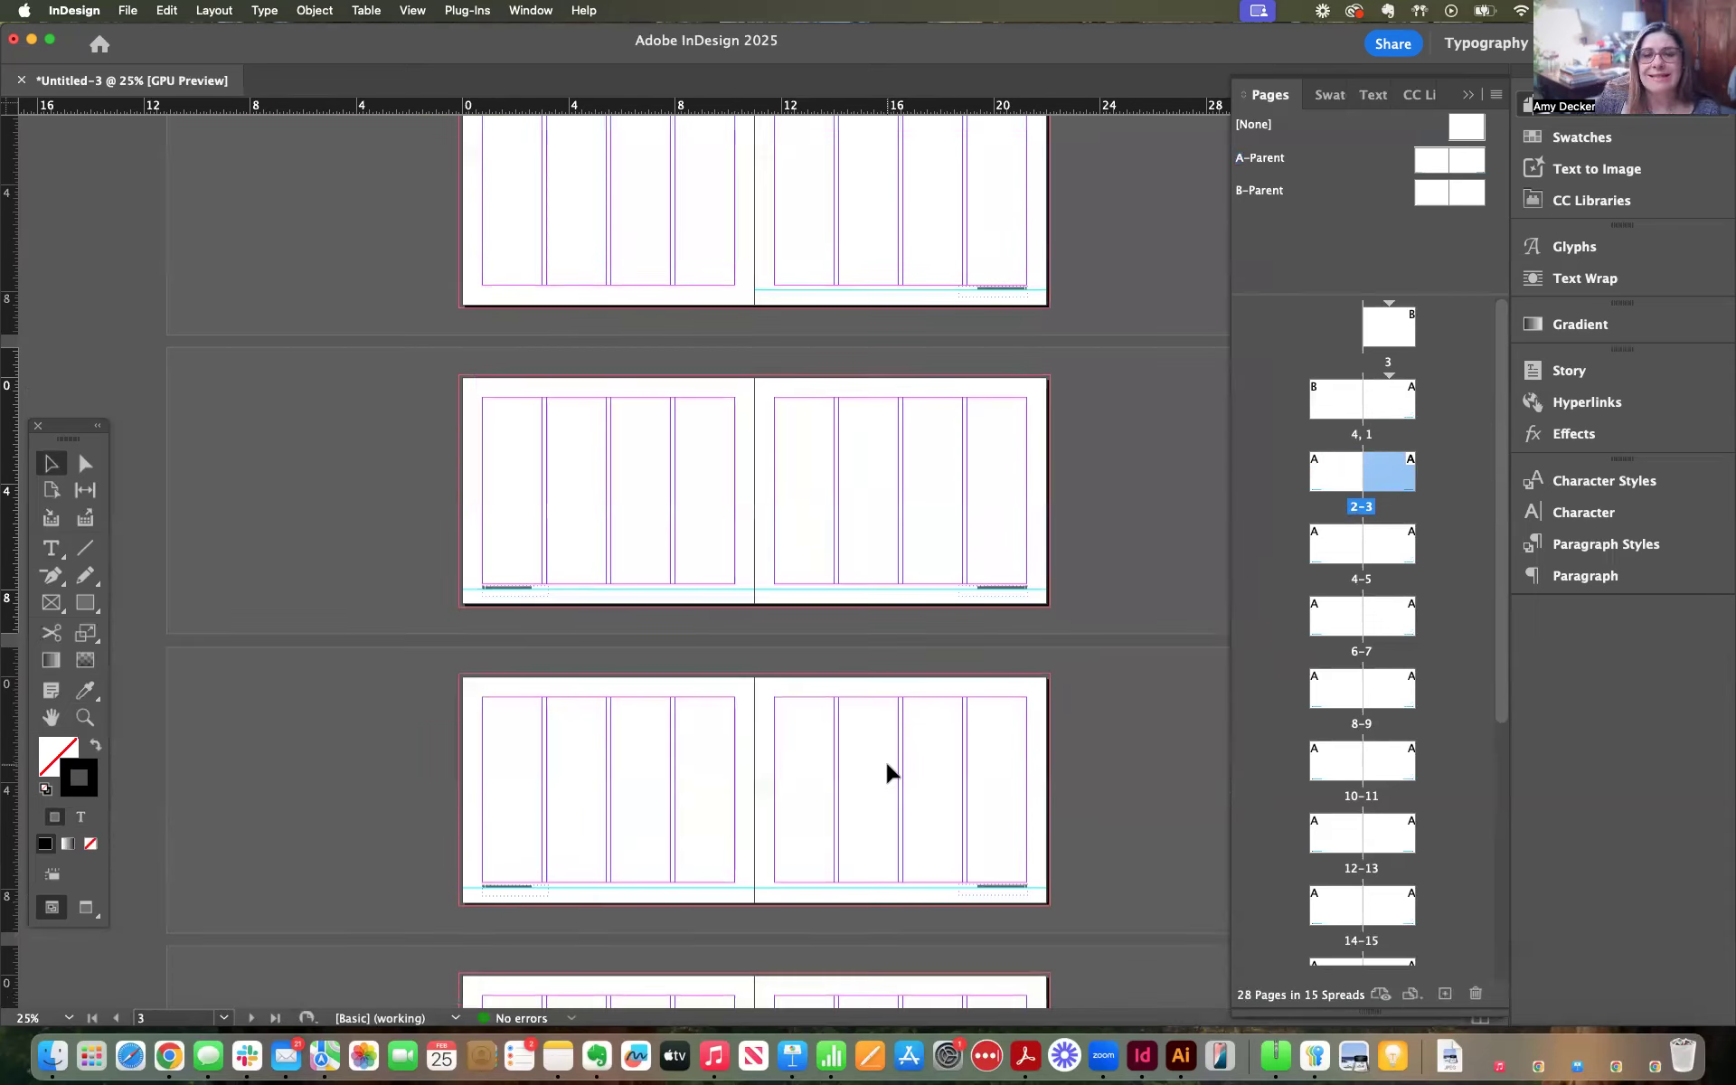
pyautogui.scroll(-10, 940, 755)
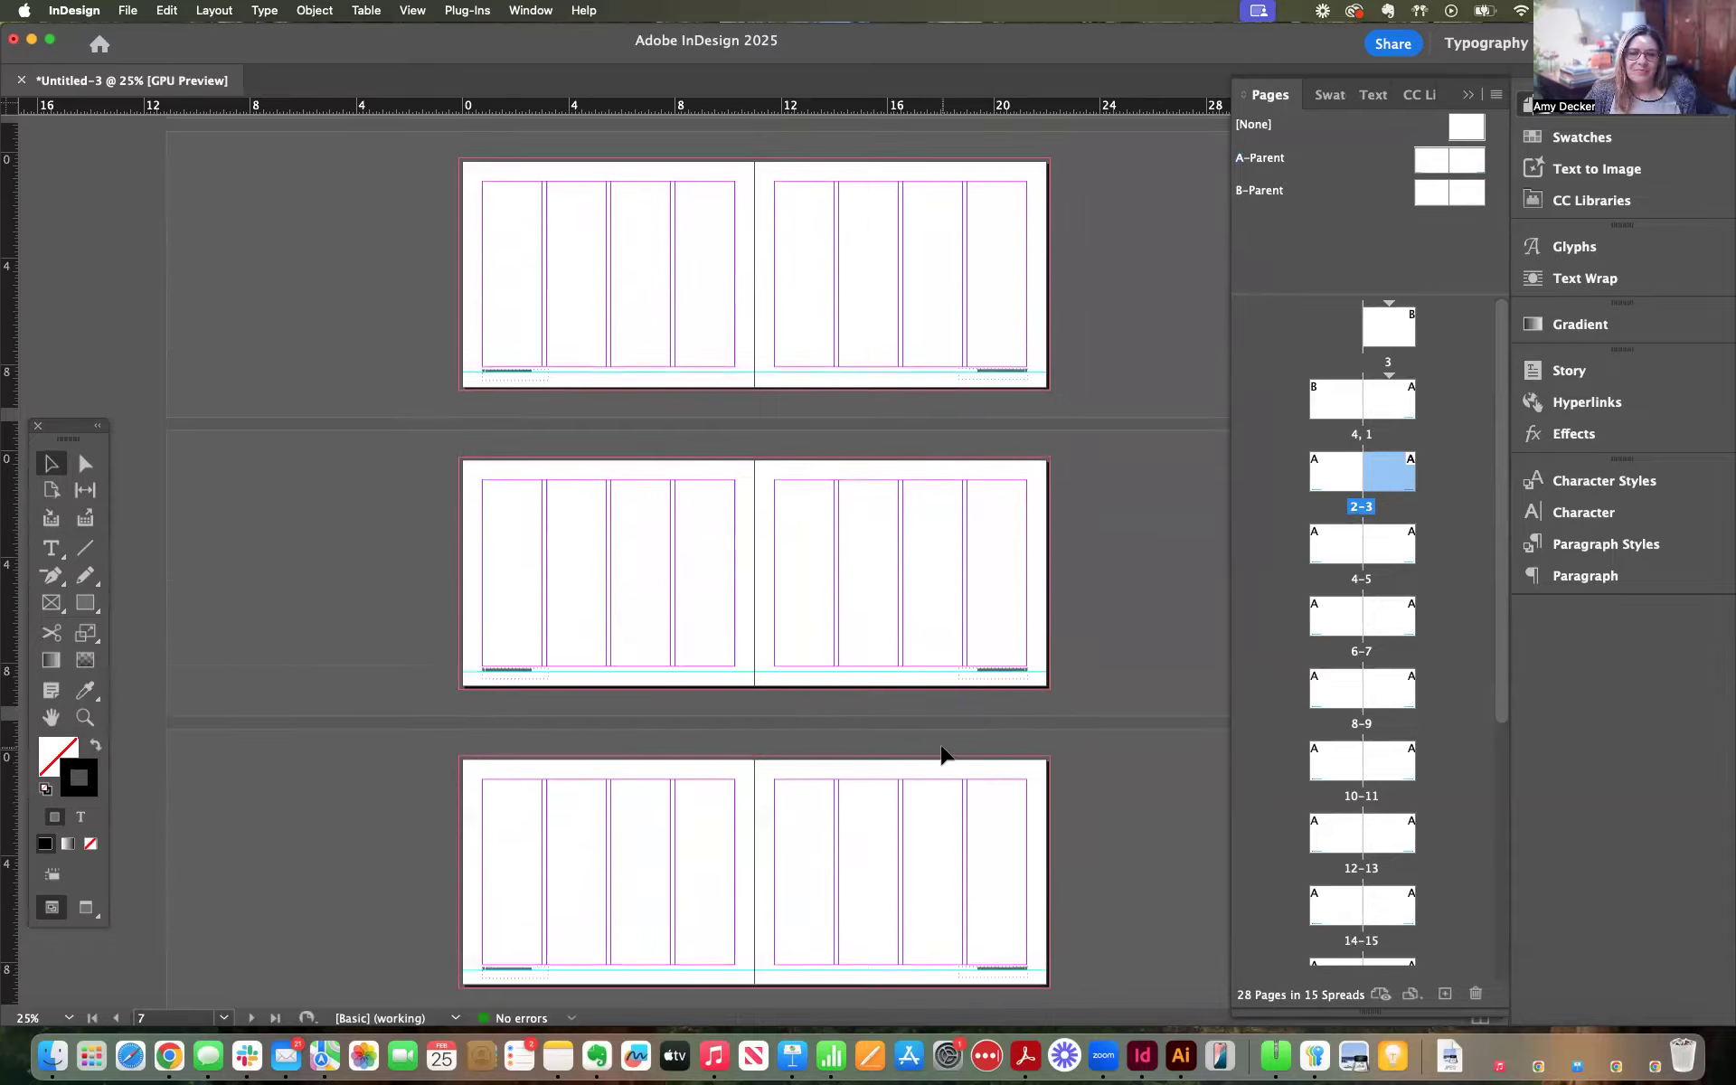
pyautogui.scroll(-12, 940, 755)
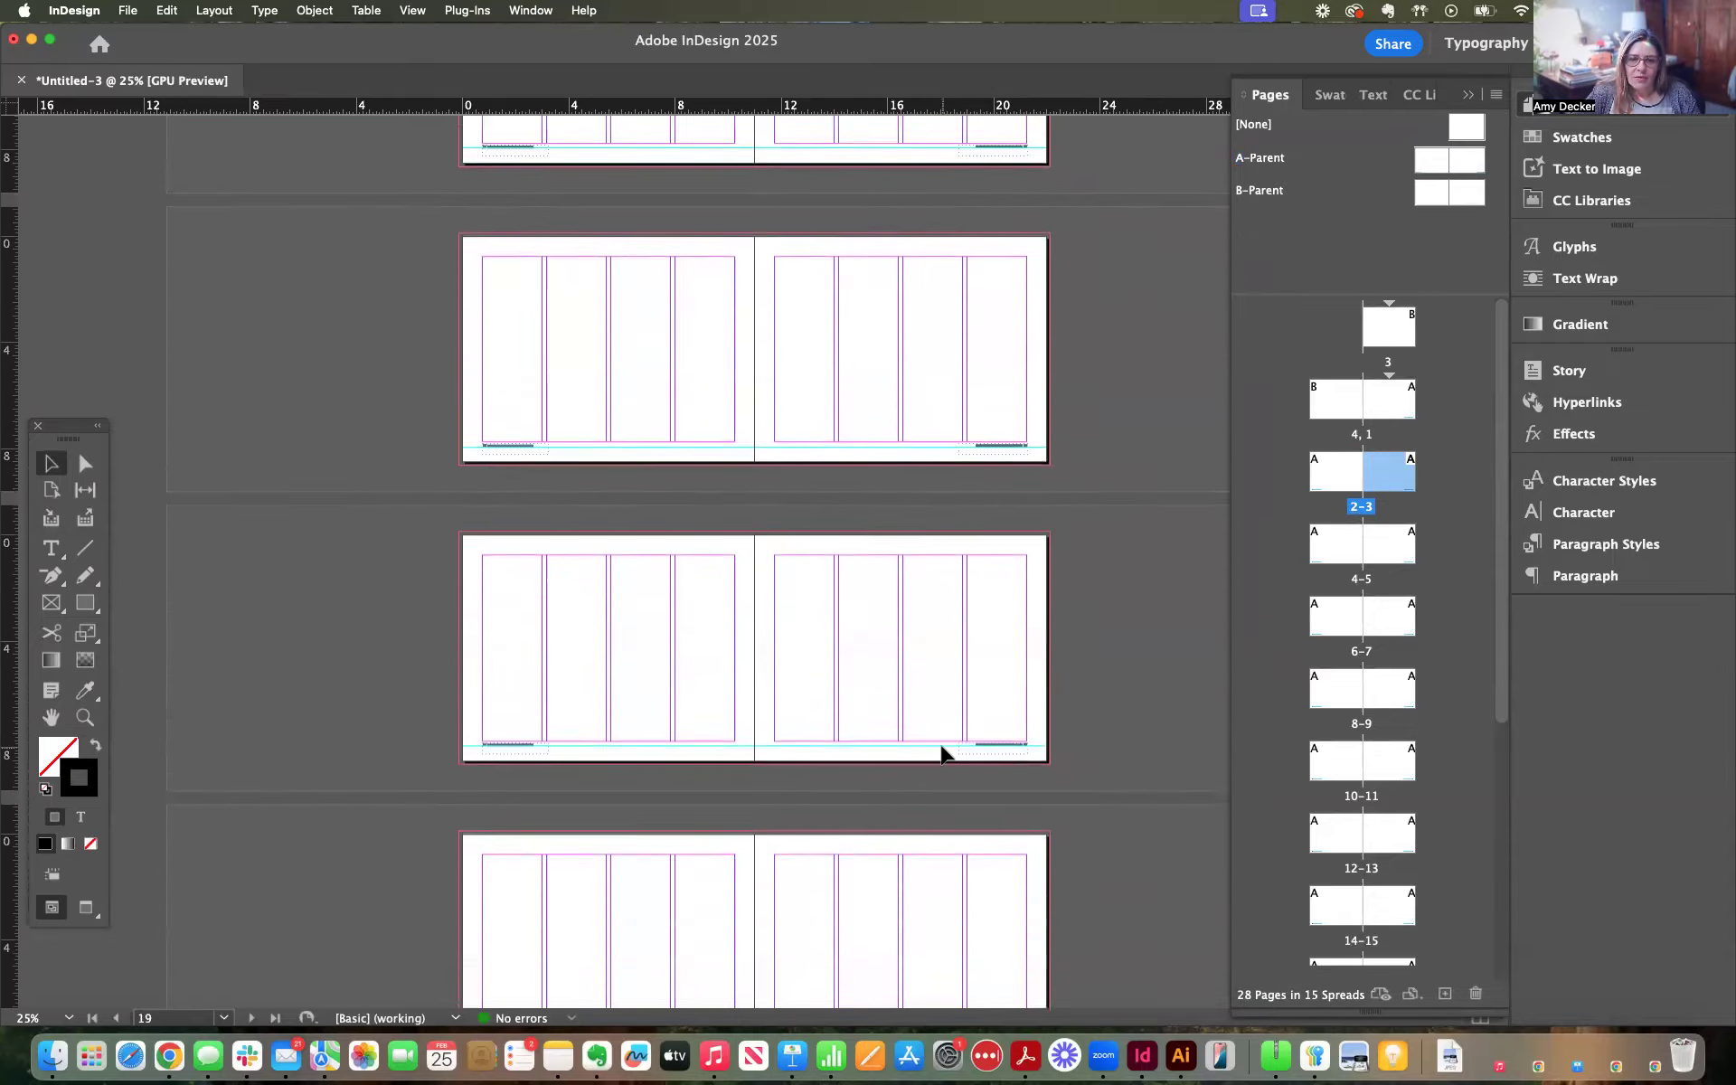
pyautogui.scroll(-3, 940, 754)
pyautogui.scroll(18, 941, 755)
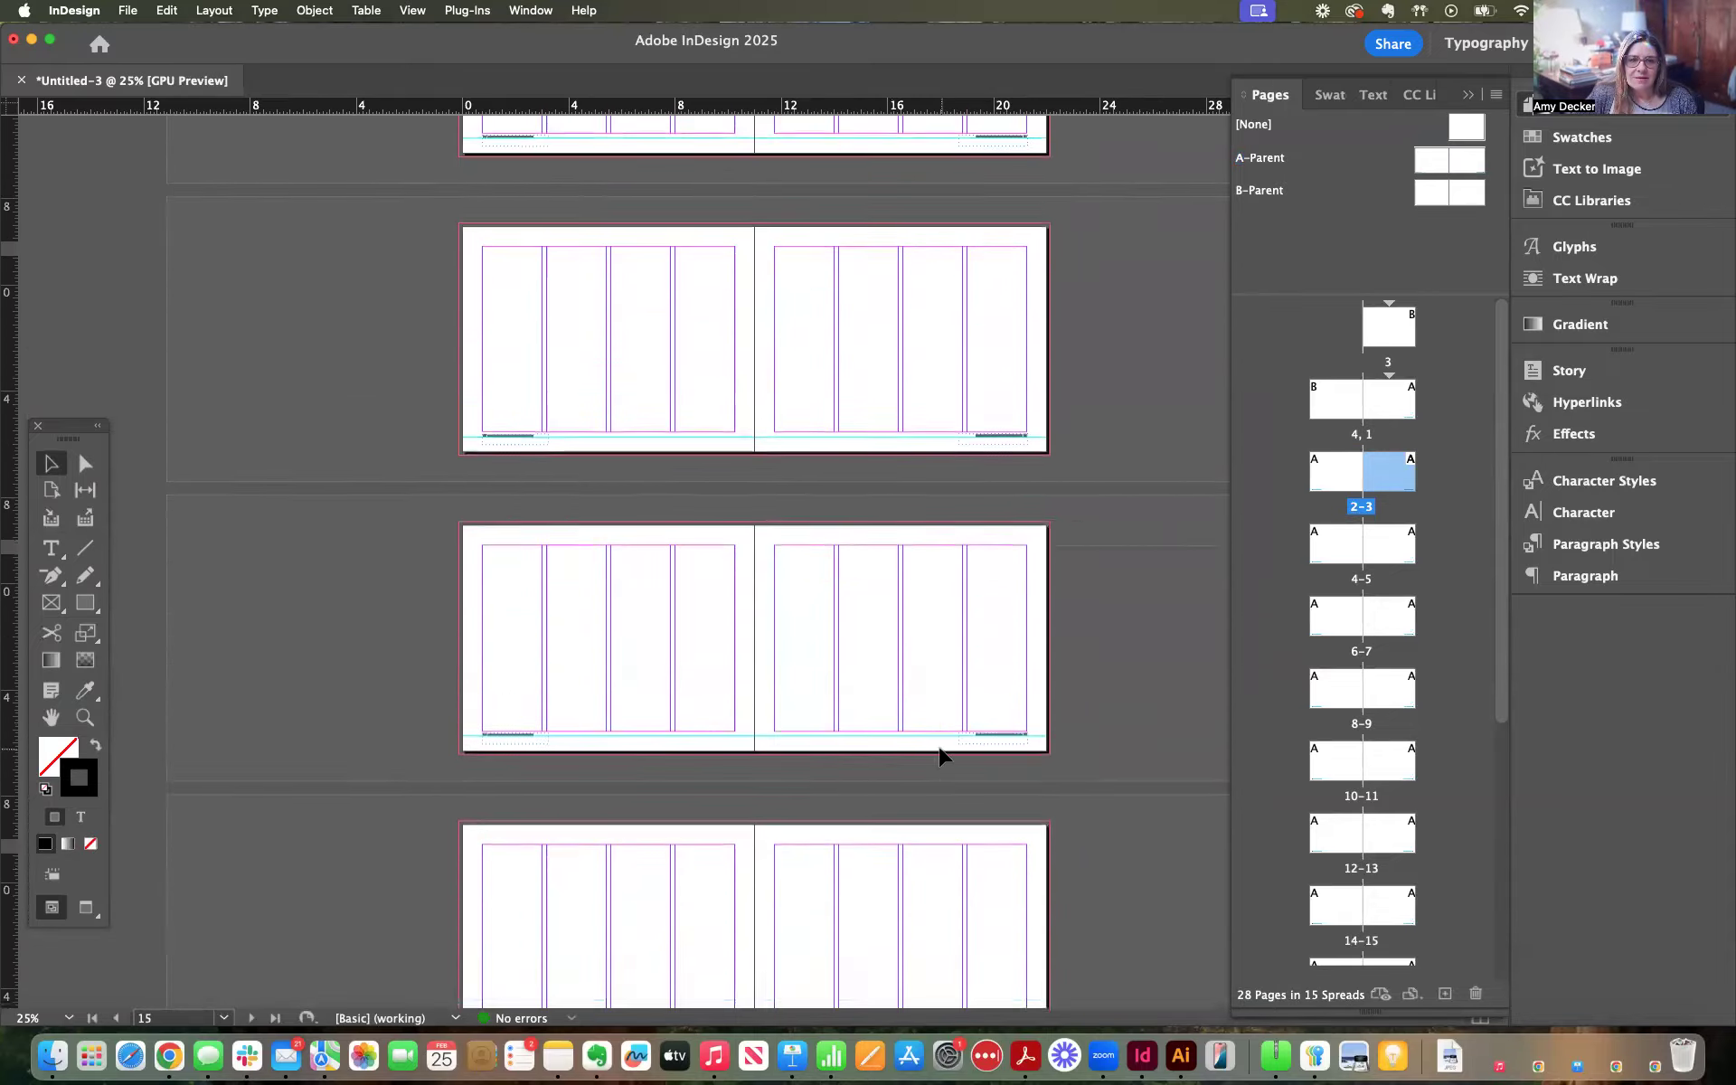
pyautogui.scroll(4, 939, 749)
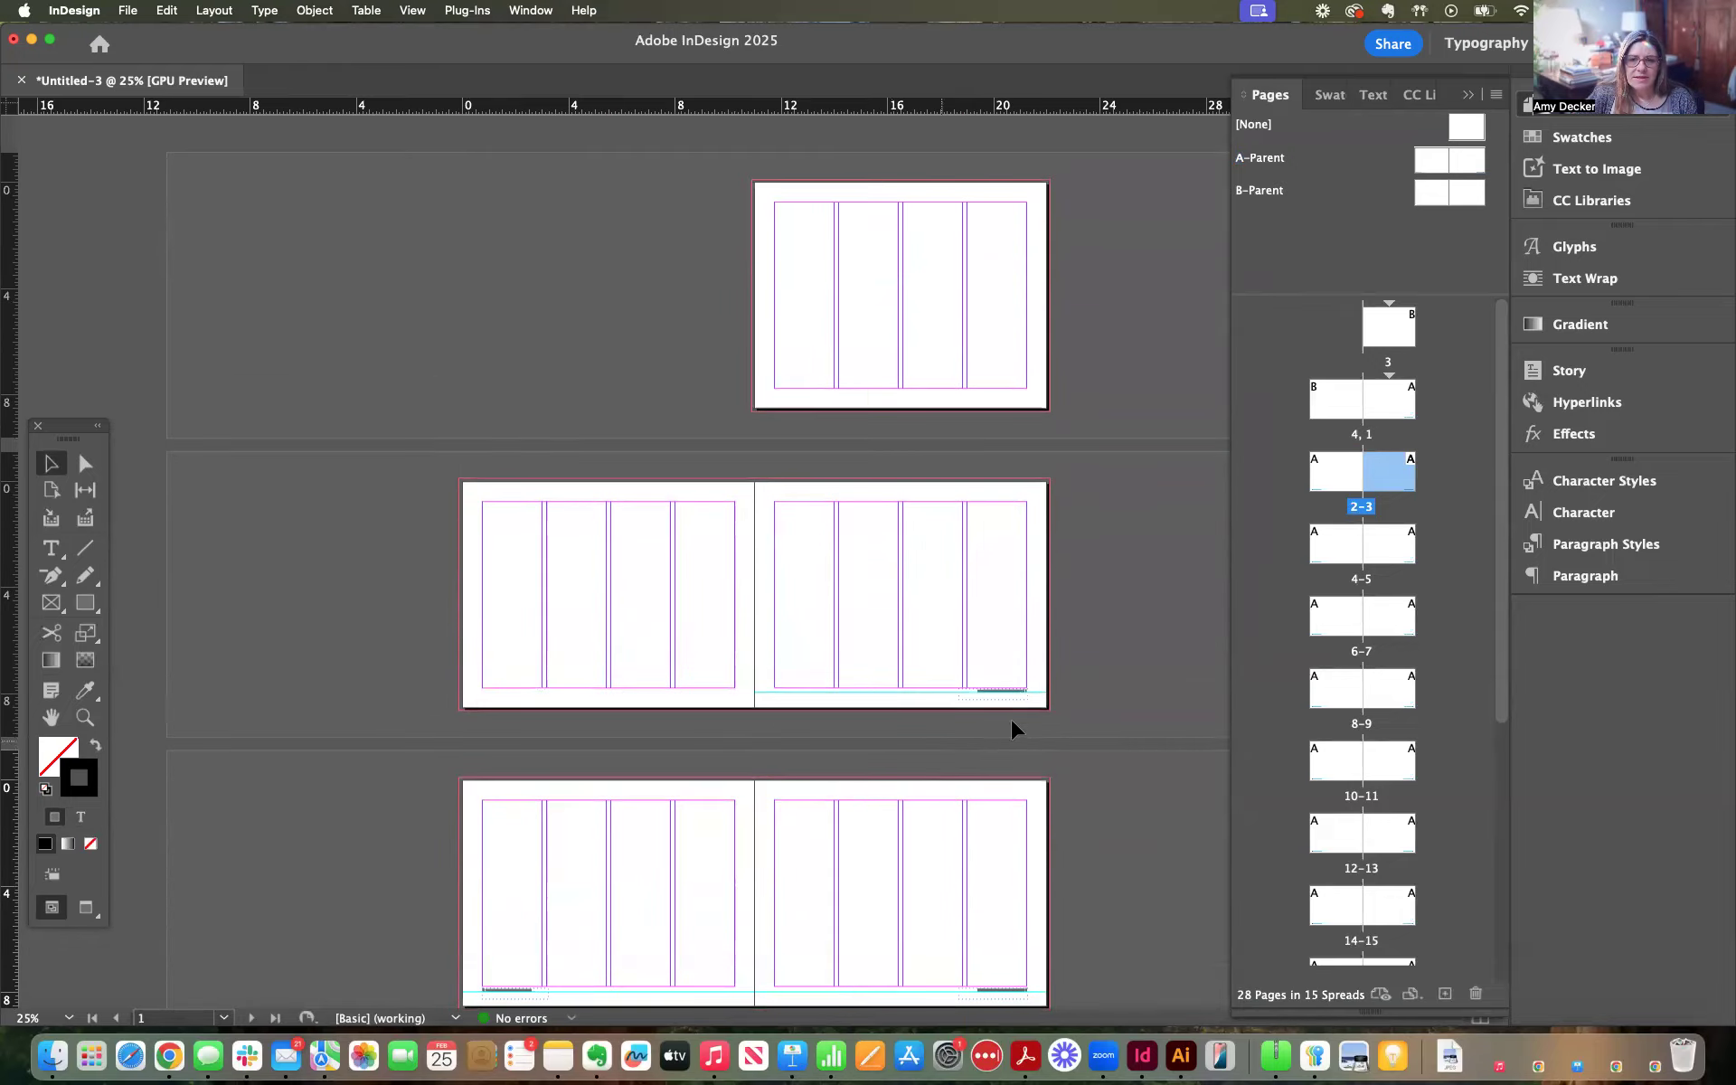
# View the footer of page 1, opposite the blank inside cover, at 75% zoom
pyautogui.press('super+equal')
pyautogui.press('super+equal')
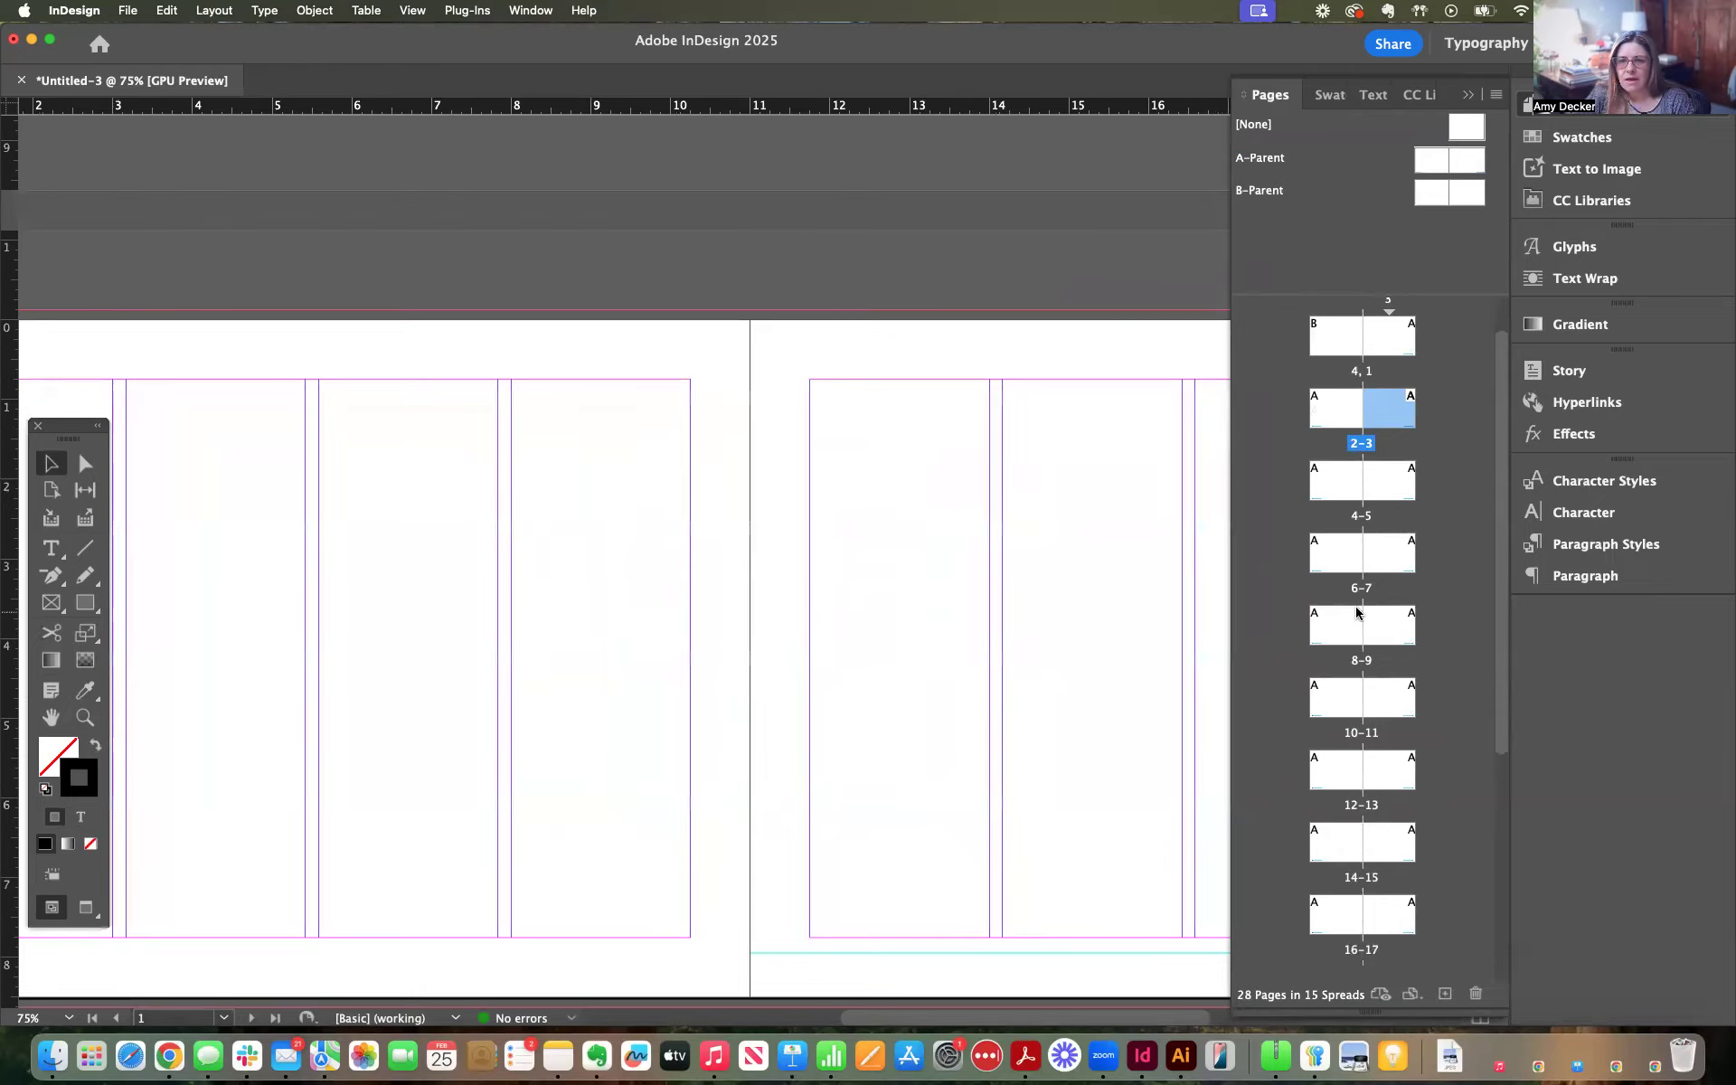
pyautogui.doubleClick(1392, 405)
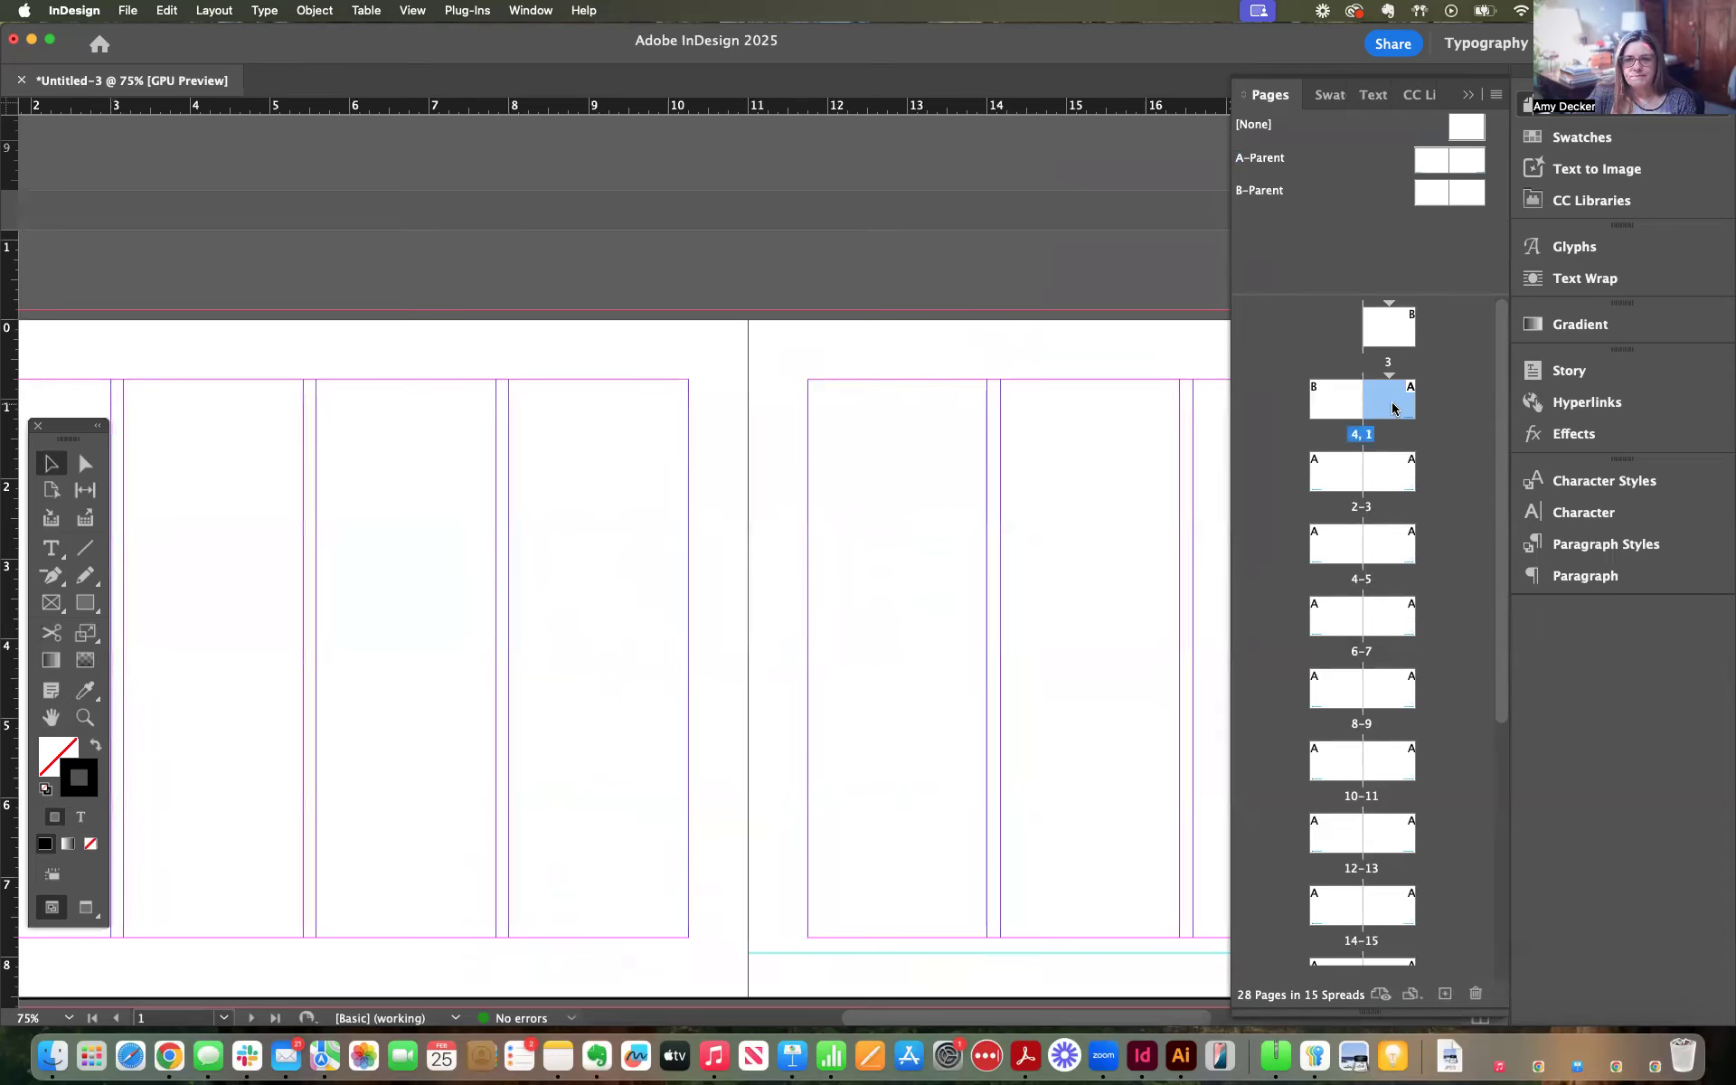
pyautogui.hscroll(10, 994, 488)
pyautogui.scroll(-5, 994, 488)
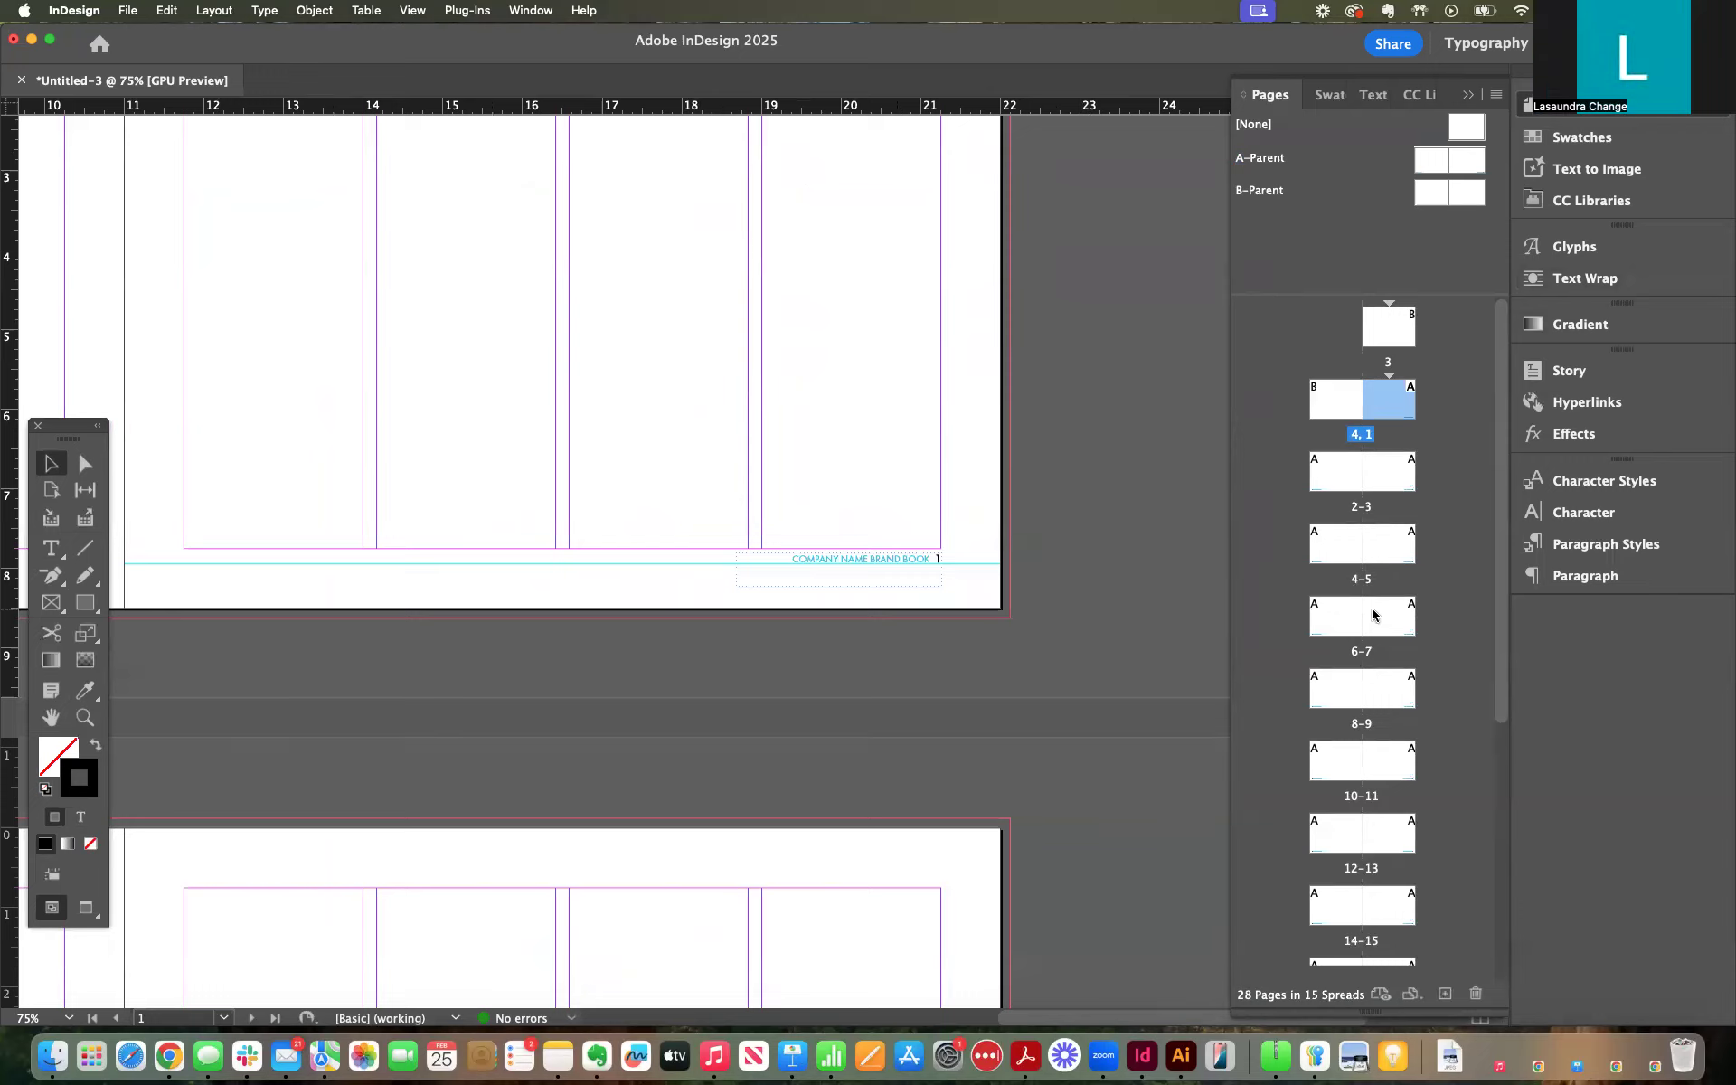
# Review the page thumbnails, comparing the B-Parent cover pages at the front and back with the A-Parent pages 1 to 24
pyautogui.scroll(-5, 1375, 612)
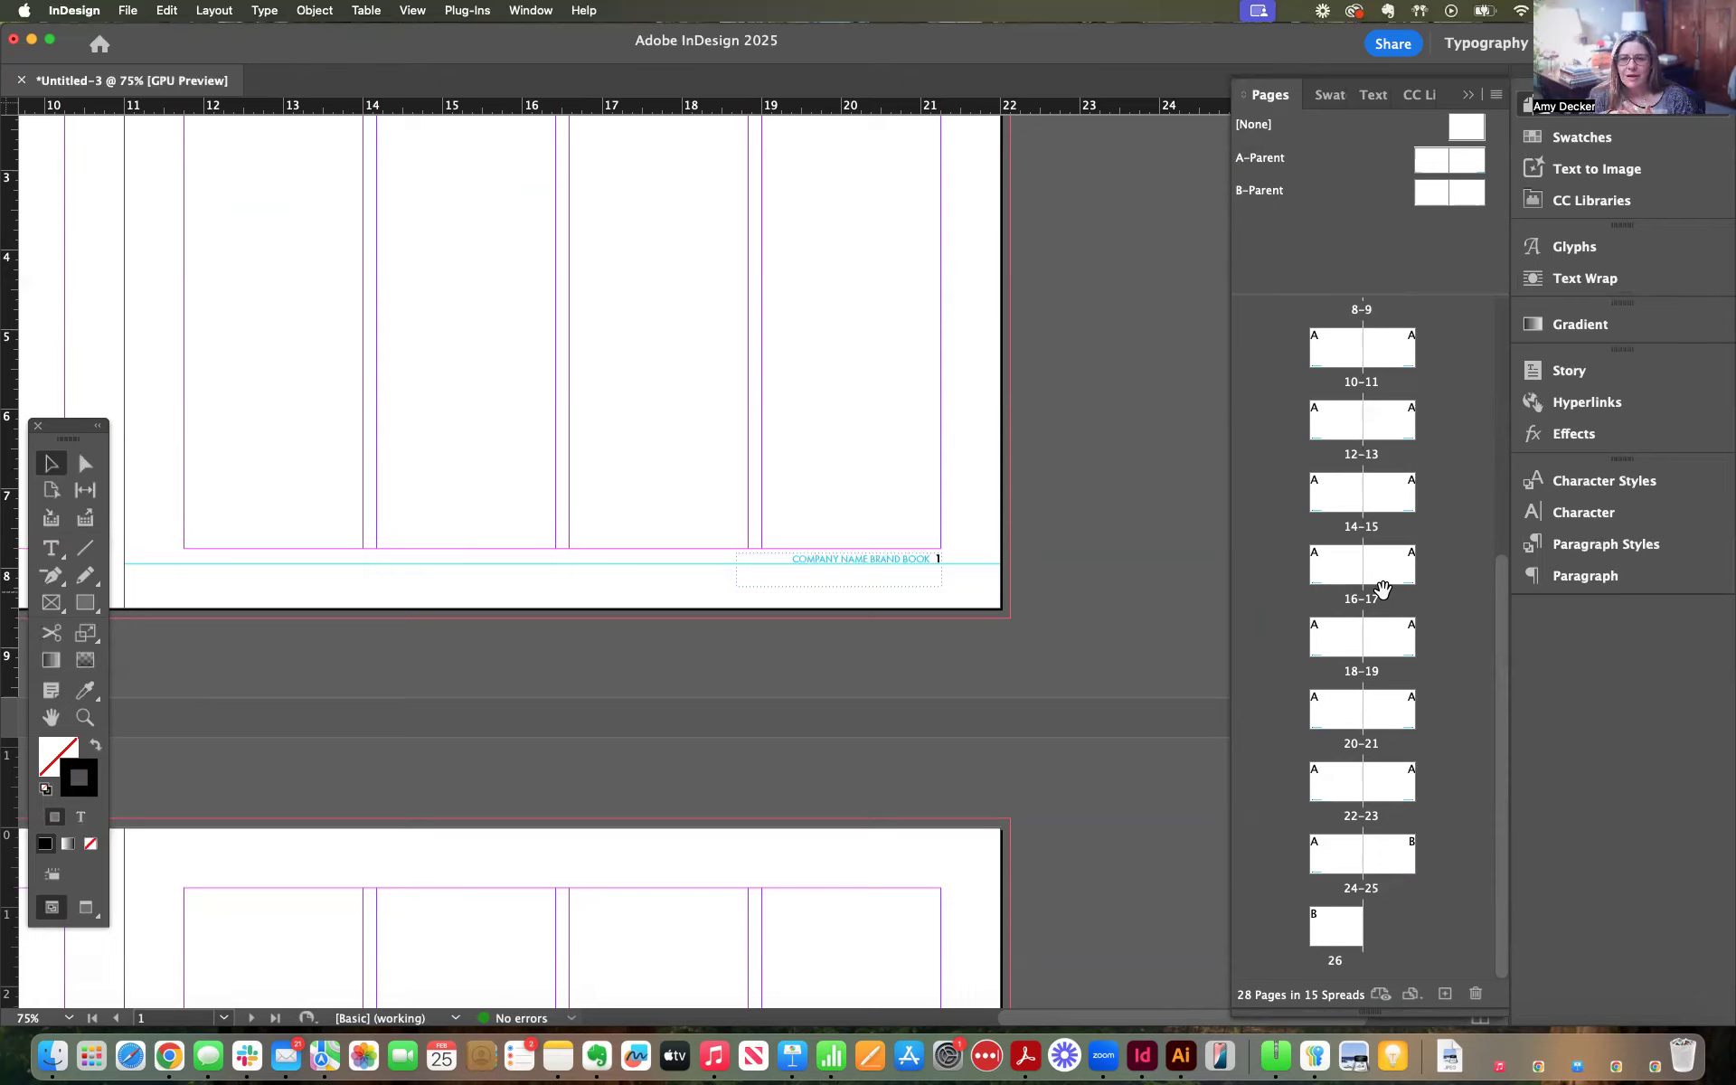
pyautogui.scroll(5, 1378, 602)
pyautogui.click(1406, 344)
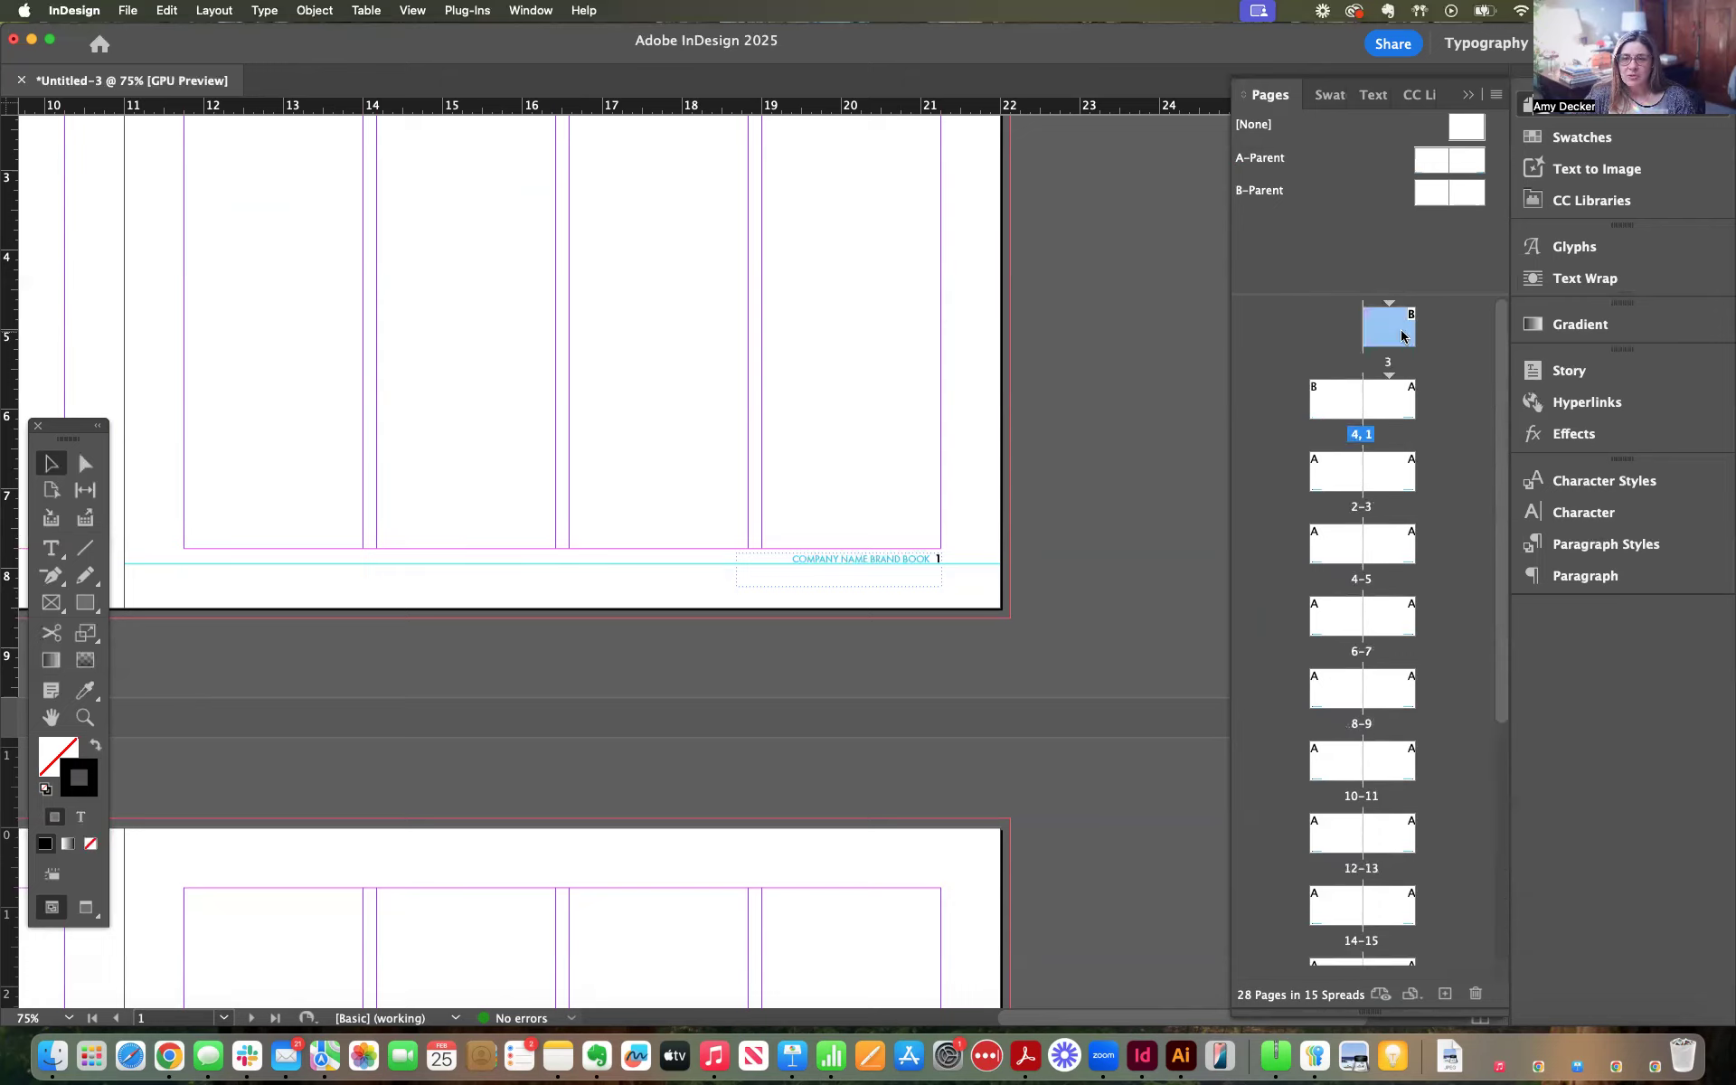
pyautogui.click(1341, 411)
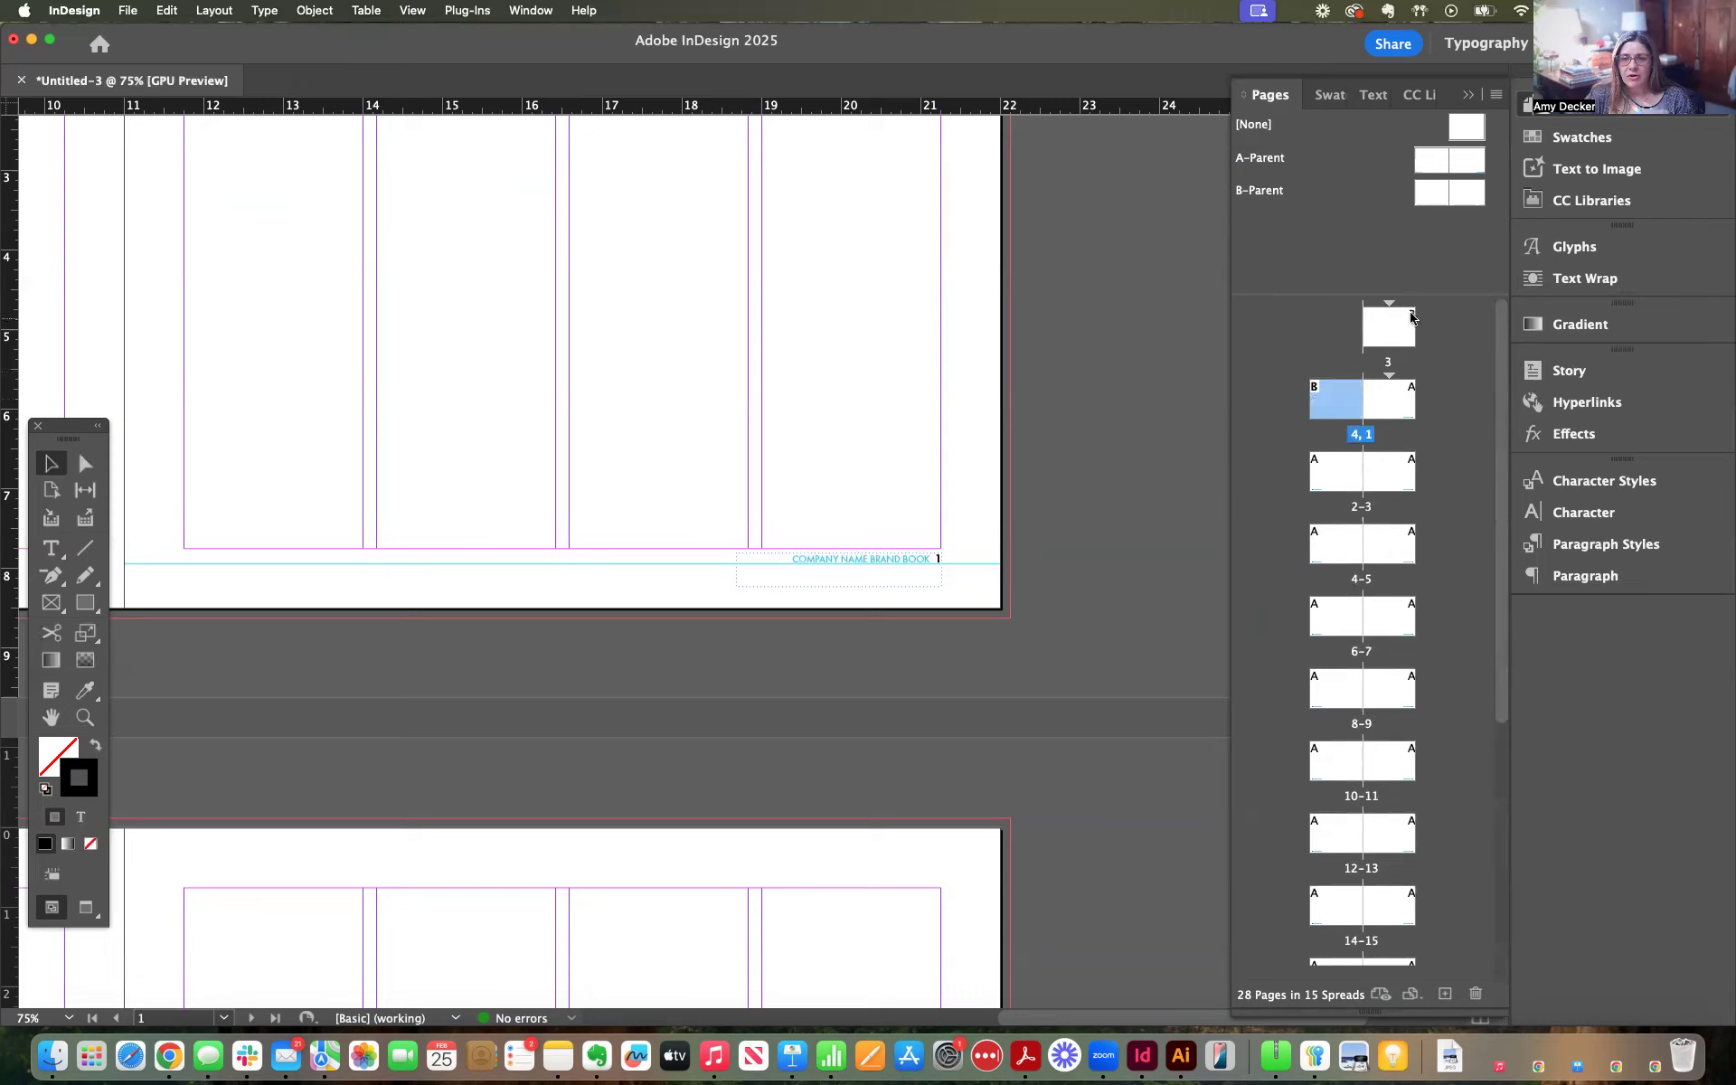
pyautogui.scroll(-5, 1379, 570)
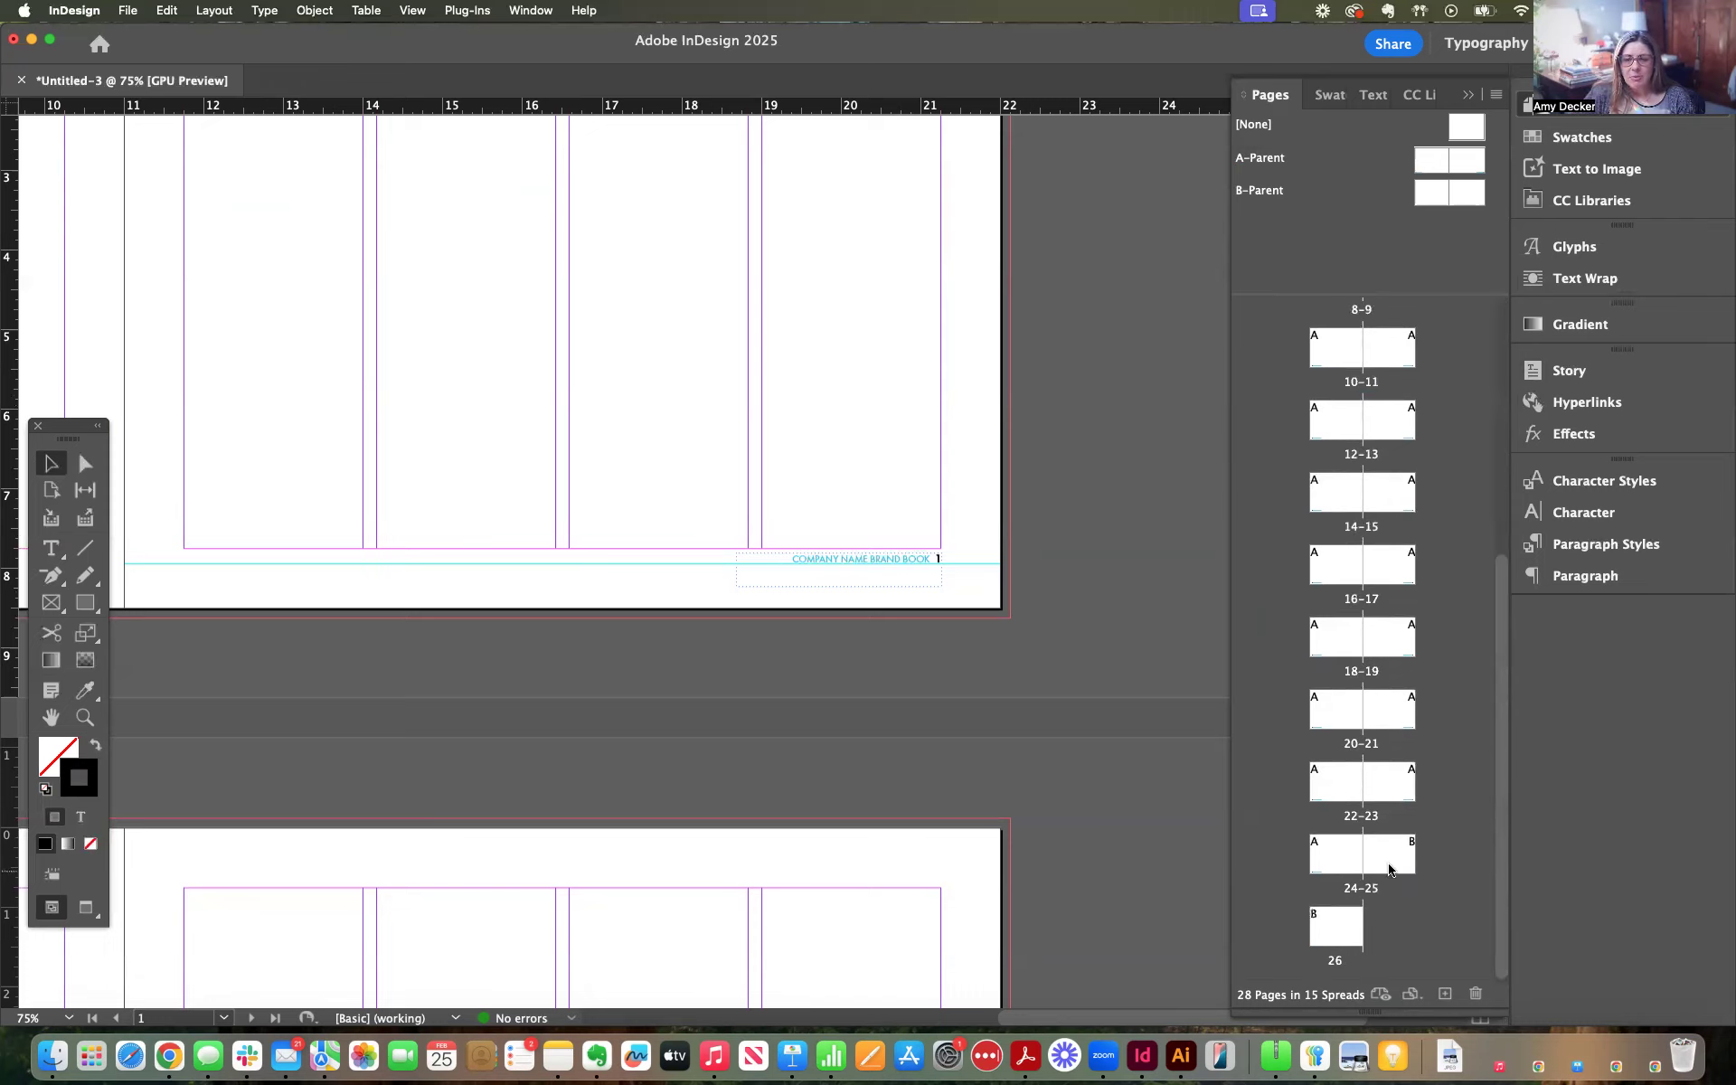
pyautogui.click(1390, 868)
pyautogui.click(1344, 937)
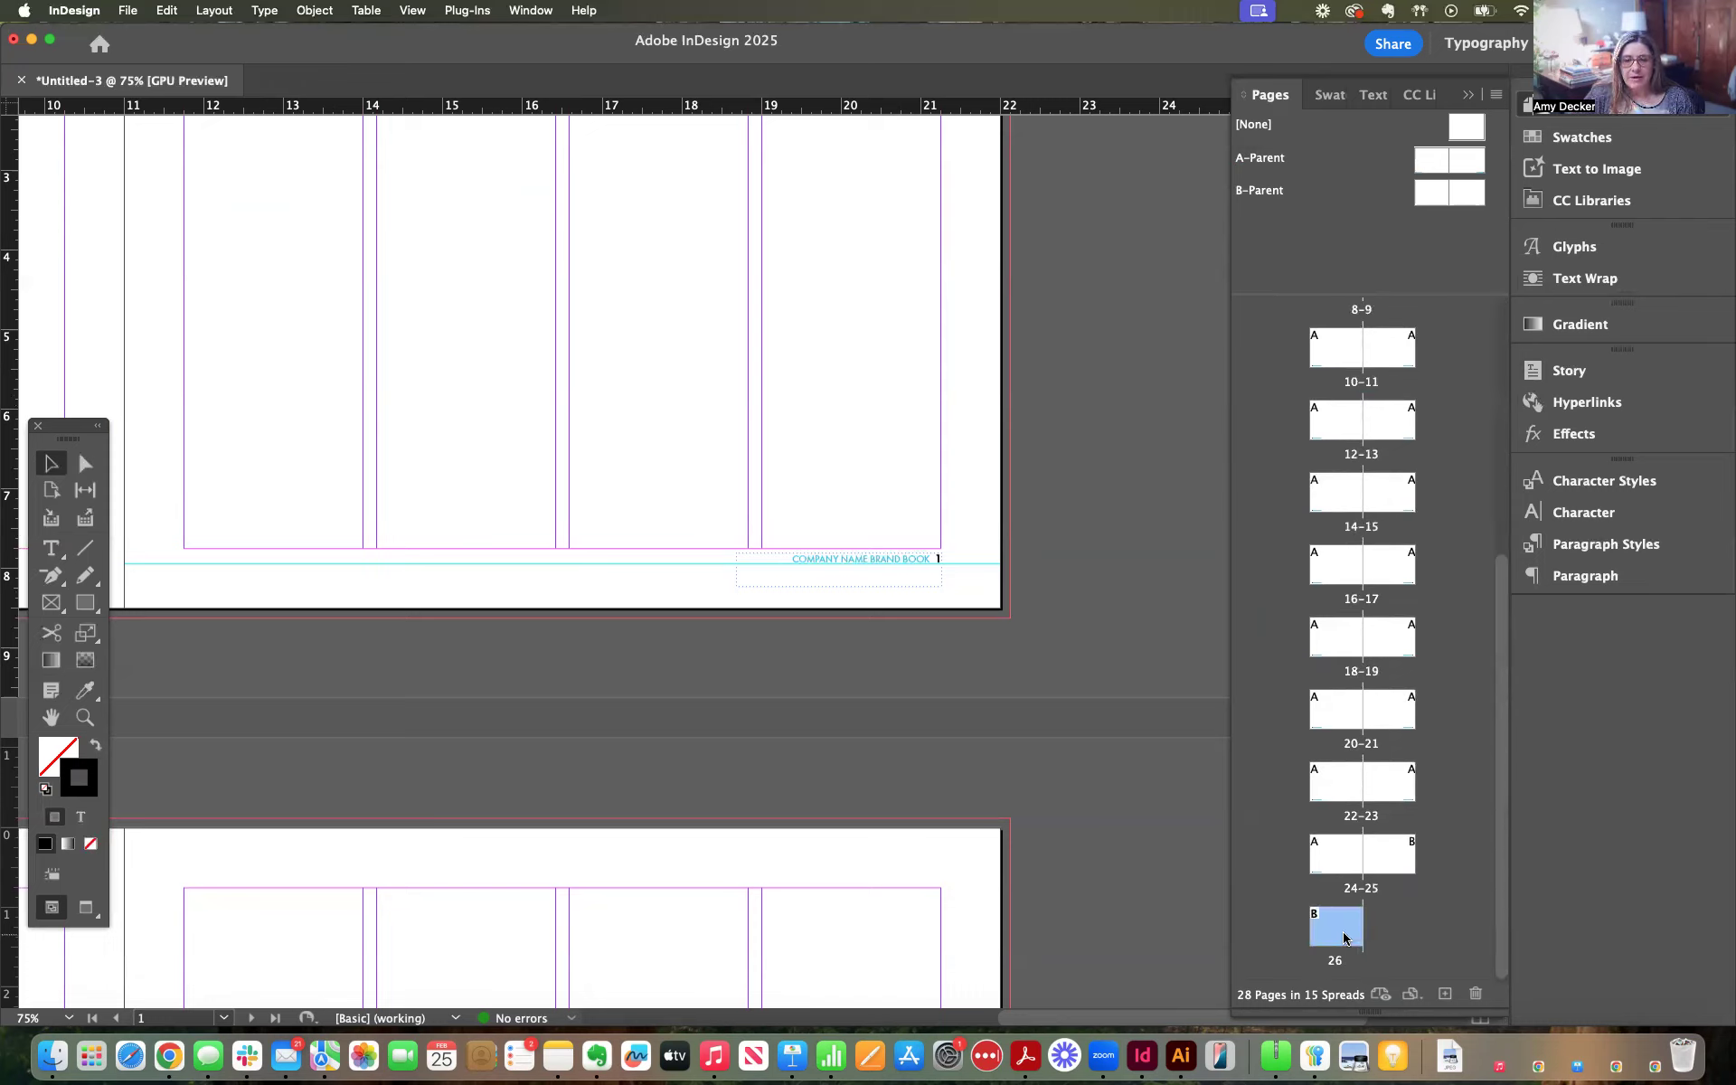
pyautogui.click(1406, 768)
pyautogui.scroll(5, 1397, 402)
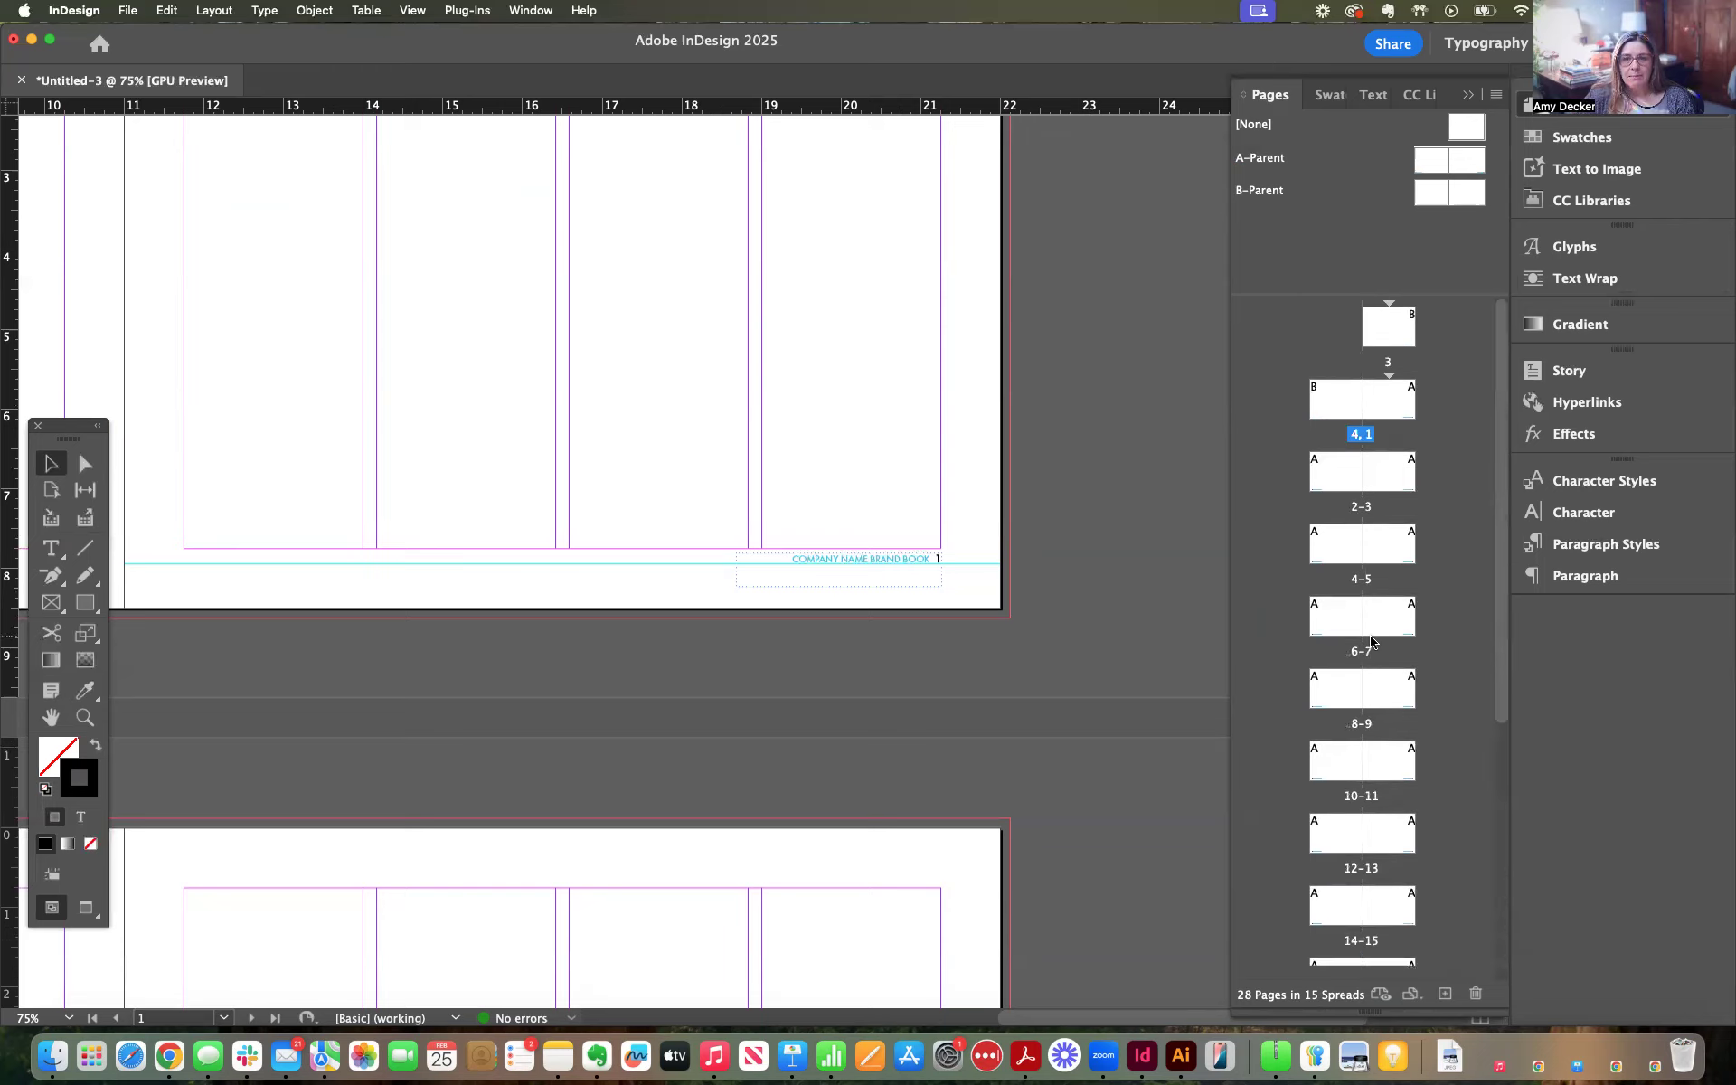
pyautogui.click(1397, 405)
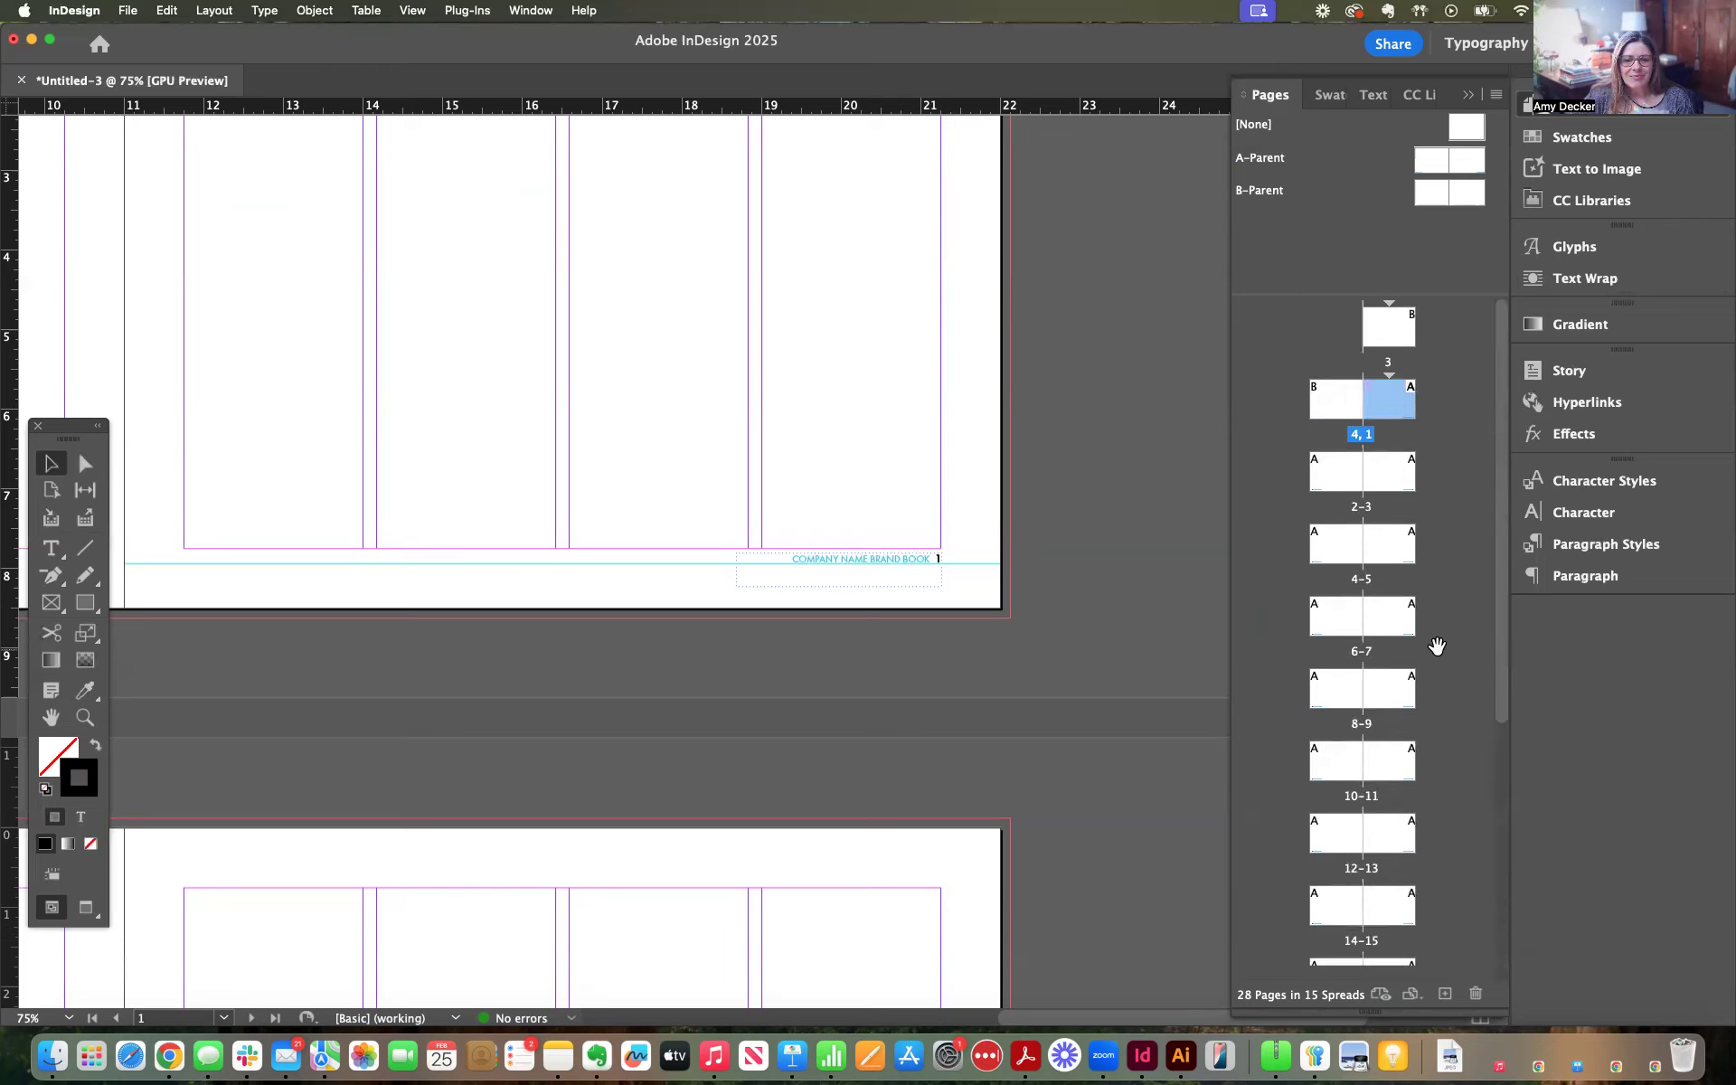
pyautogui.scroll(-5, 1401, 723)
pyautogui.click(1345, 867)
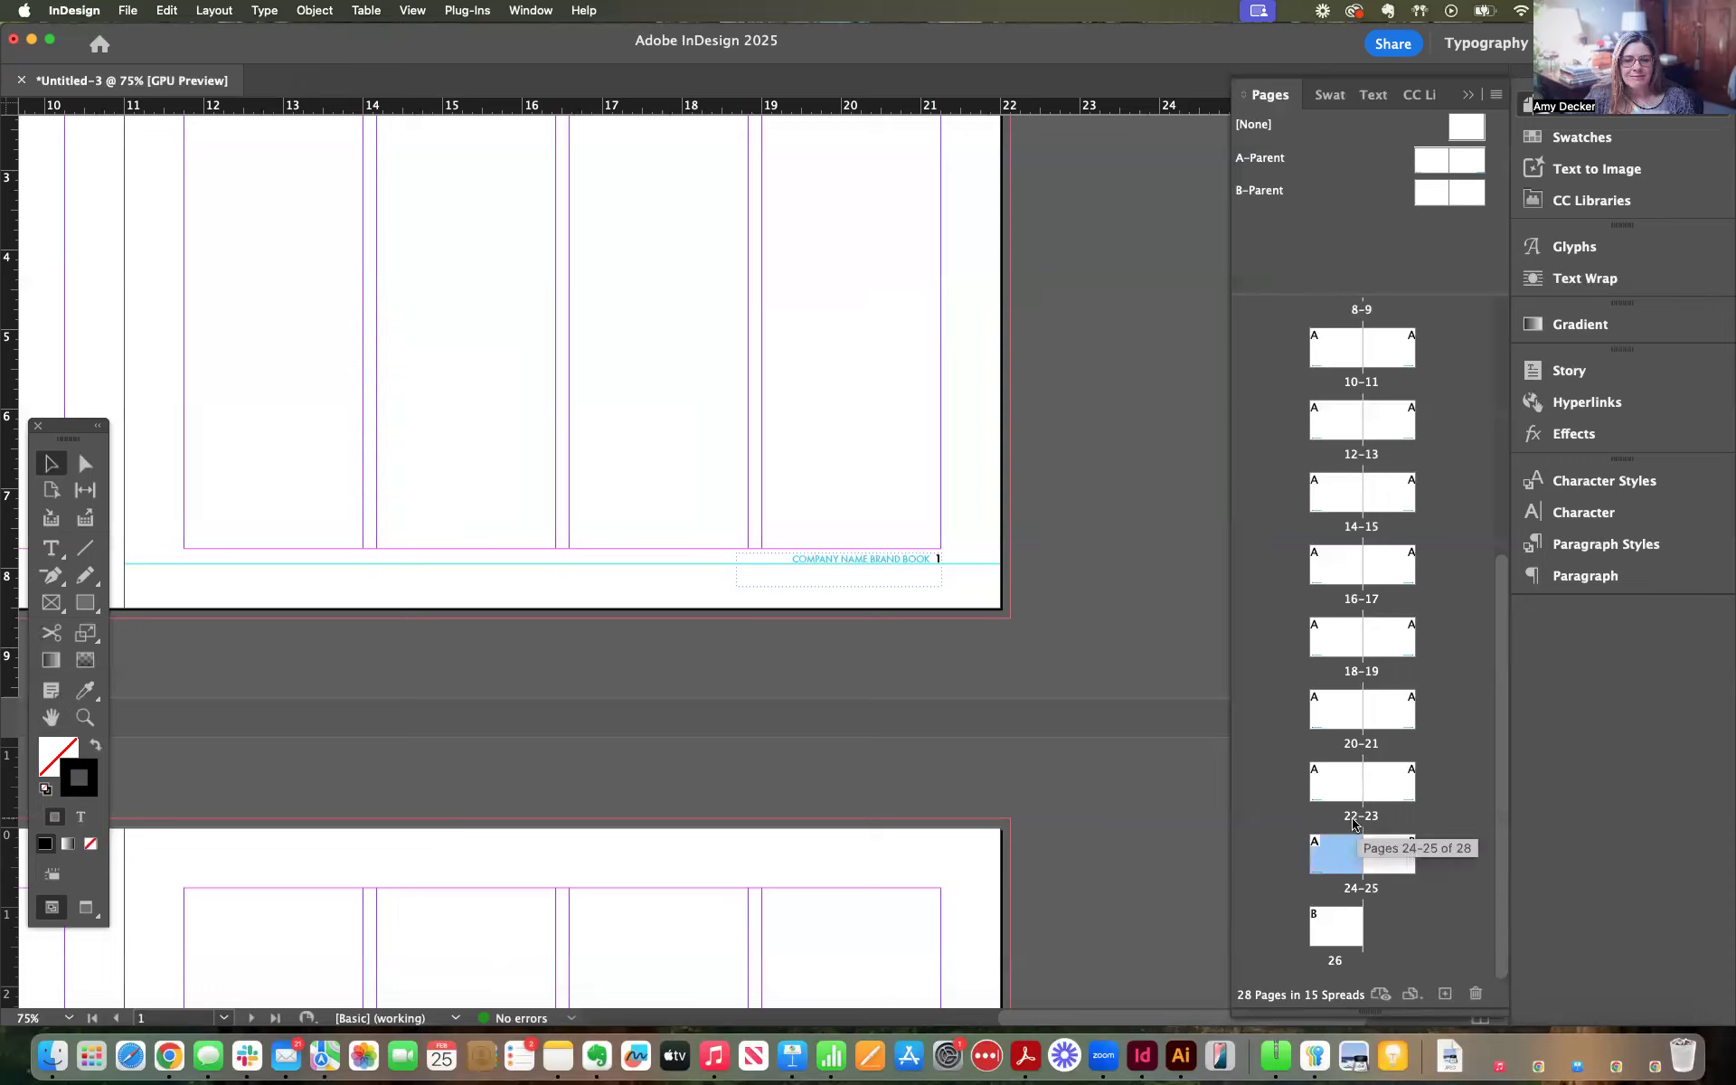
pyautogui.click(1143, 747)
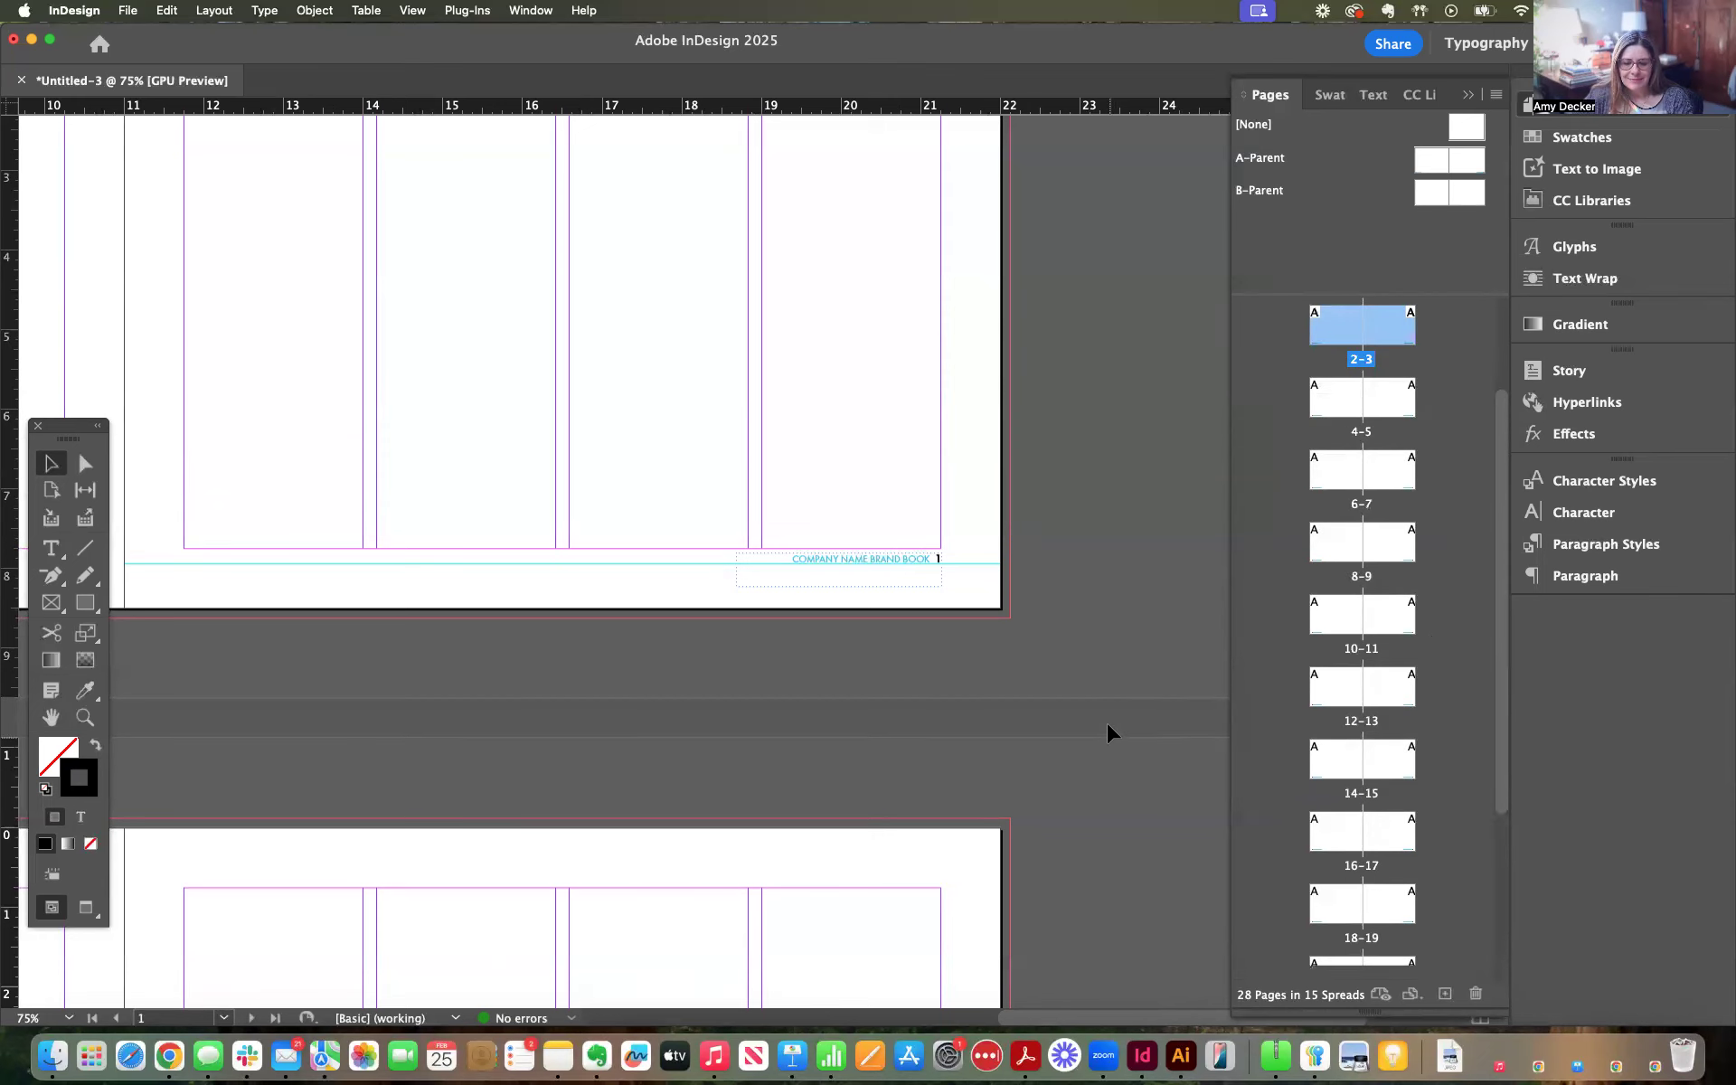
pyautogui.scroll(-3, 1106, 724)
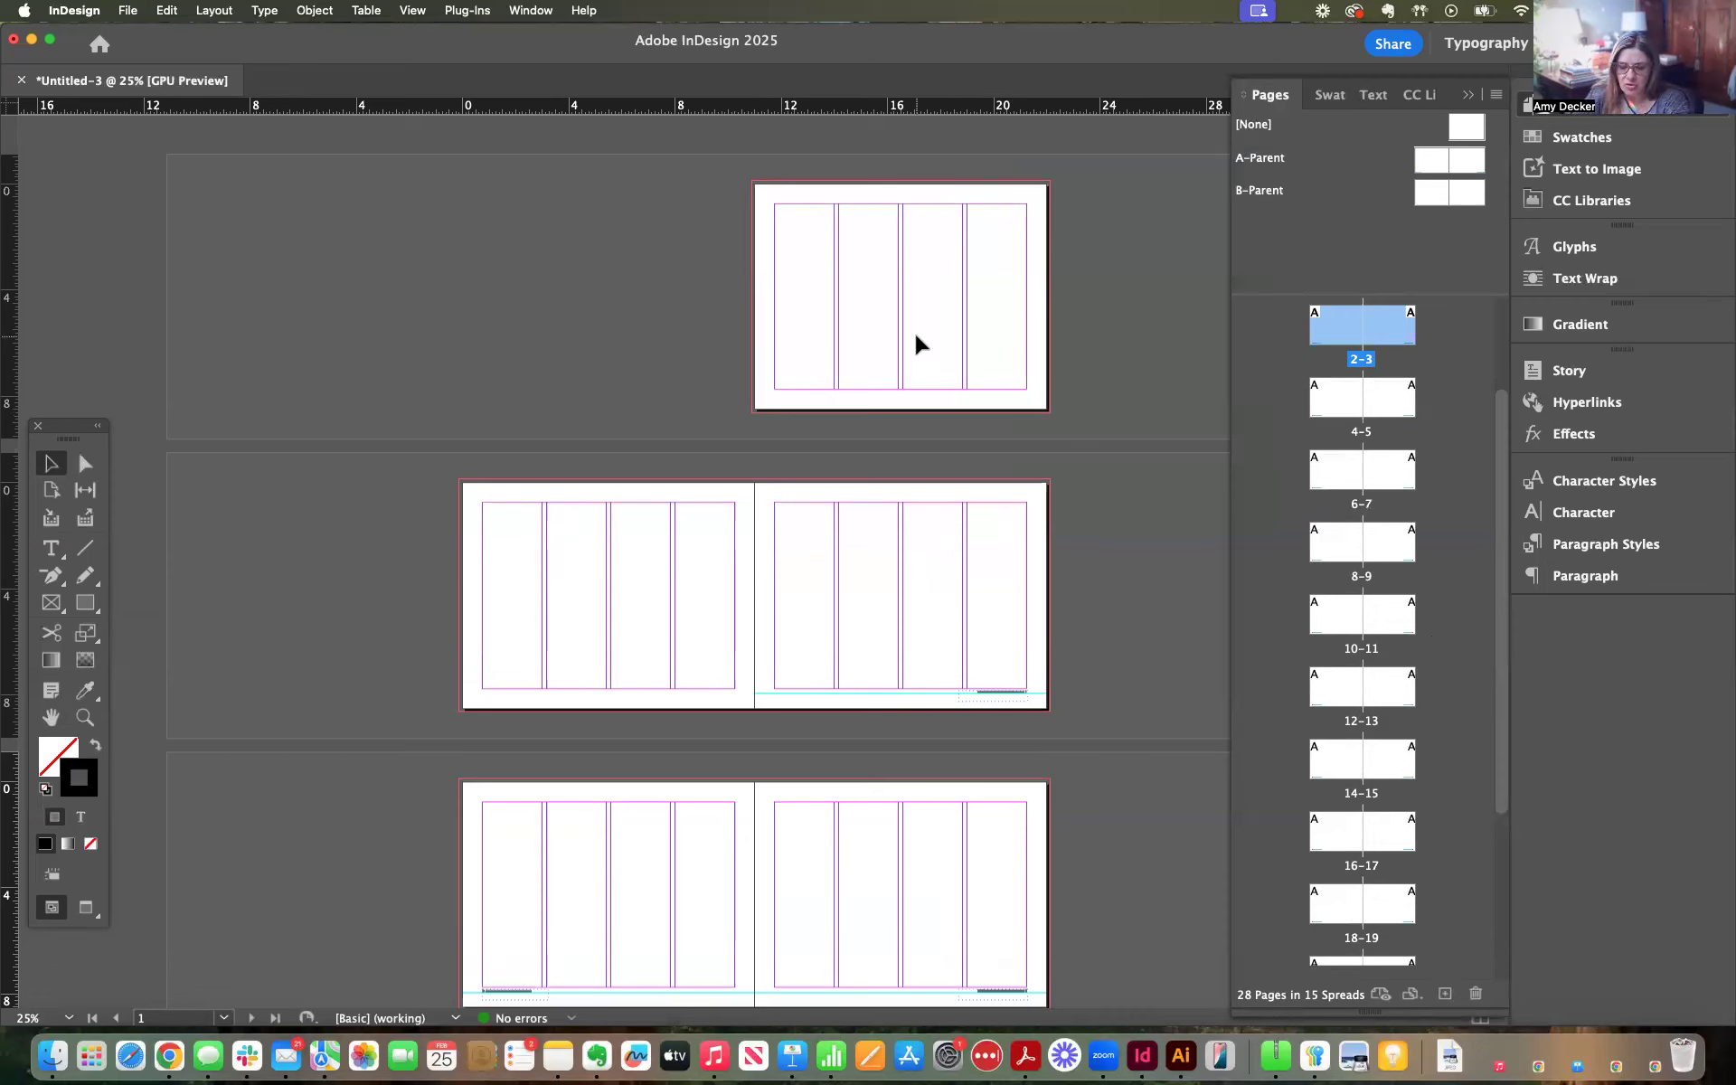
pyautogui.press('super+equal')
pyautogui.hscroll(2, 909, 367)
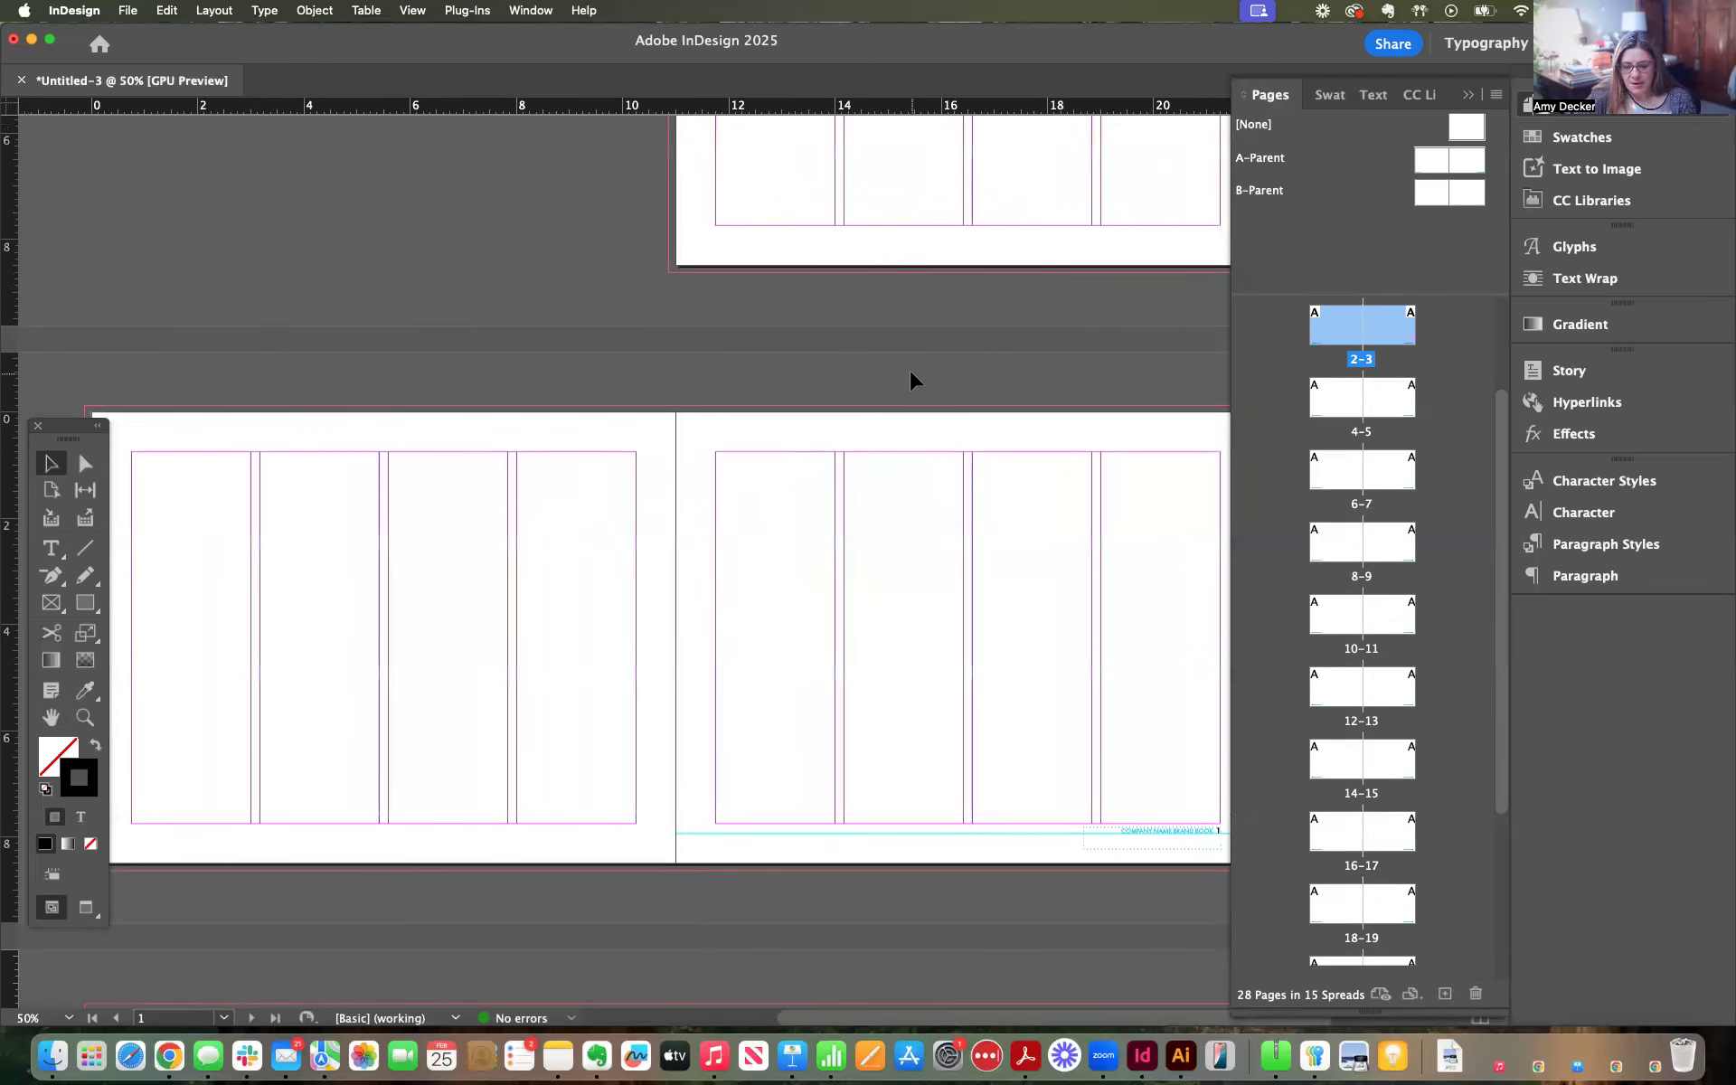
pyautogui.press('super+minus')
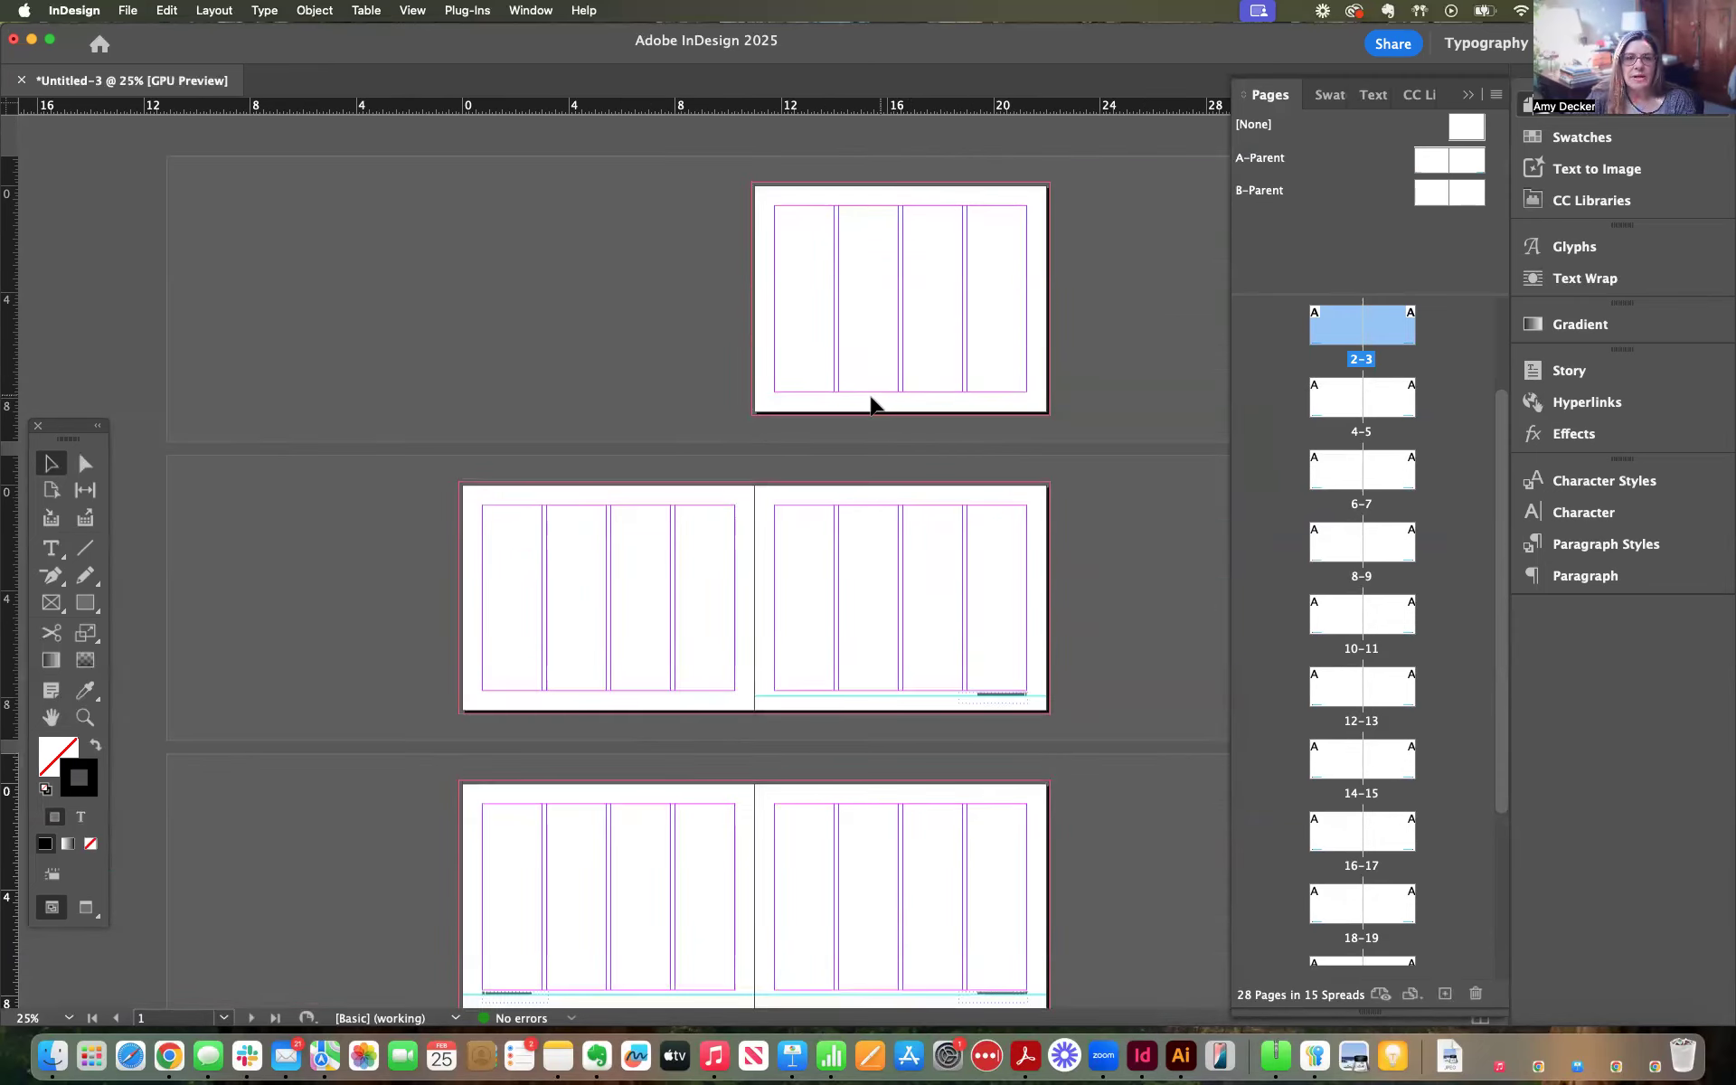
pyautogui.click(217, 12)
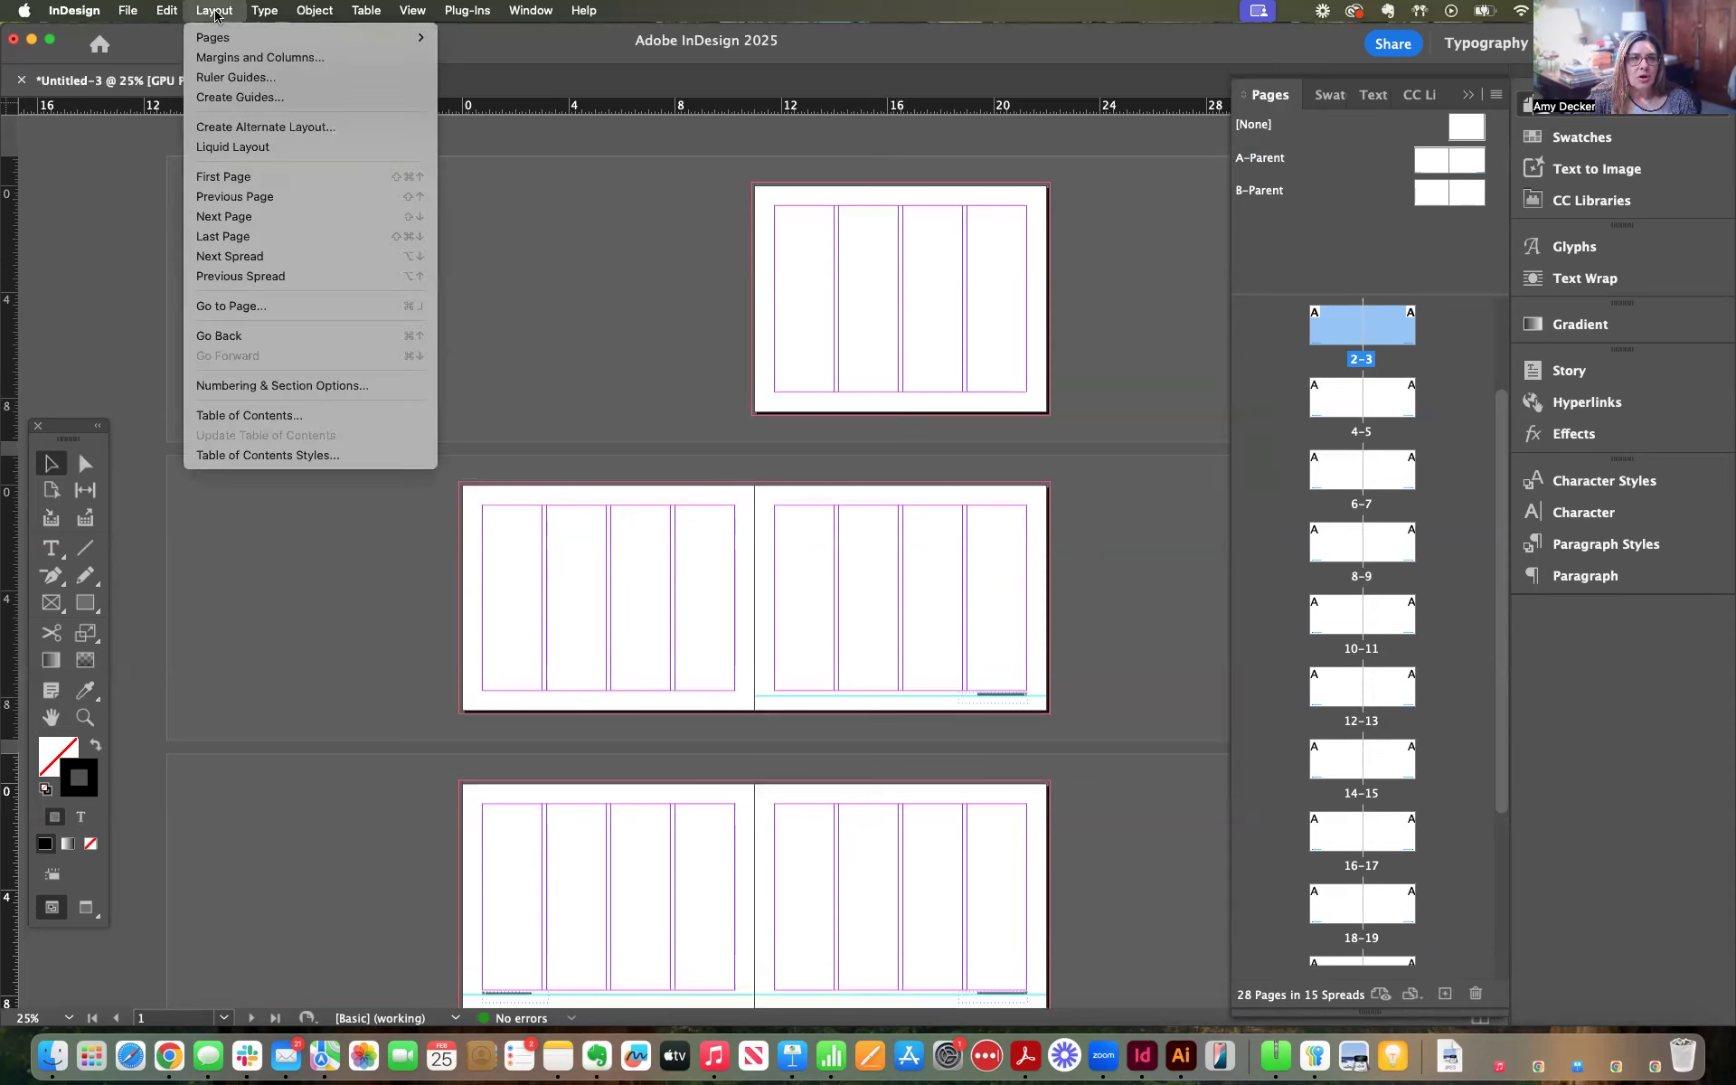
pyautogui.click(227, 58)
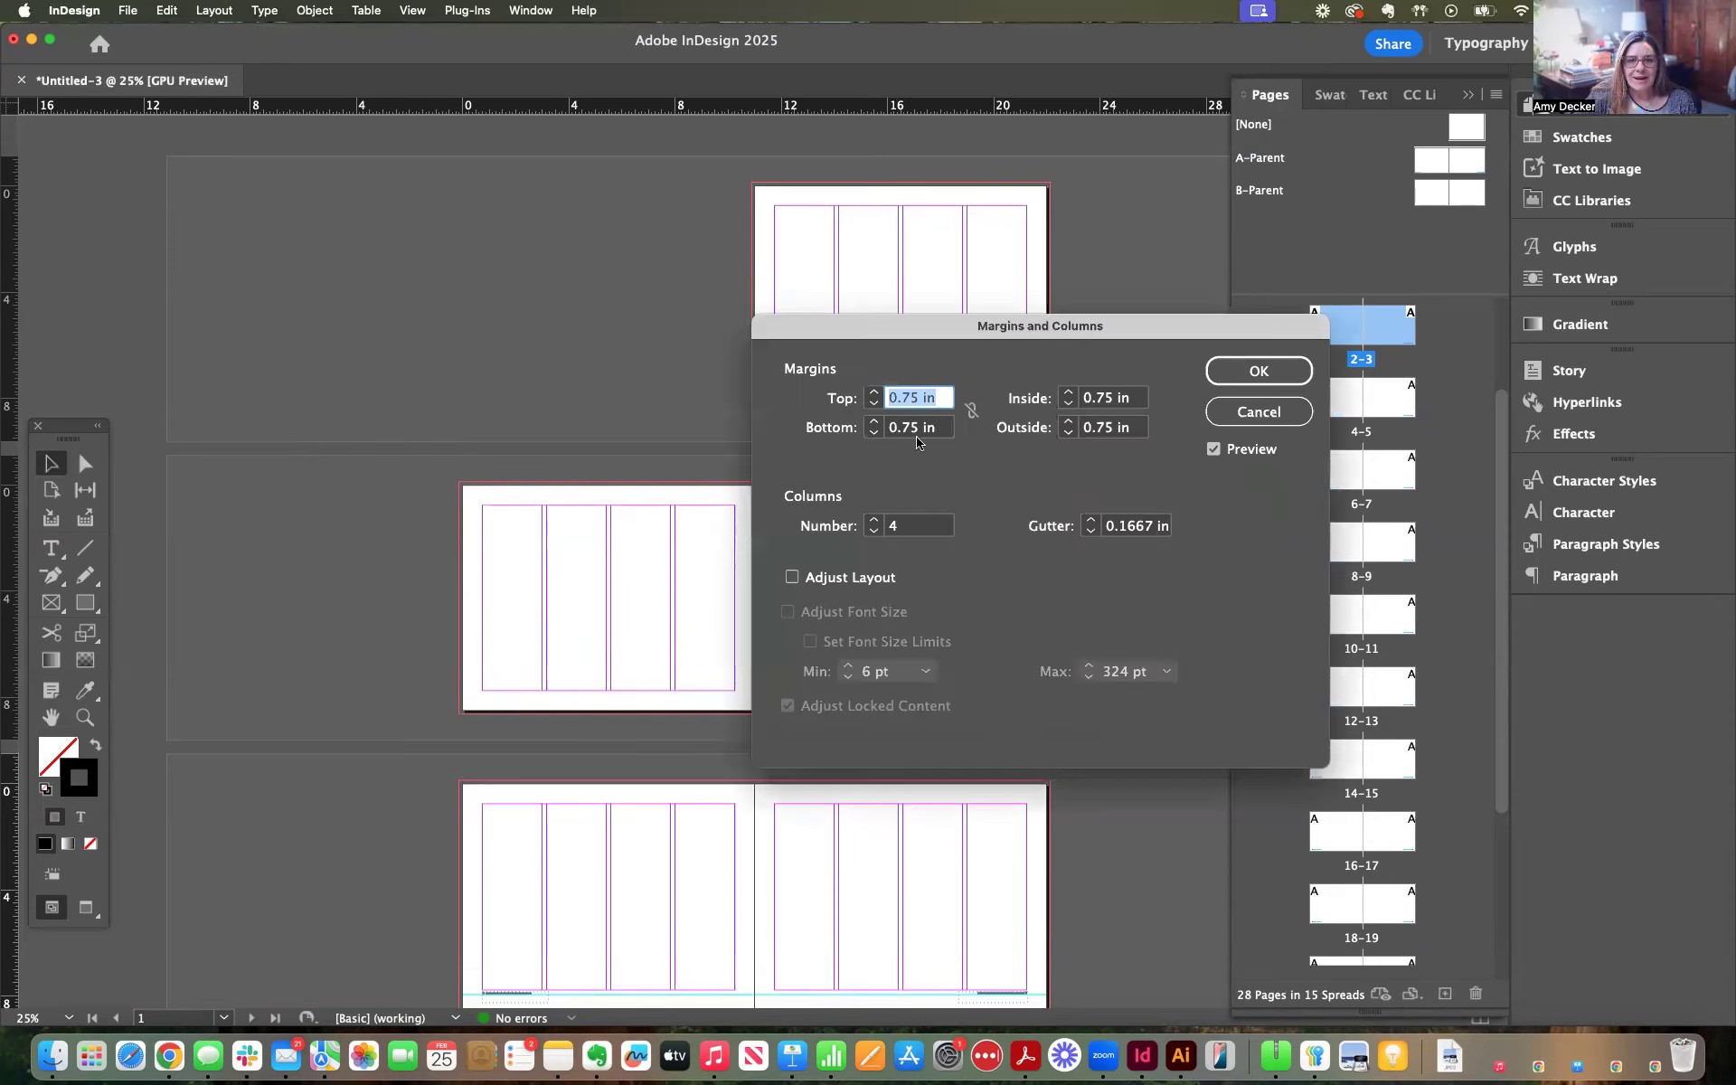
pyautogui.click(873, 521)
pyautogui.click(874, 521)
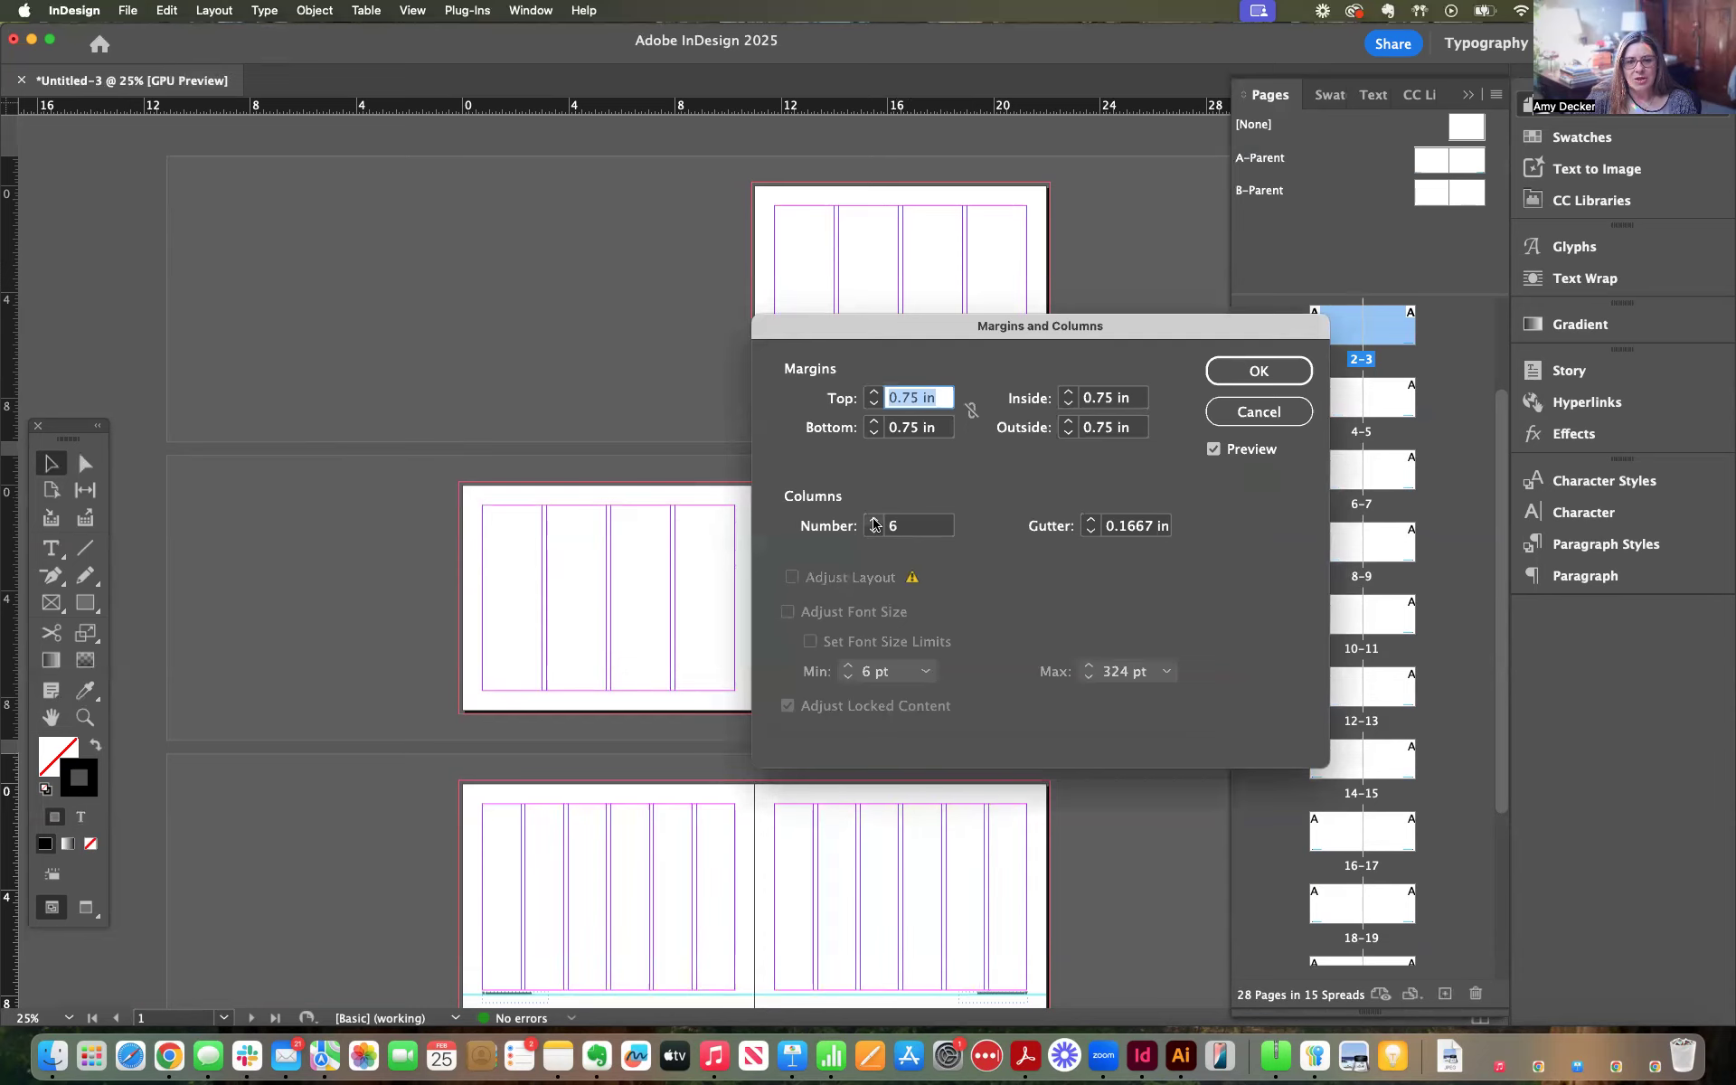
pyautogui.moveTo(942, 338); pyautogui.dragTo(258, 263)
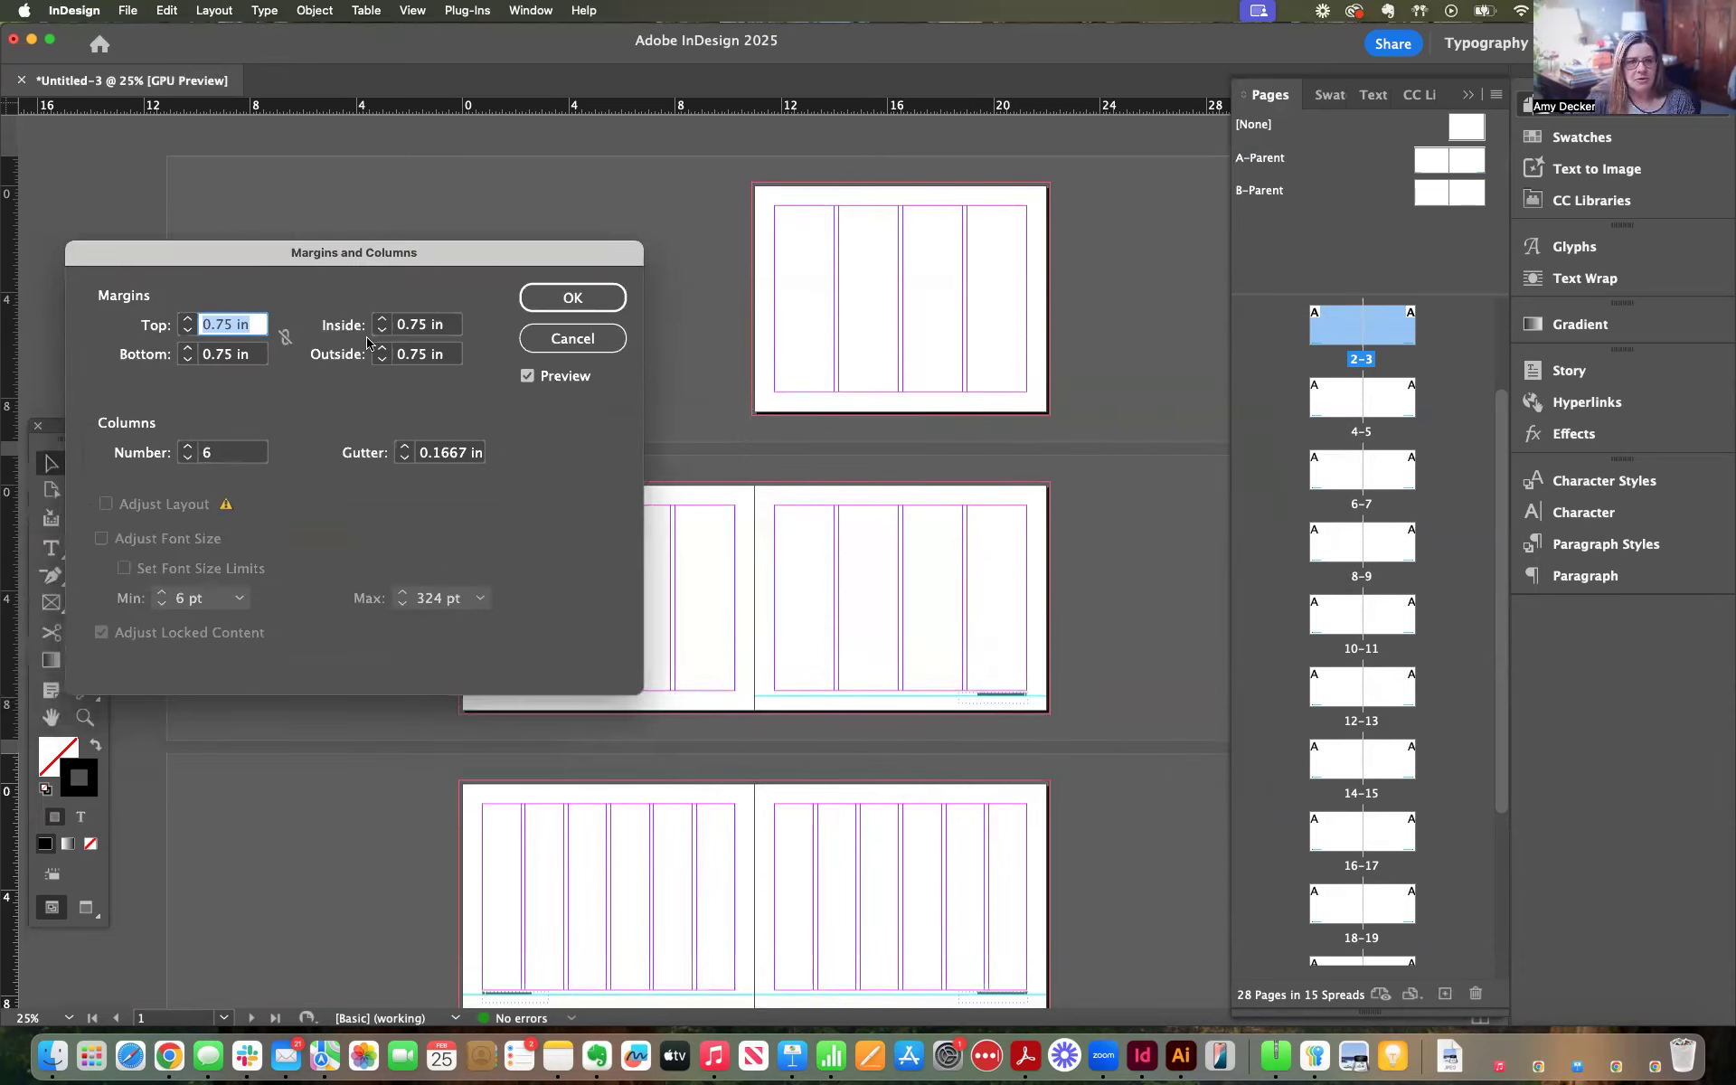
pyautogui.click(575, 340)
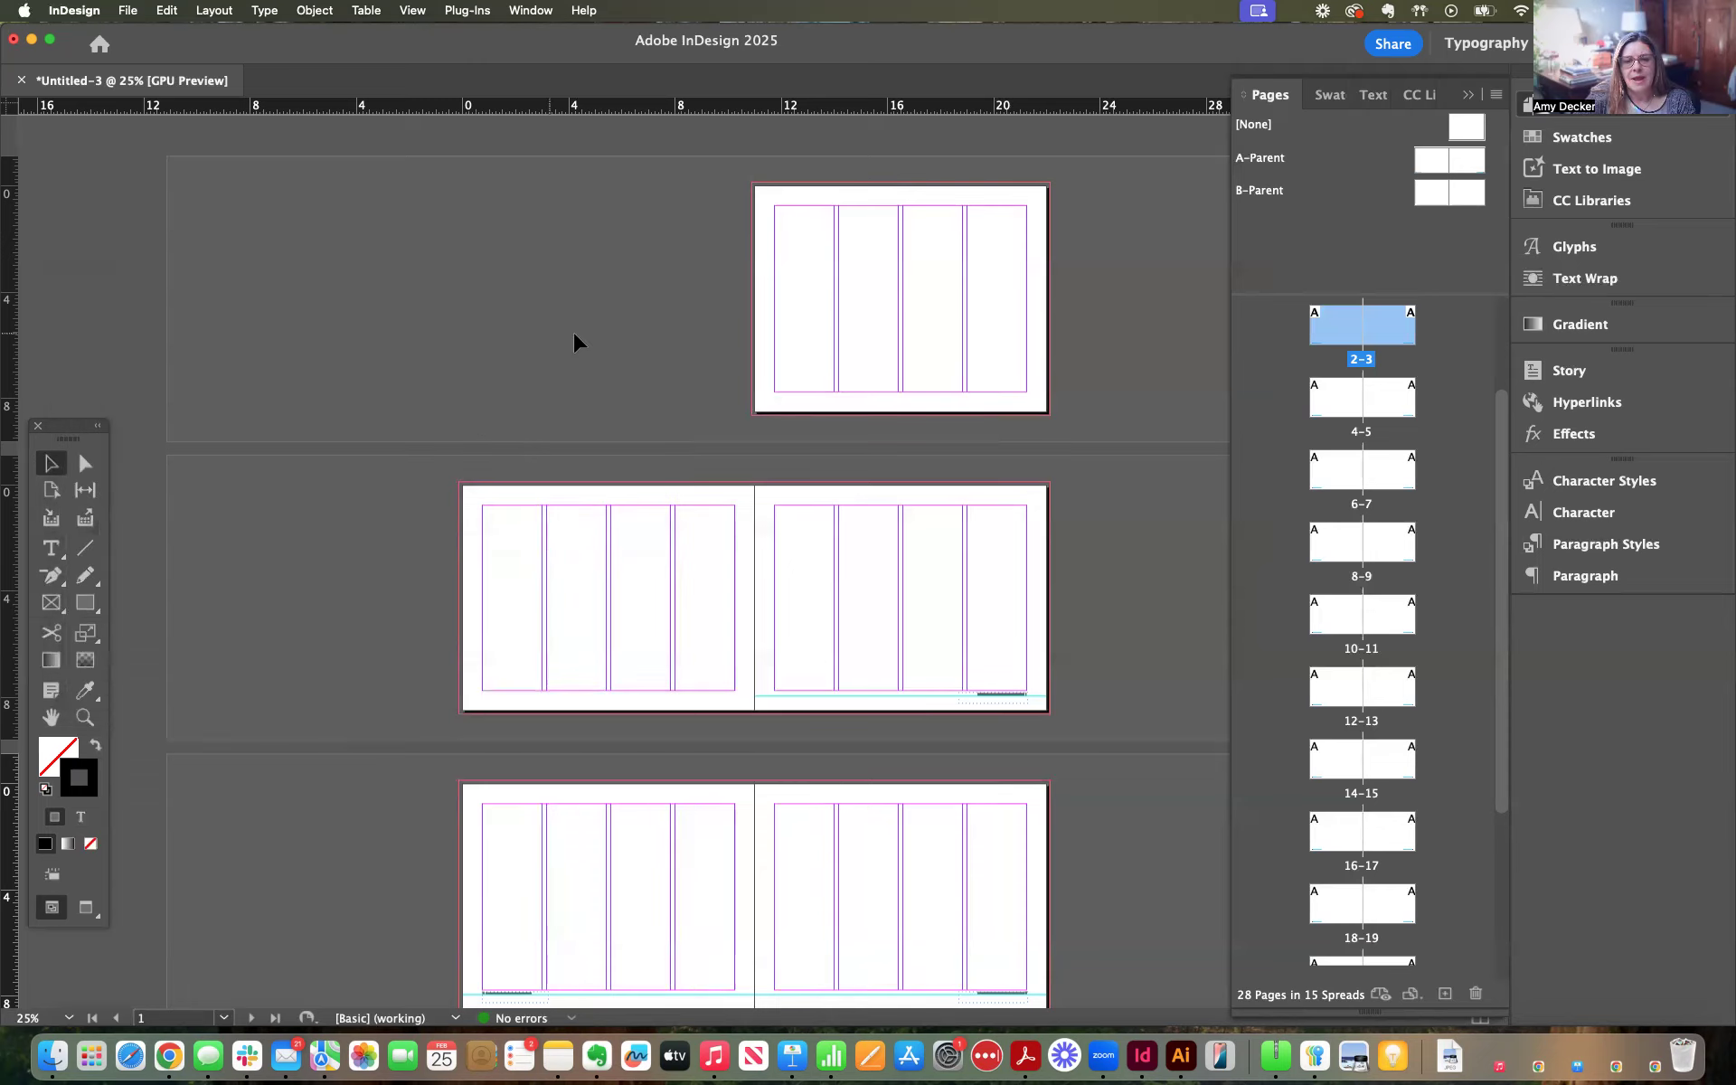
# Set both pages of the A-Parent spread to 6 columns in Margins and Columns
pyautogui.click(1413, 189)
pyautogui.click(1420, 166)
pyautogui.keyDown('shift'); pyautogui.click(1479, 165); pyautogui.keyUp('shift')
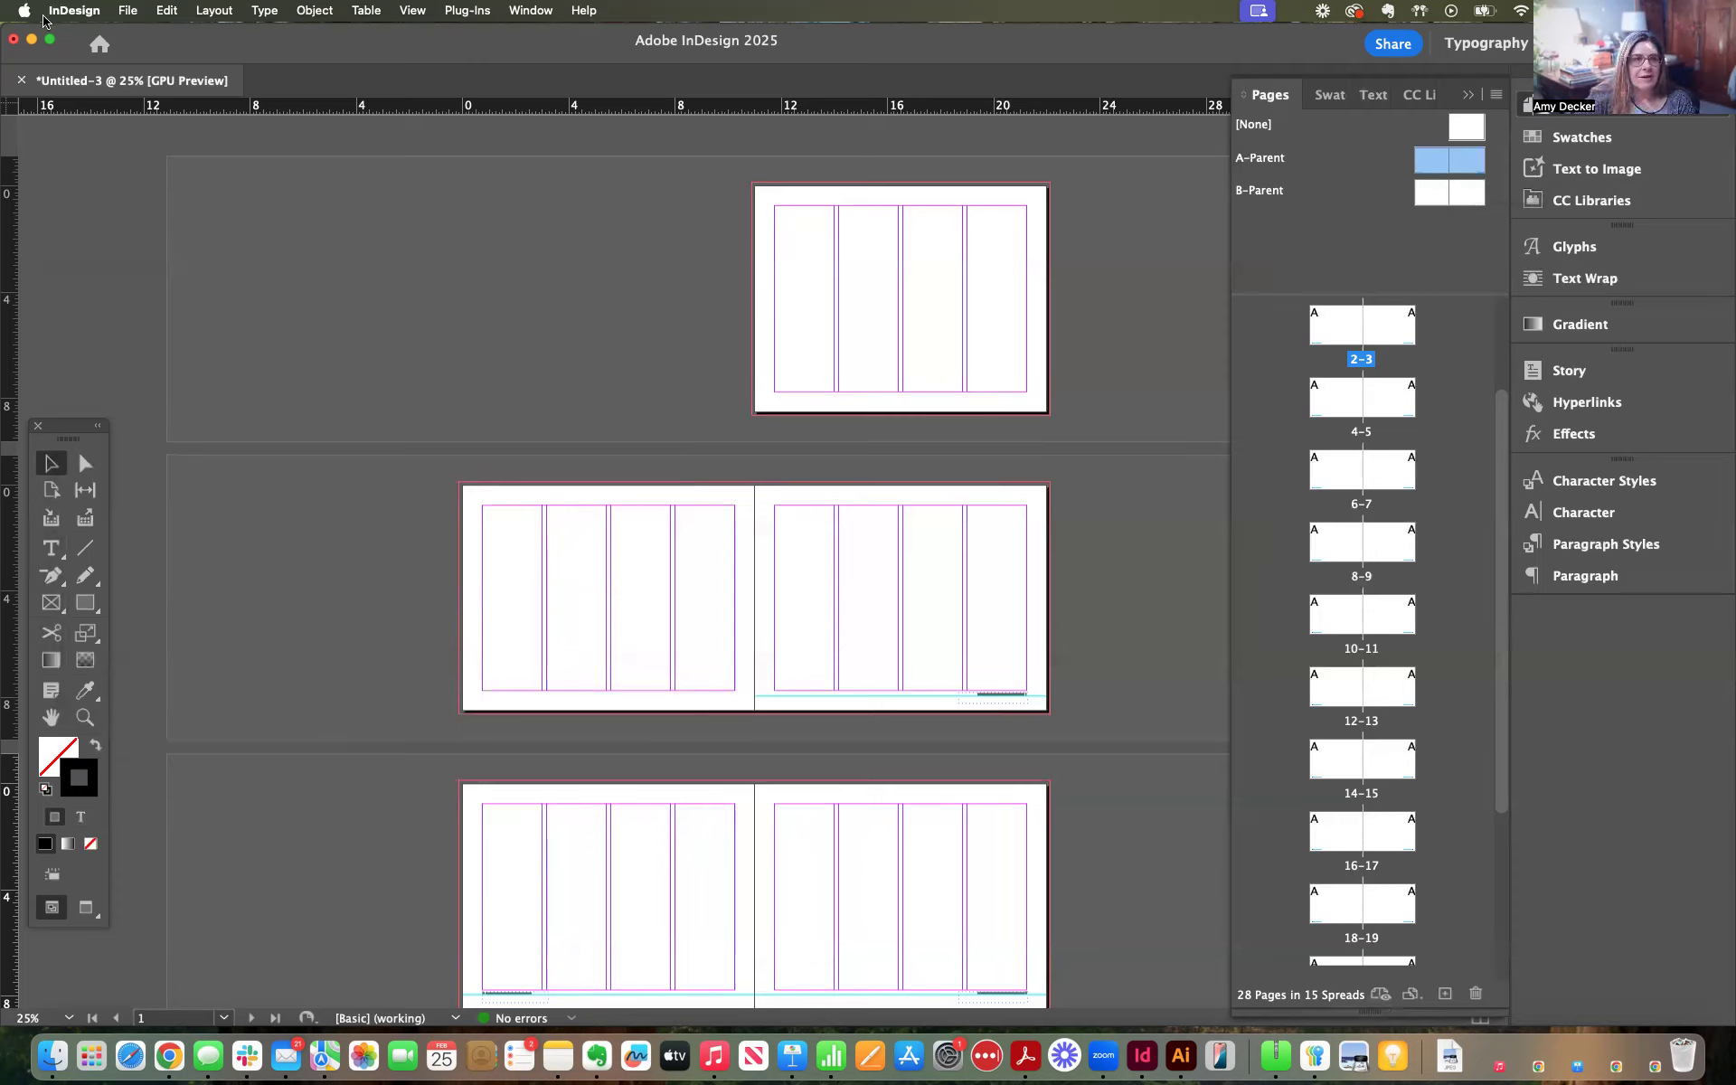
pyautogui.click(226, 12)
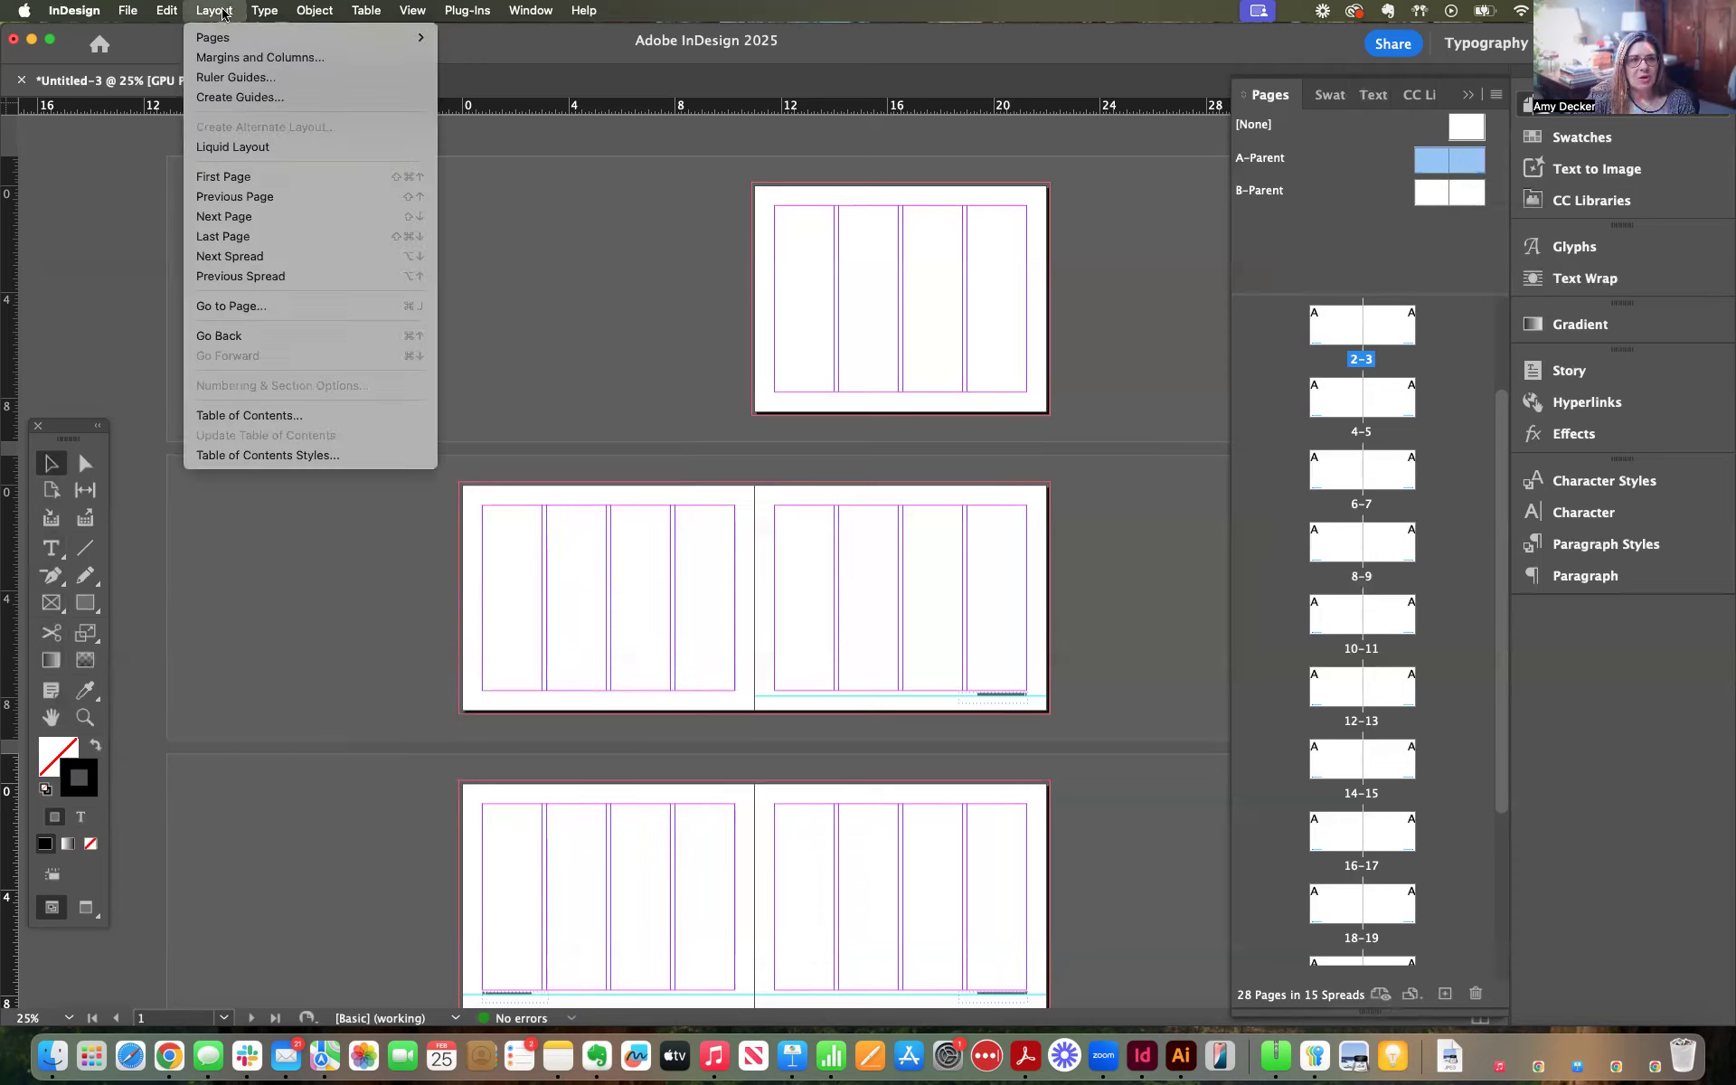
pyautogui.click(236, 58)
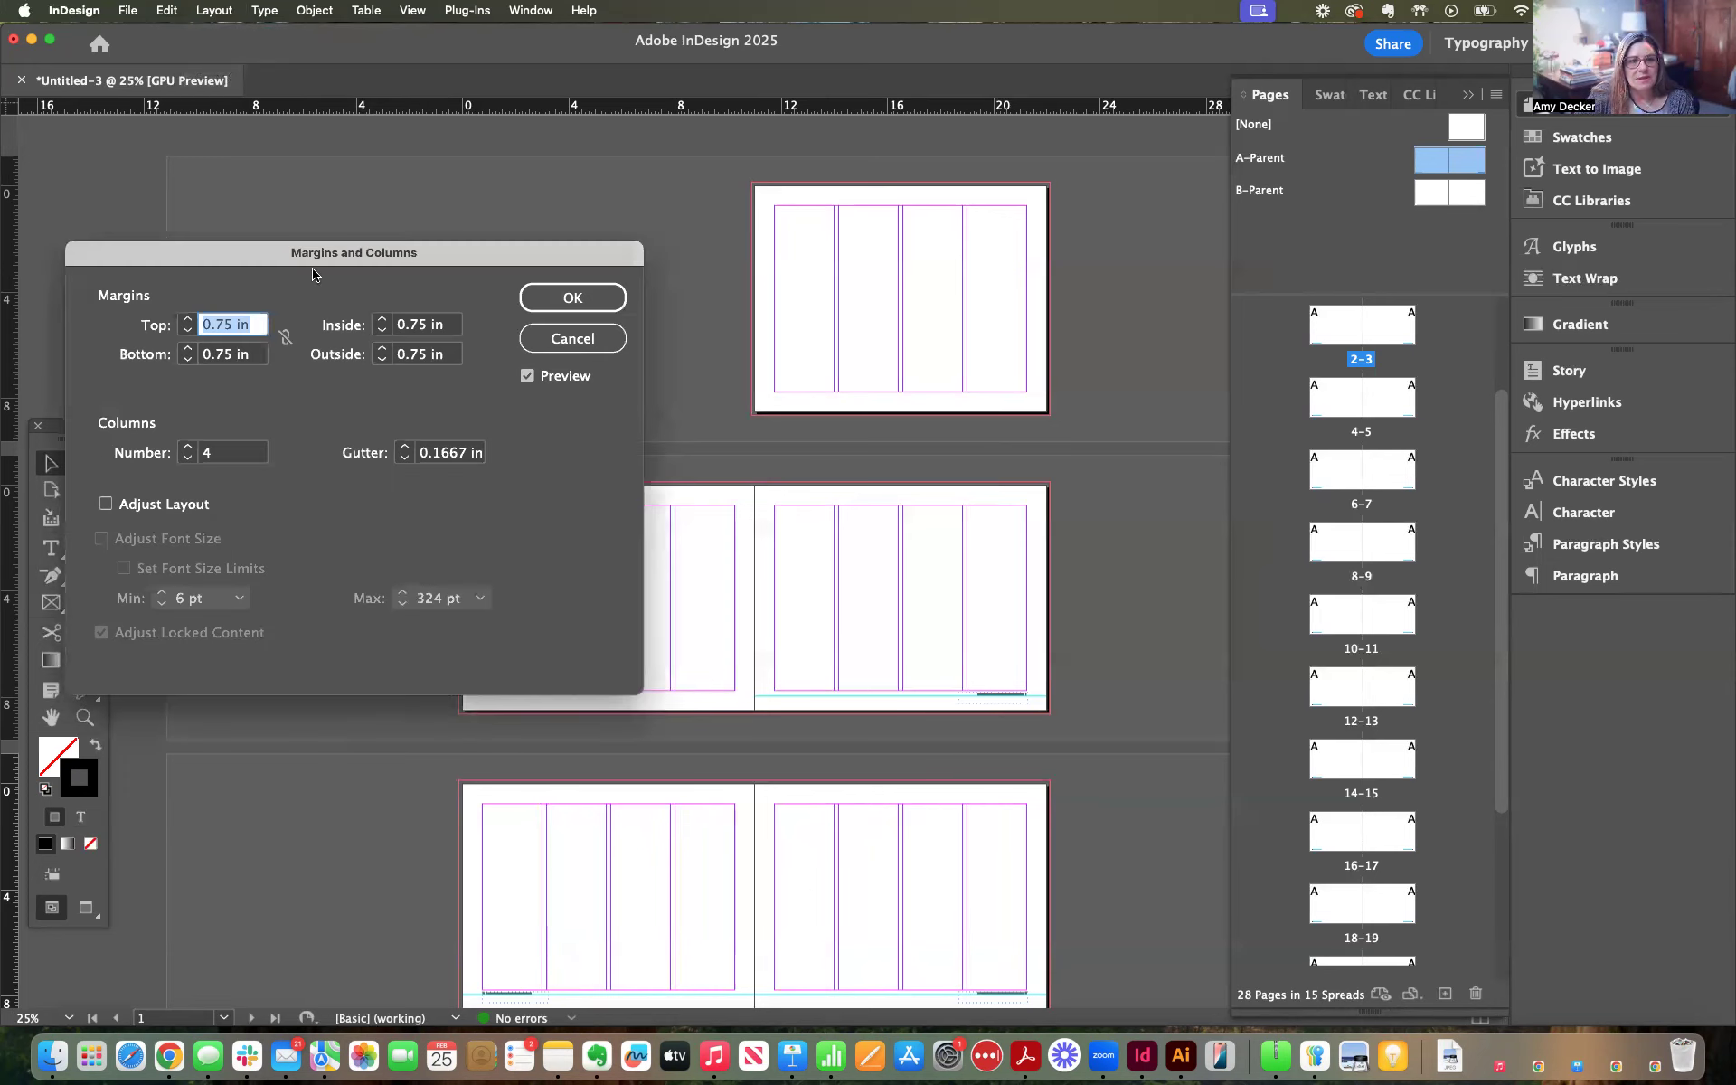
pyautogui.click(189, 448)
pyautogui.click(188, 448)
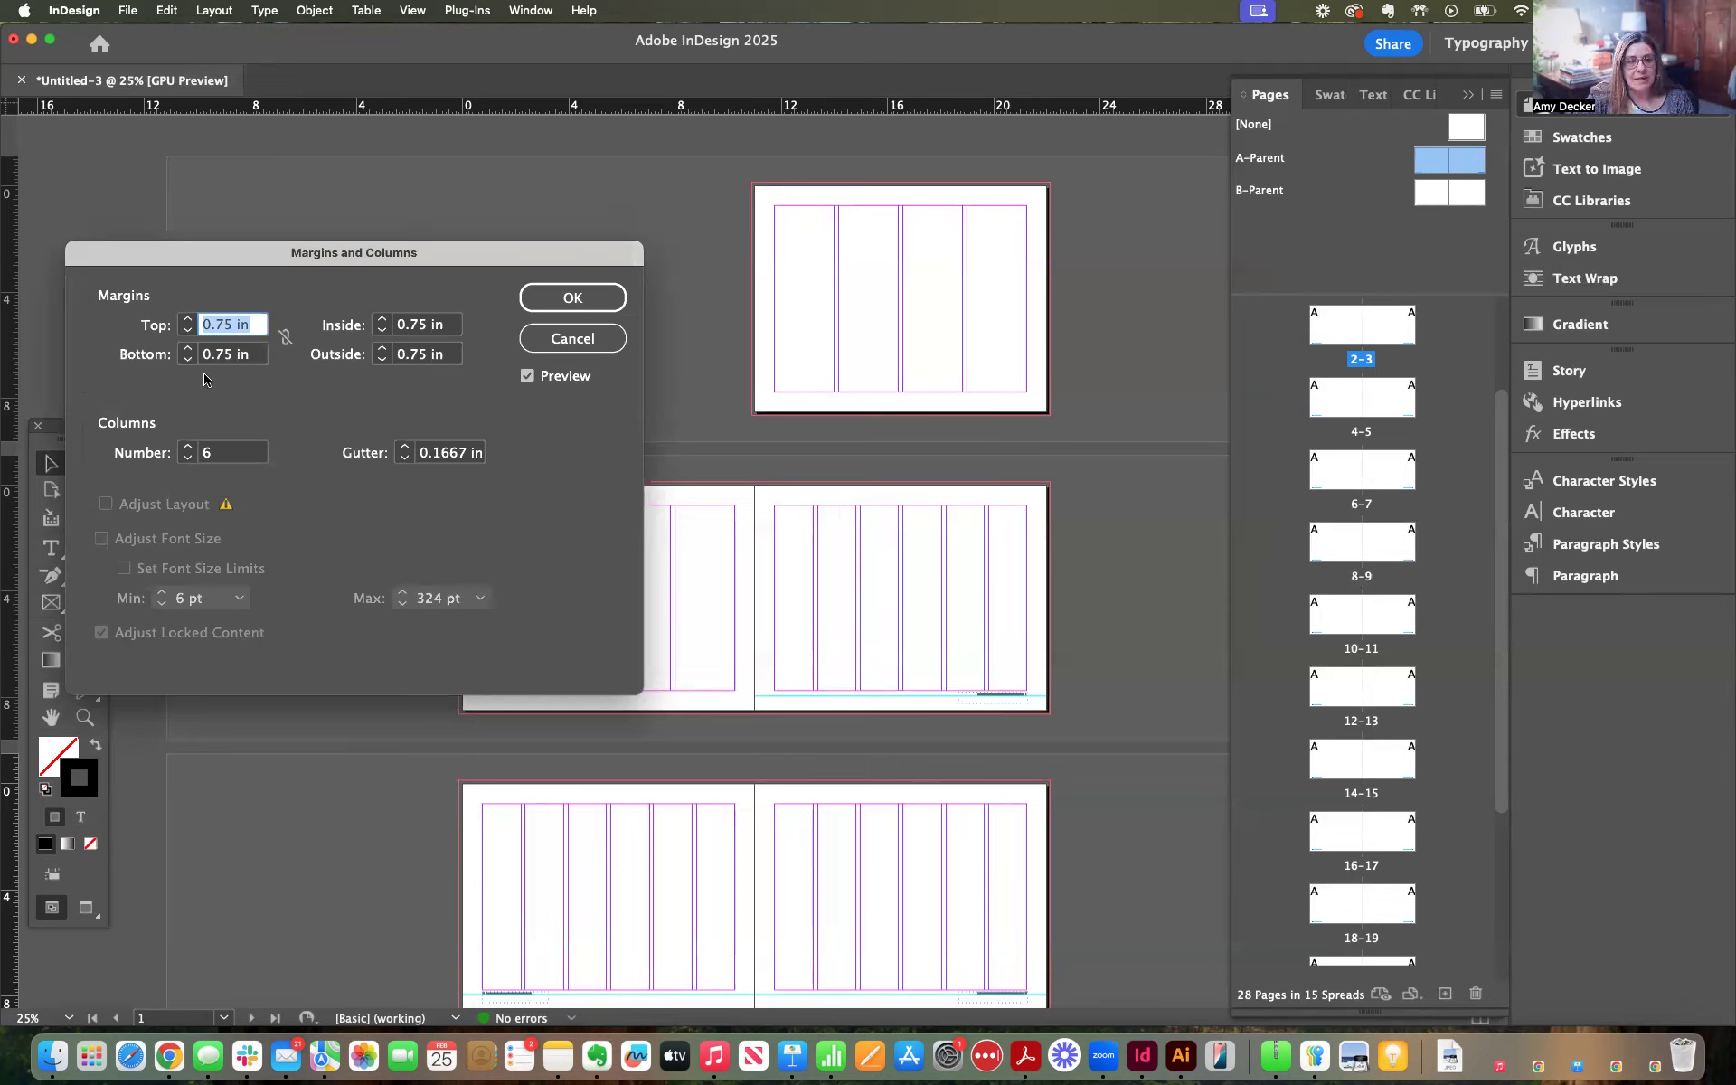
pyautogui.click(541, 297)
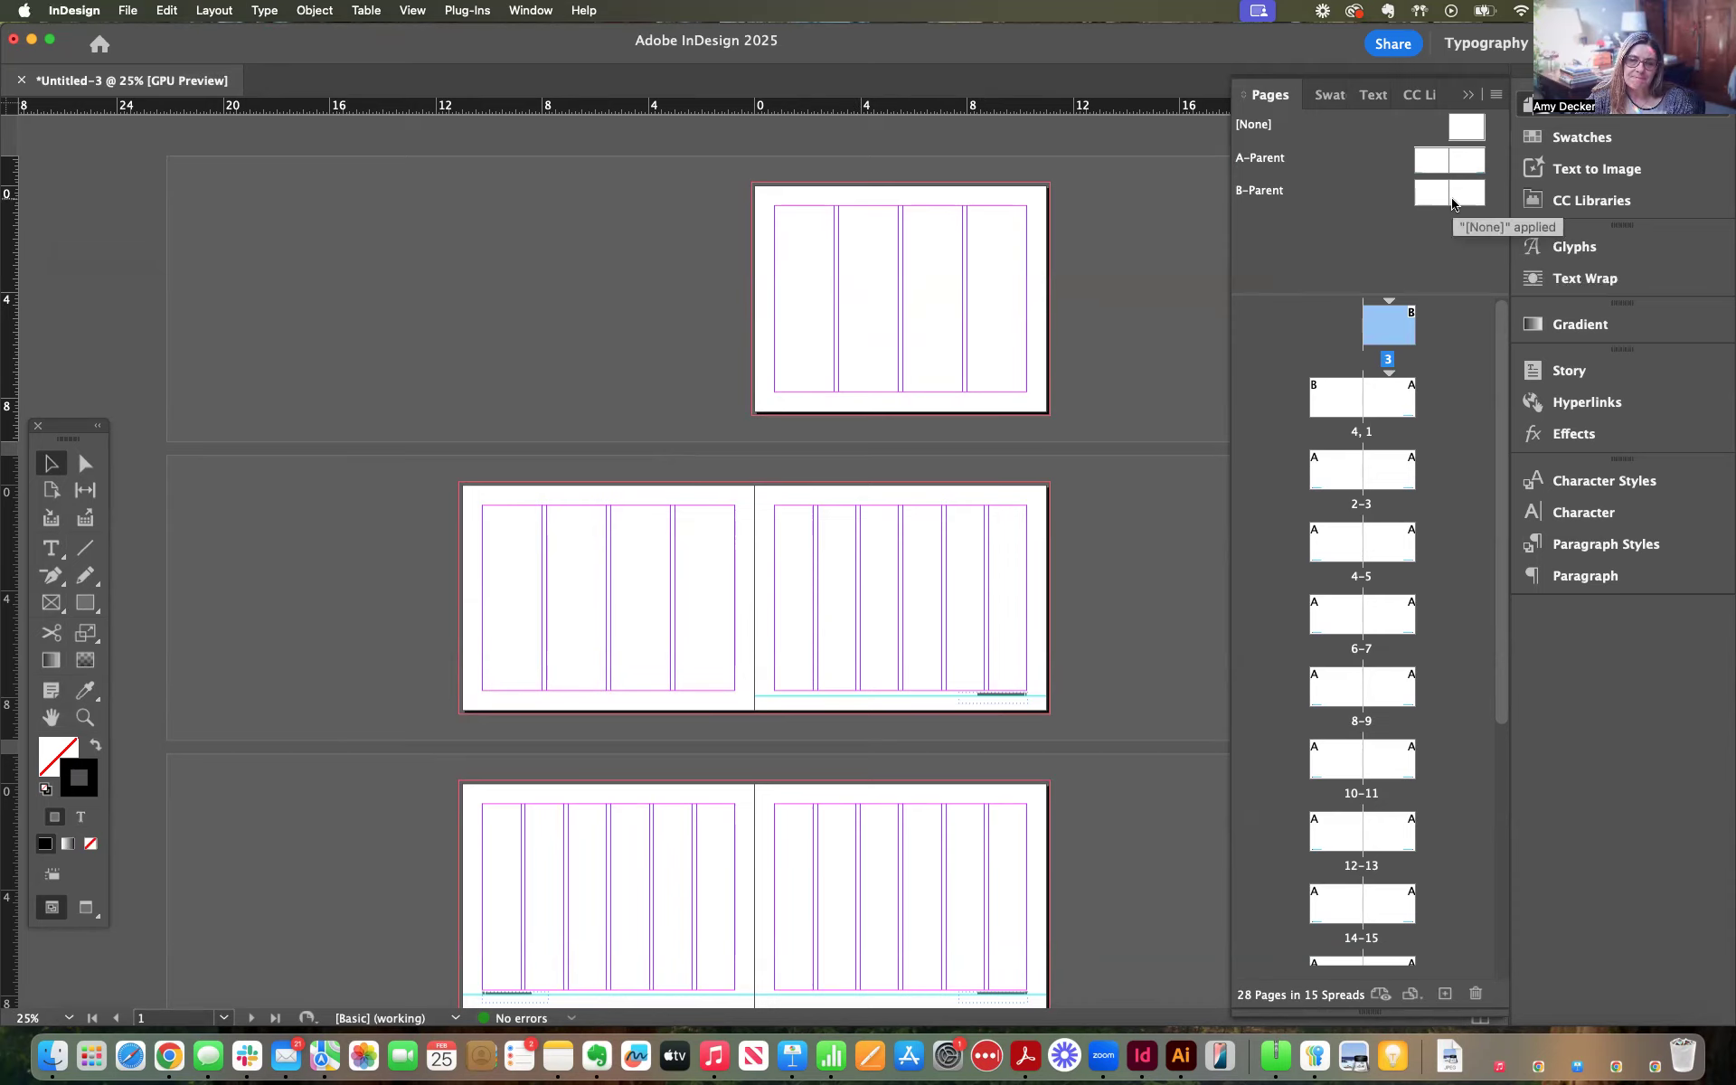
# Look through the document's spreads to compare the column grids on the A-Parent pages with those on the B-Parent cover pages
pyautogui.scroll(-3, 918, 371)
pyautogui.scroll(-6, 918, 371)
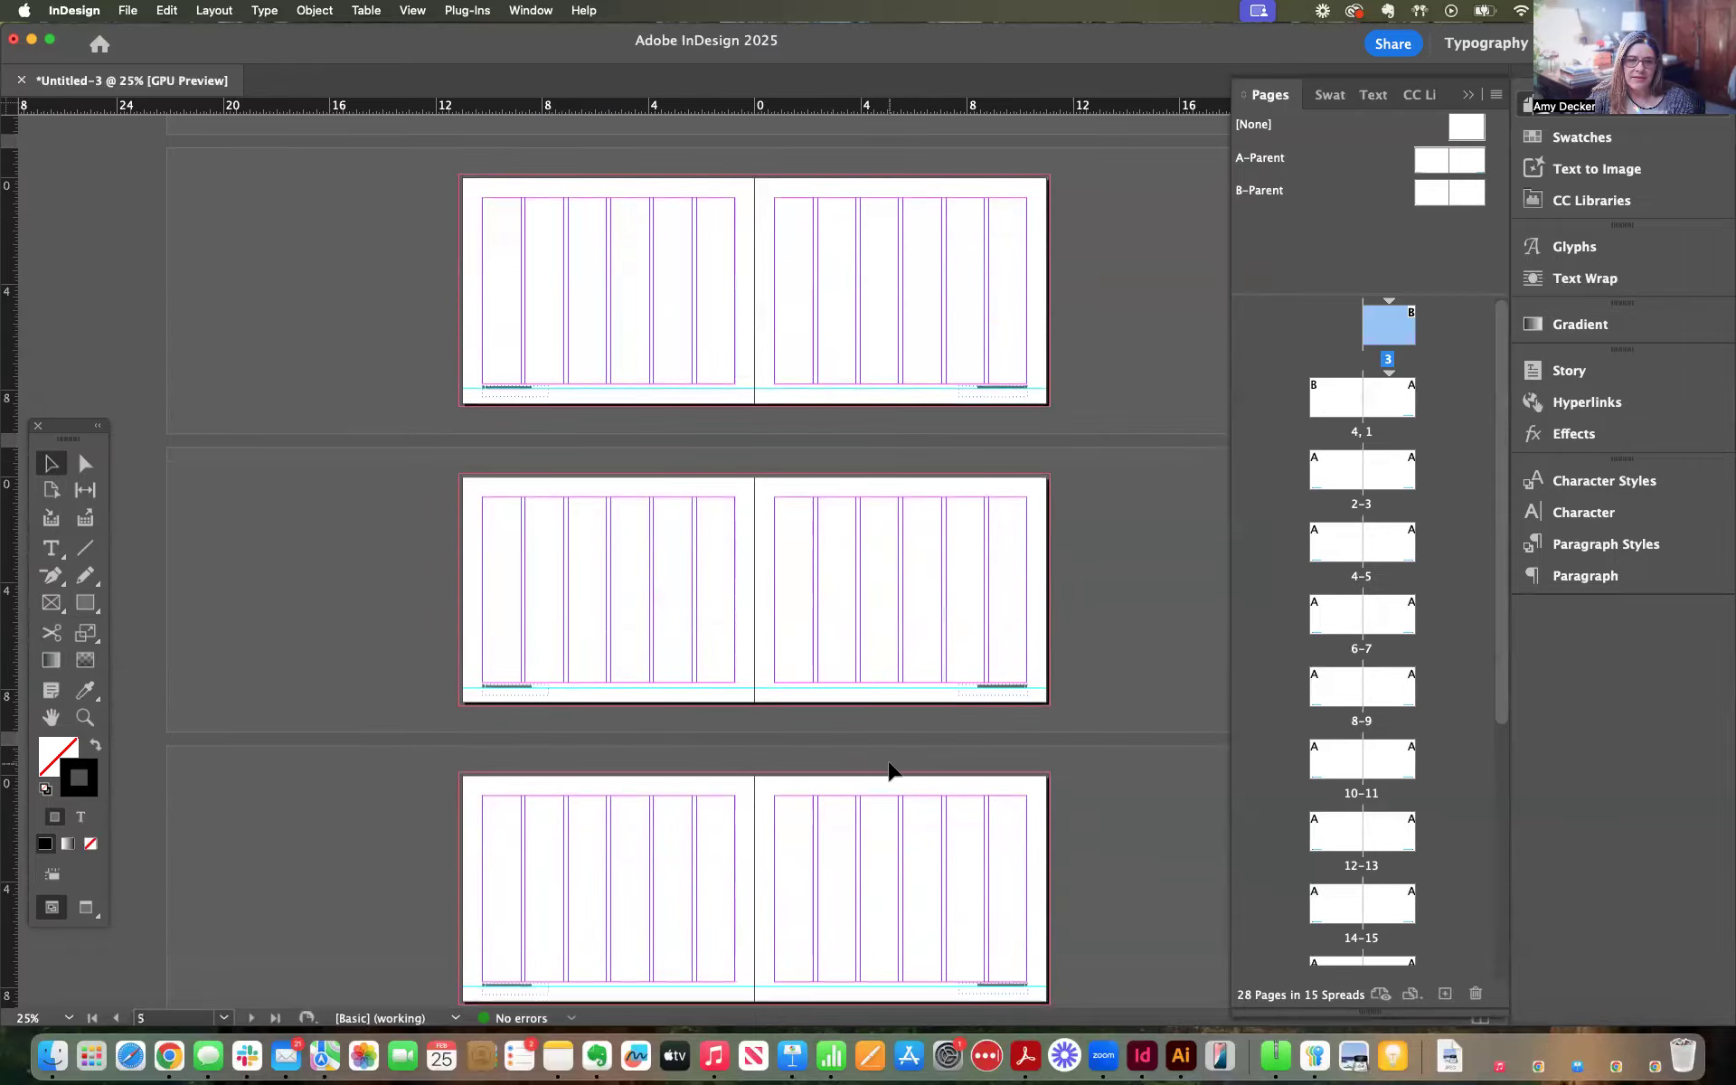
pyautogui.scroll(-10, 889, 771)
pyautogui.scroll(-12, 889, 770)
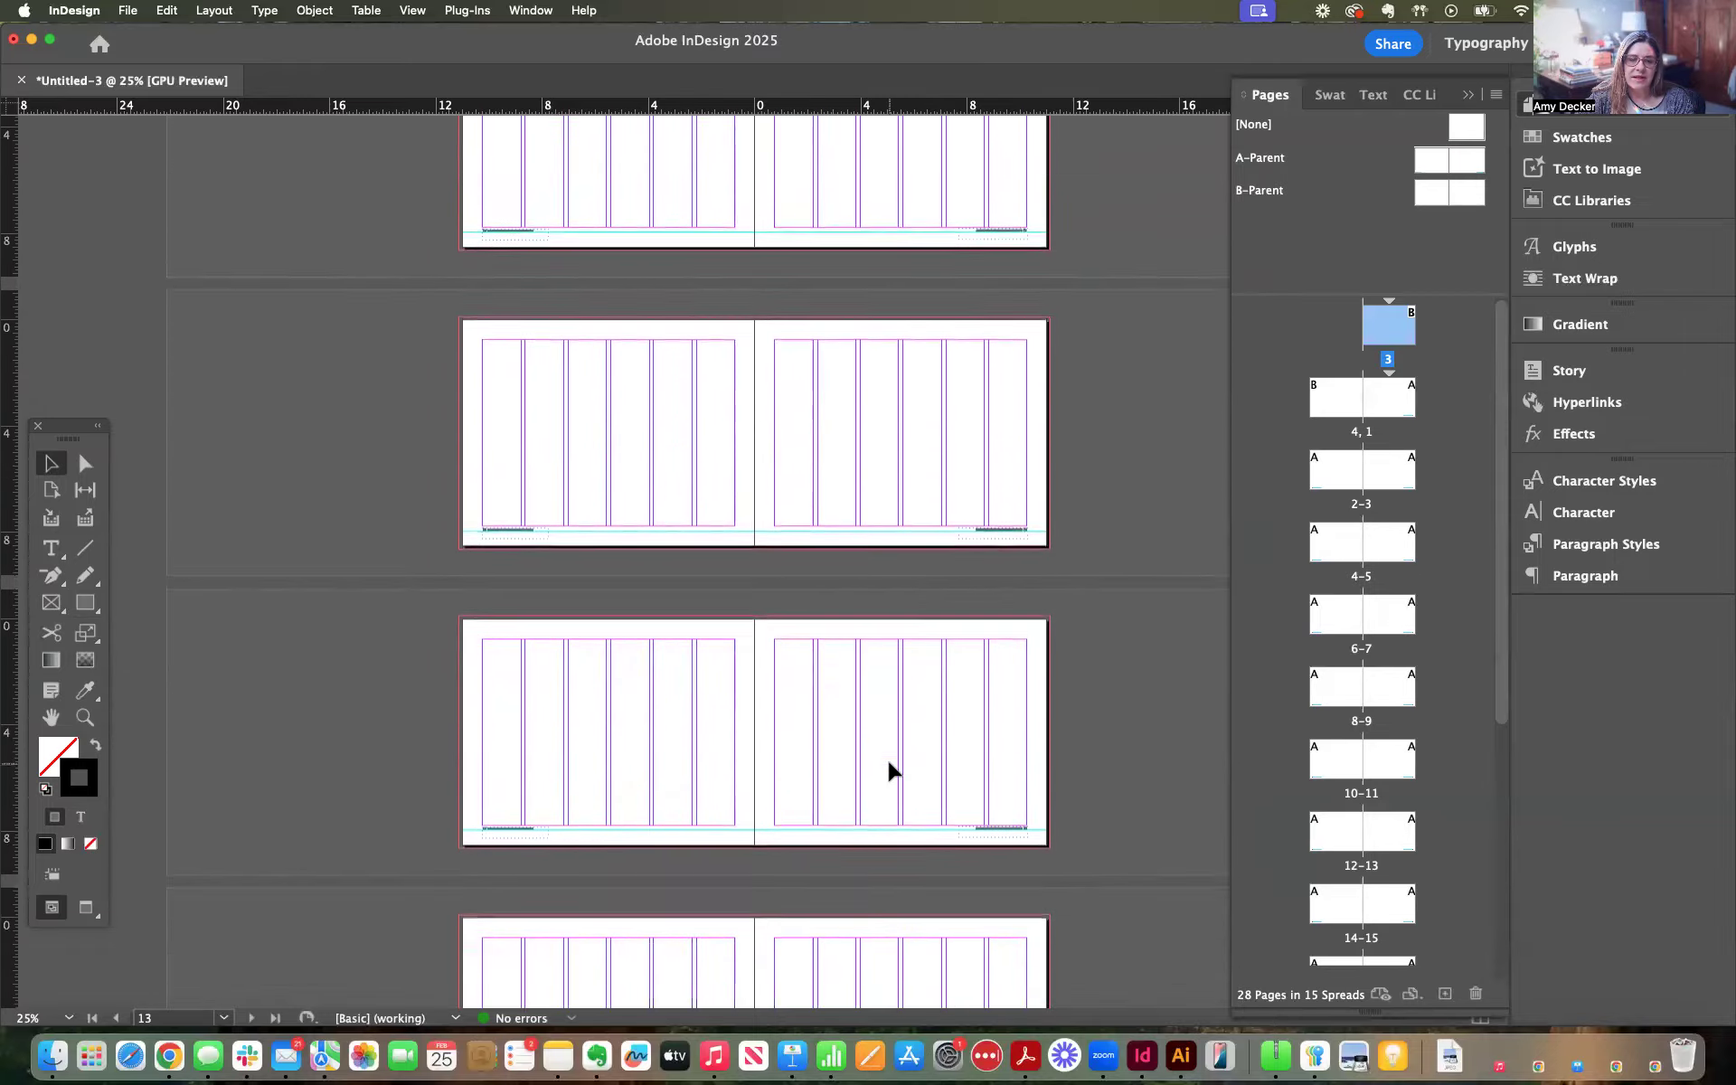
pyautogui.scroll(20, 888, 770)
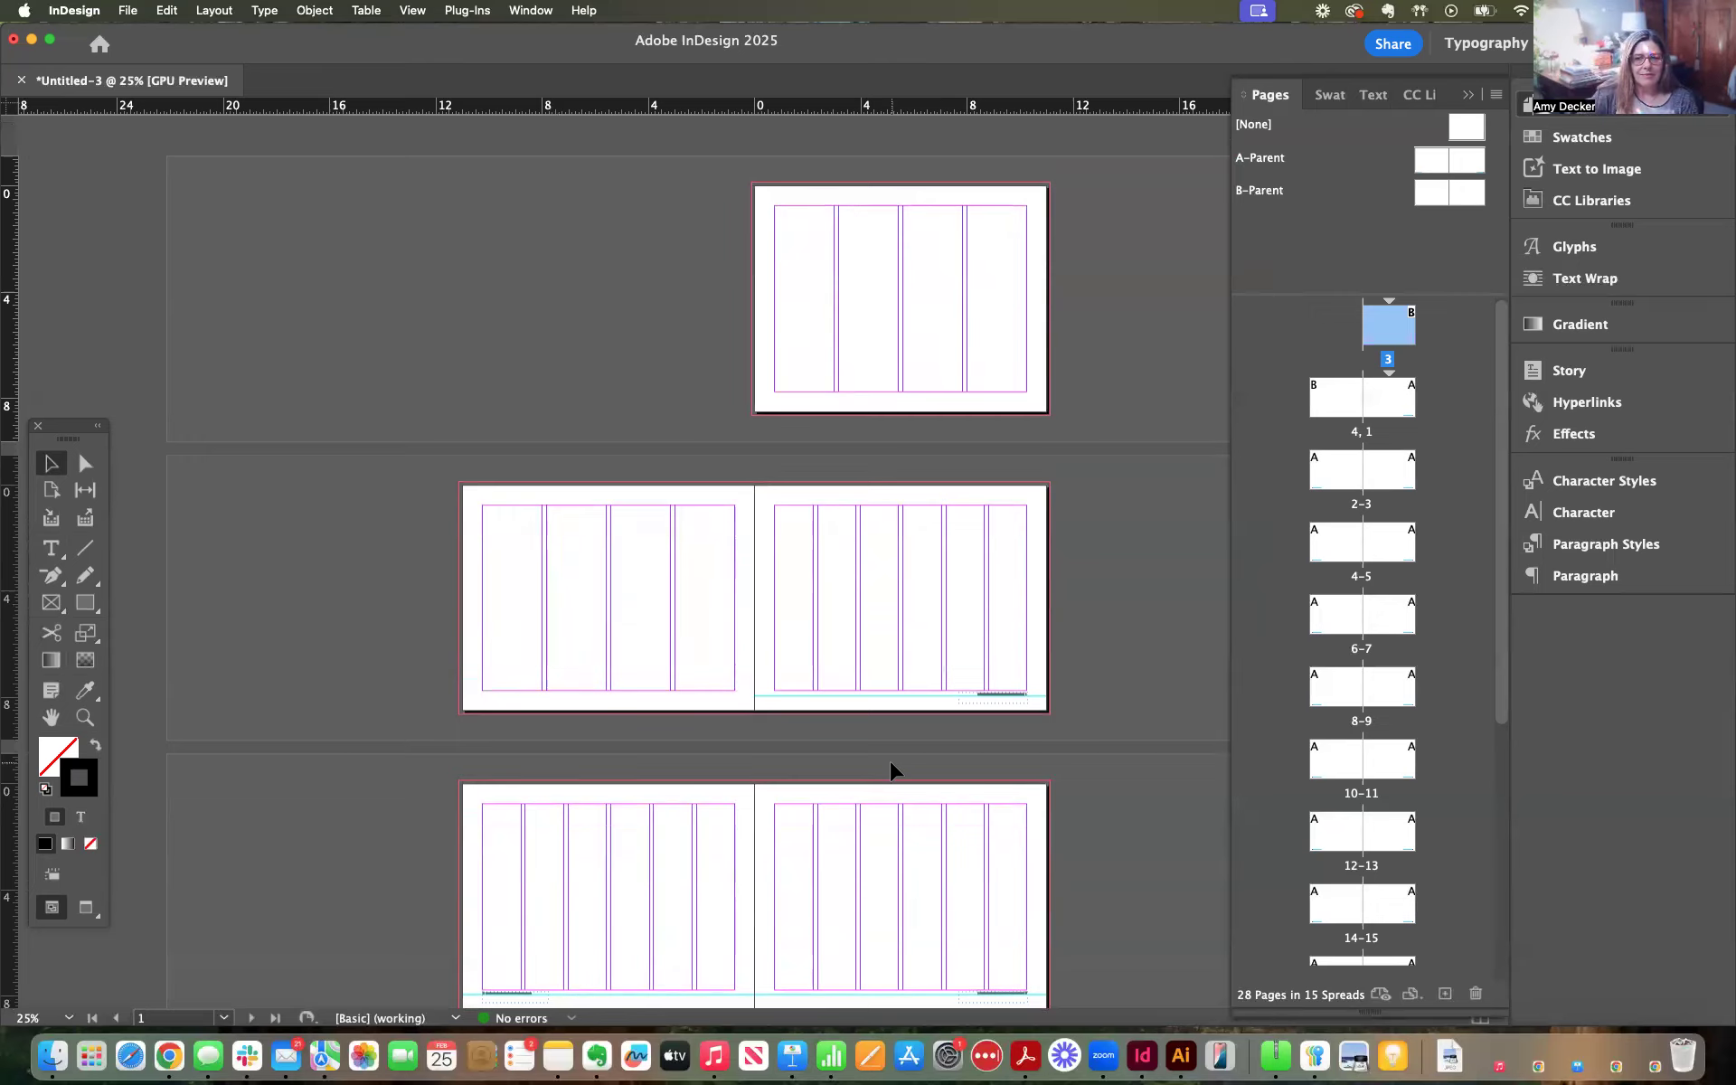
pyautogui.scroll(-1, 769, 721)
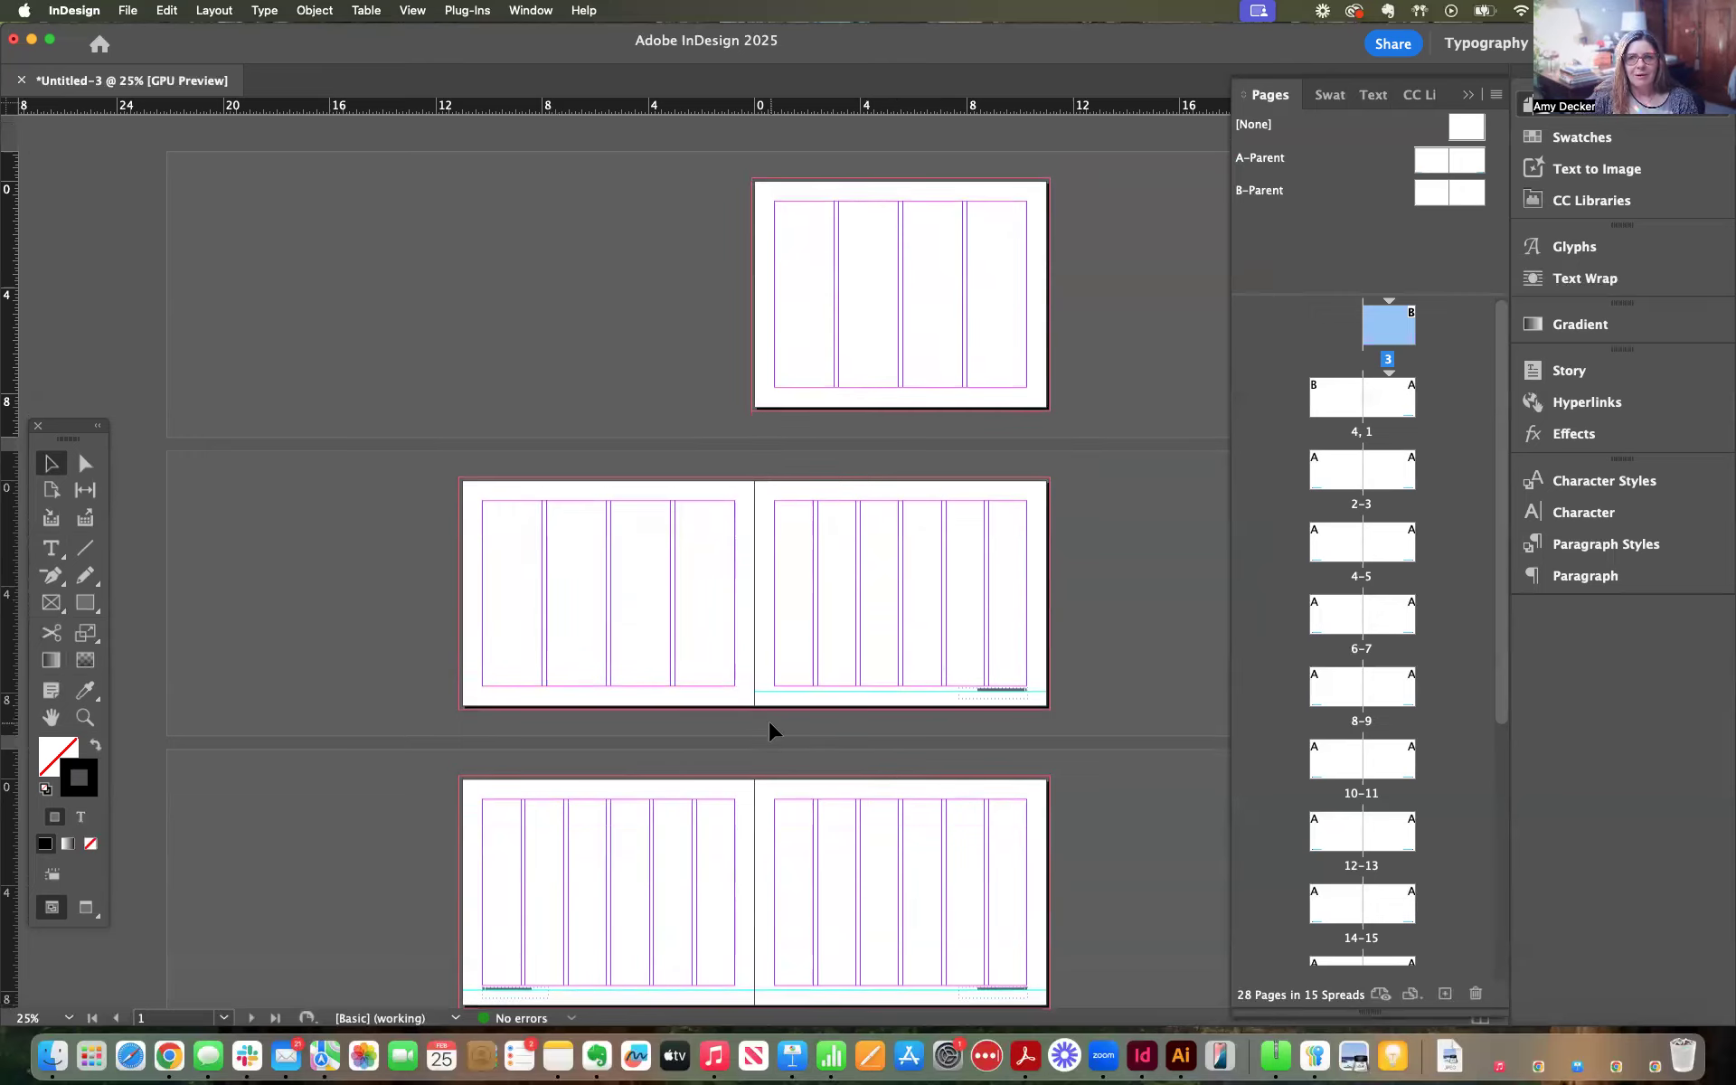